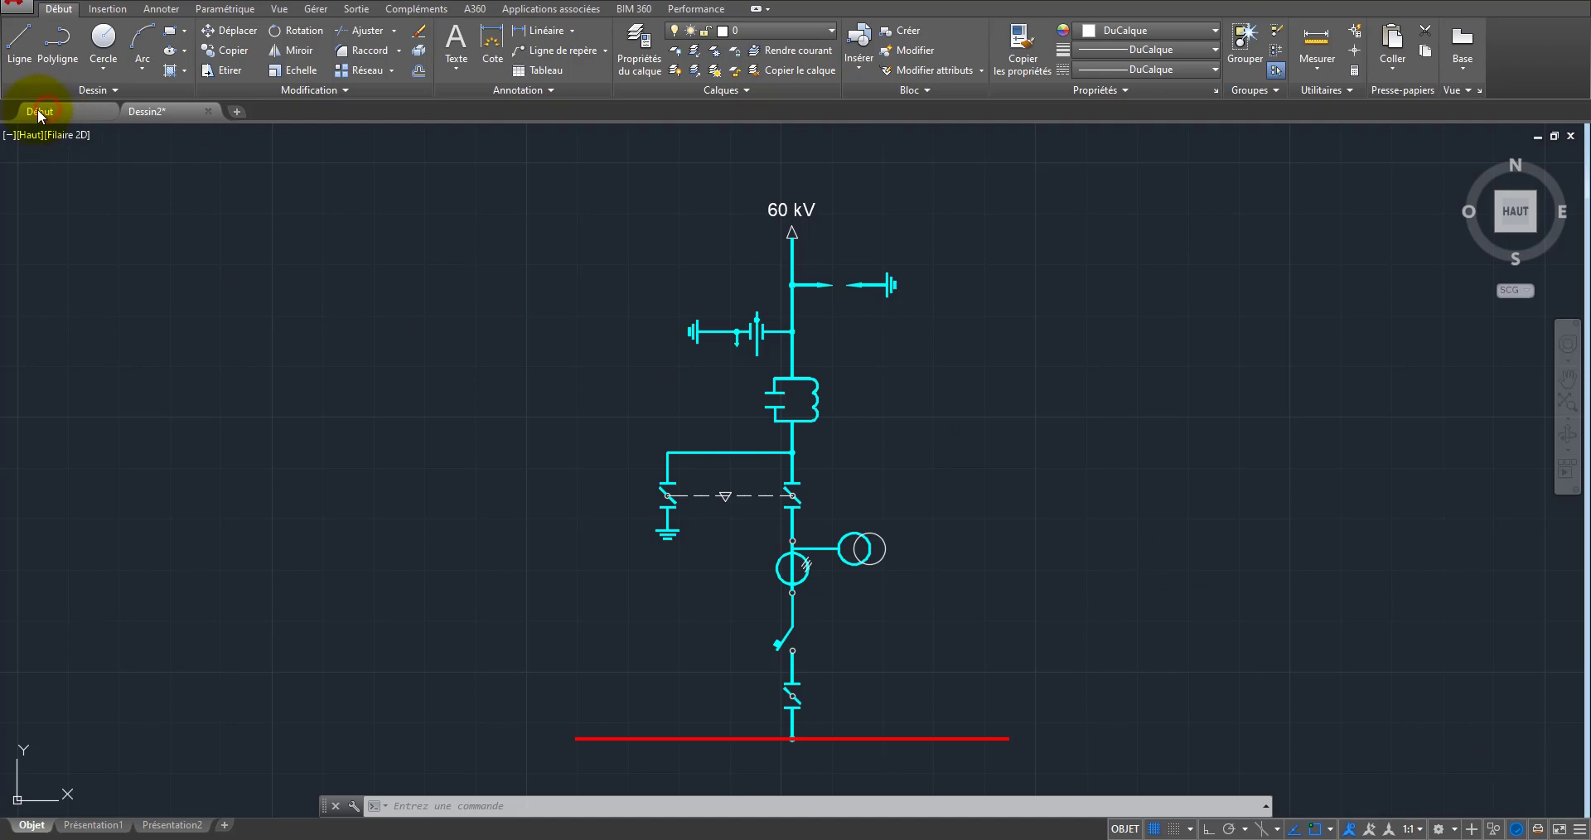
# Step: Create a new drawing and draw a single-segment vertical polyline downward in ortho mode
pyautogui.click(398, 318)
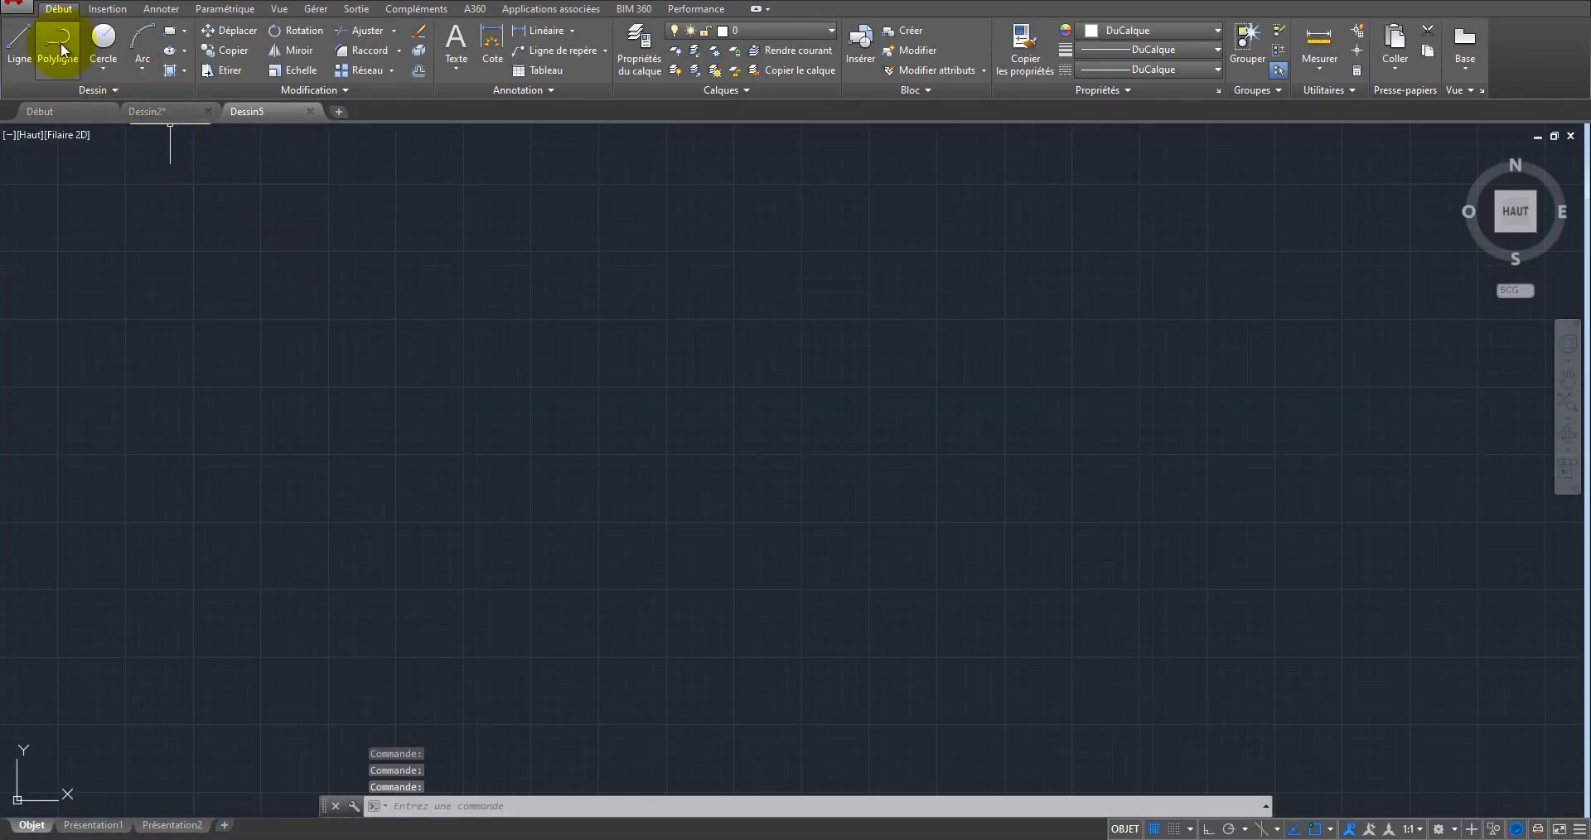
pyautogui.click(58, 46)
pyautogui.click(729, 236)
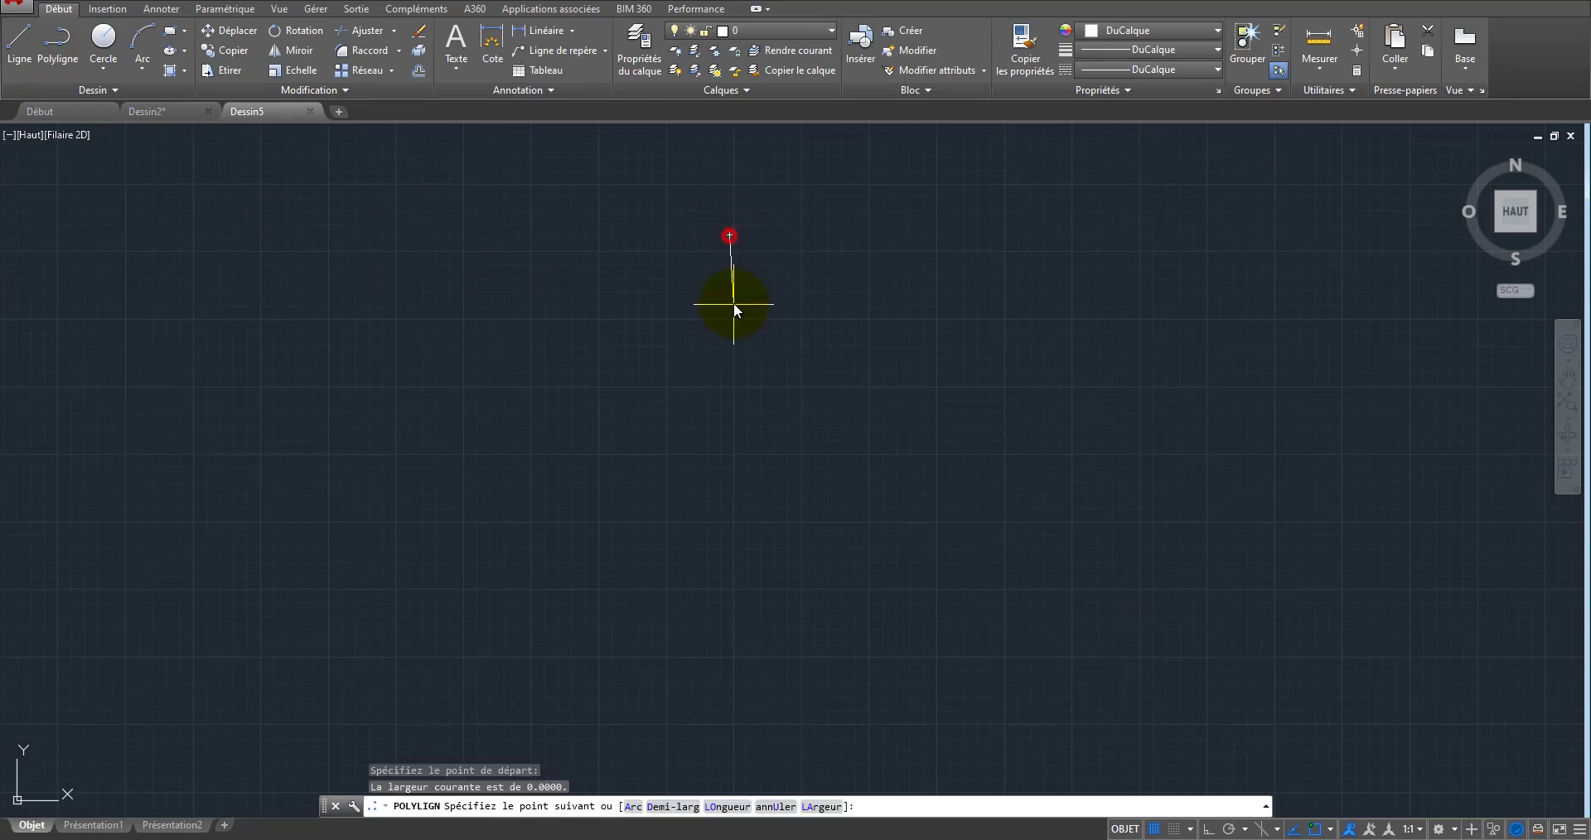
pyautogui.press('F8')
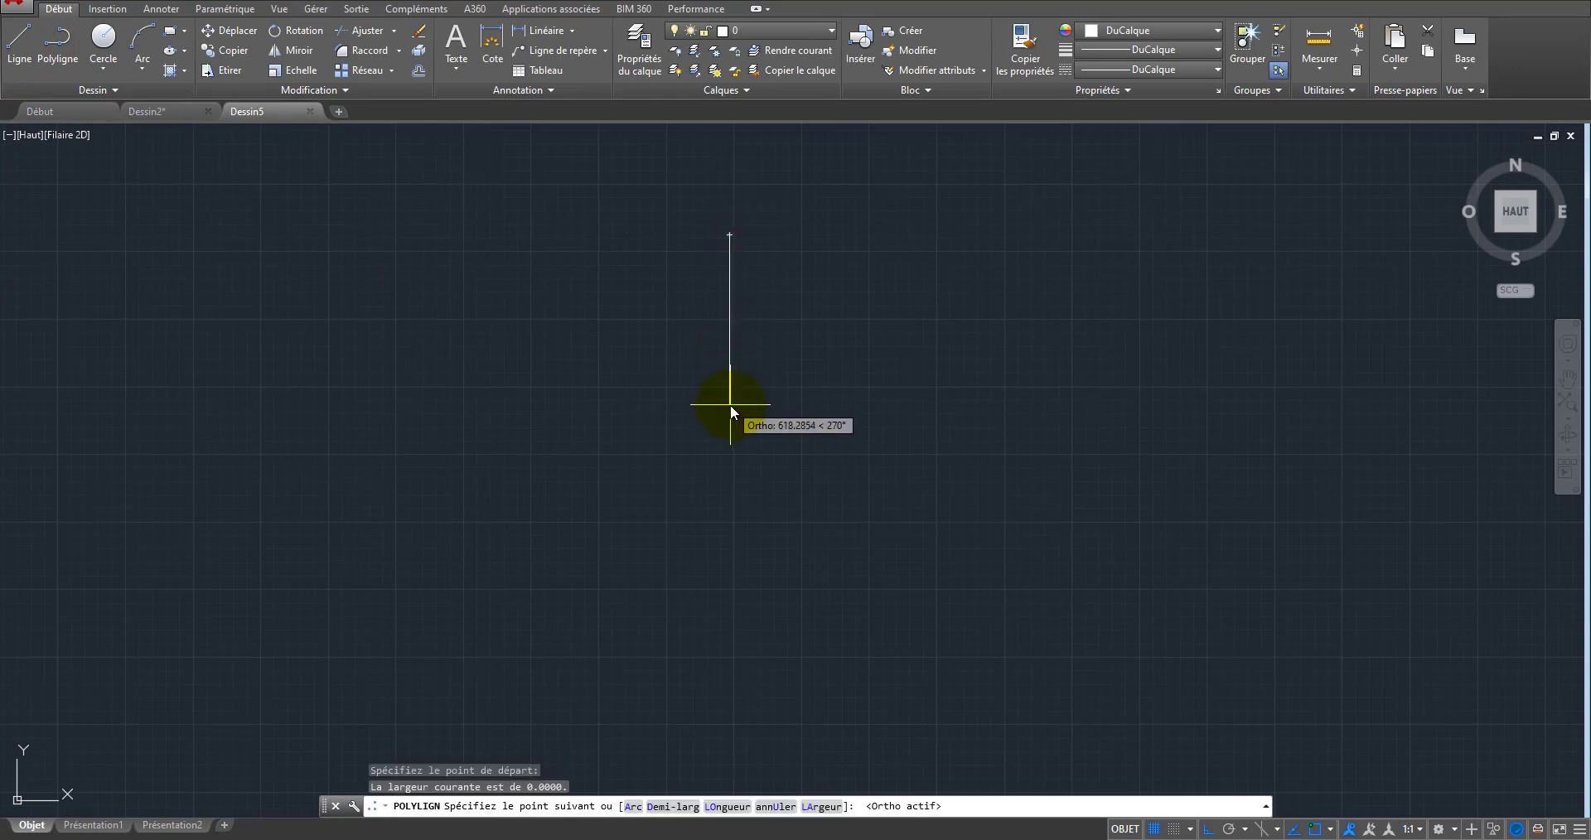
pyautogui.click(729, 470)
pyautogui.rightClick(729, 470)
pyautogui.click(764, 484)
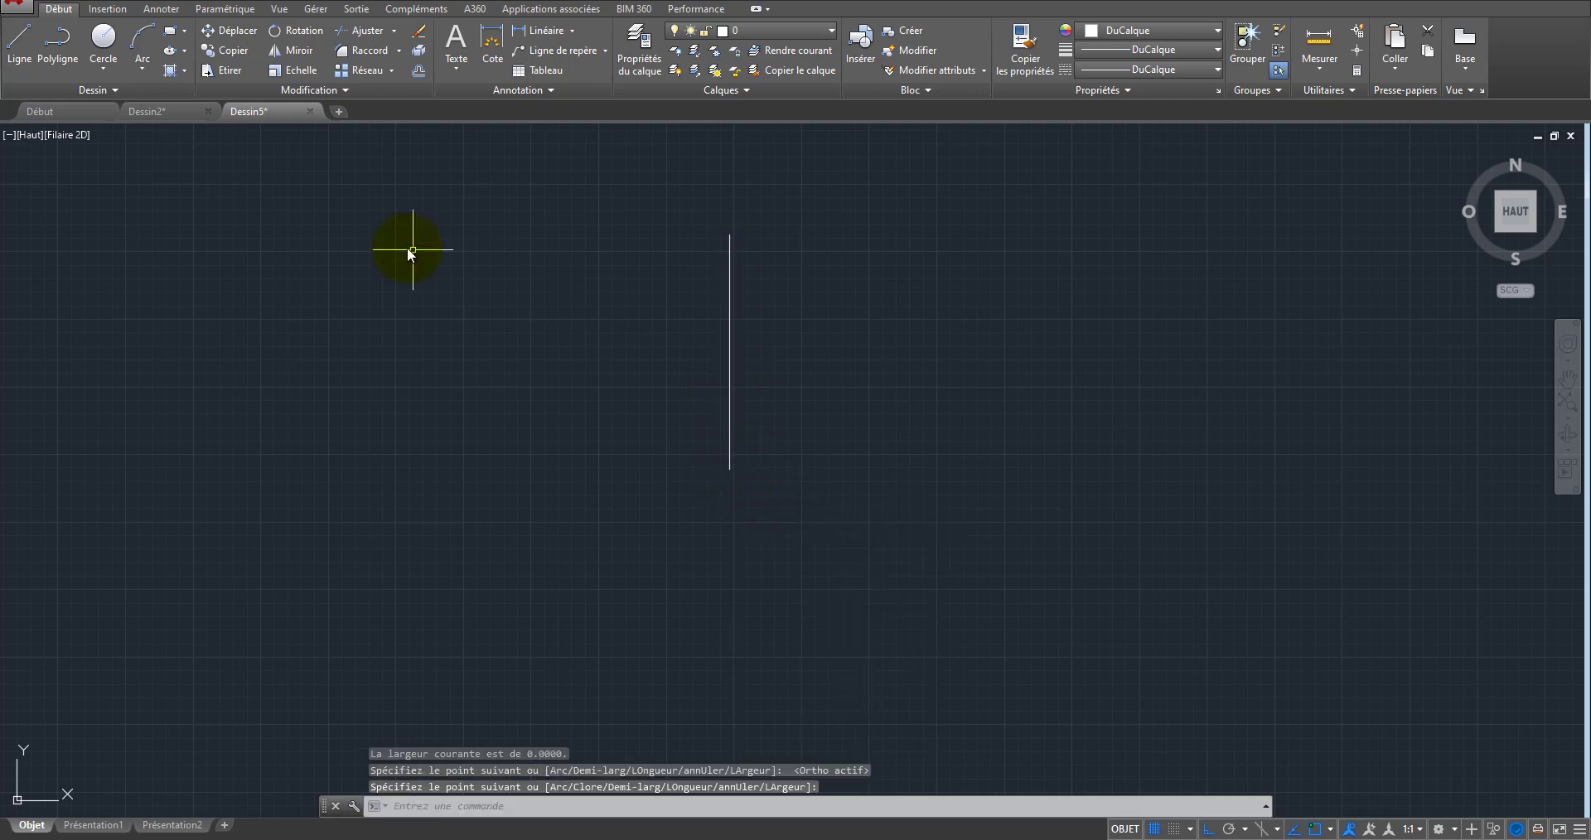
# Step: Draw an upward-pointing polyline arrowhead from the vertical line's upper end, with start width 20 and end width 0
pyautogui.click(57, 42)
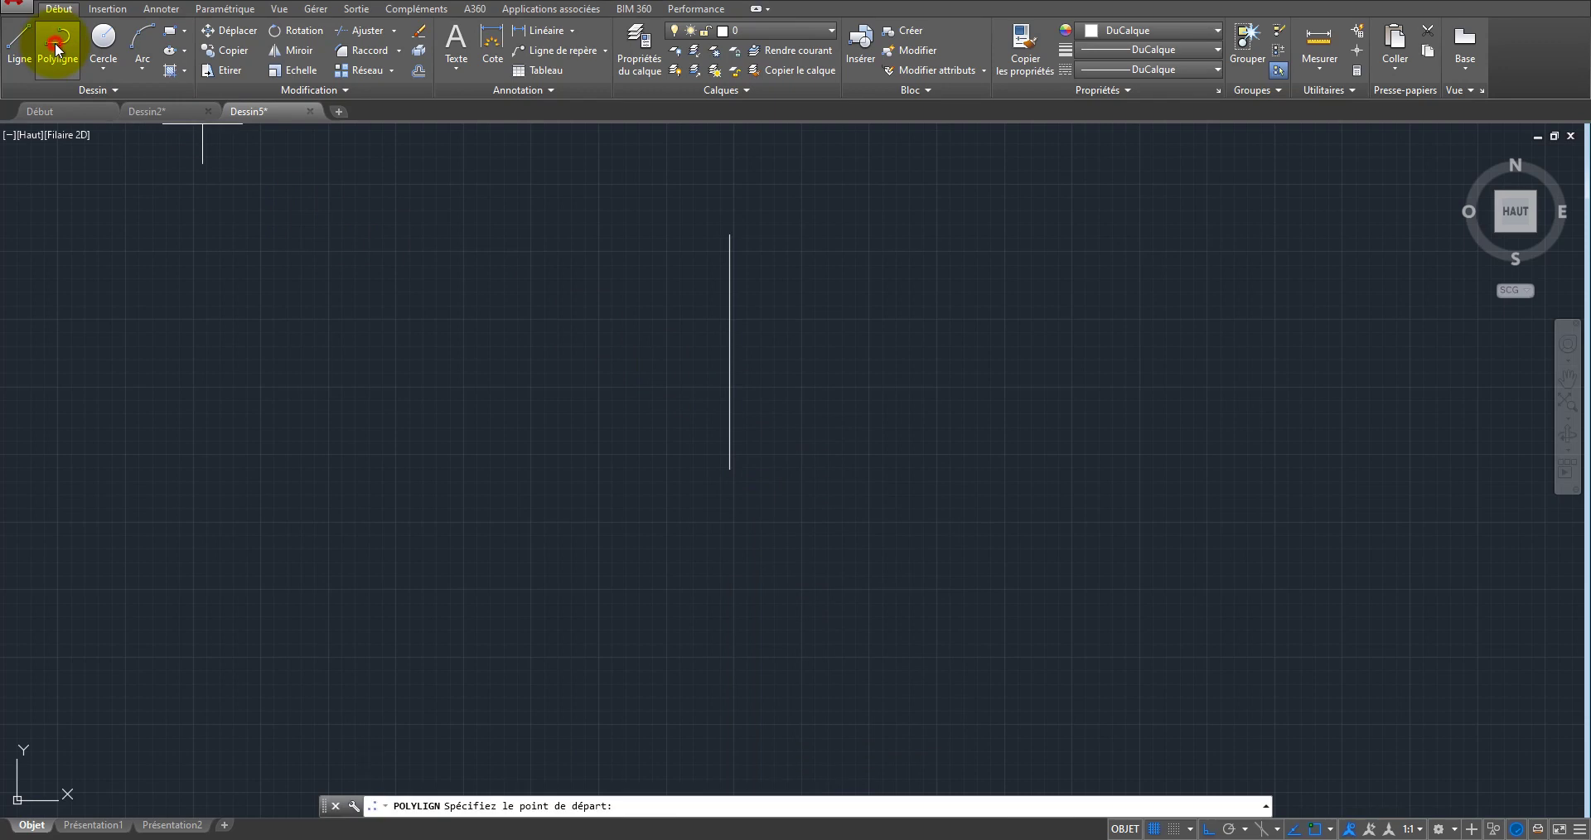
pyautogui.click(729, 235)
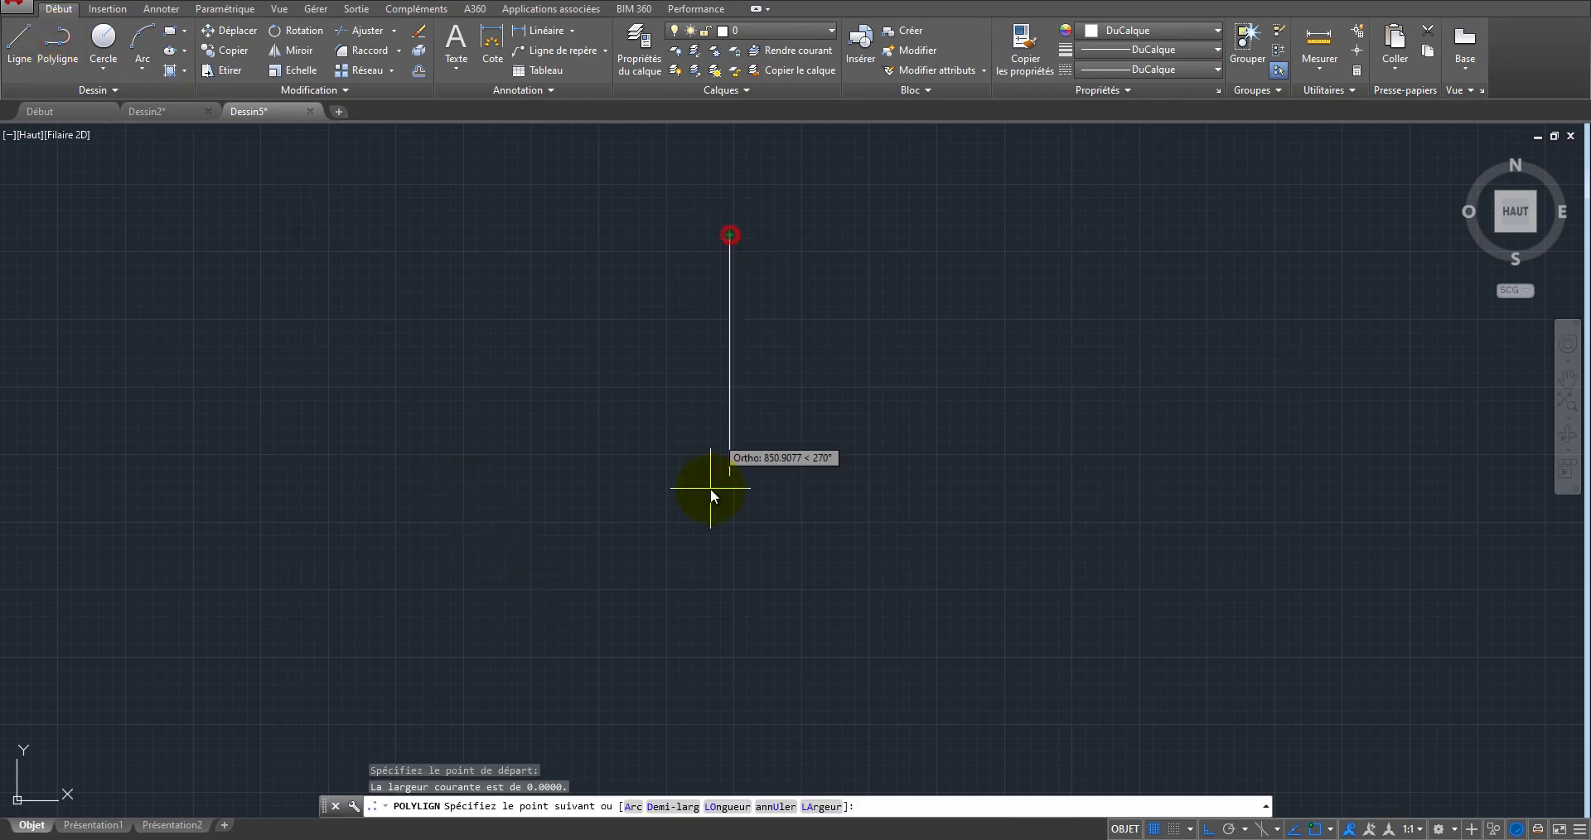
pyautogui.click(873, 806)
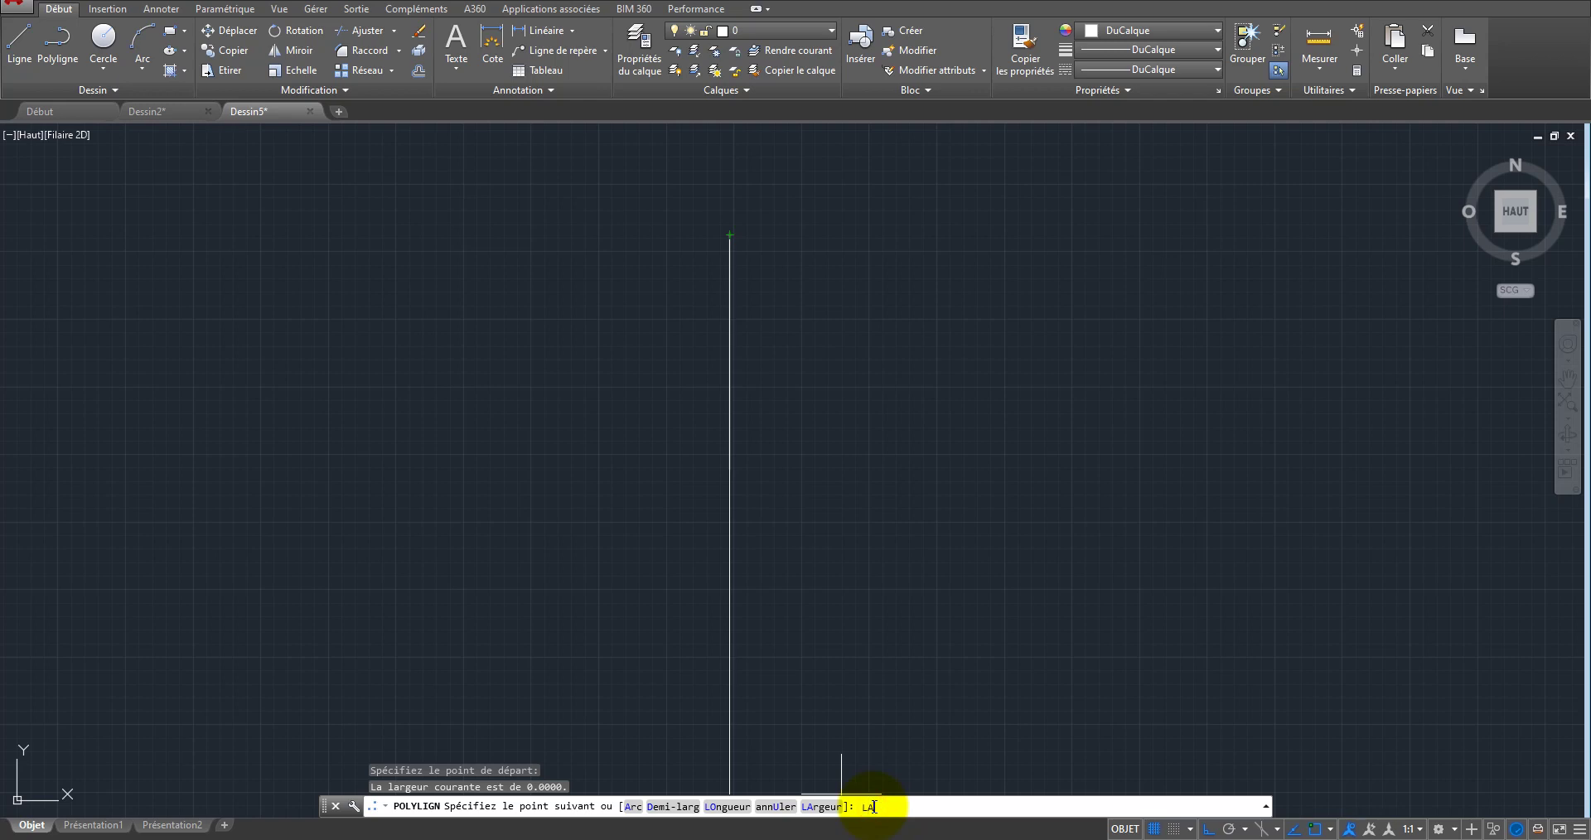
pyautogui.press('Return')
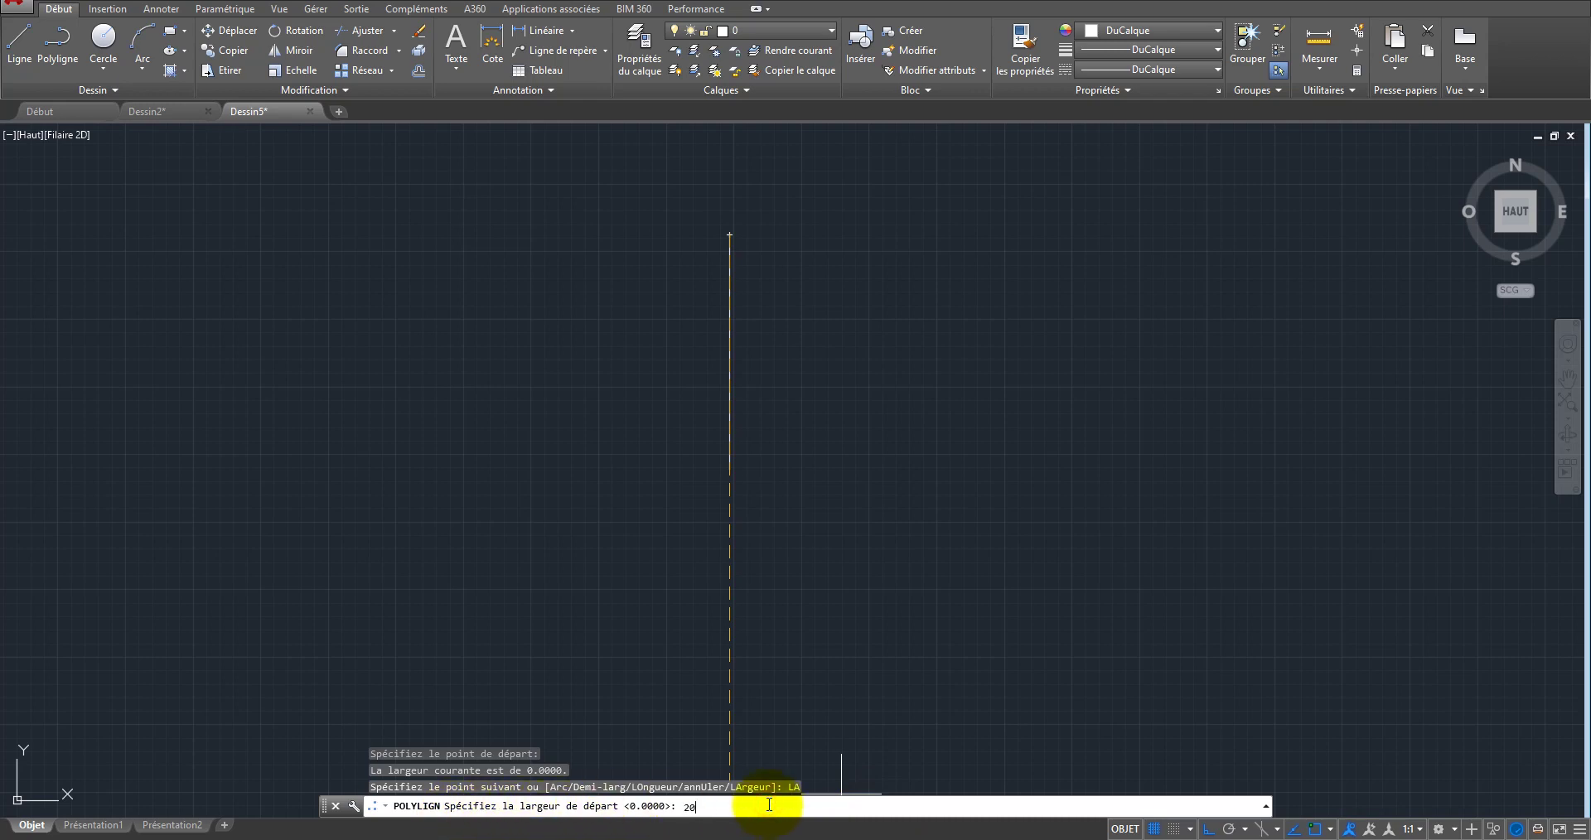
pyautogui.press('Return')
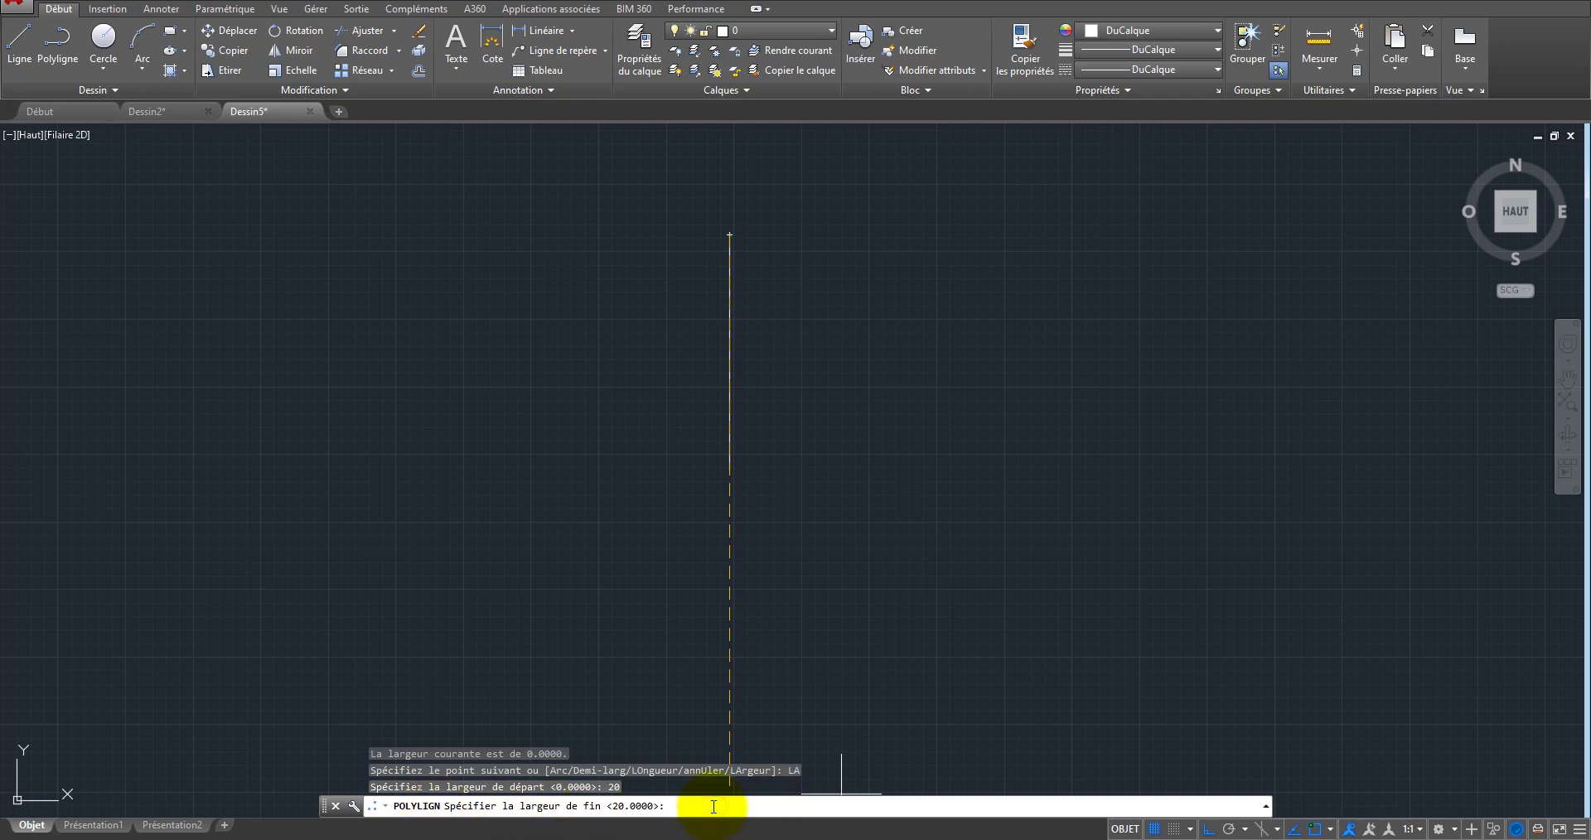
pyautogui.press('Return')
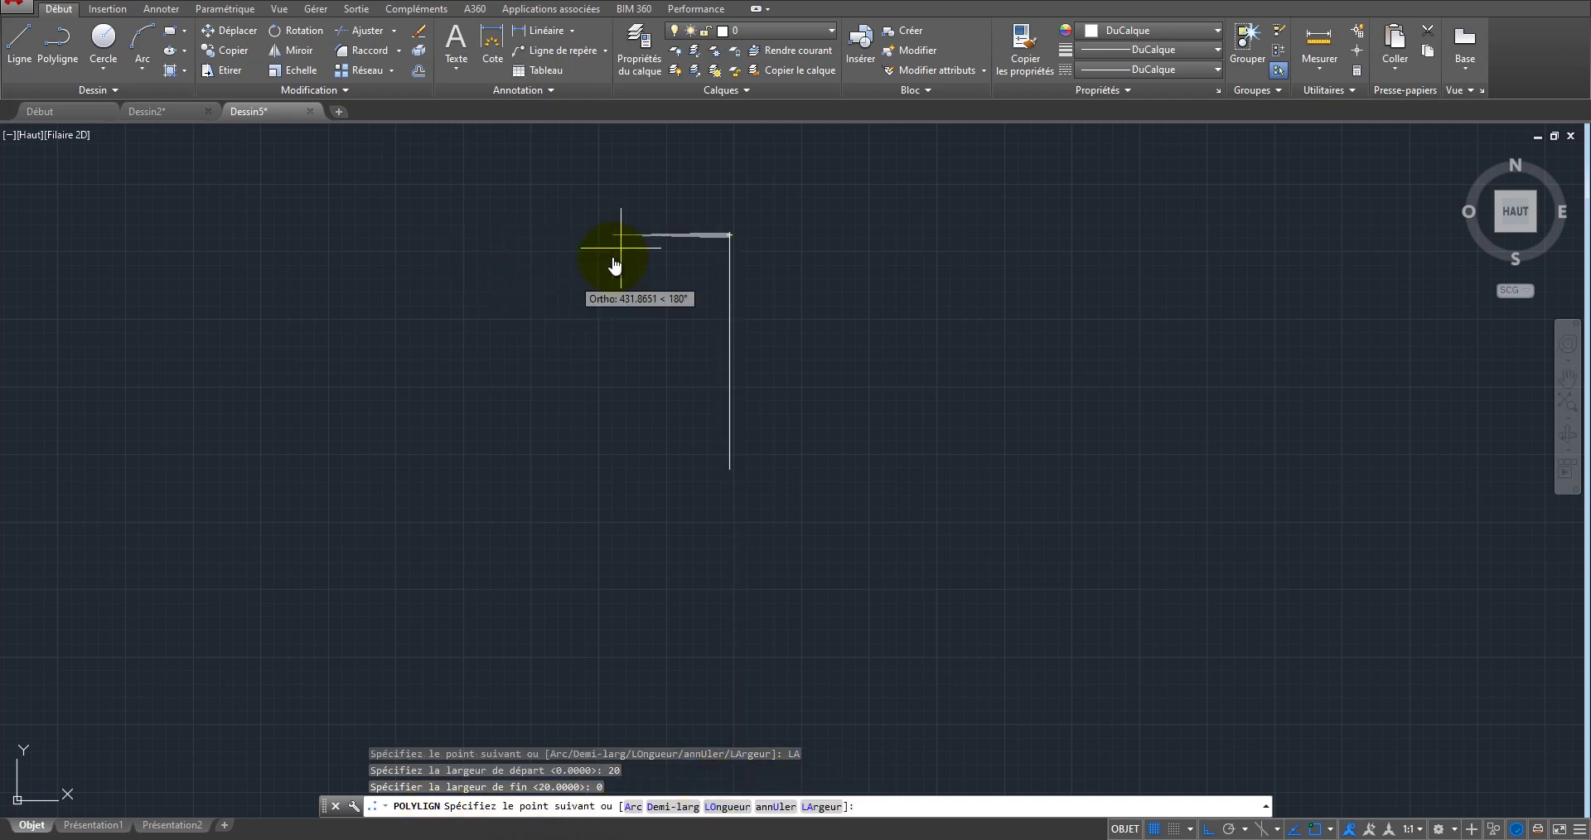
pyautogui.scroll(5, 691, 291)
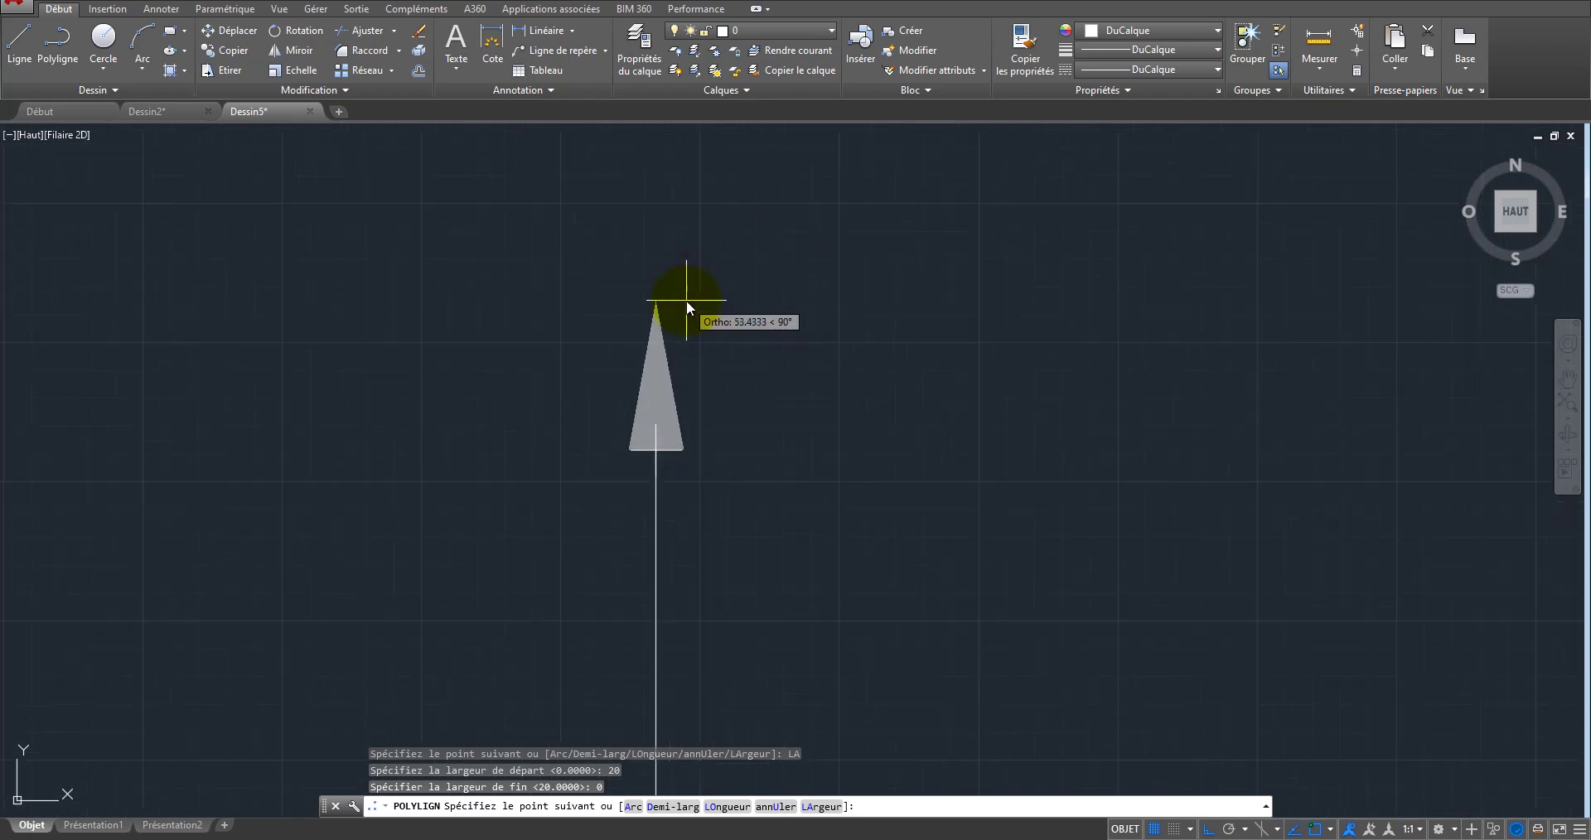
pyautogui.click(663, 345)
pyautogui.rightClick(724, 331)
pyautogui.click(746, 340)
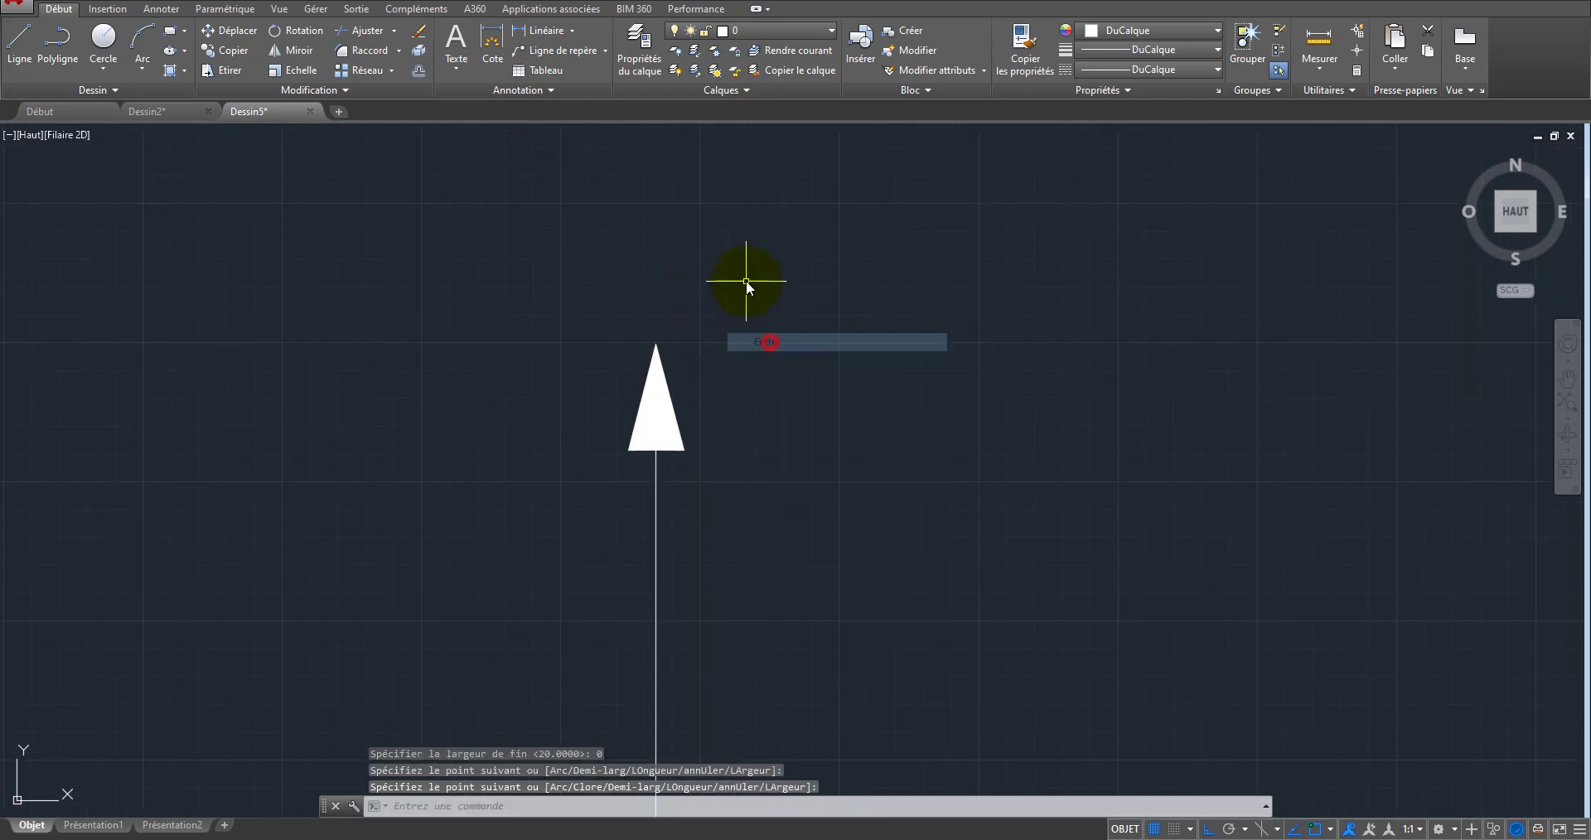
pyautogui.scroll(-5, 739, 284)
pyautogui.scroll(3, 715, 508)
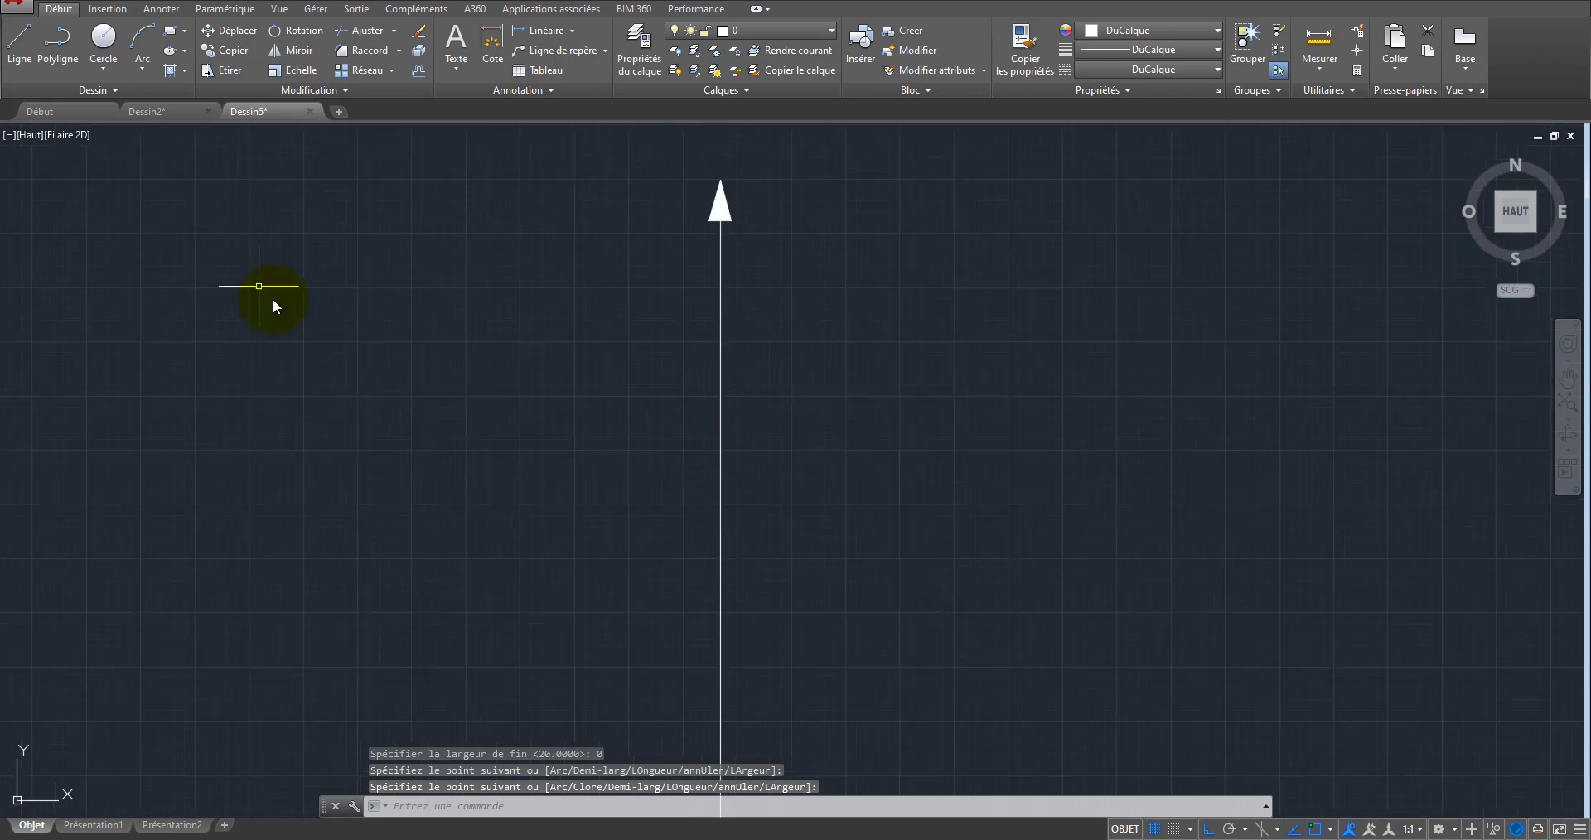
# Step: With object snap off, draw a short horizontal polyline branching right from the vertical line, below the arrowhead
pyautogui.click(57, 52)
pyautogui.scroll(-2, 743, 440)
pyautogui.scroll(2, 734, 445)
pyautogui.press('F3')
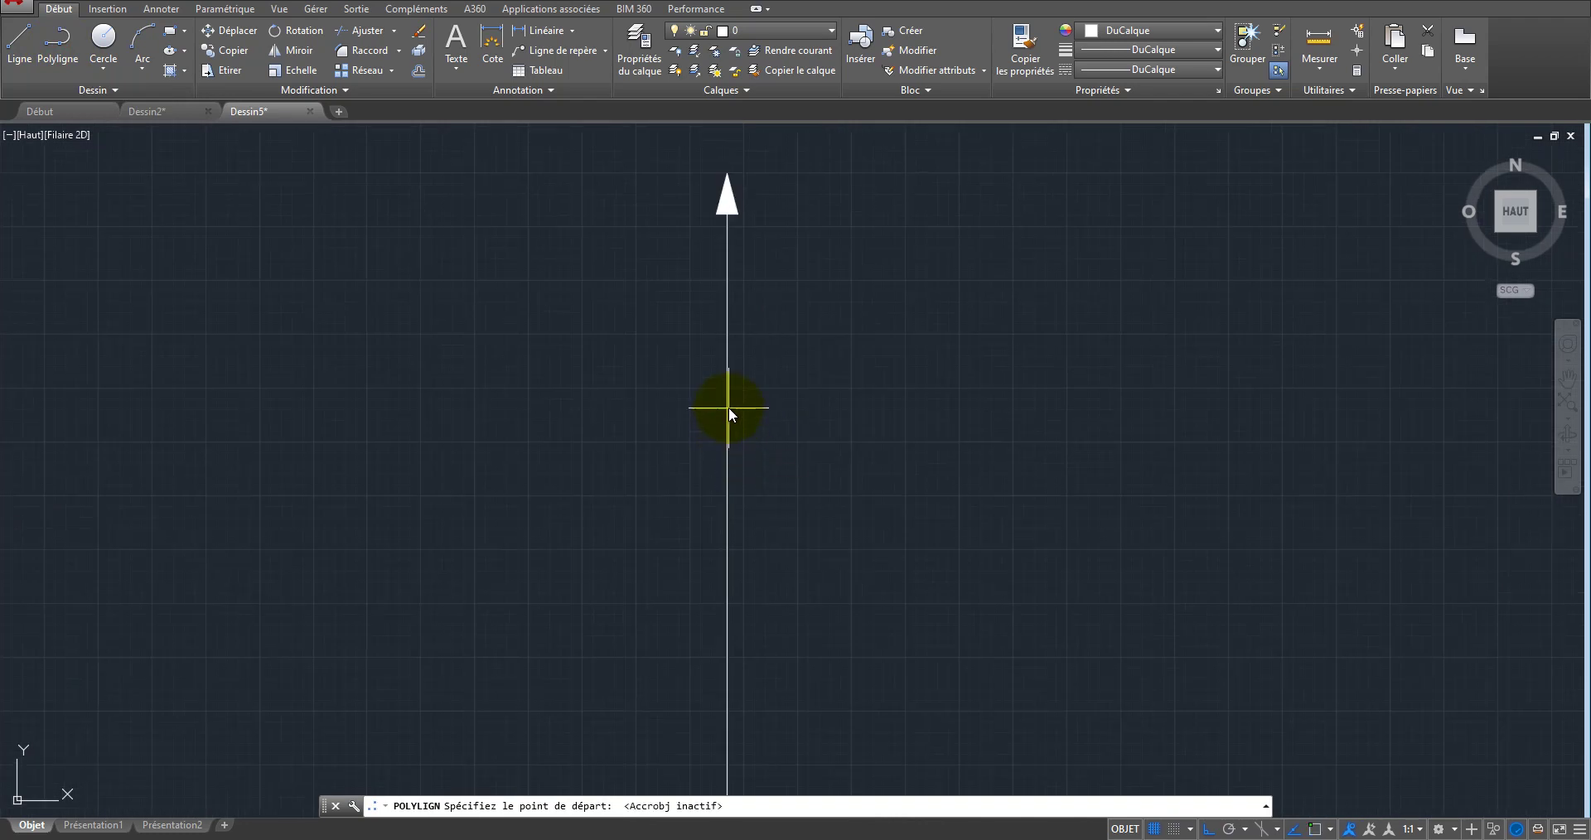
pyautogui.click(727, 367)
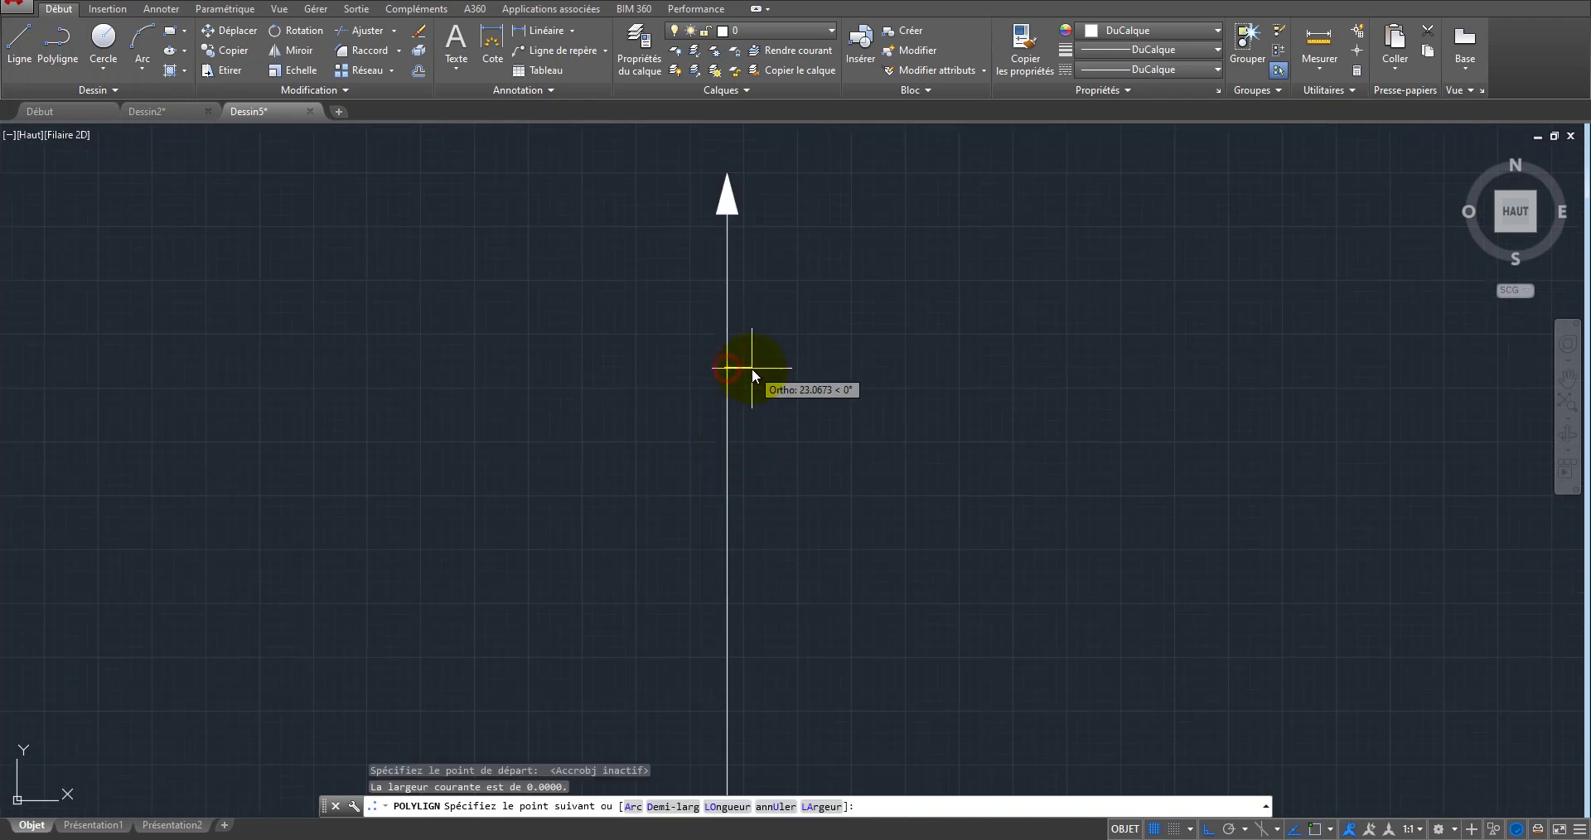
pyautogui.scroll(3, 781, 370)
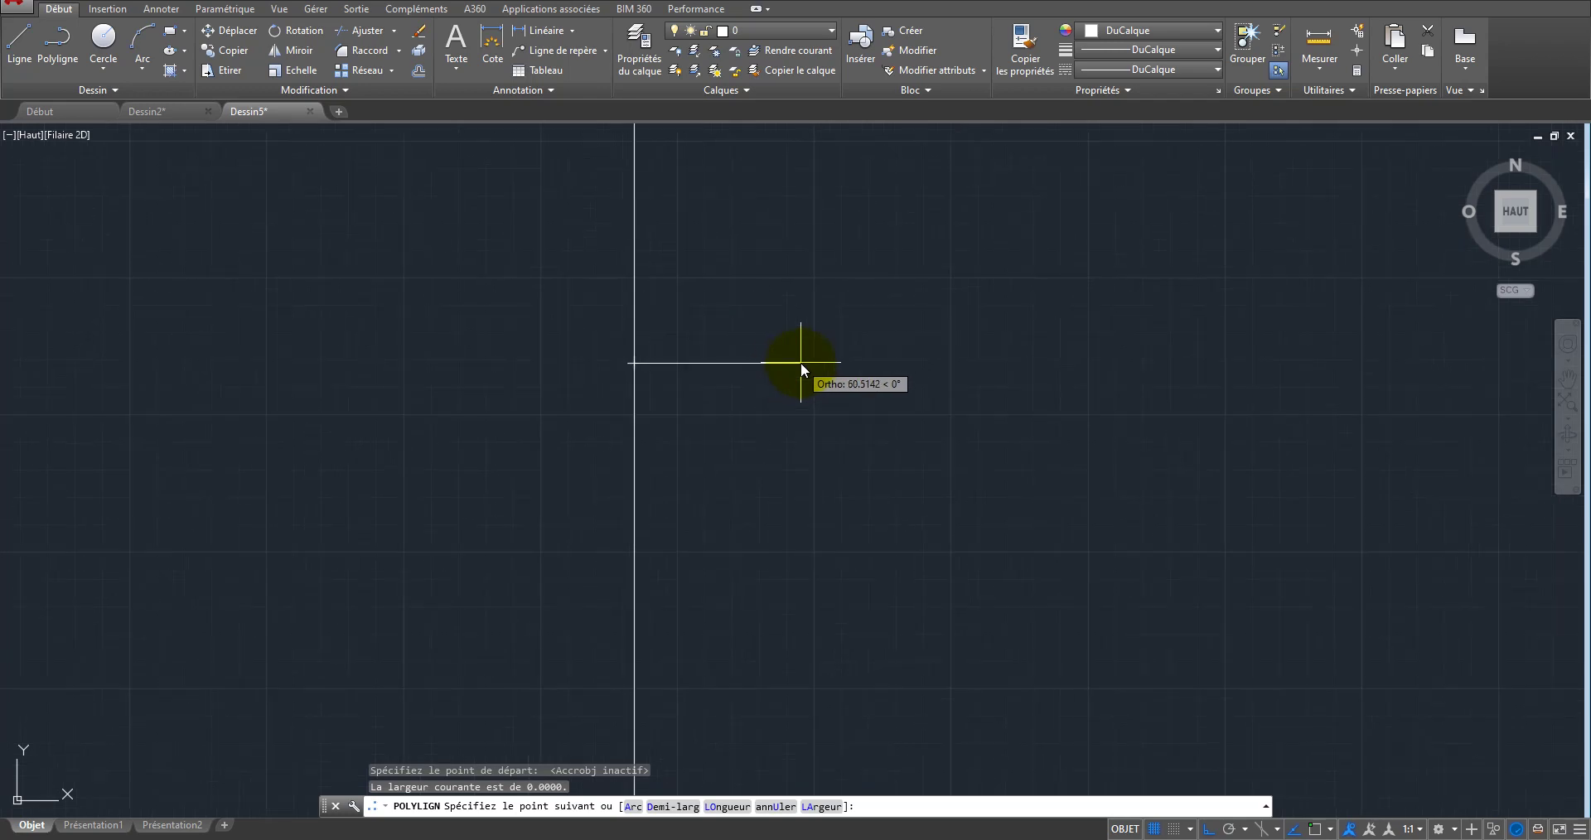
pyautogui.click(816, 362)
pyautogui.rightClick(817, 362)
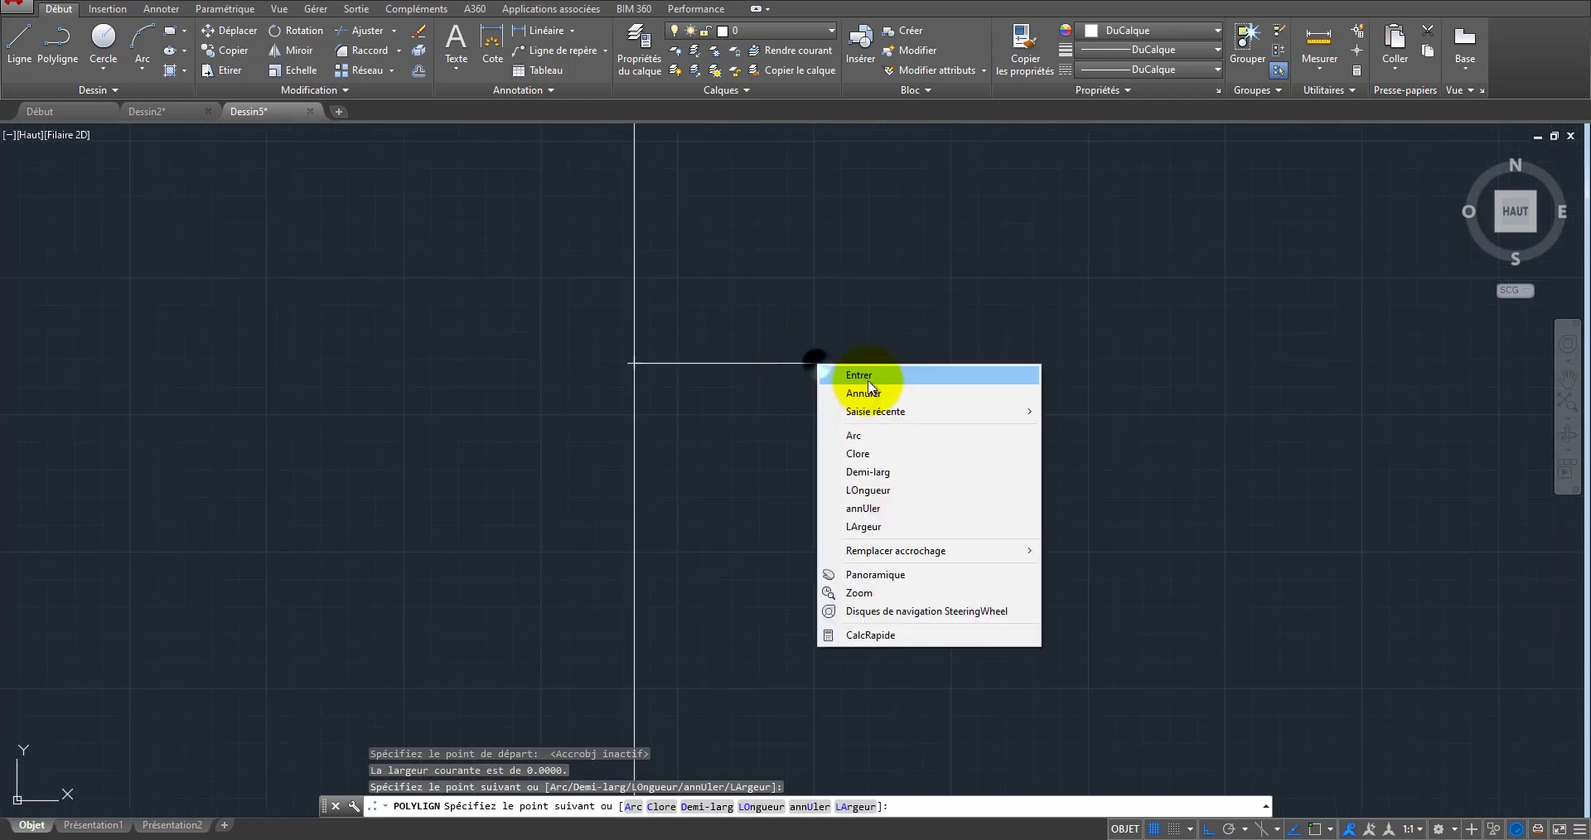
pyautogui.click(862, 372)
# Step: With object snap on, draw a right-pointing polyline arrowhead at the branch's free end, with start width 20 and end width 0
pyautogui.press('Return')
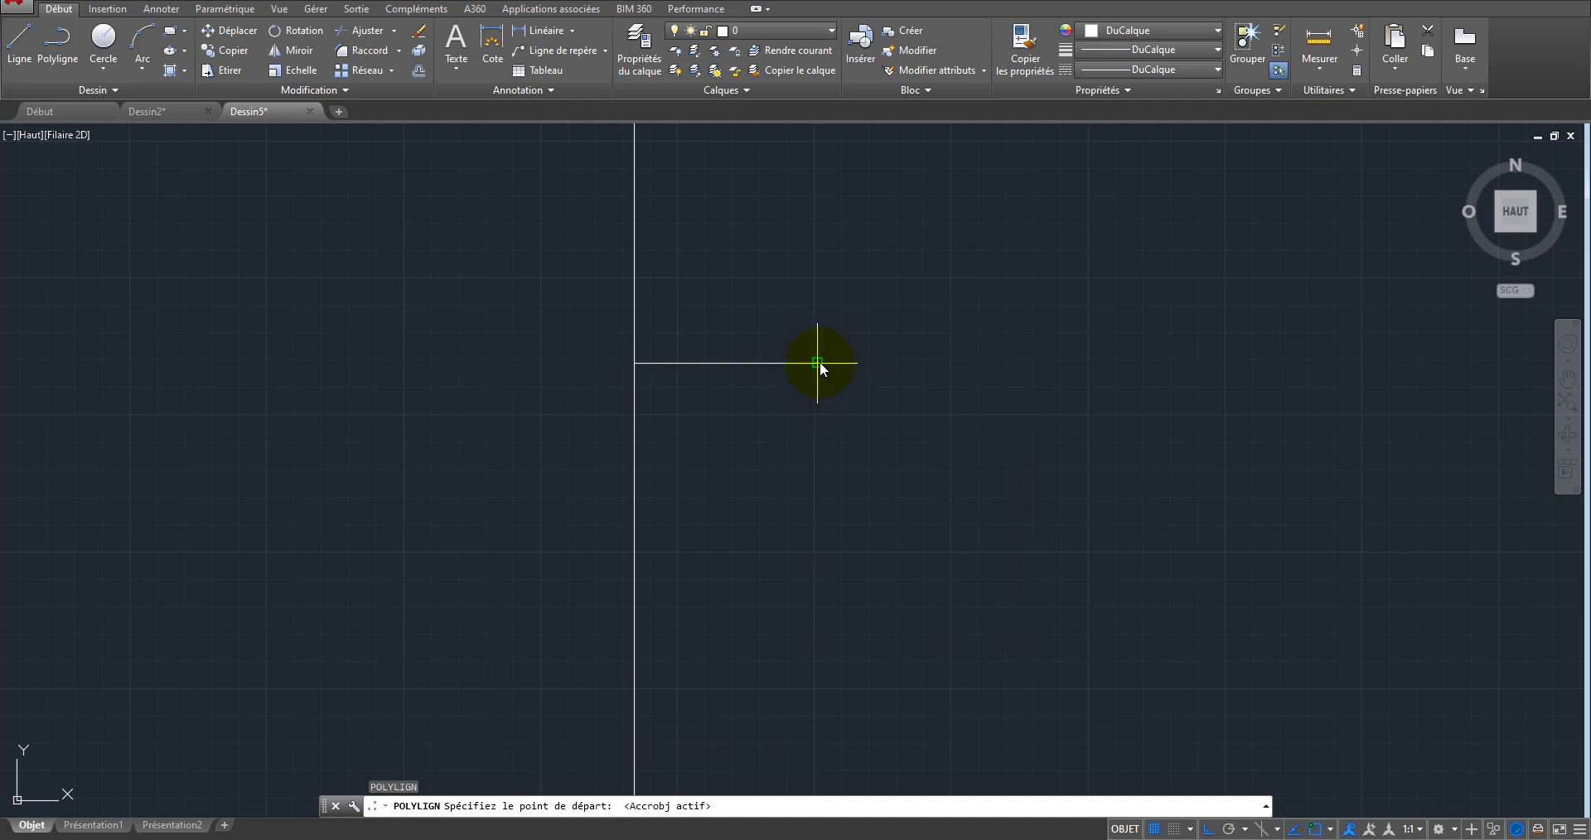
pyautogui.click(818, 361)
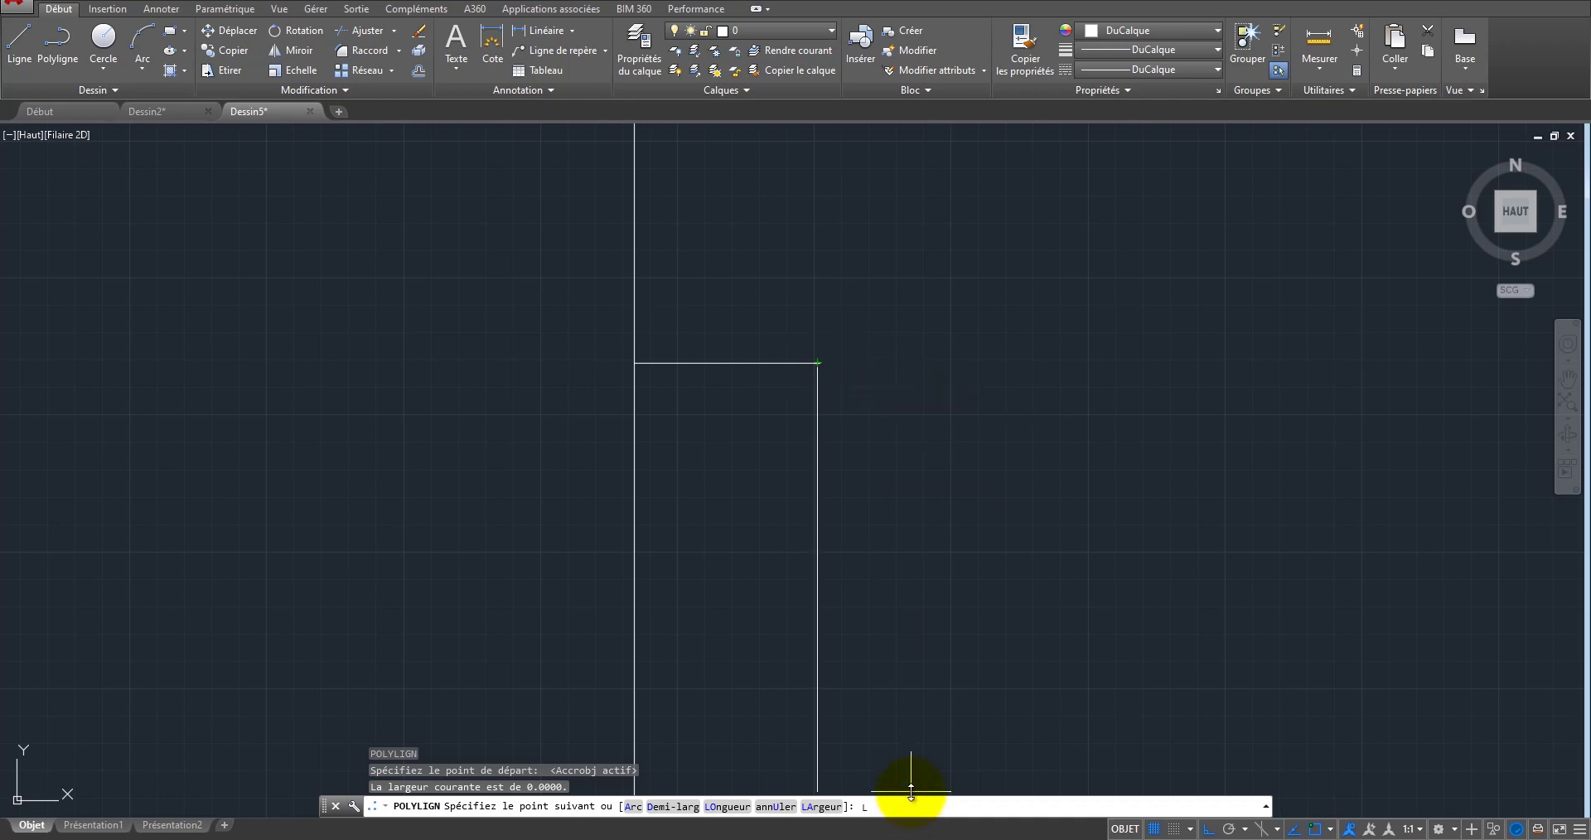
pyautogui.click(889, 807)
pyautogui.write('LA')
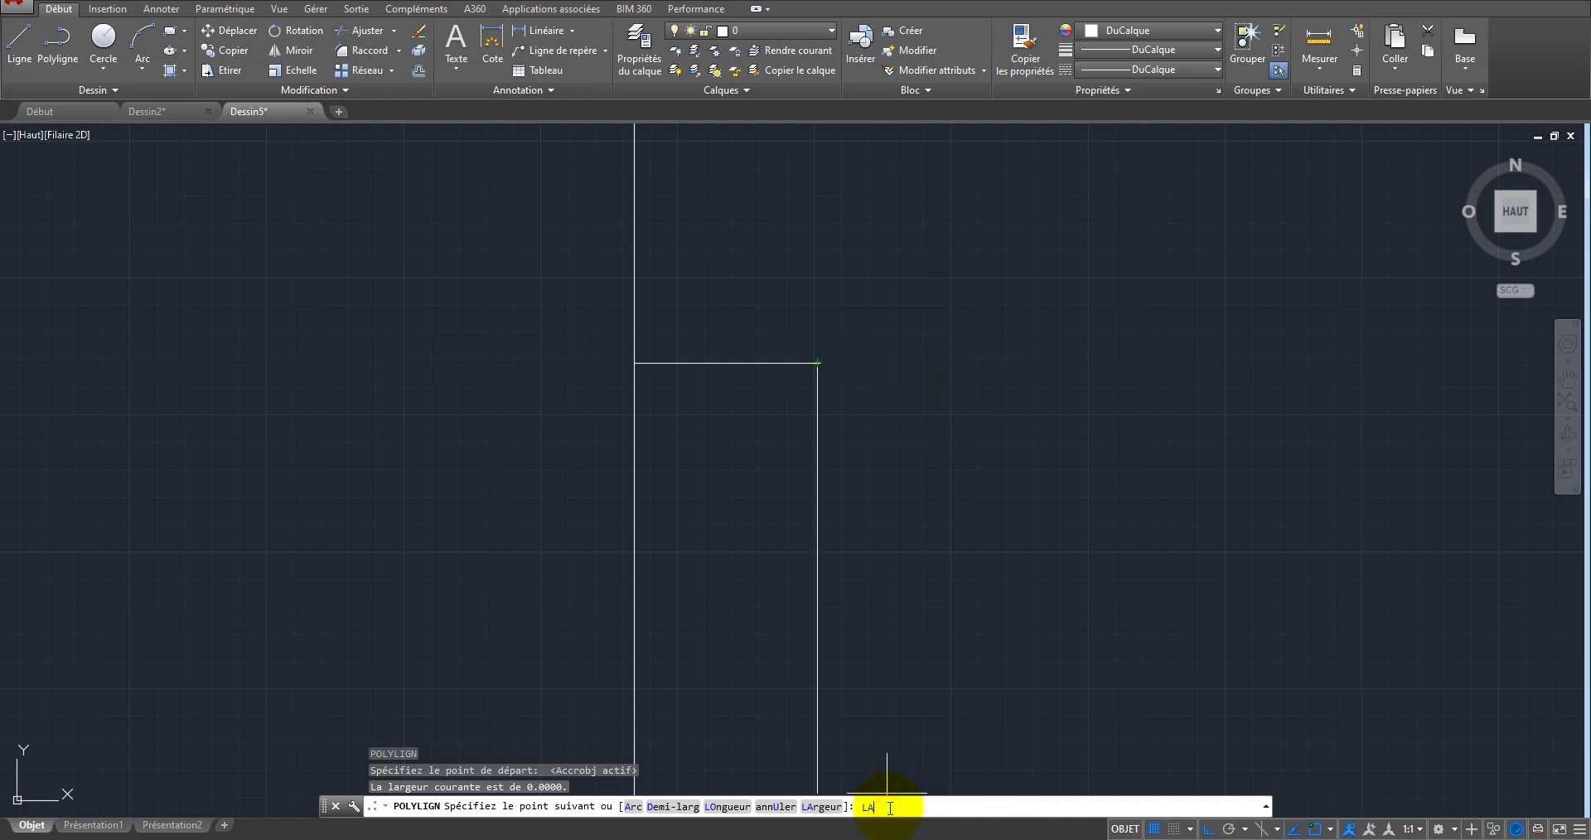
pyautogui.press('Return')
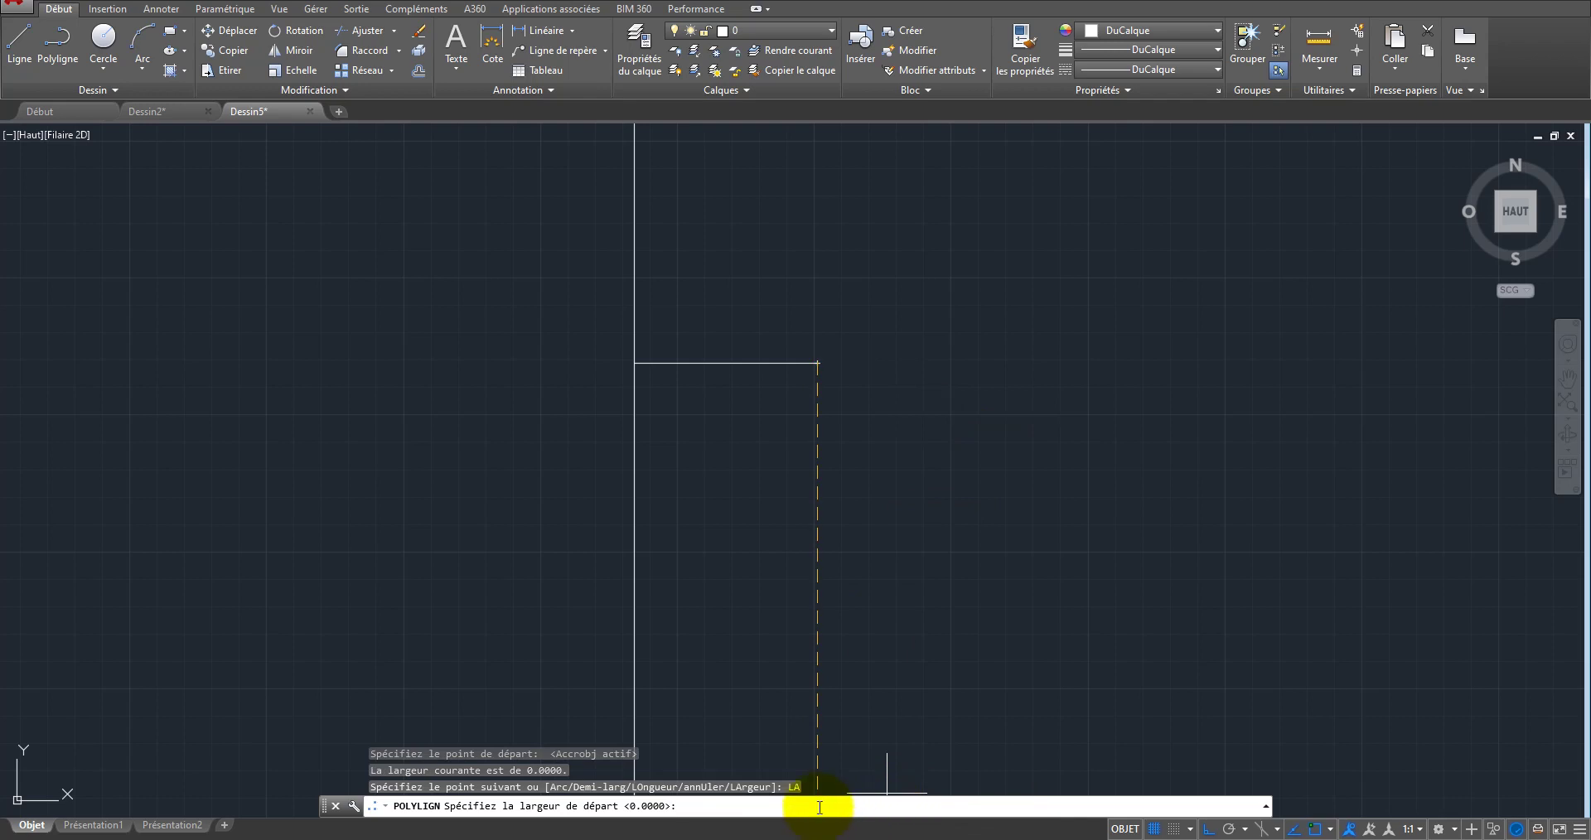
pyautogui.write('20')
pyautogui.press('Return')
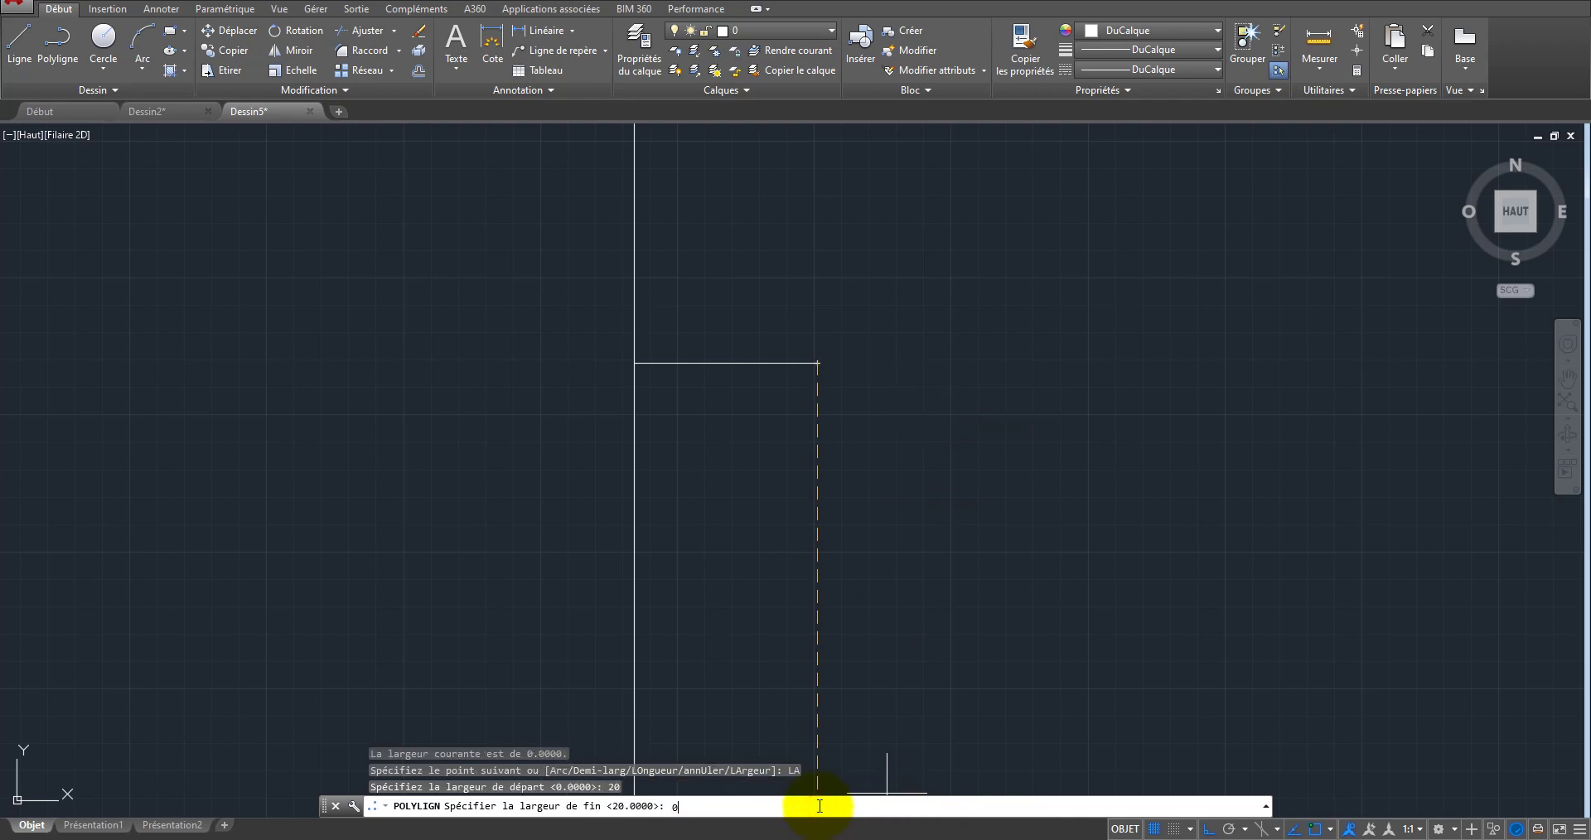
pyautogui.write('0')
pyautogui.press('Return')
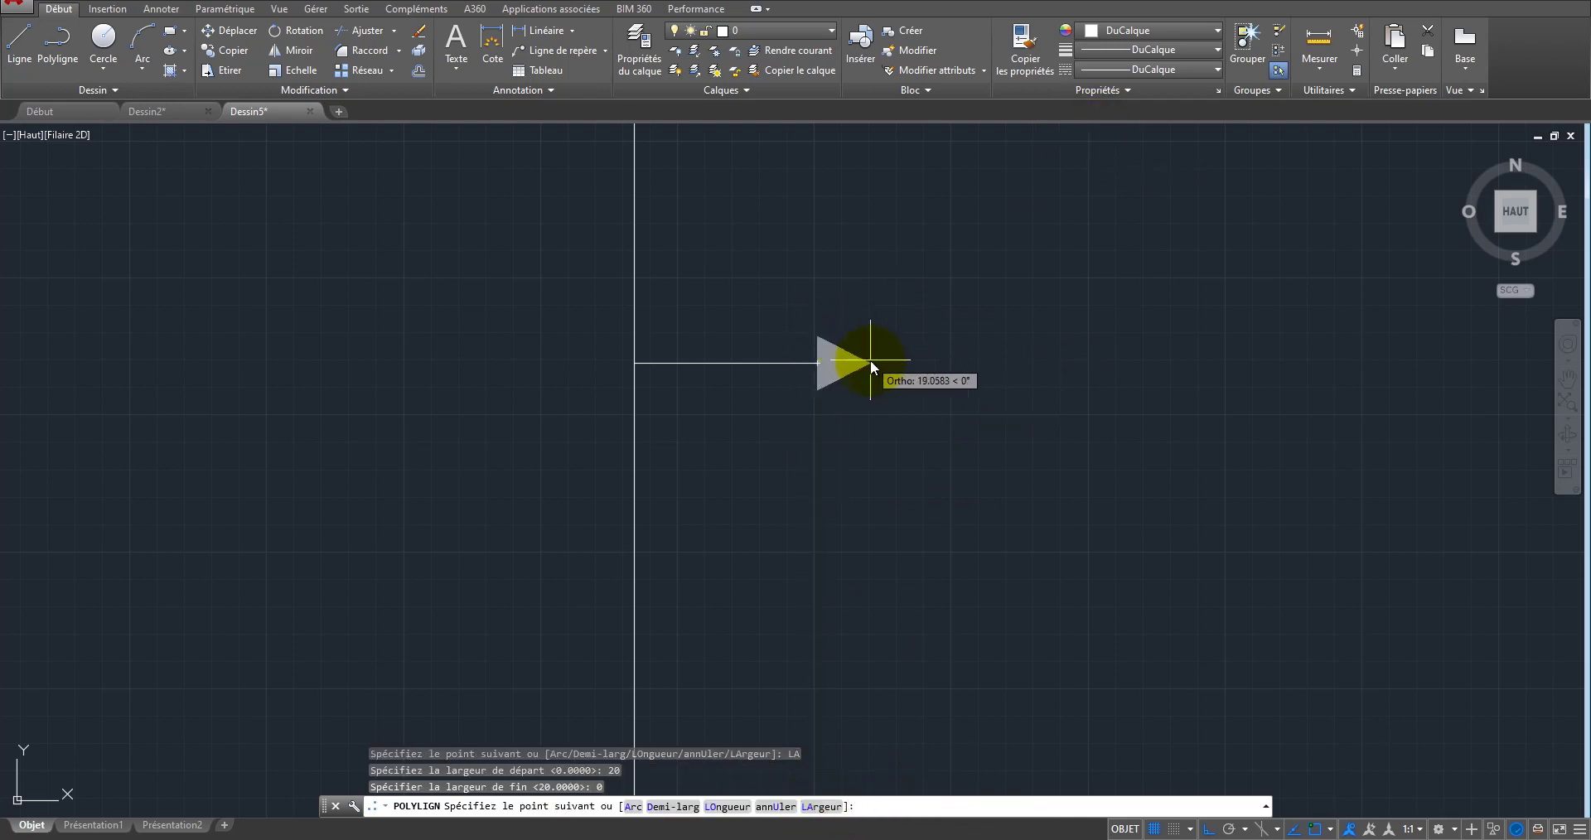
pyautogui.scroll(2, 837, 360)
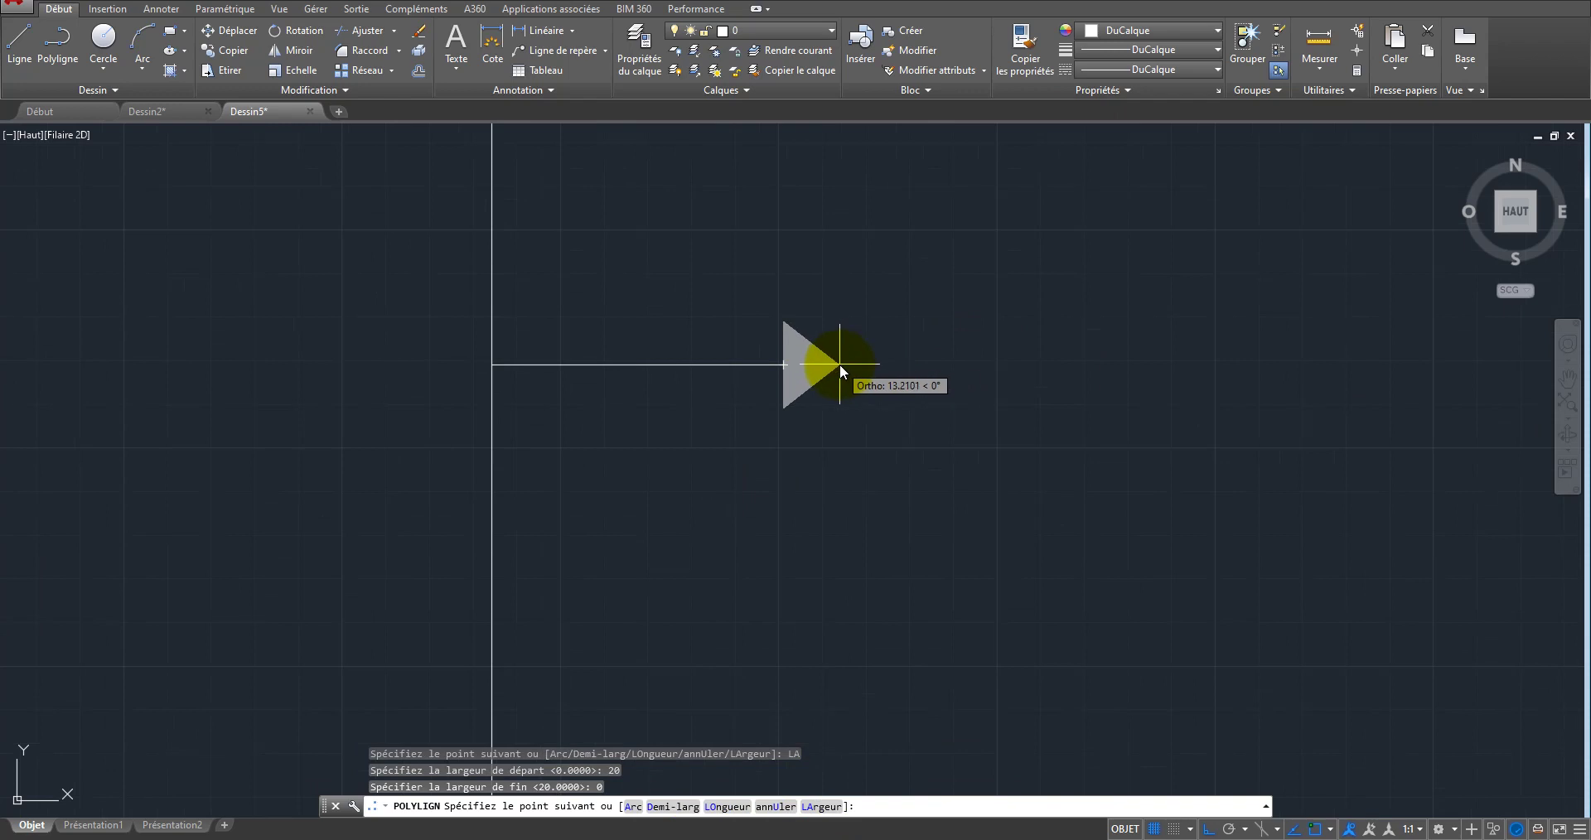
pyautogui.scroll(-2, 946, 373)
pyautogui.click(940, 374)
pyautogui.rightClick(996, 350)
pyautogui.click(1005, 359)
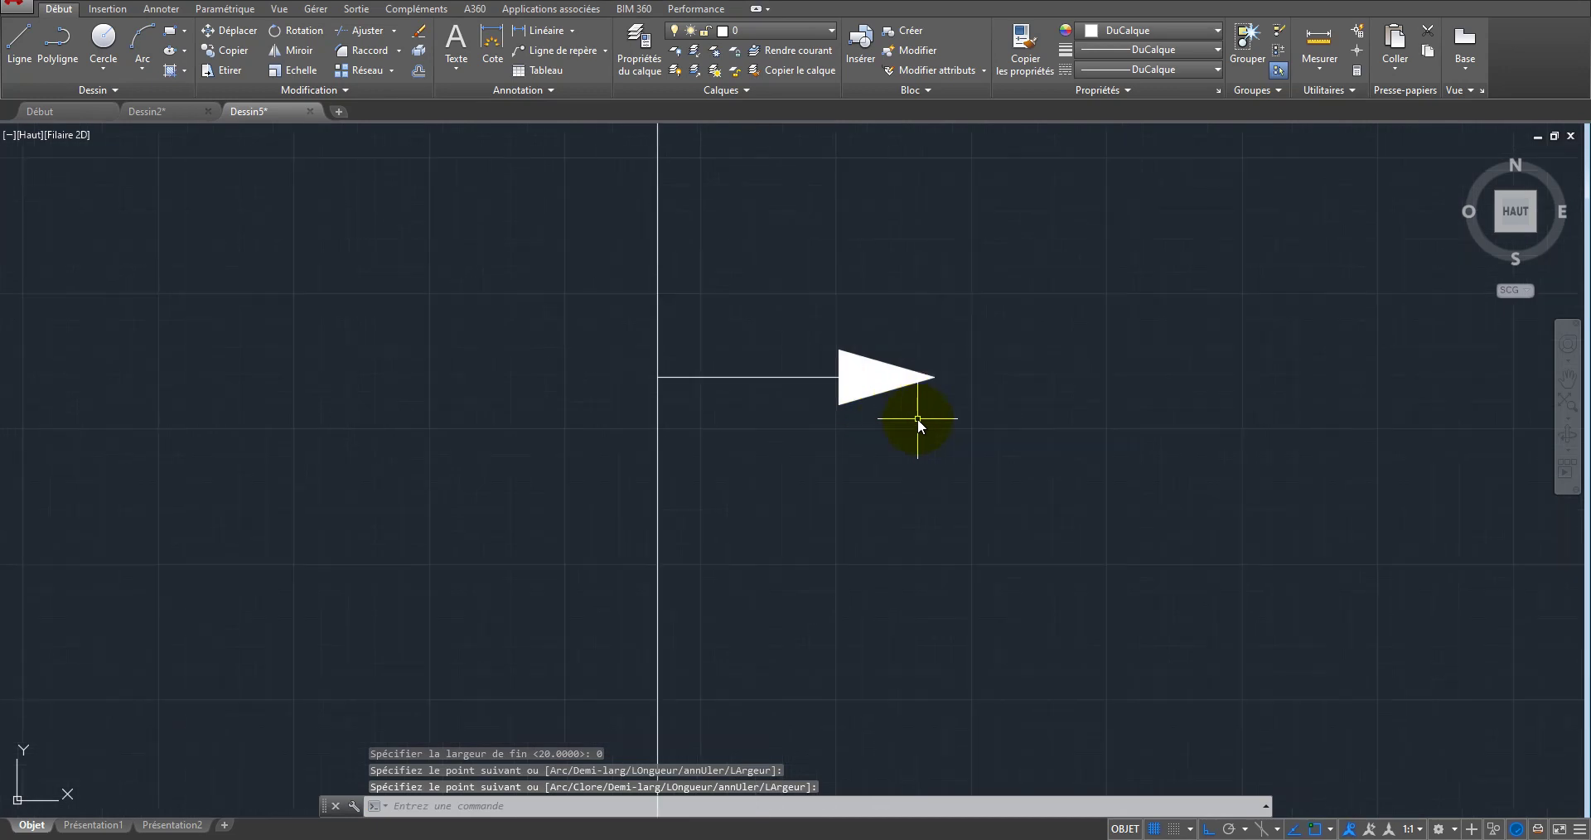
# Step: Mirror the right-pointing arrowhead across a vertical axis just beyond its tip, keeping the original
pyautogui.click(808, 336)
pyautogui.click(967, 441)
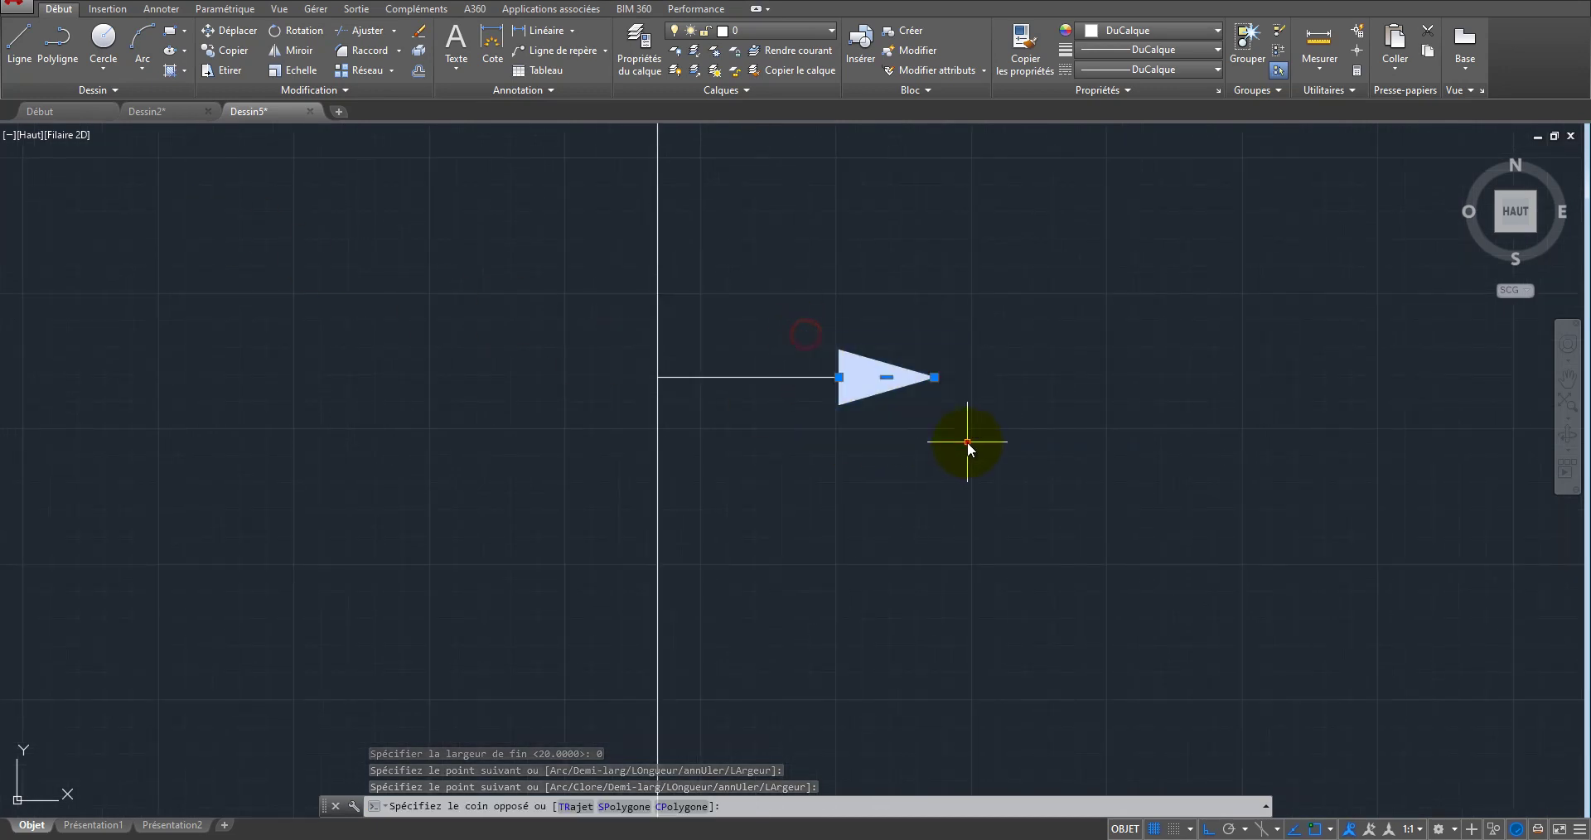
pyautogui.click(292, 51)
pyautogui.click(969, 283)
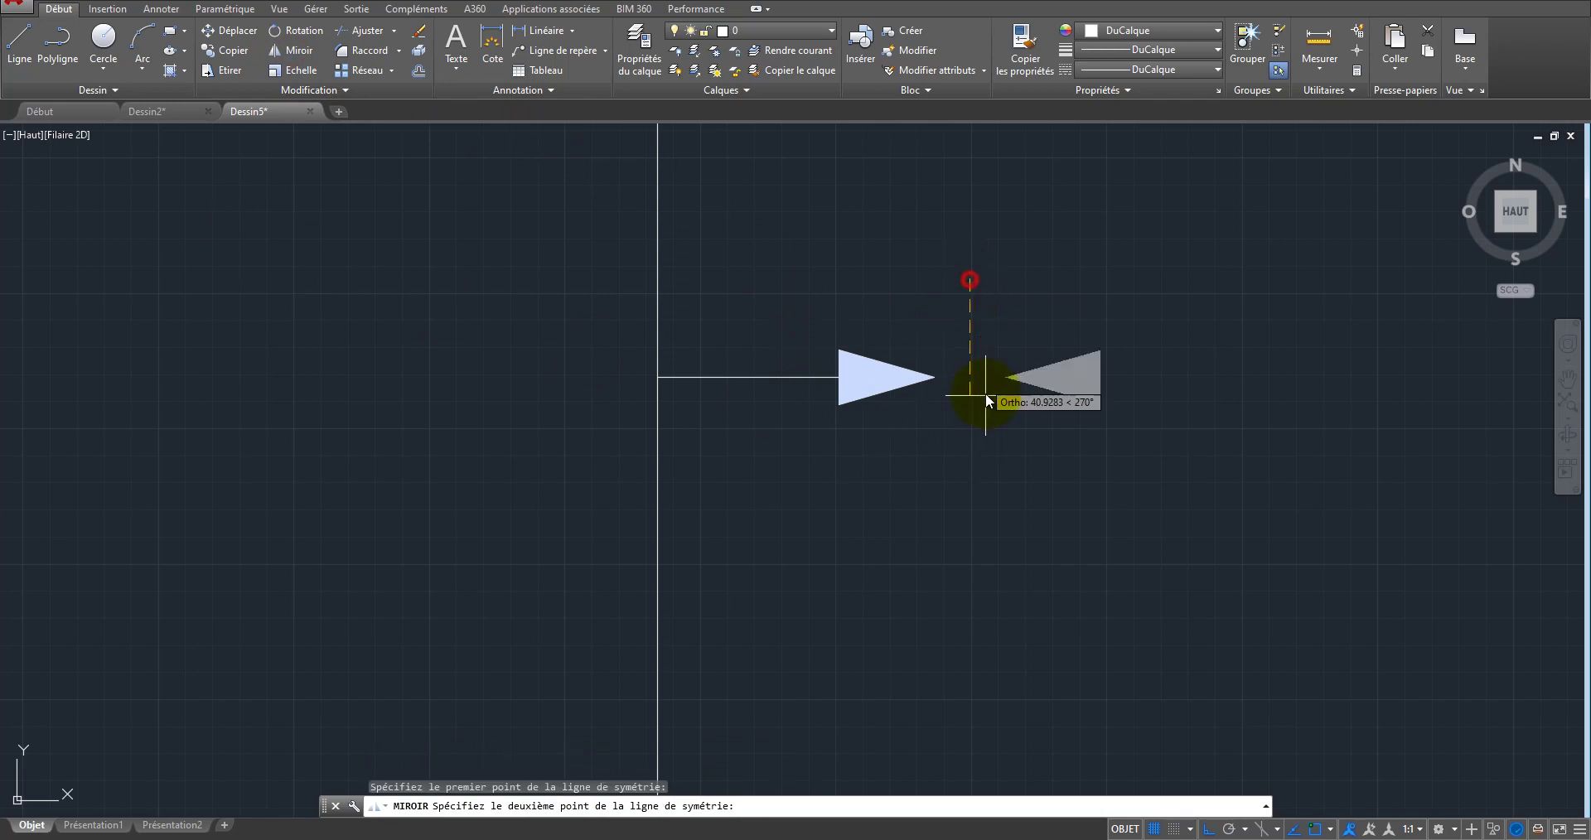
pyautogui.click(974, 504)
pyautogui.rightClick(975, 505)
pyautogui.click(1016, 512)
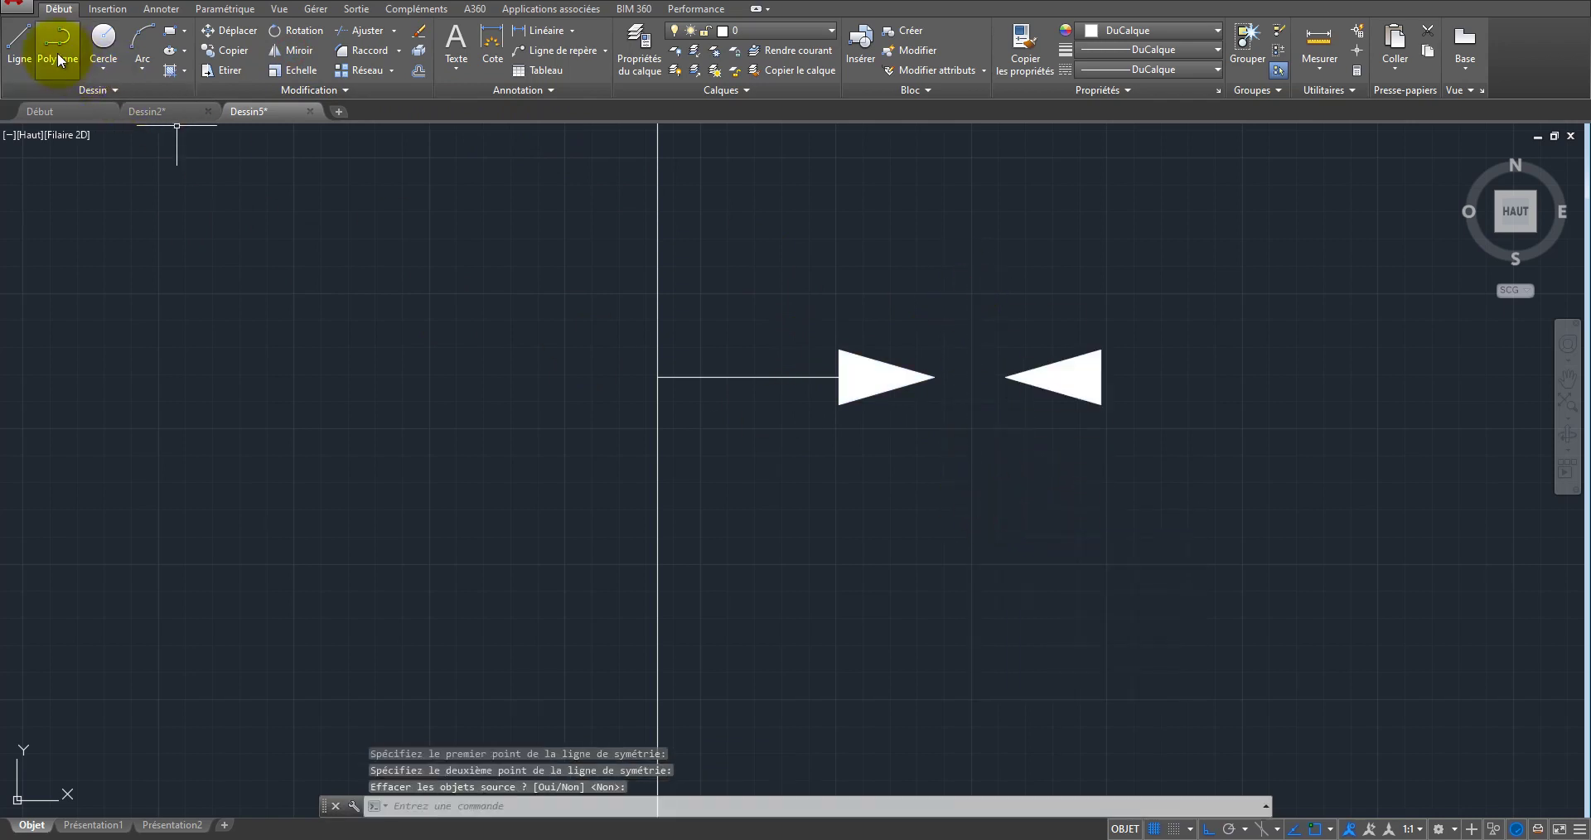
# Step: Mirror the horizontal branch line across the vertical axis between the two facing arrowheads, keeping the original
pyautogui.click(761, 330)
pyautogui.click(738, 435)
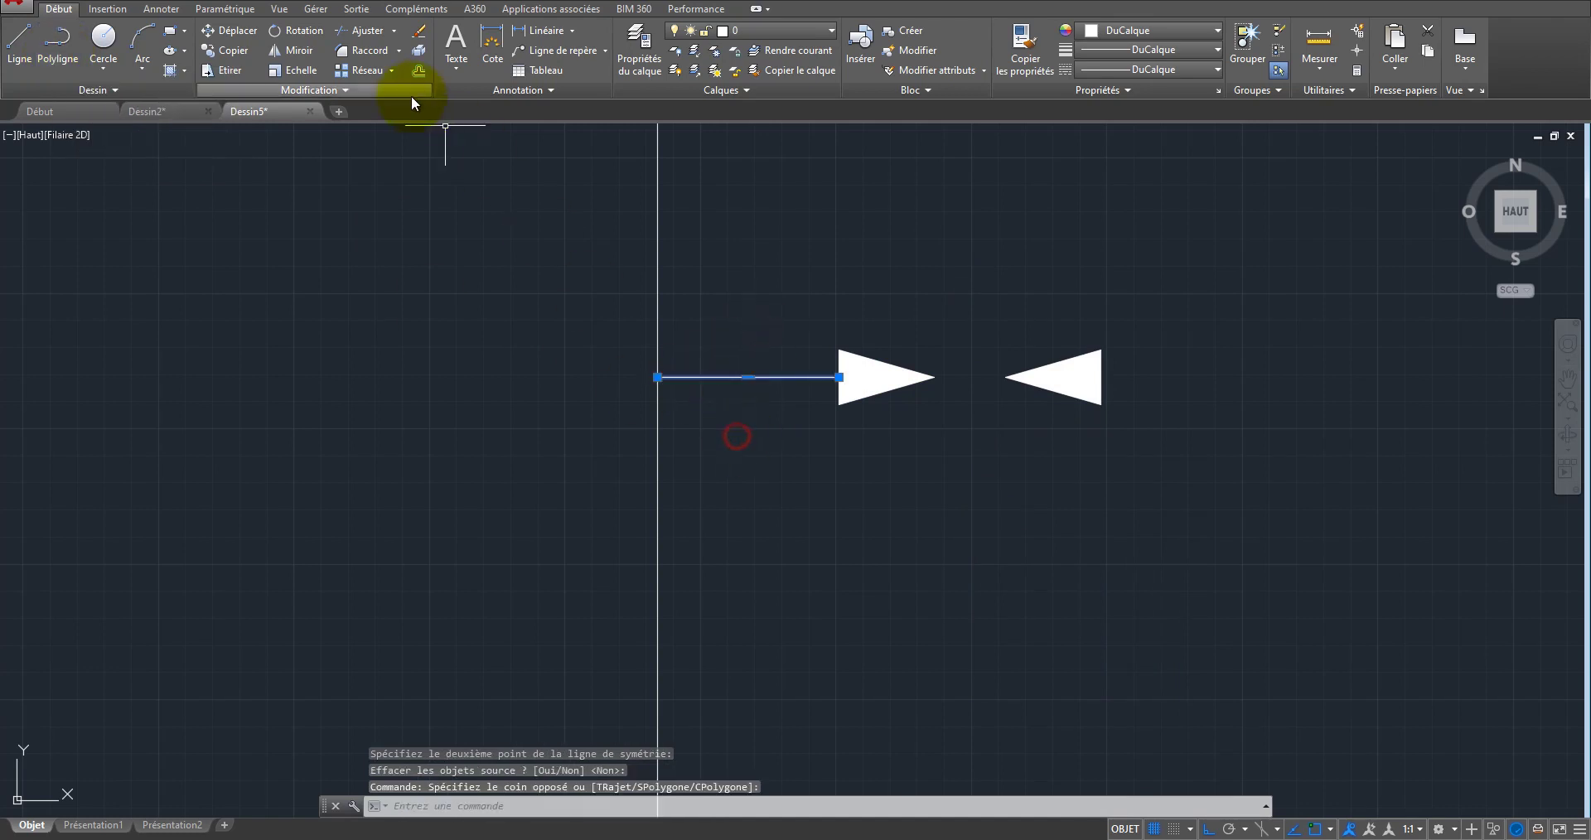
pyautogui.click(295, 56)
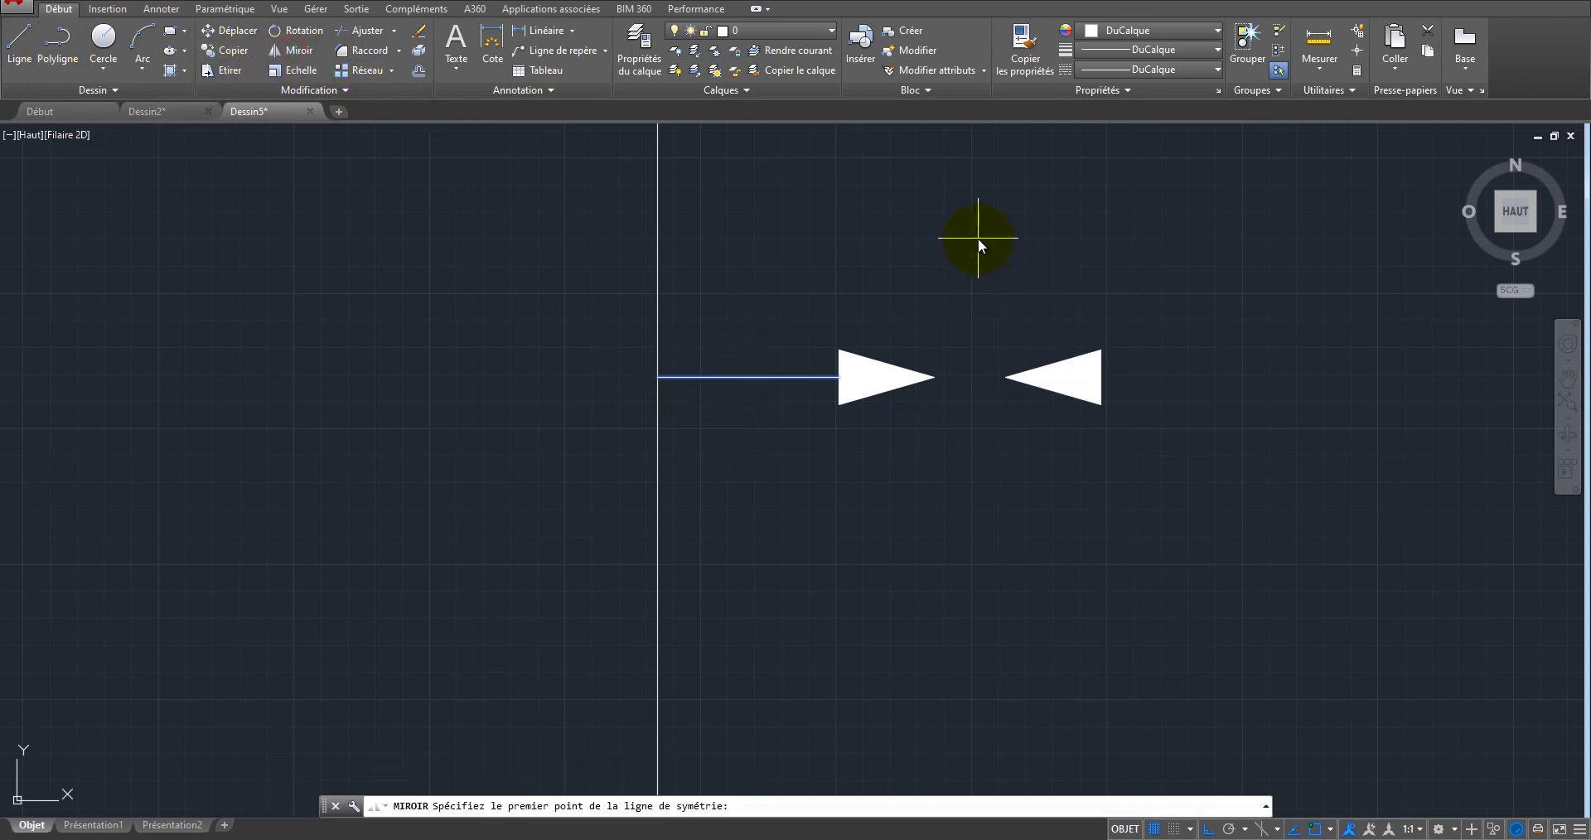
pyautogui.click(968, 211)
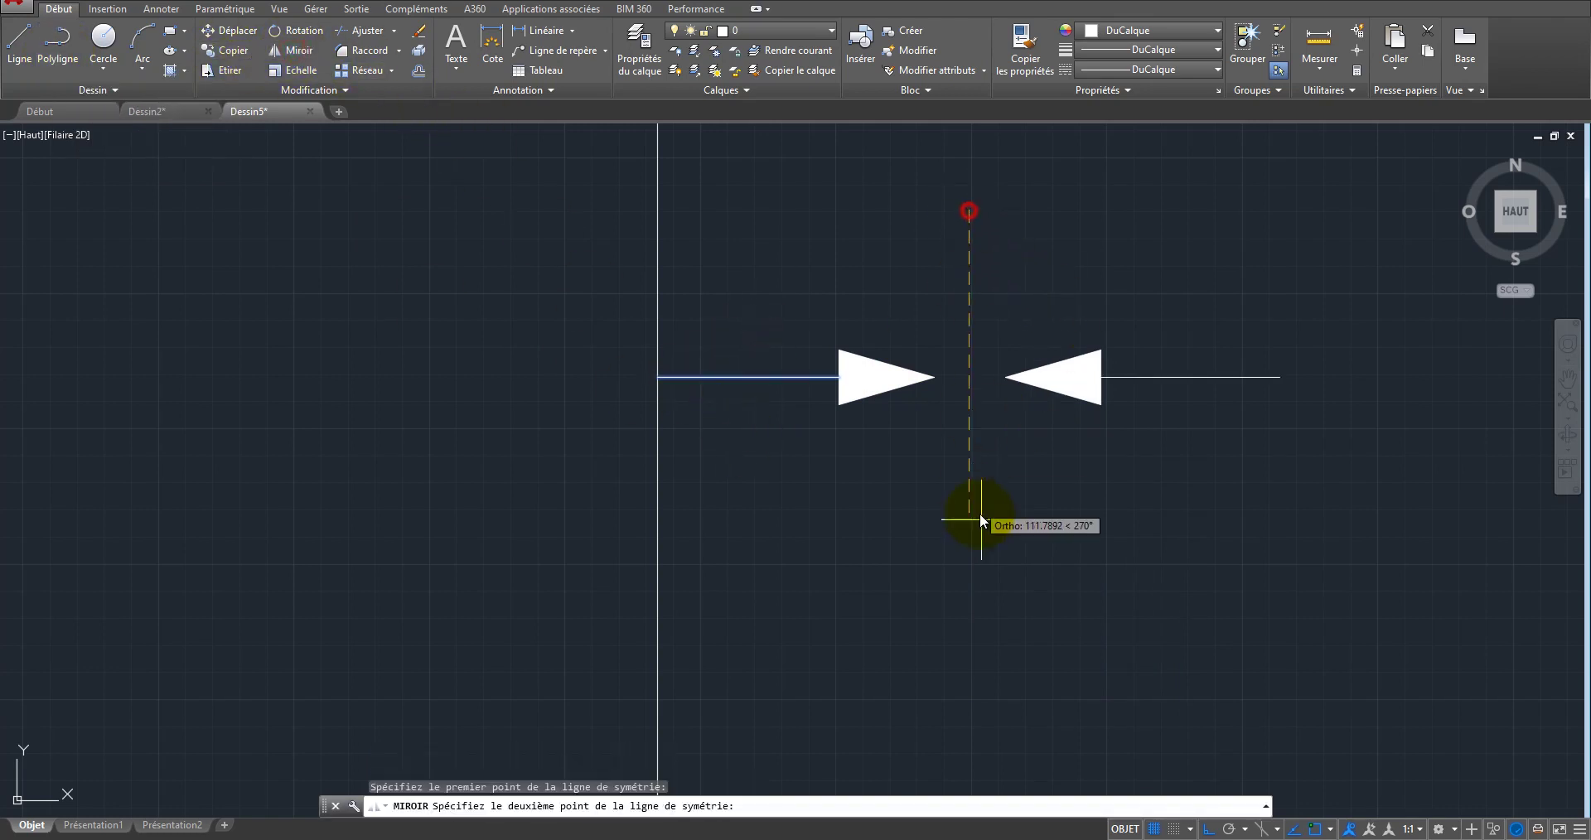
pyautogui.click(985, 571)
pyautogui.rightClick(986, 570)
pyautogui.click(1028, 581)
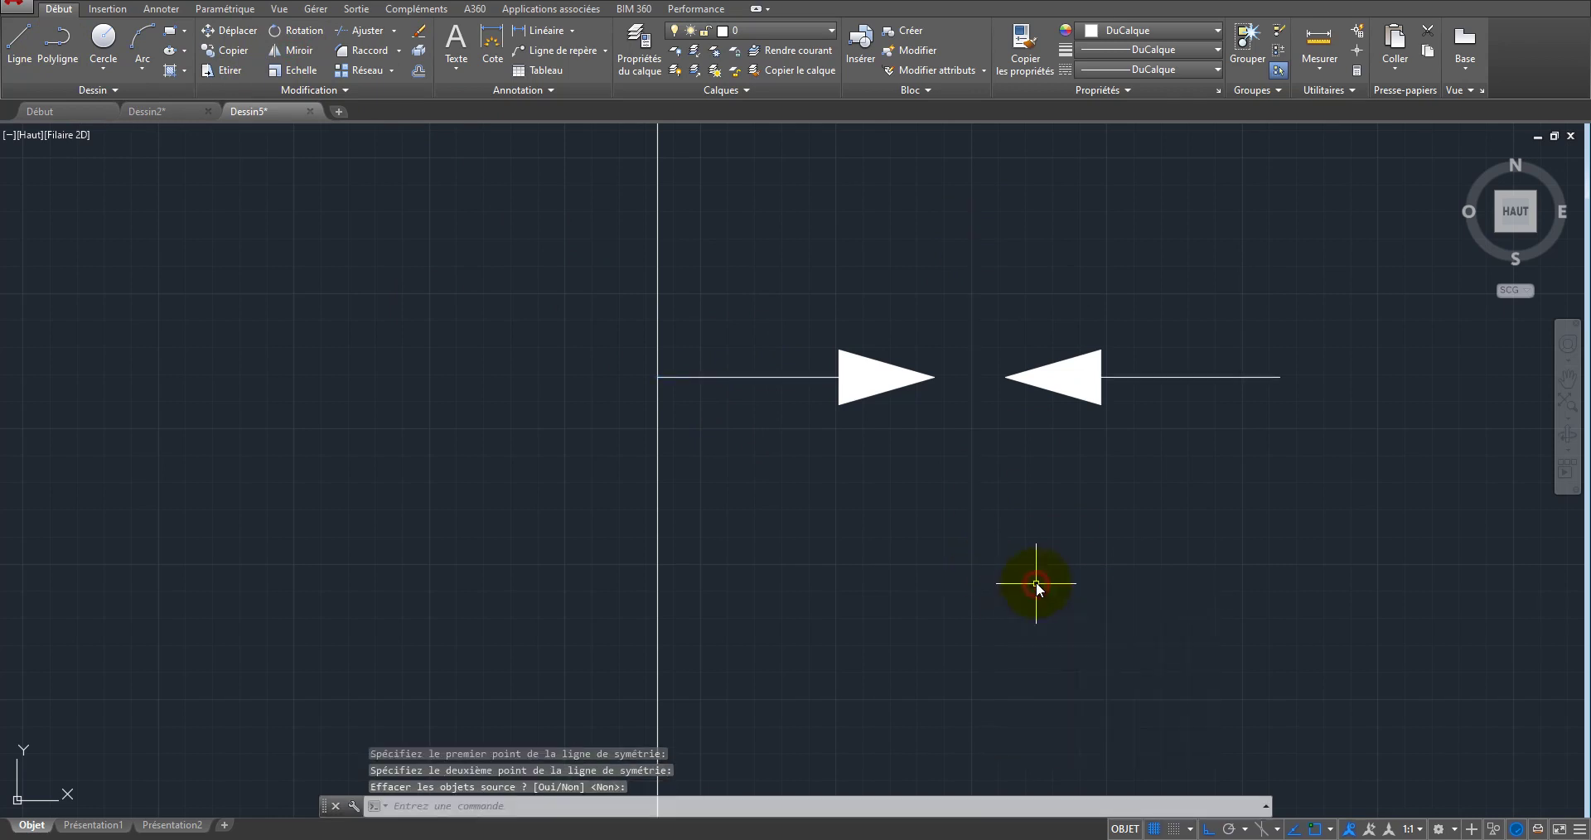
# Step: Draw a vertical polyline upward from the free end of the mirrored branch line
pyautogui.scroll(-2, 764, 500)
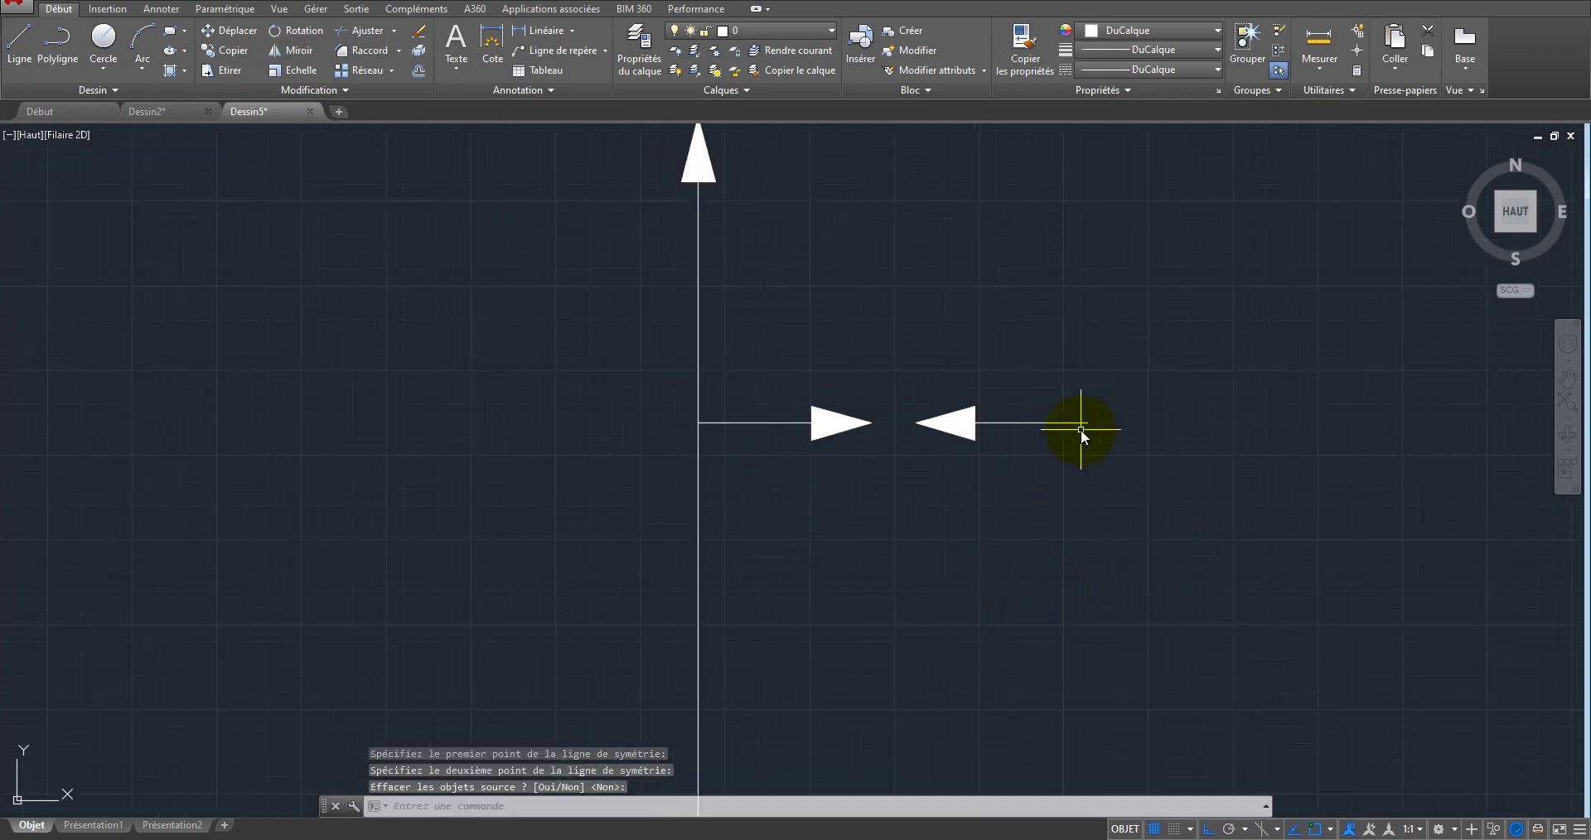
pyautogui.scroll(2, 1080, 429)
pyautogui.click(71, 52)
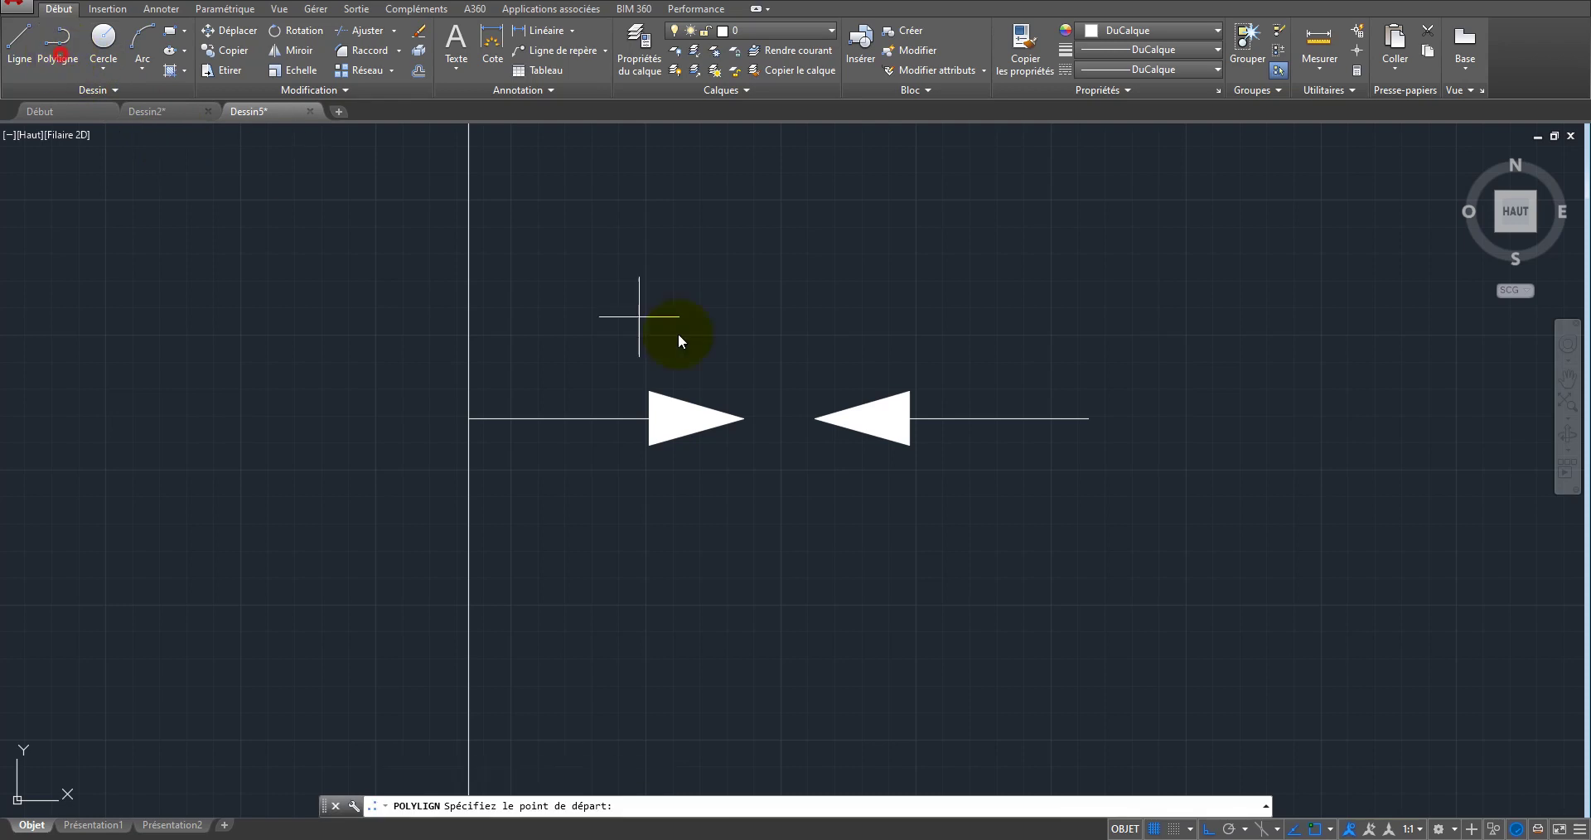
pyautogui.click(1089, 418)
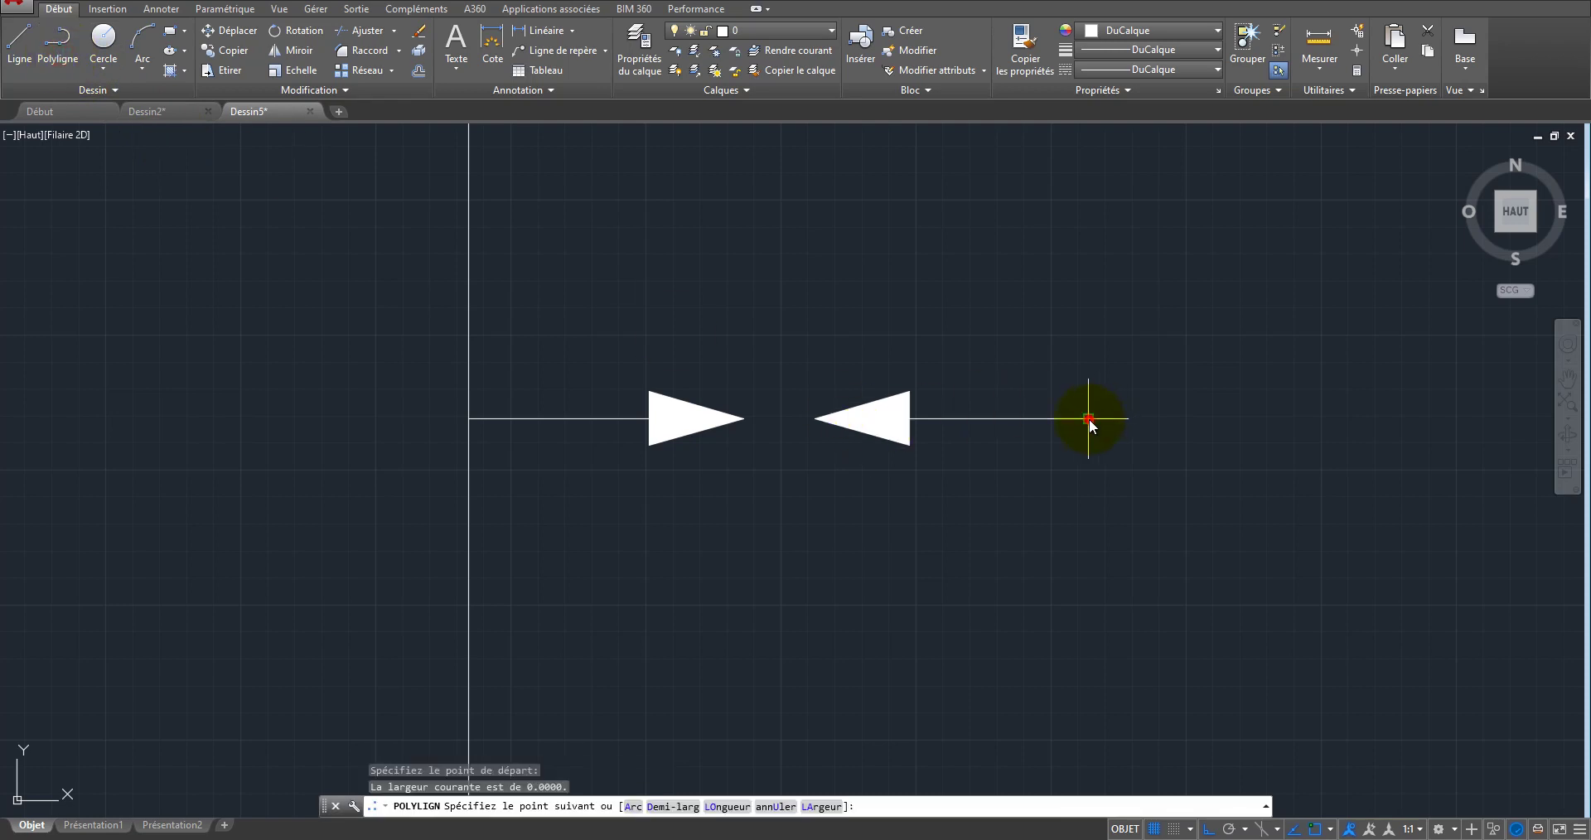
pyautogui.click(1082, 244)
pyautogui.rightClick(1081, 244)
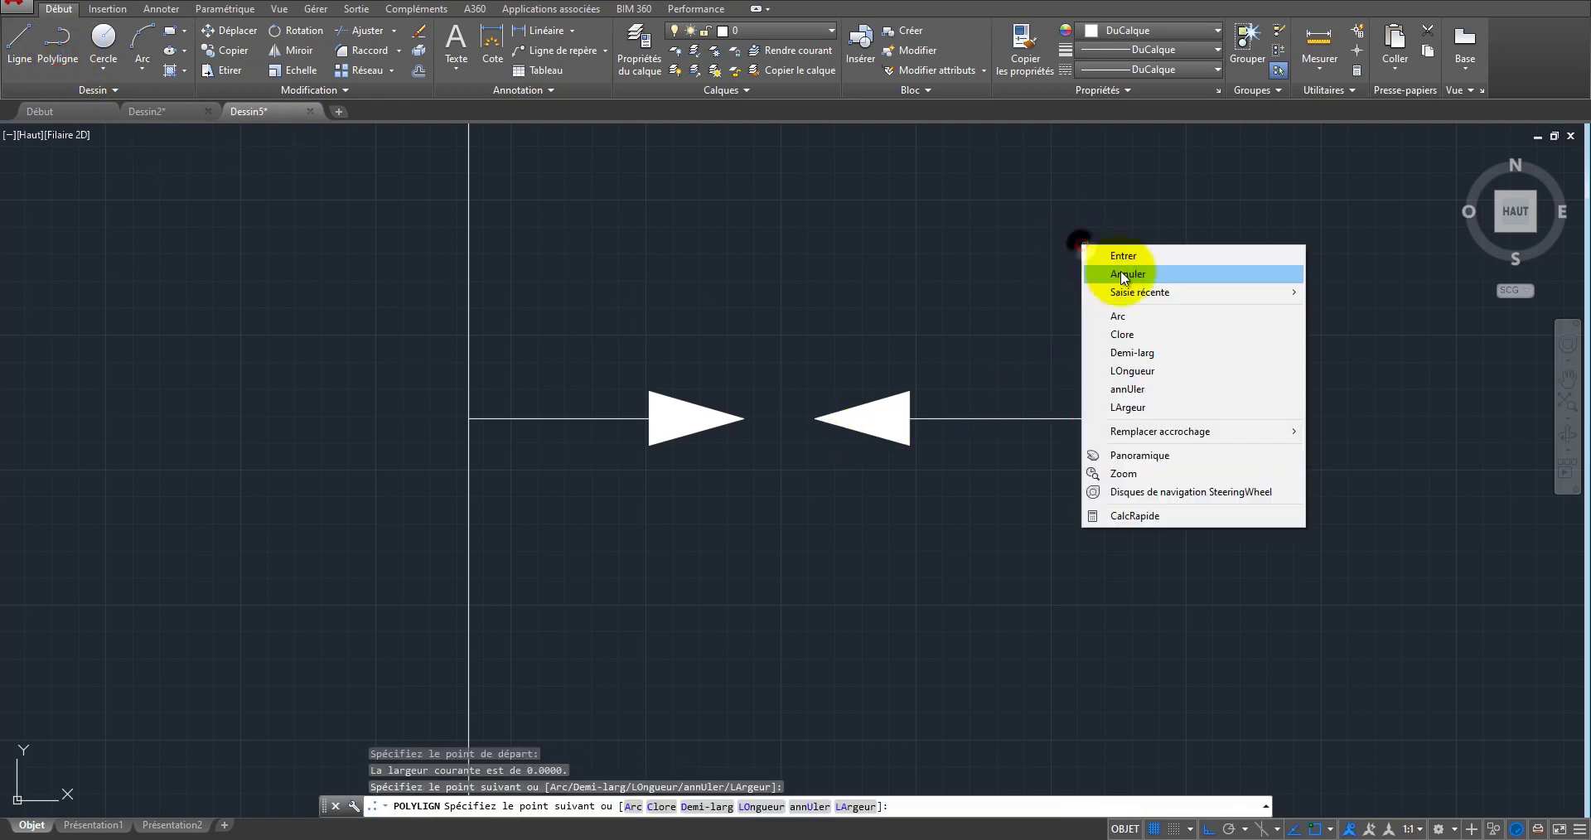
pyautogui.click(1130, 255)
pyautogui.click(1196, 284)
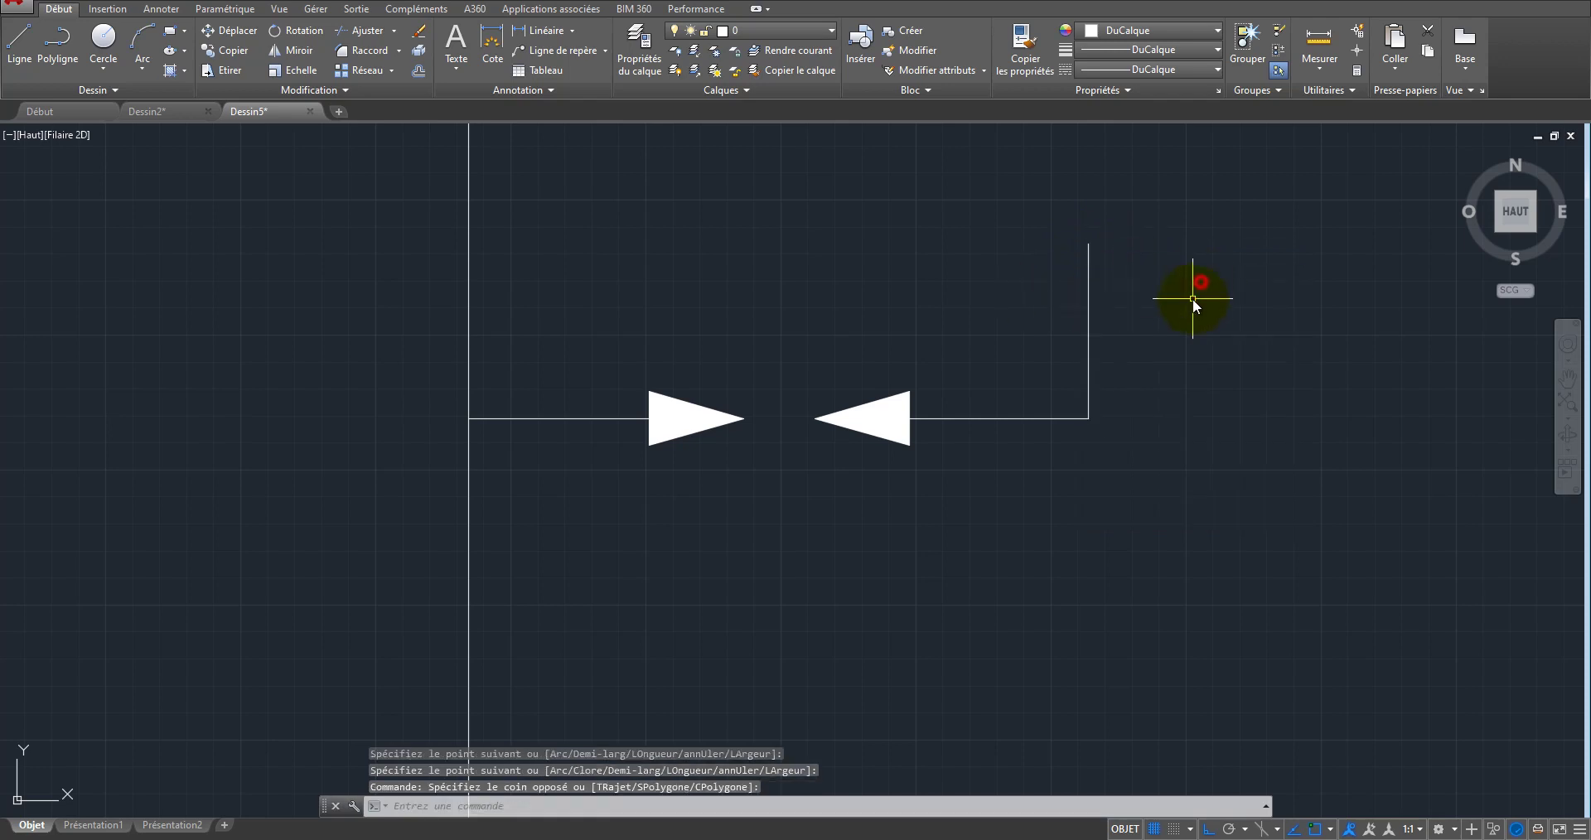
# Step: Draw a second, shorter vertical polyline upward, just beyond the first one and starting level with the branch line
pyautogui.click(58, 49)
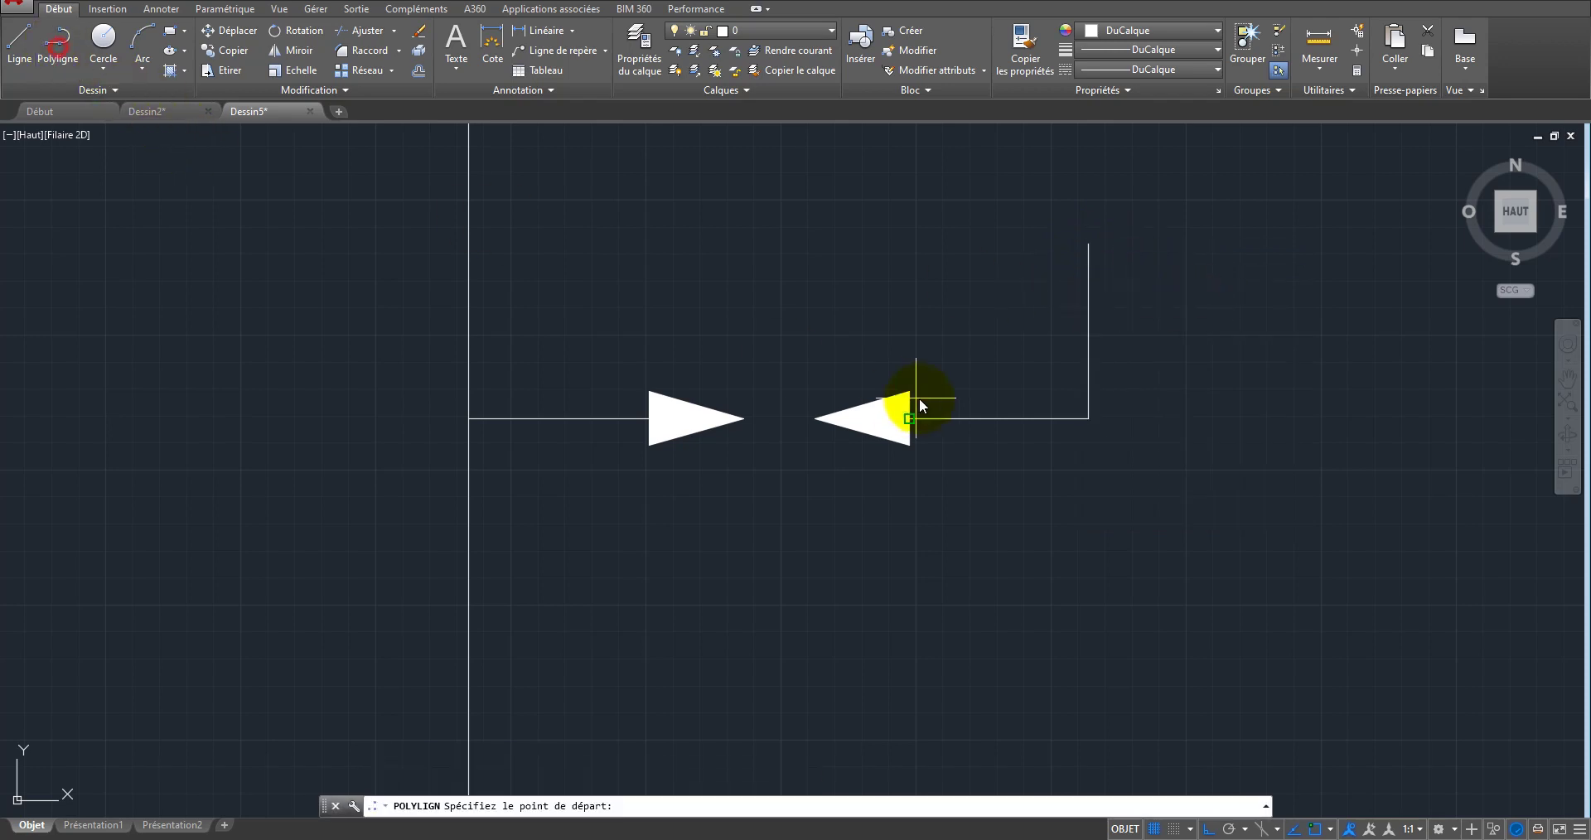
pyautogui.click(1133, 419)
pyautogui.click(1134, 284)
pyautogui.rightClick(1134, 283)
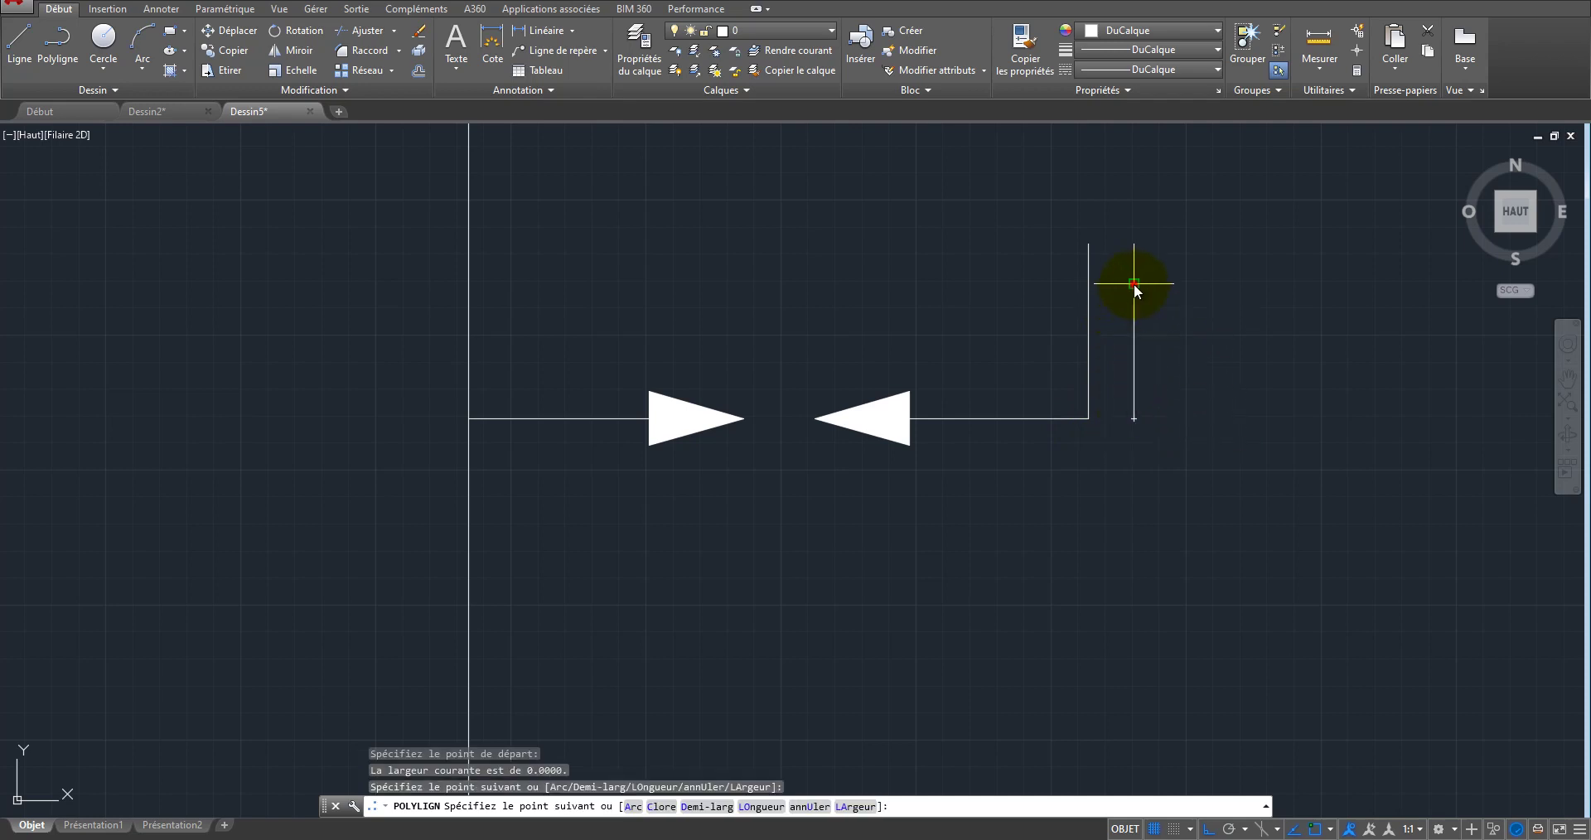
pyautogui.click(1168, 303)
# Step: Draw a third, shortest vertical polyline upward beyond the second one, starting at the same branch level
pyautogui.press('Return')
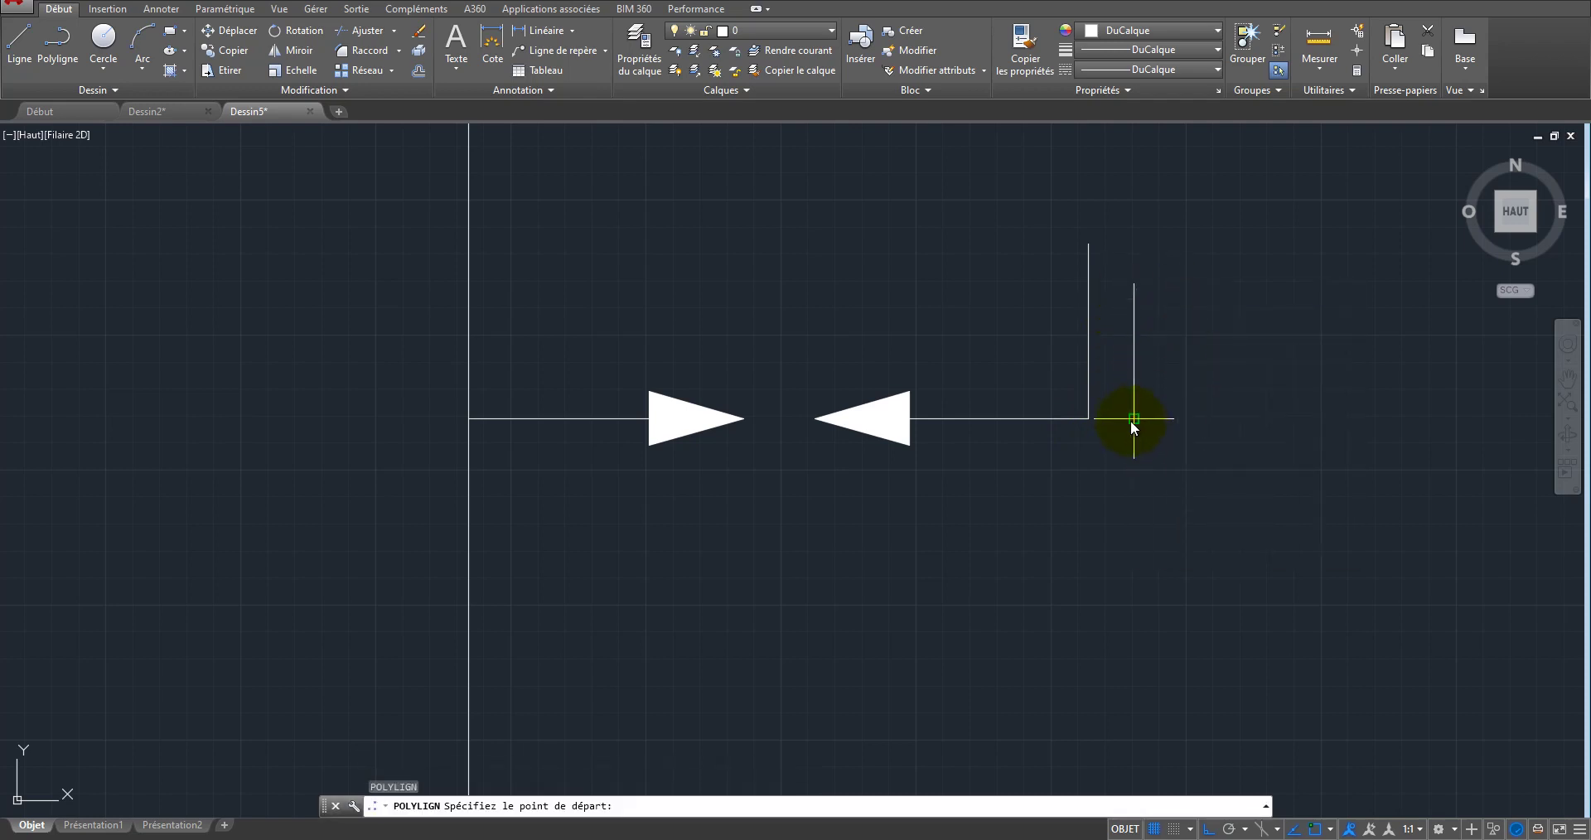
pyautogui.click(1178, 419)
pyautogui.click(1175, 346)
pyautogui.rightClick(1175, 346)
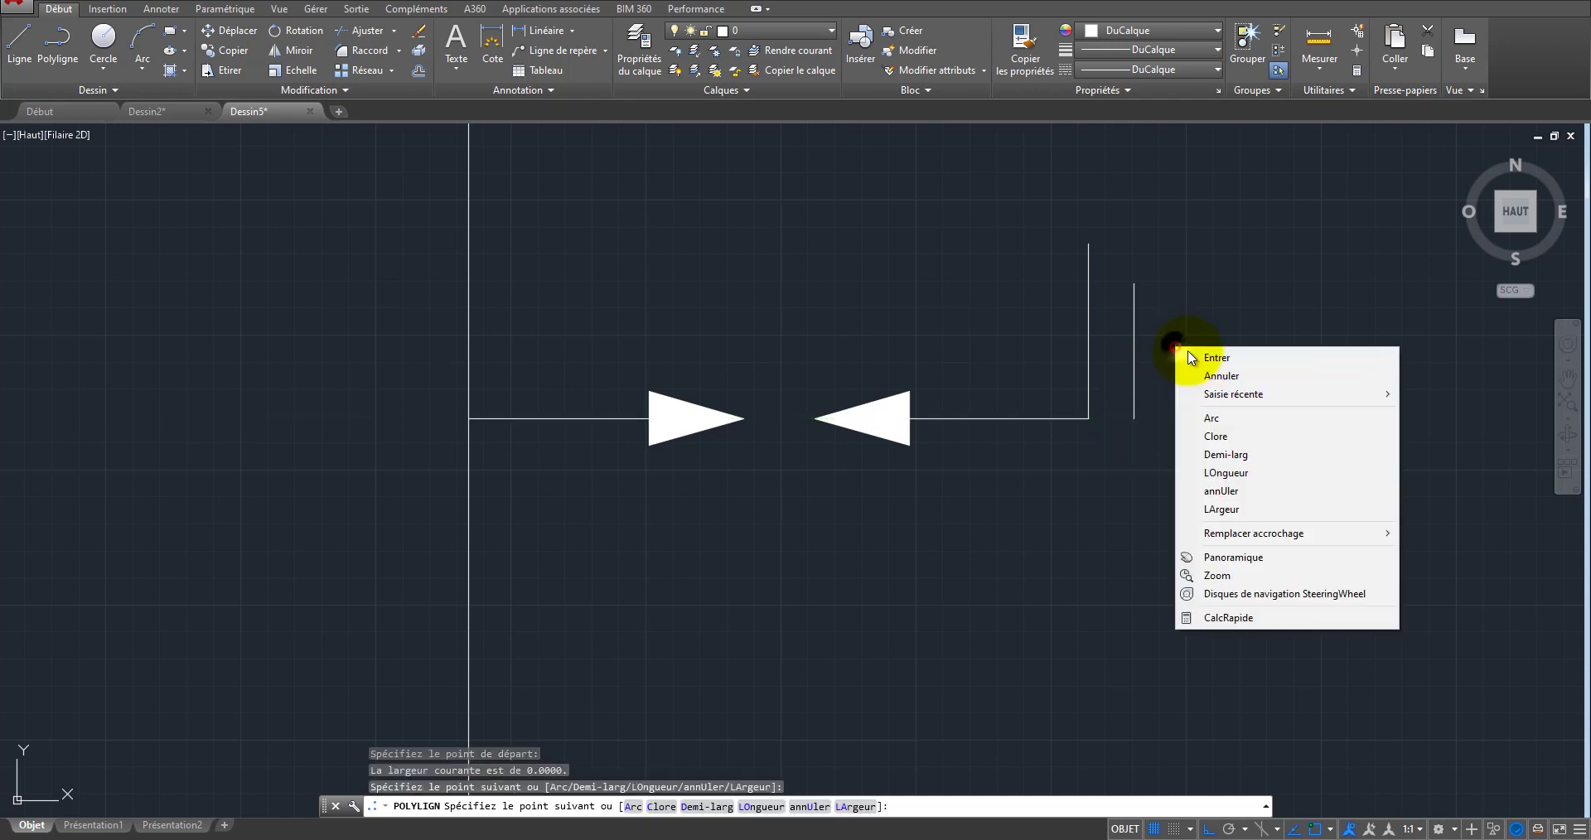
pyautogui.click(1208, 358)
# Step: Mirror the three vertical lines downward across the branch line's horizontal axis, keeping the originals, to complete the earth symbol
pyautogui.click(1241, 298)
pyautogui.click(1017, 380)
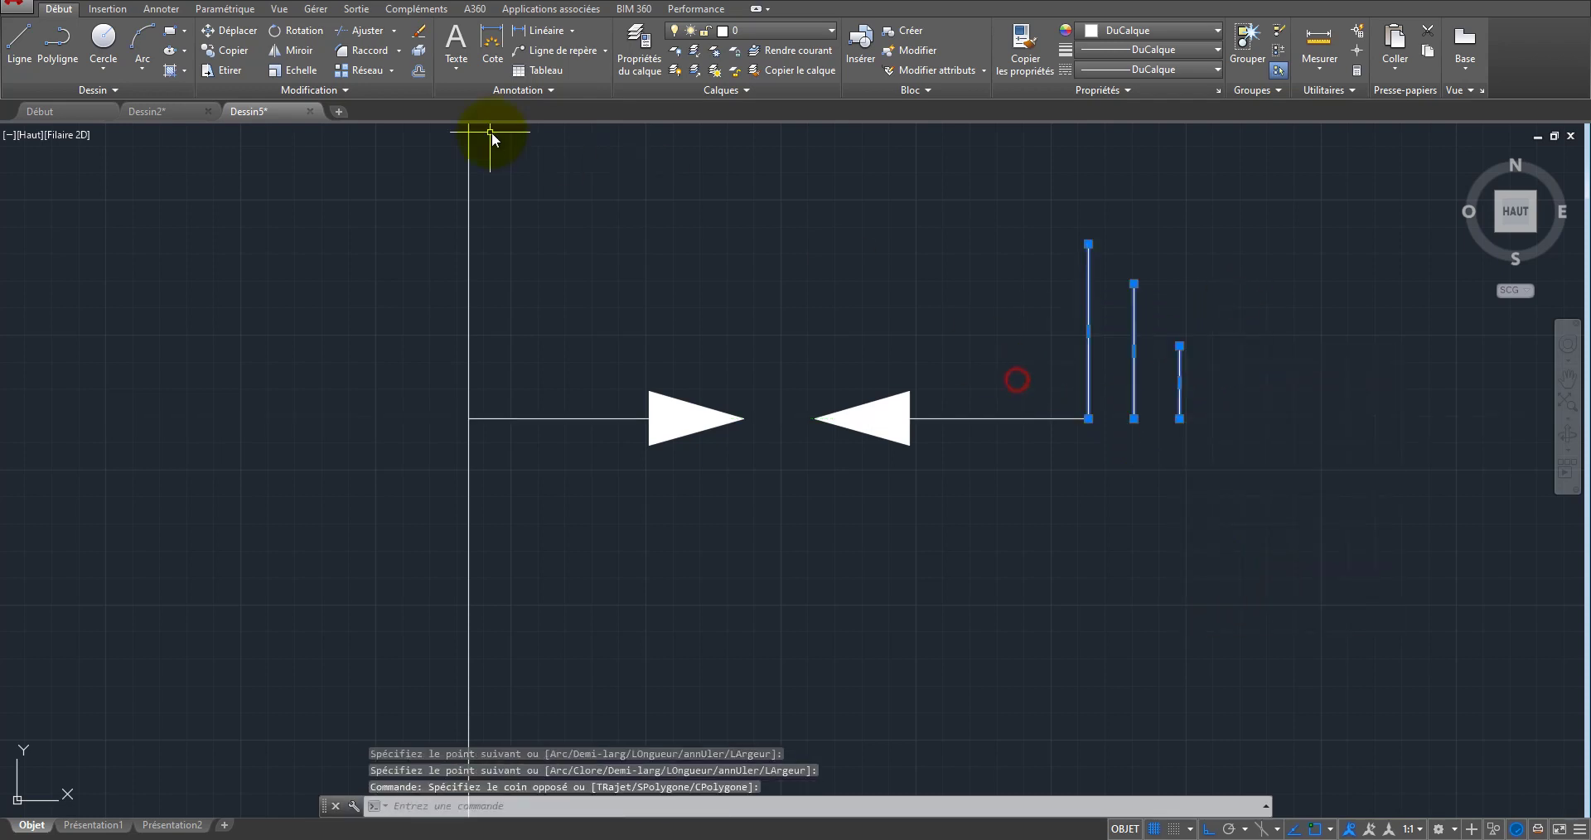
pyautogui.click(292, 48)
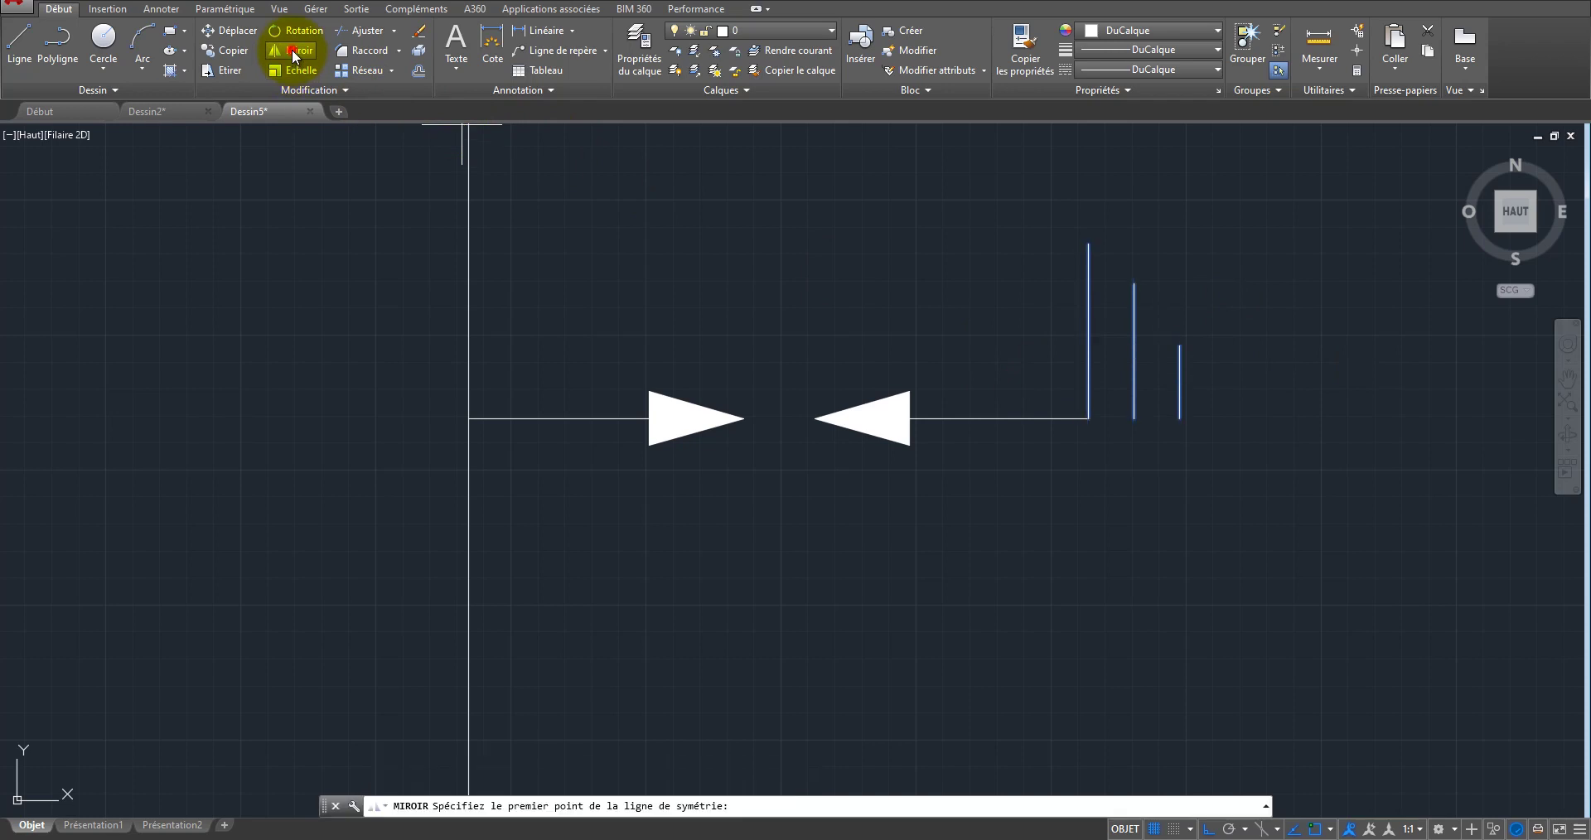
pyautogui.click(1087, 419)
pyautogui.click(1304, 419)
pyautogui.rightClick(1306, 419)
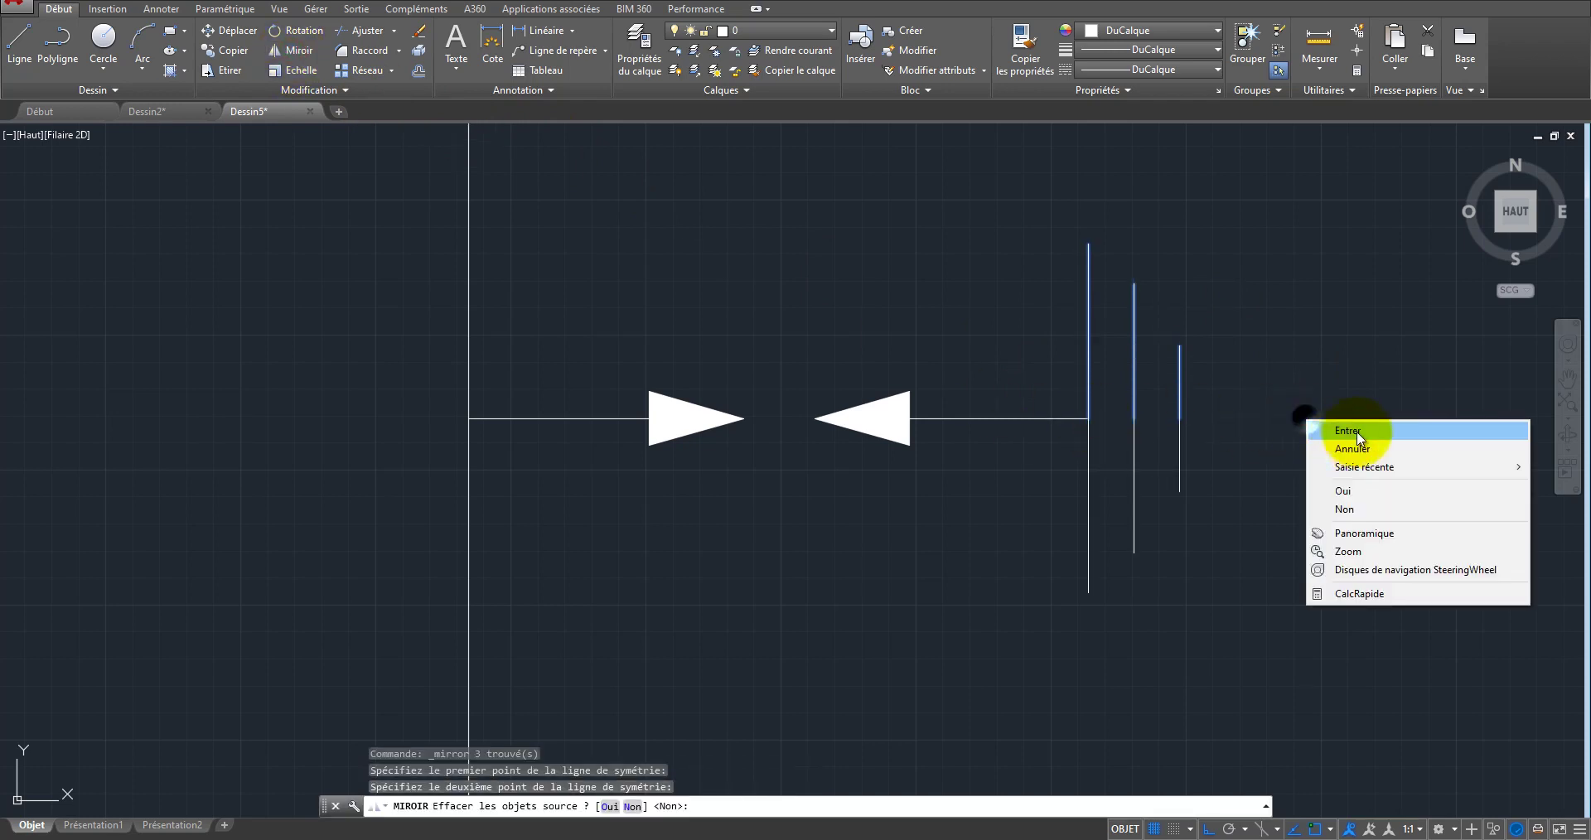
pyautogui.click(1358, 432)
# Step: Create a block named Eclateur from the facing-arrow branch and earth symbol, with its base point at the junction with the vertical feeder
pyautogui.scroll(-5, 932, 448)
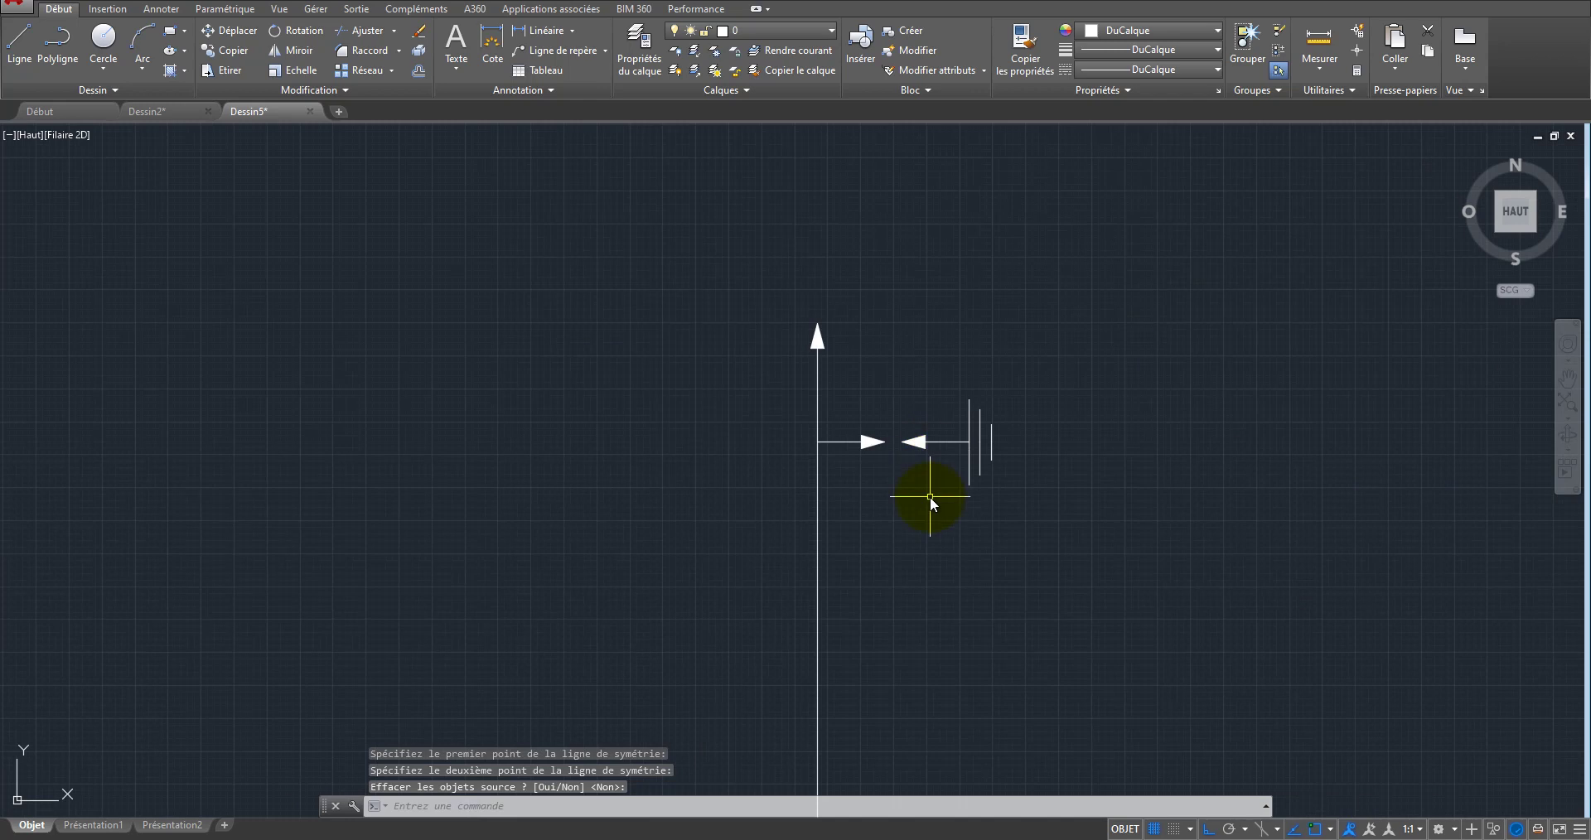
pyautogui.scroll(2, 962, 466)
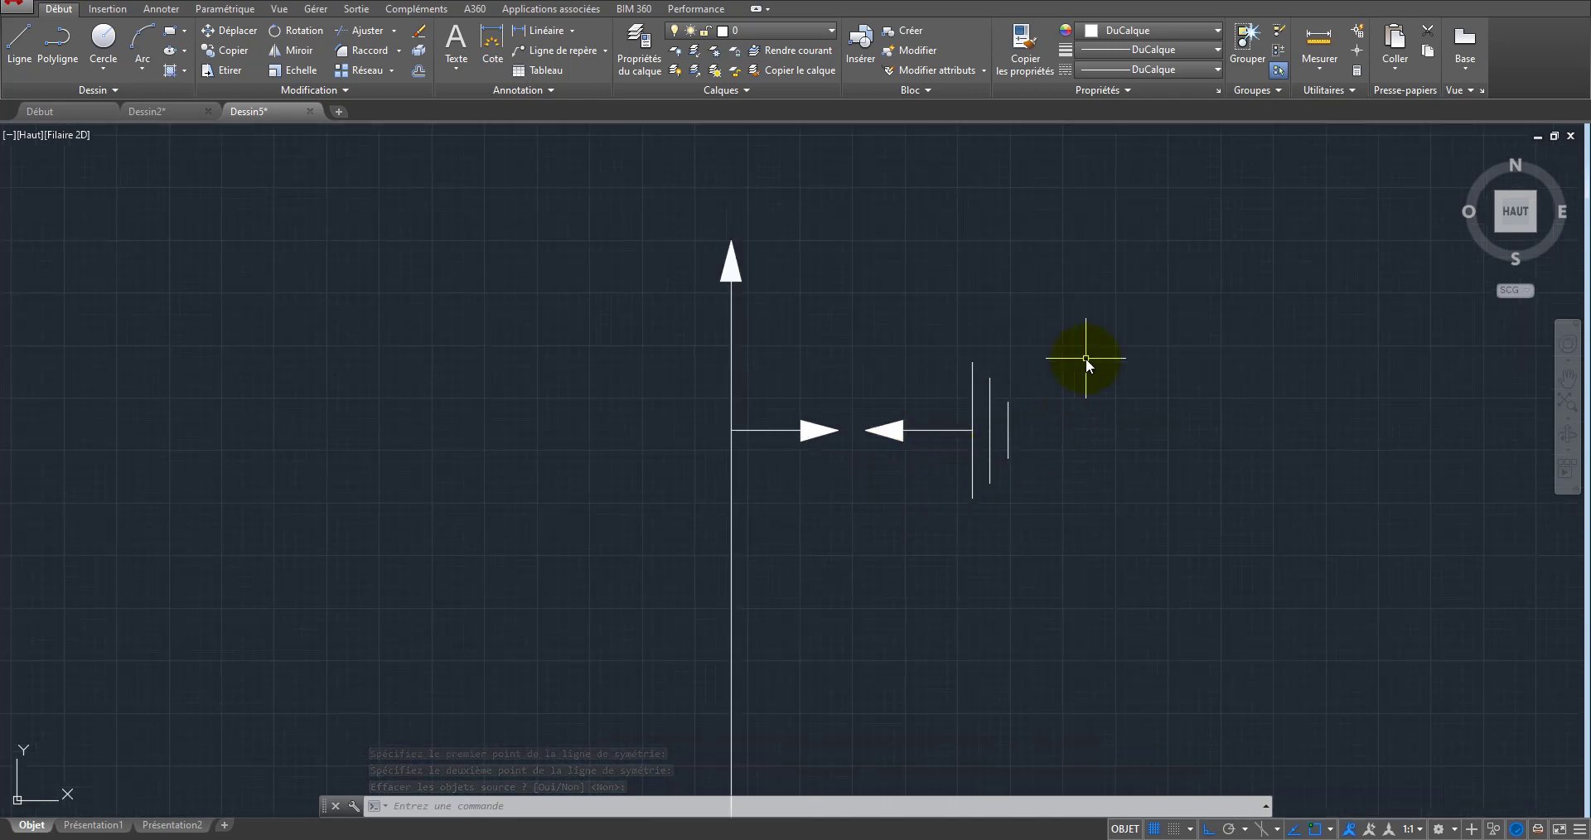
pyautogui.click(909, 32)
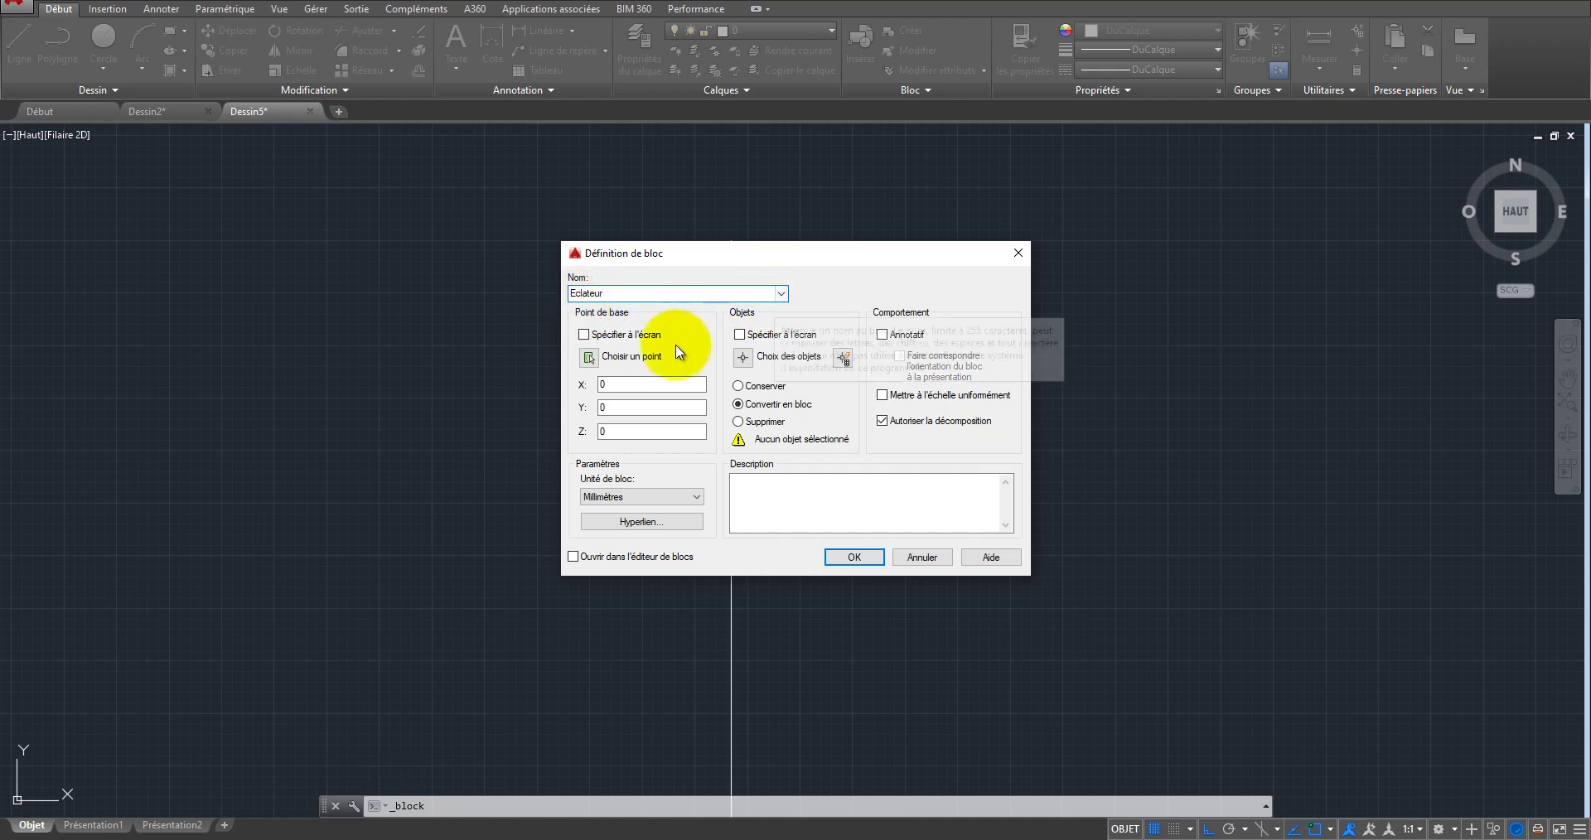
pyautogui.click(742, 357)
pyautogui.click(1106, 336)
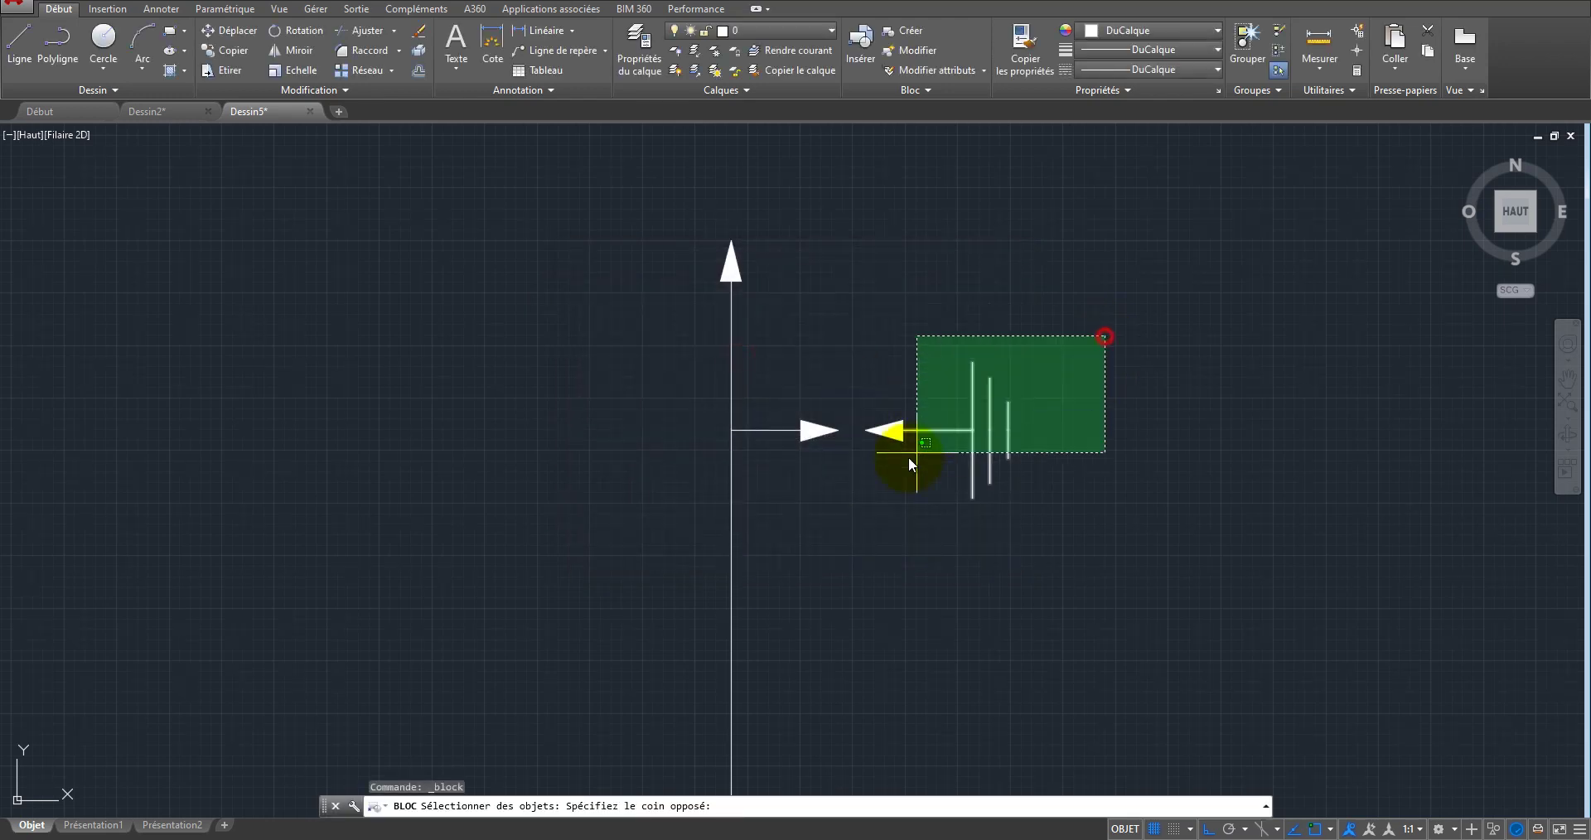
pyautogui.click(769, 518)
pyautogui.press('Return')
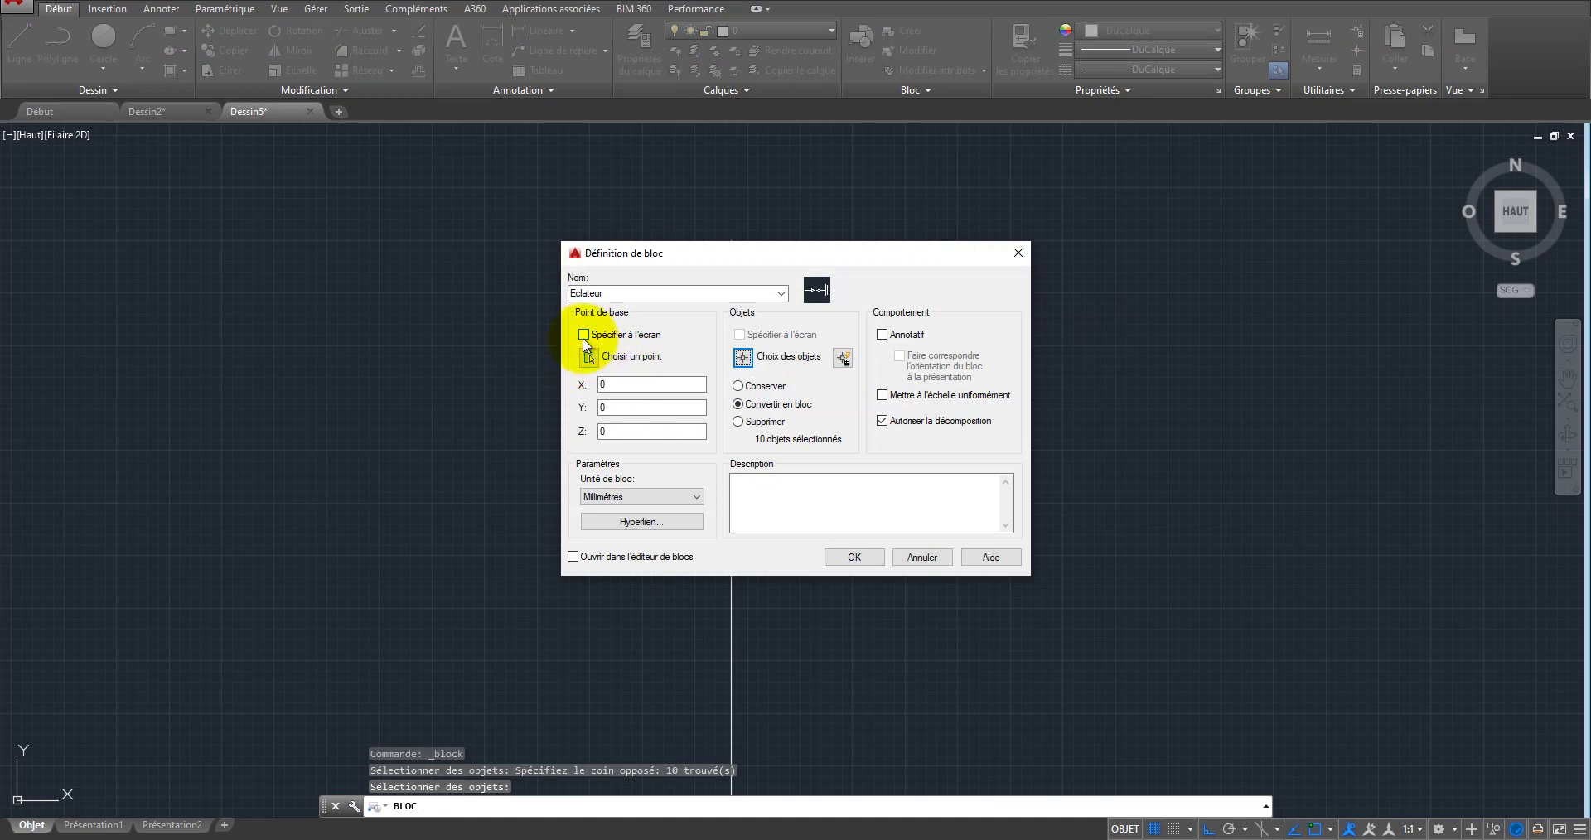
pyautogui.click(583, 335)
pyautogui.click(588, 357)
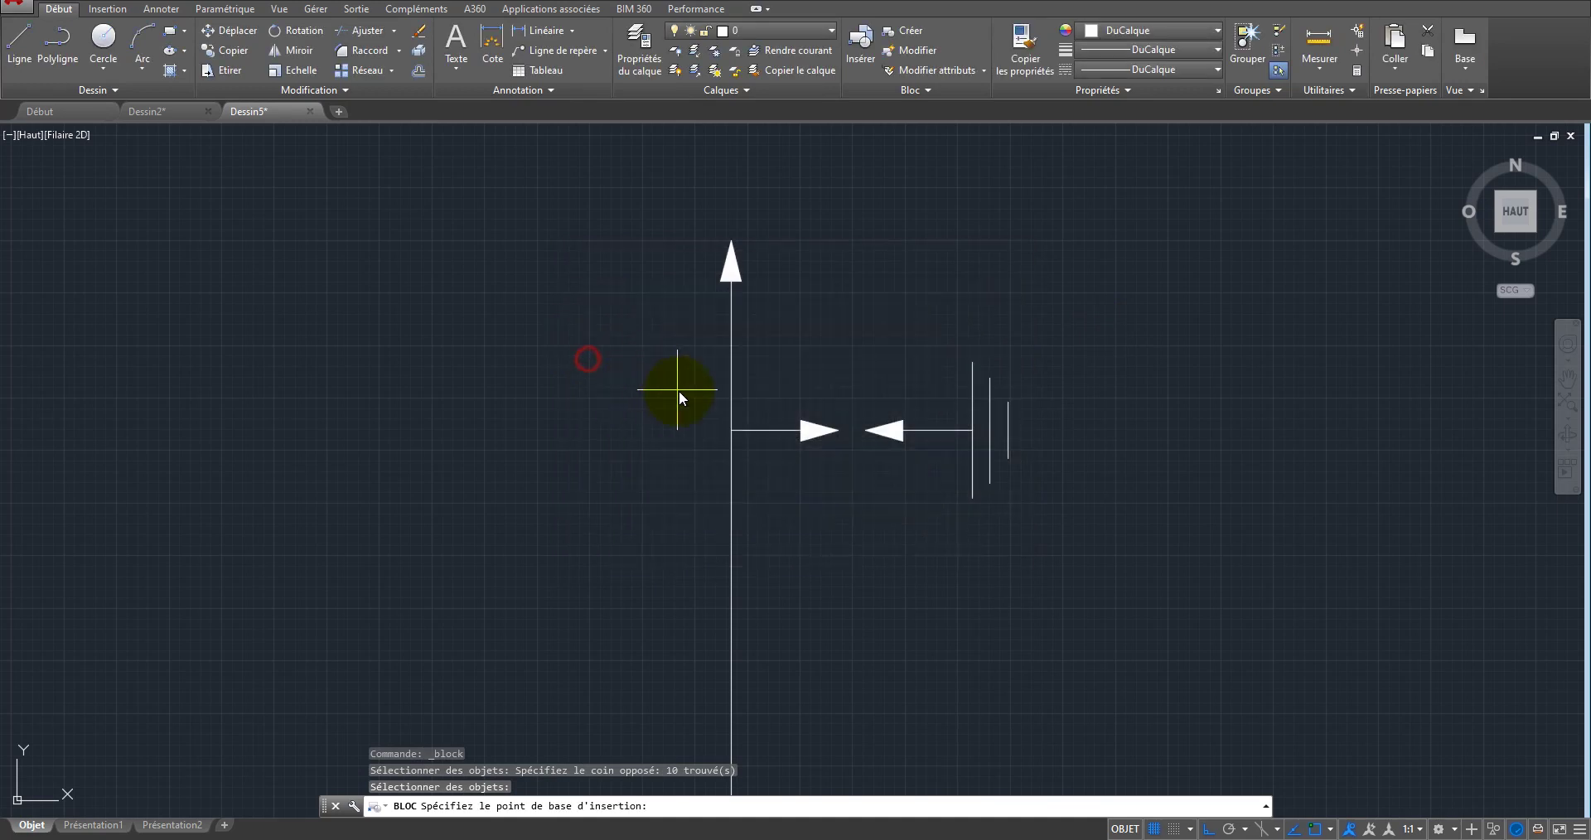
pyautogui.click(731, 430)
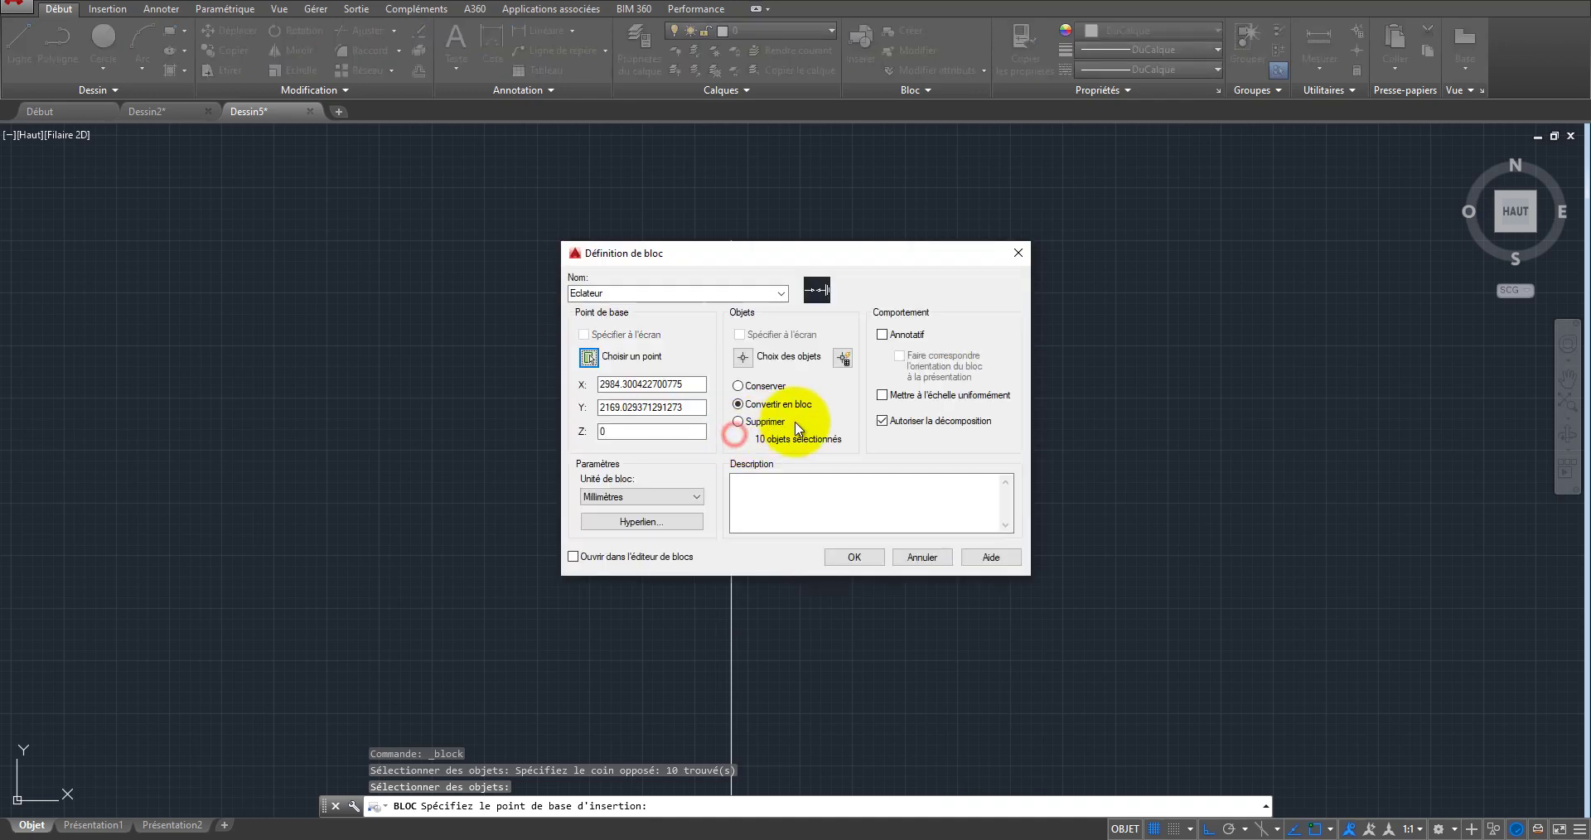
pyautogui.click(869, 555)
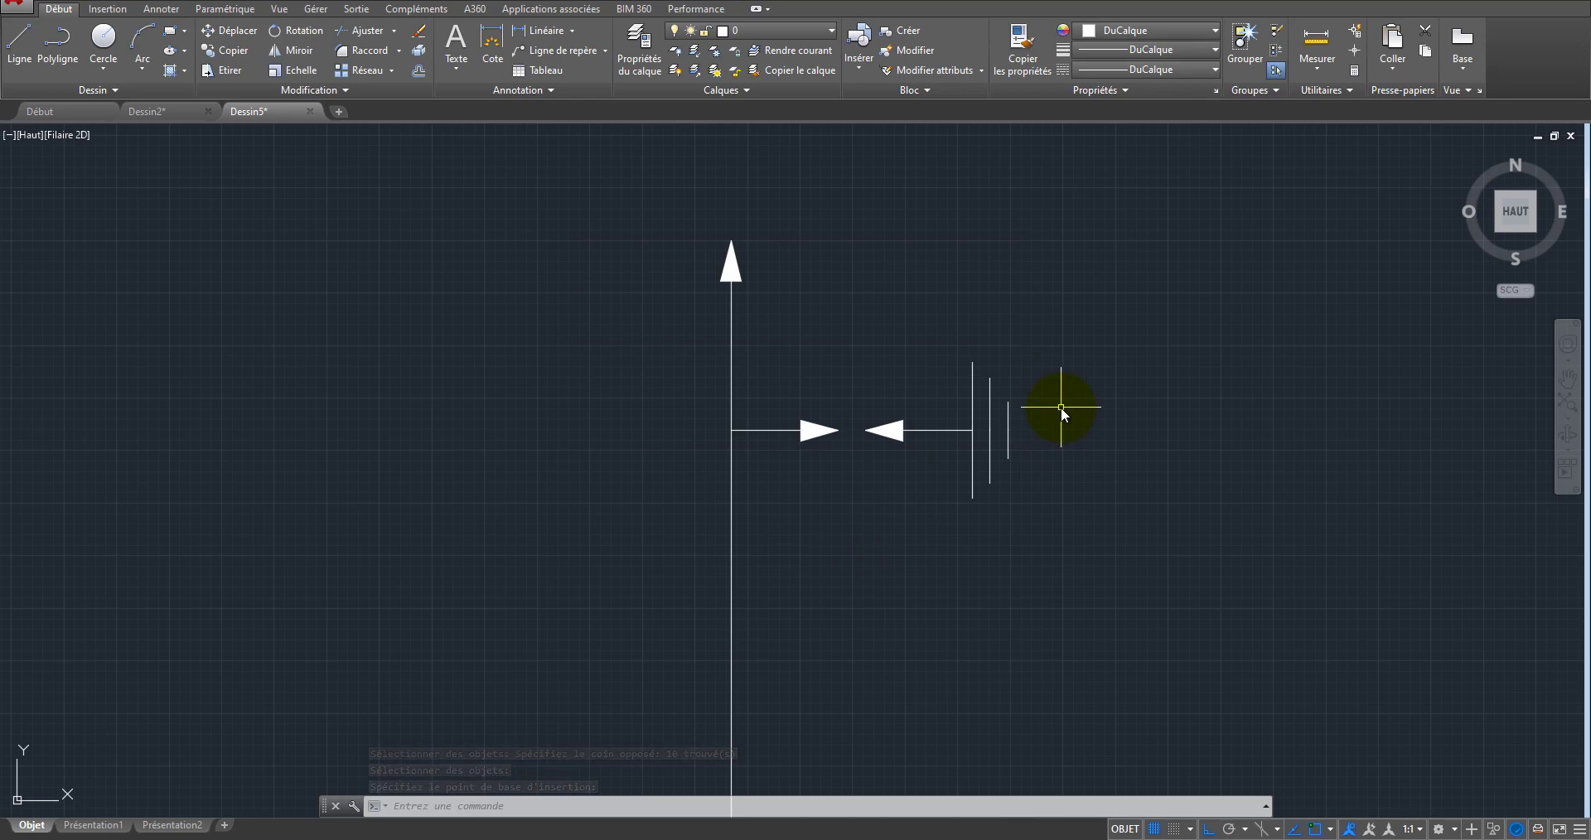
# Step: With object snap off, draw a short horizontal polyline branching left from the vertical feeder, below the Eclateur block
pyautogui.scroll(-2, 1042, 325)
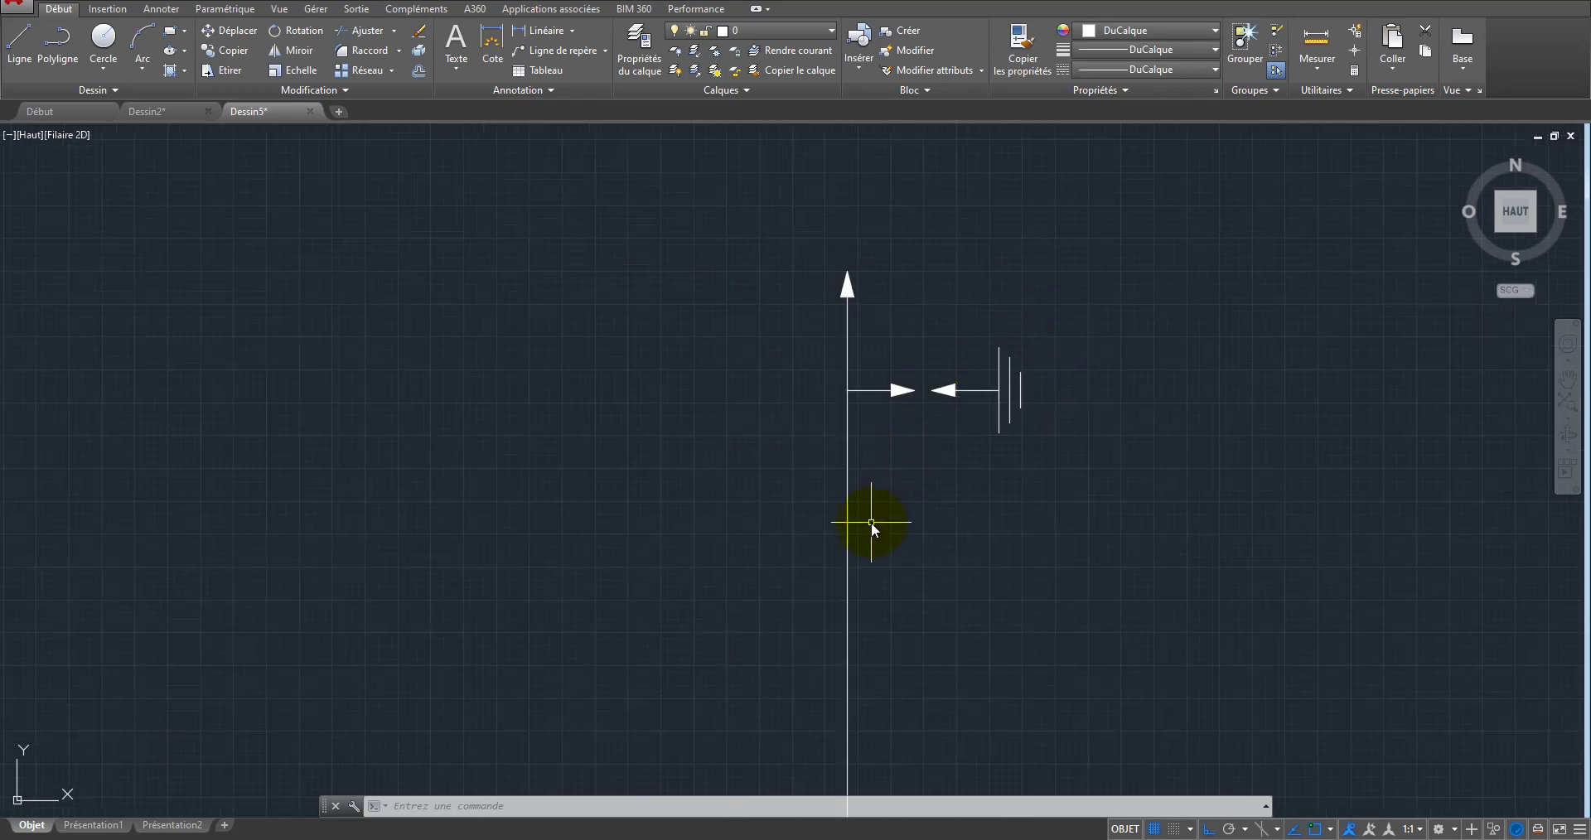
pyautogui.scroll(2, 872, 522)
pyautogui.click(53, 42)
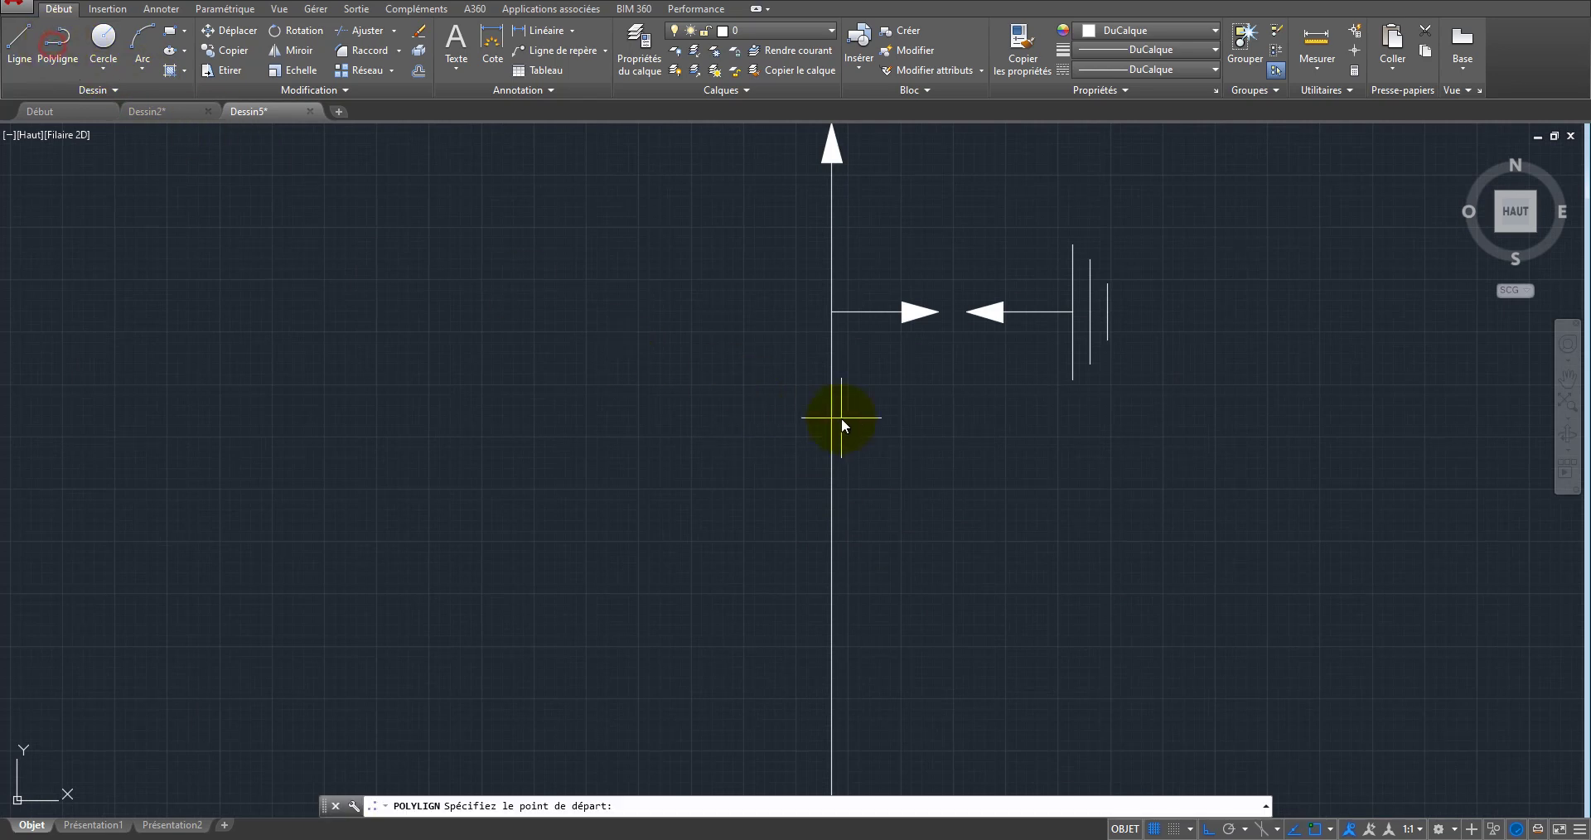
pyautogui.press('F3')
pyautogui.click(832, 440)
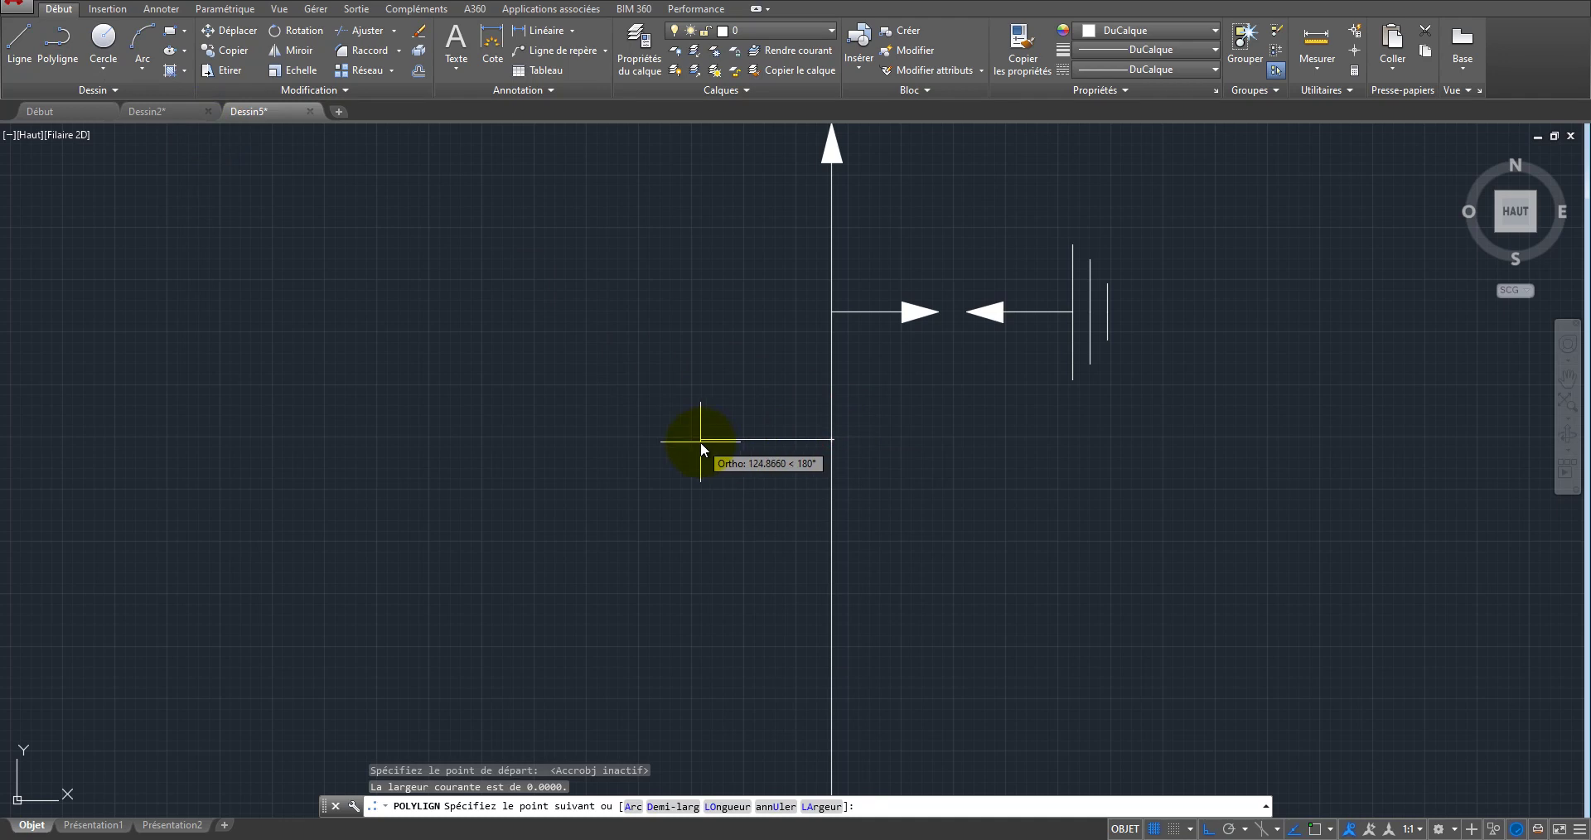
pyautogui.click(745, 445)
pyautogui.rightClick(744, 445)
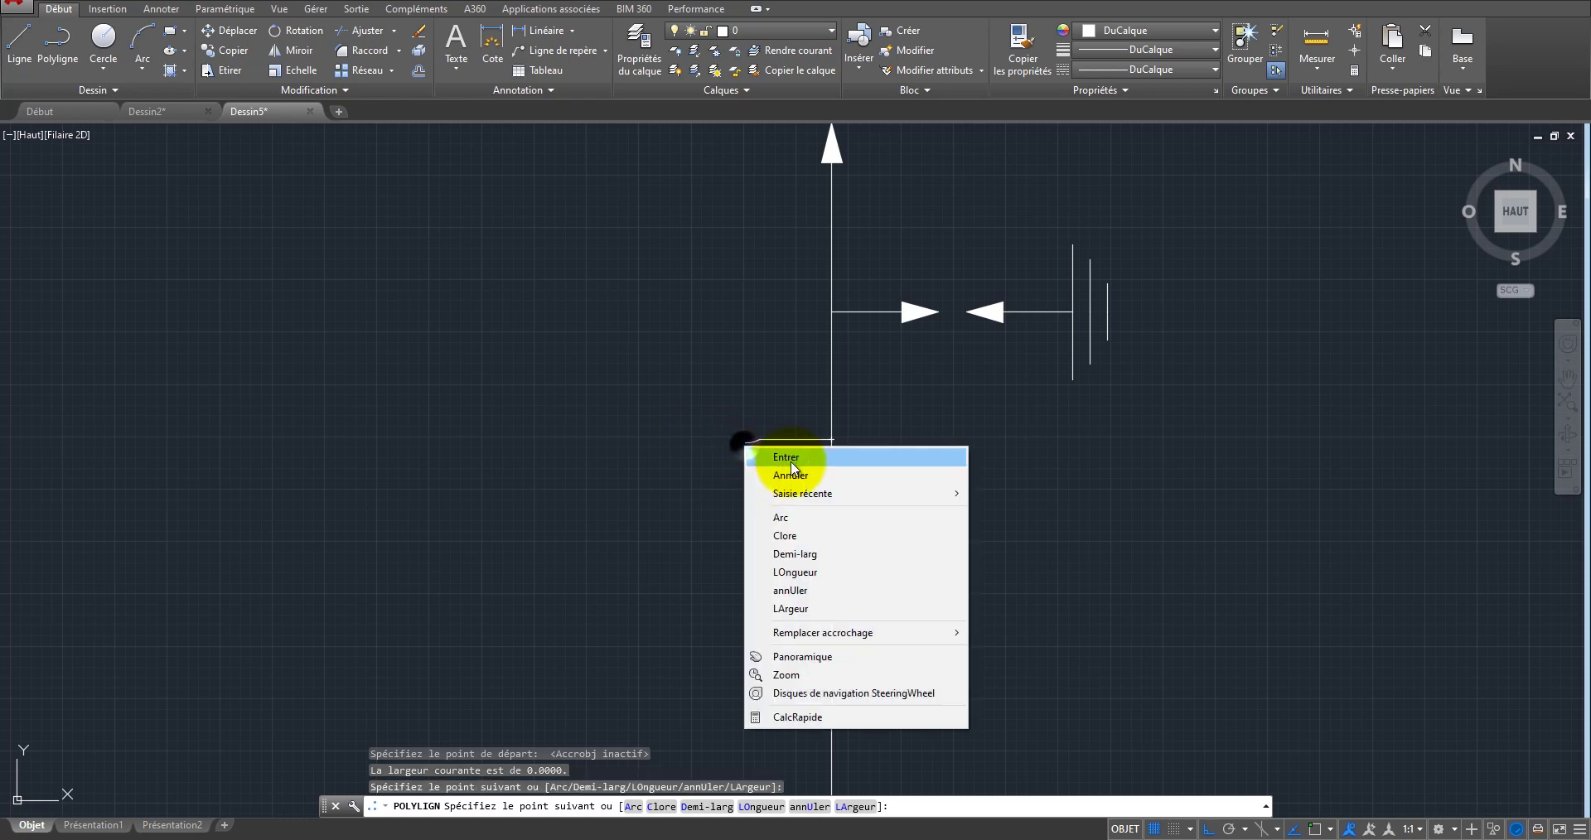
pyautogui.click(771, 458)
# Step: With object snap on, draw a short vertical polyline upward from the free end of the left branch
pyautogui.scroll(2, 733, 447)
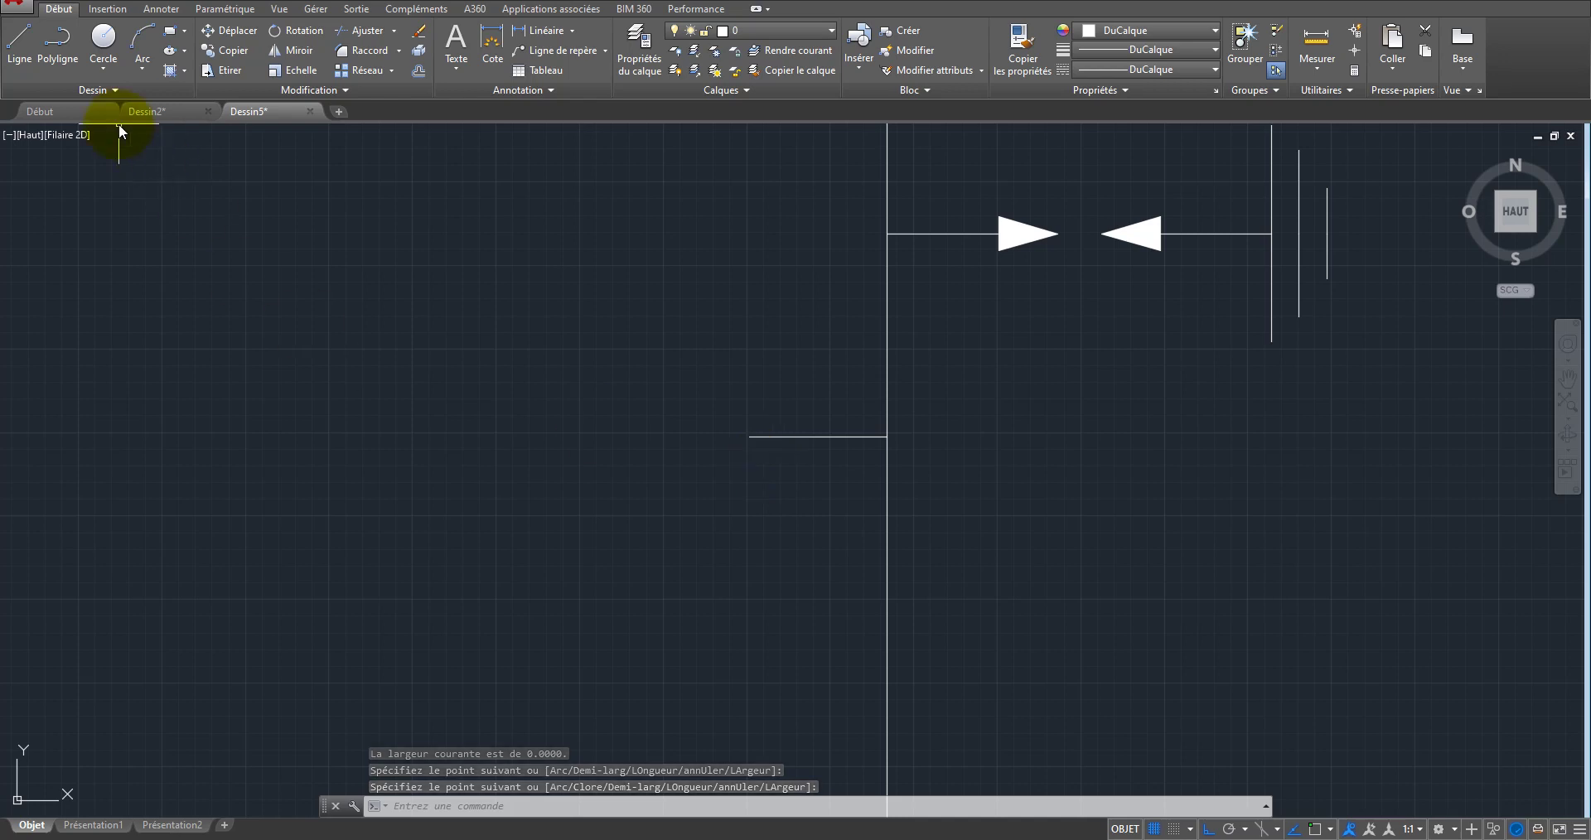
pyautogui.click(56, 43)
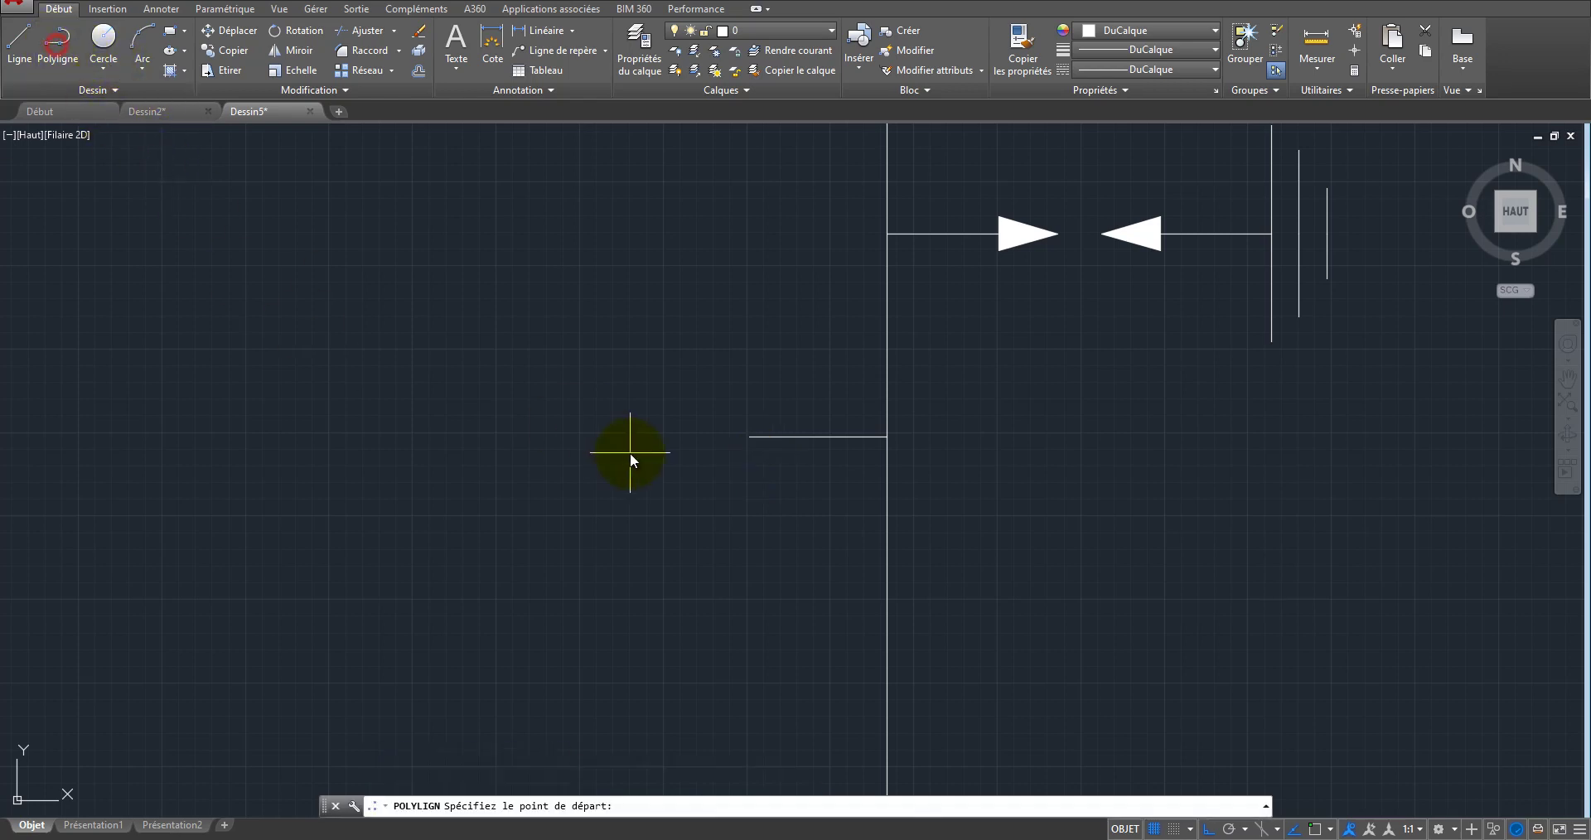
pyautogui.scroll(2, 699, 494)
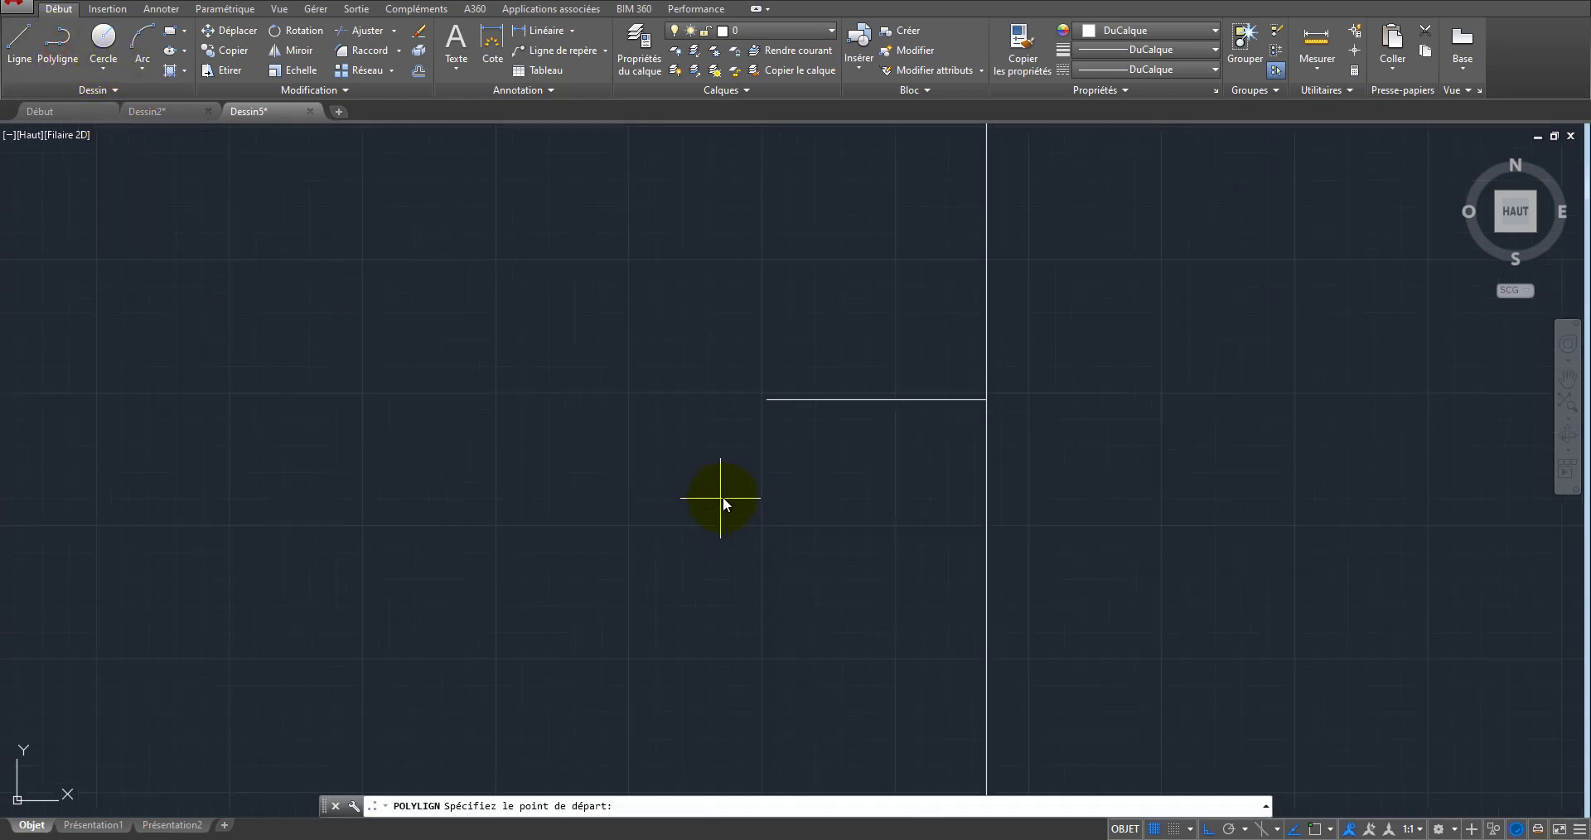
pyautogui.press('F3')
pyautogui.click(761, 402)
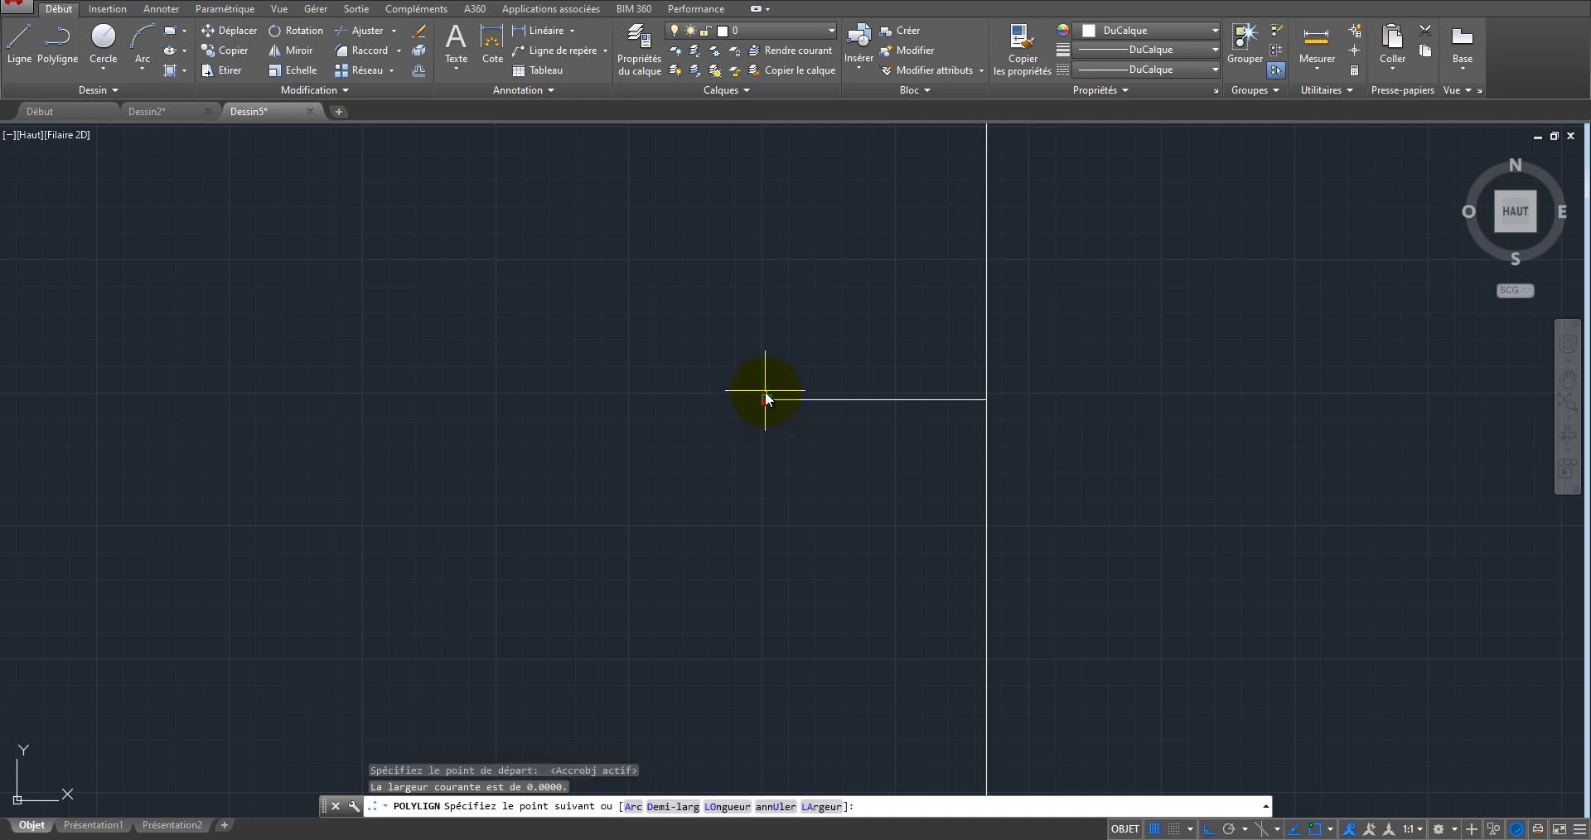
pyautogui.click(768, 358)
pyautogui.rightClick(768, 358)
pyautogui.click(822, 370)
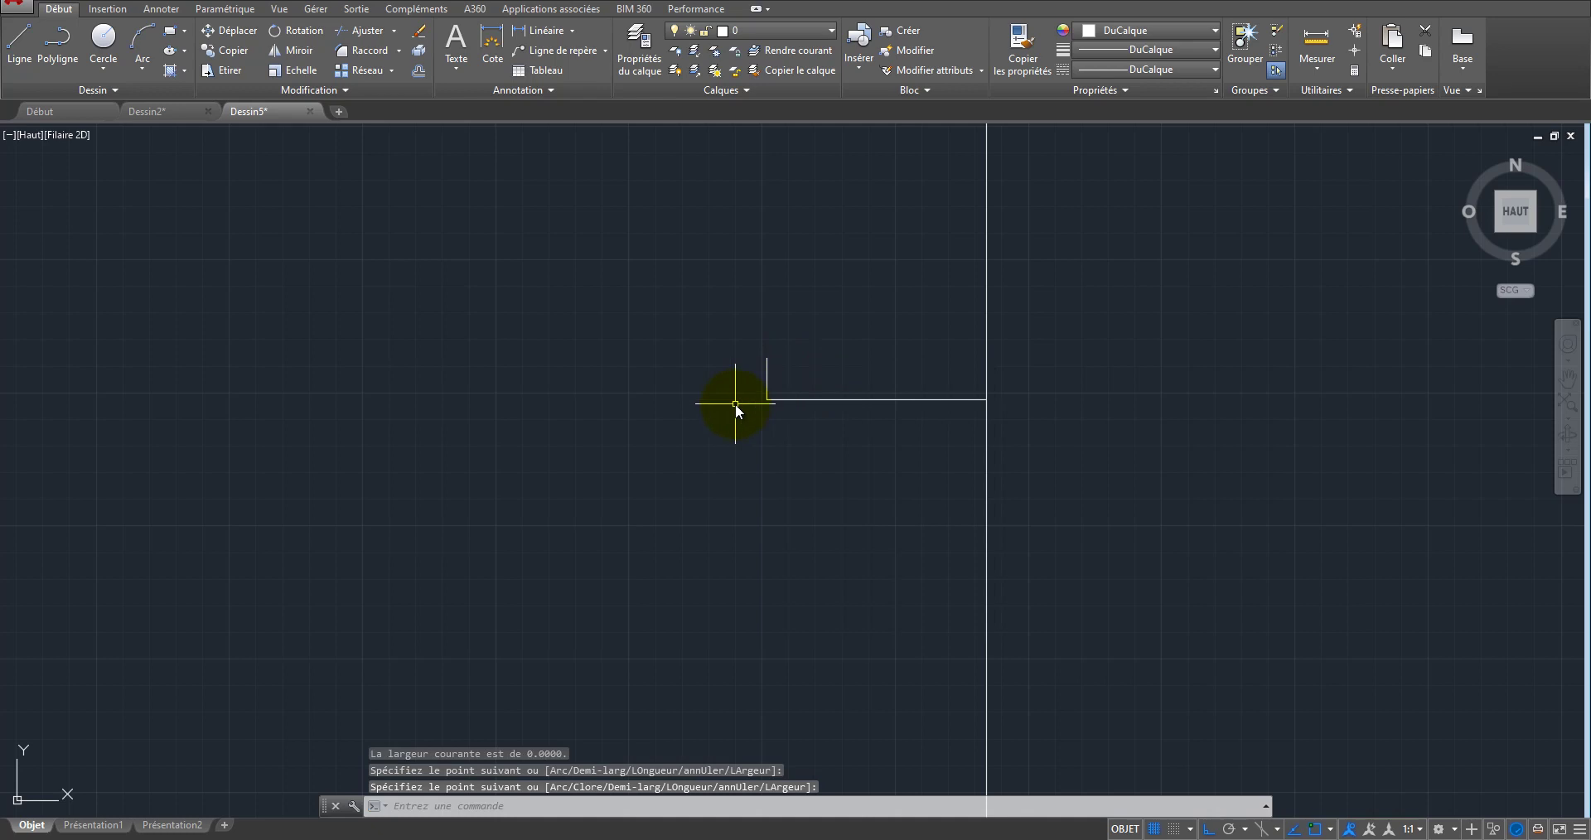
# Step: Draw a longer vertical polyline upward, starting about 9 units beyond the left branch's free end and level with it
pyautogui.press('Return')
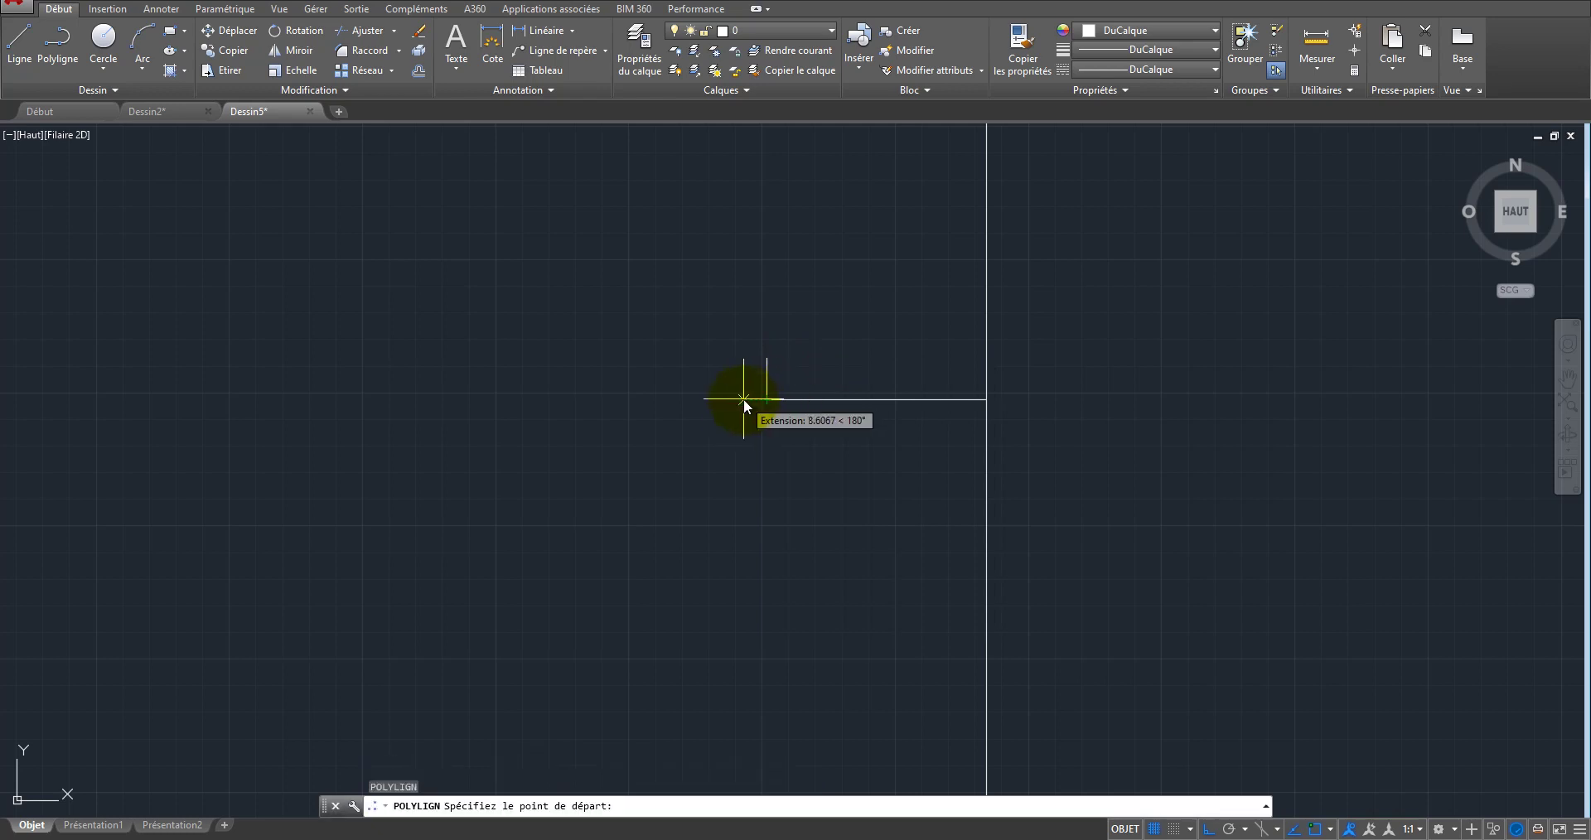
pyautogui.click(743, 400)
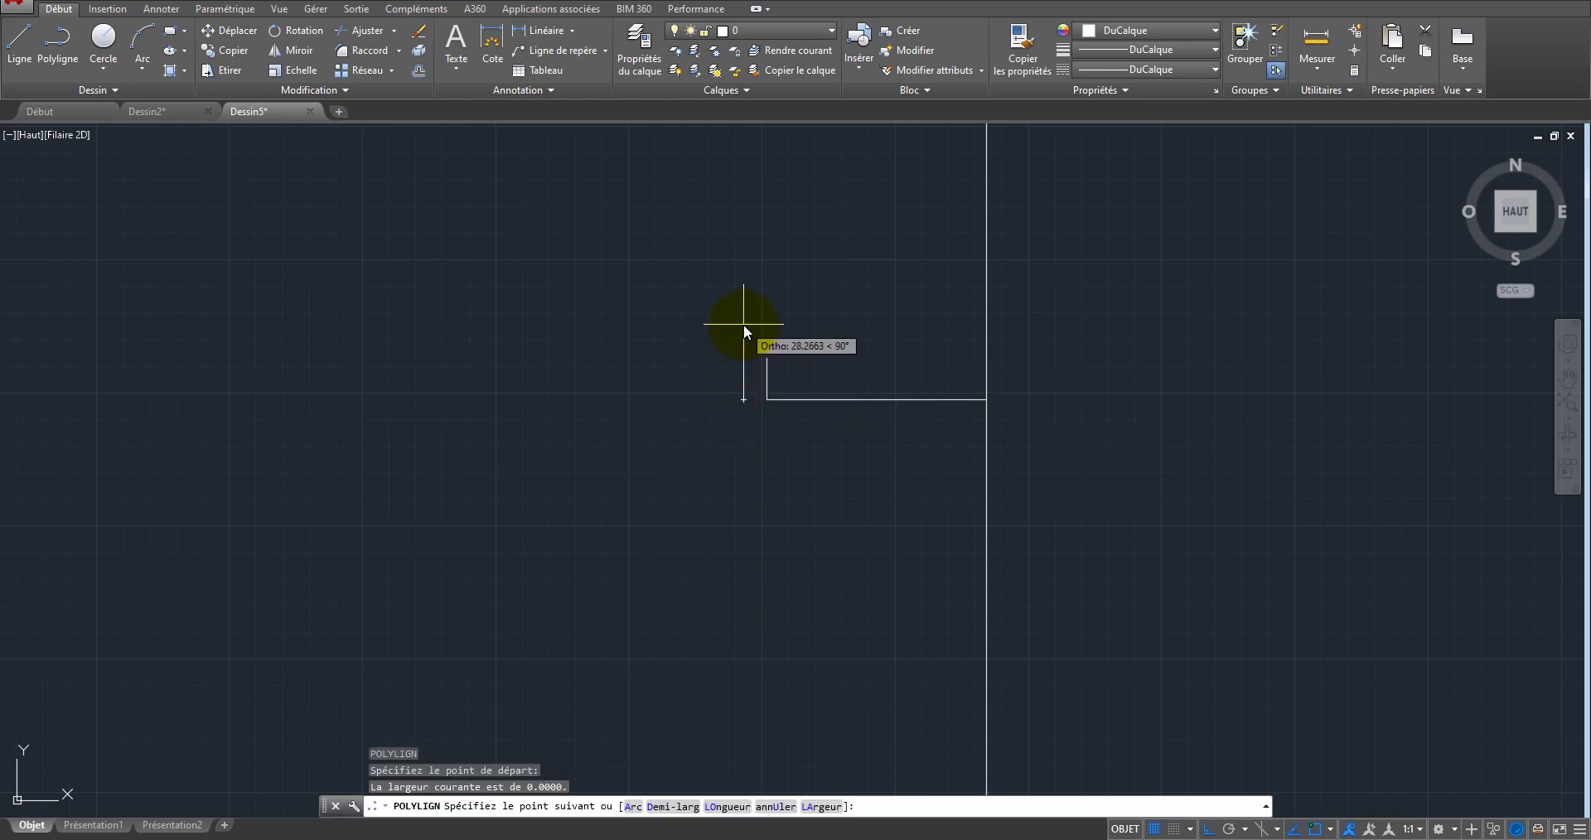
pyautogui.click(743, 316)
pyautogui.rightClick(743, 316)
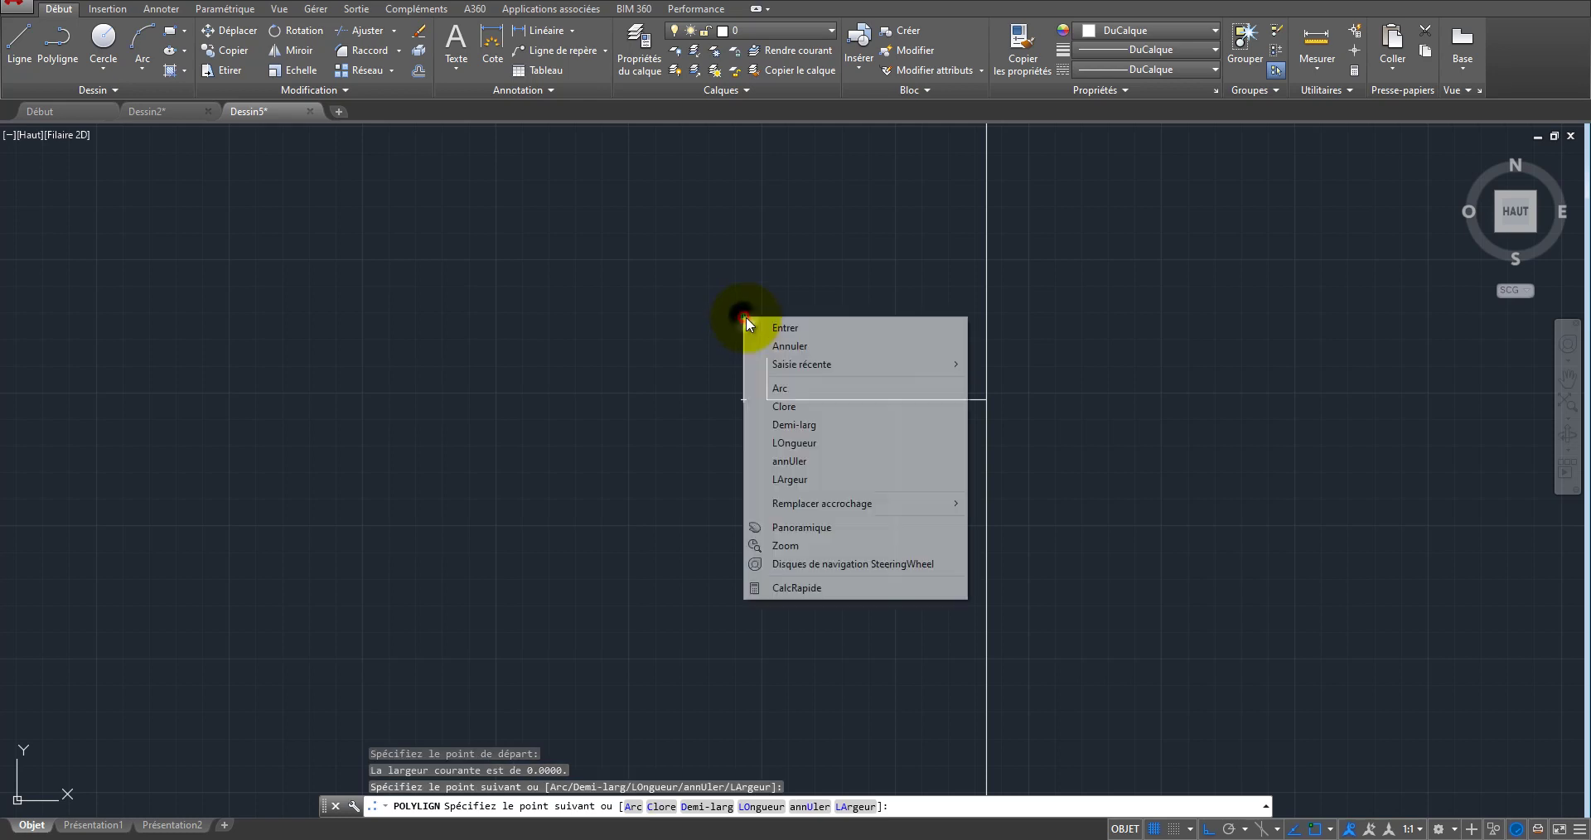
pyautogui.click(787, 328)
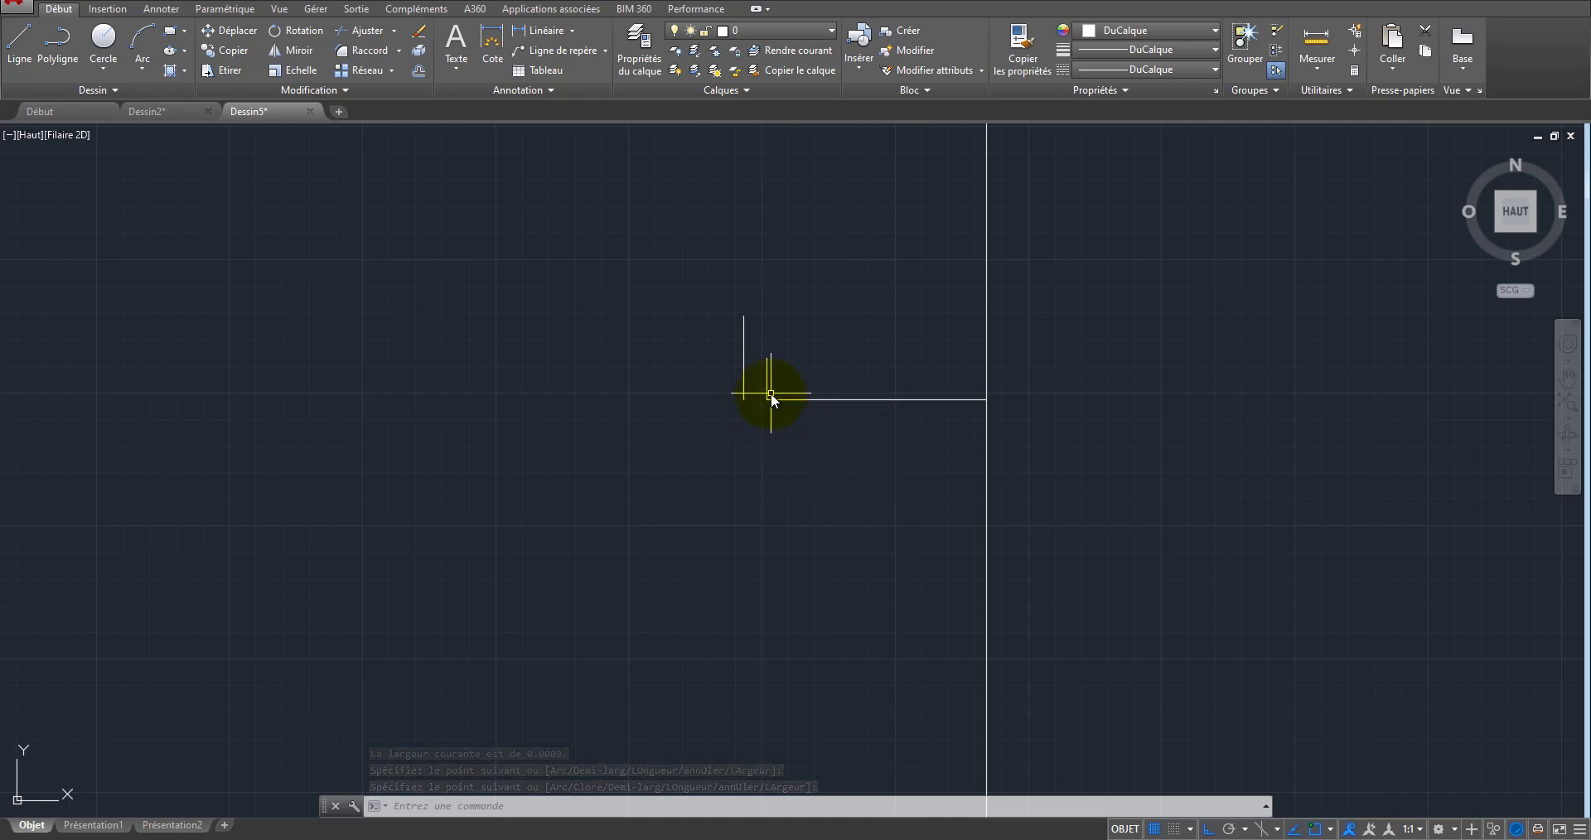
pyautogui.click(792, 353)
pyautogui.click(728, 375)
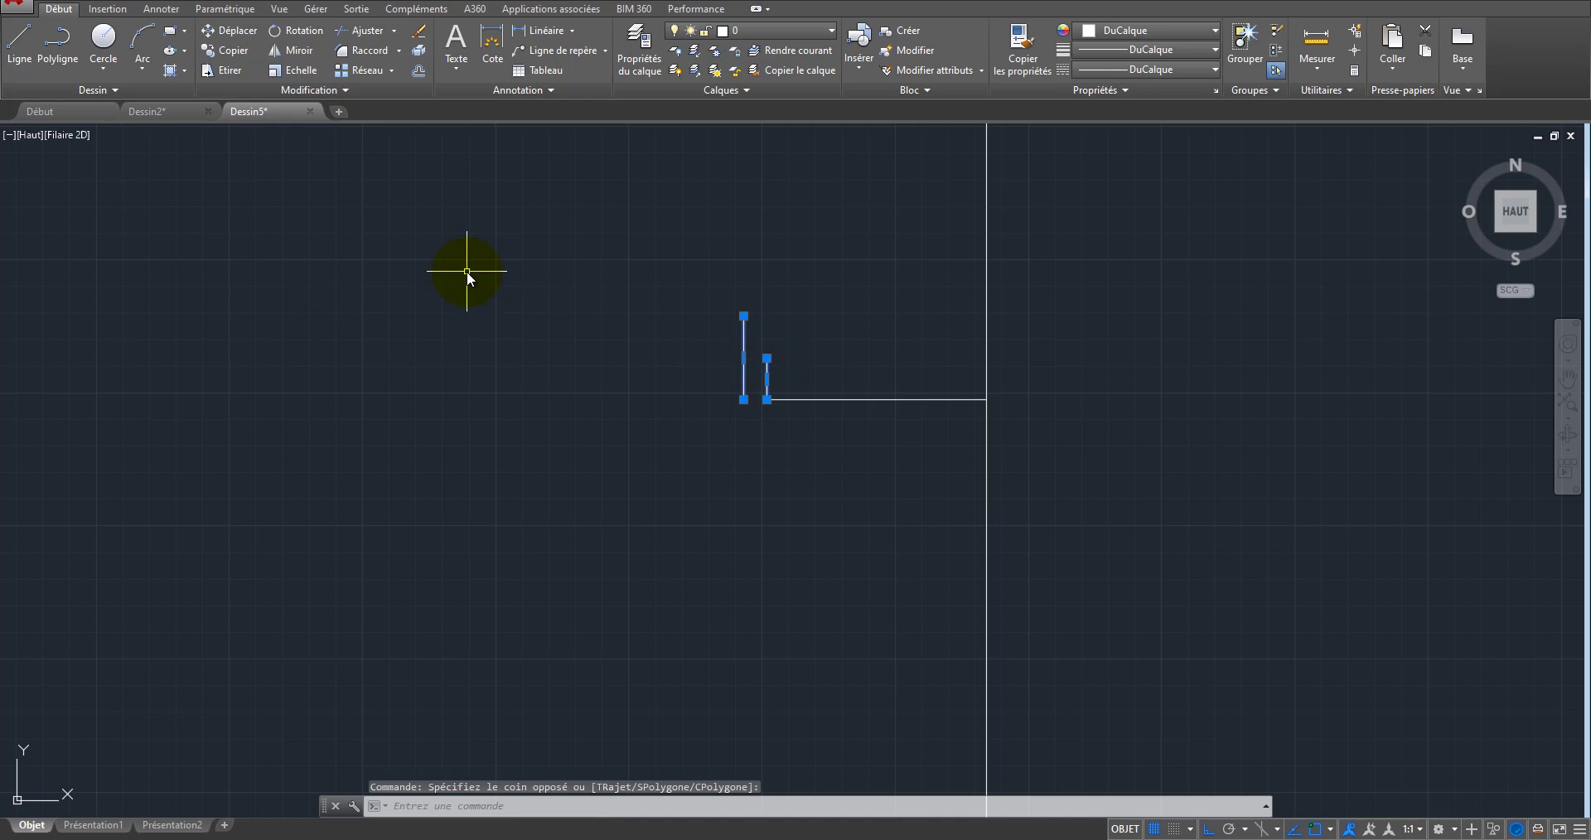
pyautogui.press('Escape')
# Step: Mirror the short and long vertical polylines downward about the left branch's horizontal axis, keeping the originals
pyautogui.click(757, 303)
pyautogui.click(694, 333)
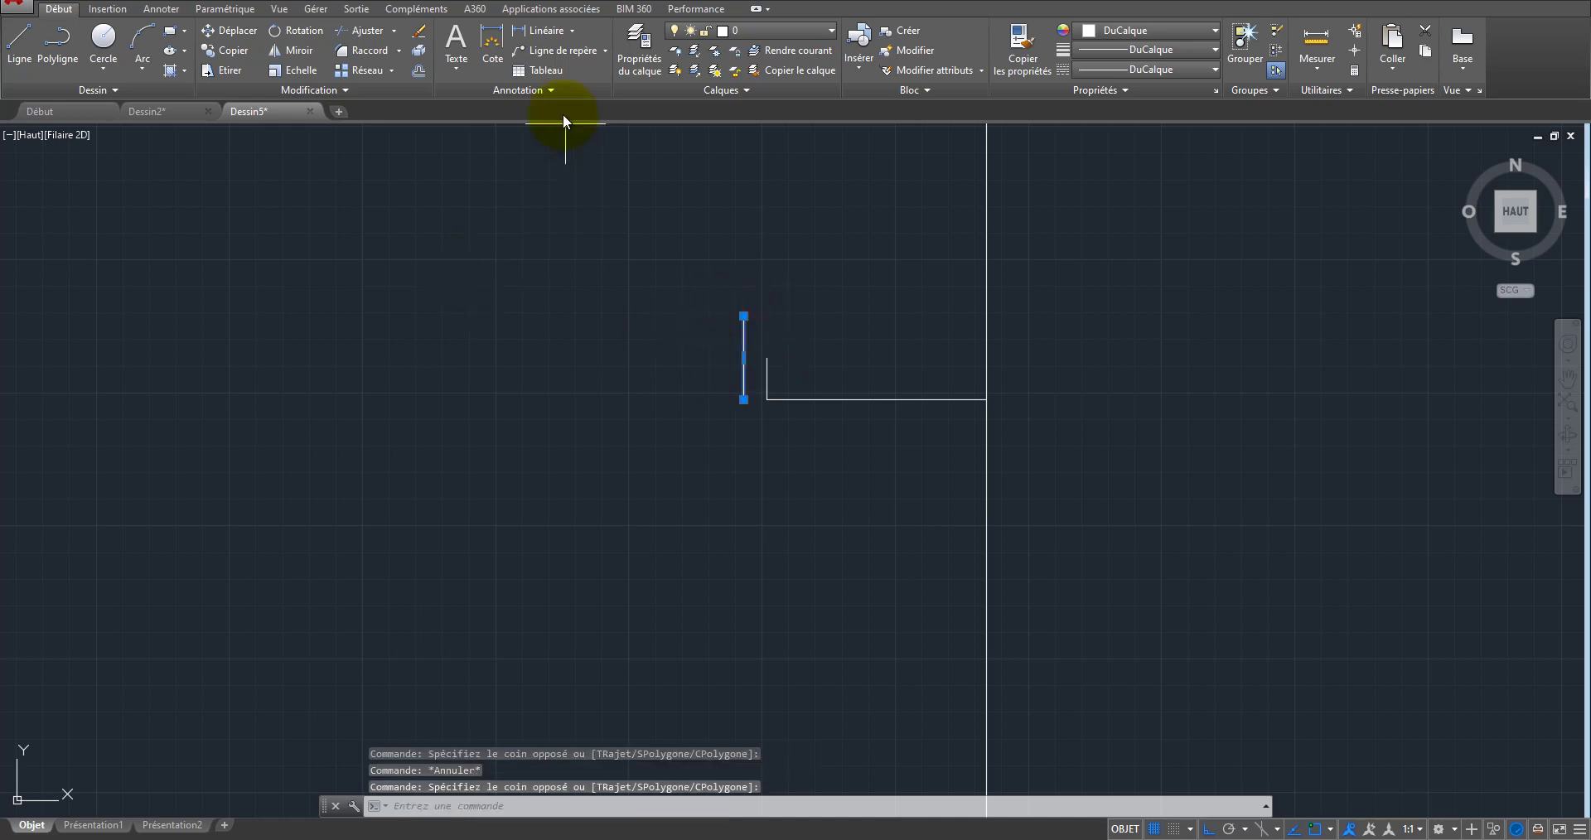
pyautogui.click(830, 324)
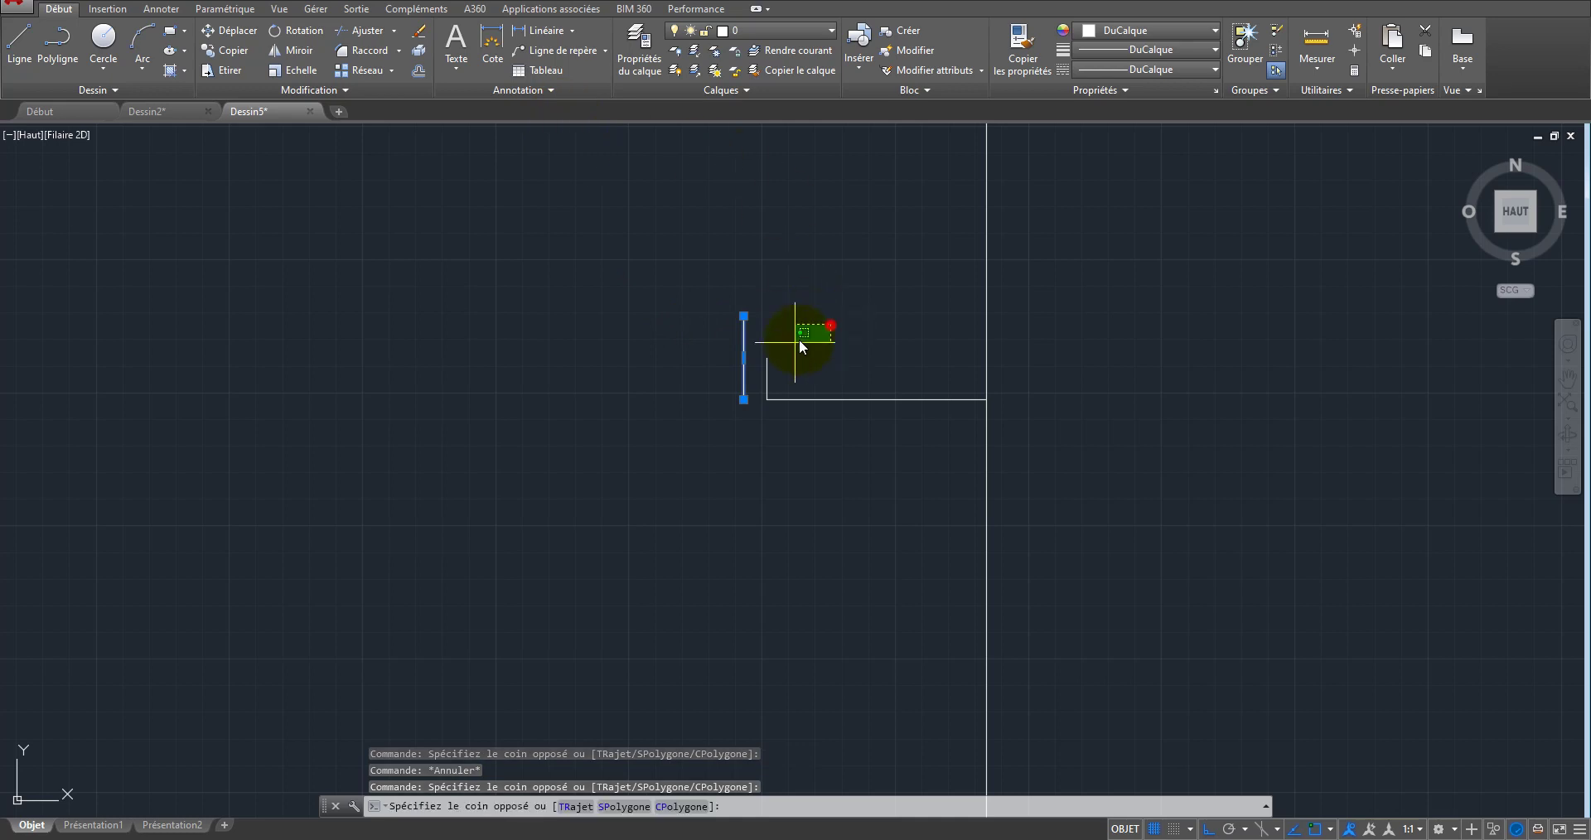
pyautogui.click(735, 374)
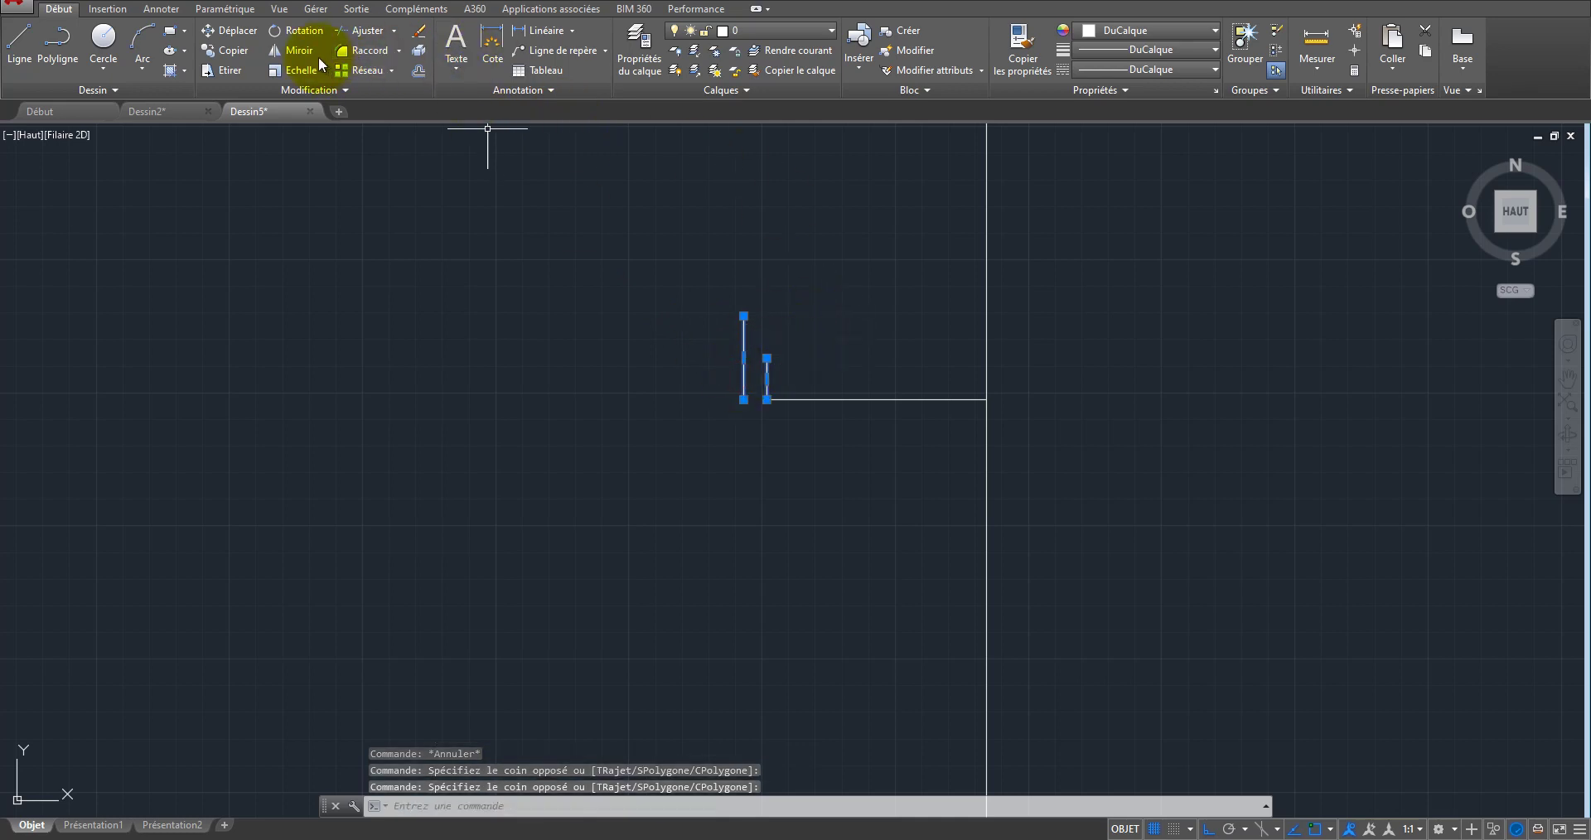
pyautogui.click(299, 50)
pyautogui.scroll(4, 762, 411)
pyautogui.click(768, 381)
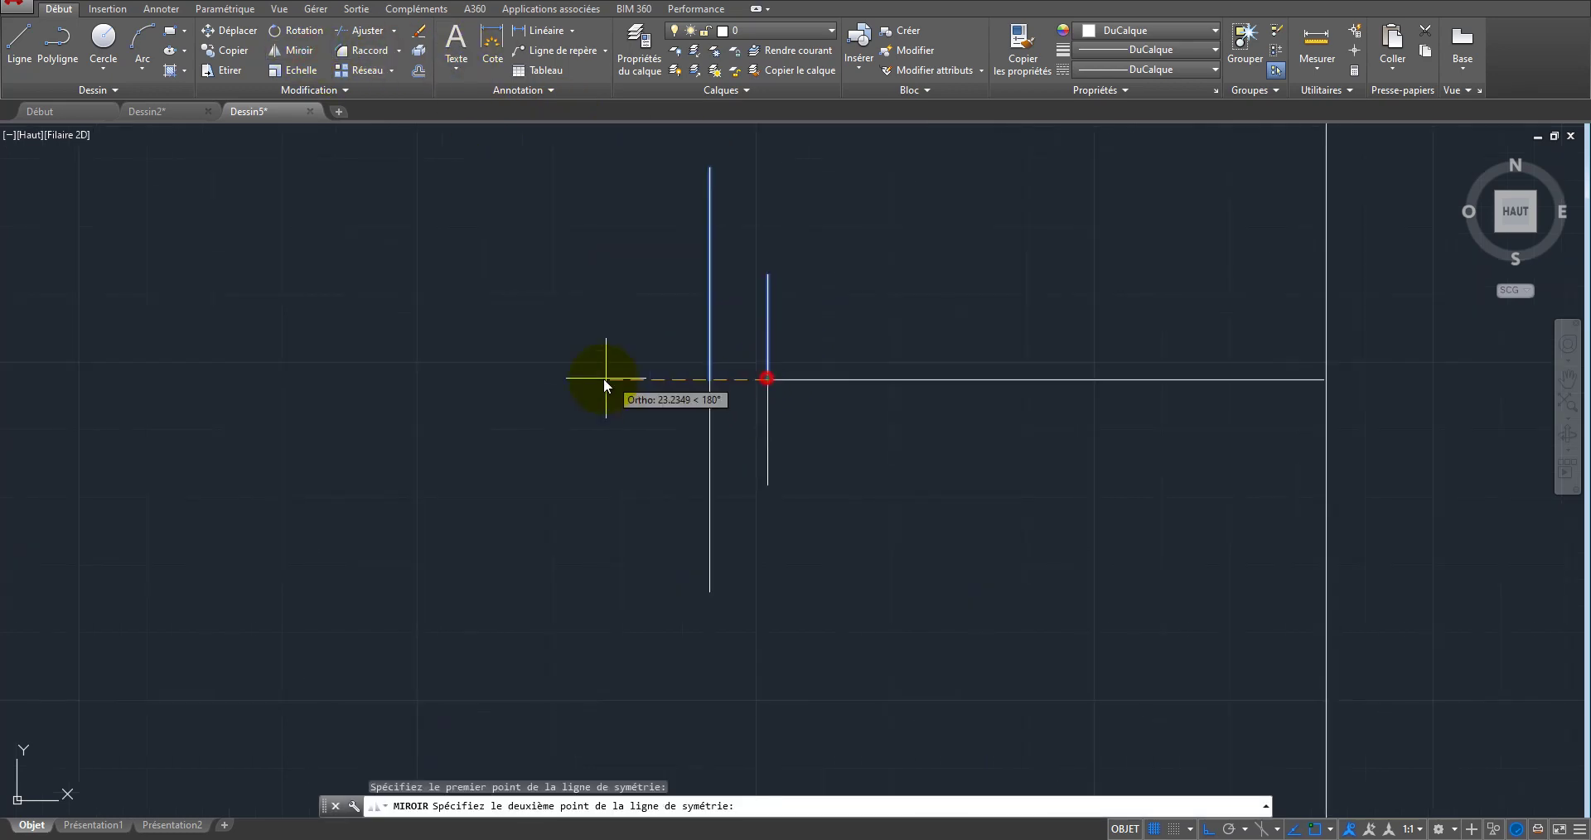
pyautogui.click(524, 375)
pyautogui.rightClick(525, 376)
pyautogui.click(559, 390)
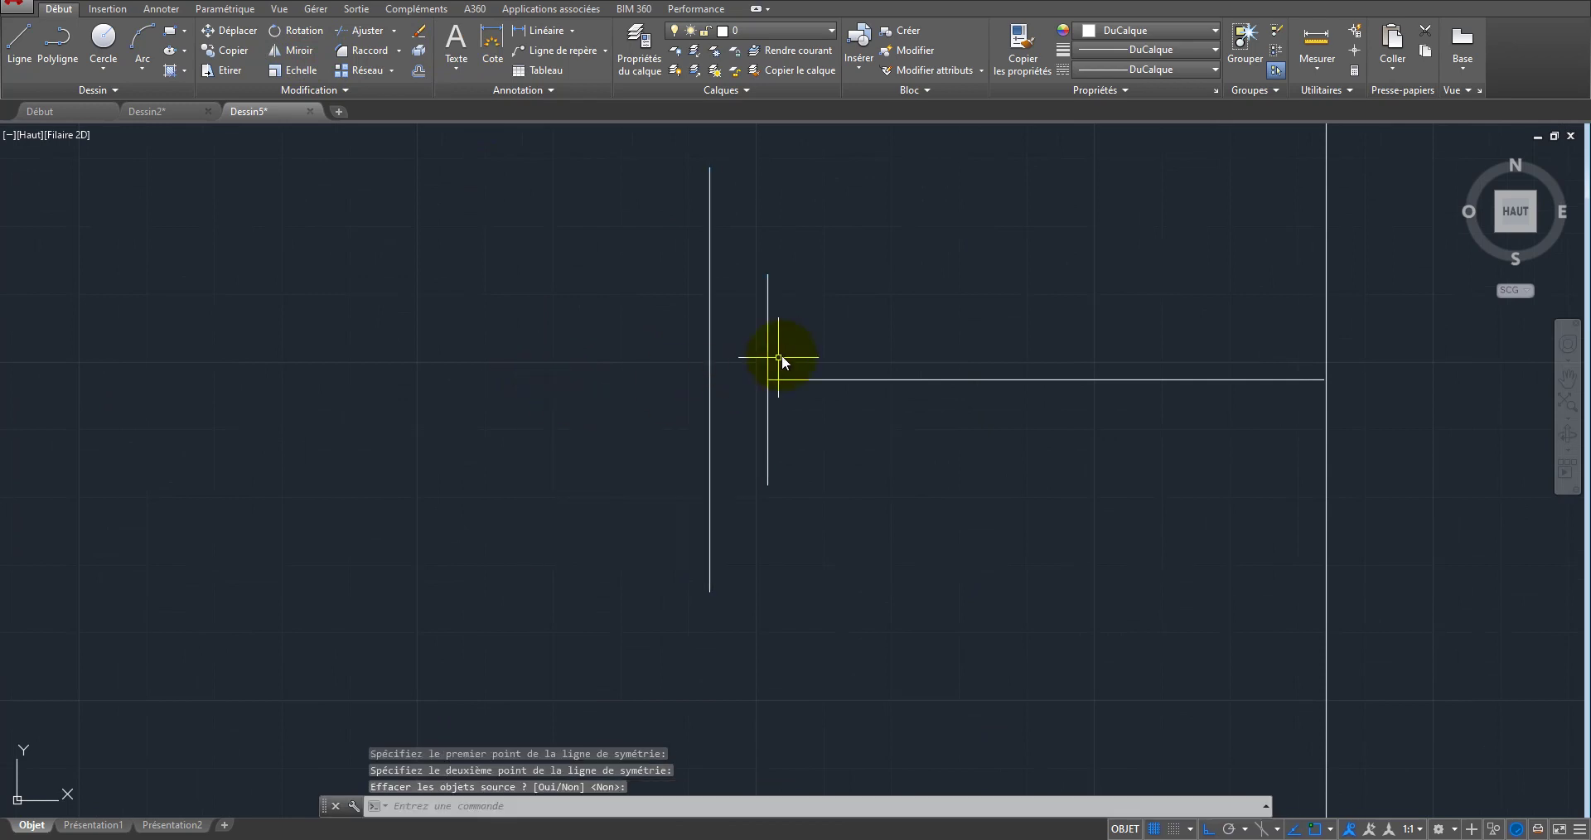
# Step: Mirror both halves of the short vertical plate about the long central vertical line, keeping the originals
pyautogui.click(807, 257)
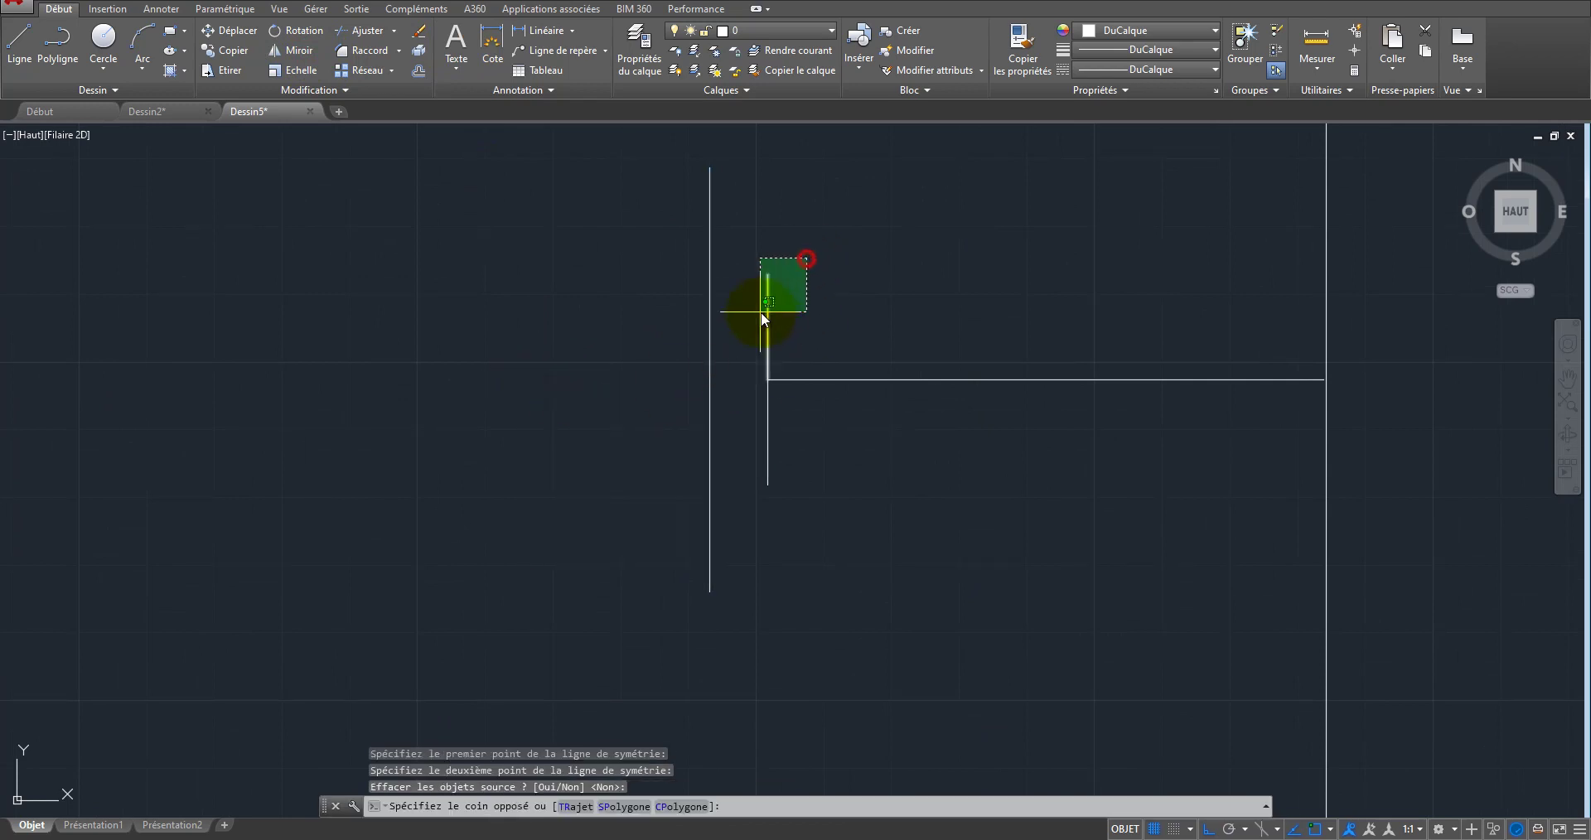
pyautogui.click(760, 313)
pyautogui.click(830, 429)
pyautogui.click(770, 496)
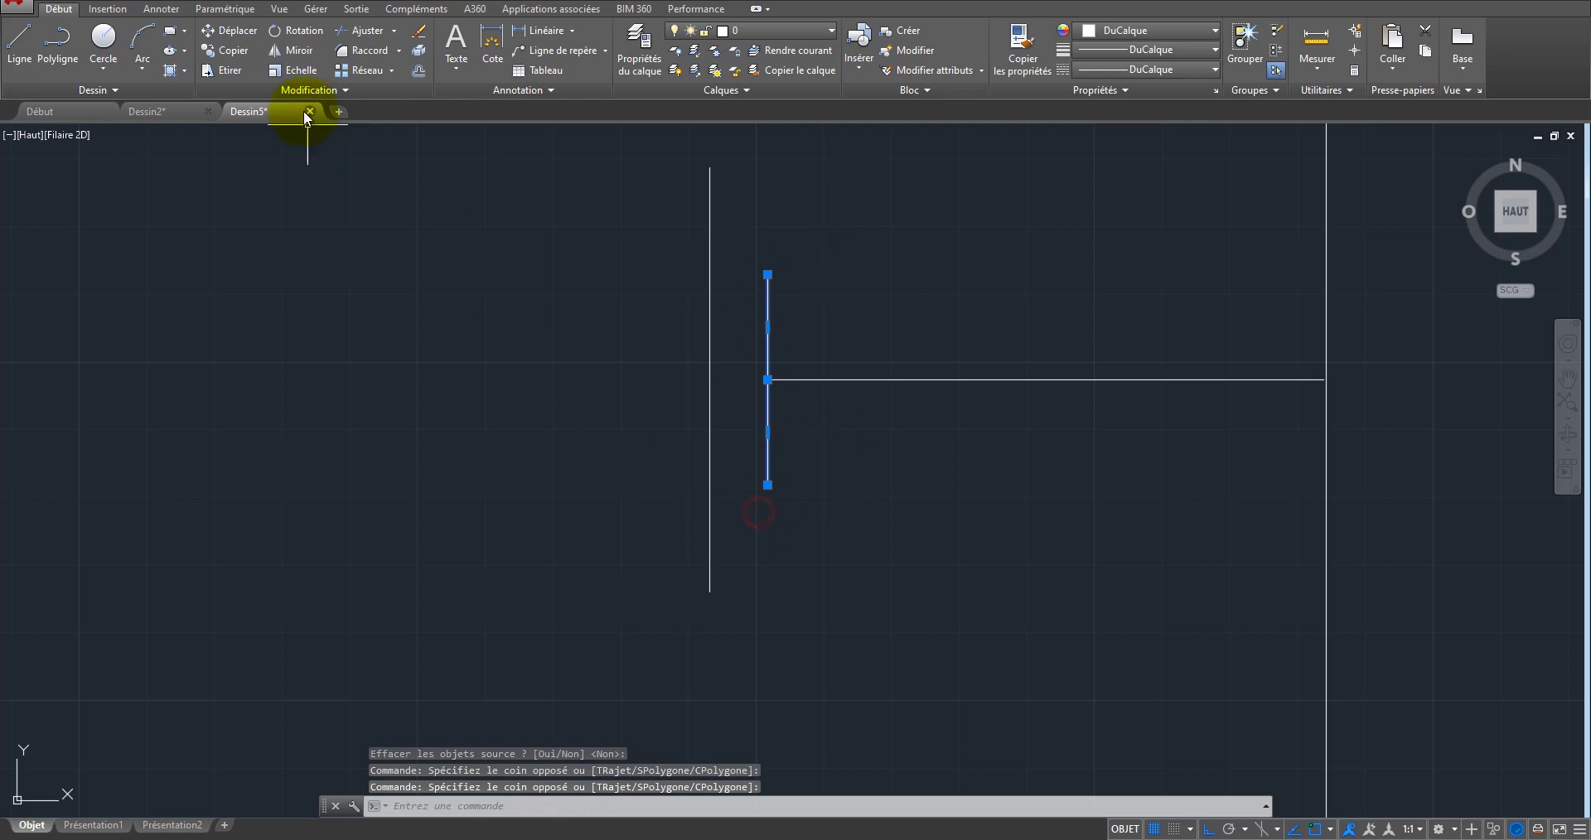
pyautogui.click(294, 51)
pyautogui.click(709, 592)
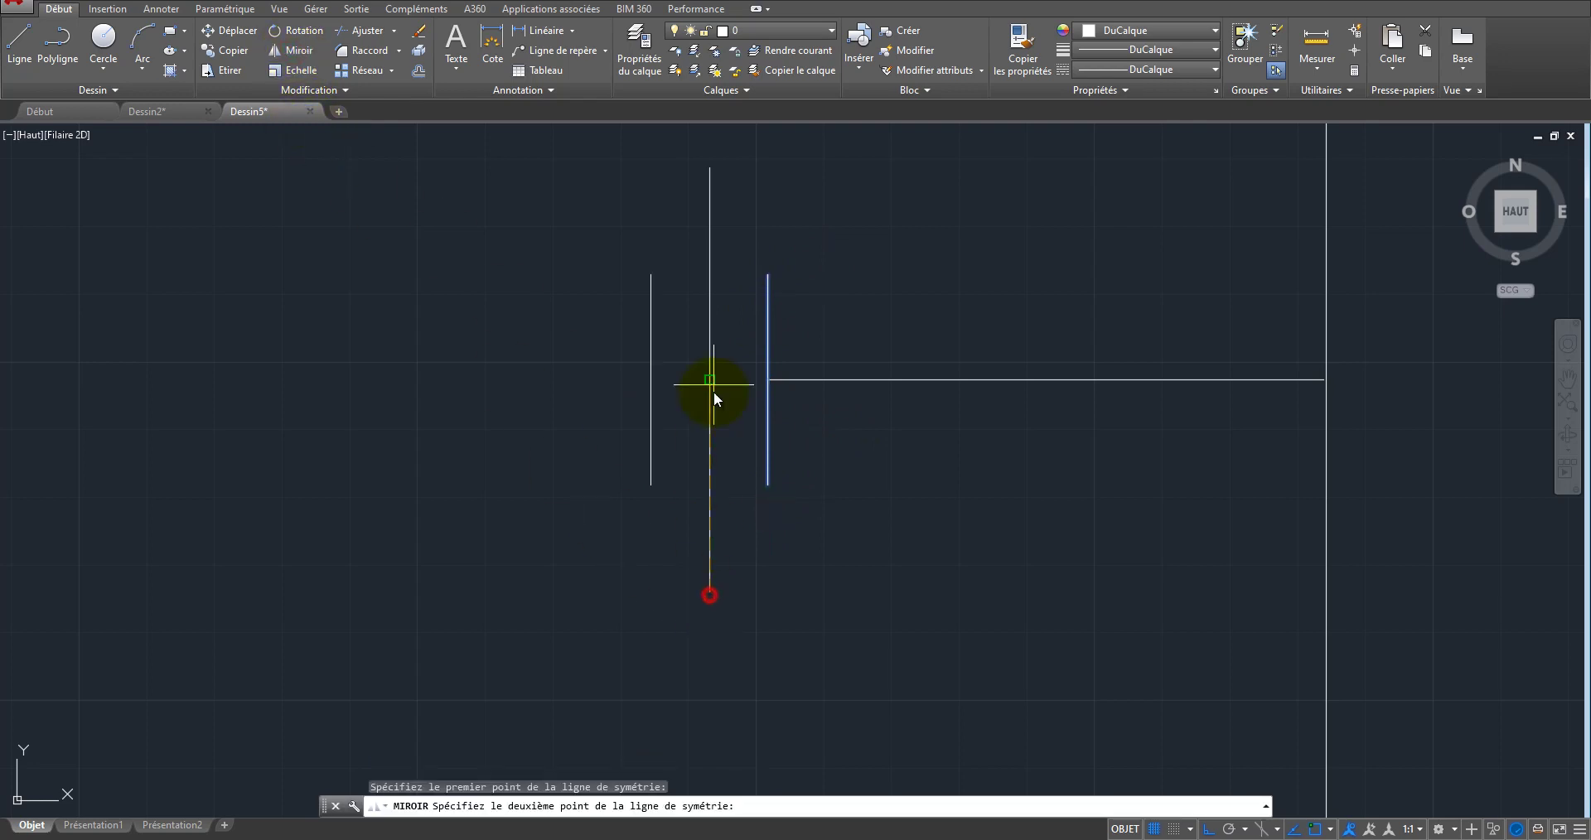
pyautogui.click(713, 168)
pyautogui.rightClick(788, 177)
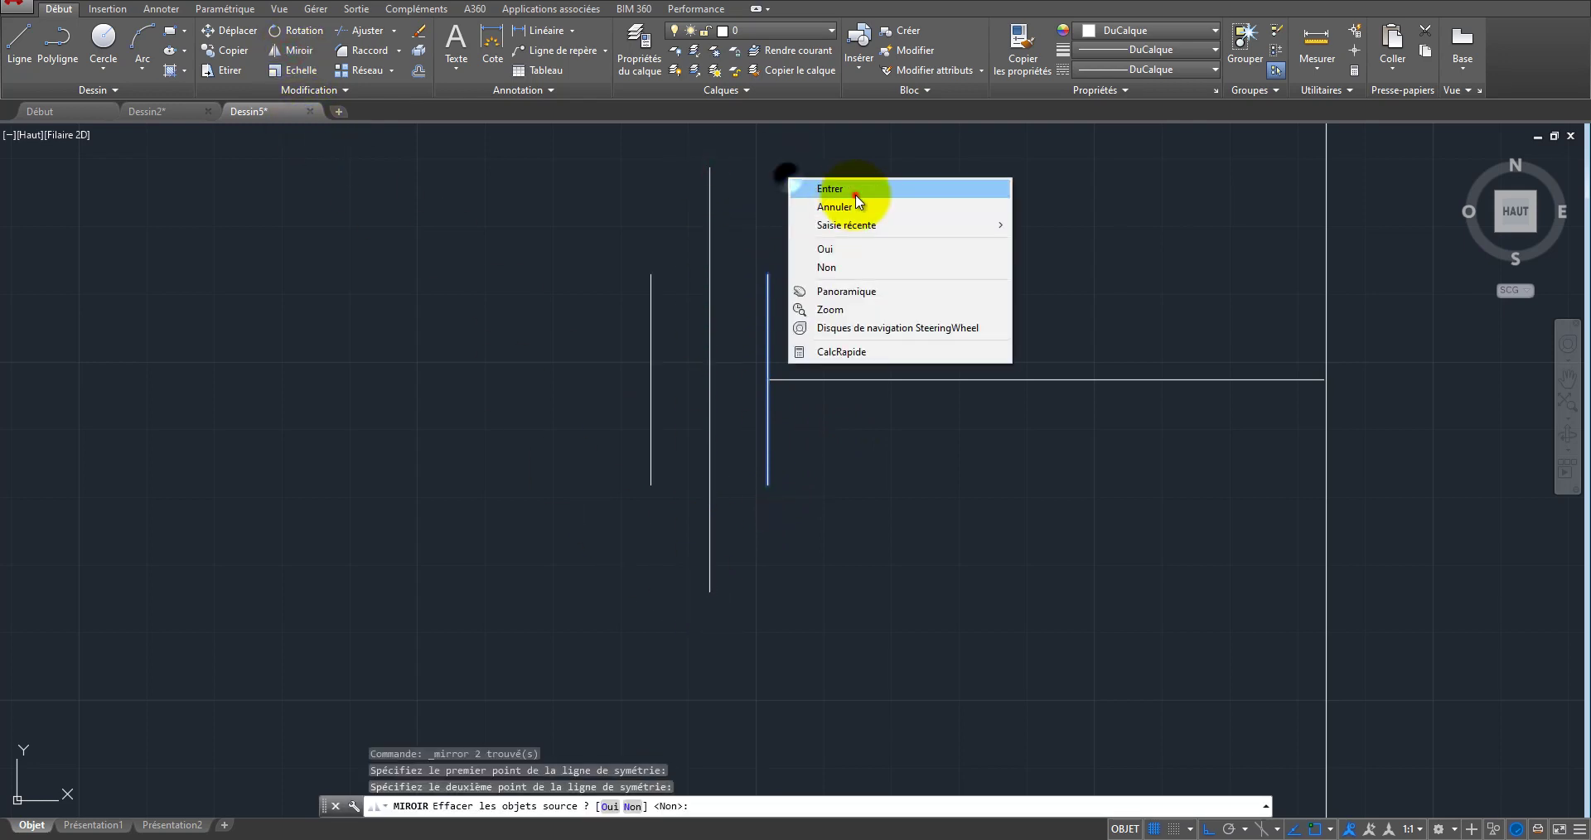
pyautogui.click(855, 195)
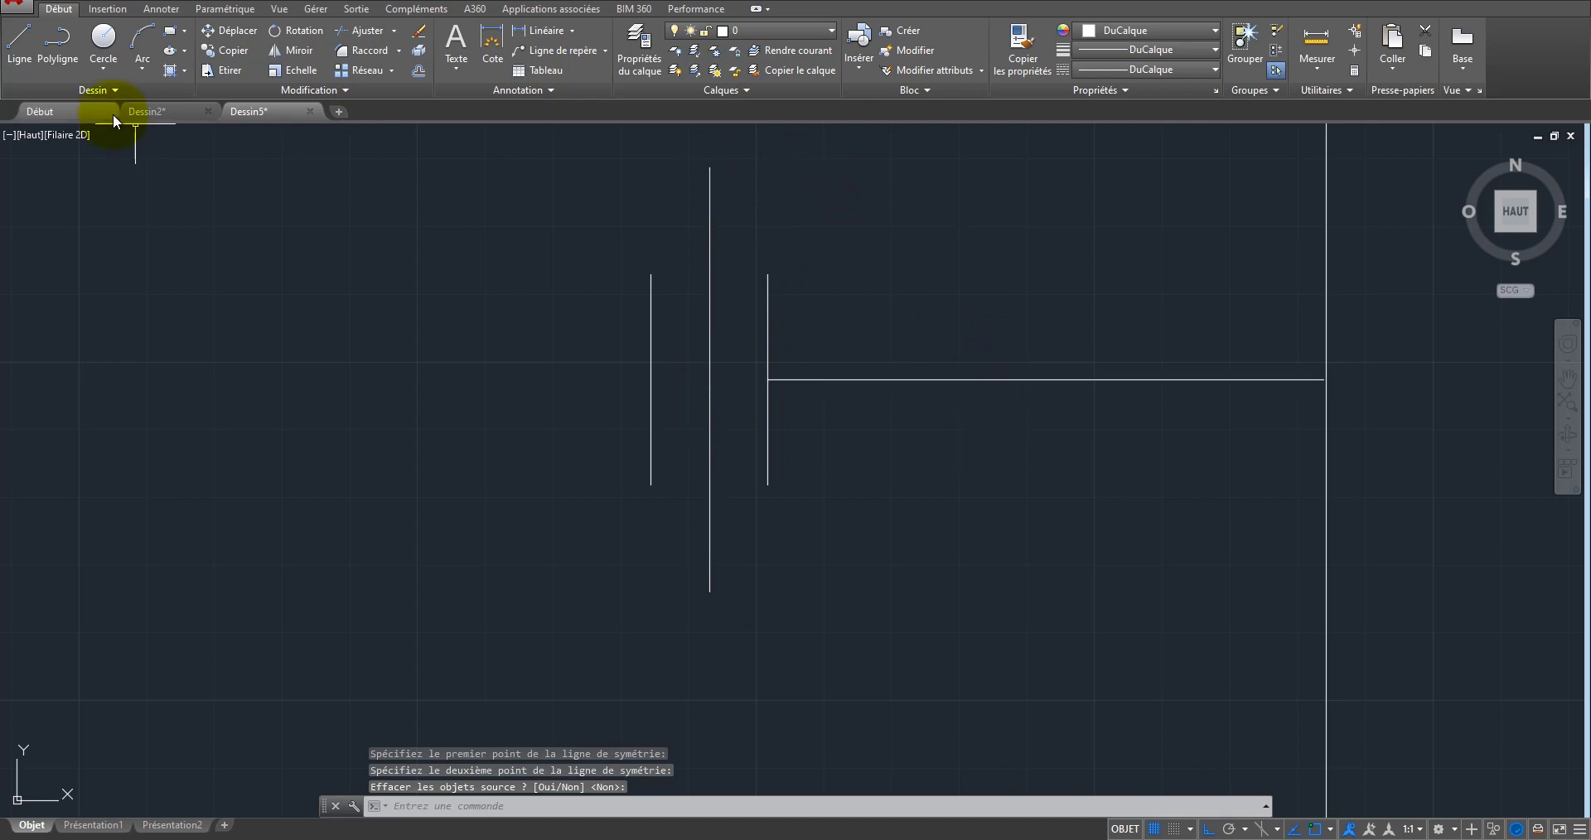
pyautogui.click(56, 51)
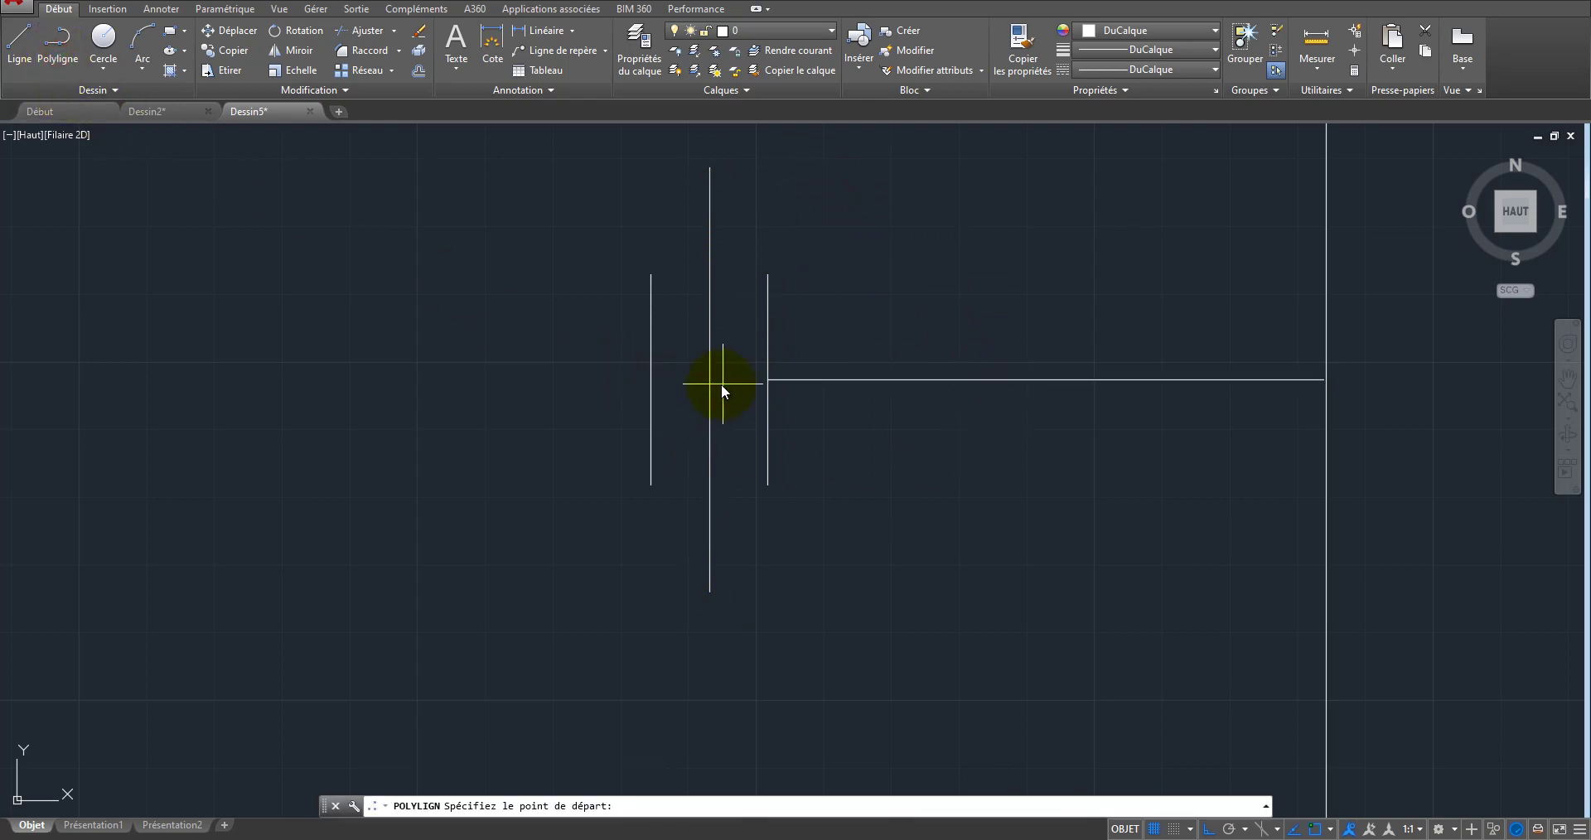
pyautogui.click(651, 379)
pyautogui.scroll(-2, 459, 384)
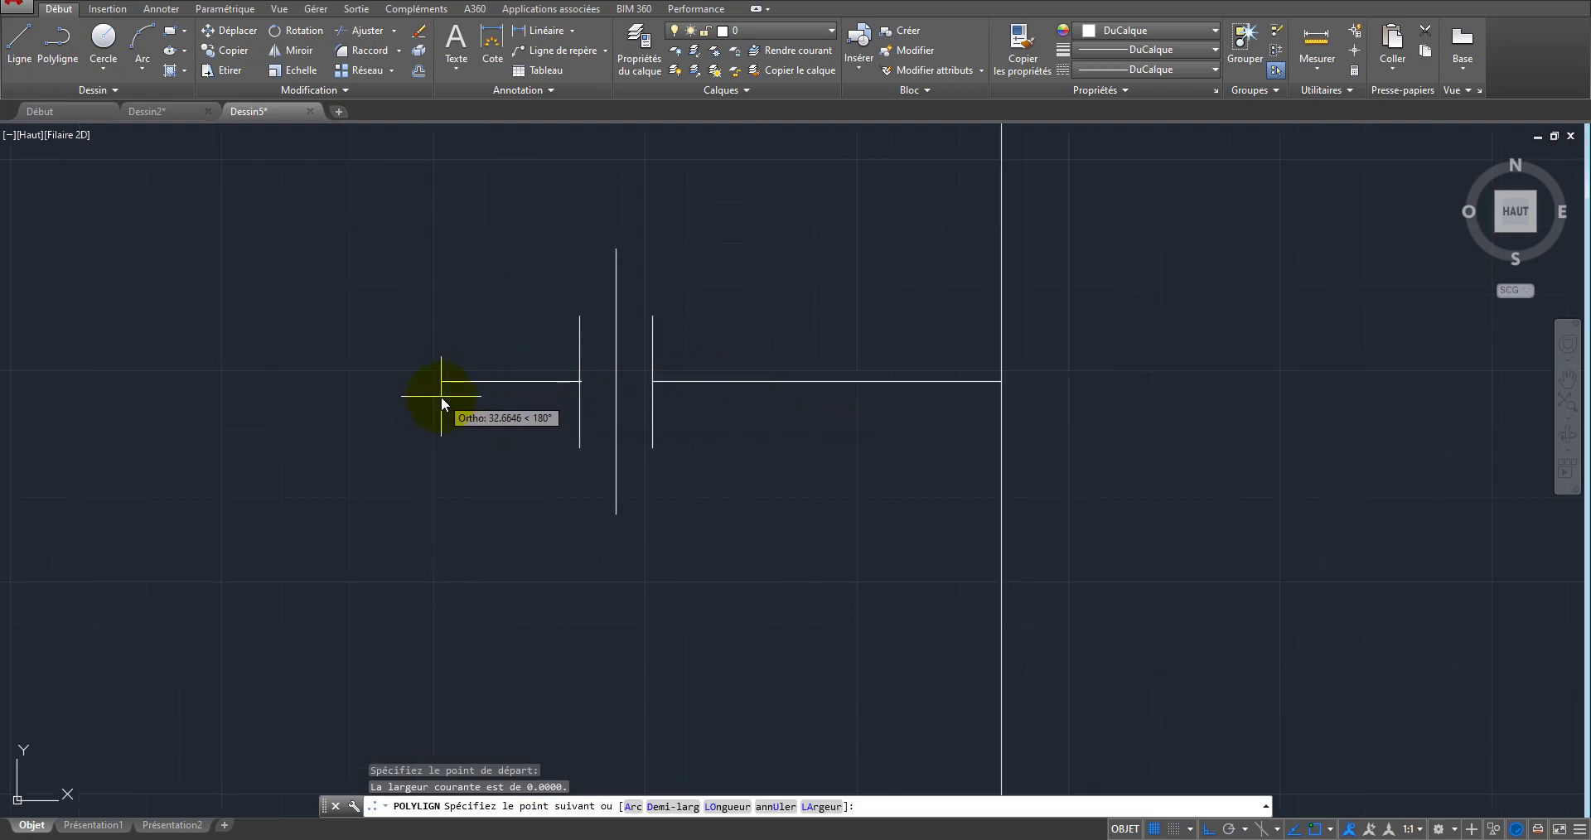
pyautogui.press('Escape')
pyautogui.scroll(-5, 768, 550)
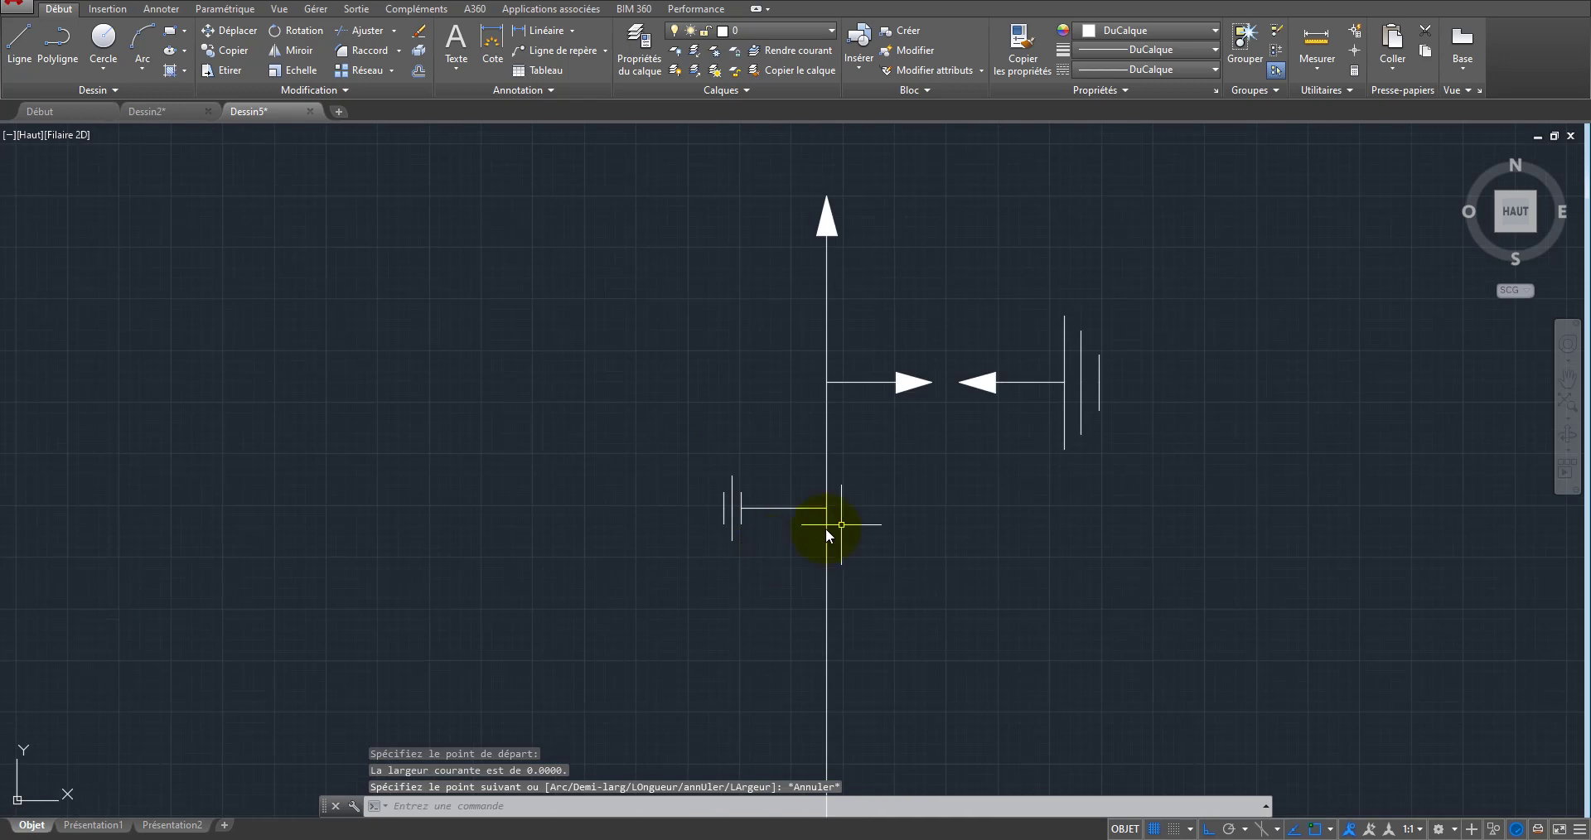
pyautogui.click(1181, 283)
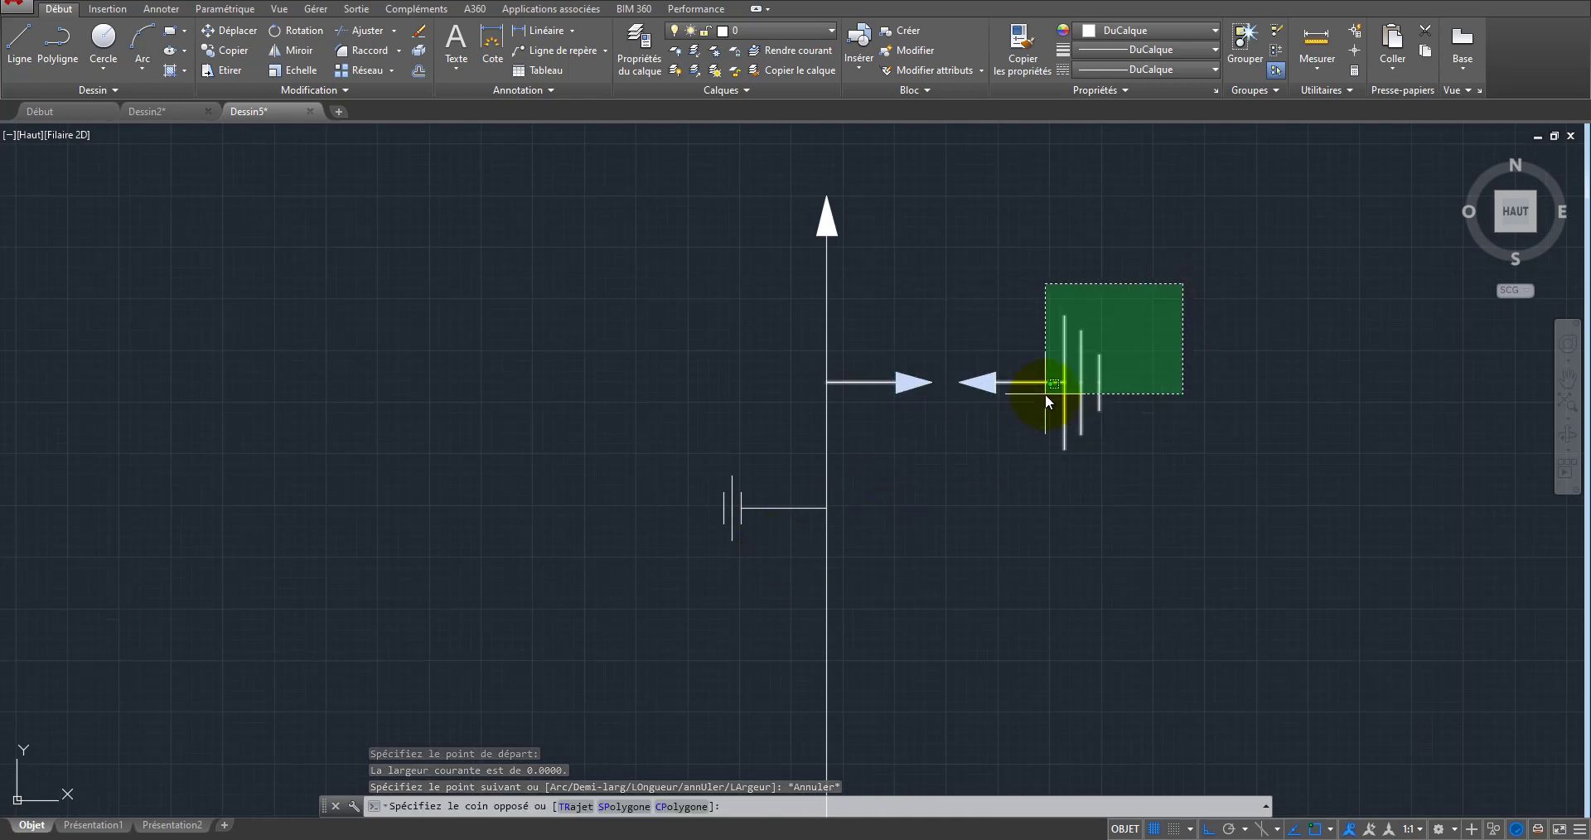
pyautogui.press('Escape')
# Step: Insert the Eclateur block at scale 1 and rotation 0 in the empty area left of the plate symbol
pyautogui.click(854, 41)
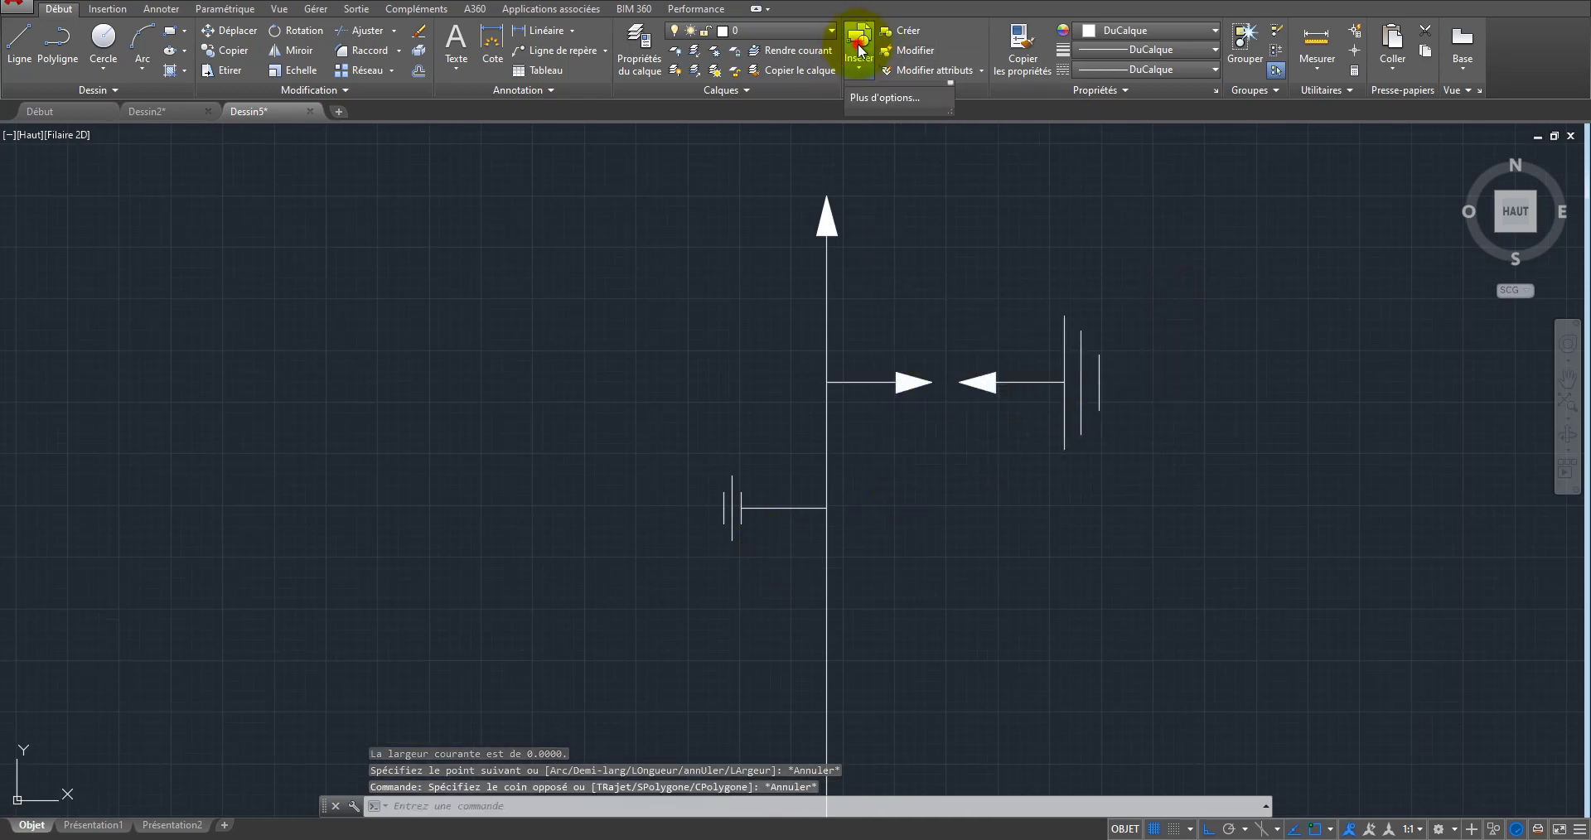
pyautogui.click(883, 111)
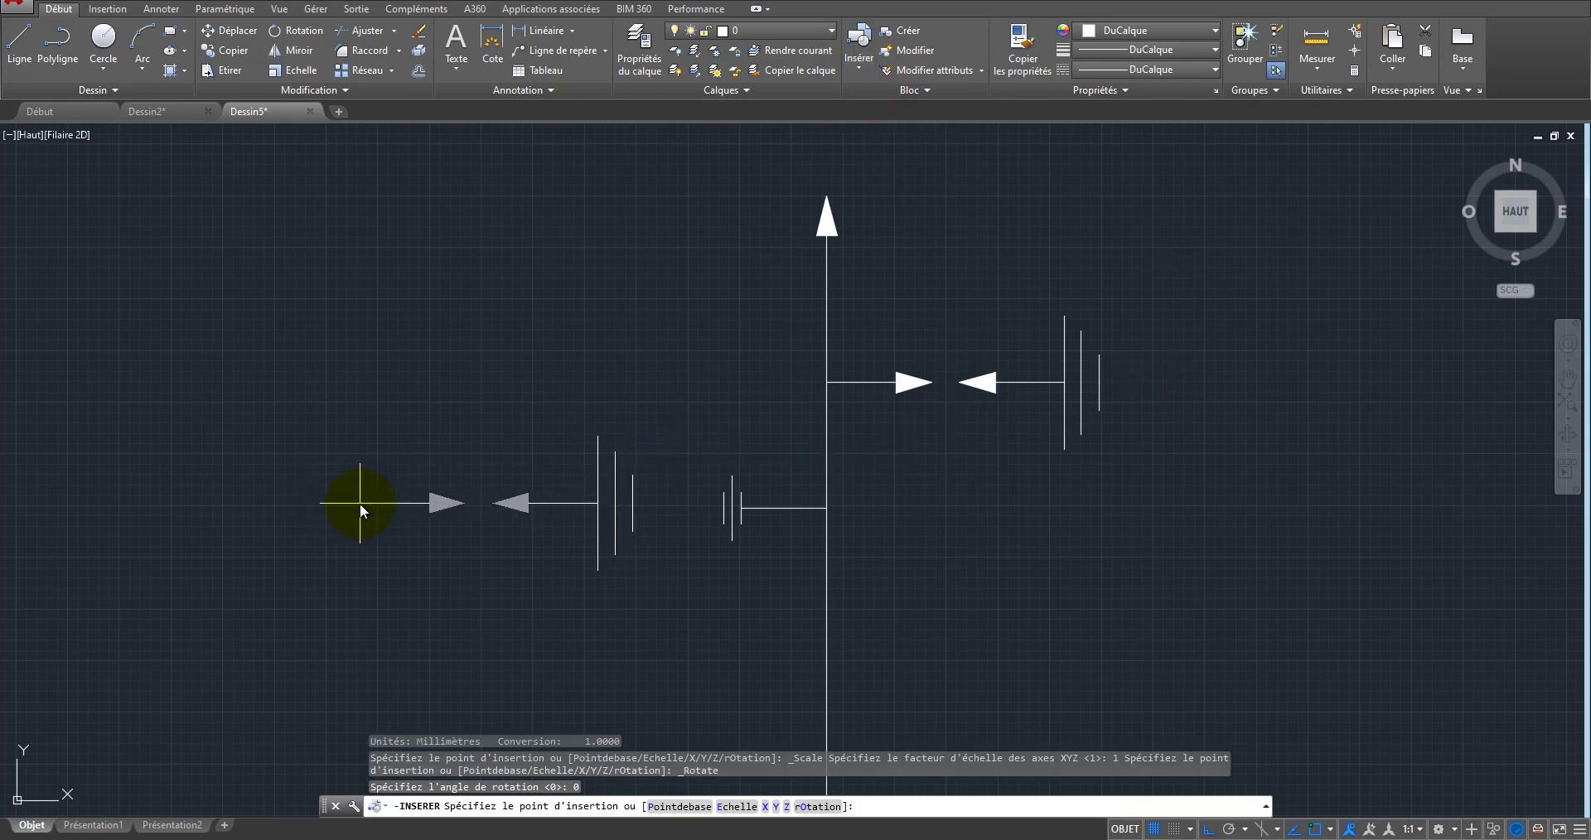
pyautogui.click(355, 503)
pyautogui.rightClick(405, 369)
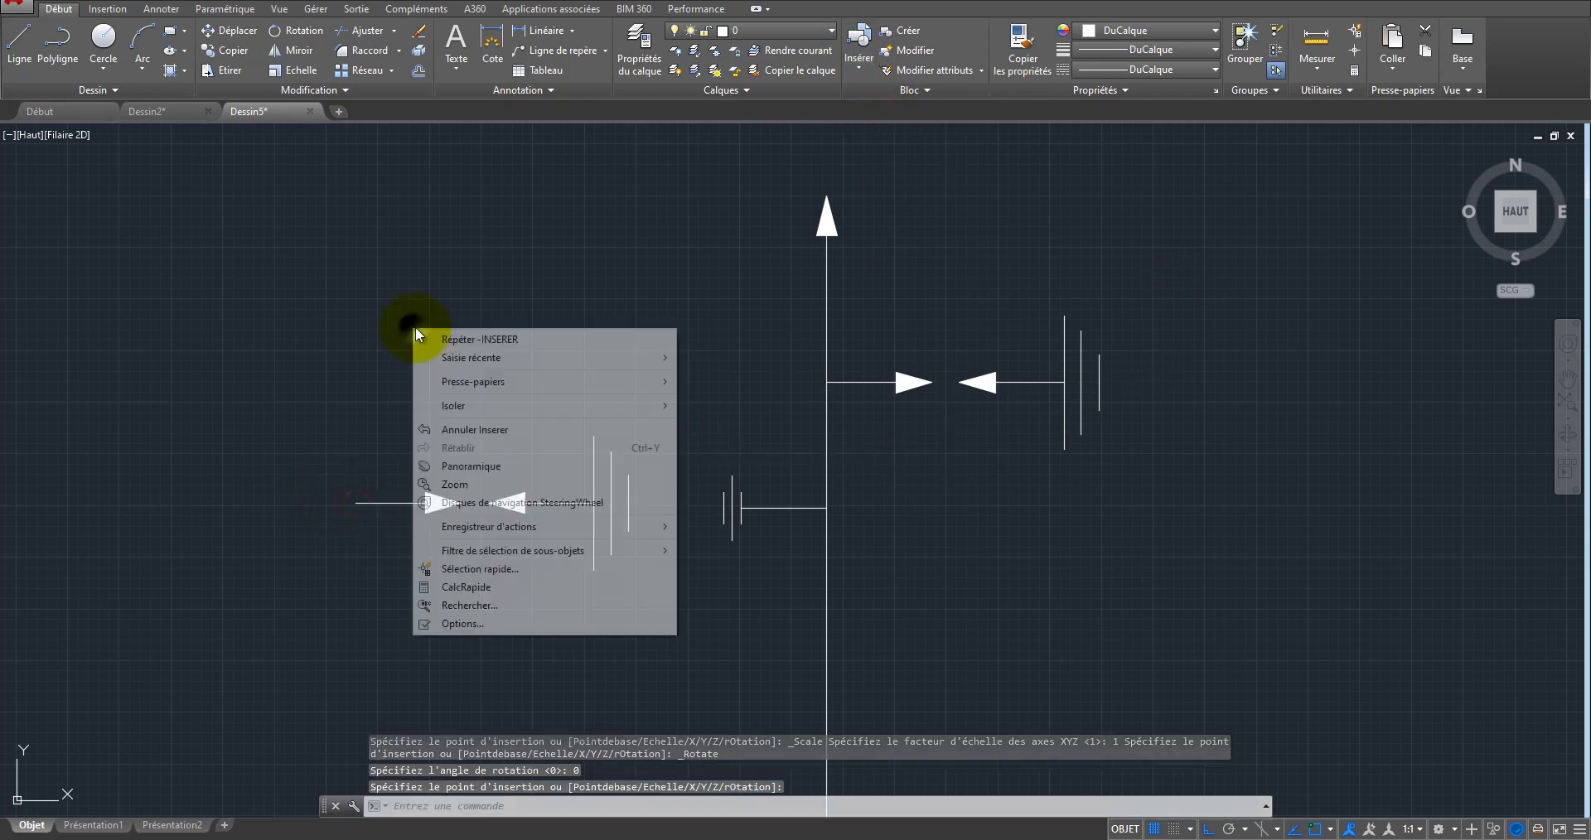
pyautogui.press('Escape')
# Step: Rotate the inserted Eclateur block 180° about its insertion point
pyautogui.click(685, 360)
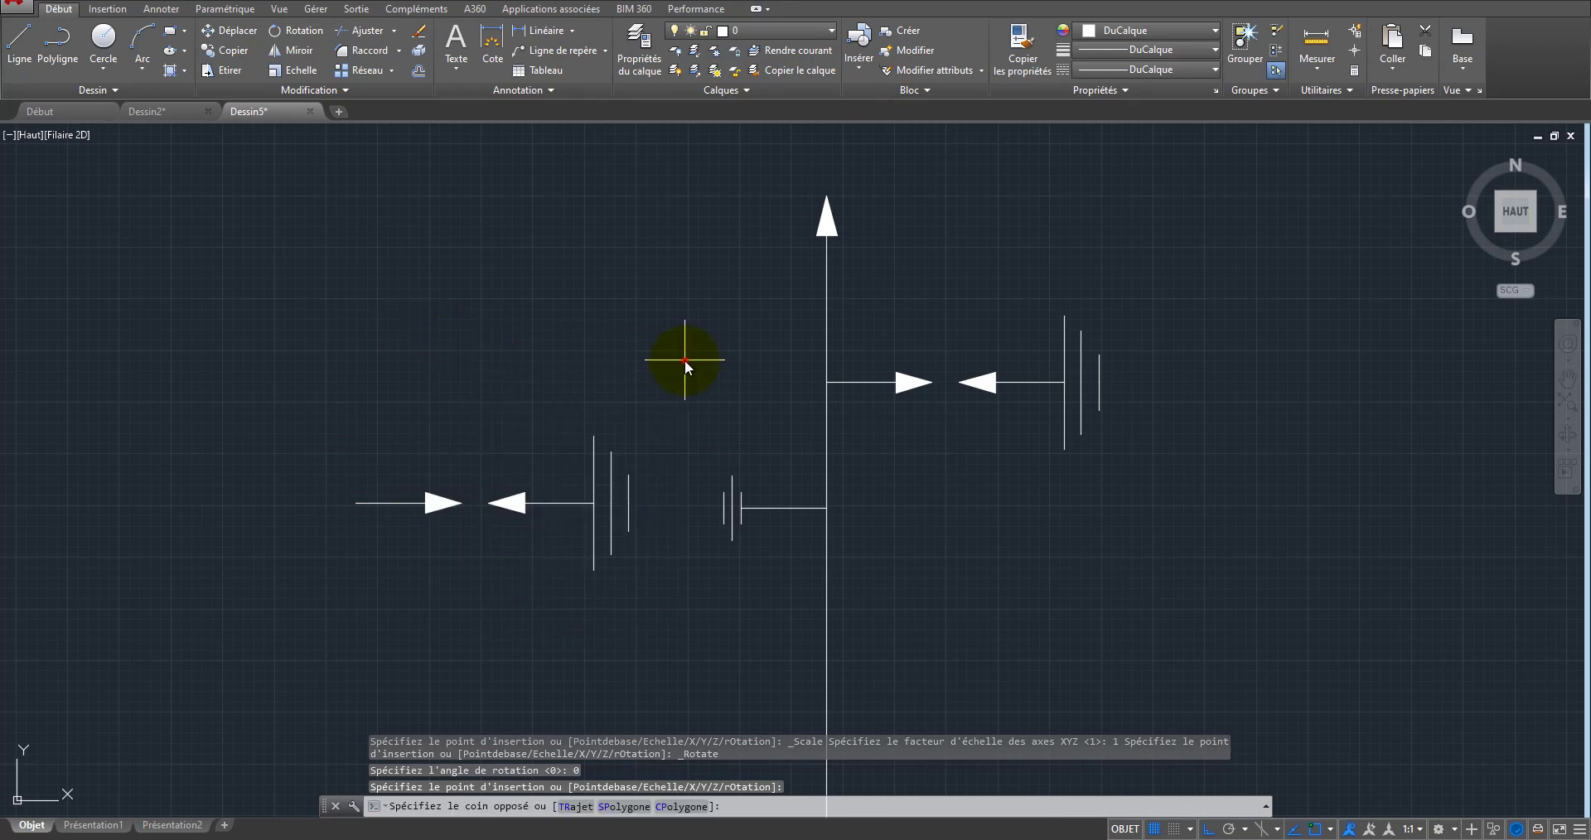
pyautogui.click(341, 619)
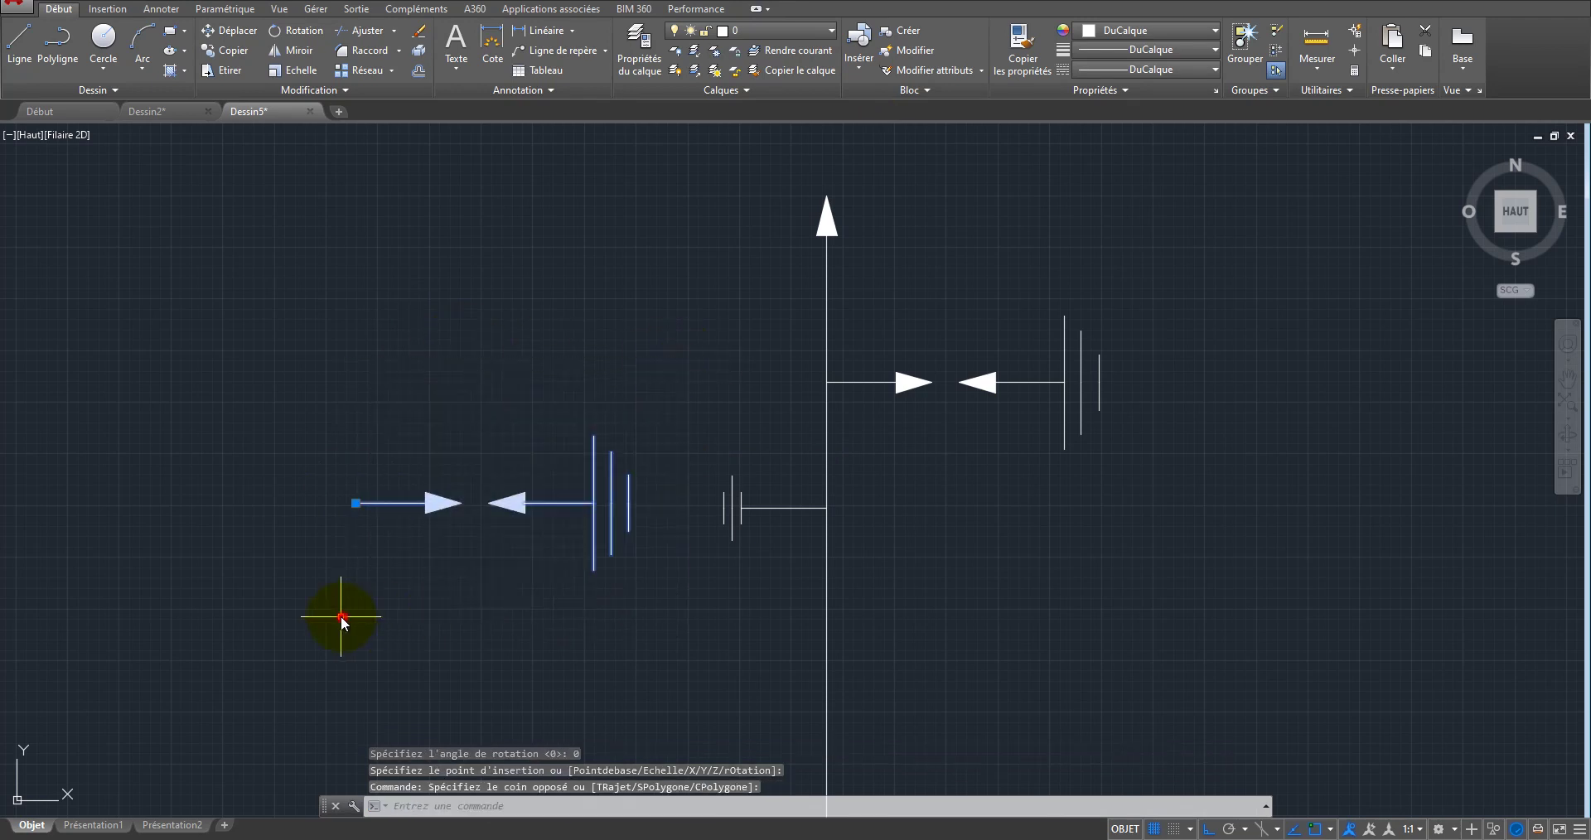
pyautogui.click(292, 31)
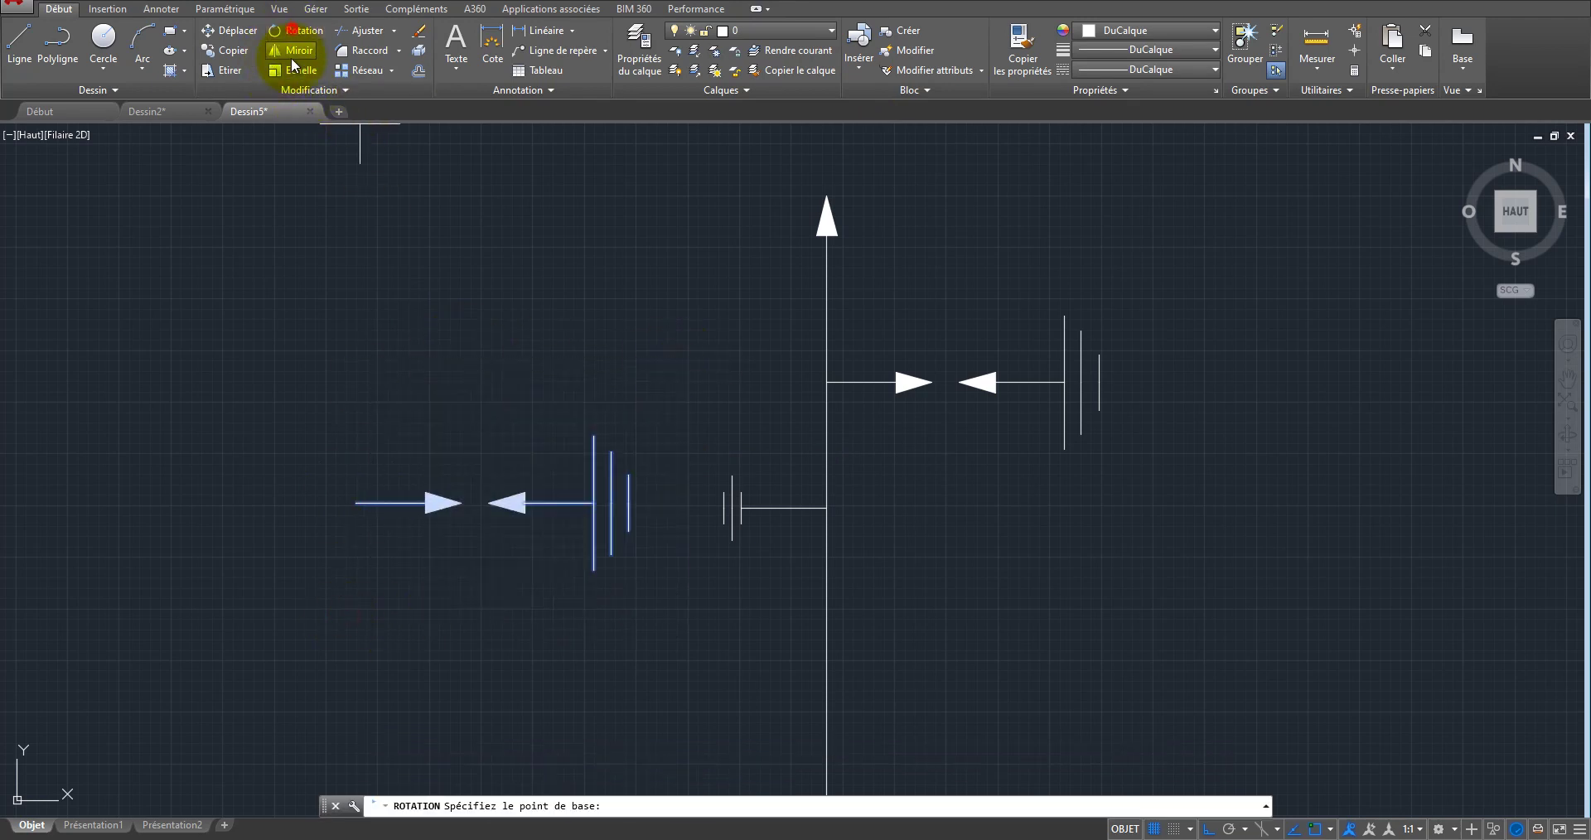
pyautogui.click(355, 505)
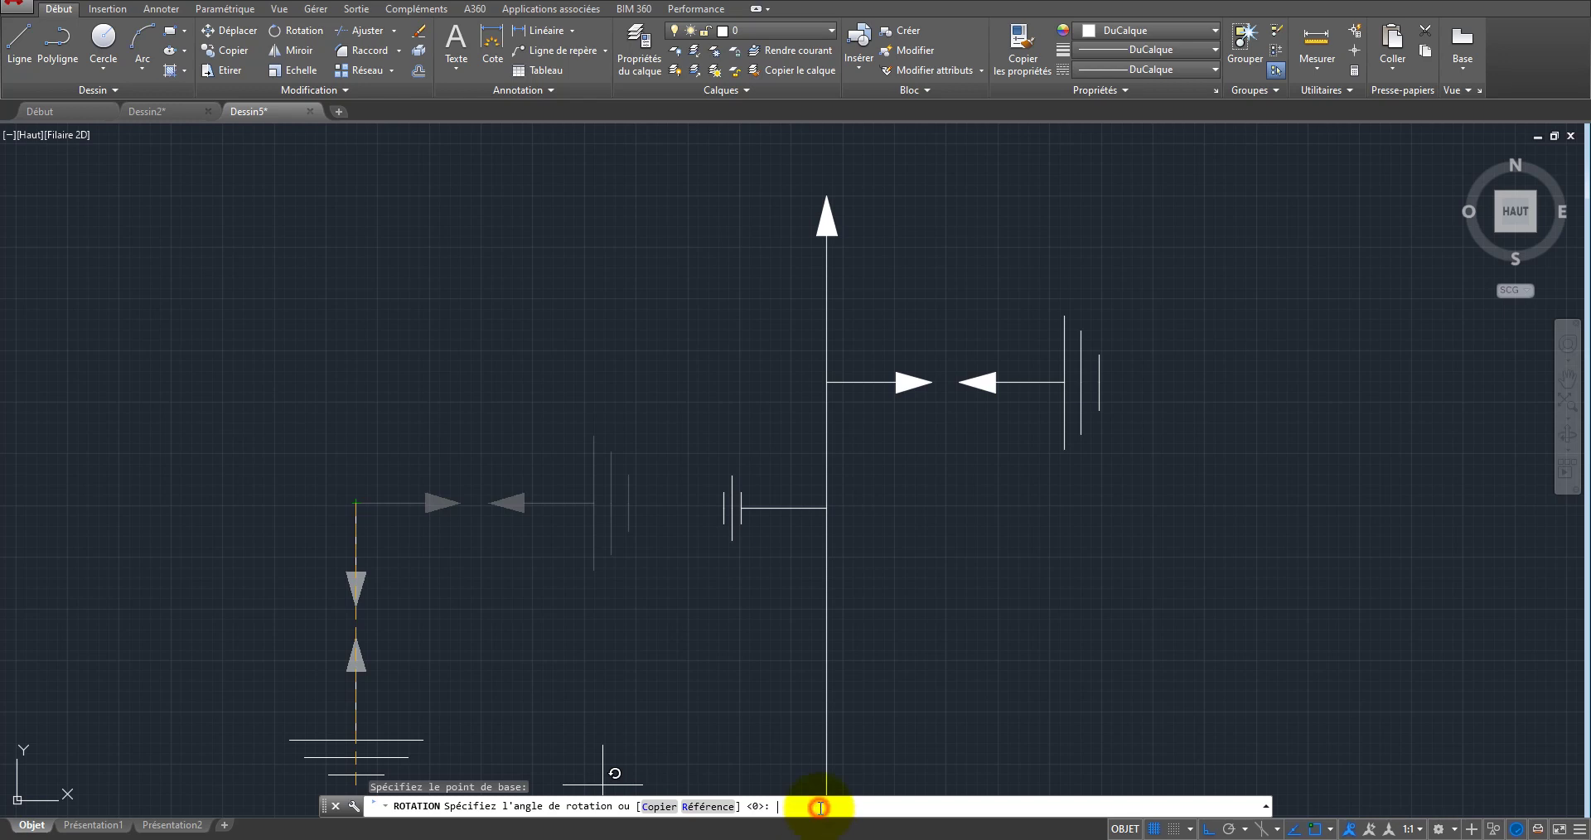
pyautogui.press('Return')
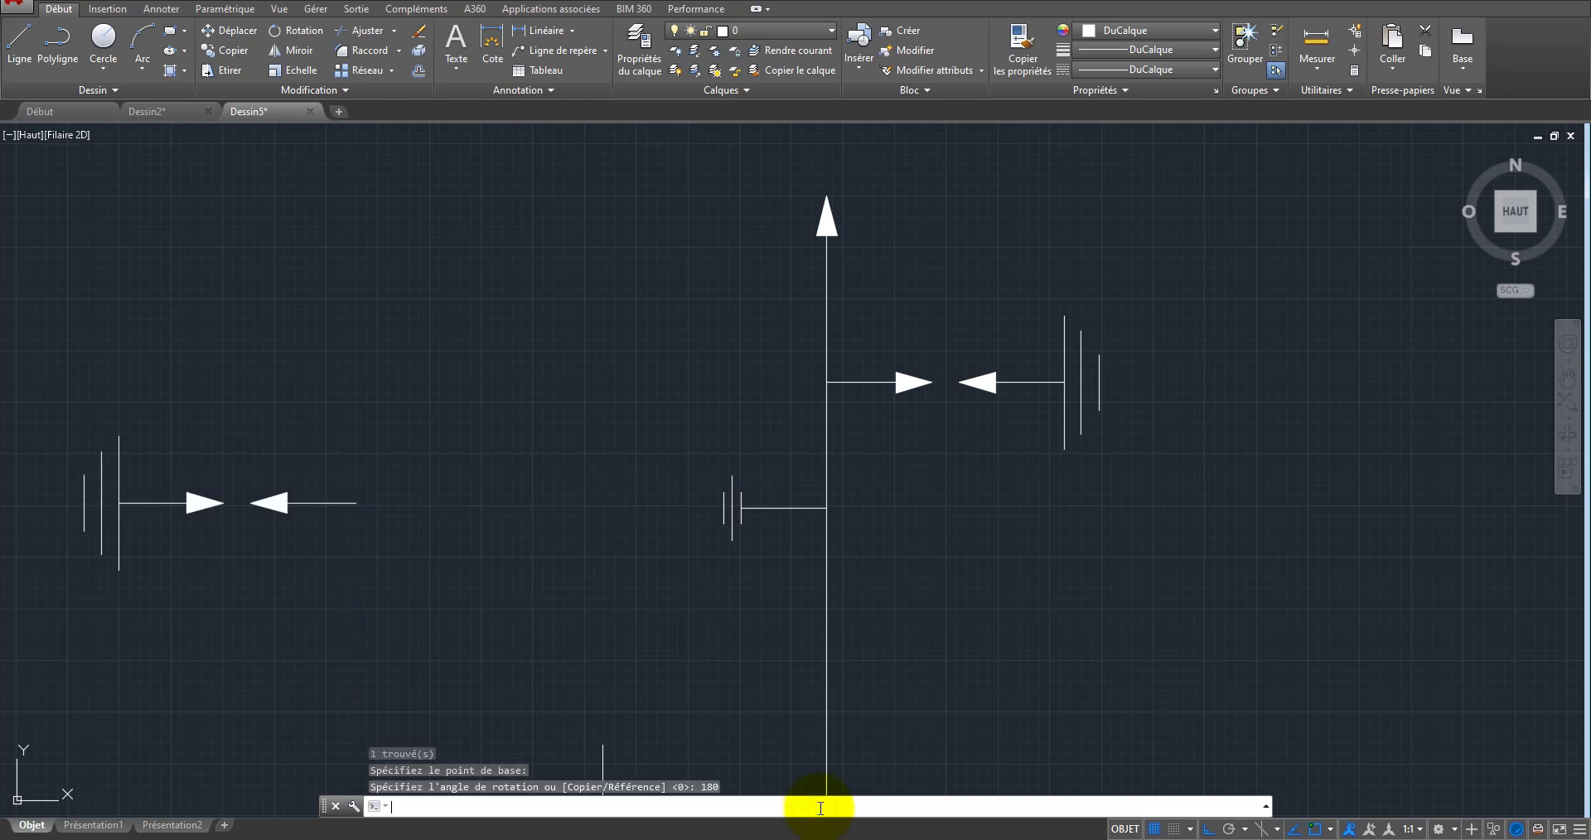
# Step: Move the rotated Eclateur block by its insertion point to the midpoint of the plate symbol's outer short line
pyautogui.click(462, 324)
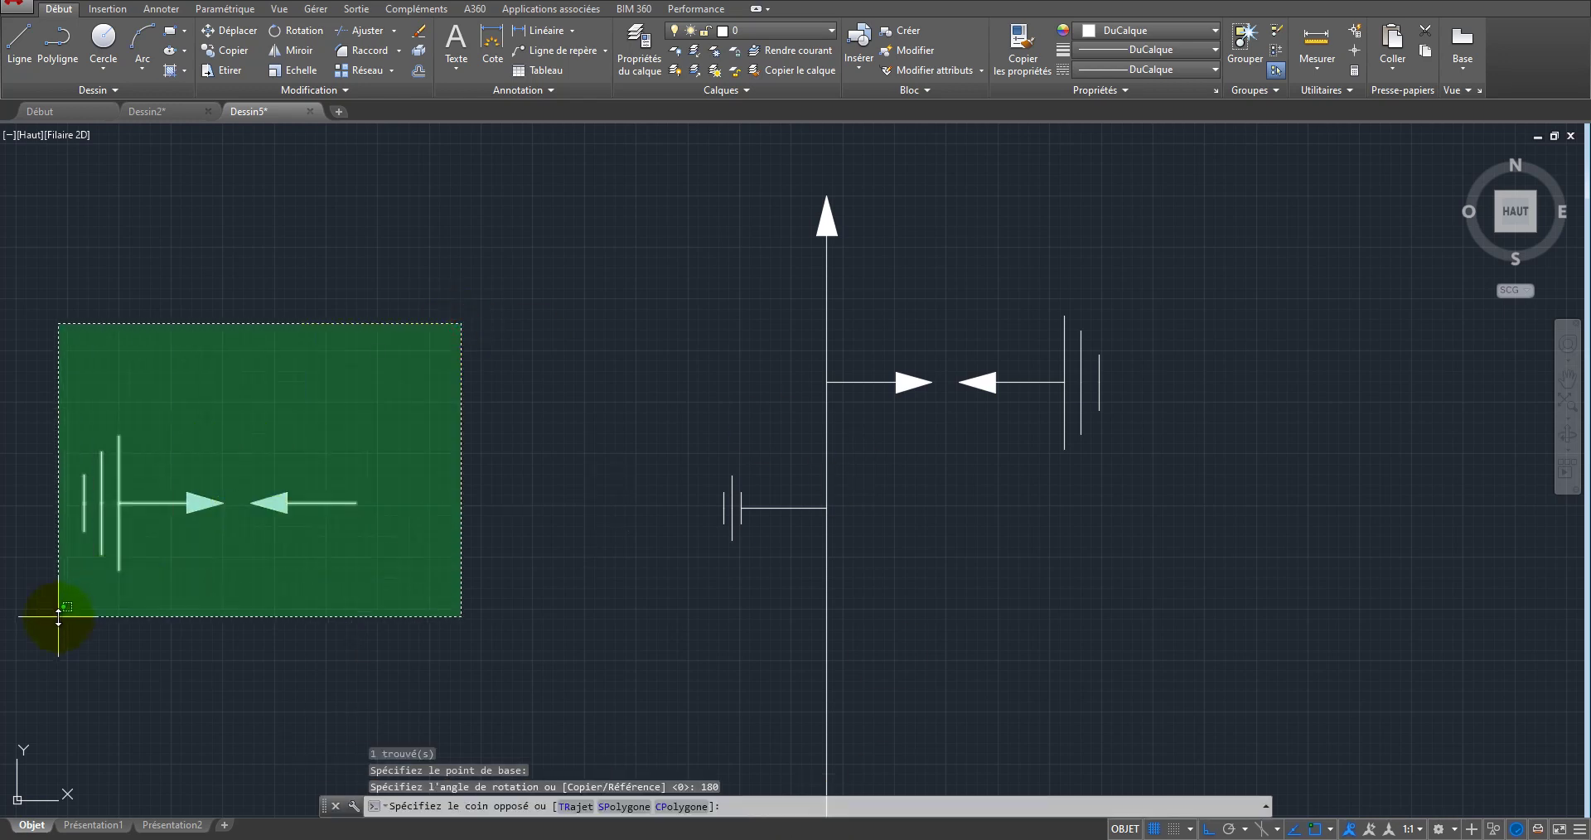
pyautogui.click(57, 613)
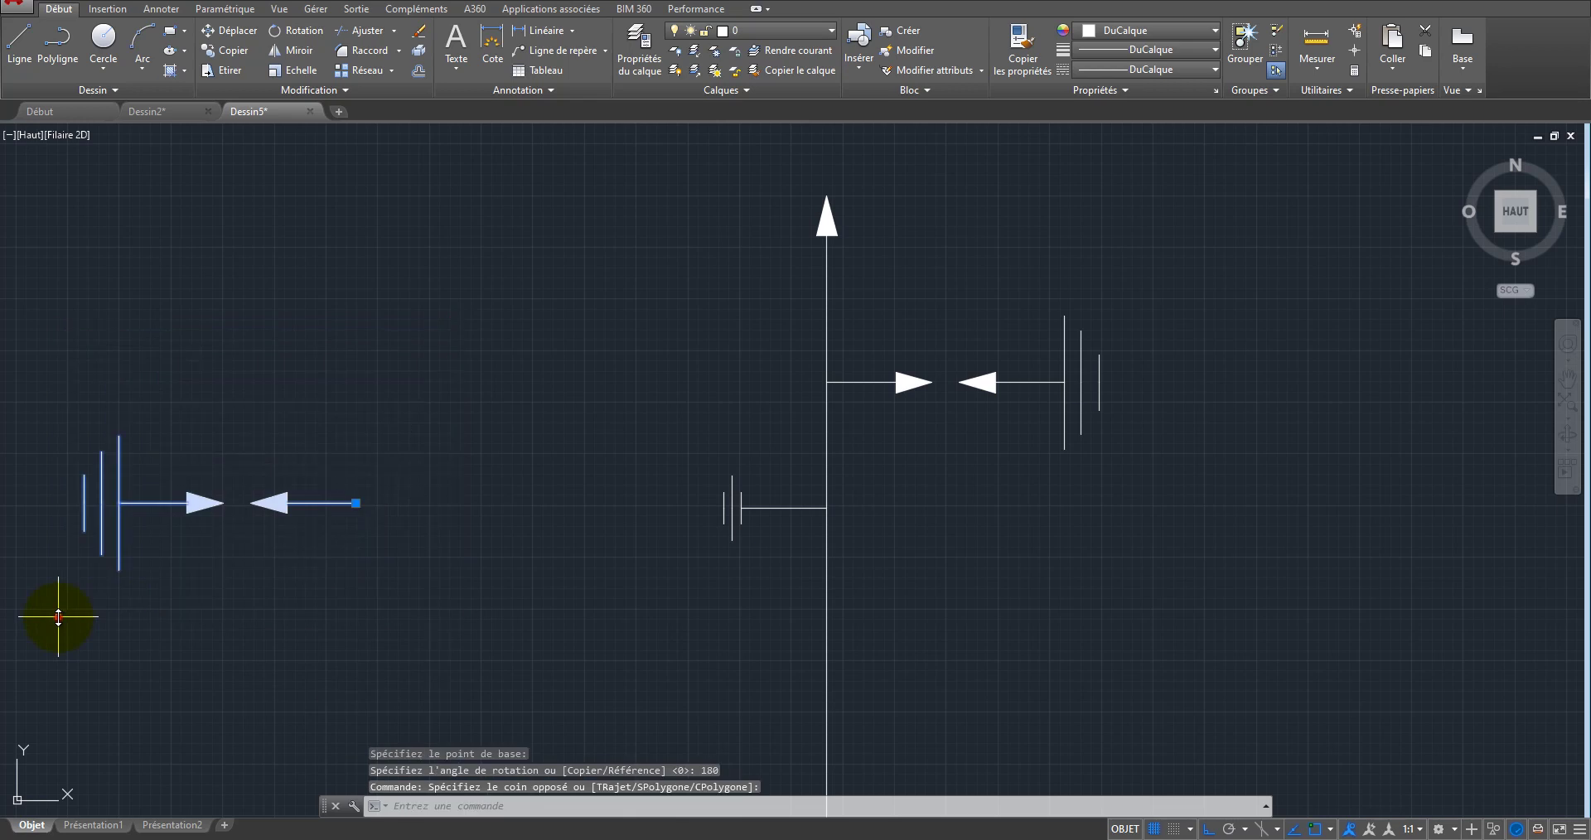
pyautogui.click(232, 33)
pyautogui.click(357, 503)
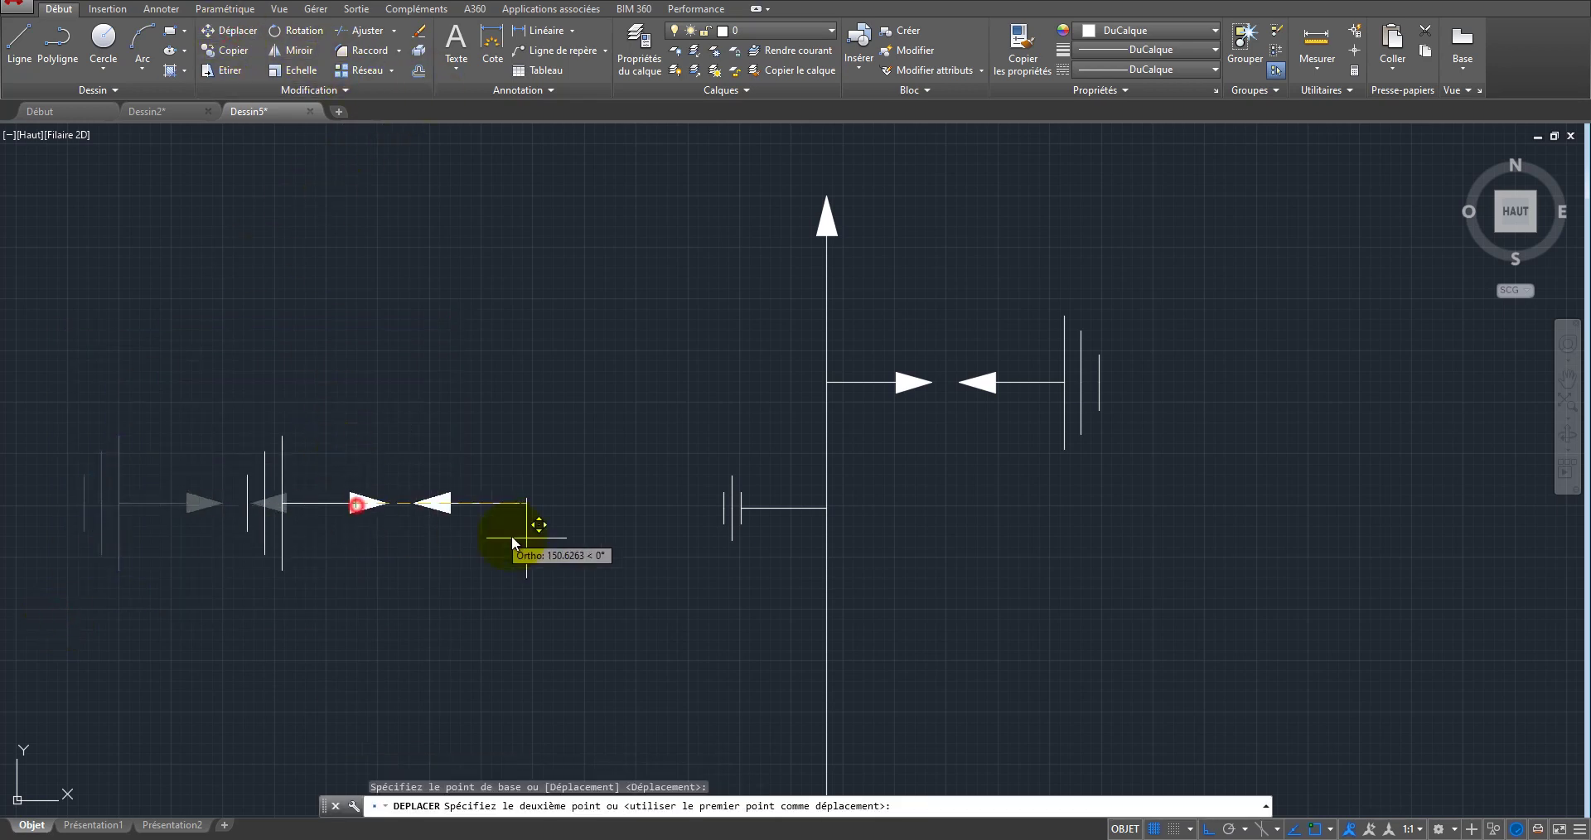
pyautogui.scroll(6, 706, 534)
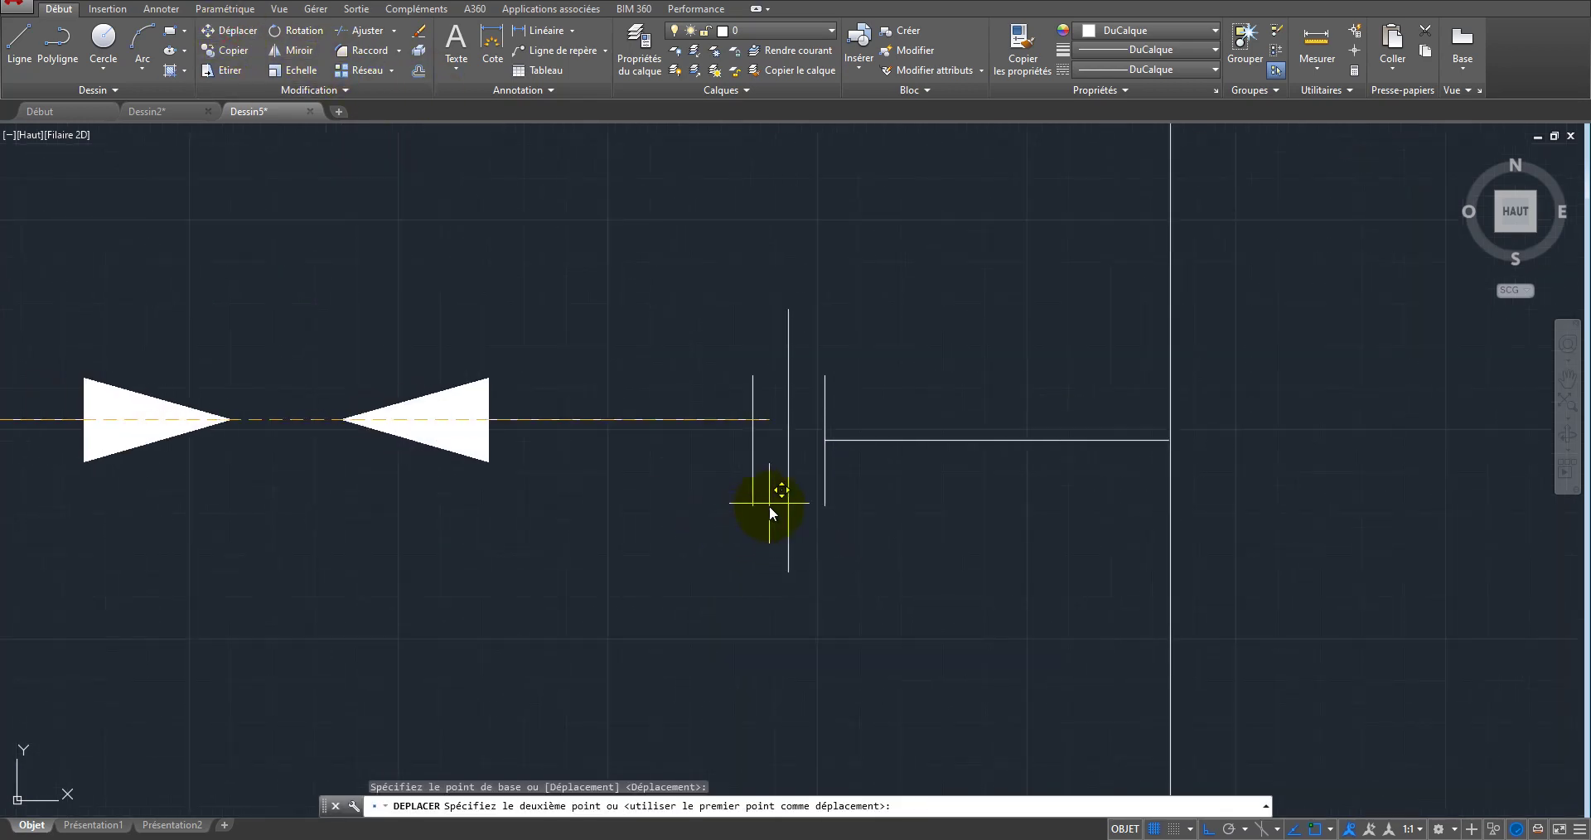
pyautogui.click(752, 440)
pyautogui.scroll(-5, 591, 466)
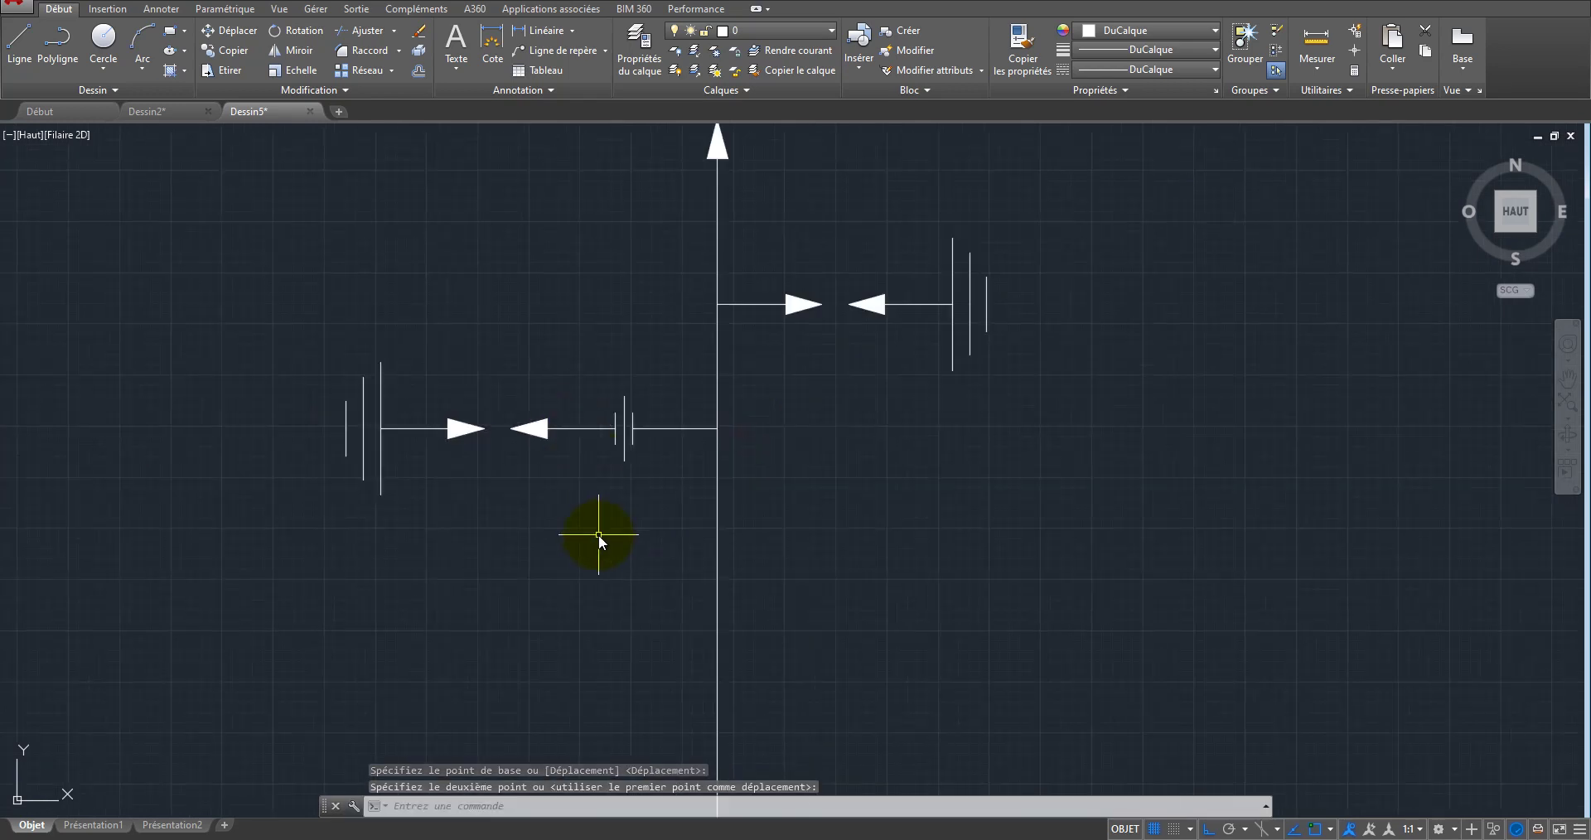
# Step: Delete the Eclateur block attached to the left branch
pyautogui.scroll(2, 476, 497)
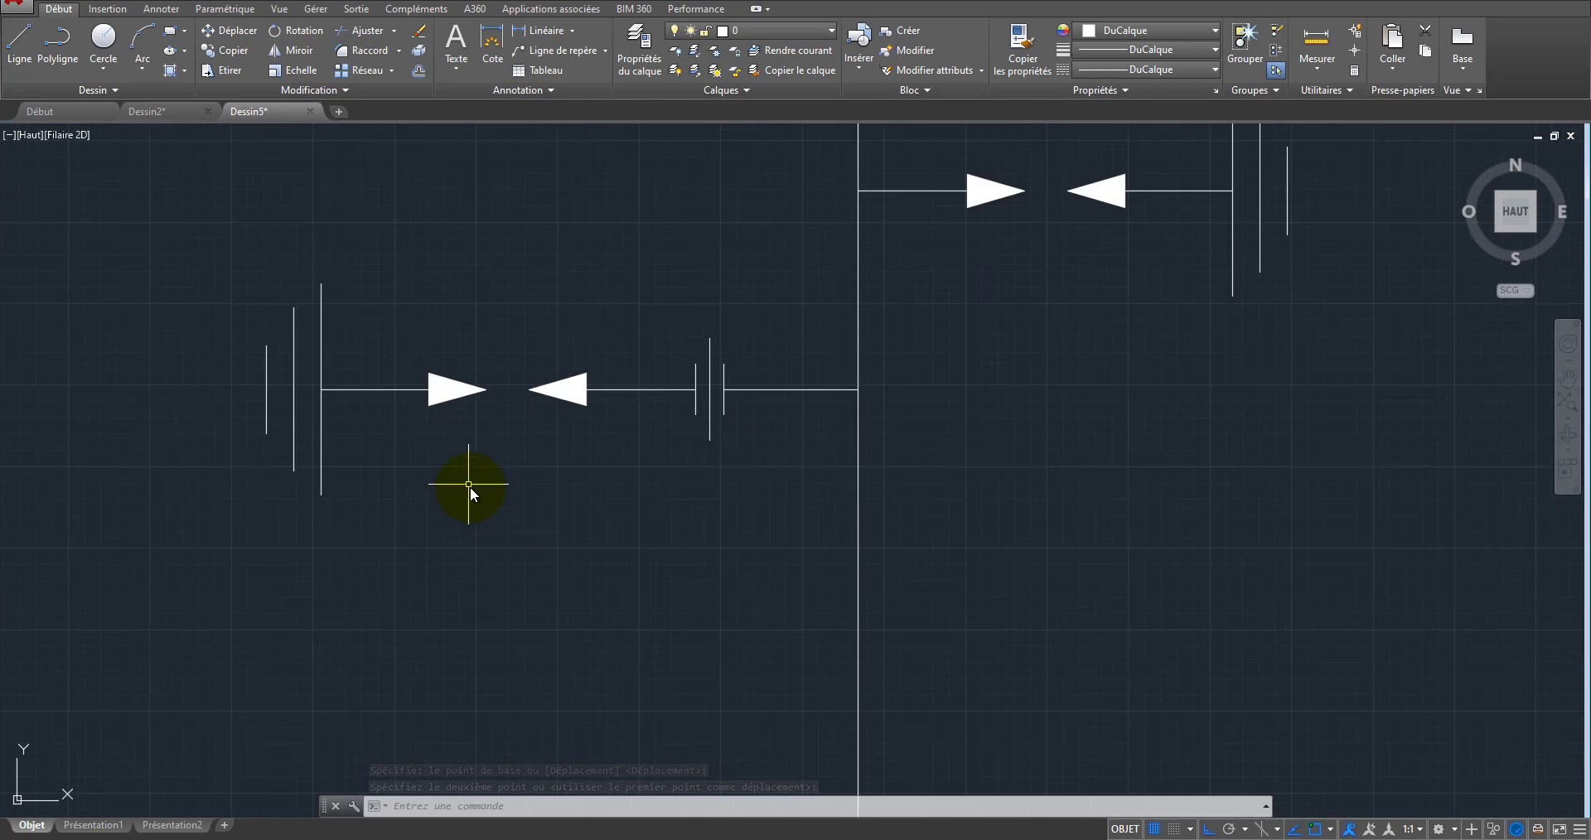
pyautogui.click(415, 331)
pyautogui.rightClick(608, 459)
pyautogui.click(559, 400)
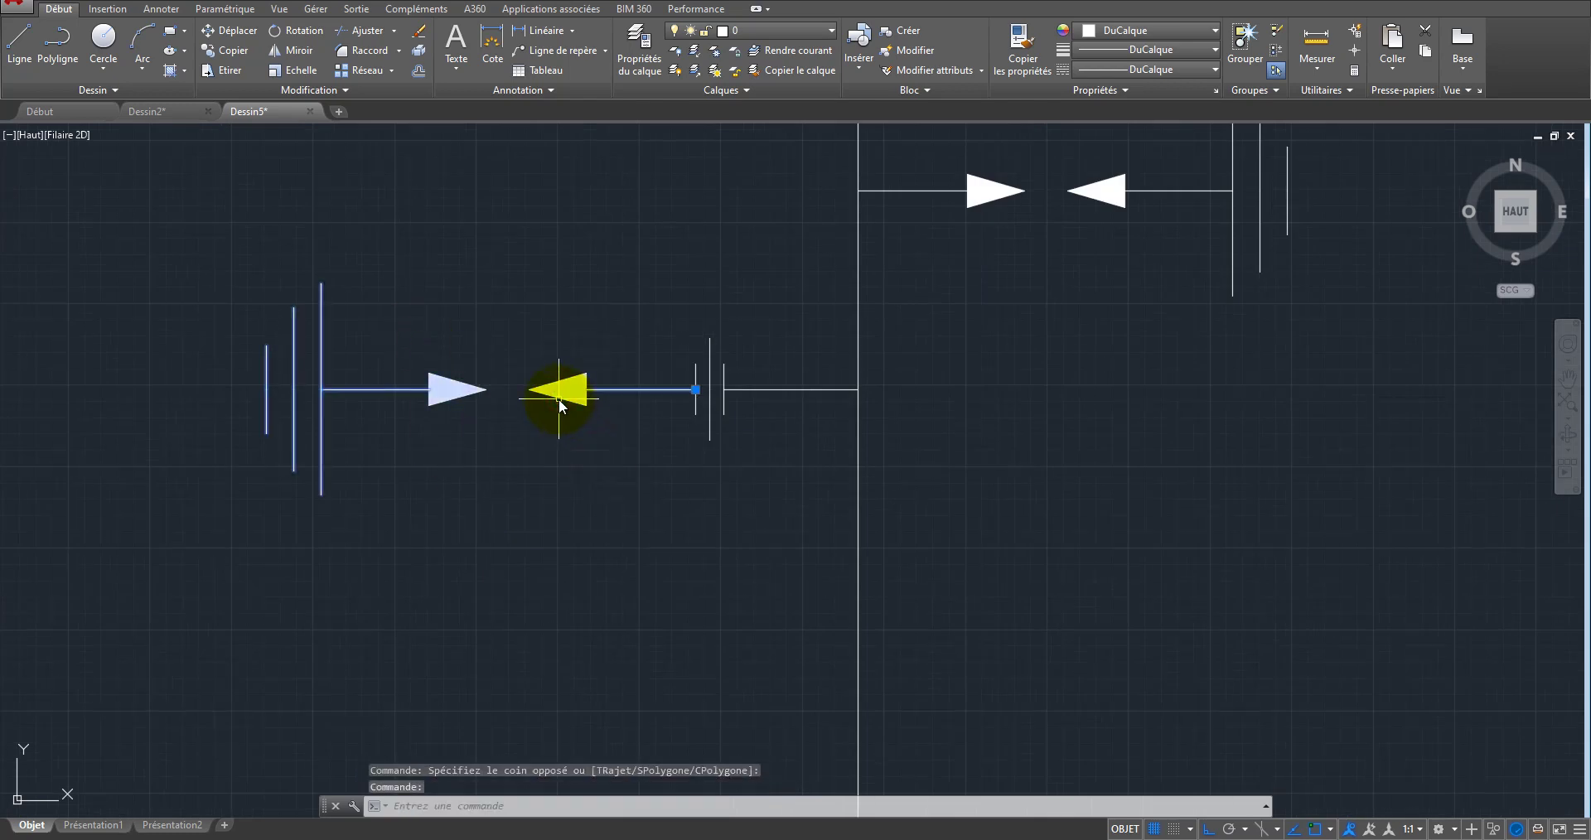
pyautogui.press('Delete')
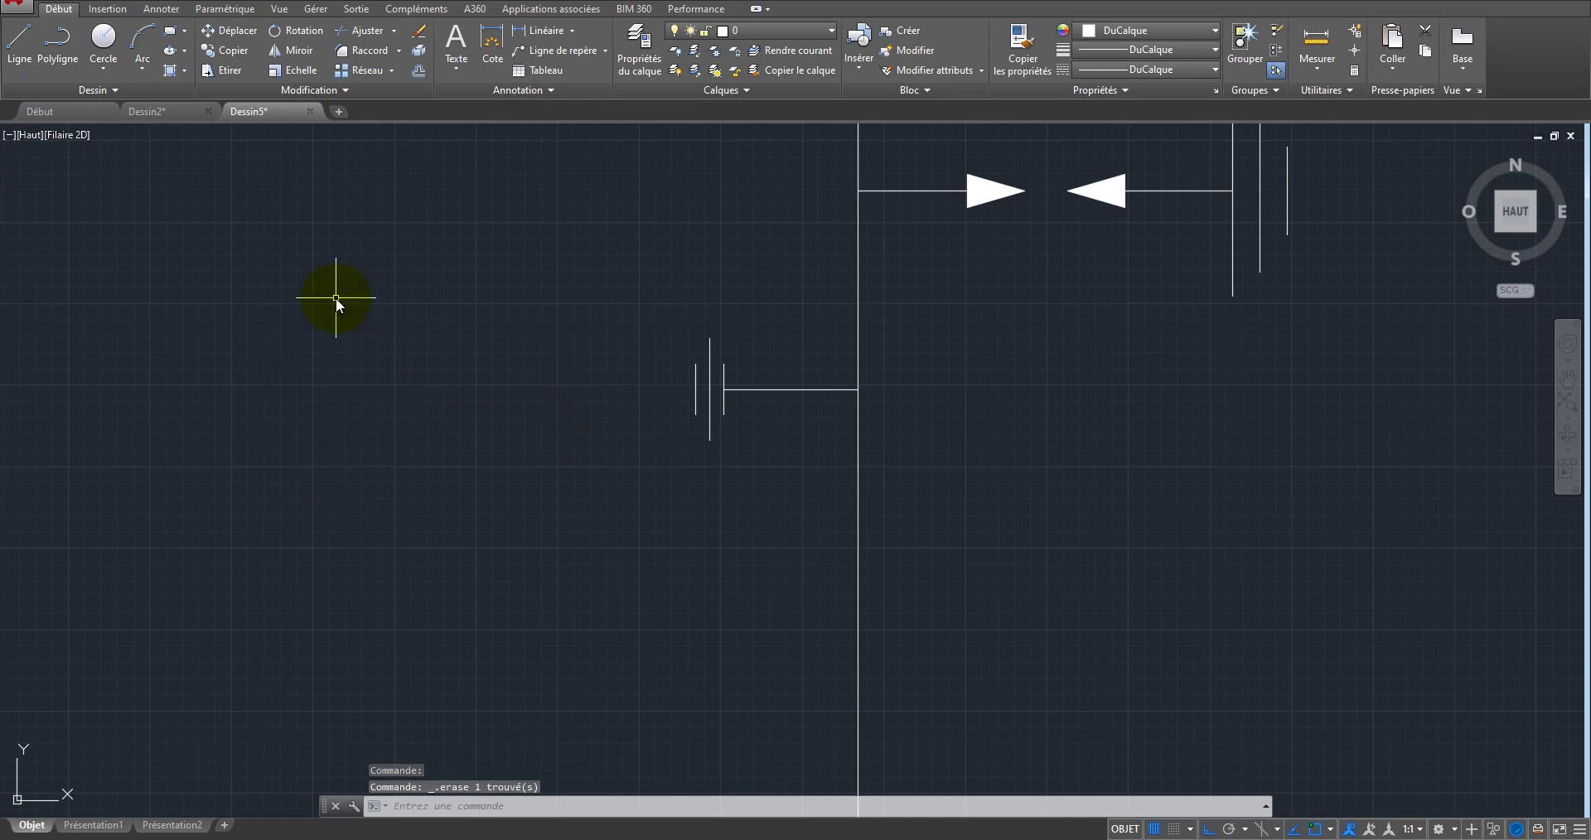
# Step: Draw a short horizontal polyline leftward from the middle of the plate symbol's outer short line
pyautogui.scroll(-2, 401, 422)
pyautogui.click(58, 50)
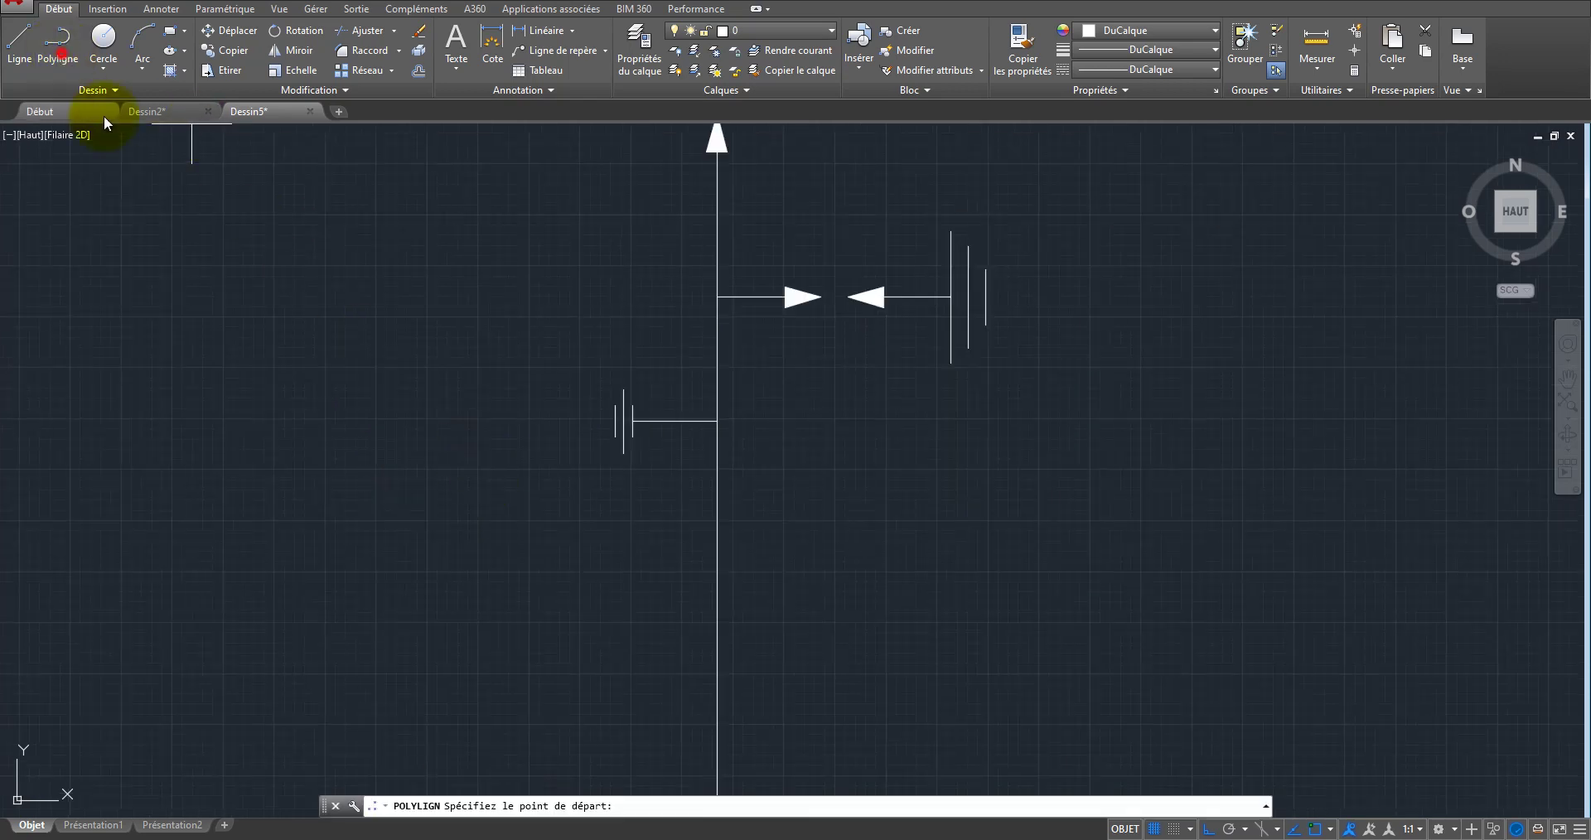
pyautogui.scroll(2, 445, 399)
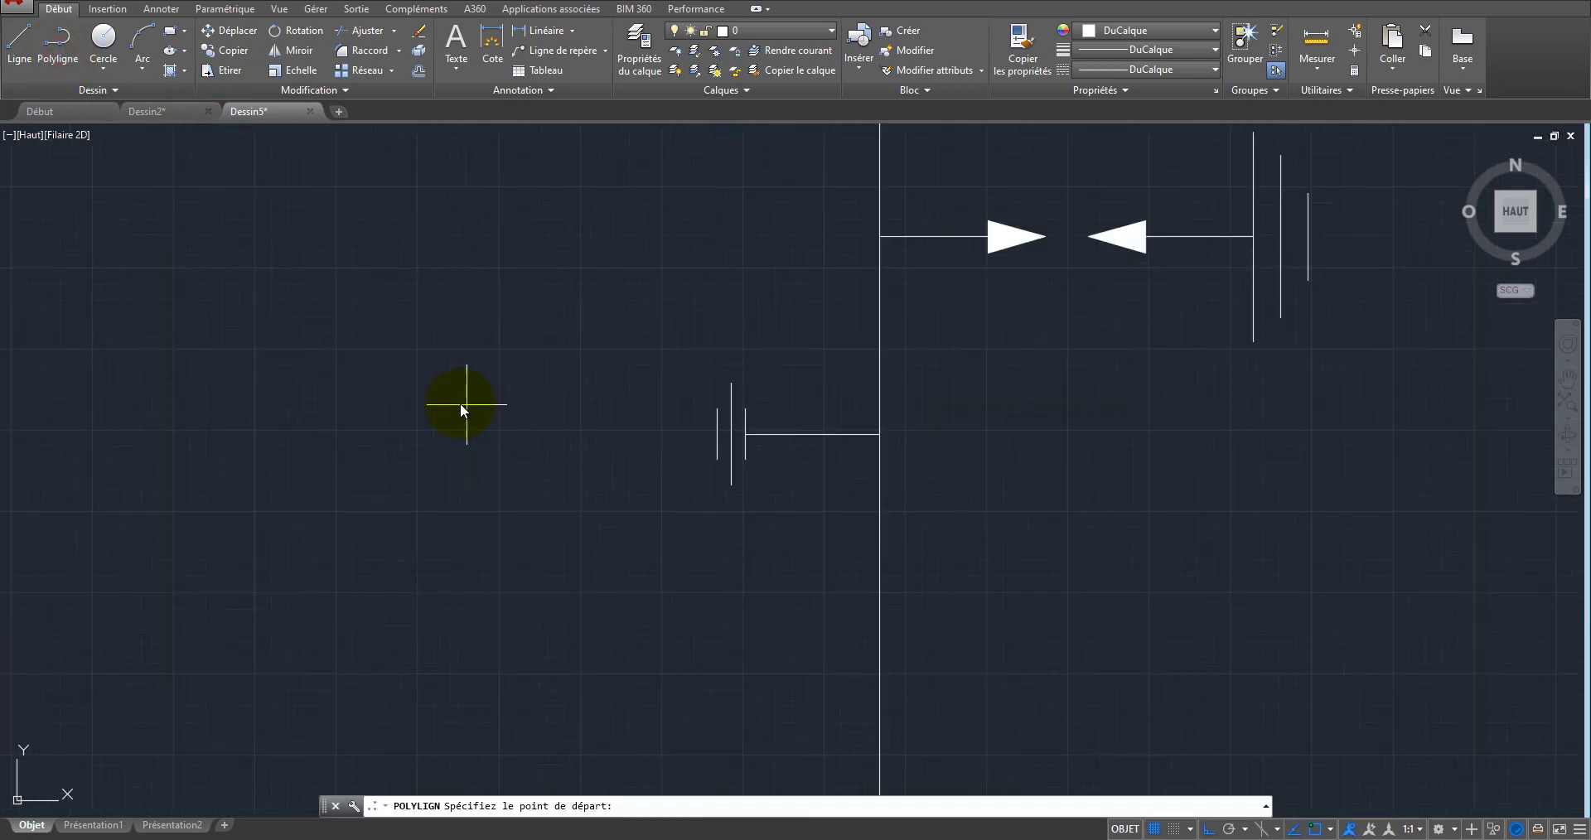
pyautogui.click(732, 449)
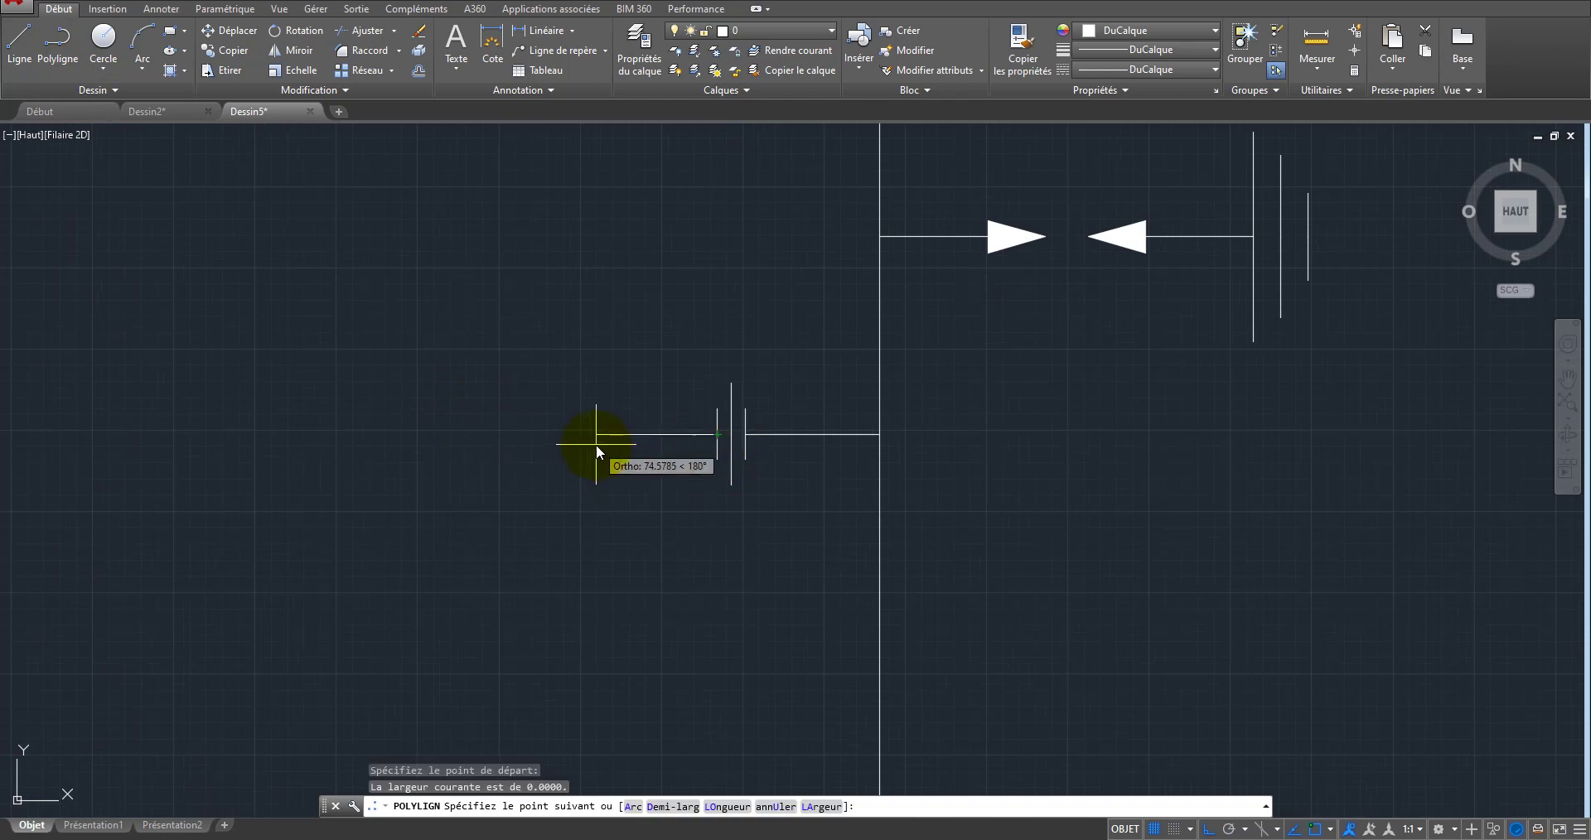
pyautogui.click(610, 444)
pyautogui.rightClick(614, 354)
pyautogui.click(643, 362)
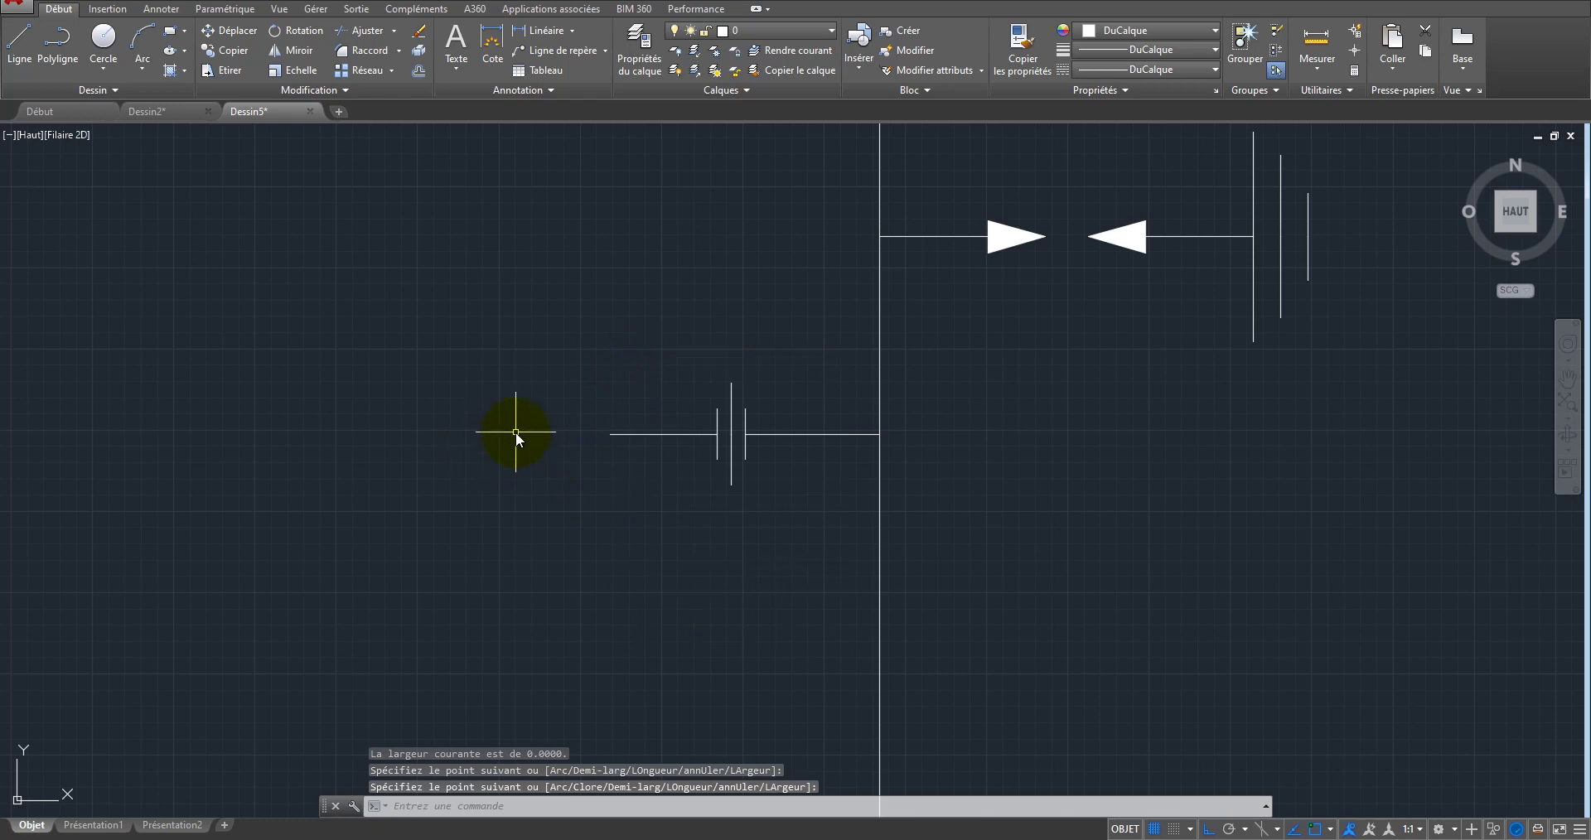
pyautogui.scroll(-2, 448, 370)
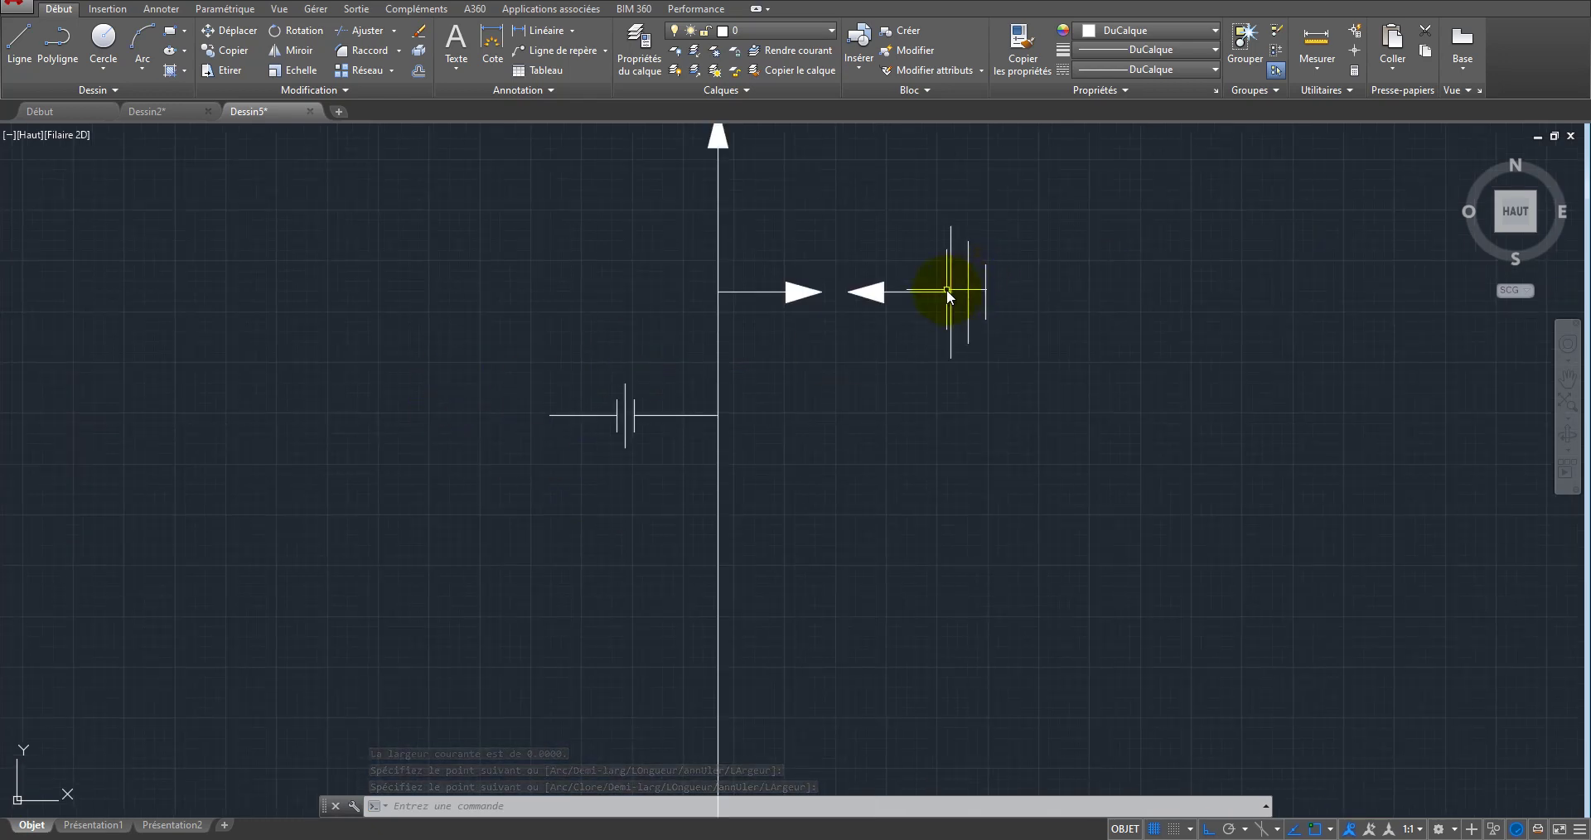
# Step: Draw a short vertical polyline upward from the free end of the line leaving the plate symbol
pyautogui.click(59, 50)
pyautogui.scroll(4, 561, 439)
pyautogui.click(522, 379)
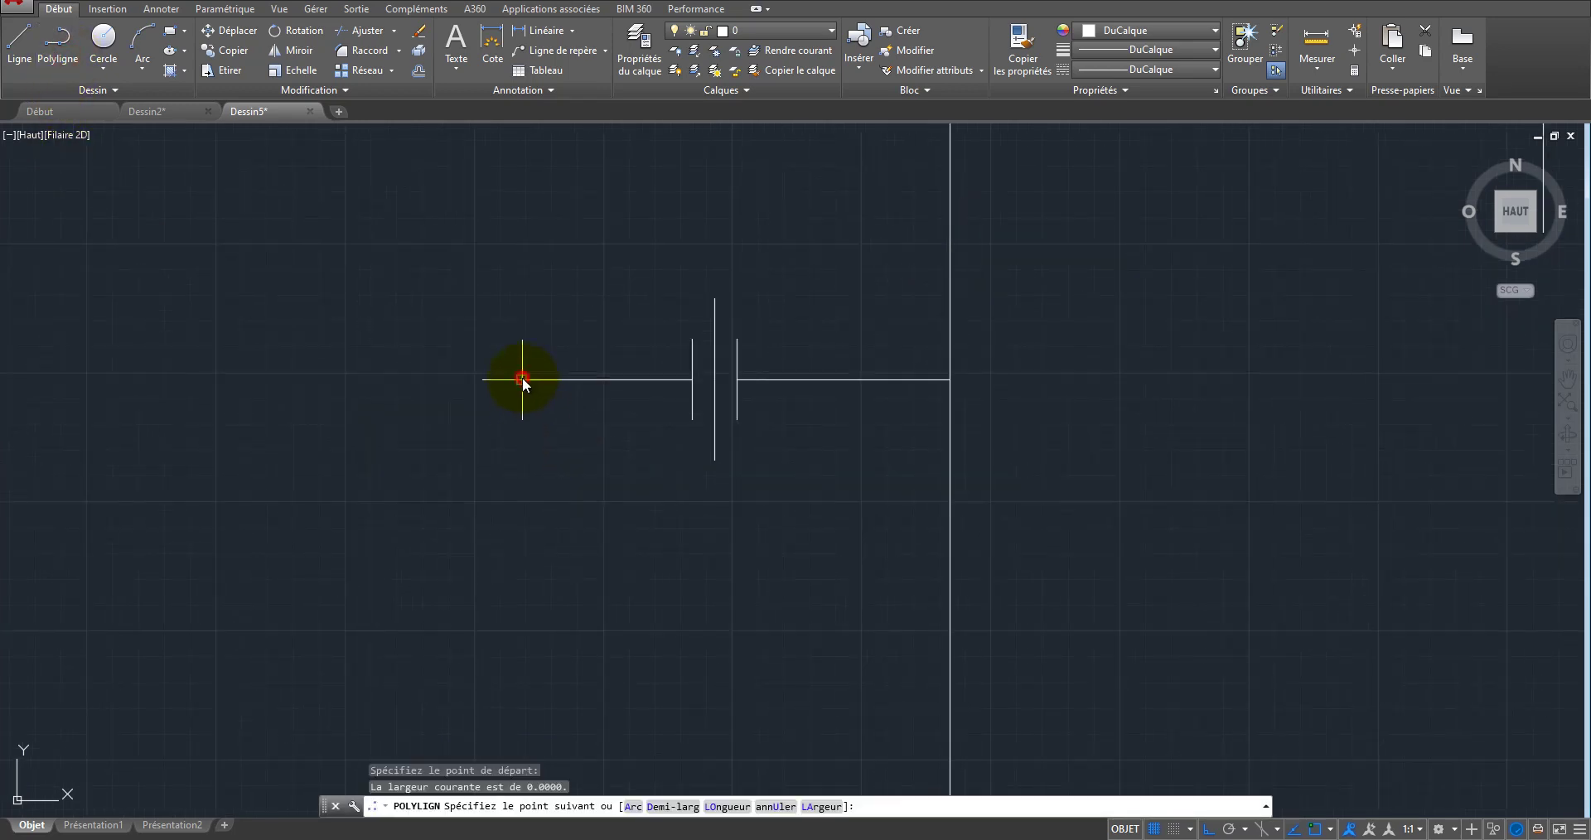
pyautogui.click(520, 303)
pyautogui.rightClick(520, 303)
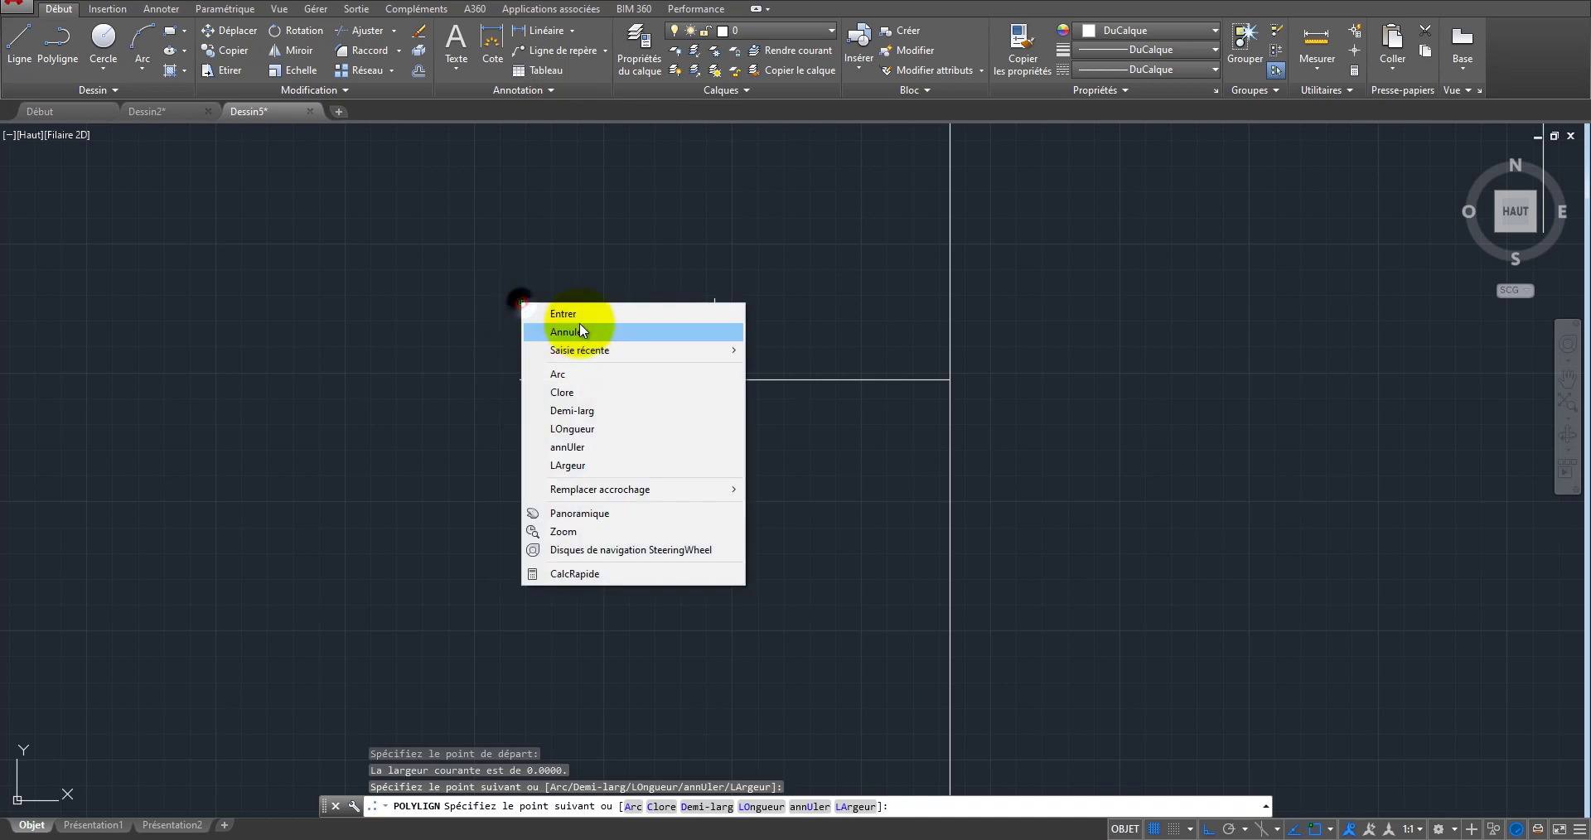
pyautogui.click(575, 315)
# Step: Draw a shorter vertical polyline about 19 units high just left of the first one, starting level with the branch line
pyautogui.click(58, 55)
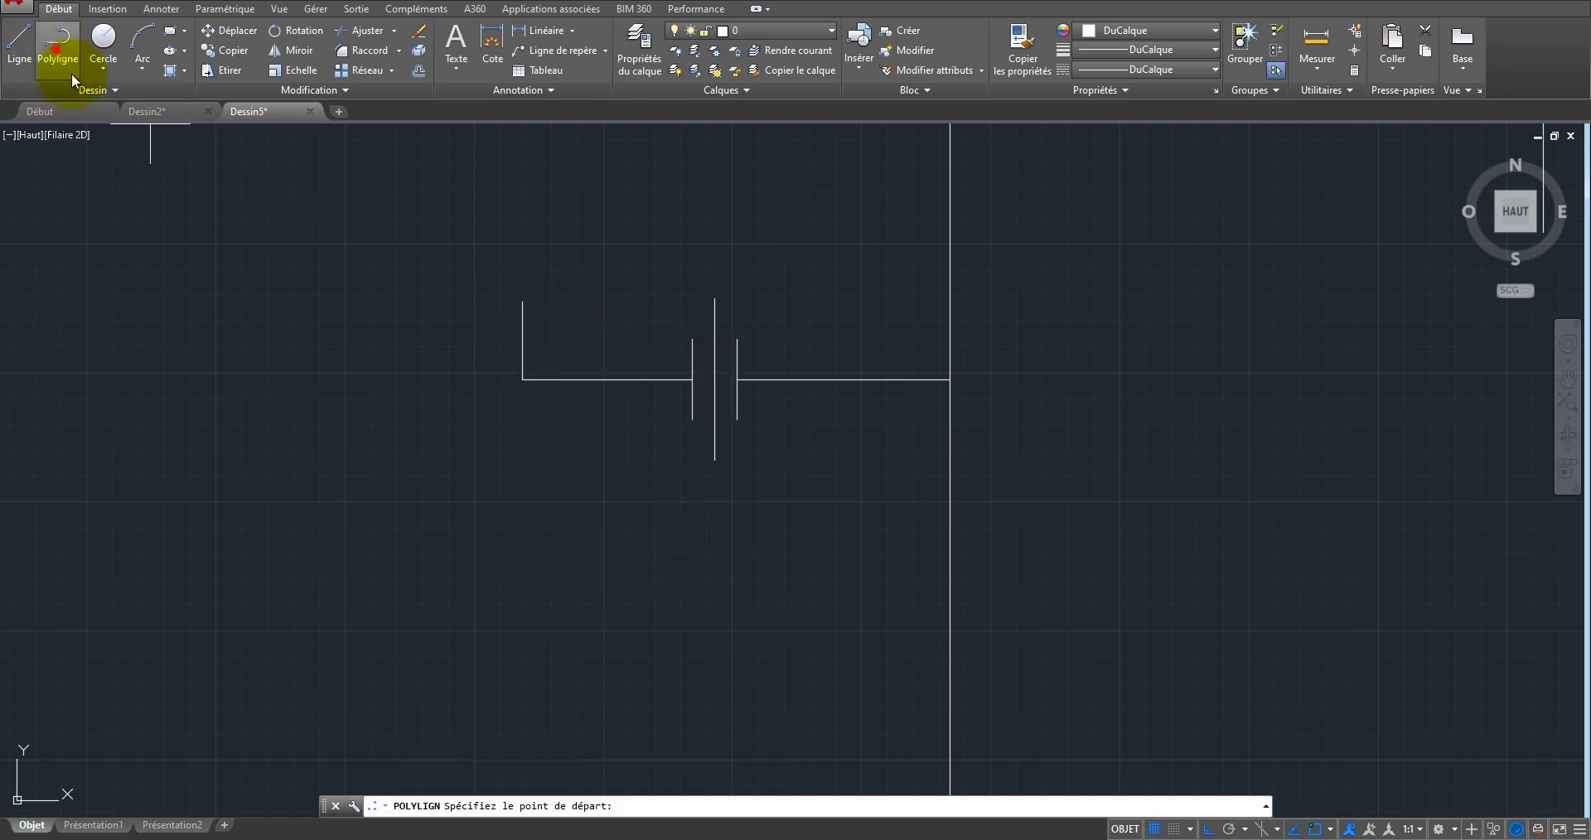
pyautogui.scroll(4, 506, 355)
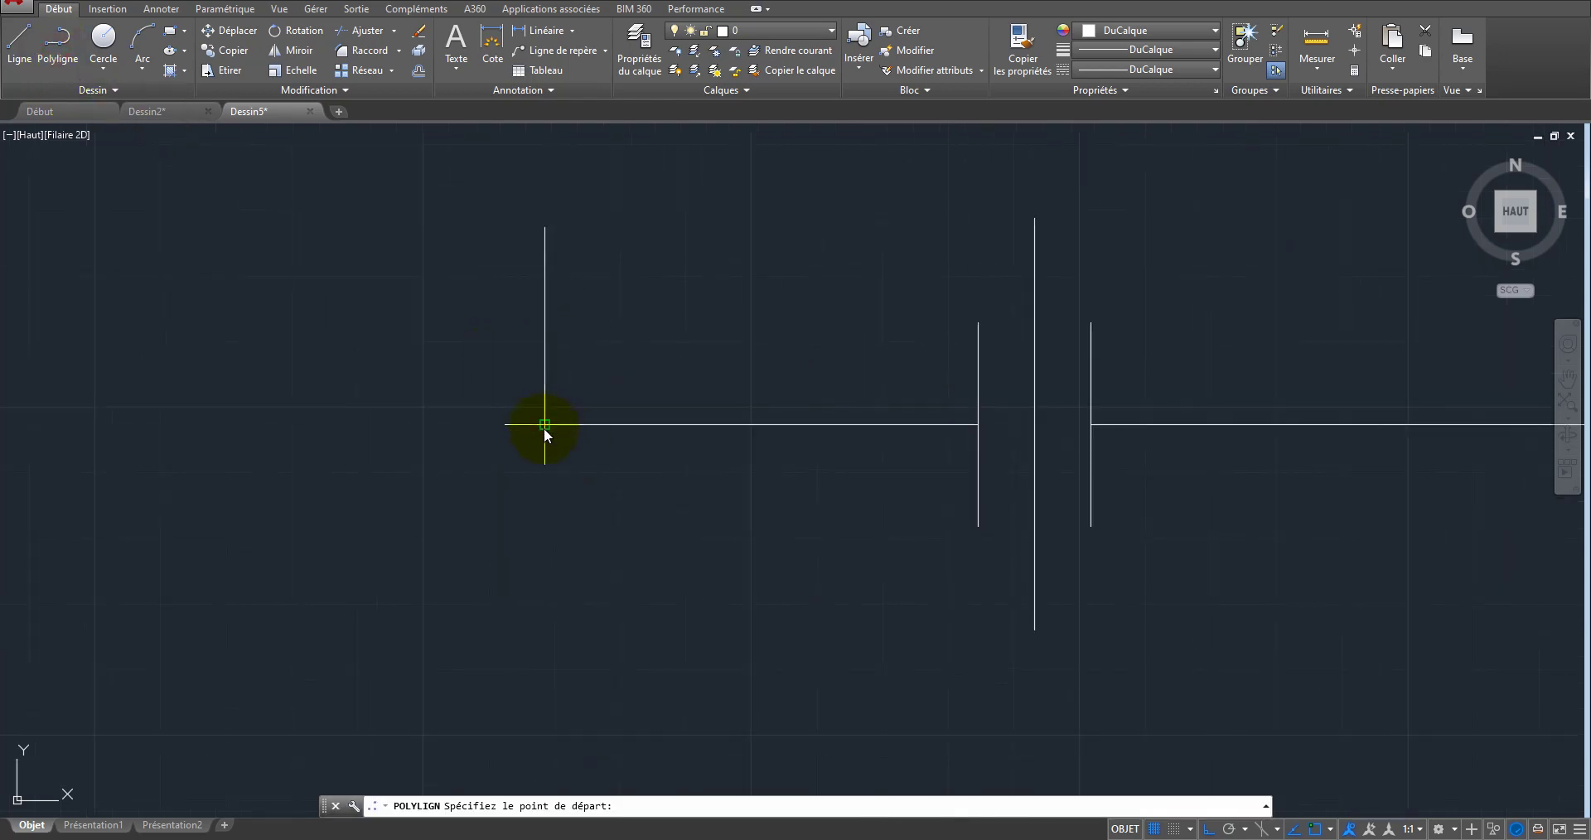
pyautogui.click(495, 429)
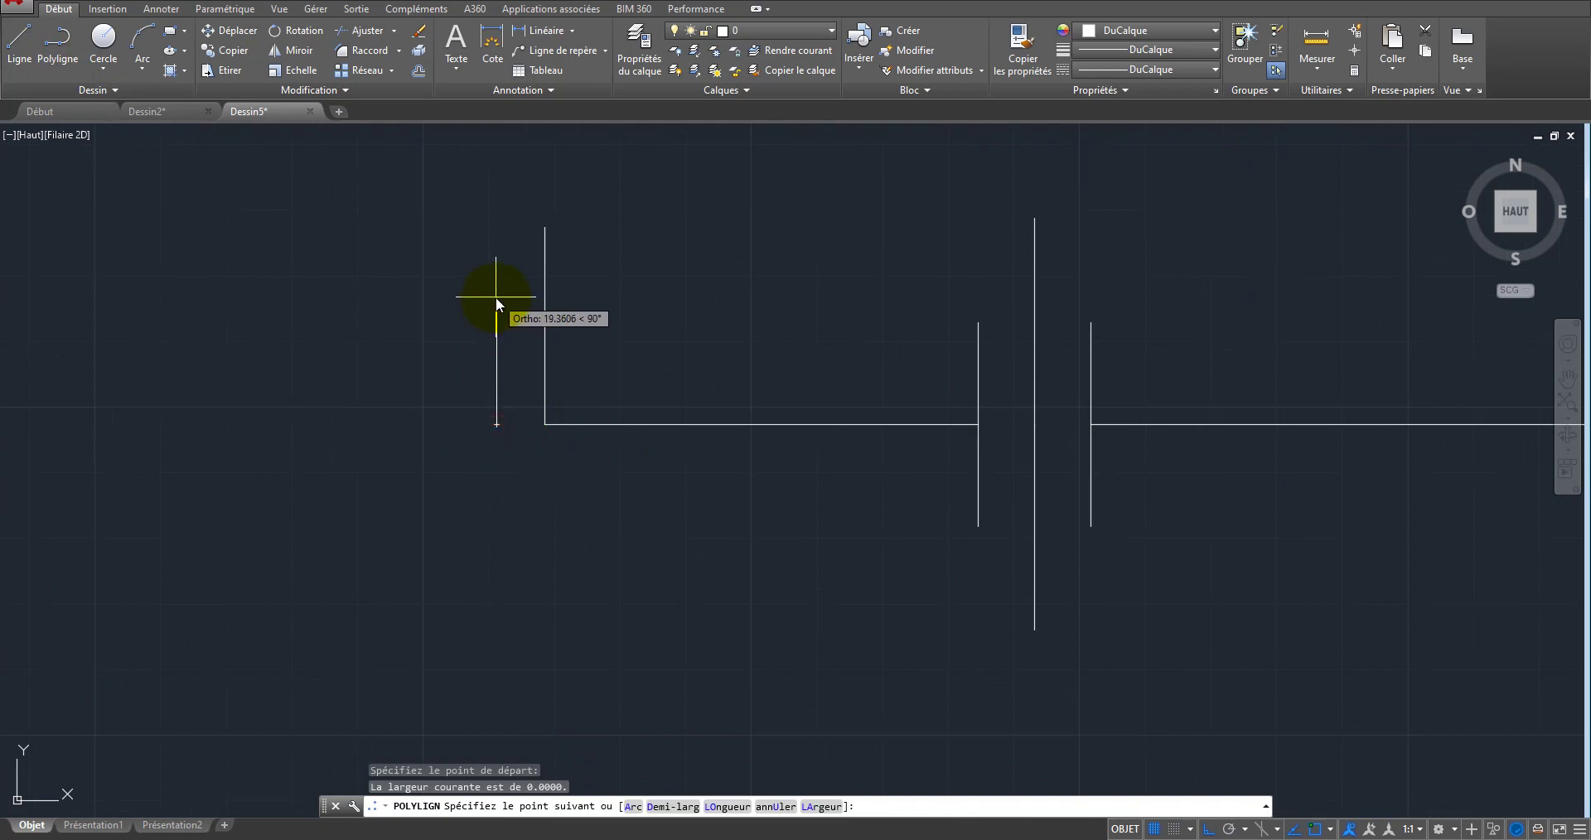
pyautogui.click(495, 296)
pyautogui.rightClick(495, 297)
pyautogui.click(527, 310)
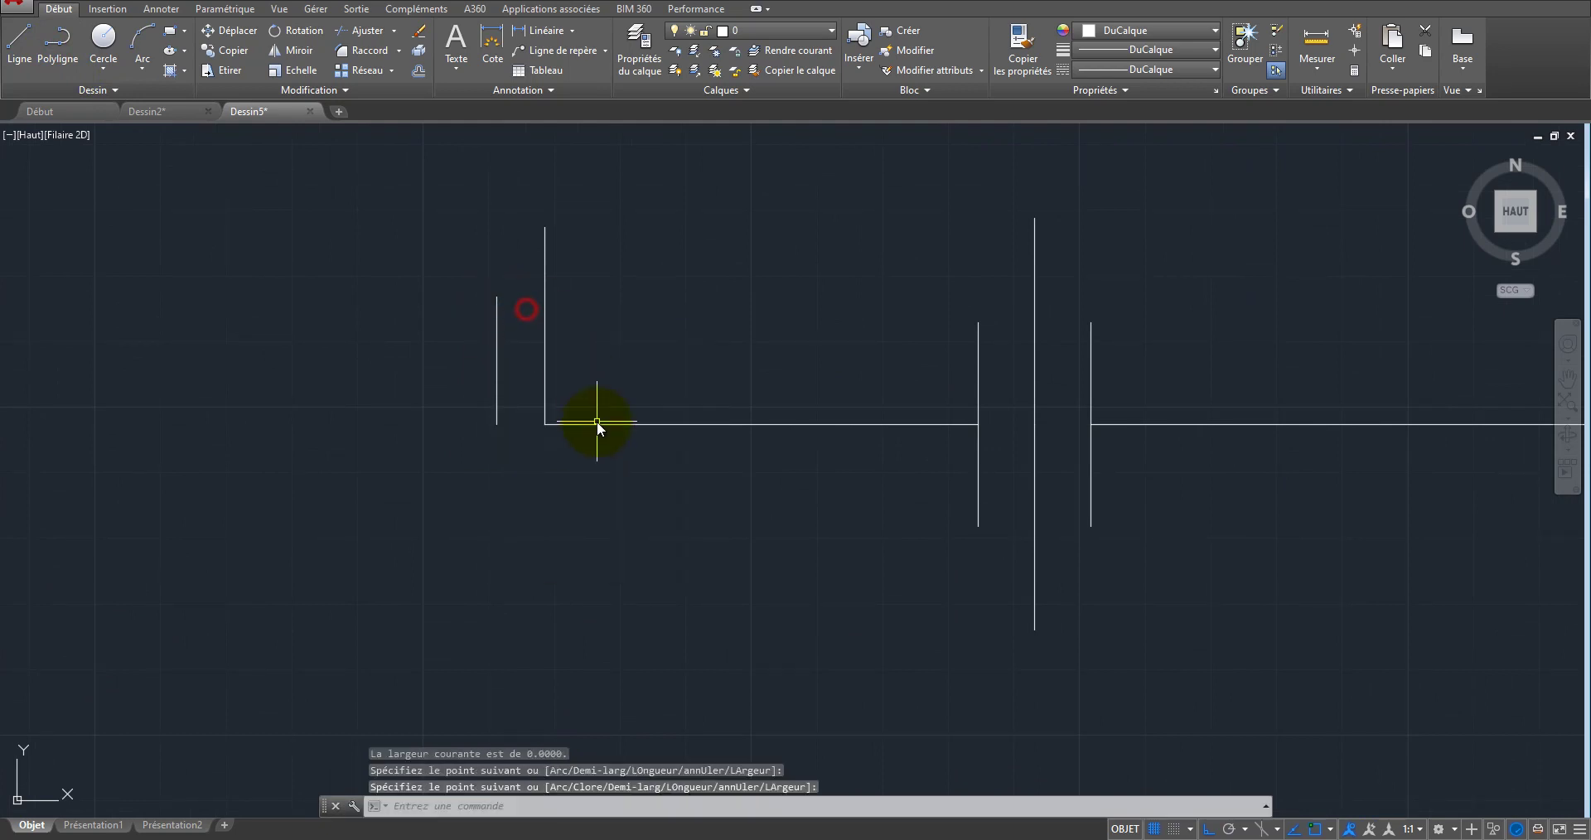
# Step: Draw a third, shortest vertical polyline further left, starting level with the branch line and going upward
pyautogui.press('Return')
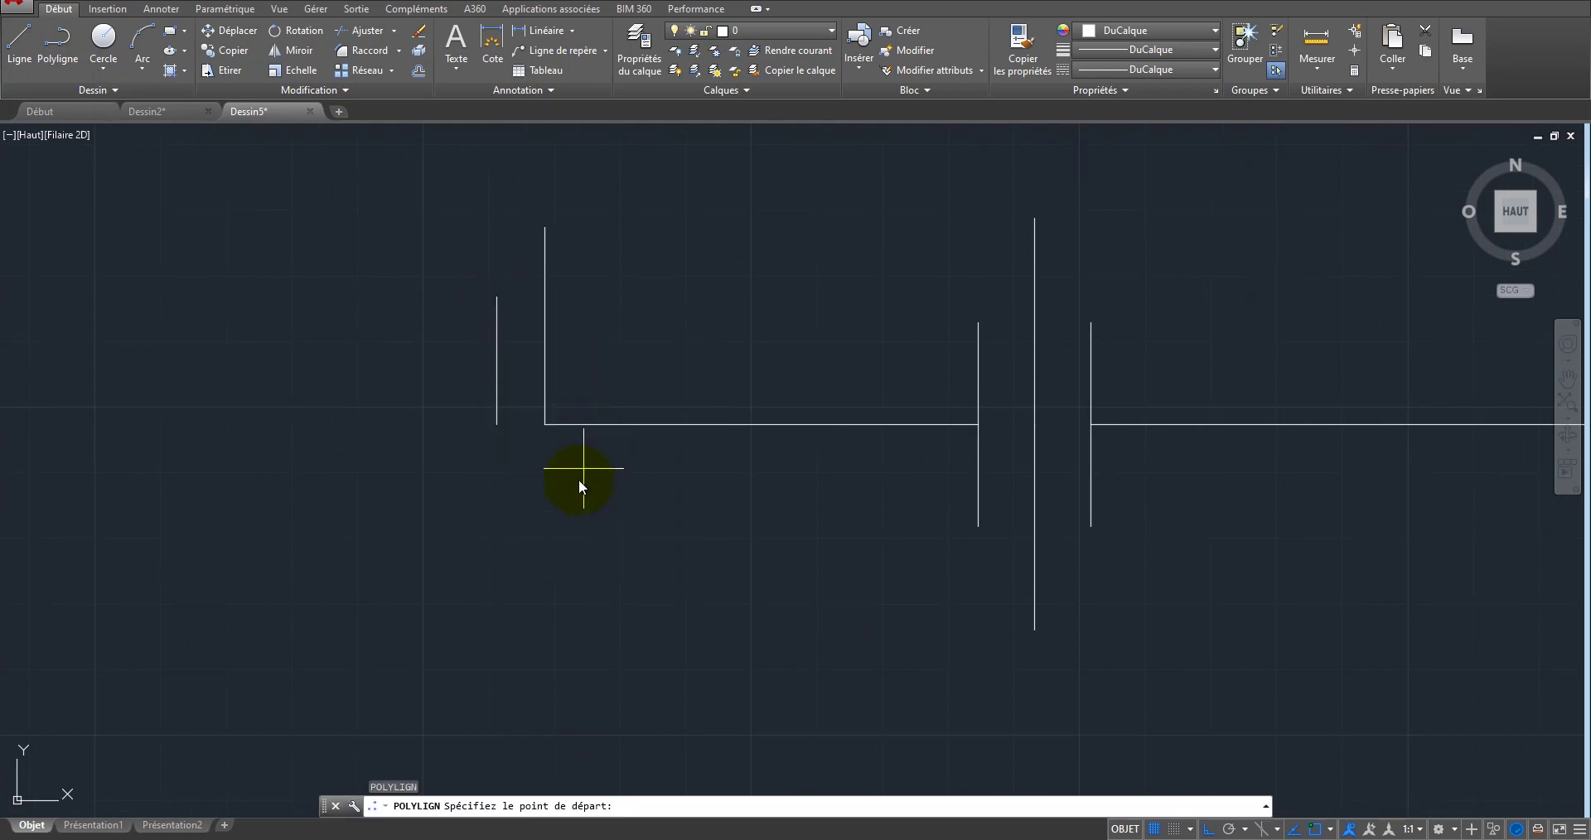
pyautogui.click(435, 425)
pyautogui.click(437, 366)
pyautogui.rightClick(436, 365)
pyautogui.click(489, 377)
# Step: Mirror the three vertical lines about the horizontal axis of the branch line, keeping the originals
pyautogui.click(595, 291)
pyautogui.click(383, 395)
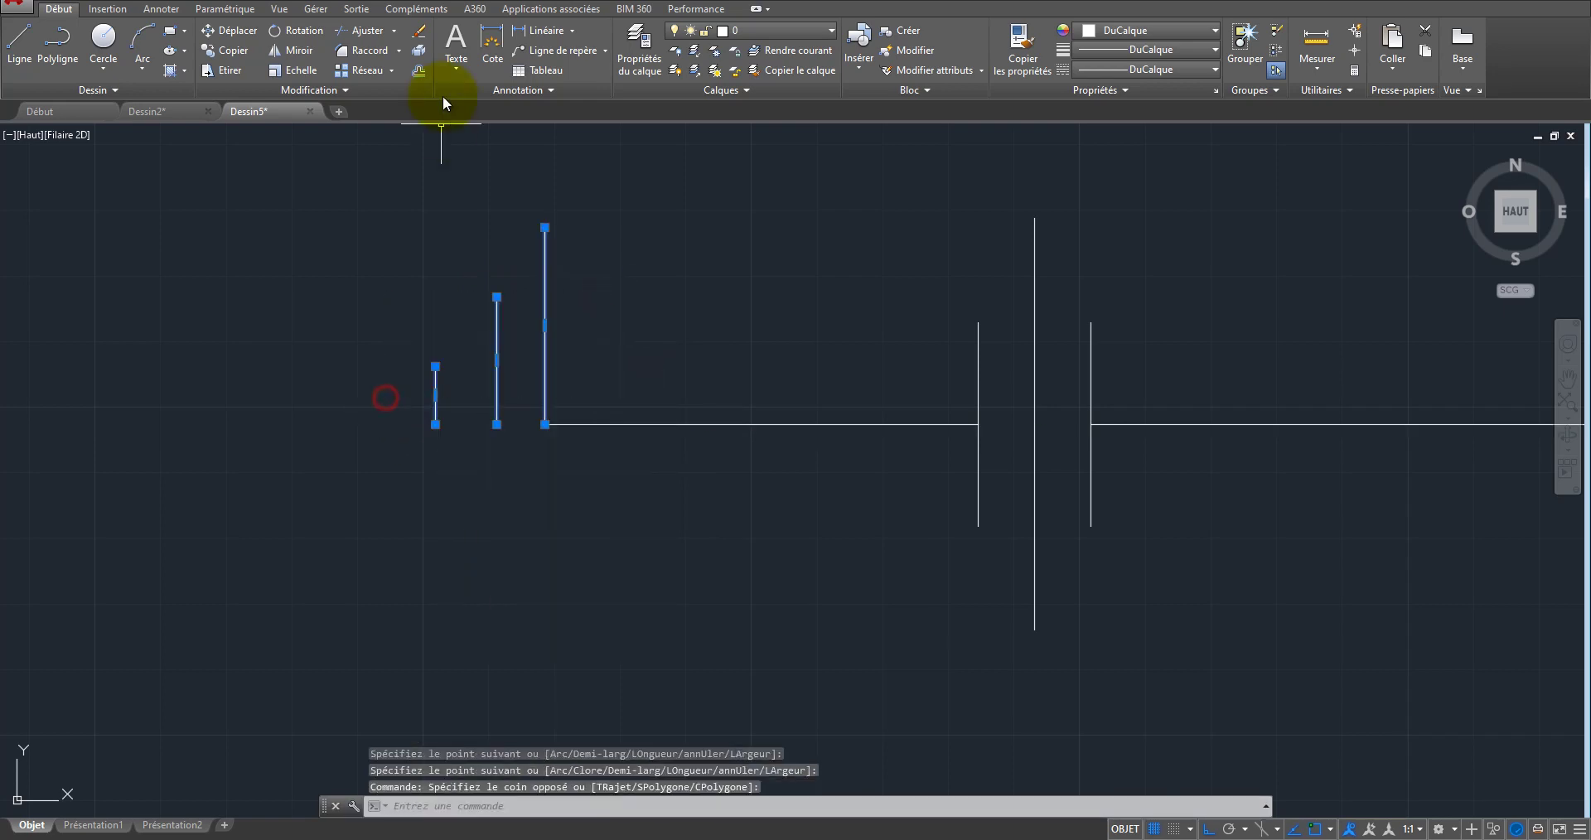
pyautogui.click(296, 53)
pyautogui.click(542, 424)
pyautogui.click(319, 429)
pyautogui.rightClick(308, 426)
pyautogui.click(349, 439)
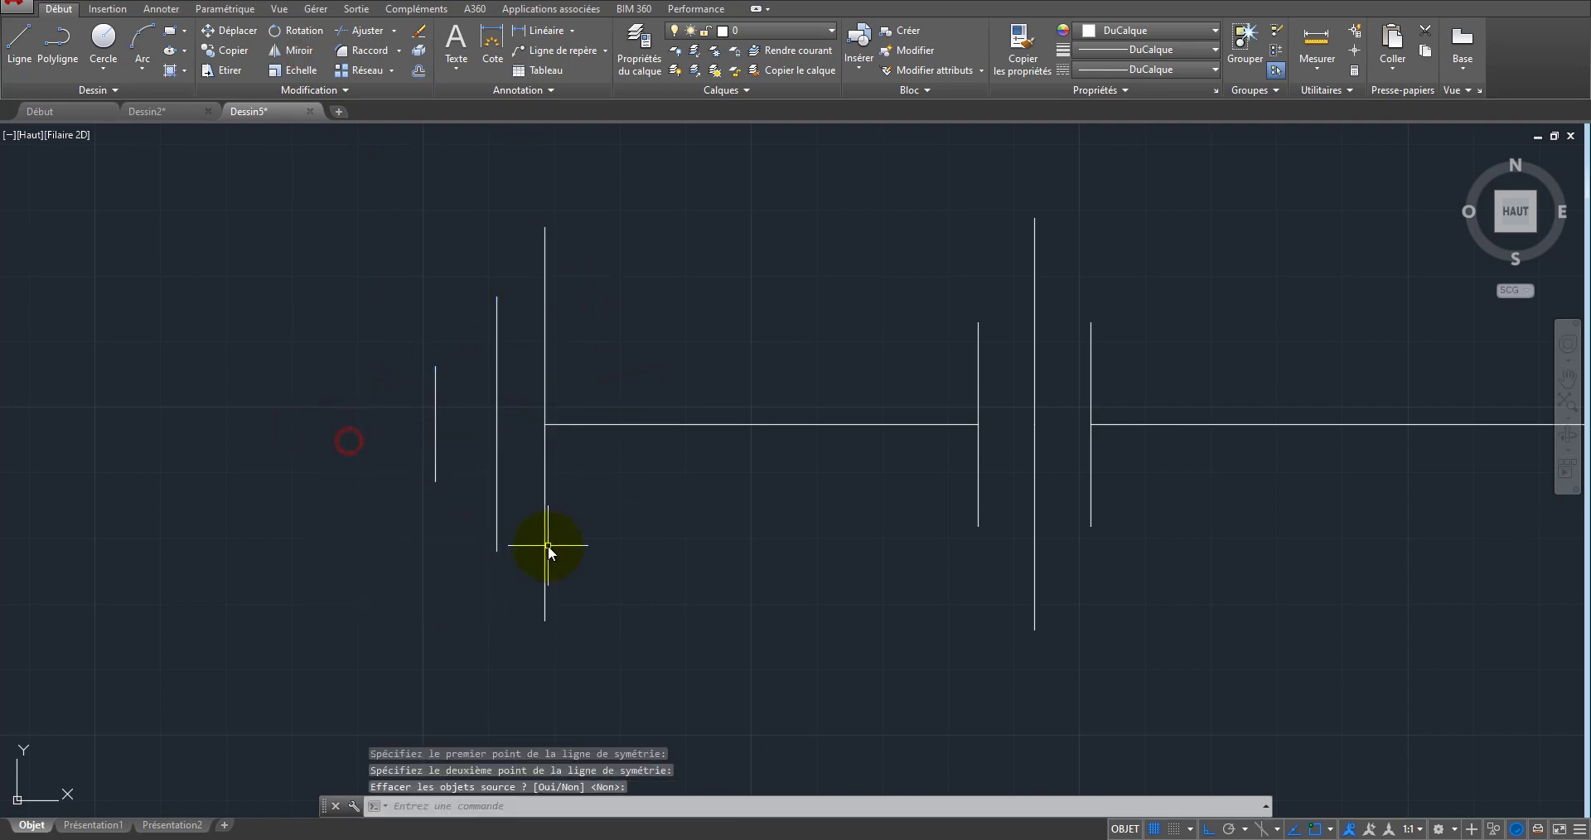
# Step: Start a polyline with a short vertical stem downward from the midpoint of the line between the earth and plate symbols
pyautogui.scroll(-3, 548, 547)
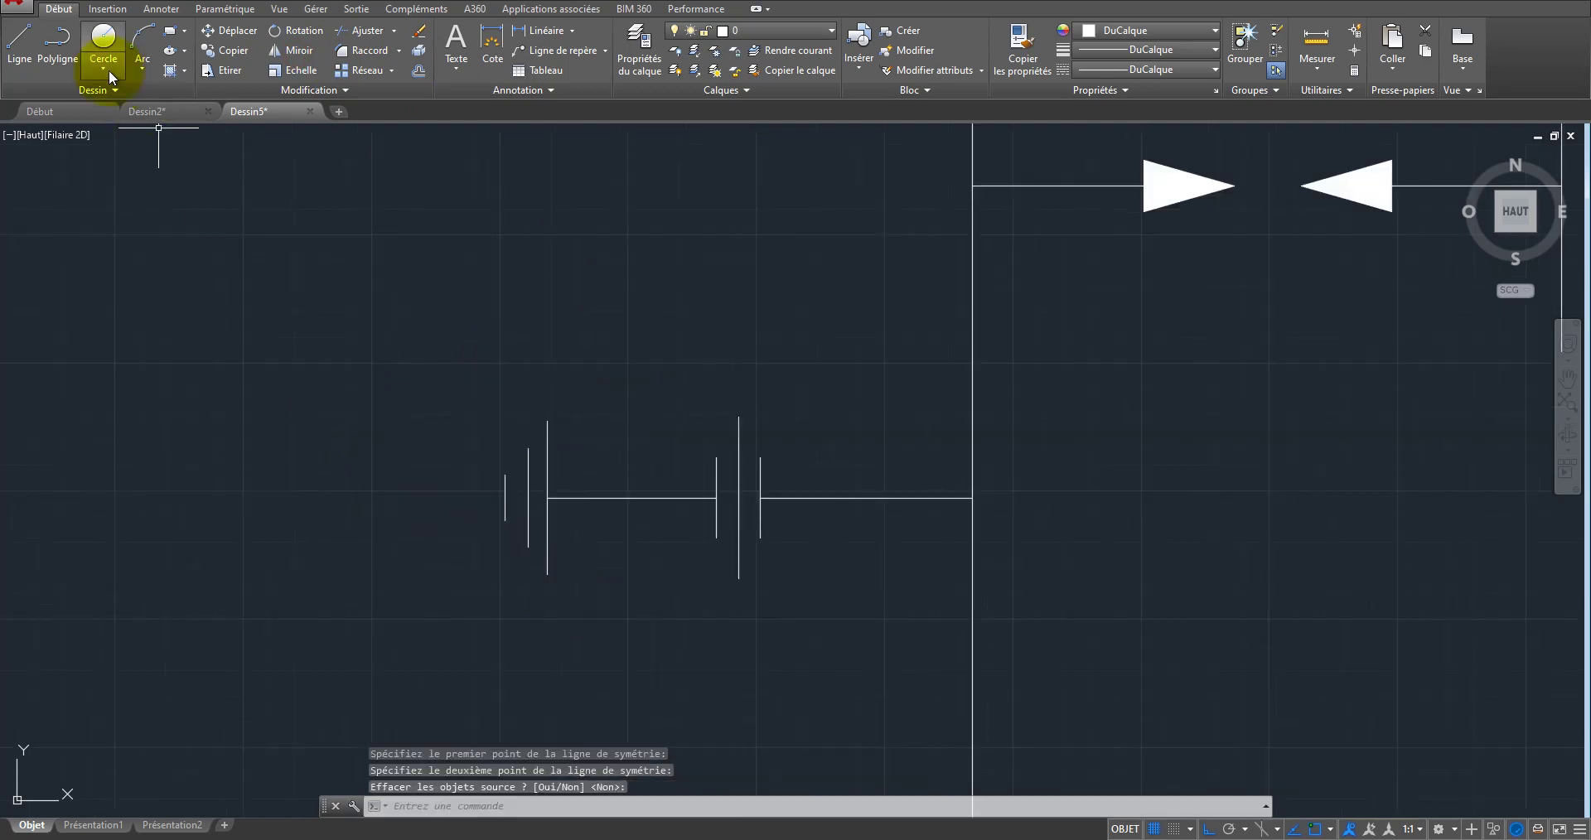
pyautogui.click(57, 43)
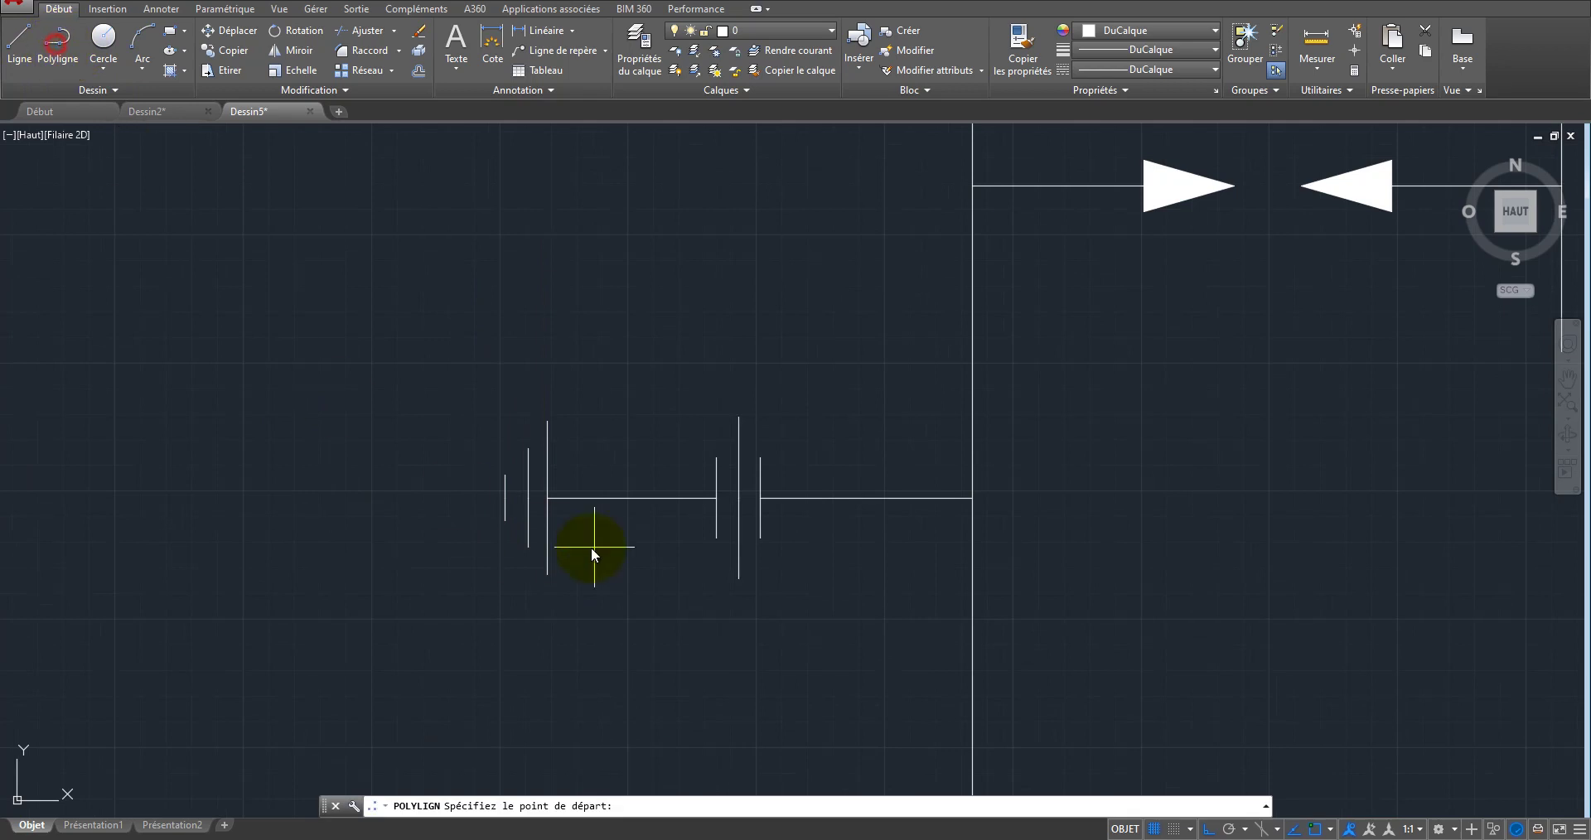
pyautogui.click(632, 498)
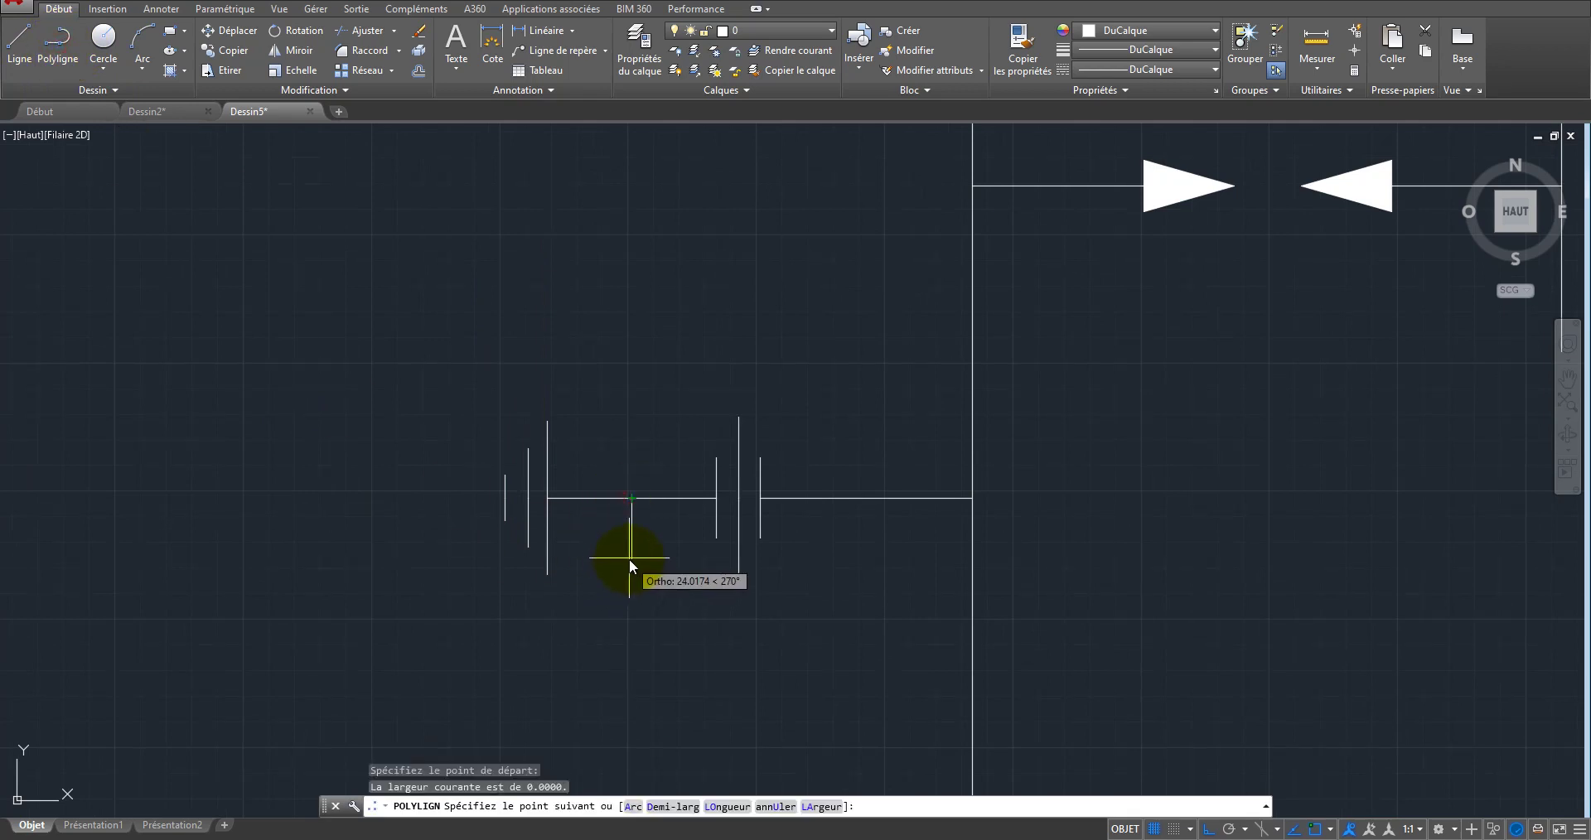
pyautogui.click(633, 538)
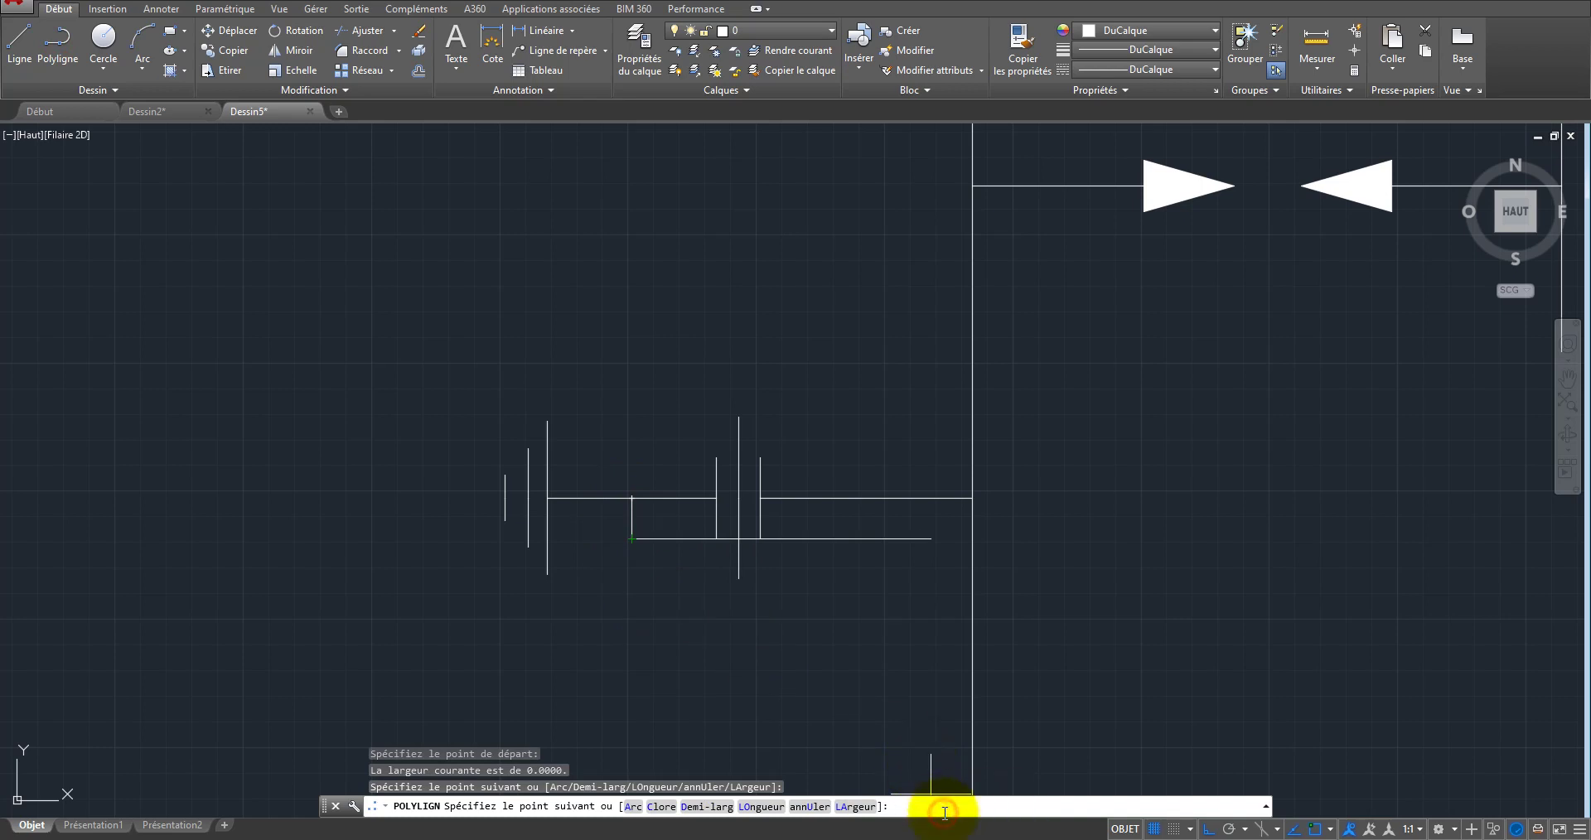
# Step: Continue the stem with a downward arrowhead tapering from width 20 to 0, and end the polyline
pyautogui.write('LA')
pyautogui.press('Return')
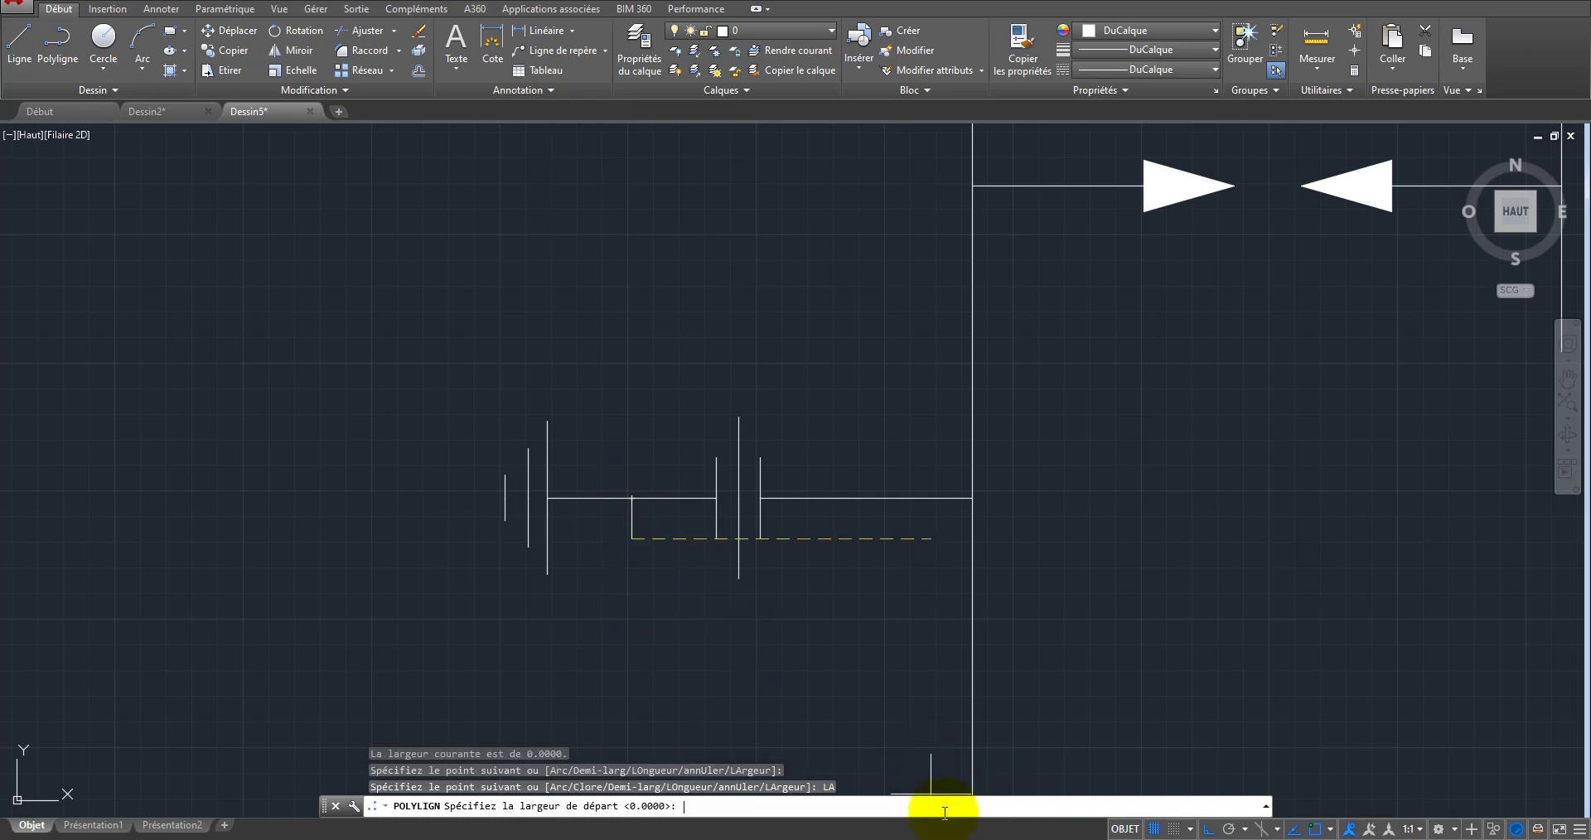
pyautogui.write('20')
pyautogui.press('Return')
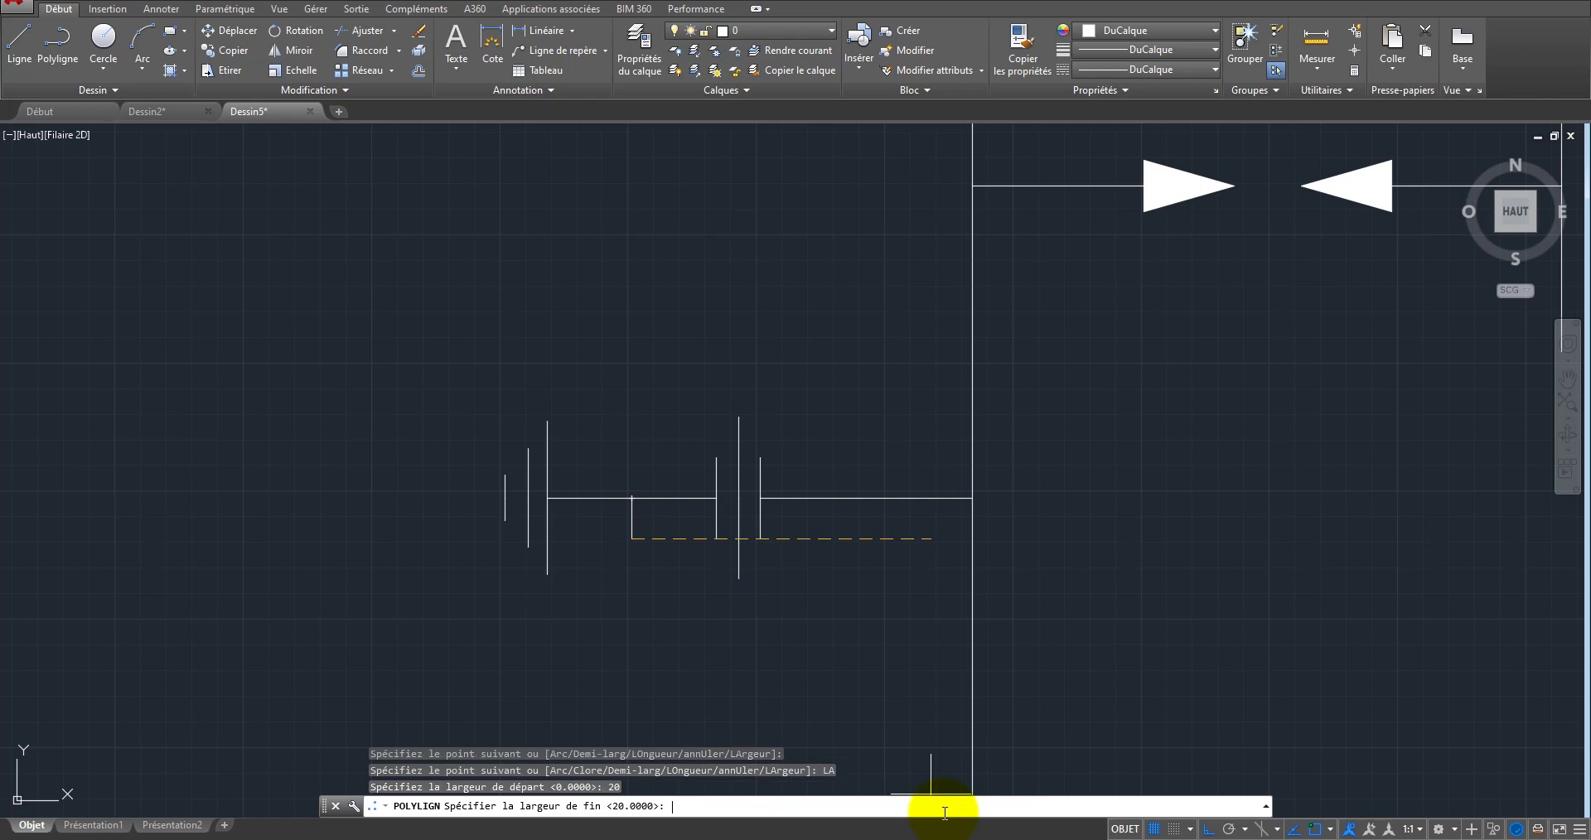
pyautogui.write('0')
pyautogui.press('Return')
pyautogui.scroll(6, 634, 580)
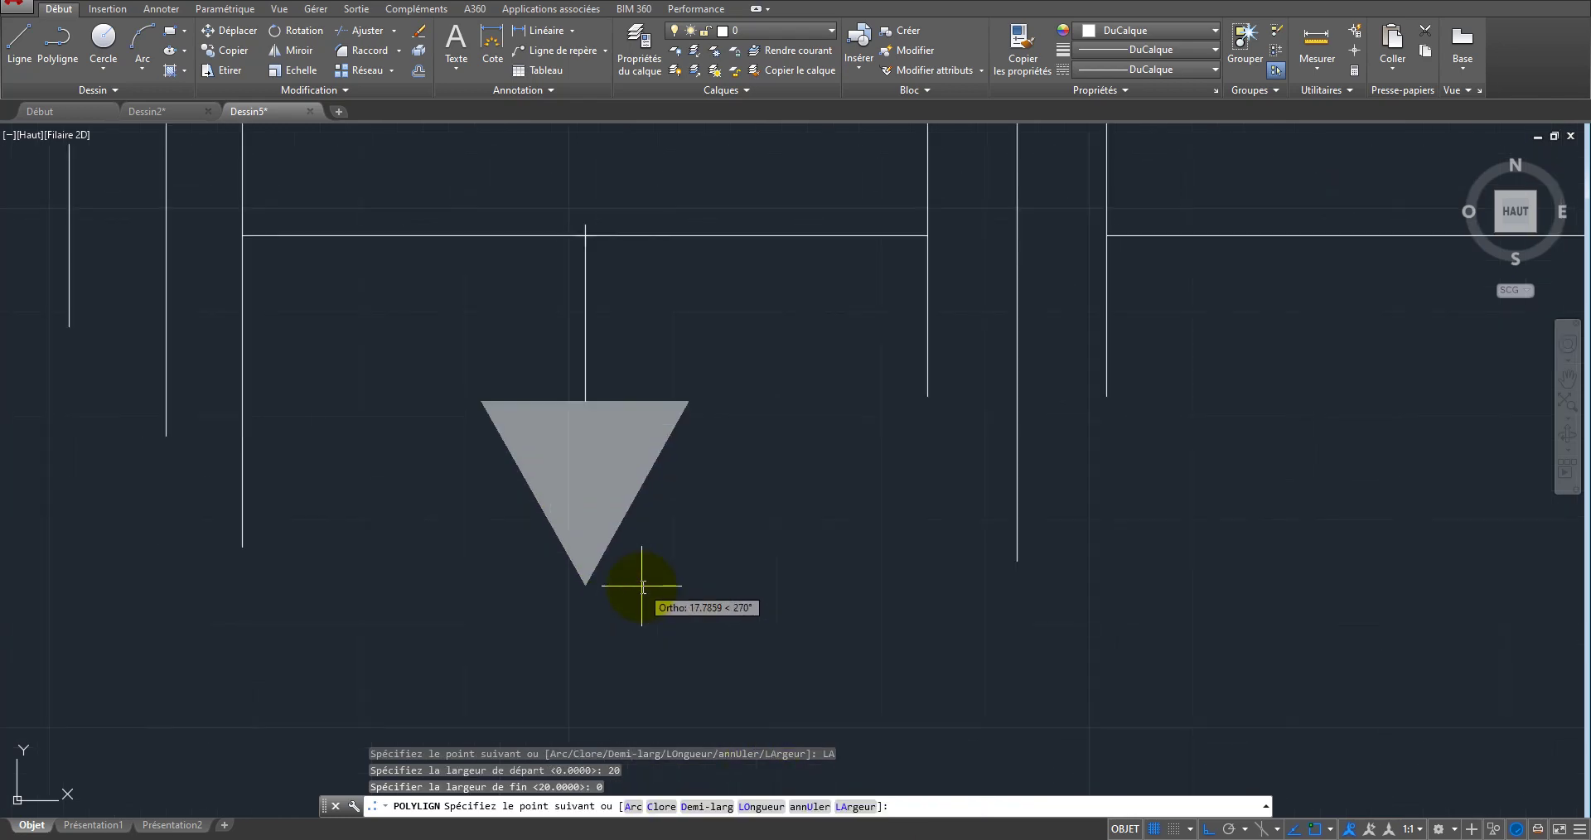
pyautogui.scroll(-4, 593, 654)
pyautogui.click(580, 634)
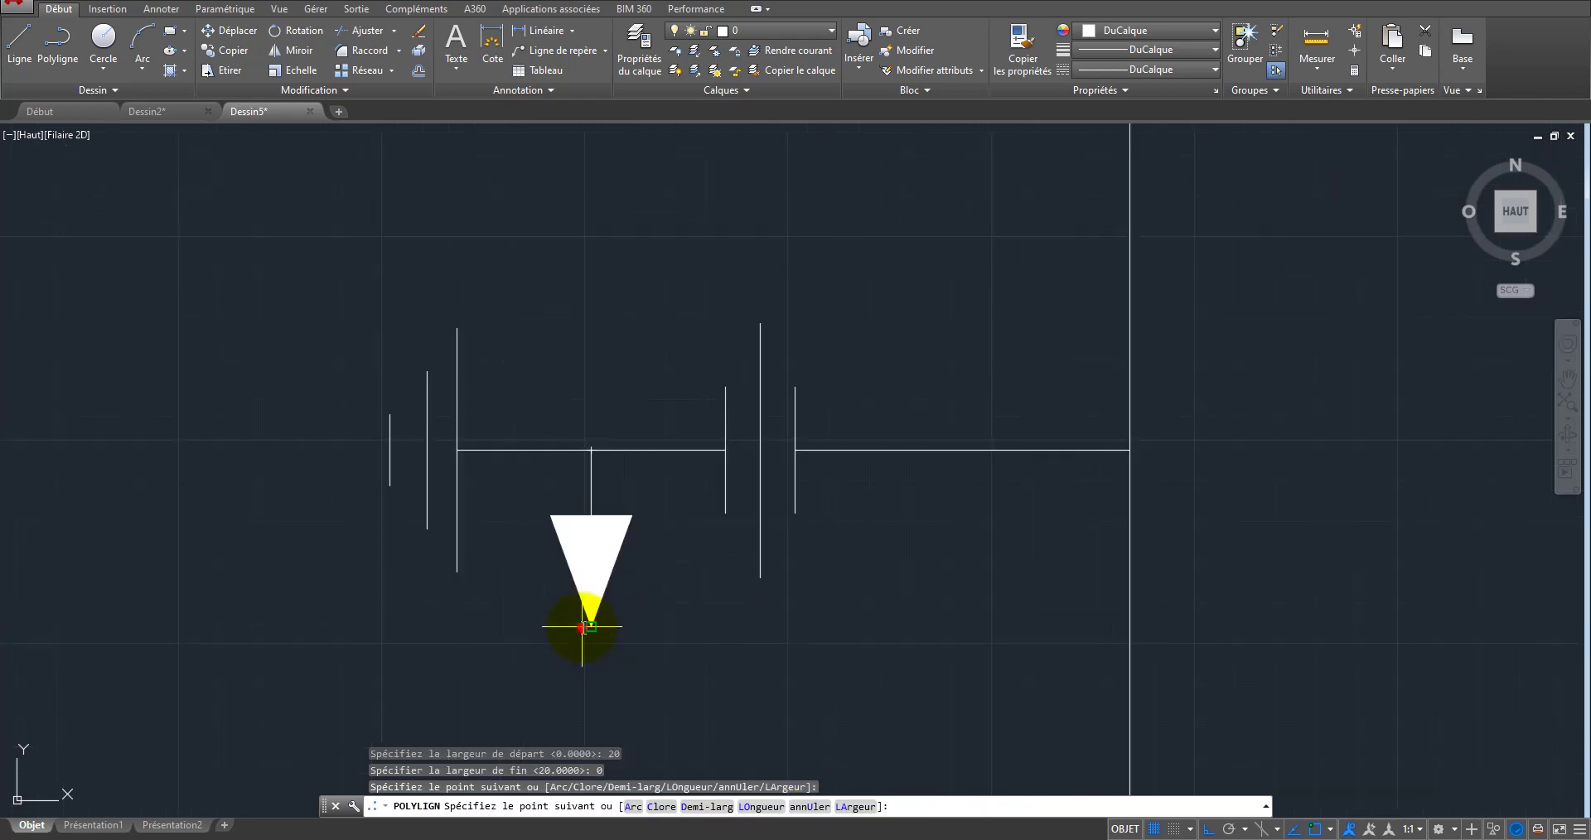
pyautogui.scroll(-6, 619, 563)
pyautogui.rightClick(667, 598)
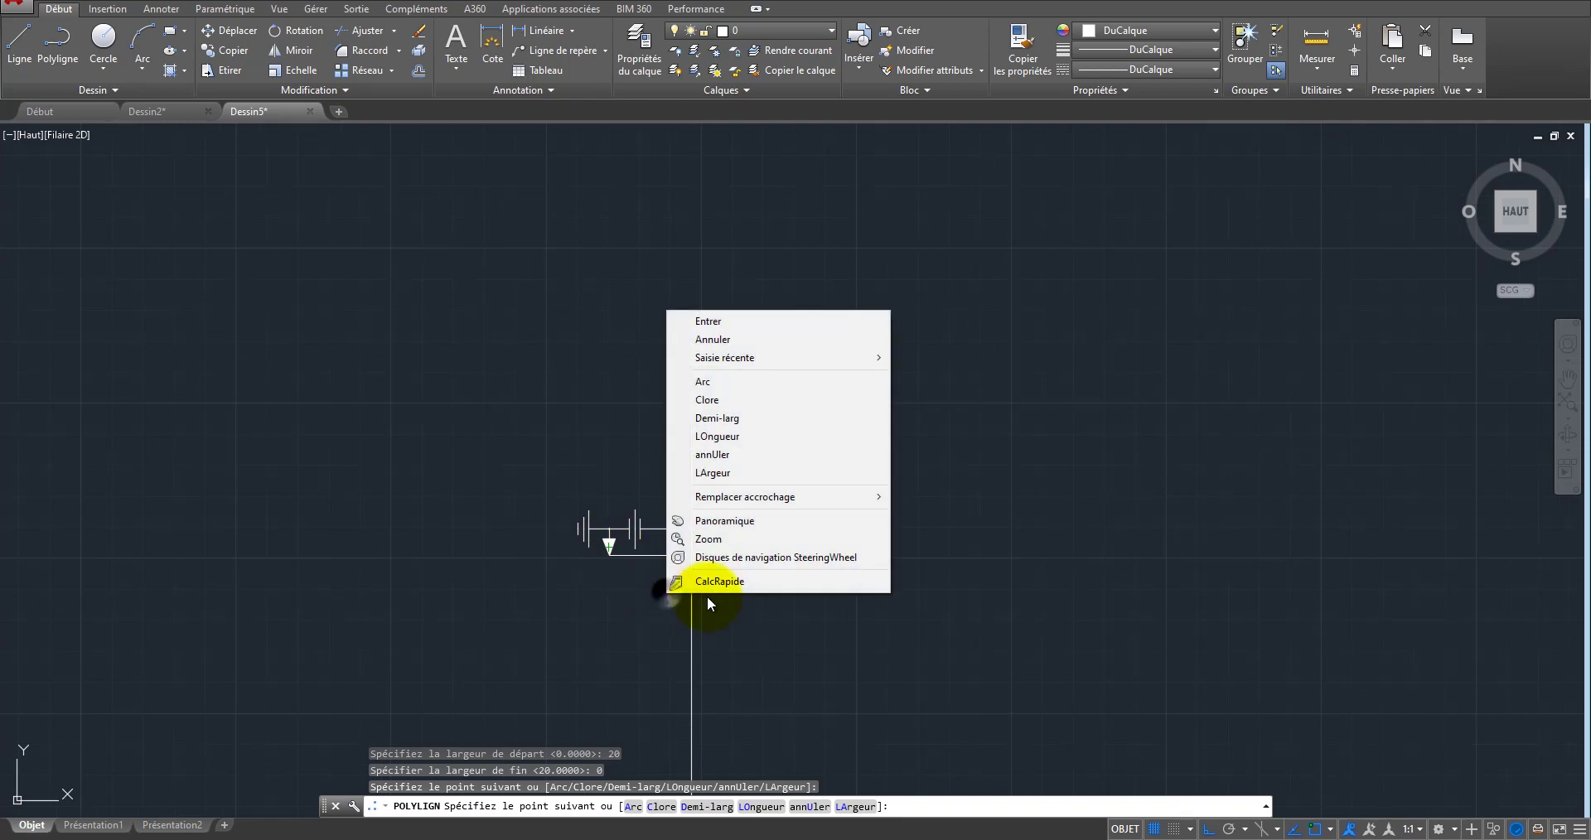
pyautogui.click(723, 320)
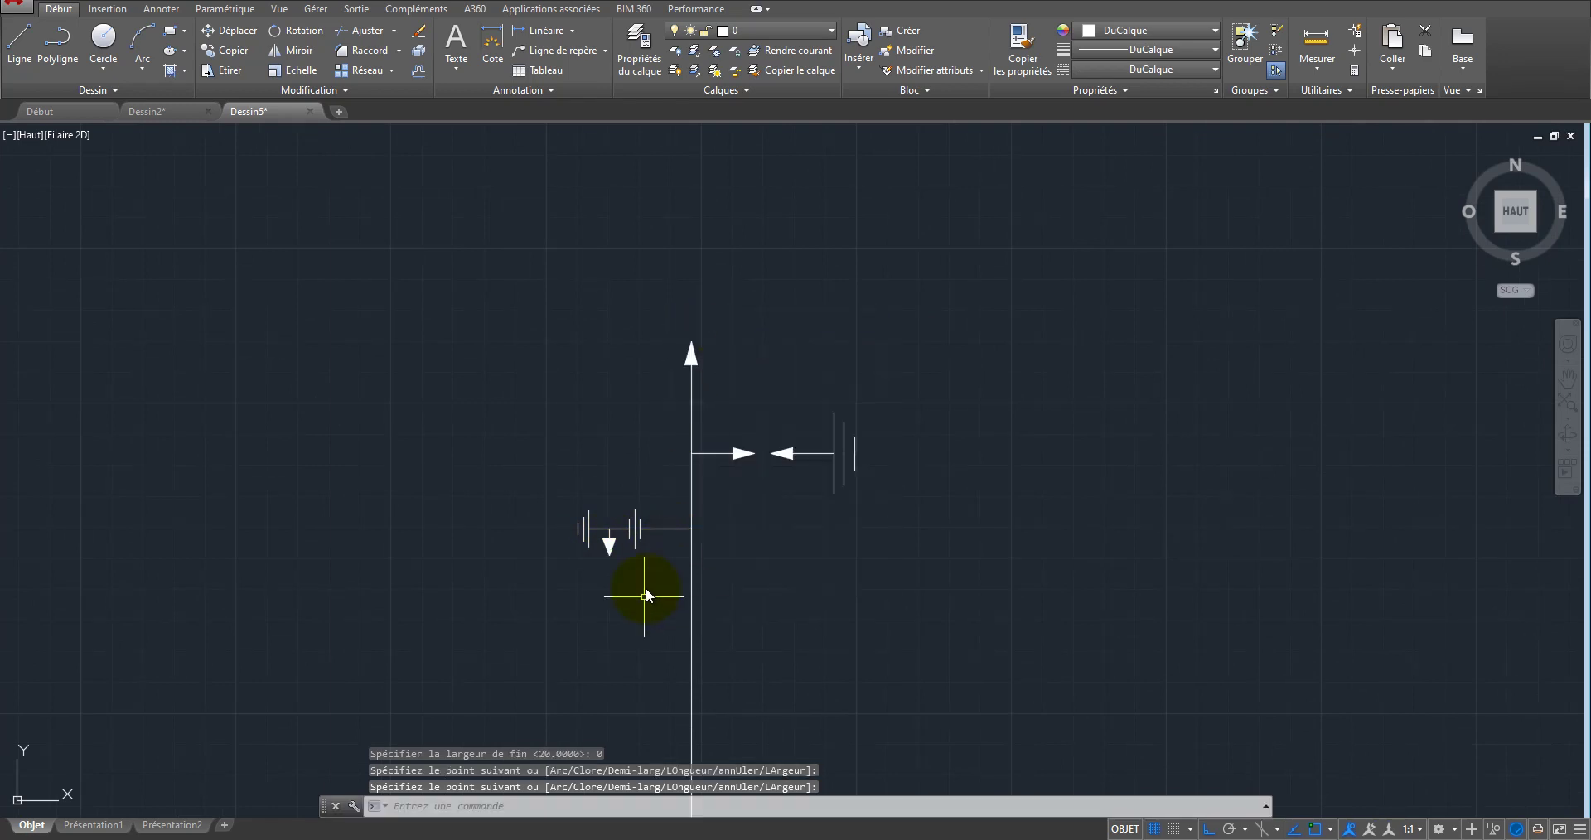
# Step: Draw a horizontal polyline about 55 units long in the free area right of the feeder, below the Eclateur block
pyautogui.scroll(-4, 700, 479)
pyautogui.scroll(6, 685, 554)
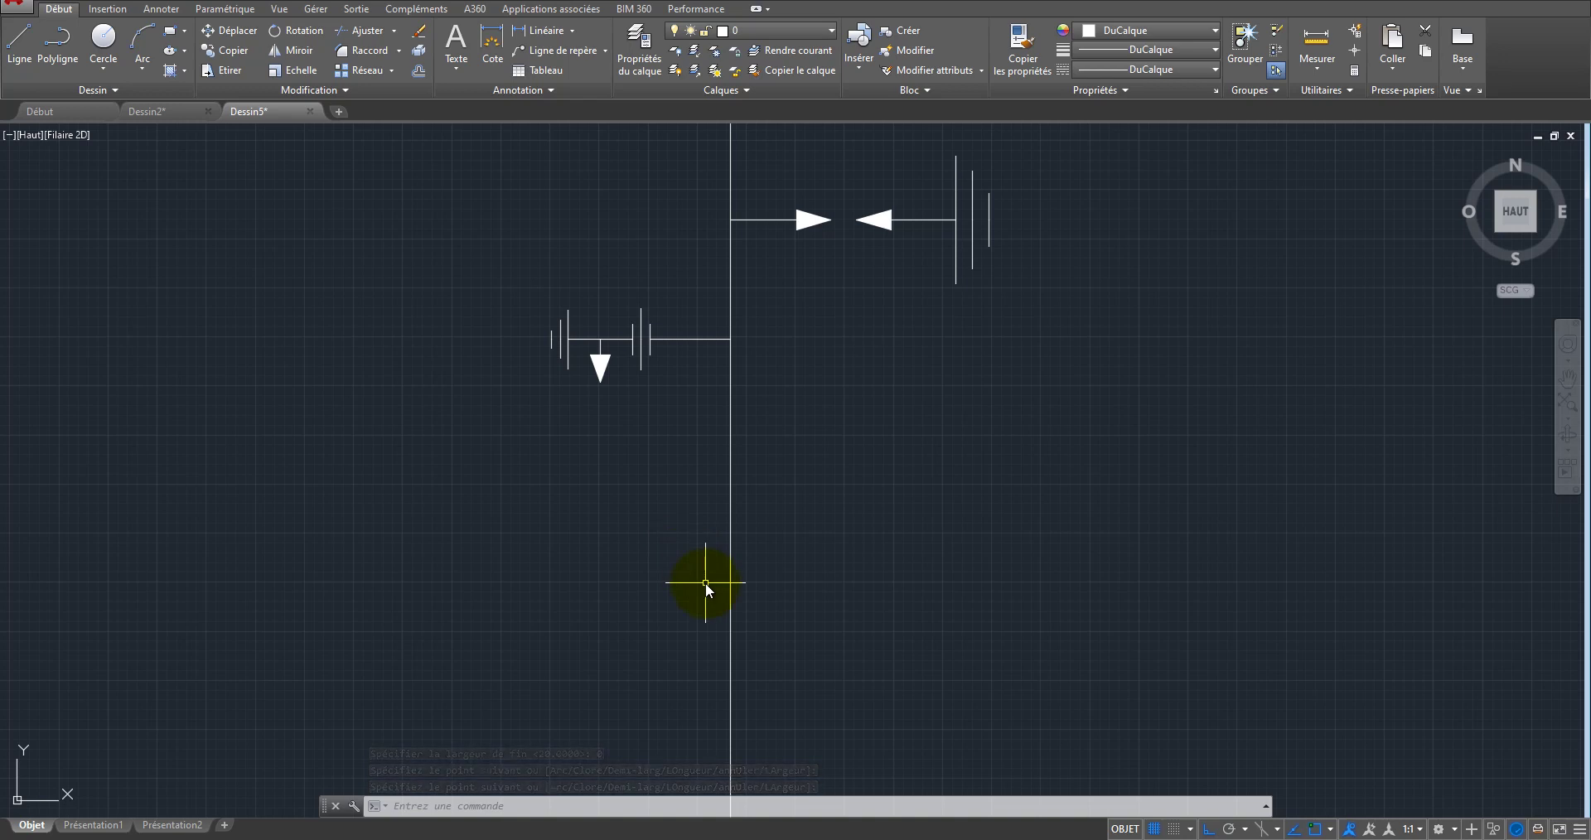
pyautogui.click(56, 43)
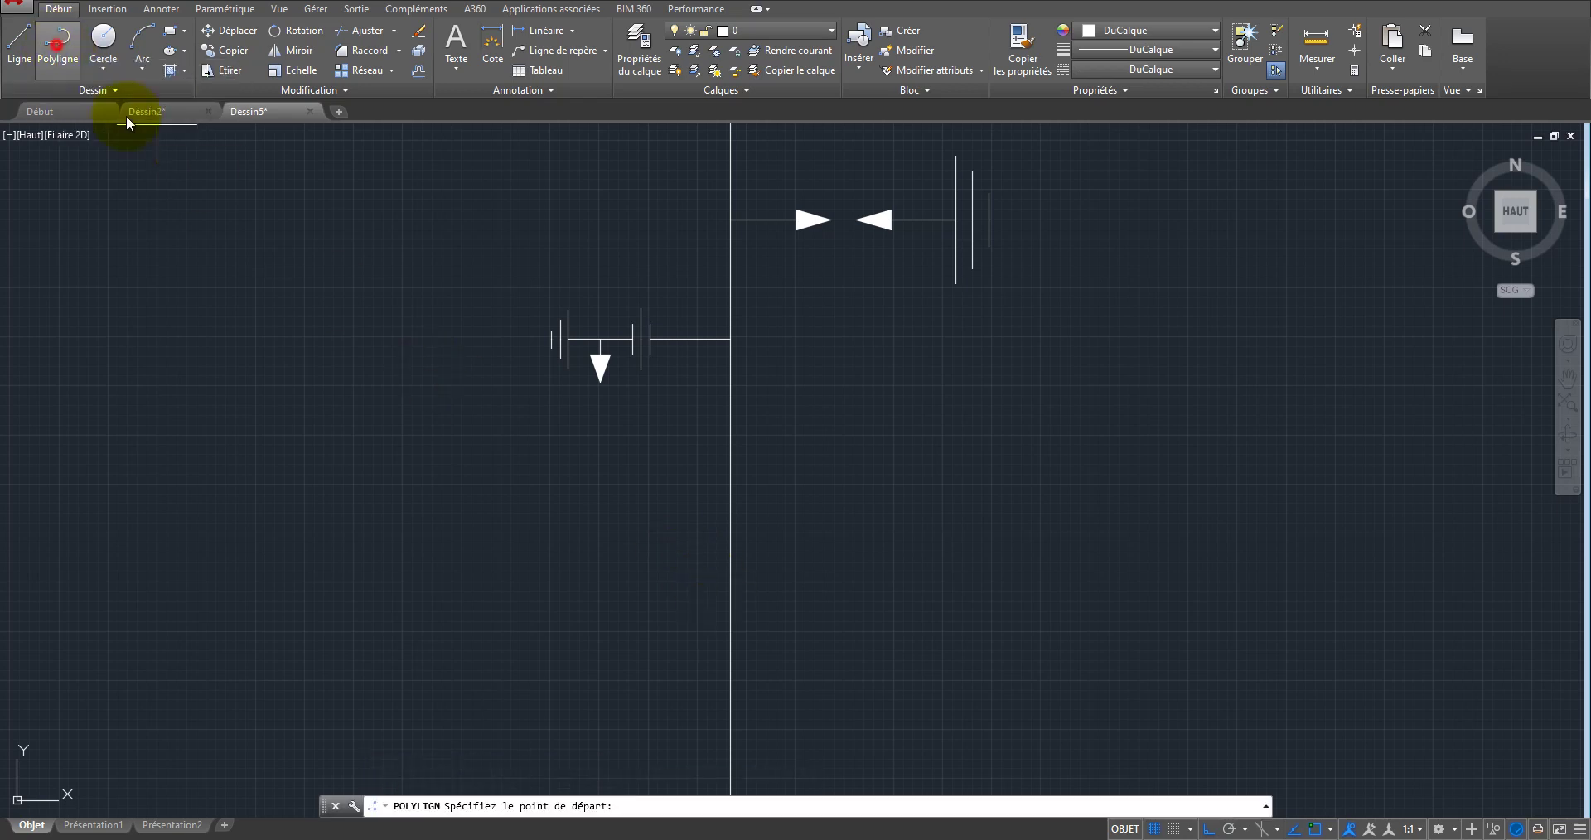
pyautogui.click(852, 444)
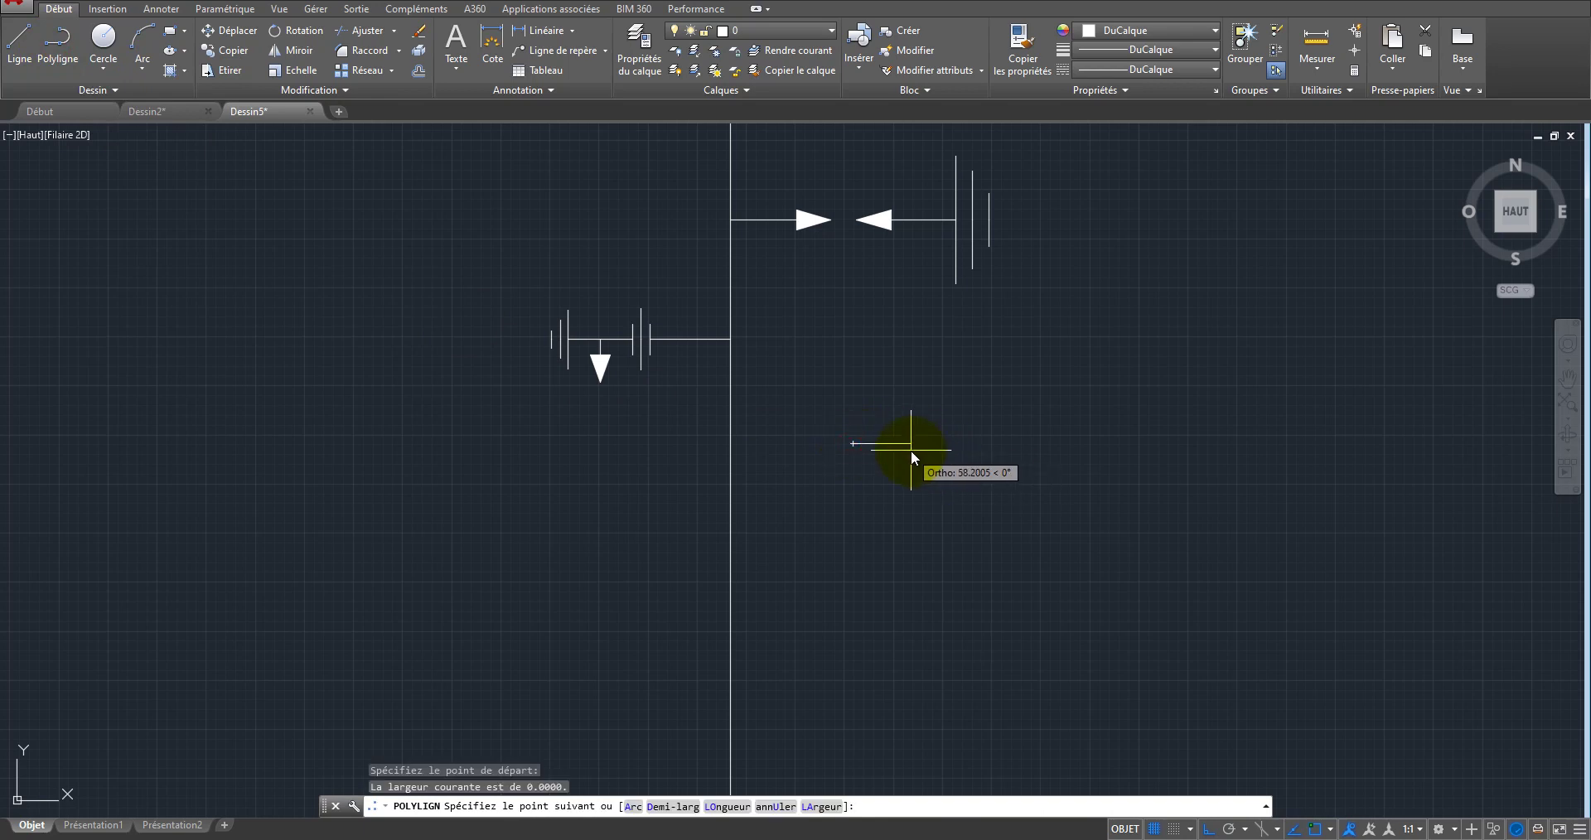
pyautogui.click(907, 447)
pyautogui.rightClick(908, 449)
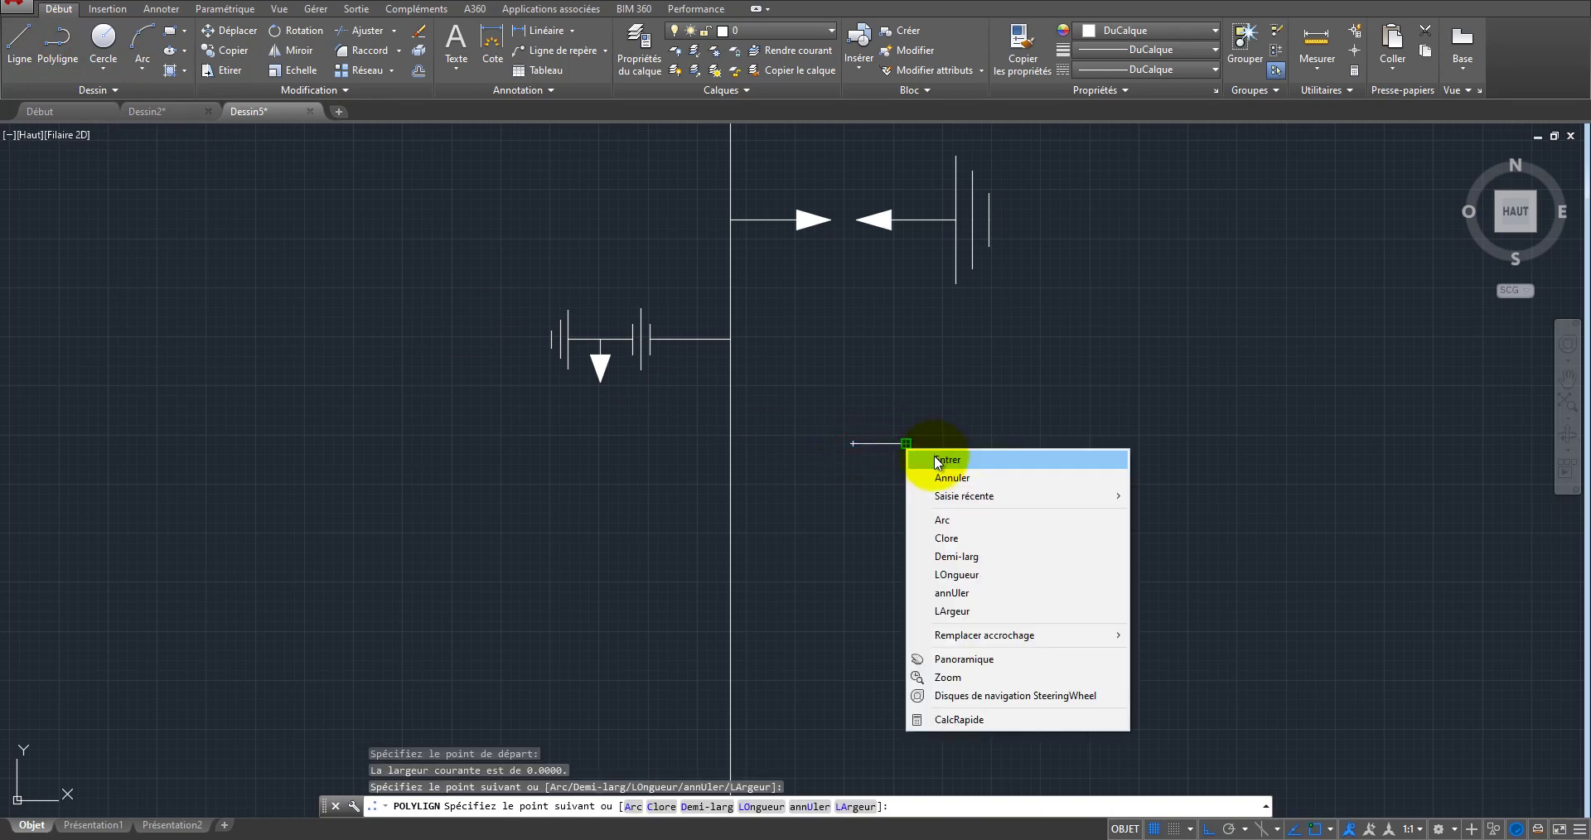
pyautogui.click(937, 462)
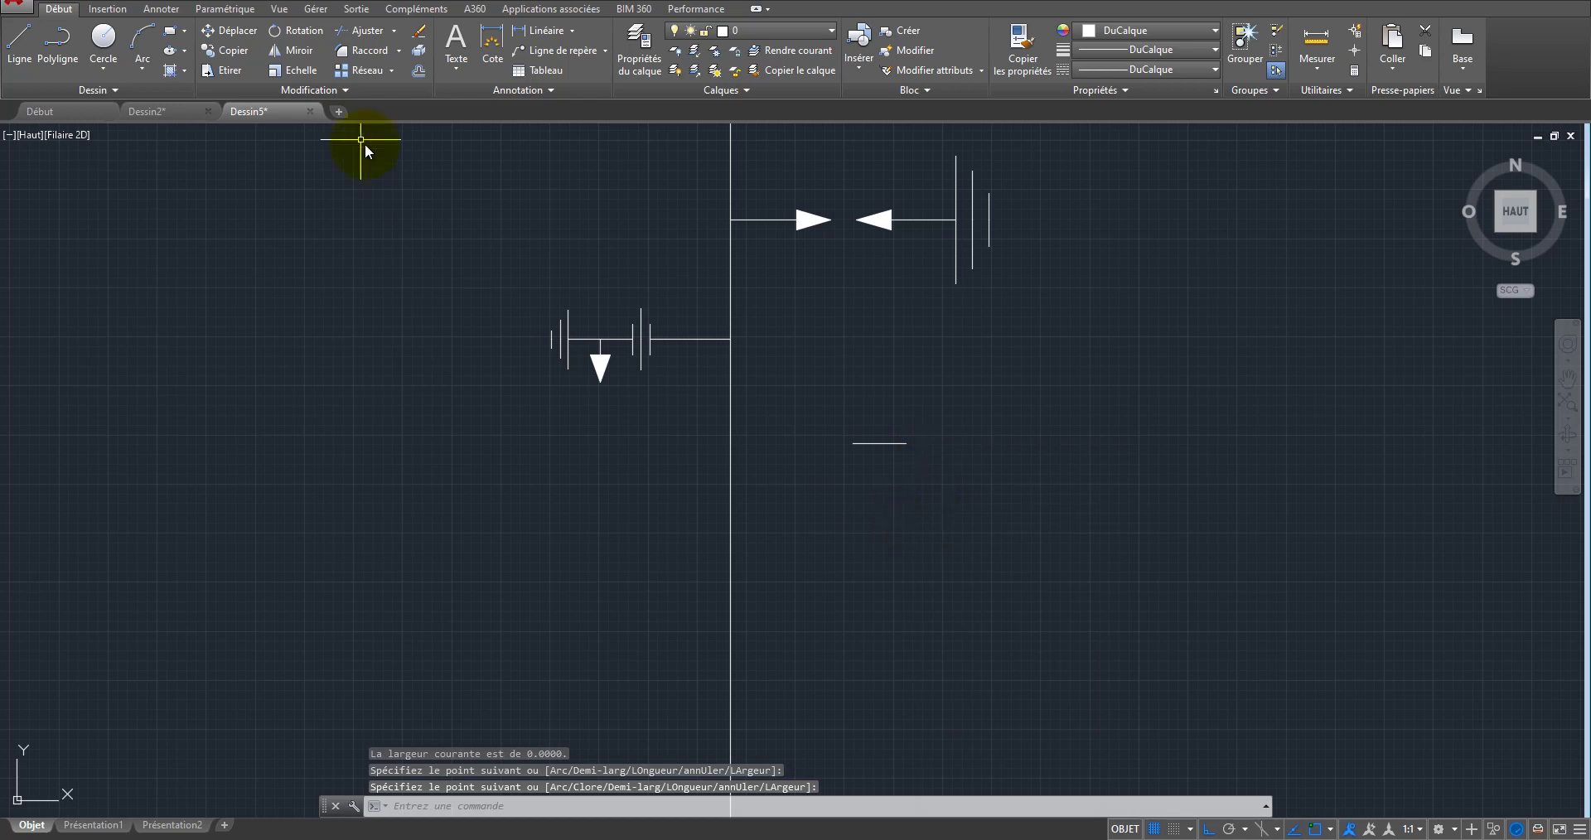
# Step: Draw a start-end-direction arc as a semicircle bulging right, with a vertical chord of about 21 units, right of the new horizontal line
pyautogui.click(142, 67)
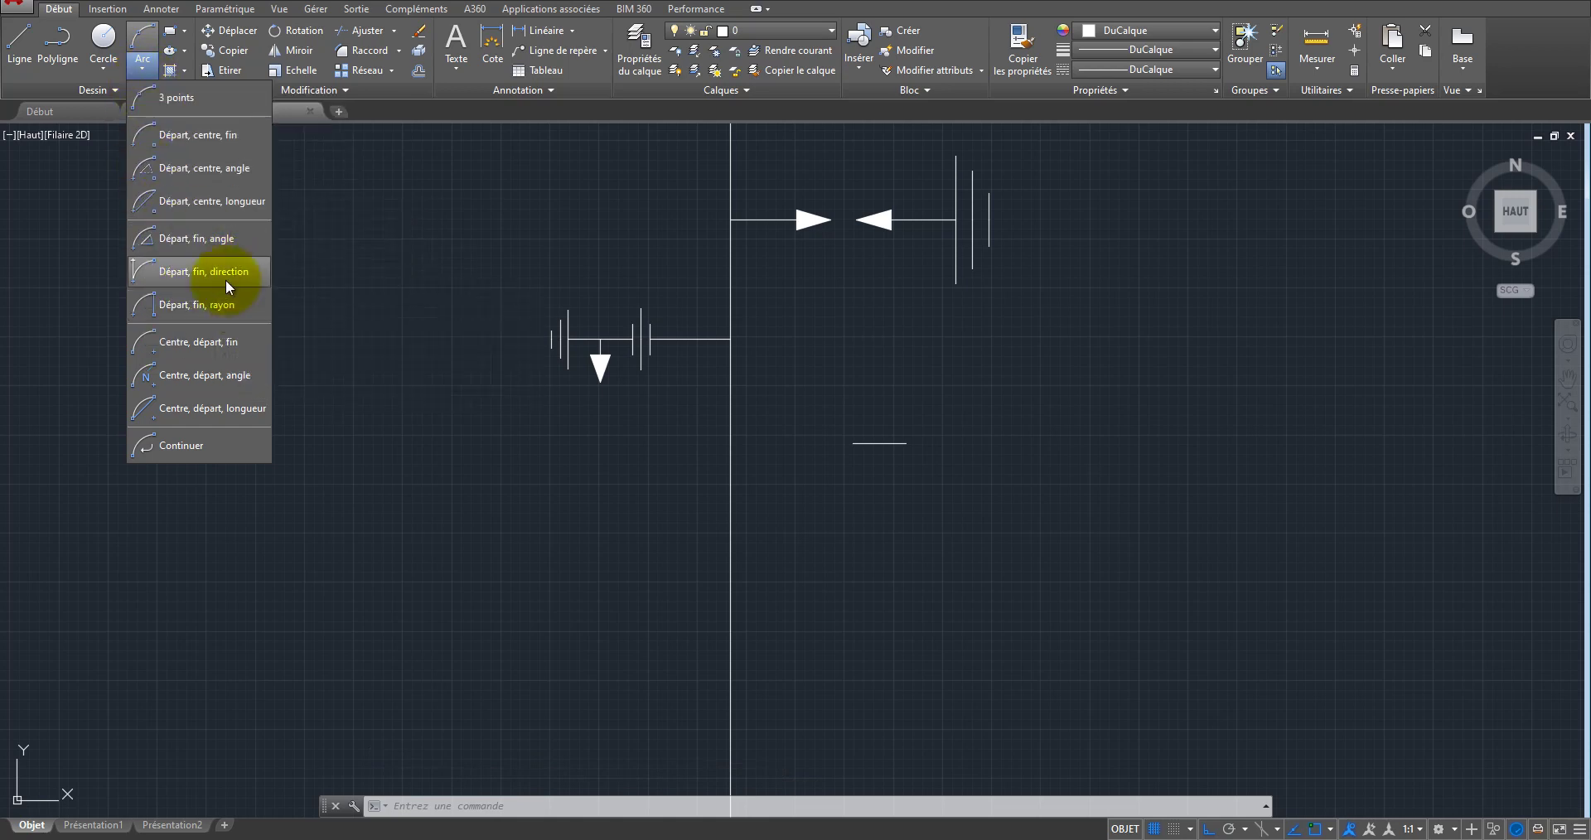
pyautogui.click(199, 267)
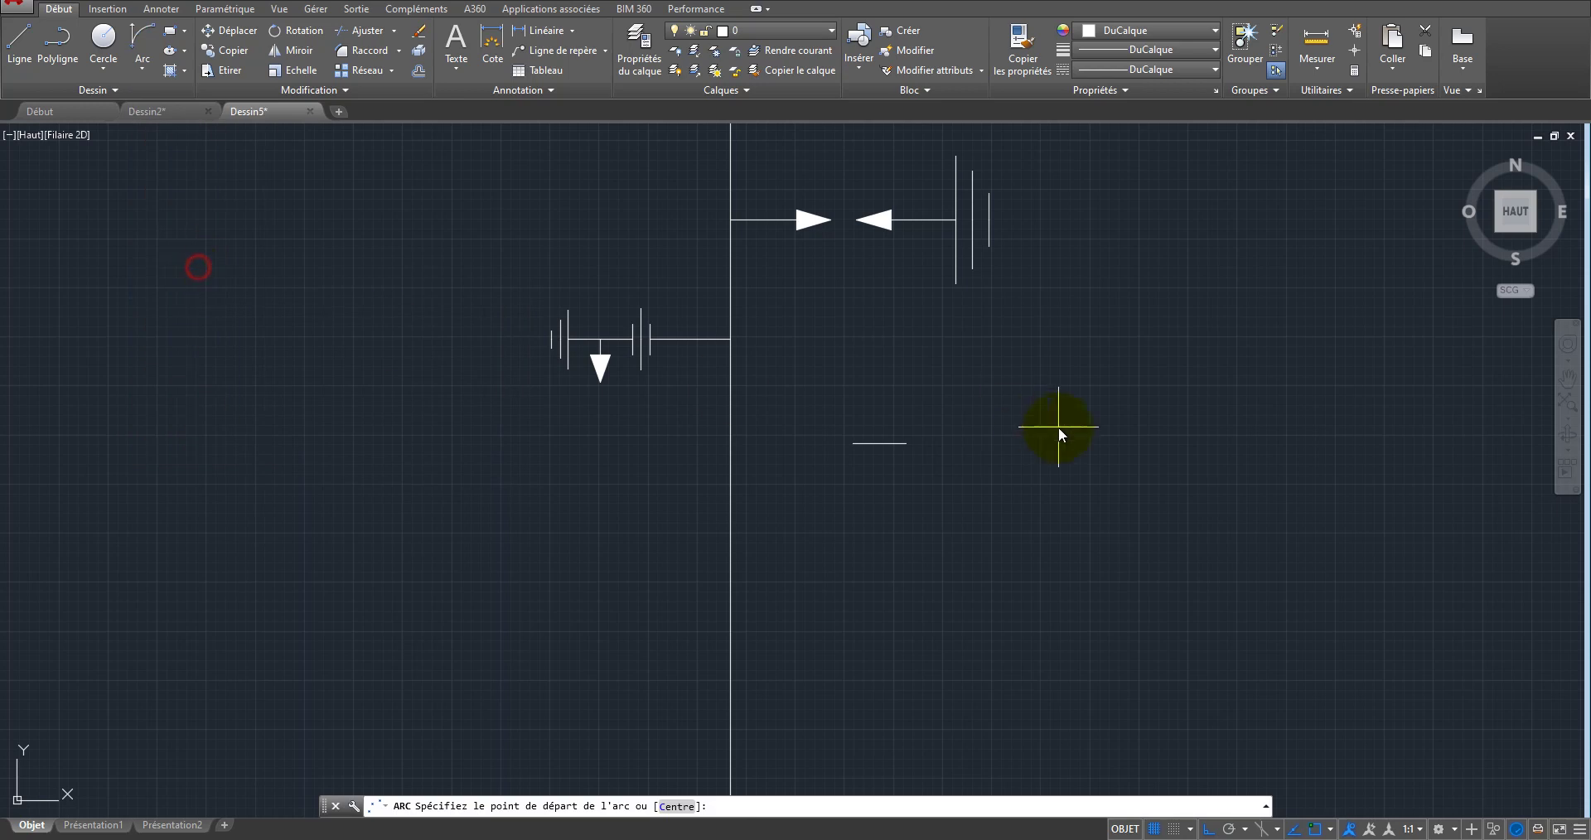
pyautogui.click(1044, 416)
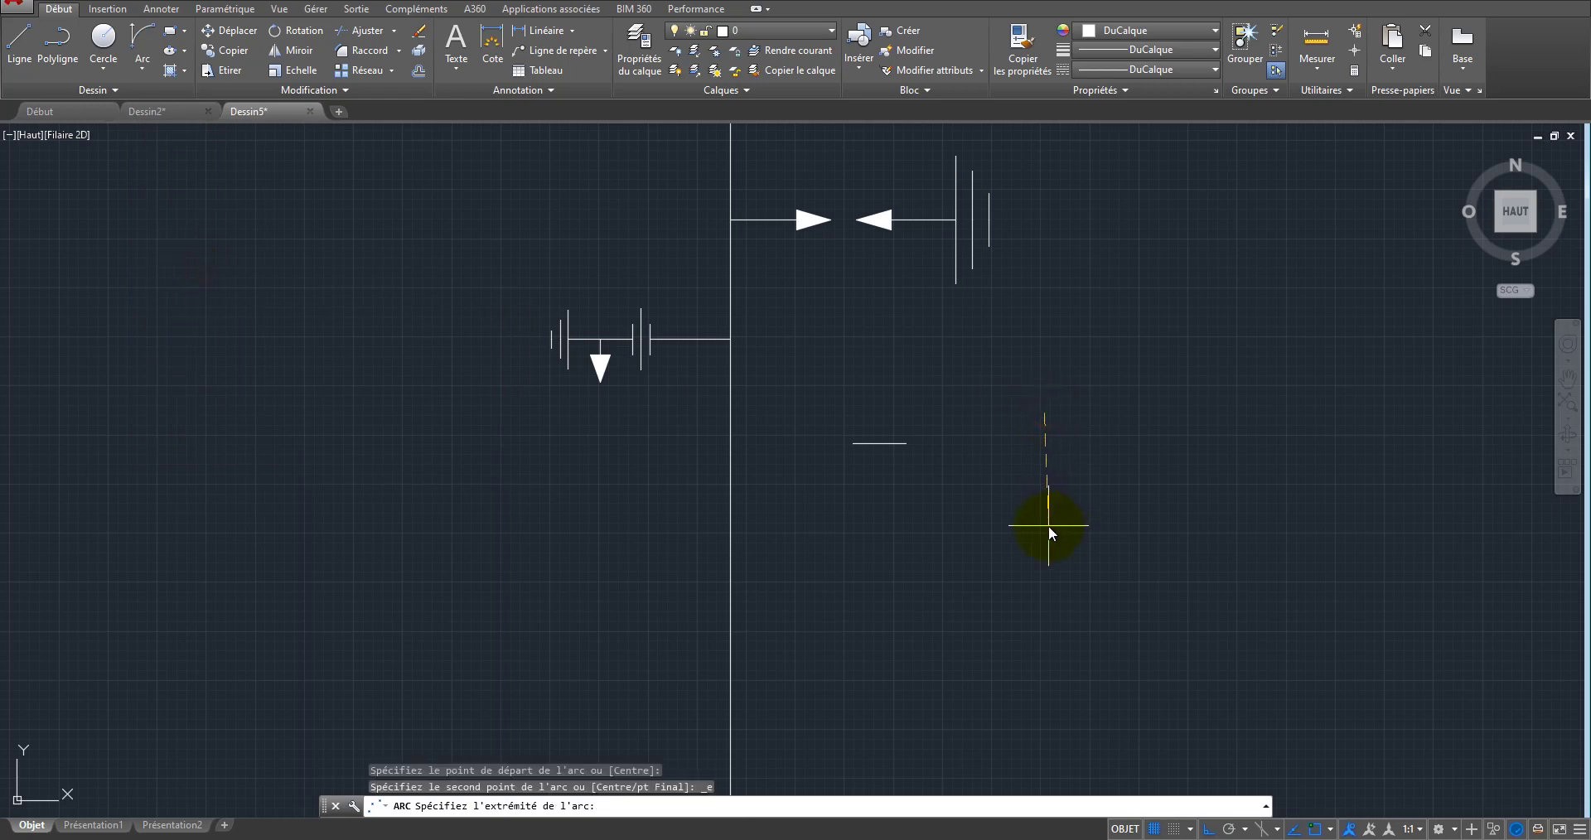
pyautogui.press('F8')
pyautogui.scroll(5, 1038, 455)
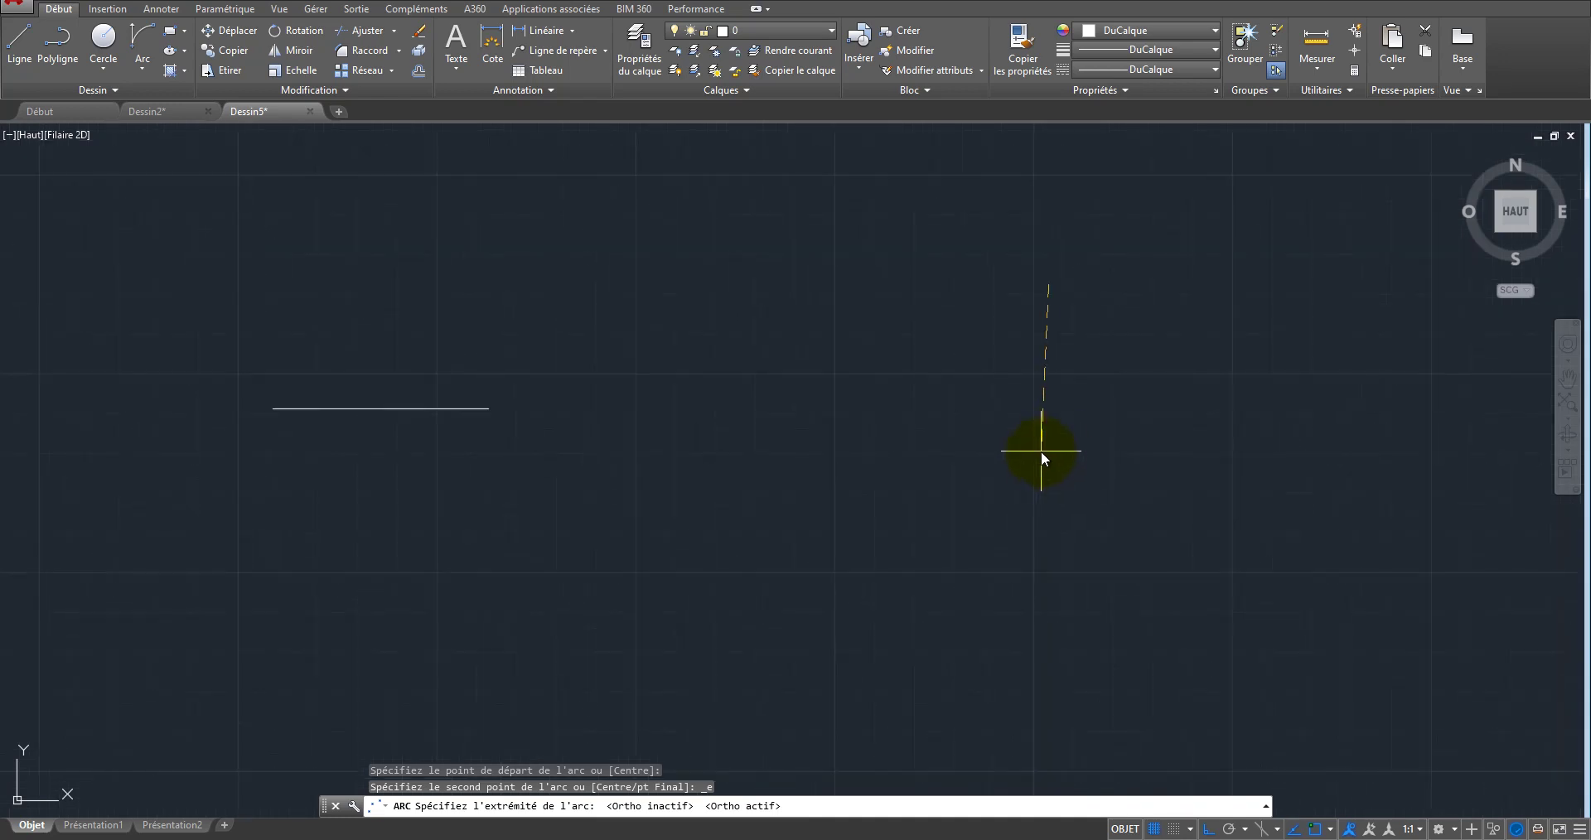
pyautogui.click(1048, 368)
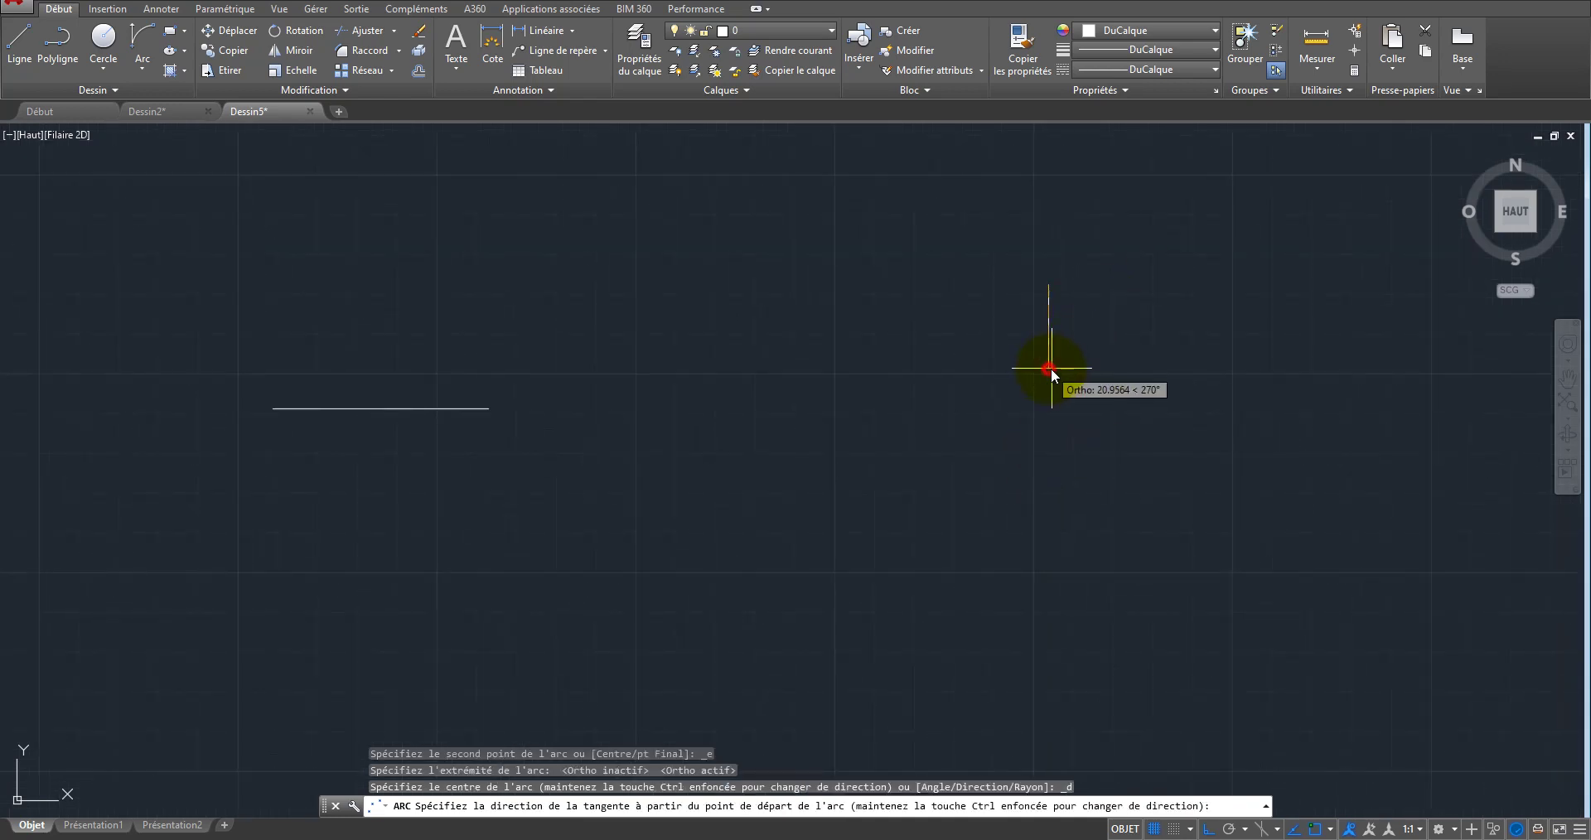
pyautogui.click(1202, 365)
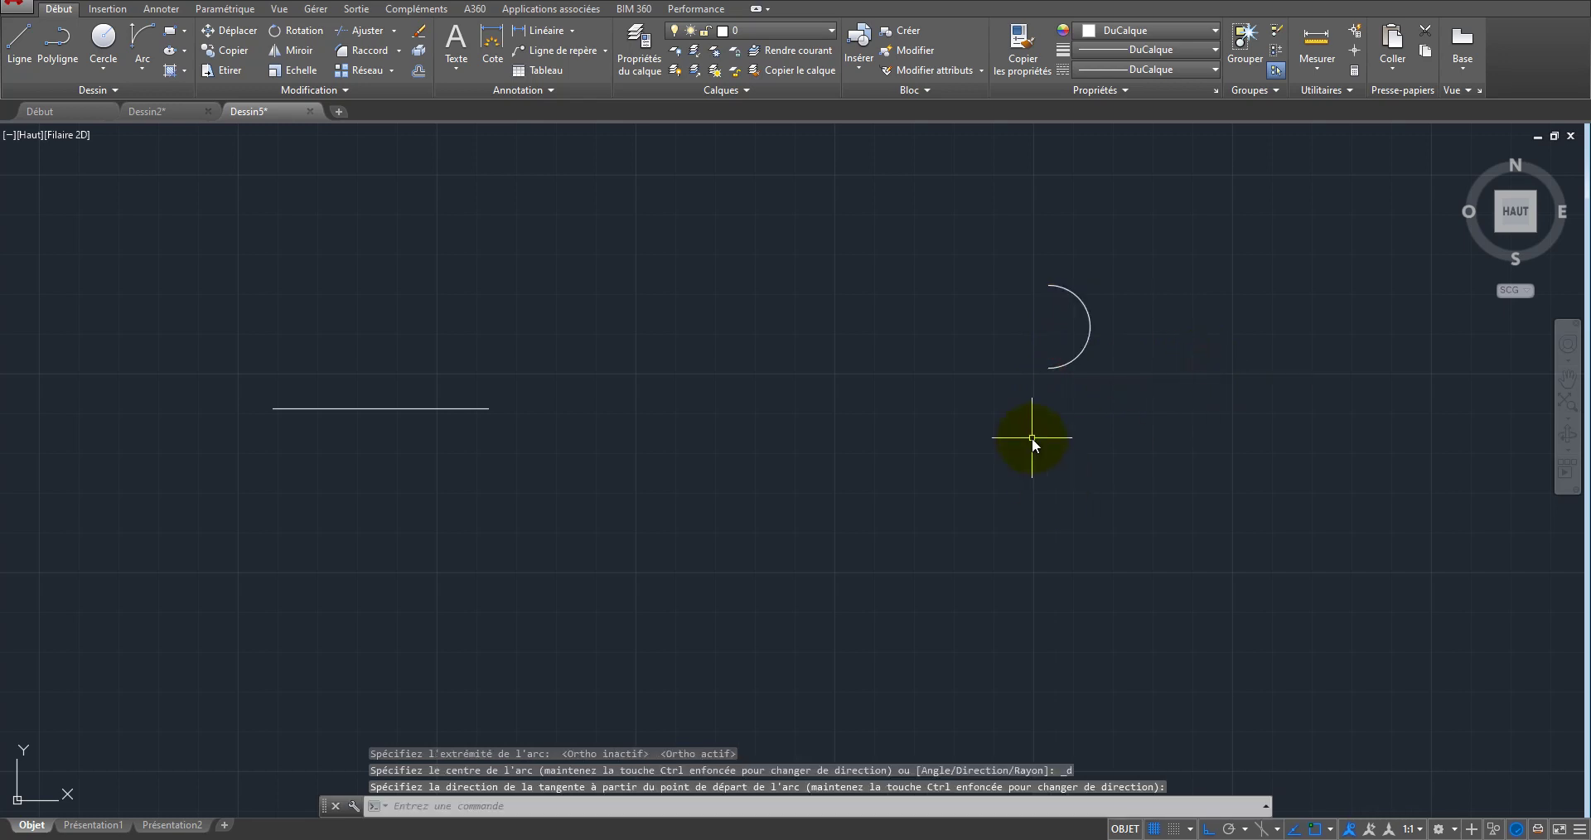
# Step: Move the arc by its upper endpoint to the right end of the short horizontal line
pyautogui.click(1121, 281)
pyautogui.click(1063, 324)
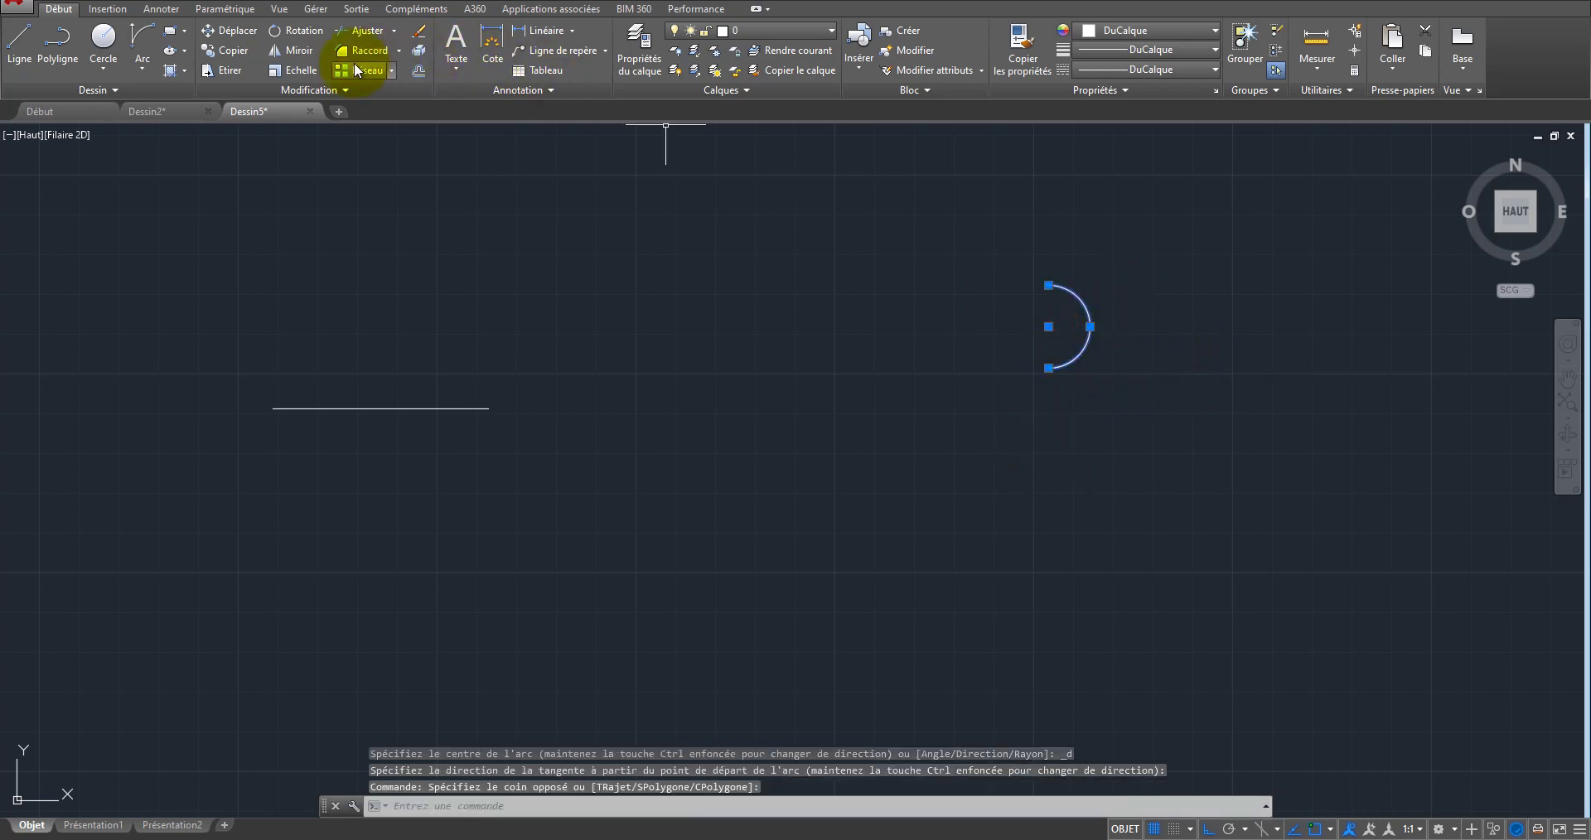
pyautogui.click(223, 32)
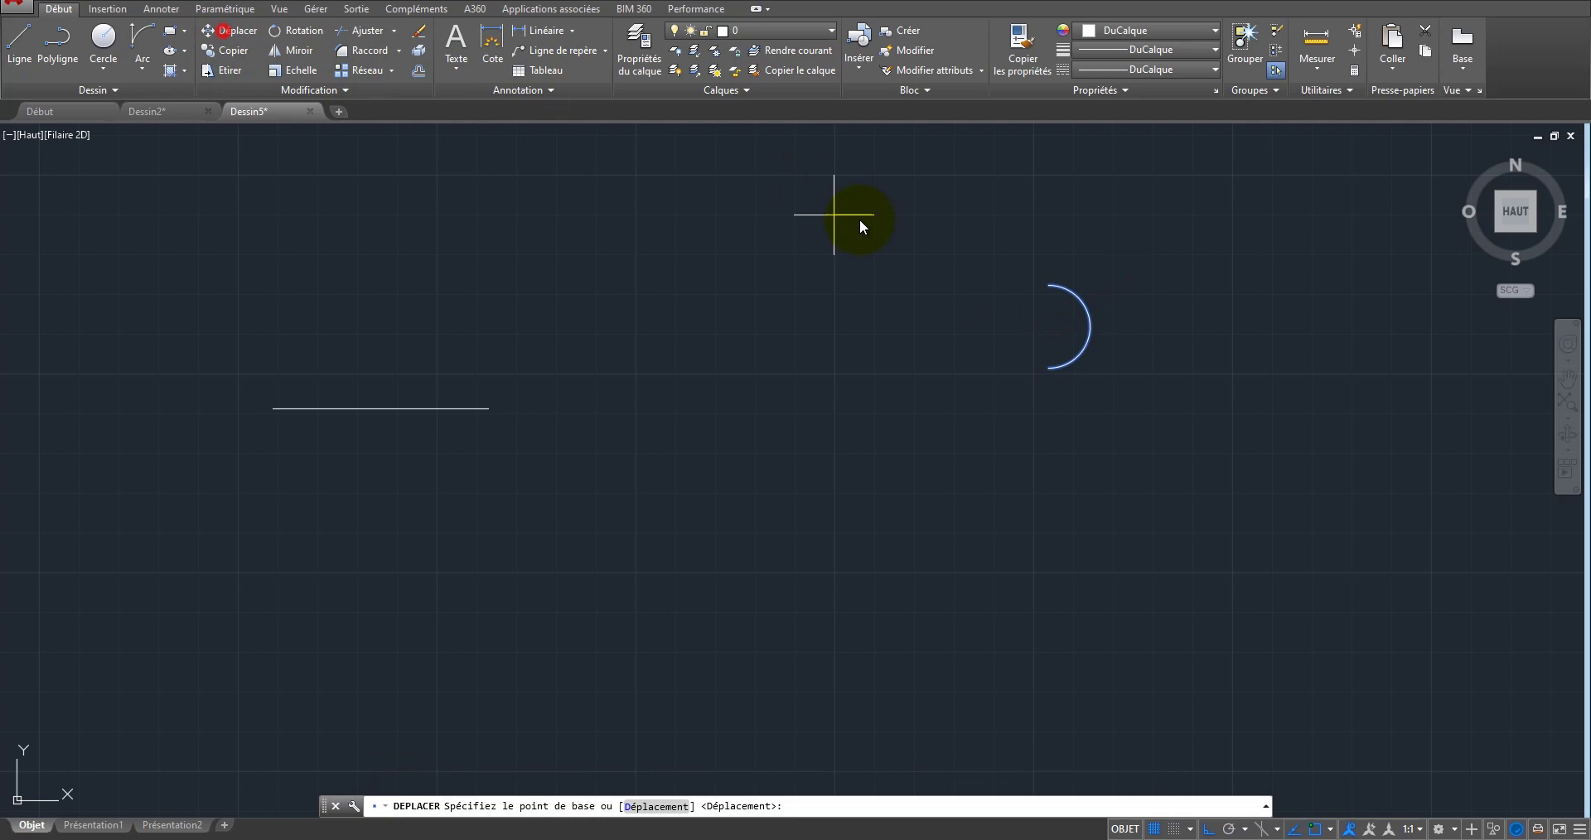
pyautogui.click(1048, 284)
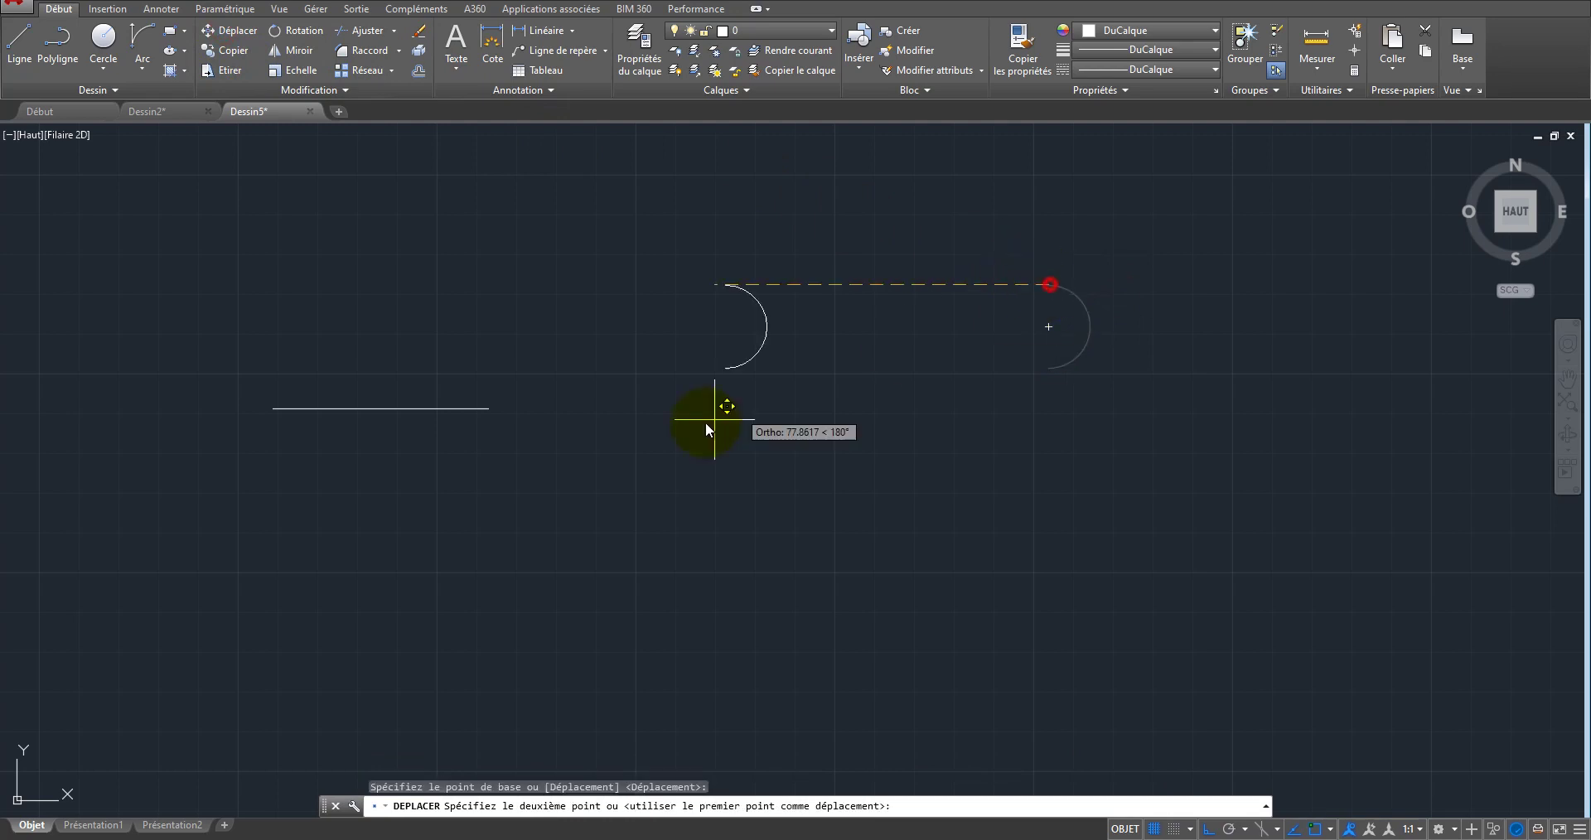
pyautogui.click(489, 410)
# Step: Copy the semicircular arc twice straight down, endpoint to endpoint, to form a column of three arcs
pyautogui.scroll(-3, 561, 362)
pyautogui.scroll(2, 546, 446)
pyautogui.click(610, 360)
pyautogui.click(540, 404)
pyautogui.click(230, 49)
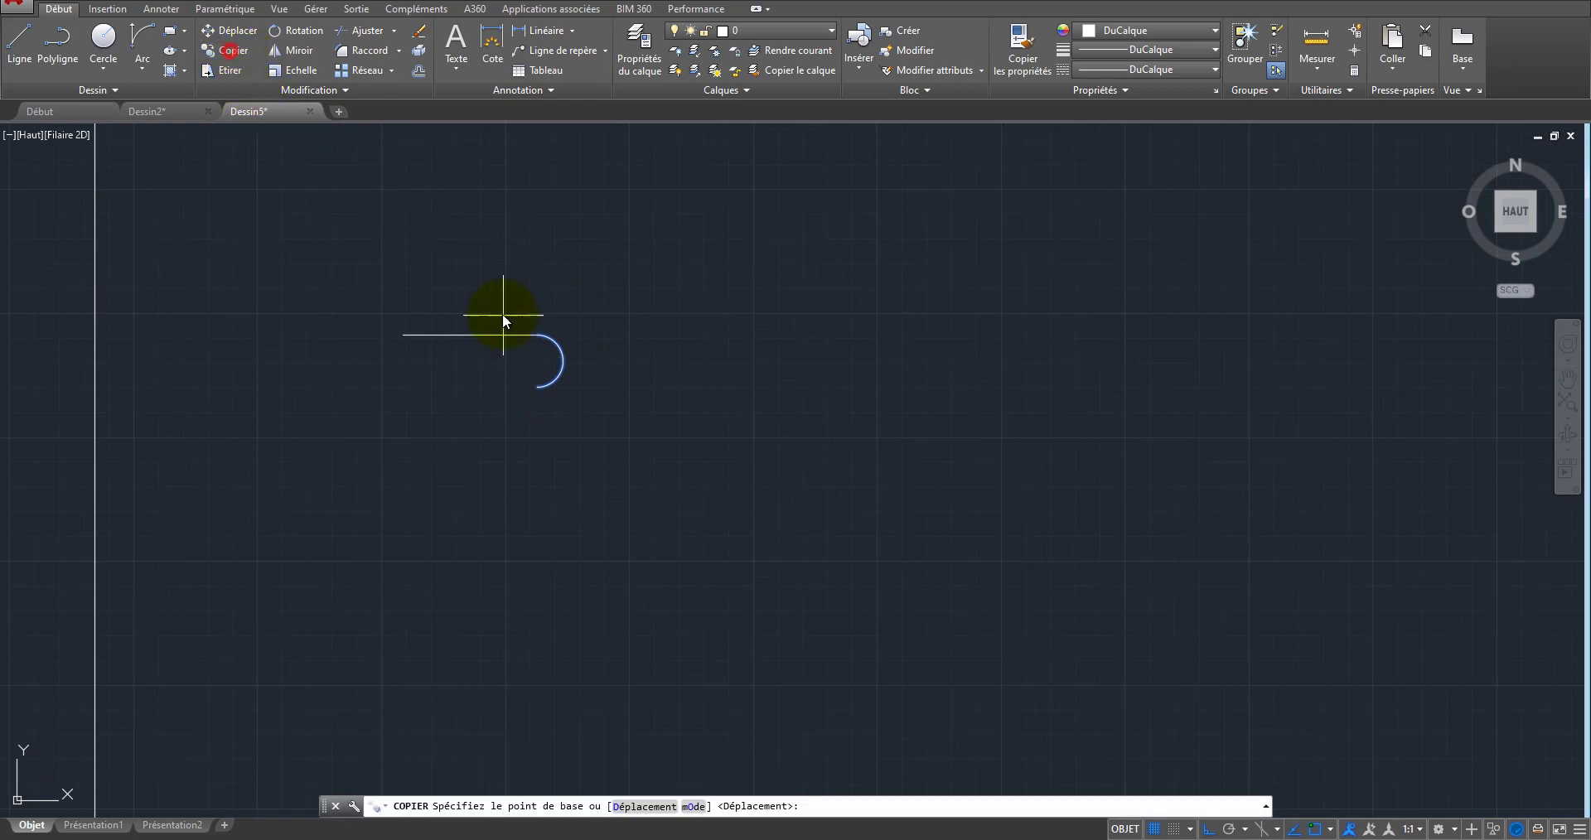
pyautogui.click(535, 336)
pyautogui.click(534, 386)
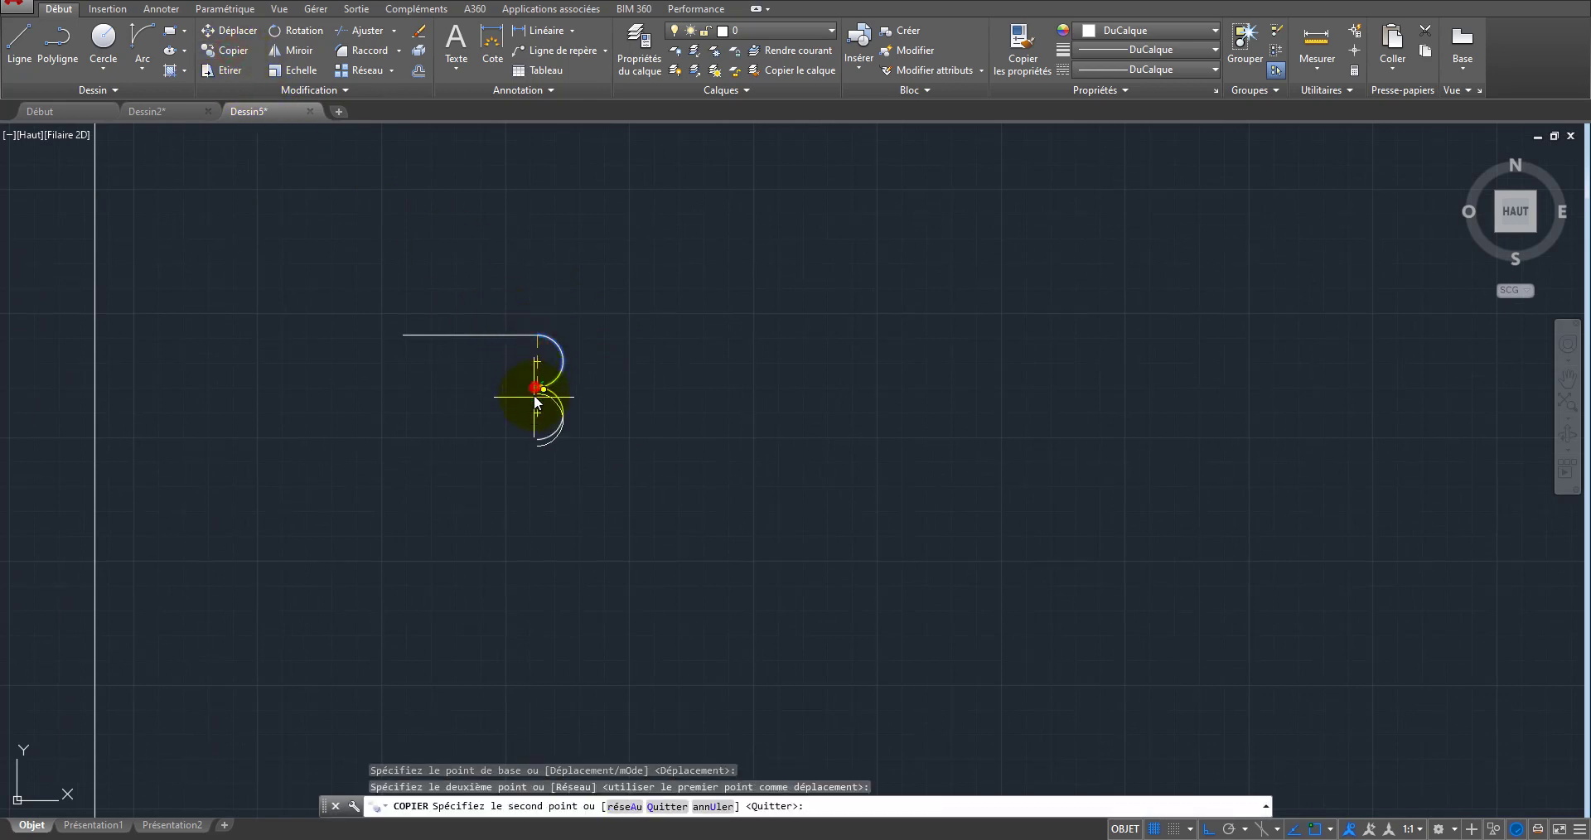
pyautogui.click(534, 439)
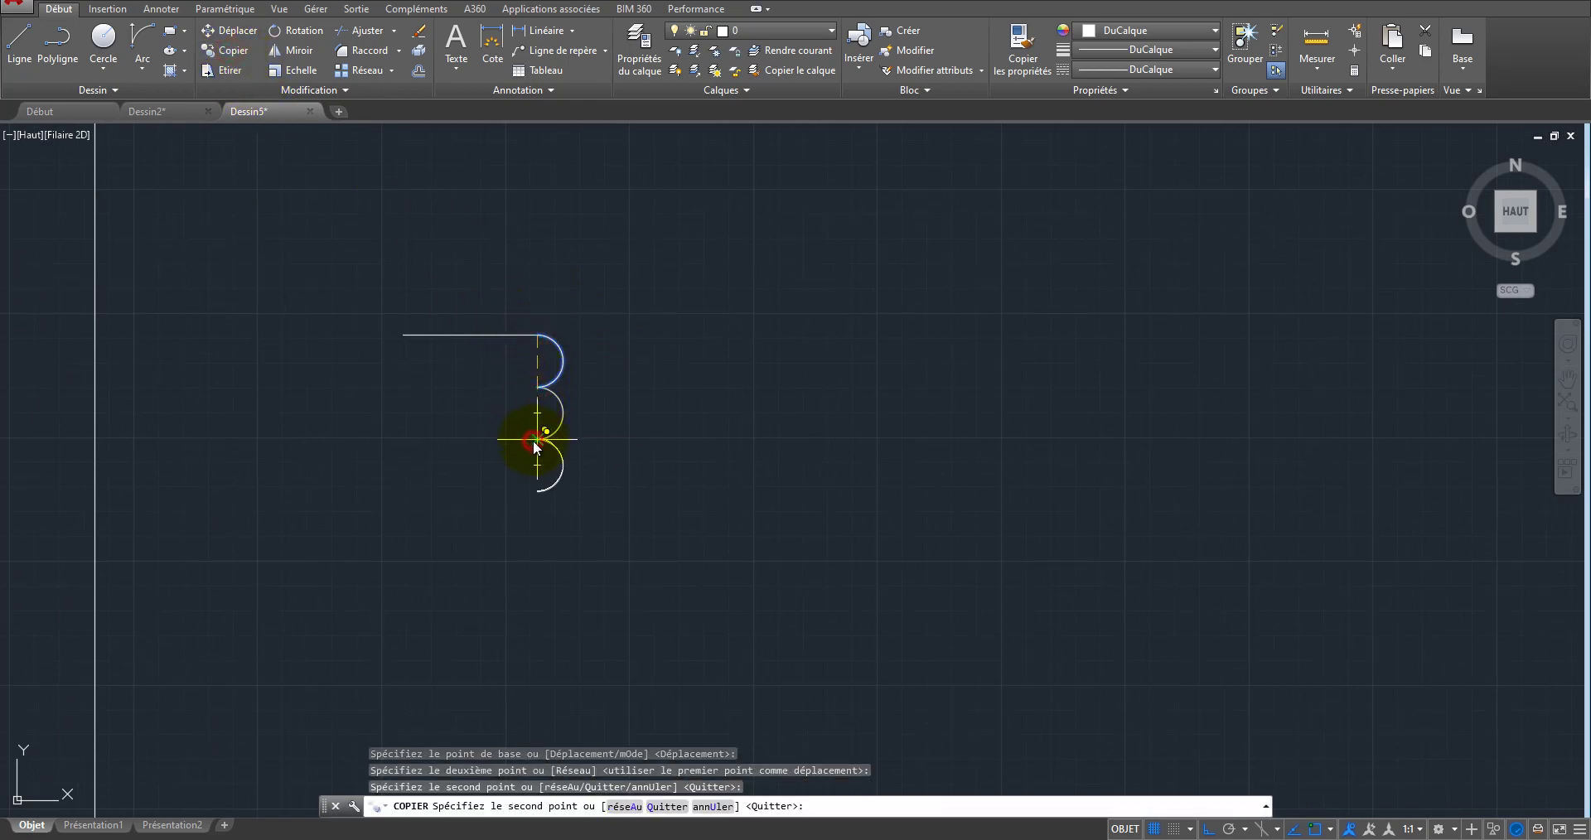
pyautogui.rightClick(717, 414)
pyautogui.click(830, 429)
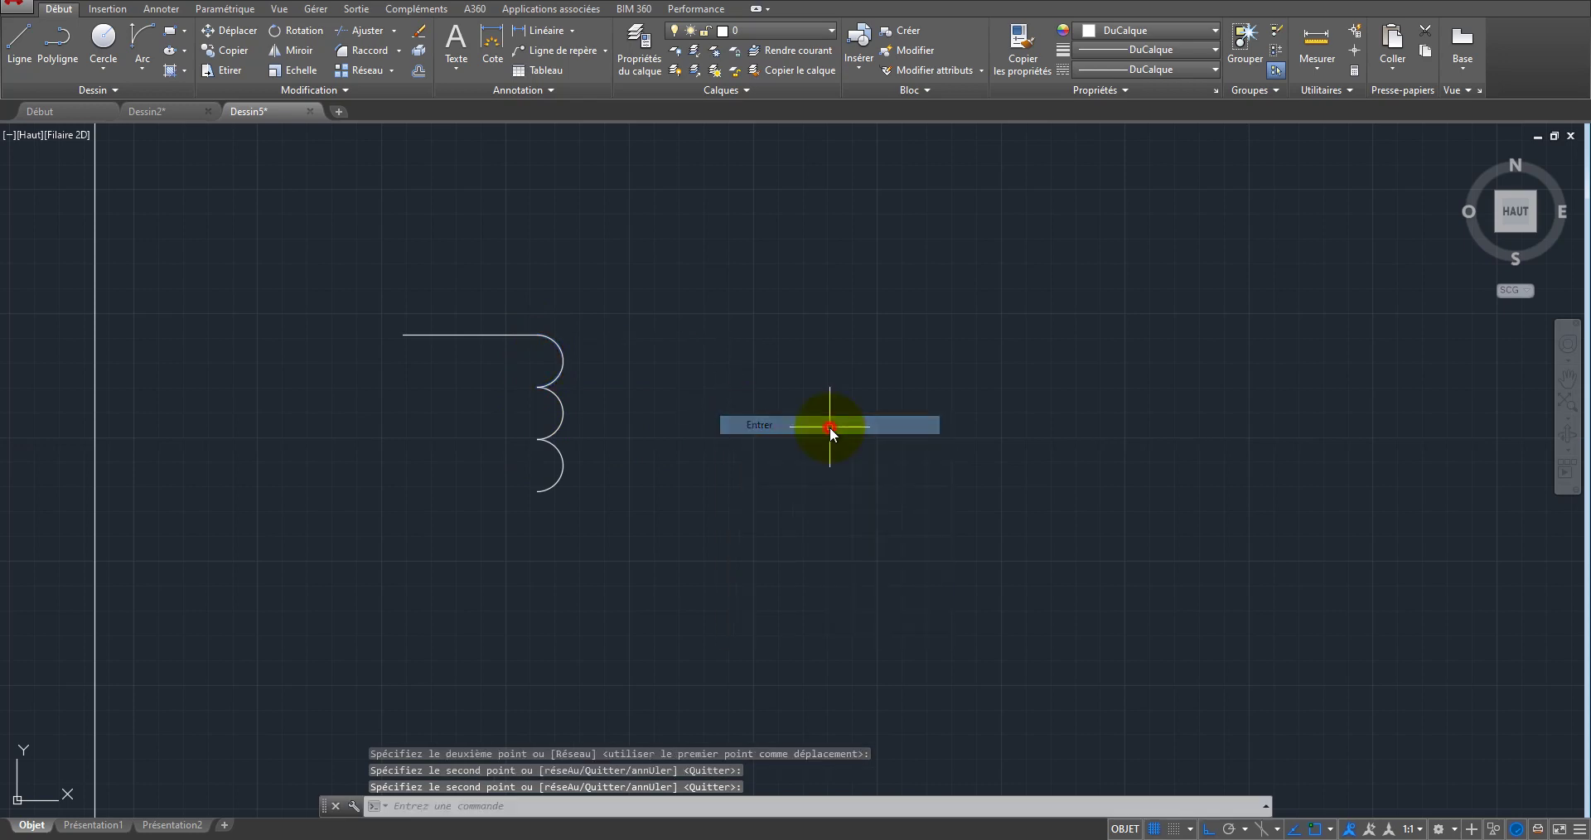
# Step: Mirror the short horizontal line about the horizontal axis through the middle arc's midpoint, keeping the source line
pyautogui.click(466, 334)
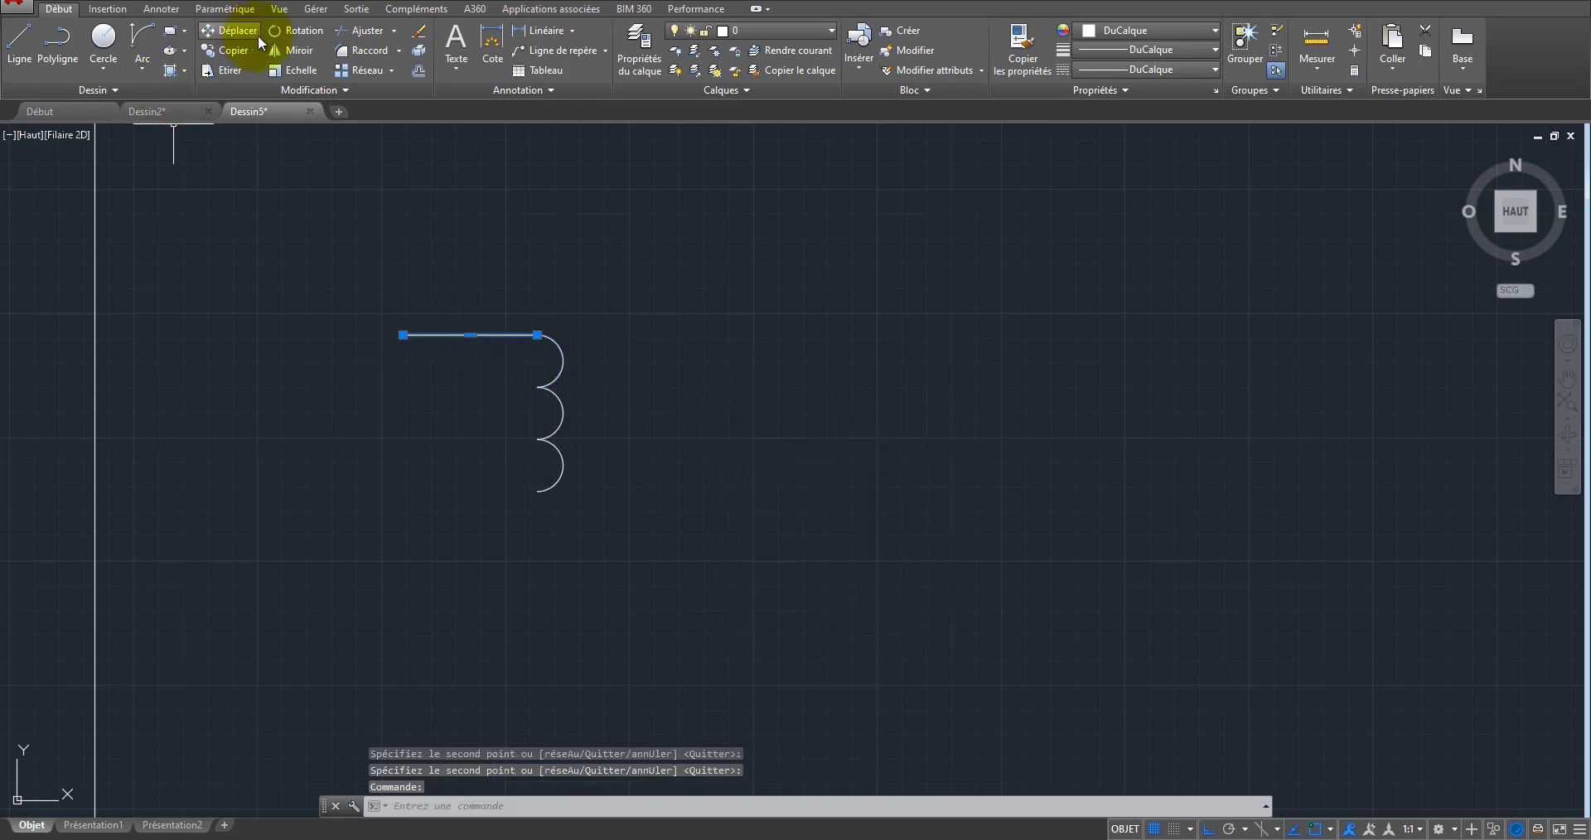
pyautogui.click(288, 51)
pyautogui.click(564, 416)
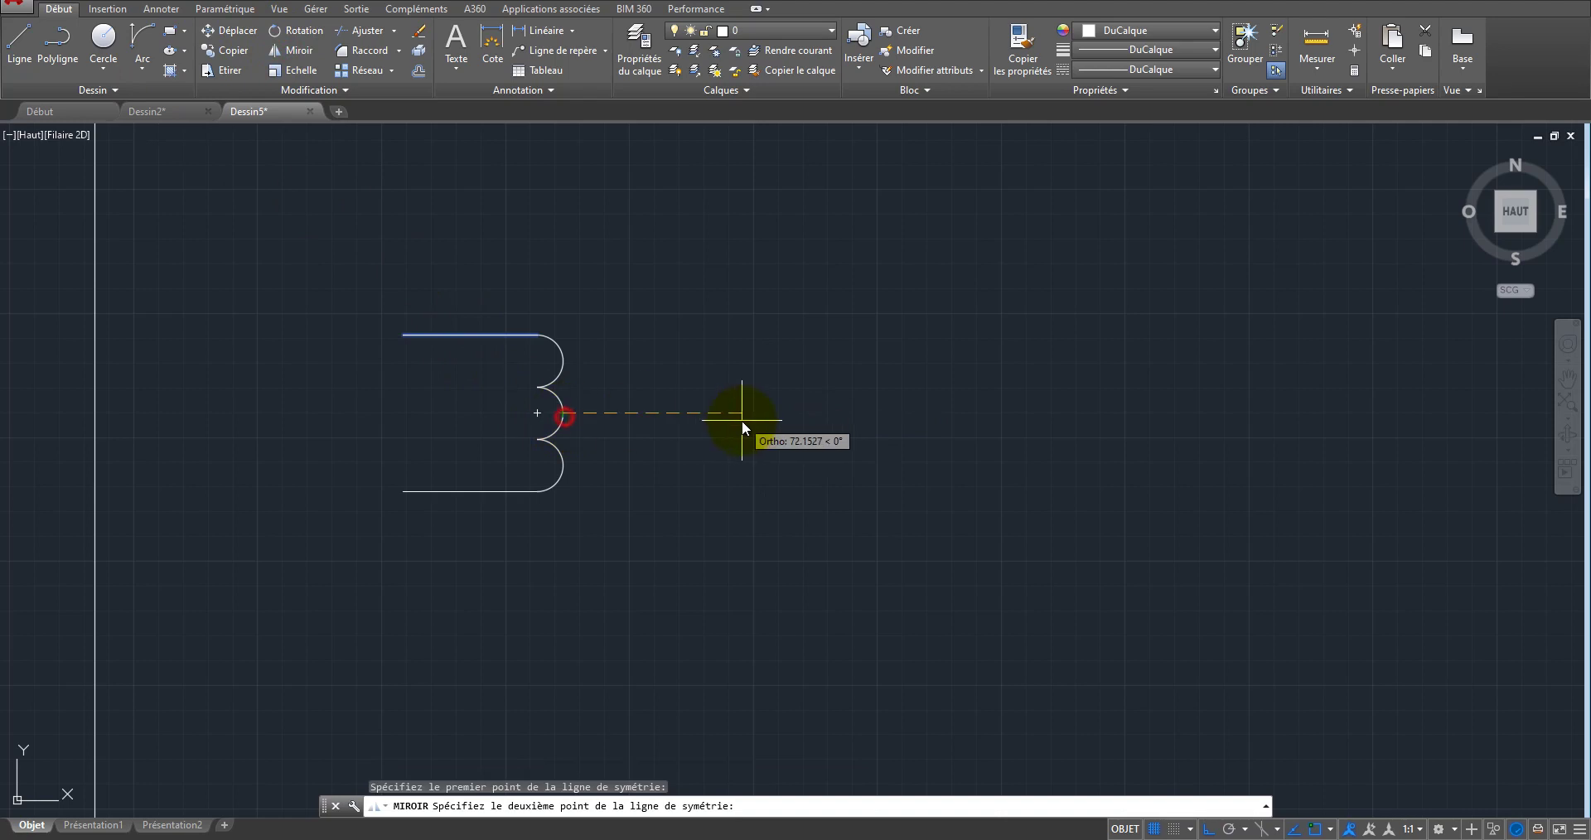
pyautogui.click(743, 419)
pyautogui.rightClick(746, 421)
pyautogui.click(794, 436)
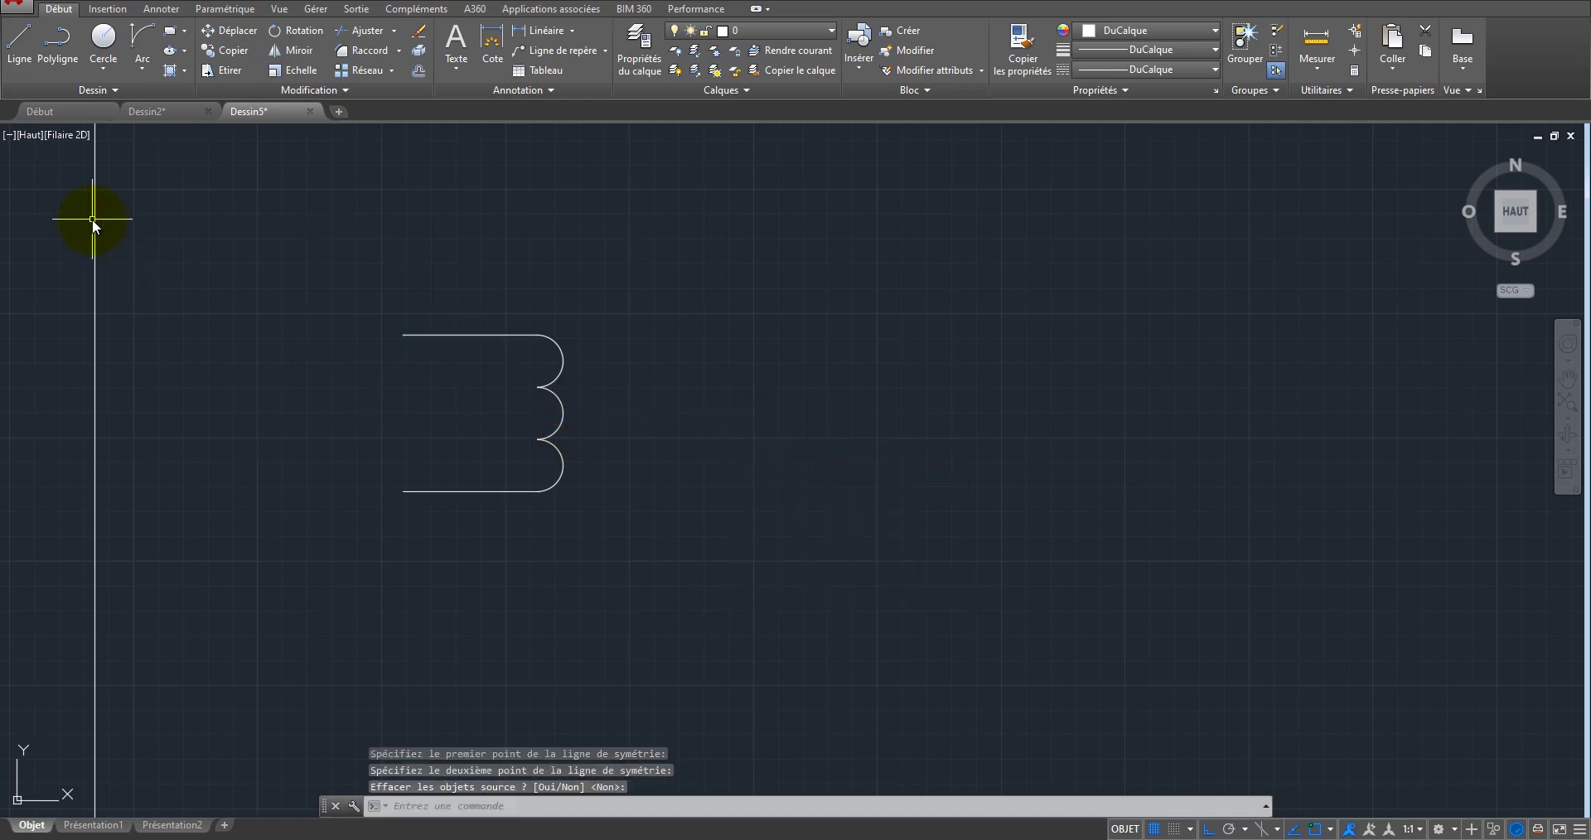
# Step: Draw a vertical polyline from the upper line's left end down to the height of the middle arc's midpoint
pyautogui.click(65, 51)
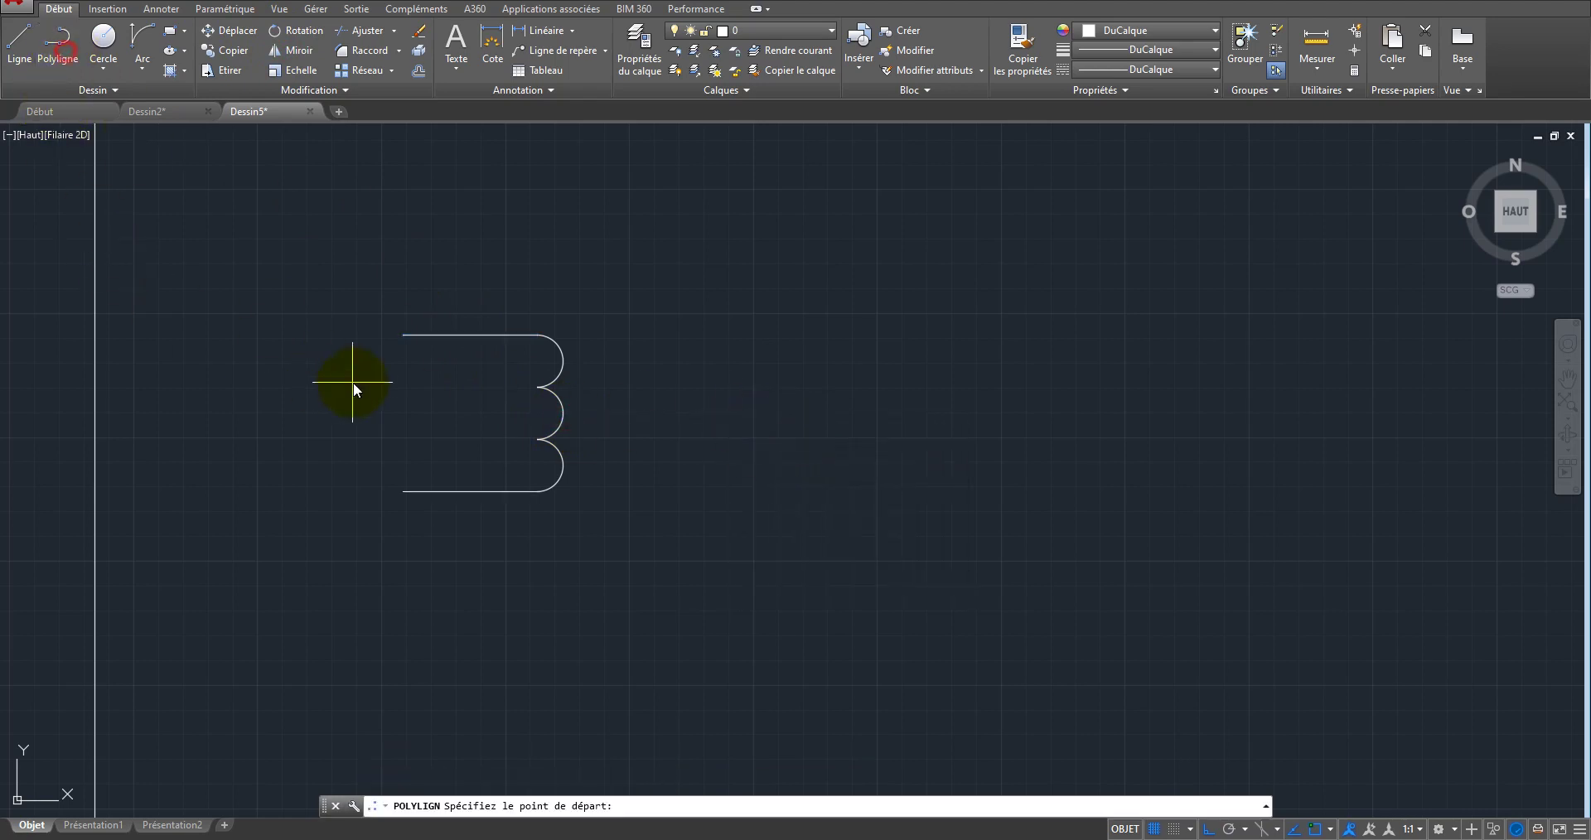
pyautogui.click(403, 335)
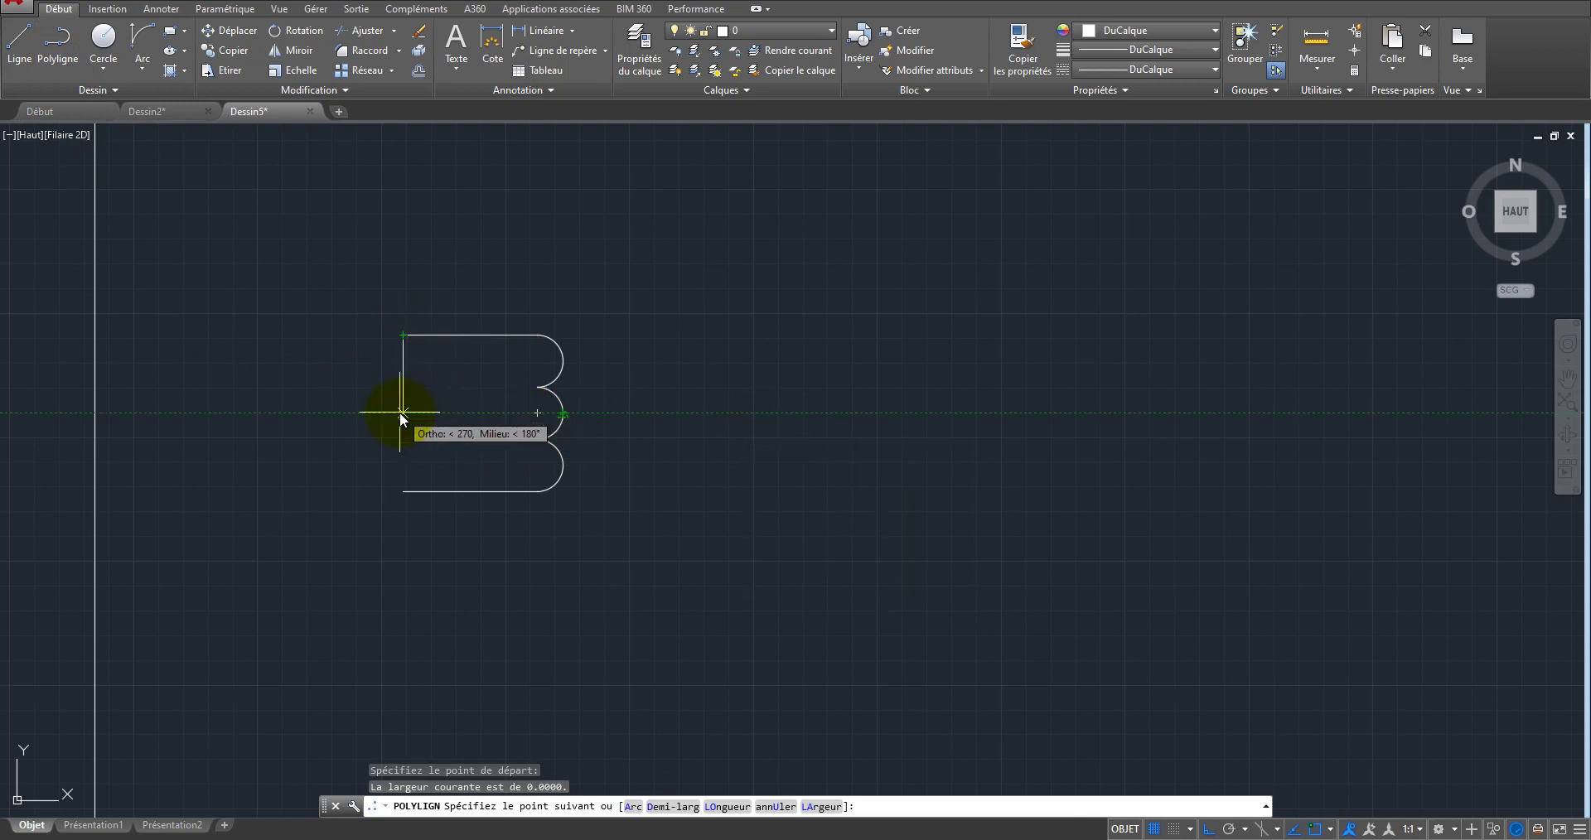
pyautogui.click(401, 412)
pyautogui.rightClick(461, 394)
pyautogui.click(500, 405)
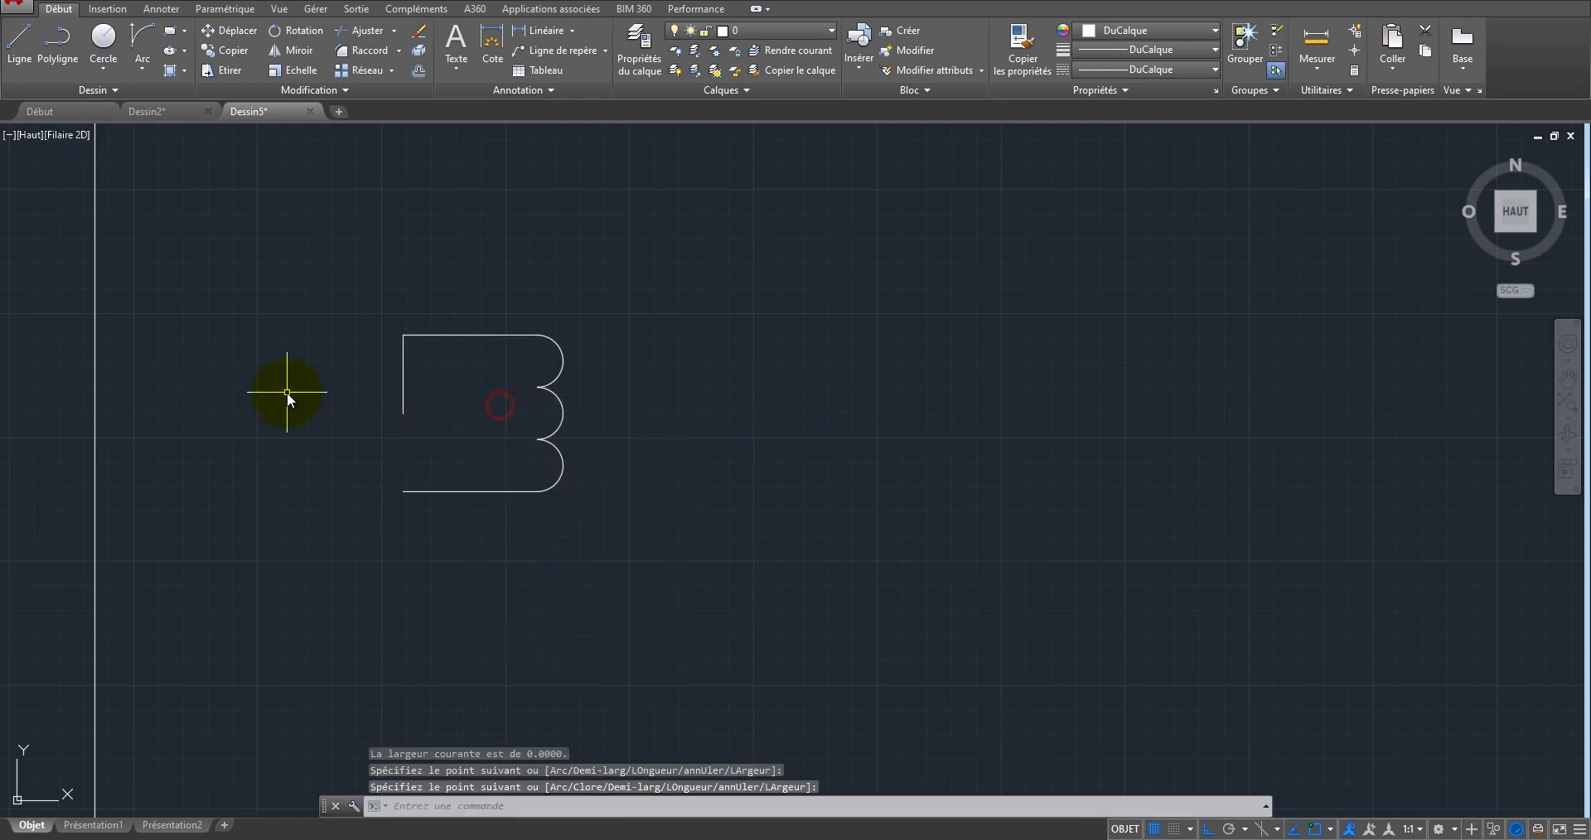
# Step: Draw a short horizontal polyline leftward from the vertical line, level with the junction of the upper two arcs
pyautogui.click(61, 52)
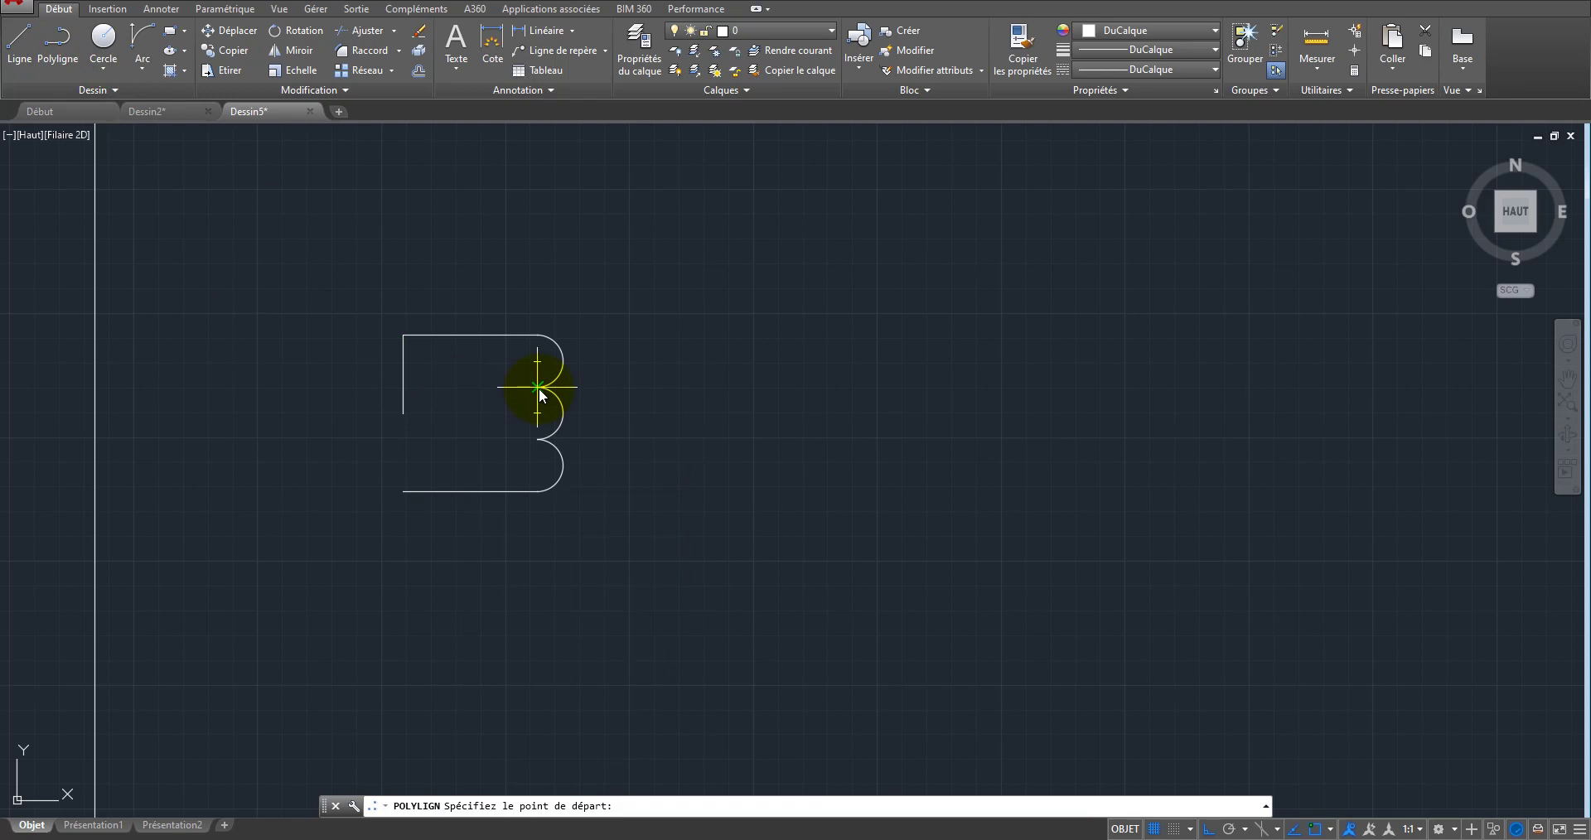
pyautogui.click(401, 386)
pyautogui.scroll(5, 370, 386)
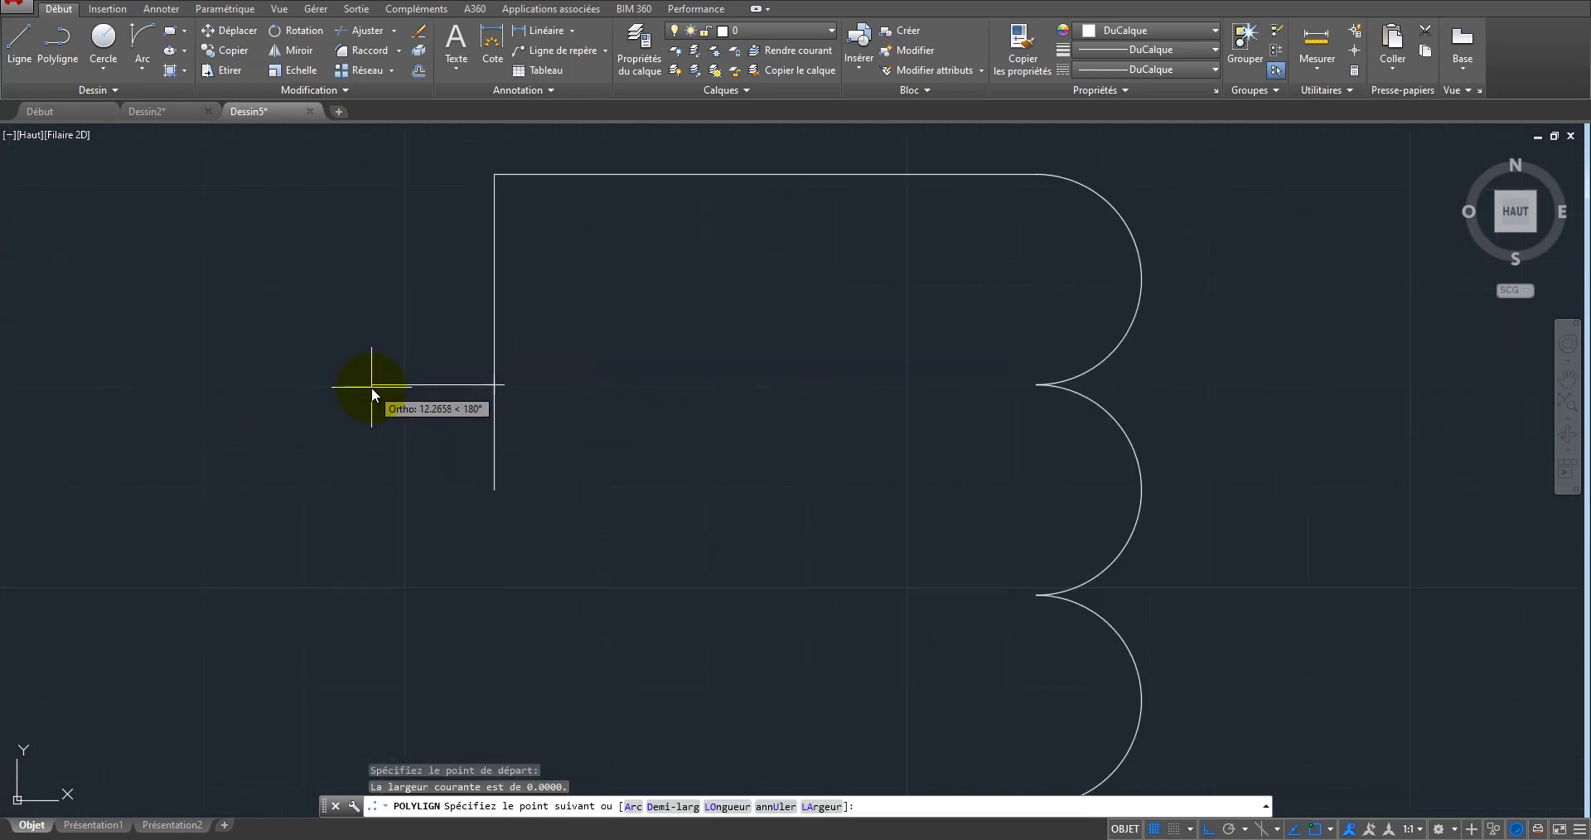
pyautogui.click(420, 386)
pyautogui.rightClick(420, 386)
pyautogui.click(438, 401)
# Step: Mirror the short horizontal line about the vertical line, keeping the source, to complete the upper capacitor plate
pyautogui.click(461, 351)
pyautogui.click(437, 415)
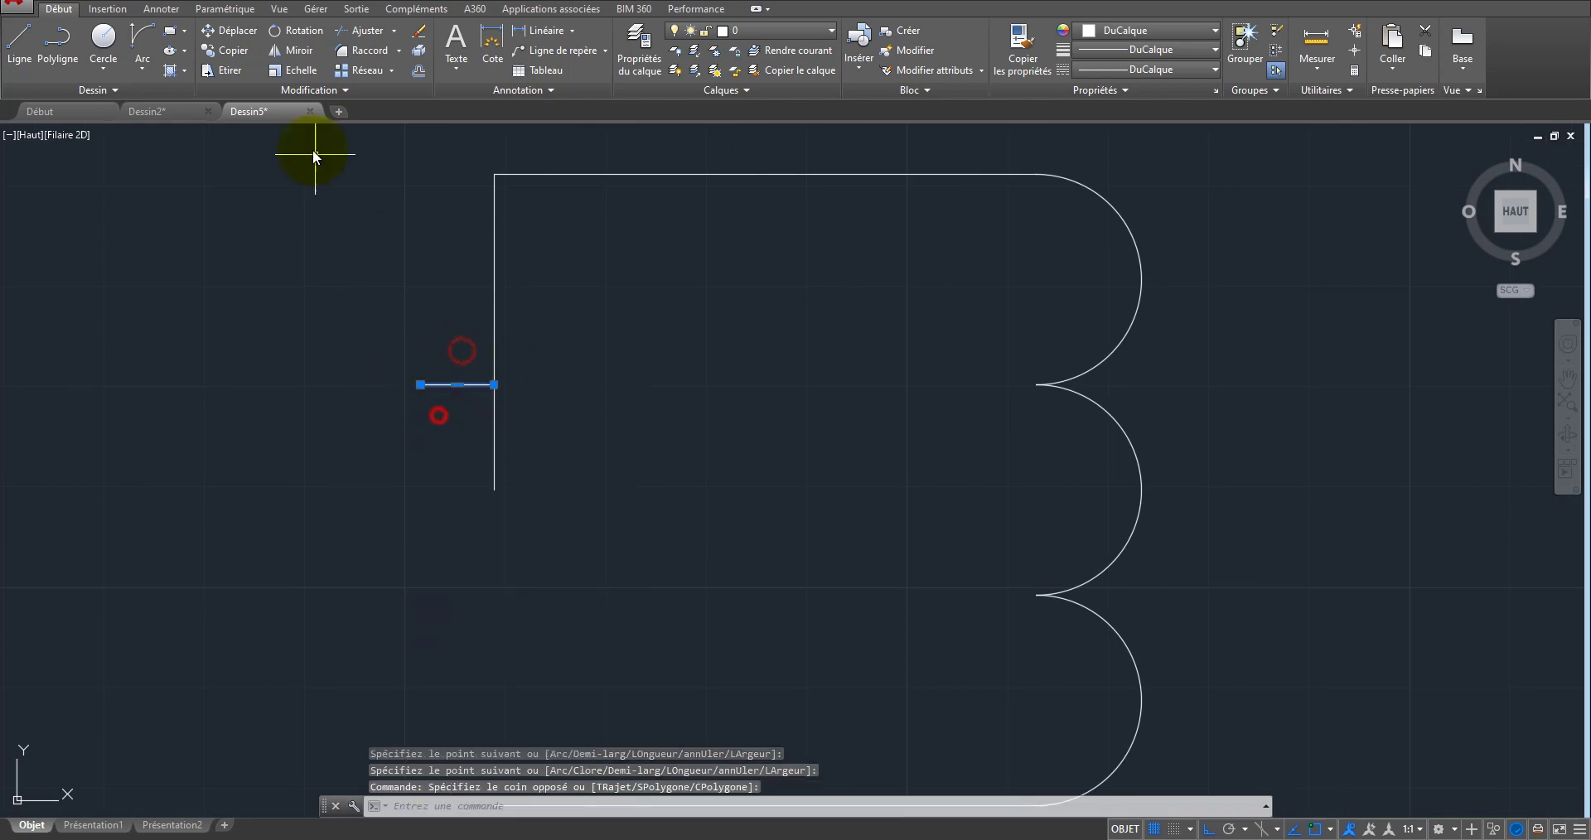
pyautogui.click(284, 46)
pyautogui.click(494, 490)
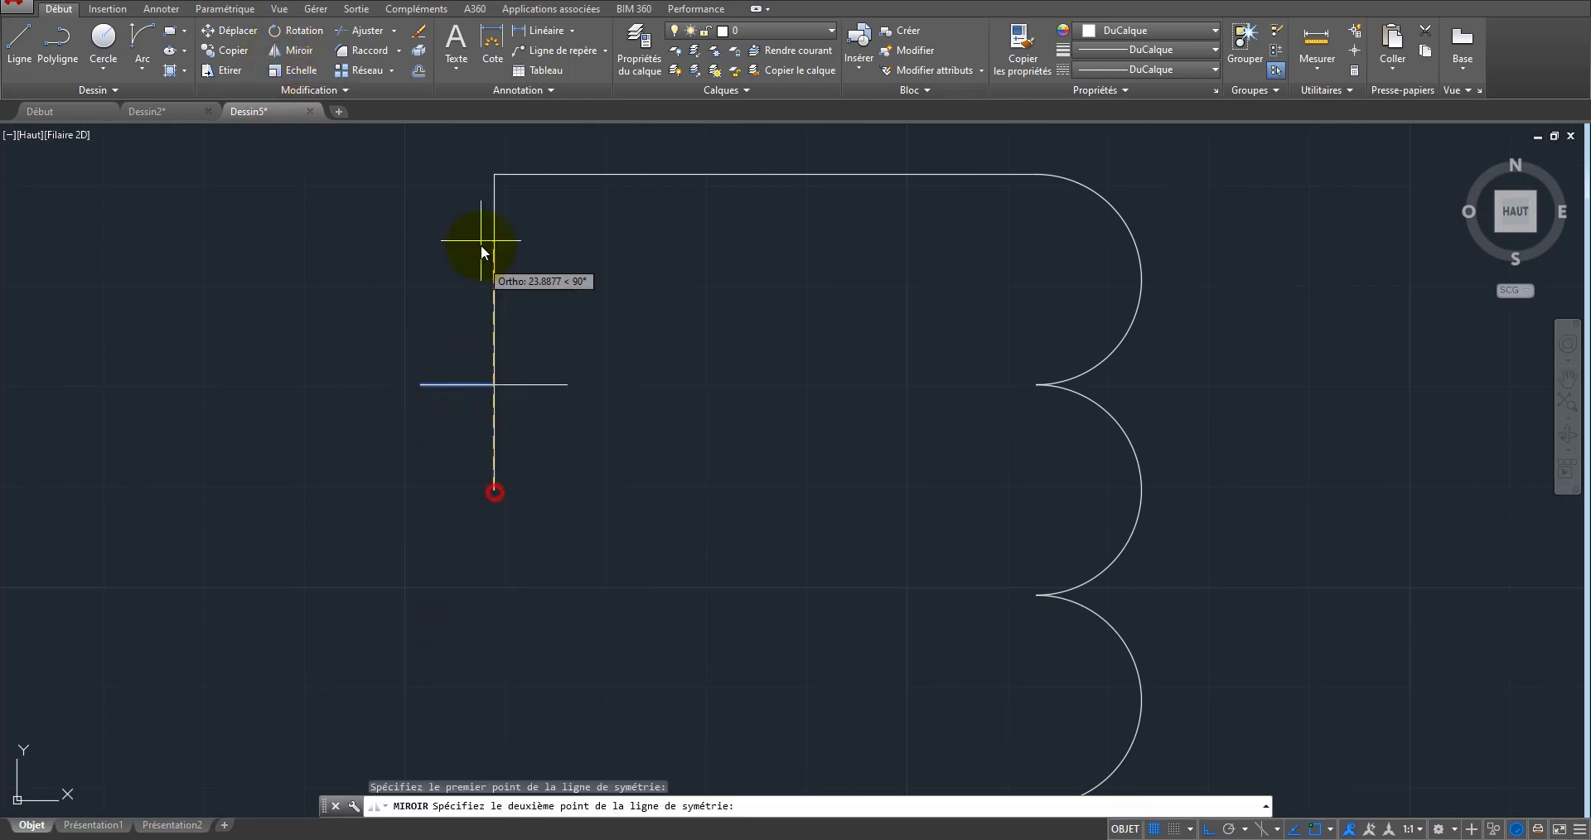
pyautogui.click(495, 174)
pyautogui.rightClick(495, 175)
pyautogui.click(538, 188)
# Step: Mirror both halves of the upper plate about the horizontal axis through the middle arc's midpoint, keeping the source
pyautogui.click(537, 386)
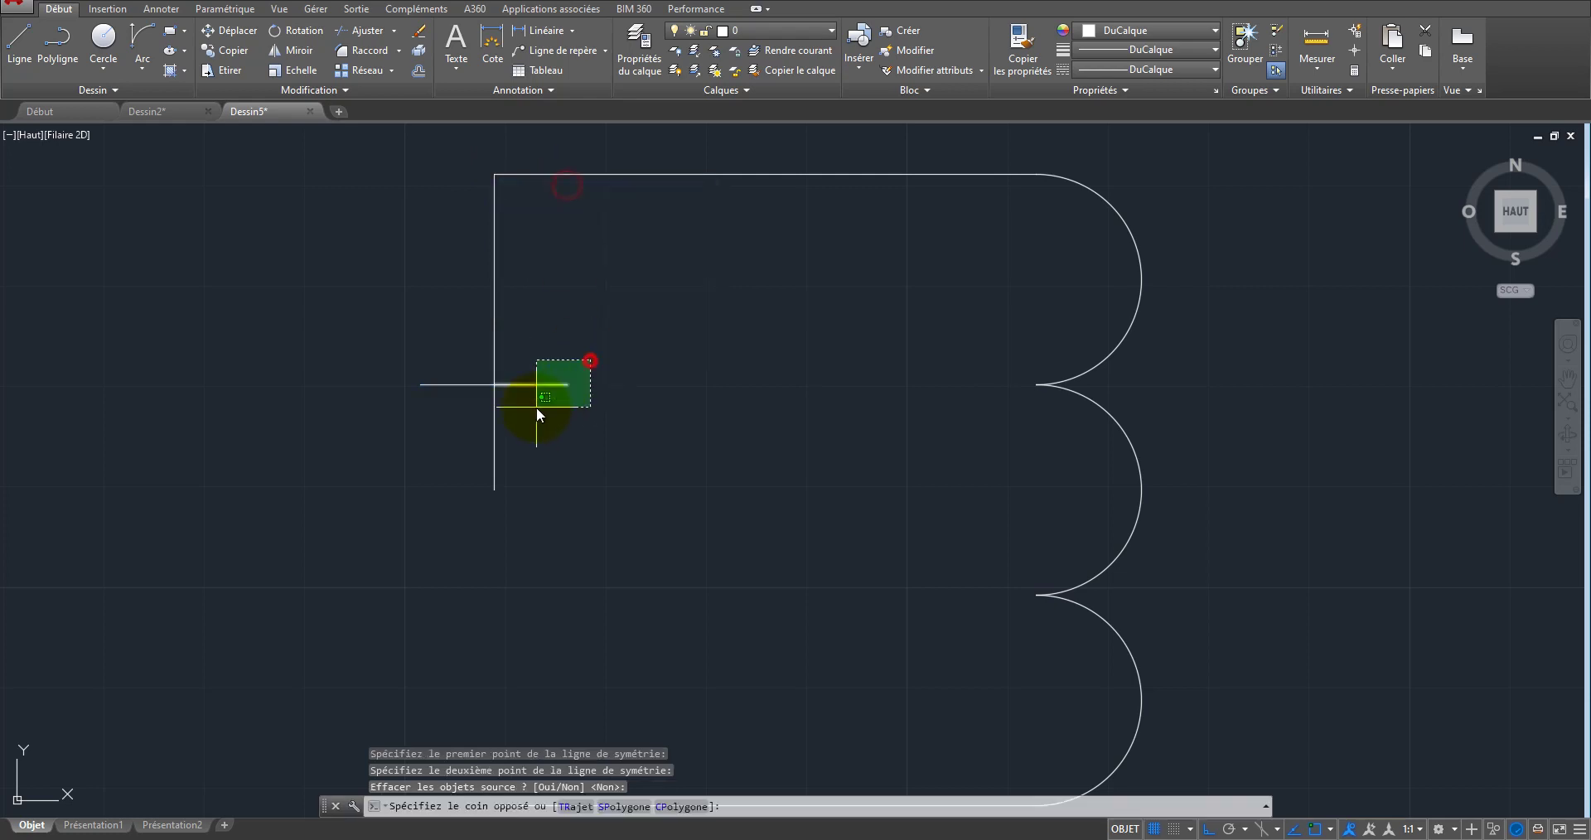
pyautogui.click(477, 399)
pyautogui.click(434, 434)
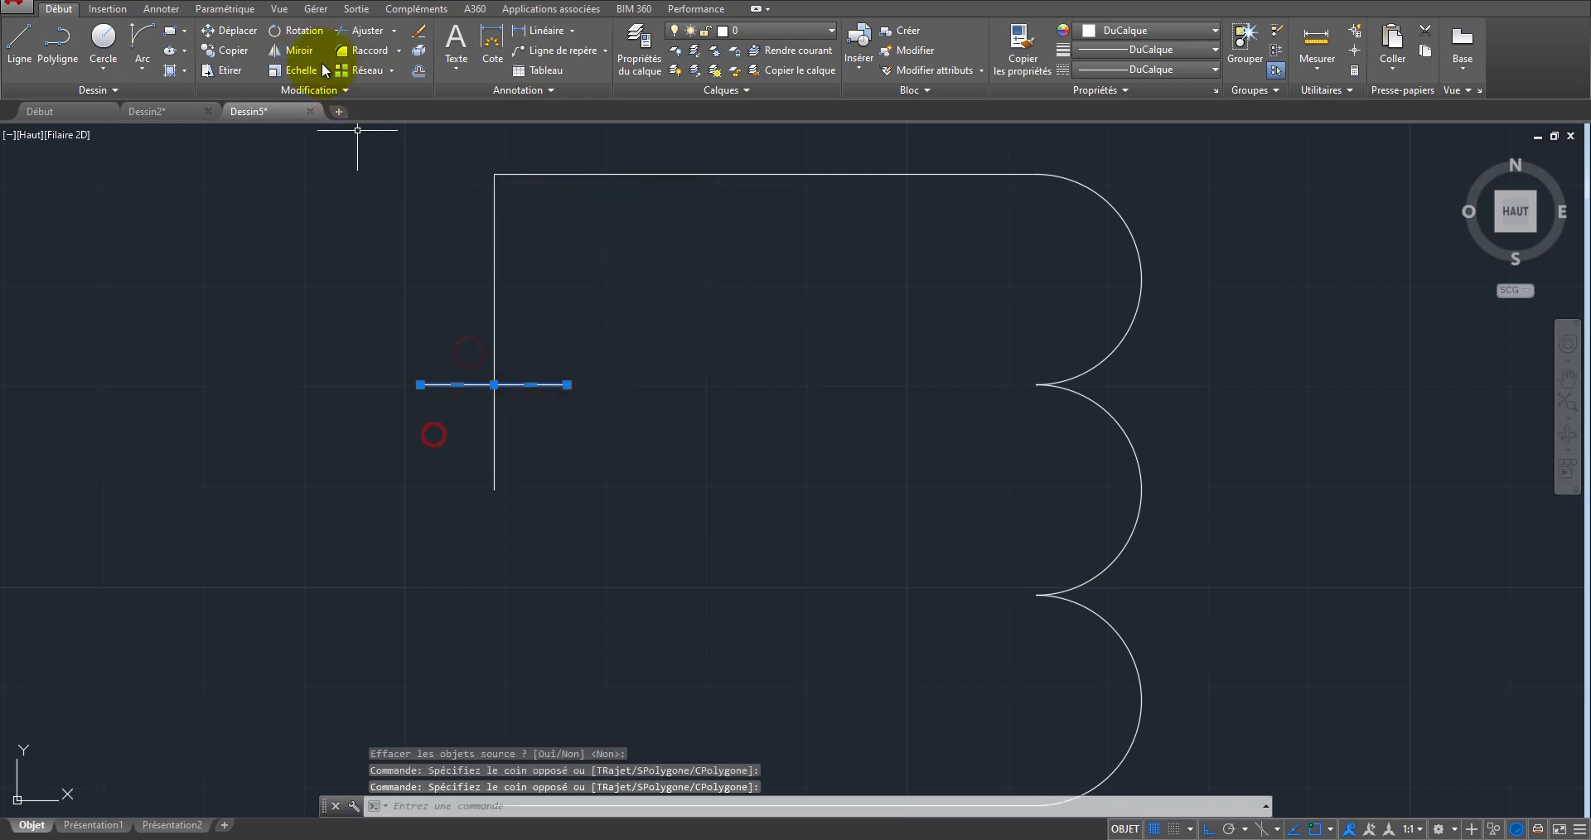
pyautogui.click(292, 48)
pyautogui.scroll(-2, 415, 139)
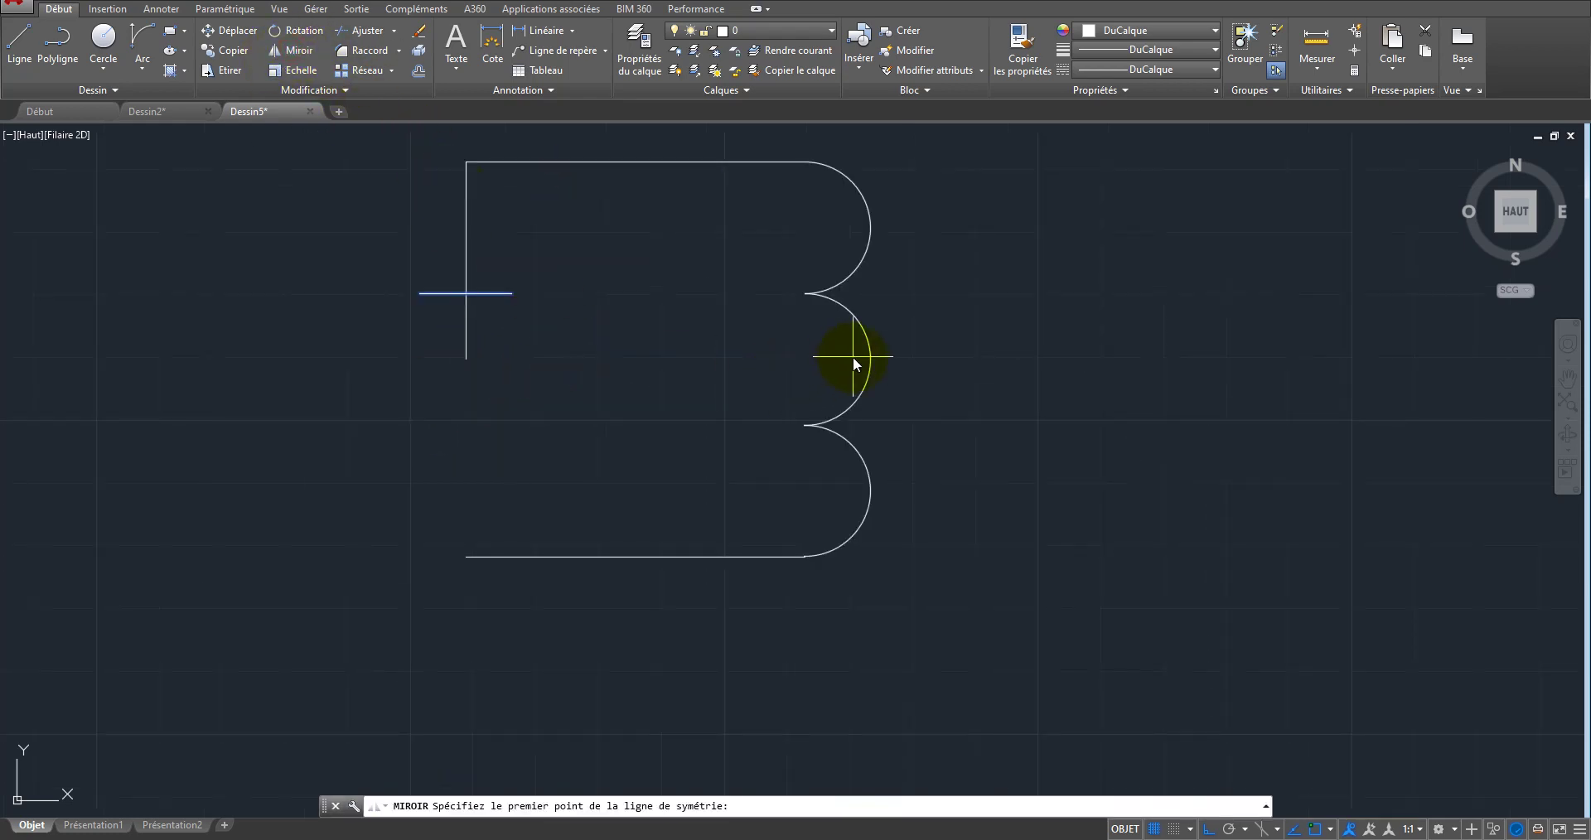
pyautogui.click(874, 362)
pyautogui.click(1087, 361)
pyautogui.rightClick(1095, 365)
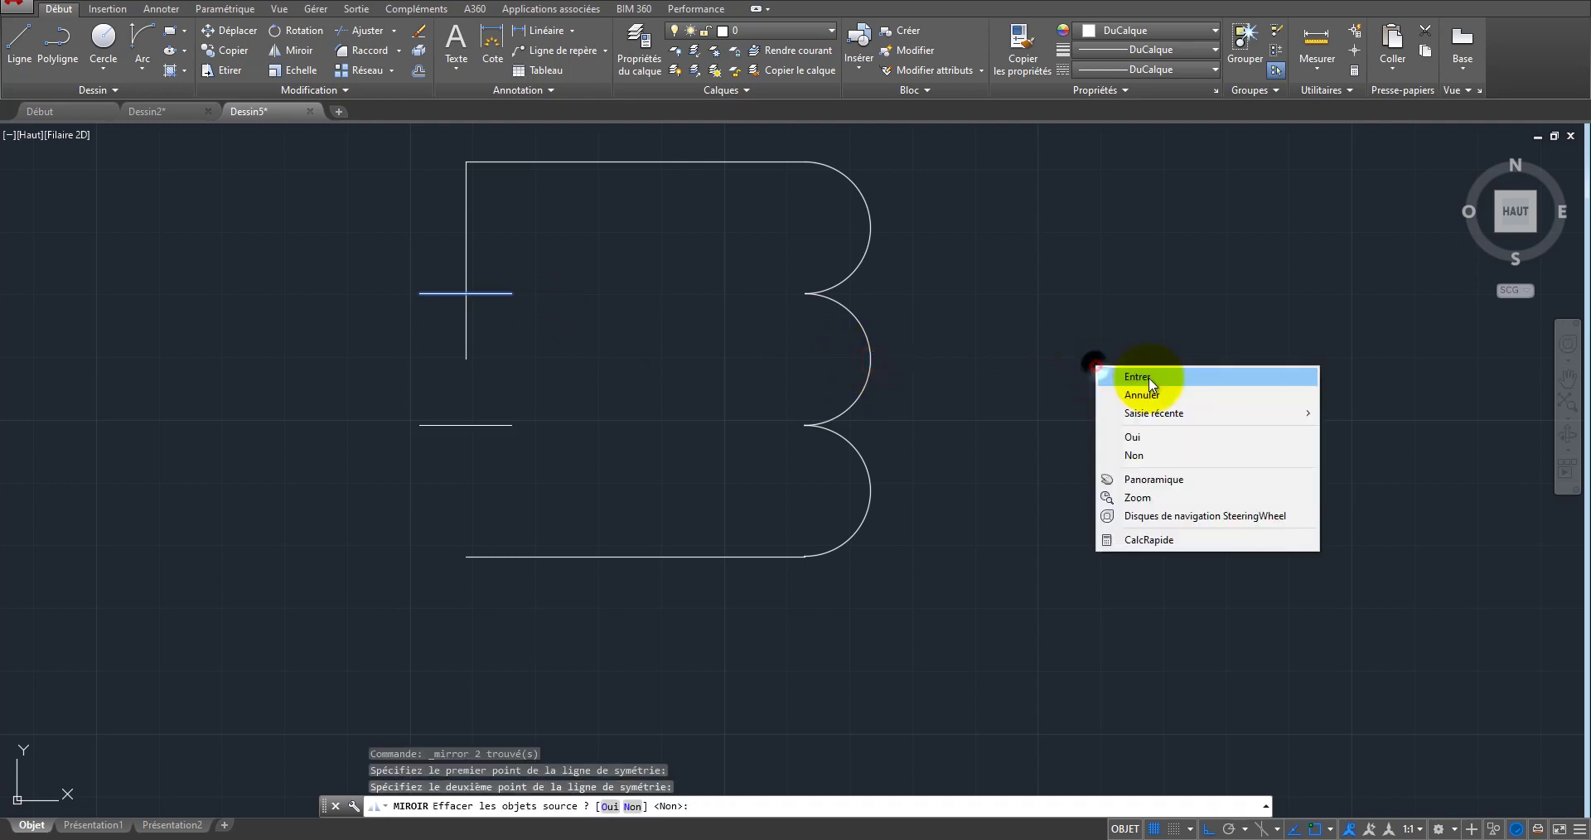
pyautogui.click(1115, 377)
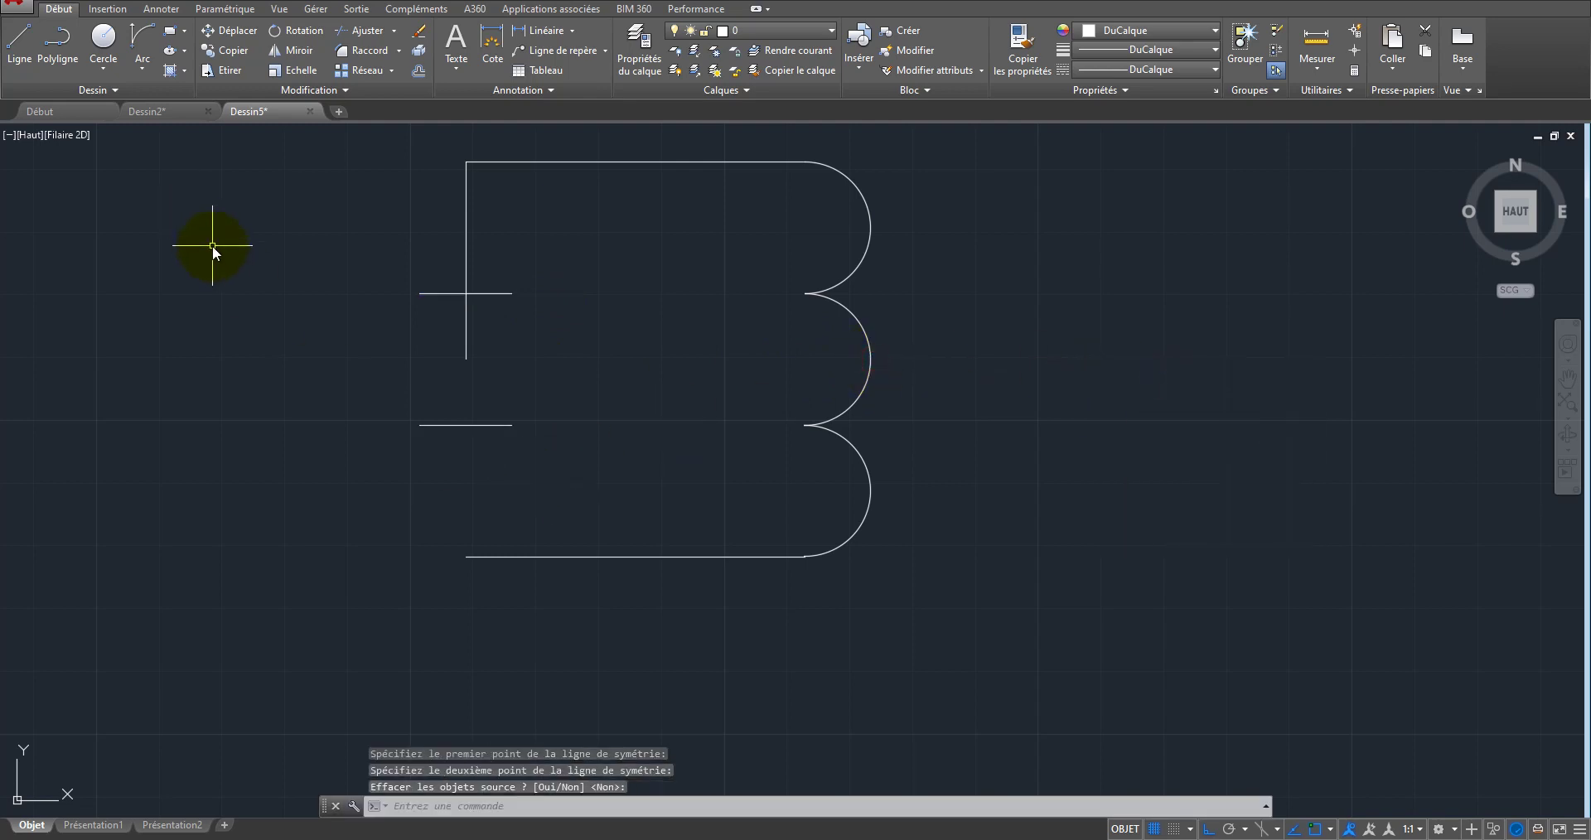
# Step: Draw a vertical polyline from the lower line's left end up to just past the lower plate
pyautogui.click(52, 39)
pyautogui.click(468, 559)
pyautogui.click(469, 416)
pyautogui.rightClick(468, 411)
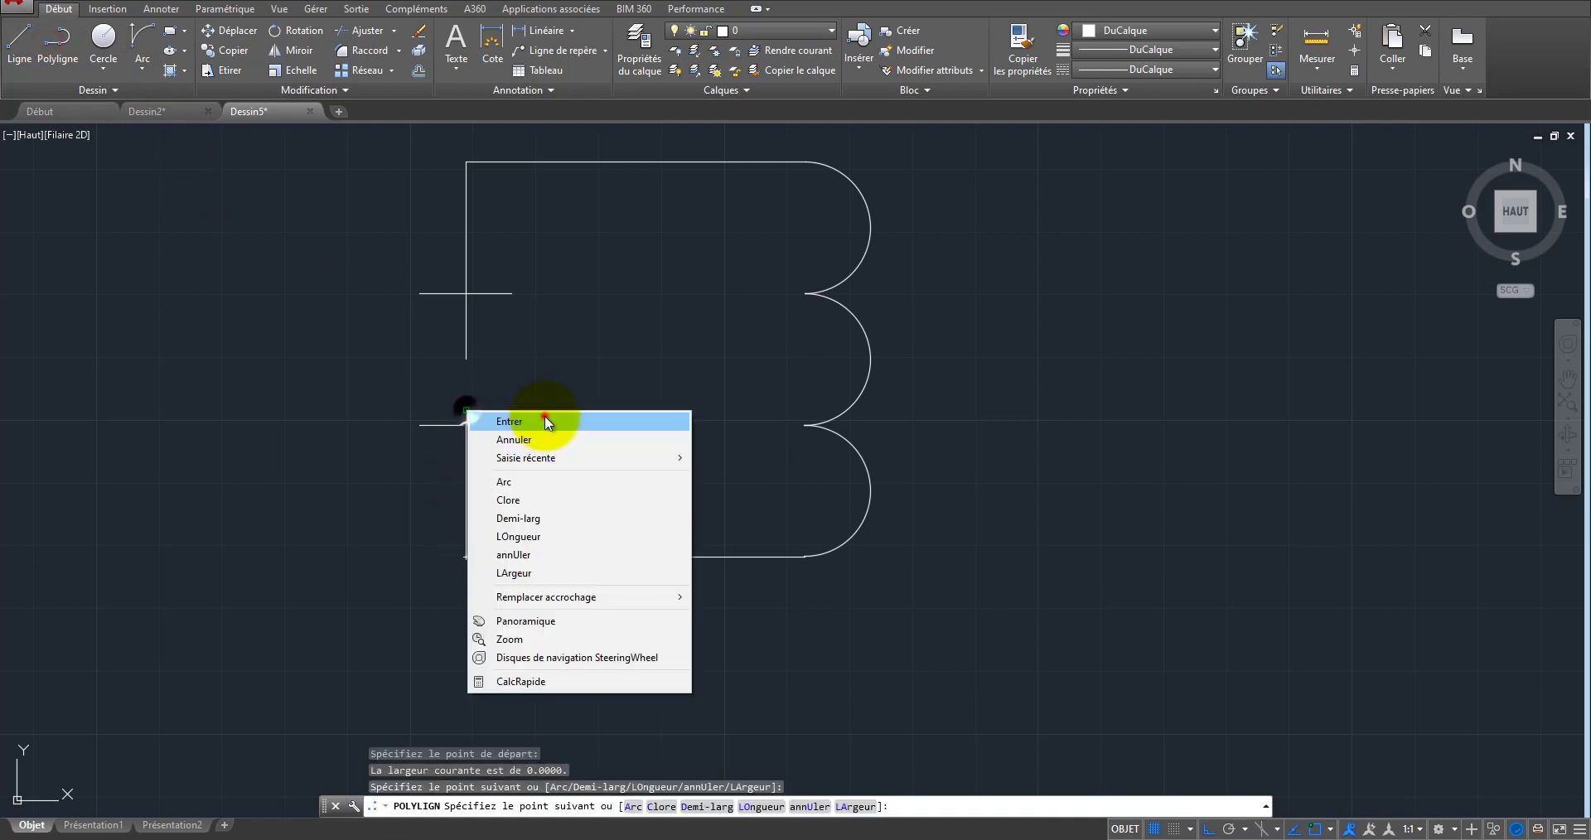
pyautogui.click(545, 418)
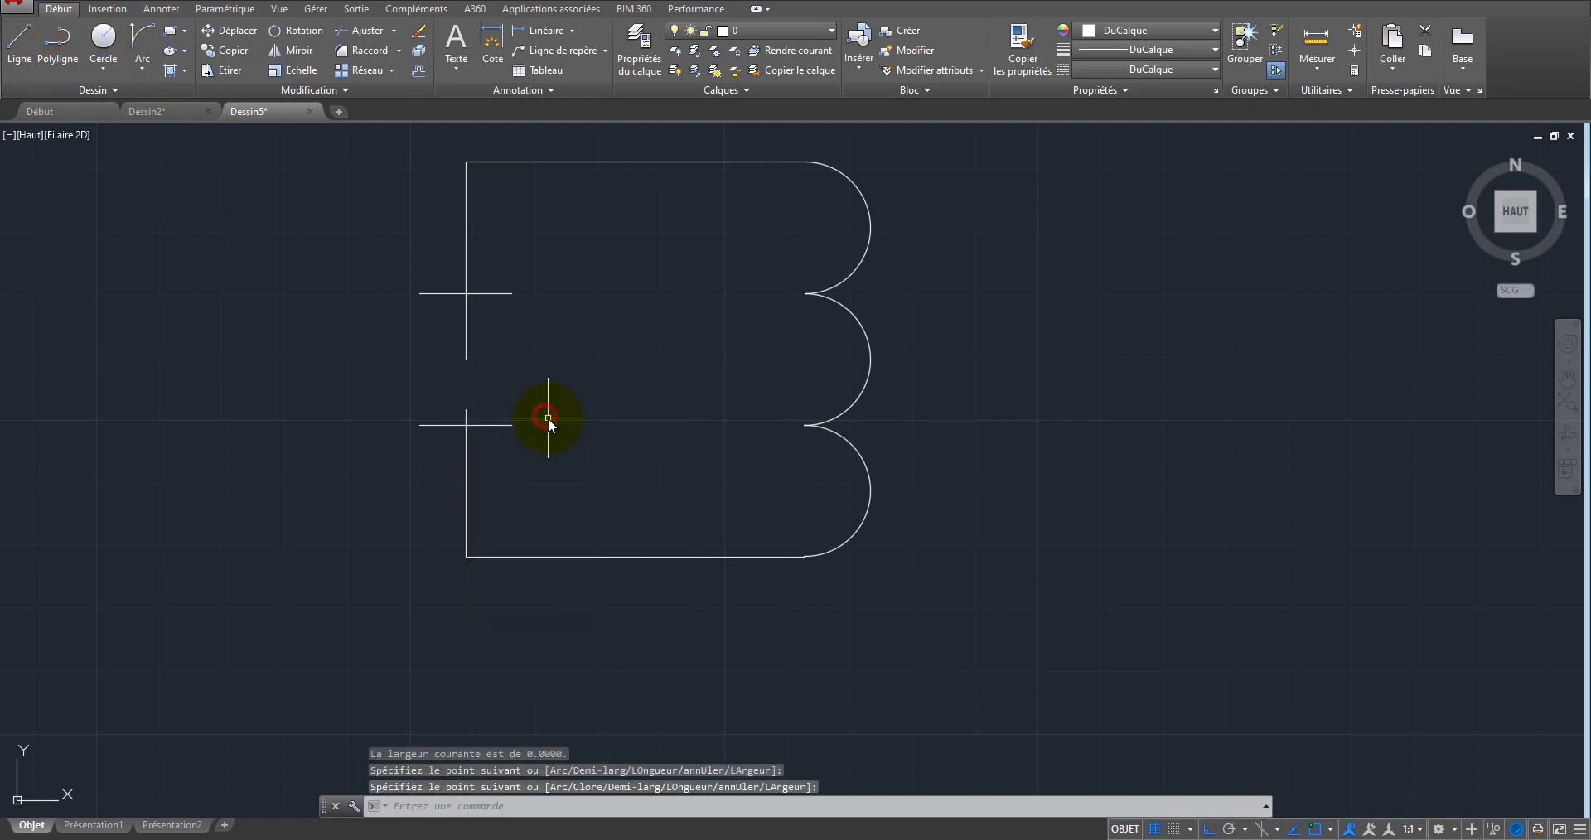
# Step: Trim the two vertical line ends that project into the gap between the capacitor plates
pyautogui.click(362, 28)
pyautogui.rightClick(599, 228)
pyautogui.click(538, 319)
pyautogui.click(447, 355)
pyautogui.click(535, 376)
pyautogui.click(439, 418)
# Step: Try to trim the left branch at its junction with the vertical feeder, and leave the trim command
pyautogui.scroll(-6, 630, 489)
pyautogui.scroll(3, 463, 227)
pyautogui.scroll(3, 462, 227)
pyautogui.click(467, 567)
pyautogui.scroll(-6, 467, 567)
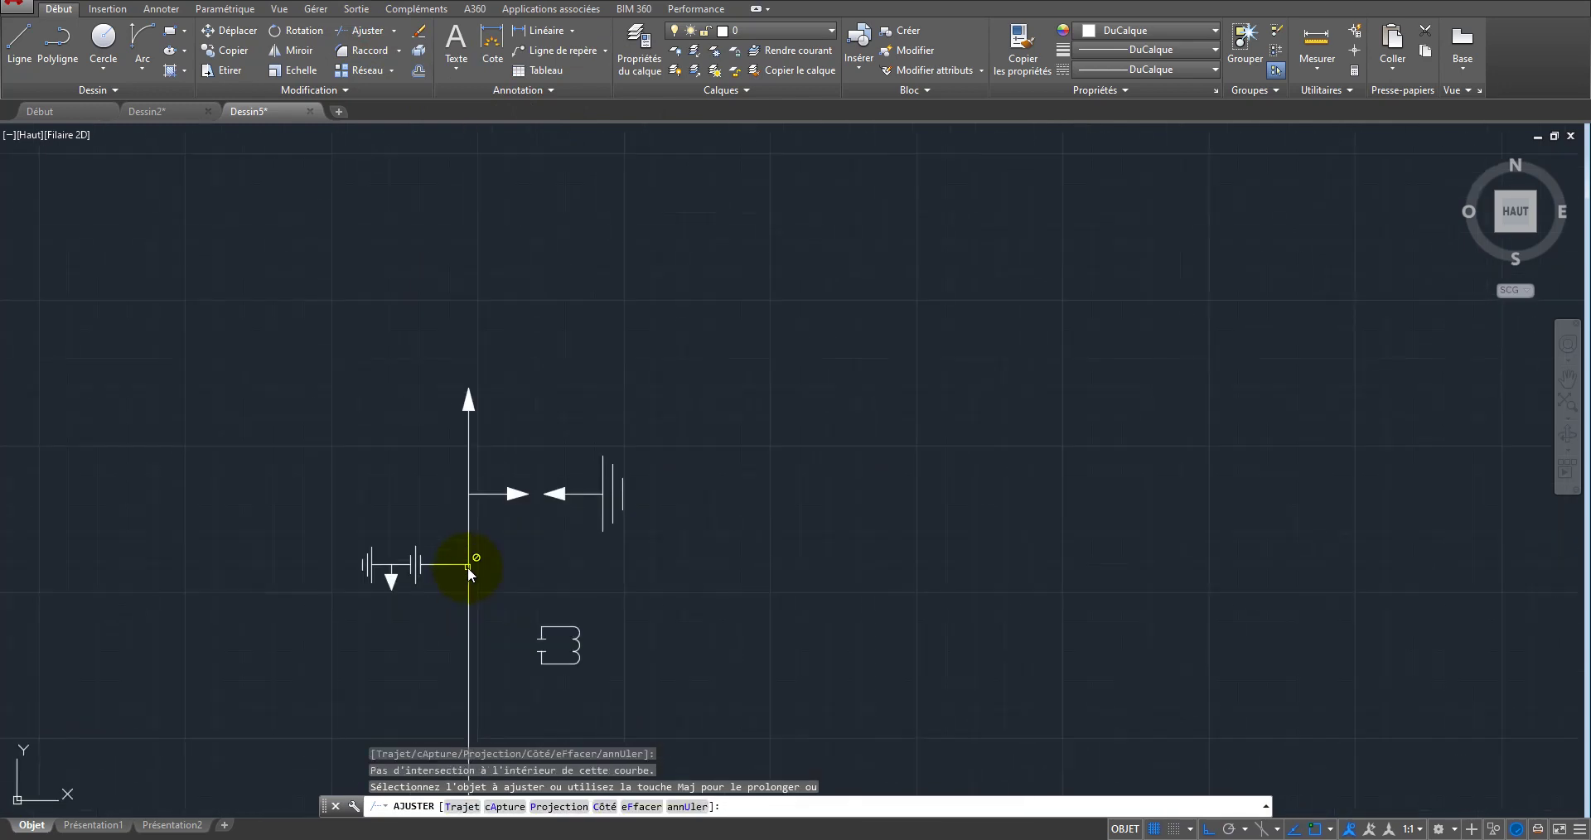
pyautogui.scroll(10, 465, 525)
pyautogui.scroll(-8, 479, 560)
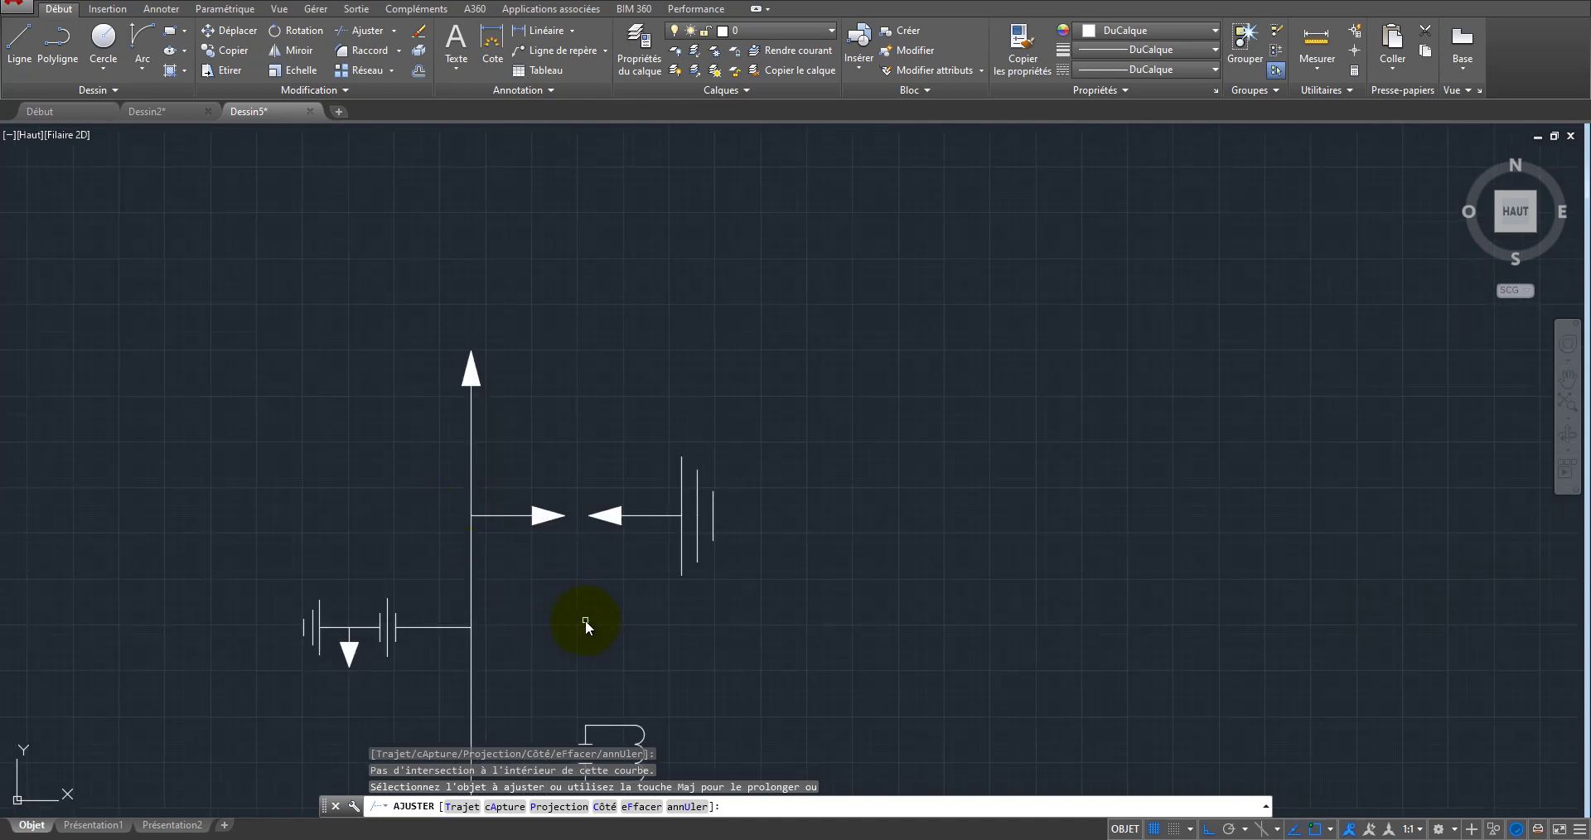
pyautogui.press('Escape')
# Step: Extend the left branch's horizontal line to meet the vertical feeder, using the feeder as boundary
pyautogui.scroll(10, 418, 630)
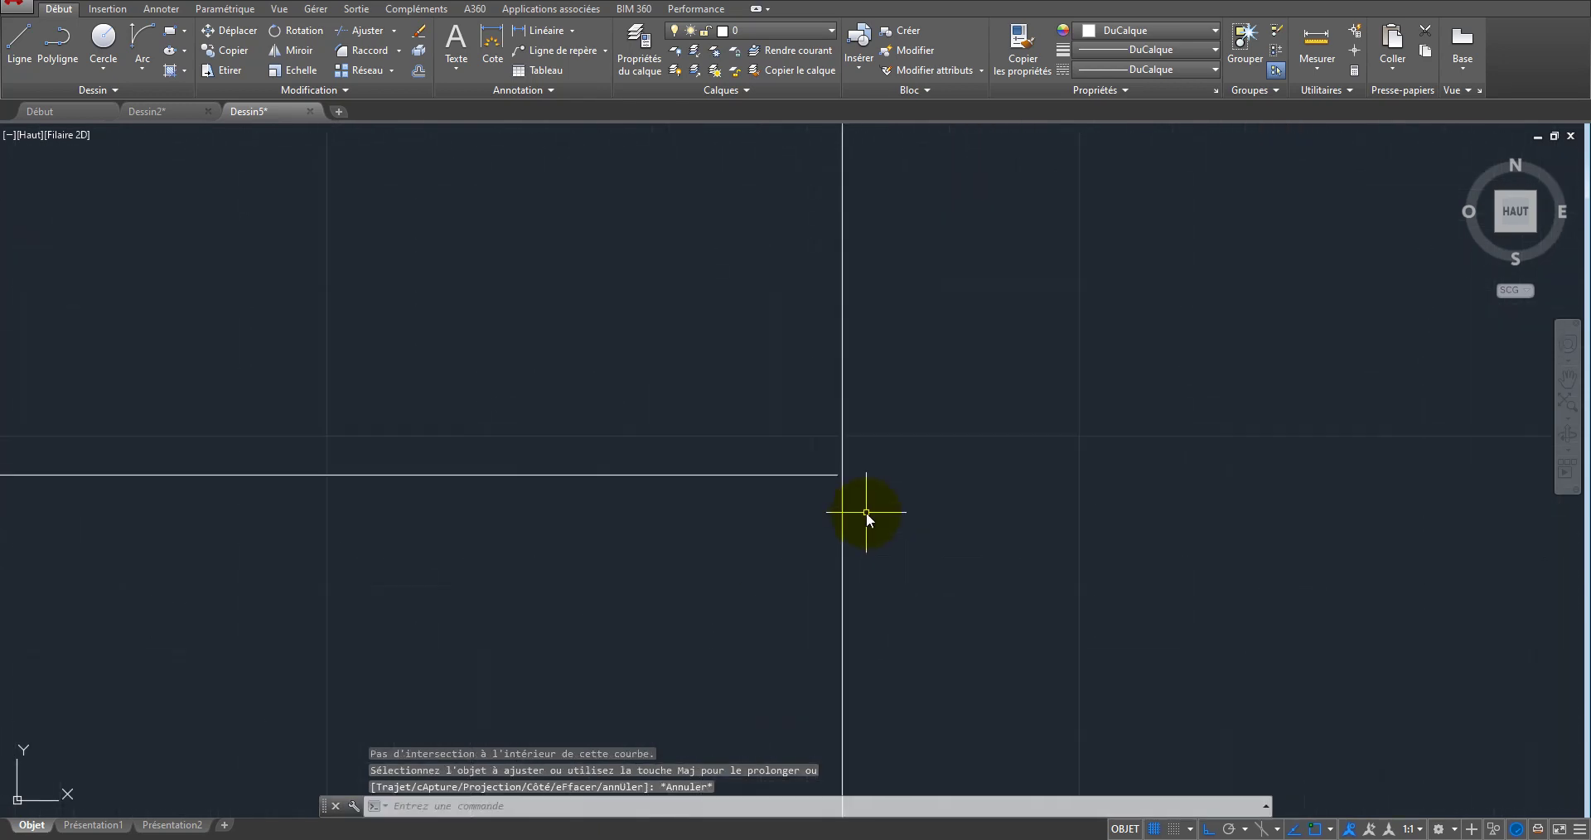
pyautogui.scroll(2, 769, 449)
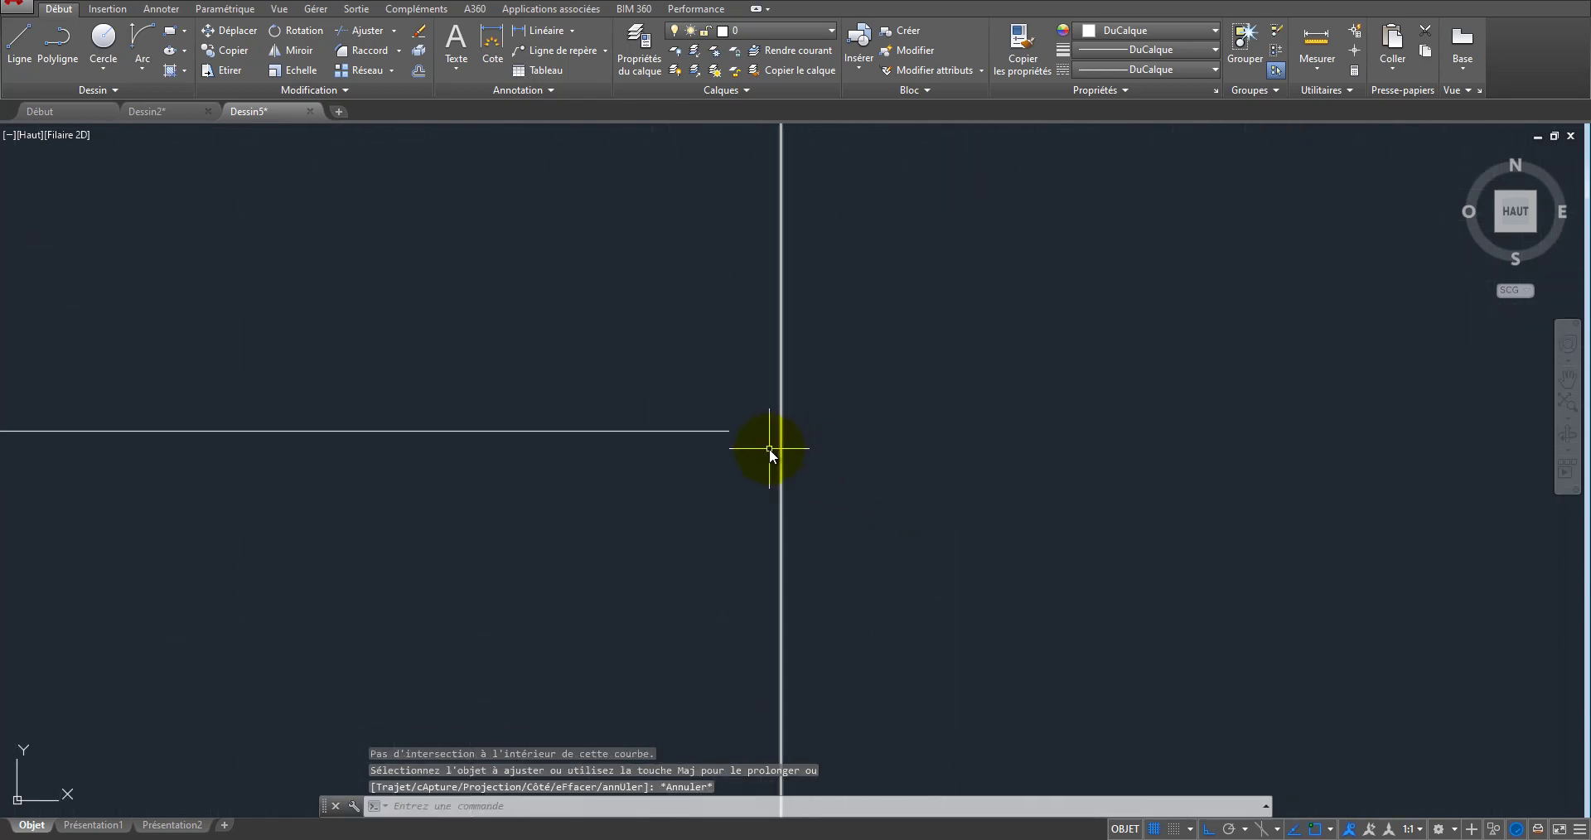
pyautogui.click(396, 30)
pyautogui.click(377, 90)
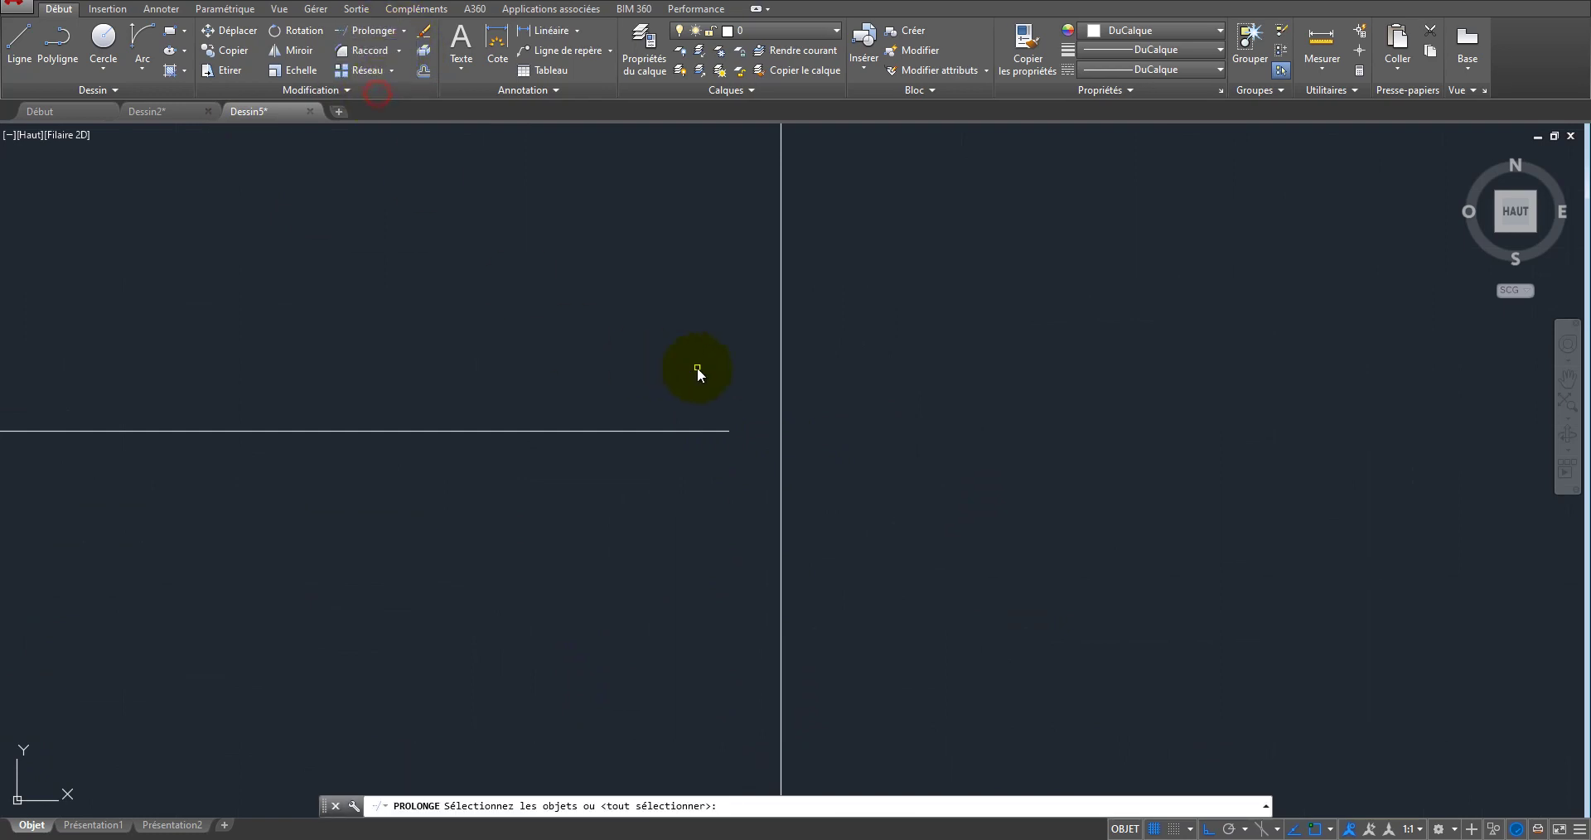
pyautogui.click(781, 366)
pyautogui.press('Return')
pyautogui.click(694, 367)
pyautogui.click(550, 508)
pyautogui.press('Escape')
pyautogui.scroll(-8, 594, 447)
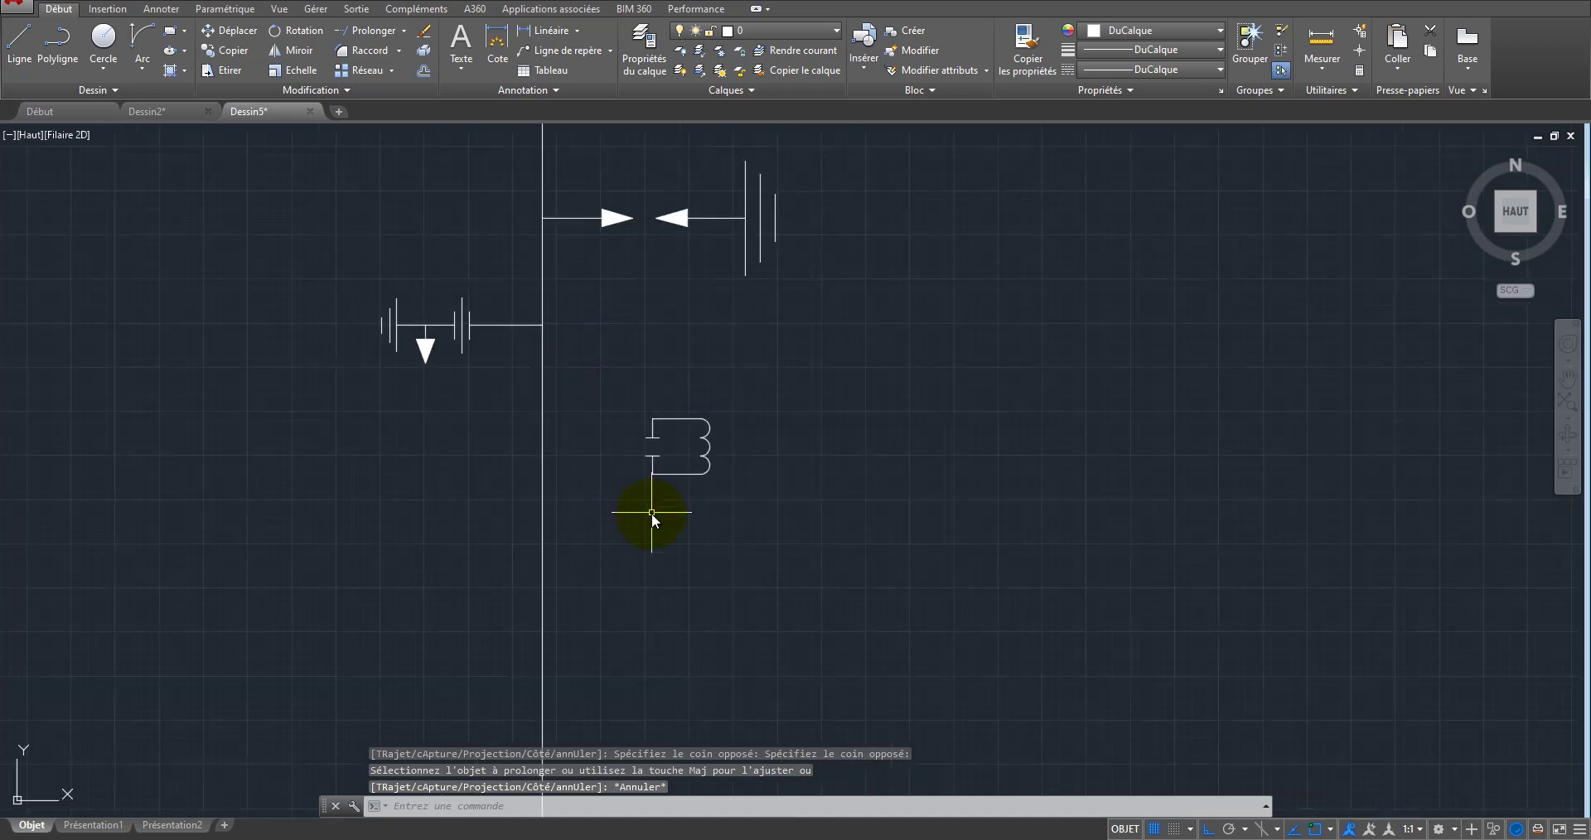
# Step: Move the whole coil and capacitor symbol by its upper line's midpoint onto the vertical feeder, below the left branch
pyautogui.scroll(2, 657, 498)
pyautogui.click(587, 346)
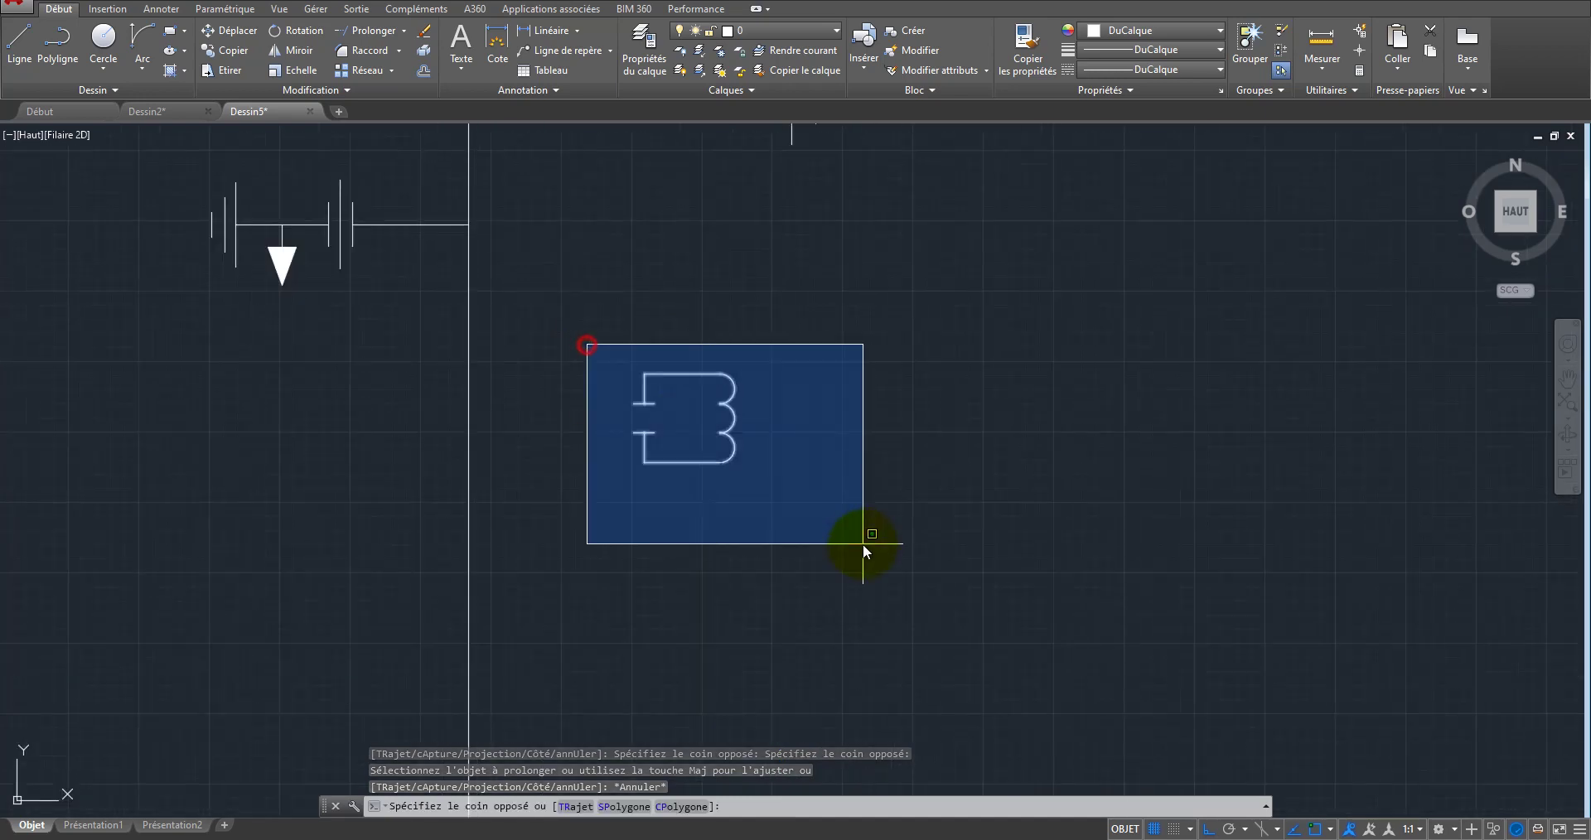
pyautogui.click(863, 543)
pyautogui.click(222, 34)
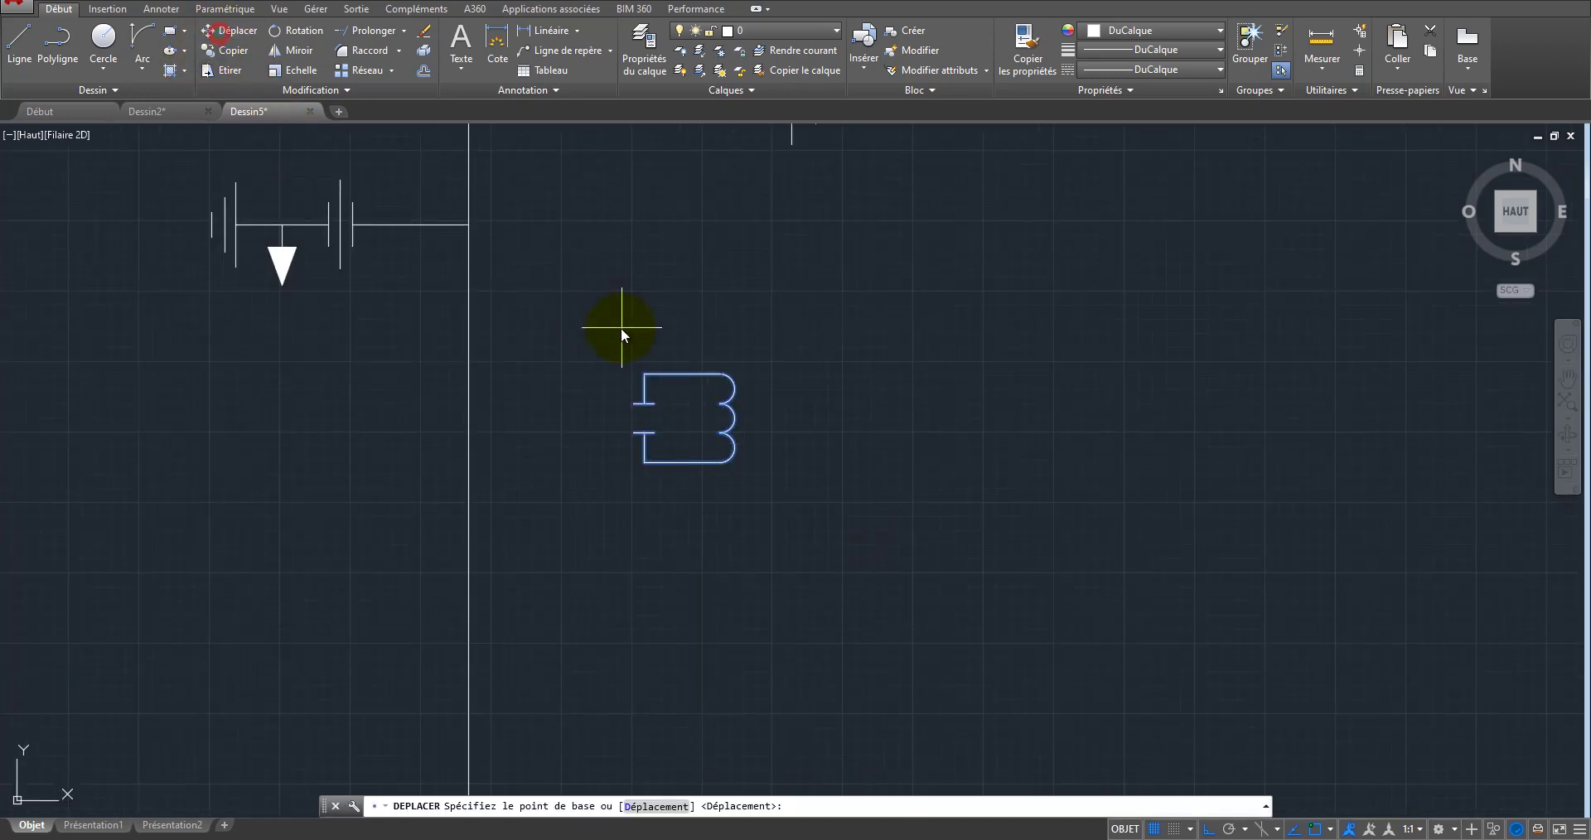
pyautogui.click(681, 373)
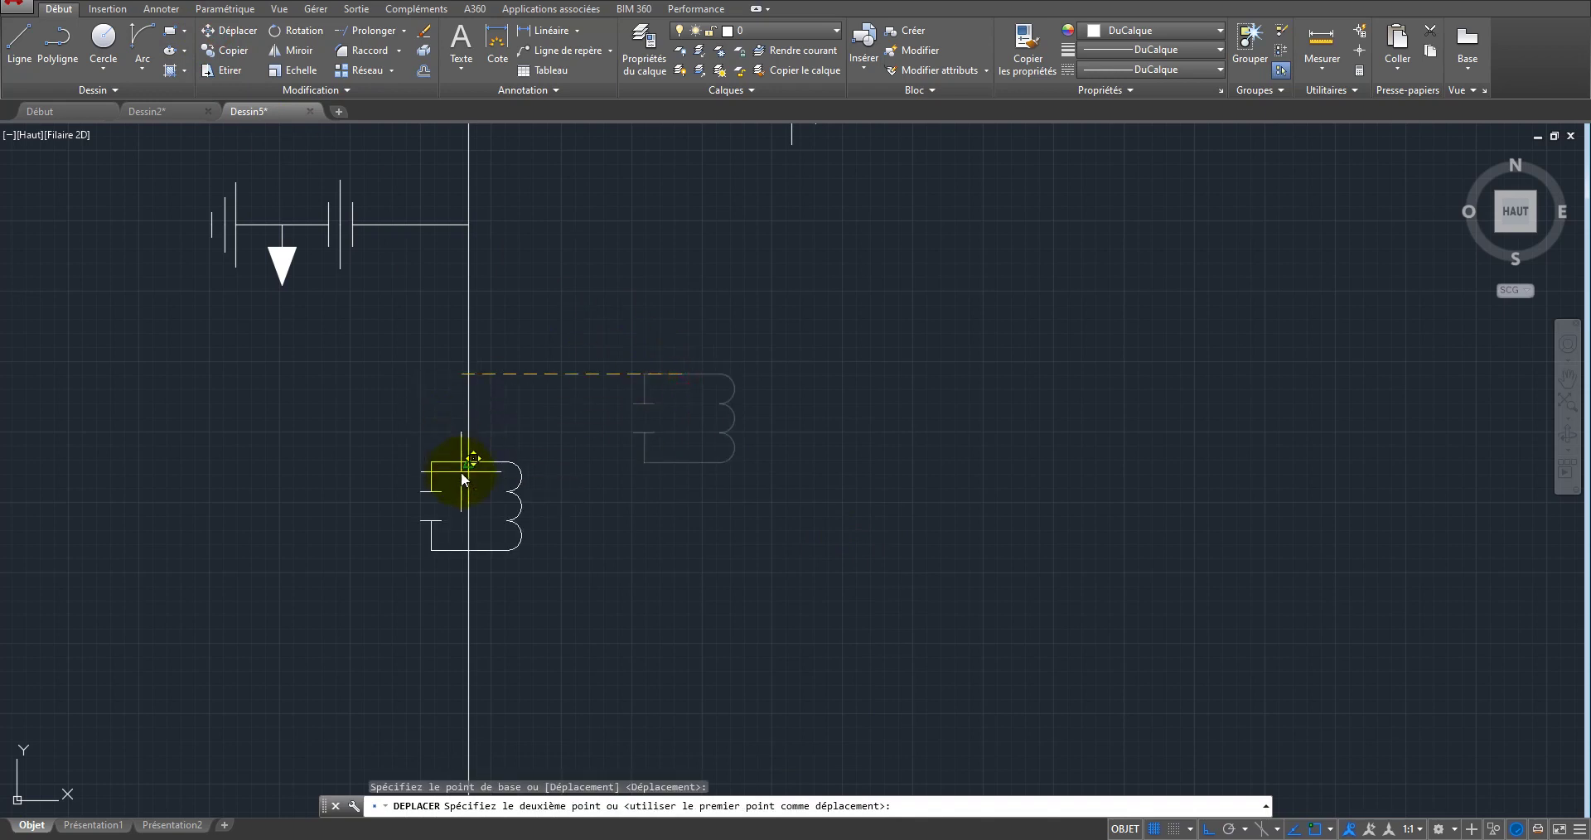
pyautogui.click(467, 460)
# Step: Trim the part of the vertical feeder that runs through the inside of the coil and capacitor symbol
pyautogui.scroll(-4, 652, 365)
pyautogui.scroll(4, 580, 419)
pyautogui.click(403, 31)
pyautogui.click(367, 58)
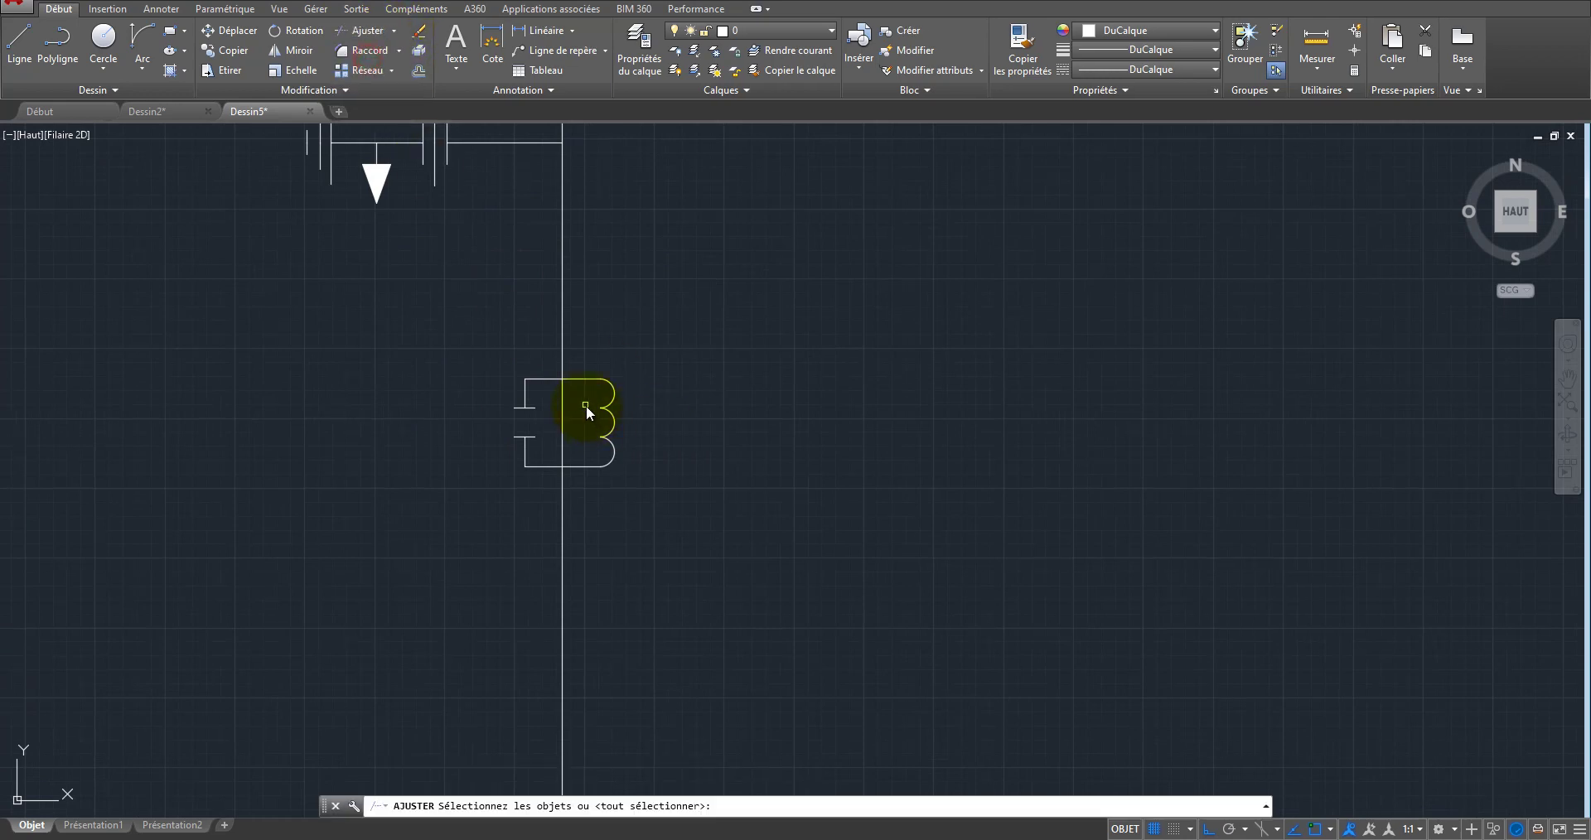
pyautogui.press('Return')
pyautogui.click(594, 358)
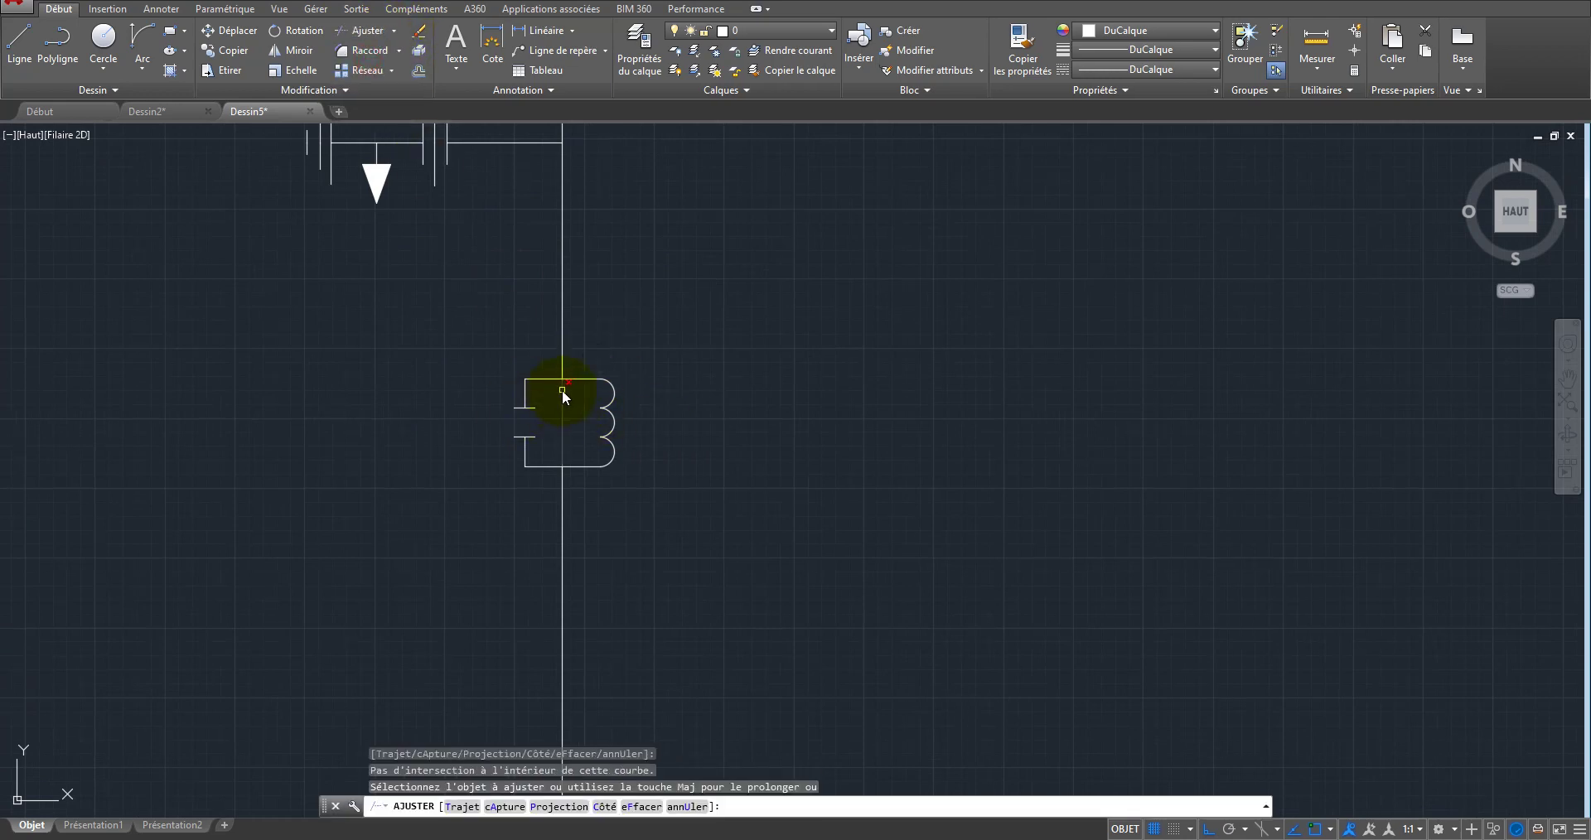
pyautogui.rightClick(688, 386)
pyautogui.click(712, 393)
# Step: Draw a polyline from the vertical feeder below the coil and capacitor symbol, running left and then a short way down
pyautogui.scroll(-4, 561, 305)
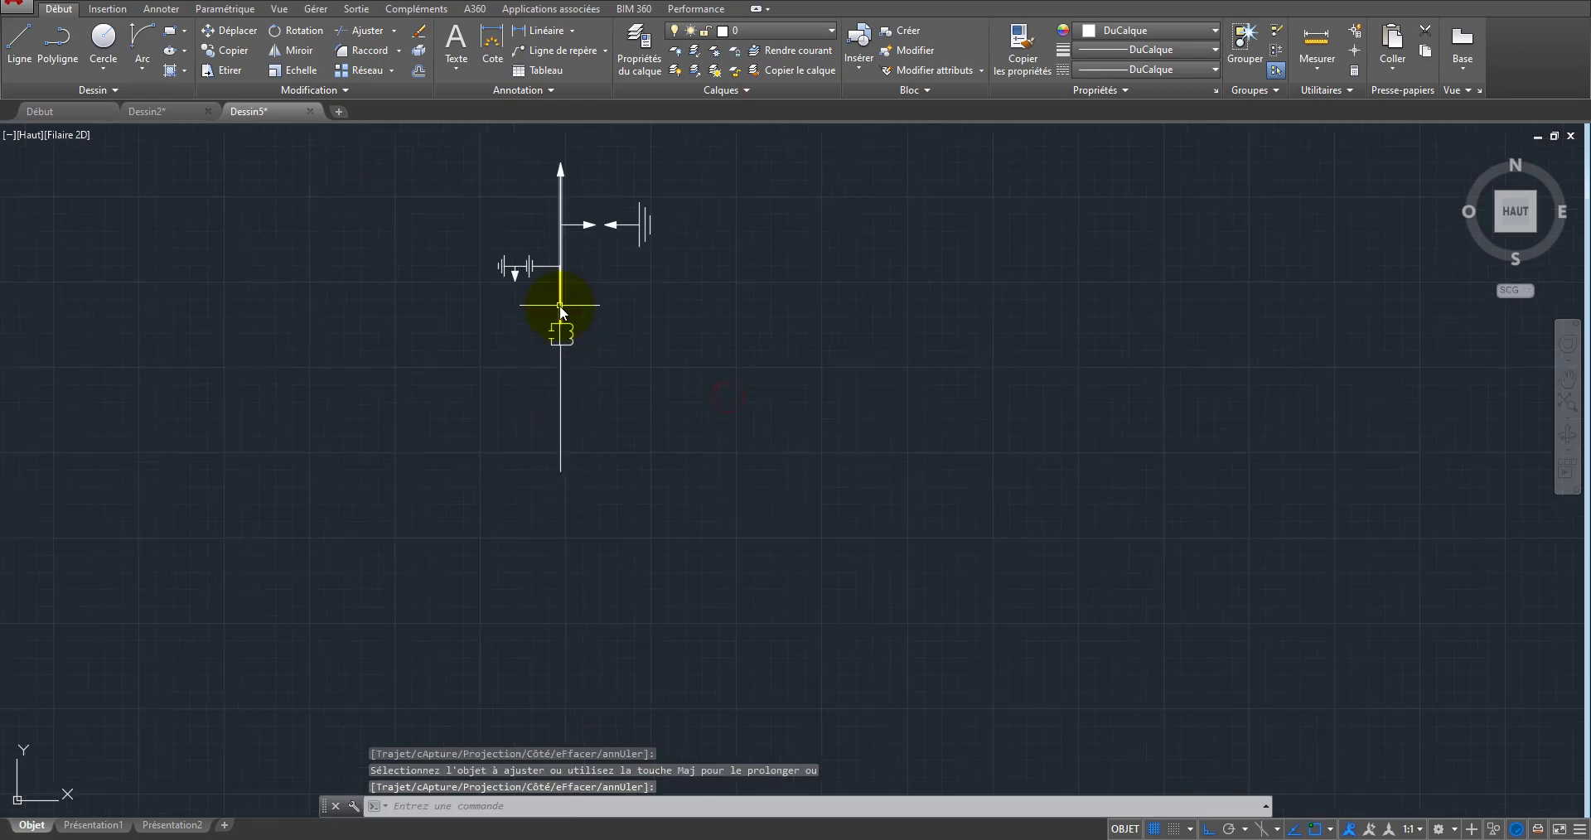
pyautogui.scroll(2, 576, 444)
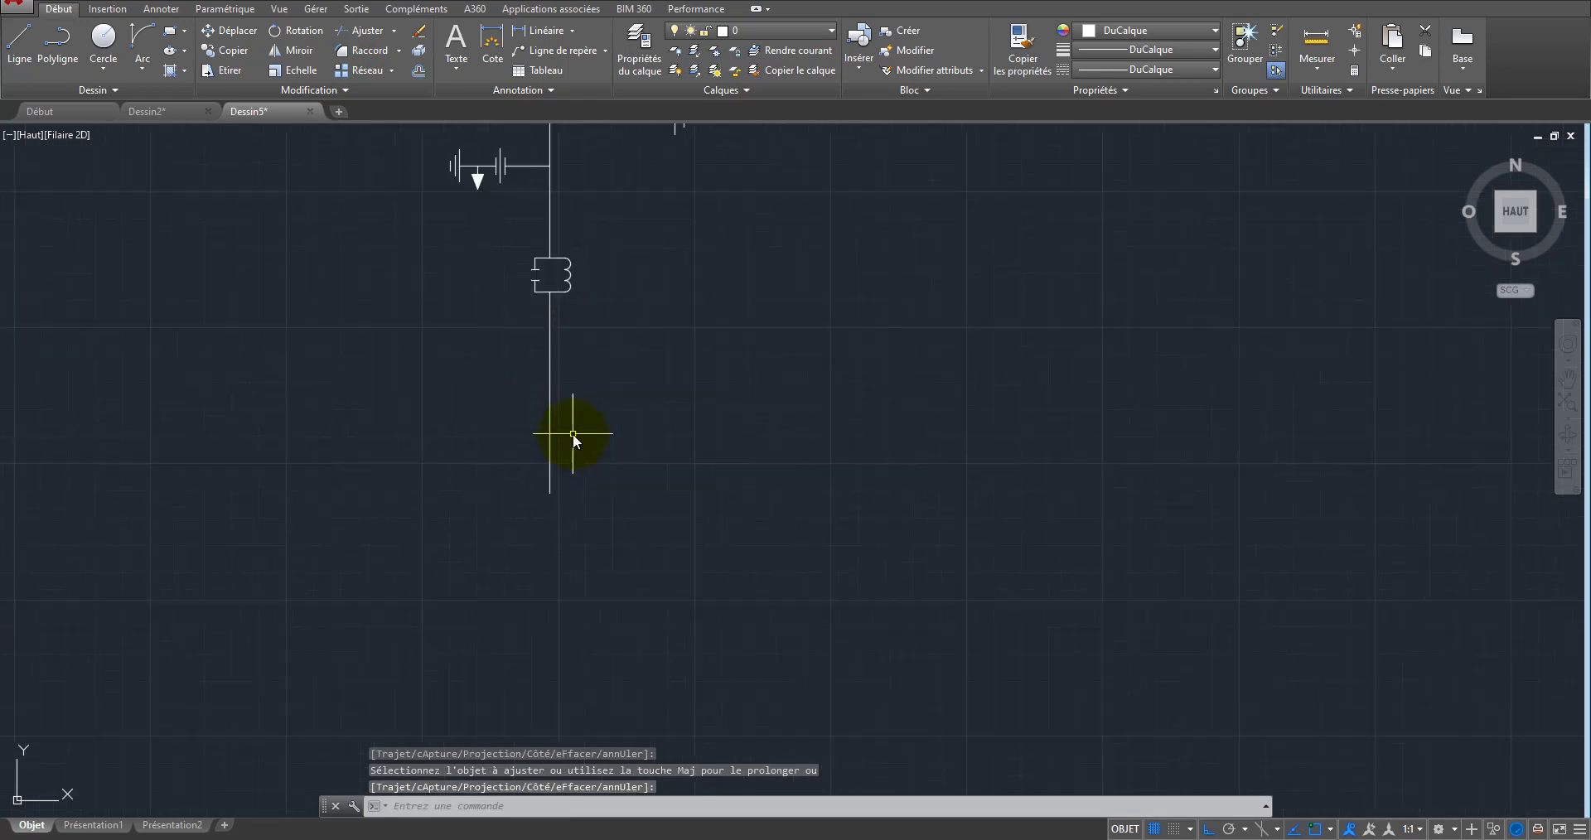
pyautogui.click(57, 42)
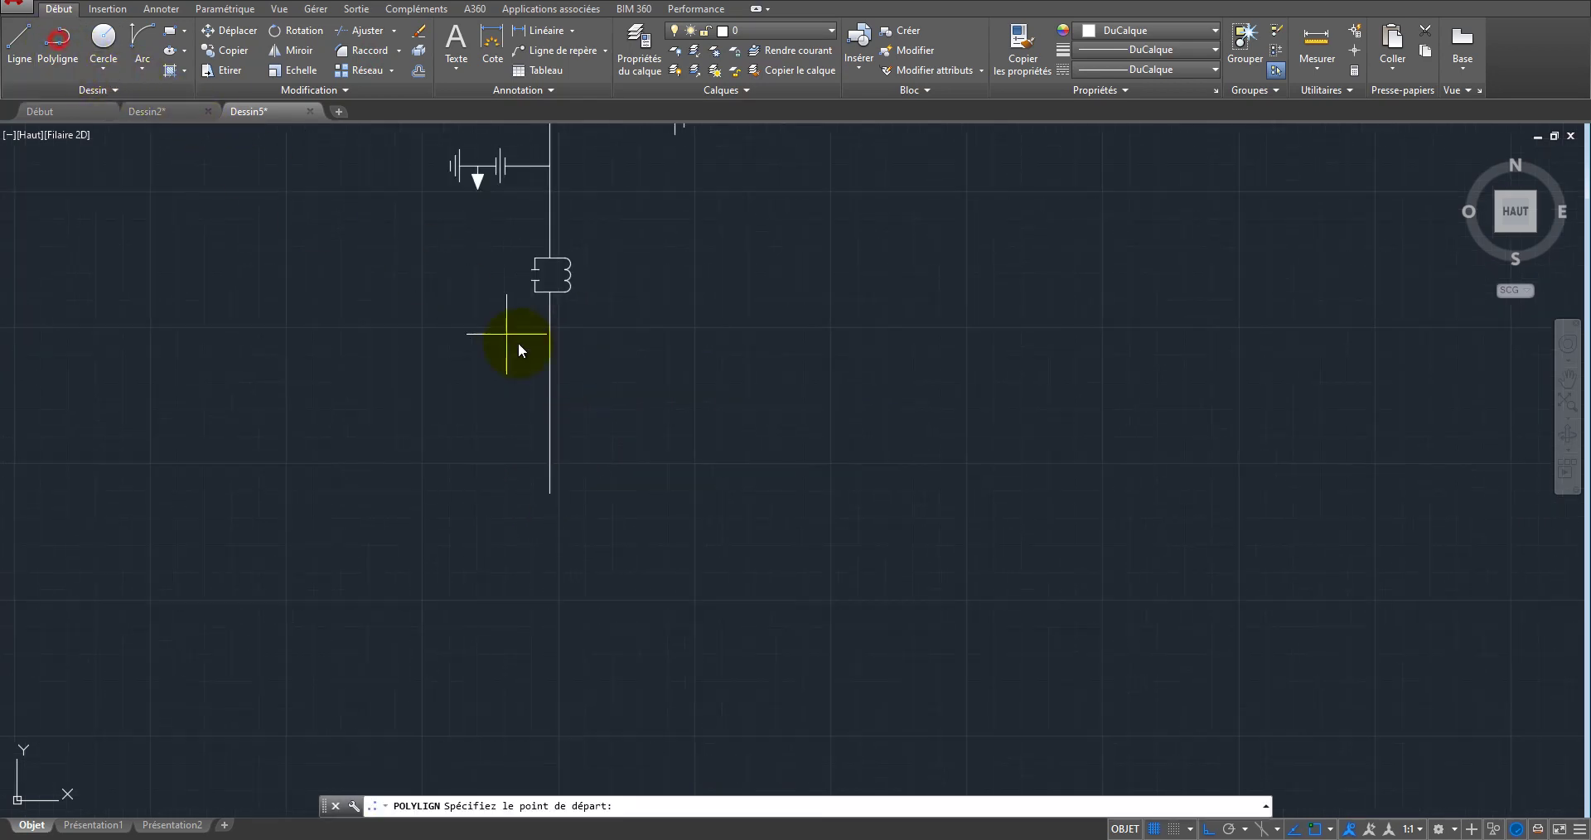
pyautogui.click(554, 386)
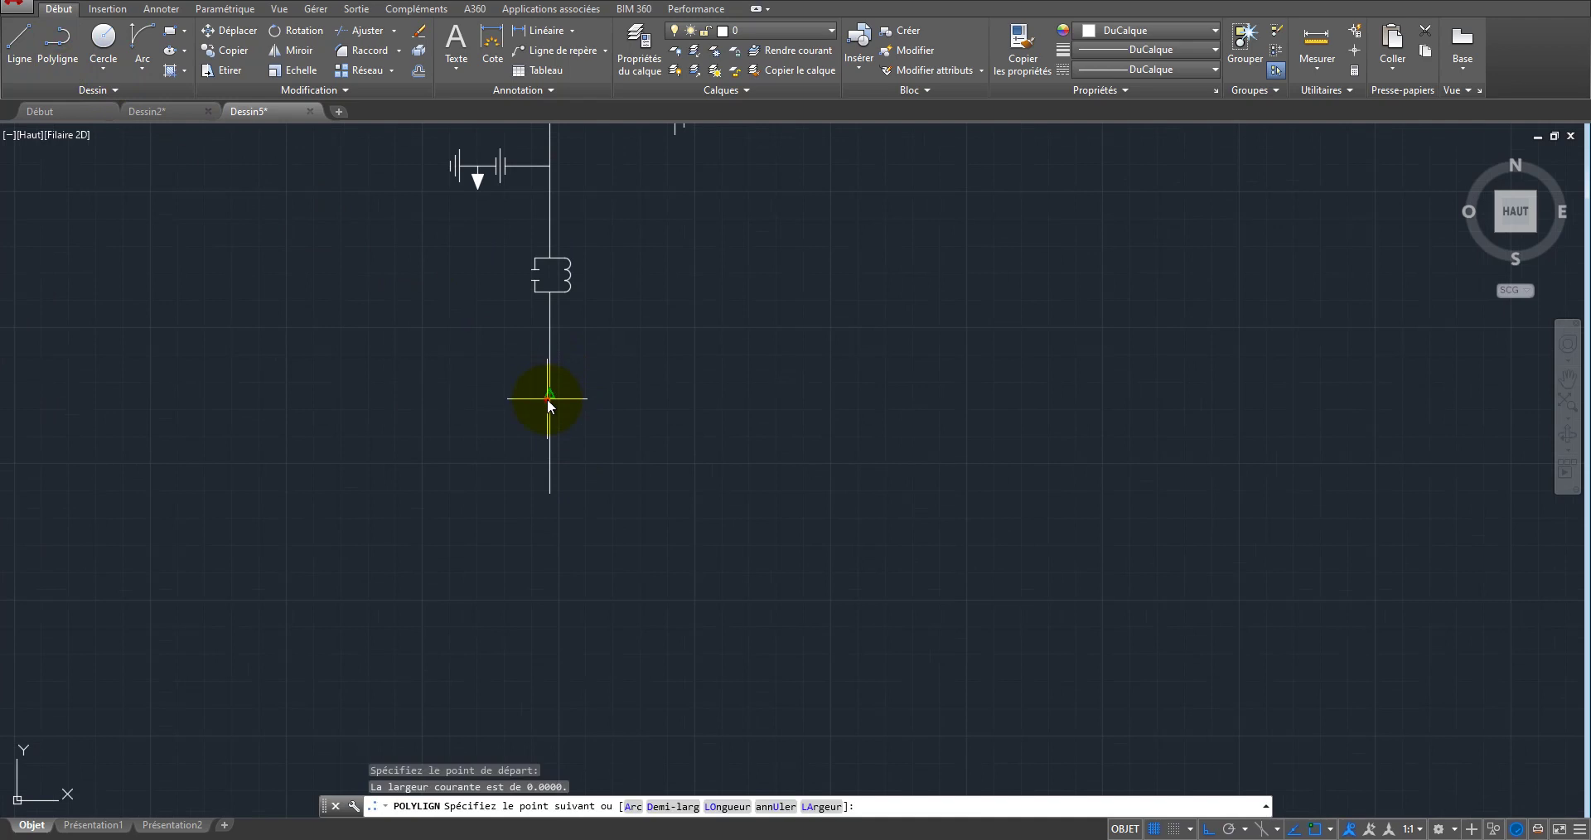
pyautogui.click(423, 394)
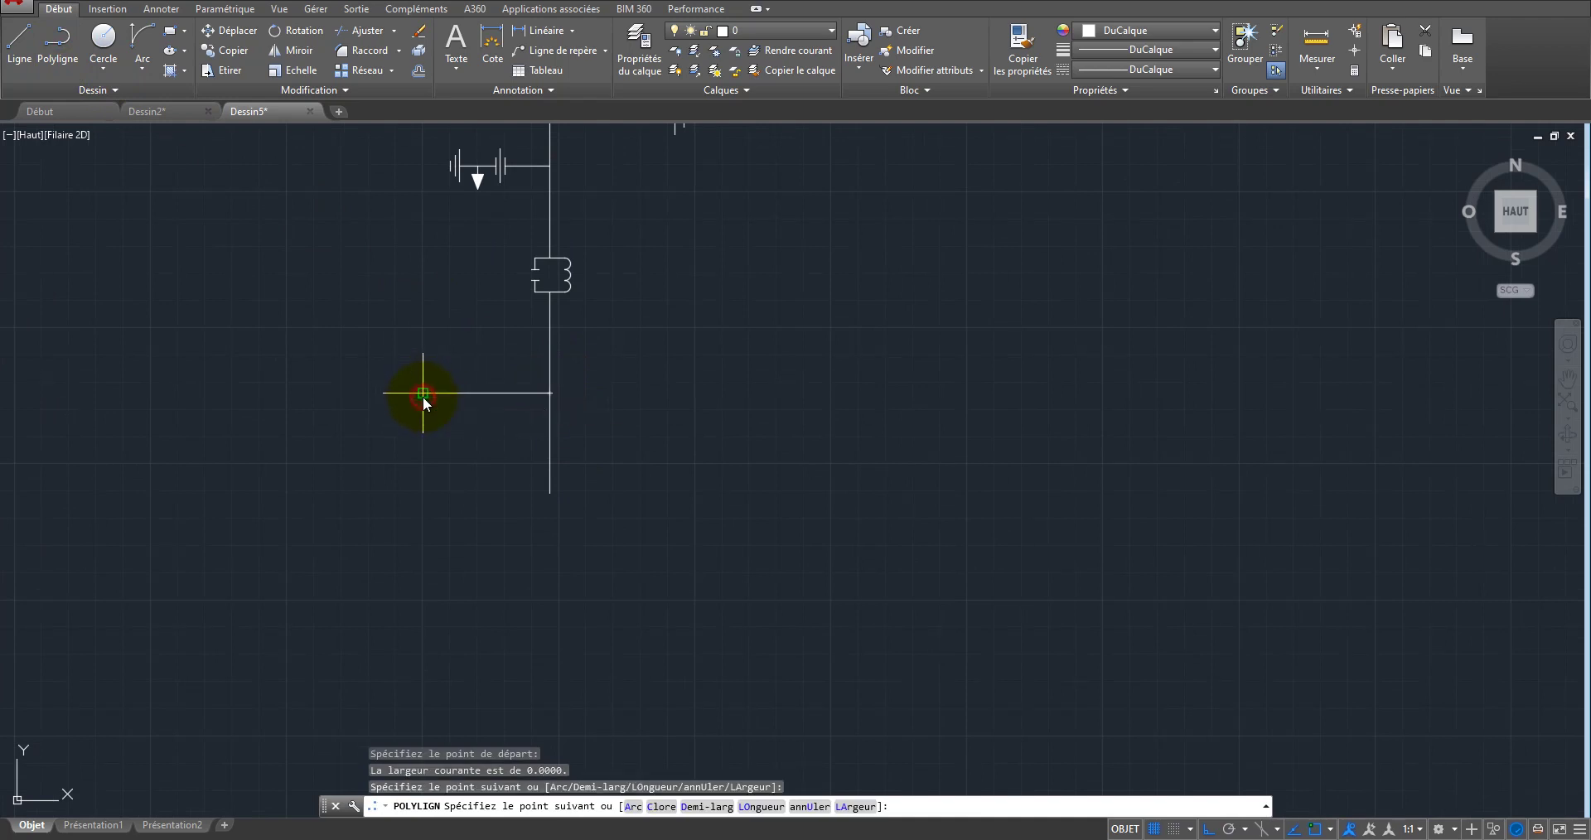
pyautogui.click(423, 442)
pyautogui.rightClick(422, 442)
pyautogui.click(485, 452)
# Step: Draw a short horizontal polyline to the right from the lower end of the new branch
pyautogui.scroll(4, 421, 456)
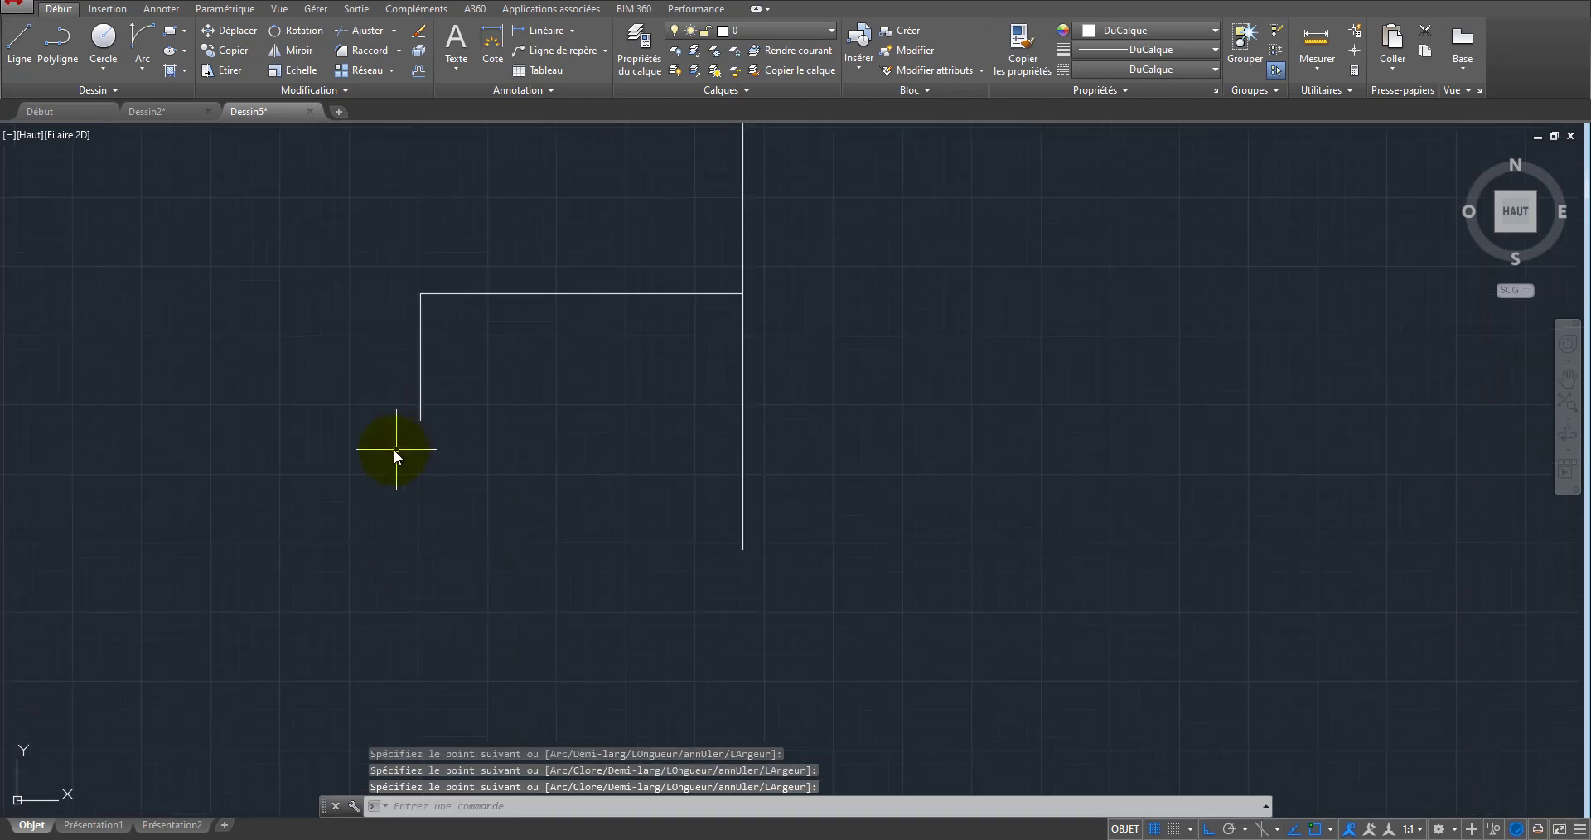
pyautogui.click(51, 51)
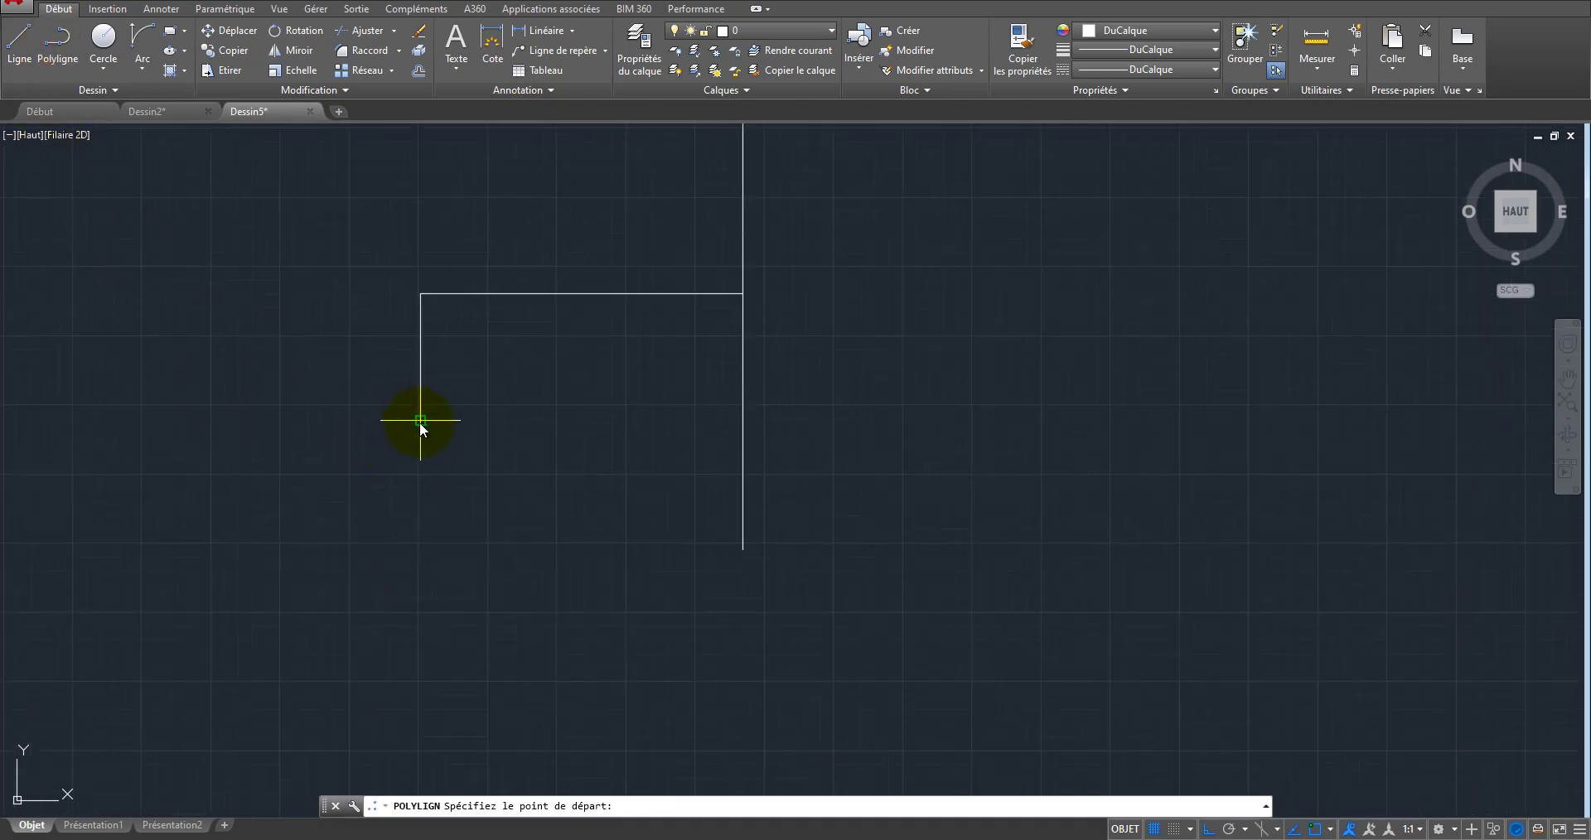
pyautogui.click(420, 420)
pyautogui.rightClick(444, 423)
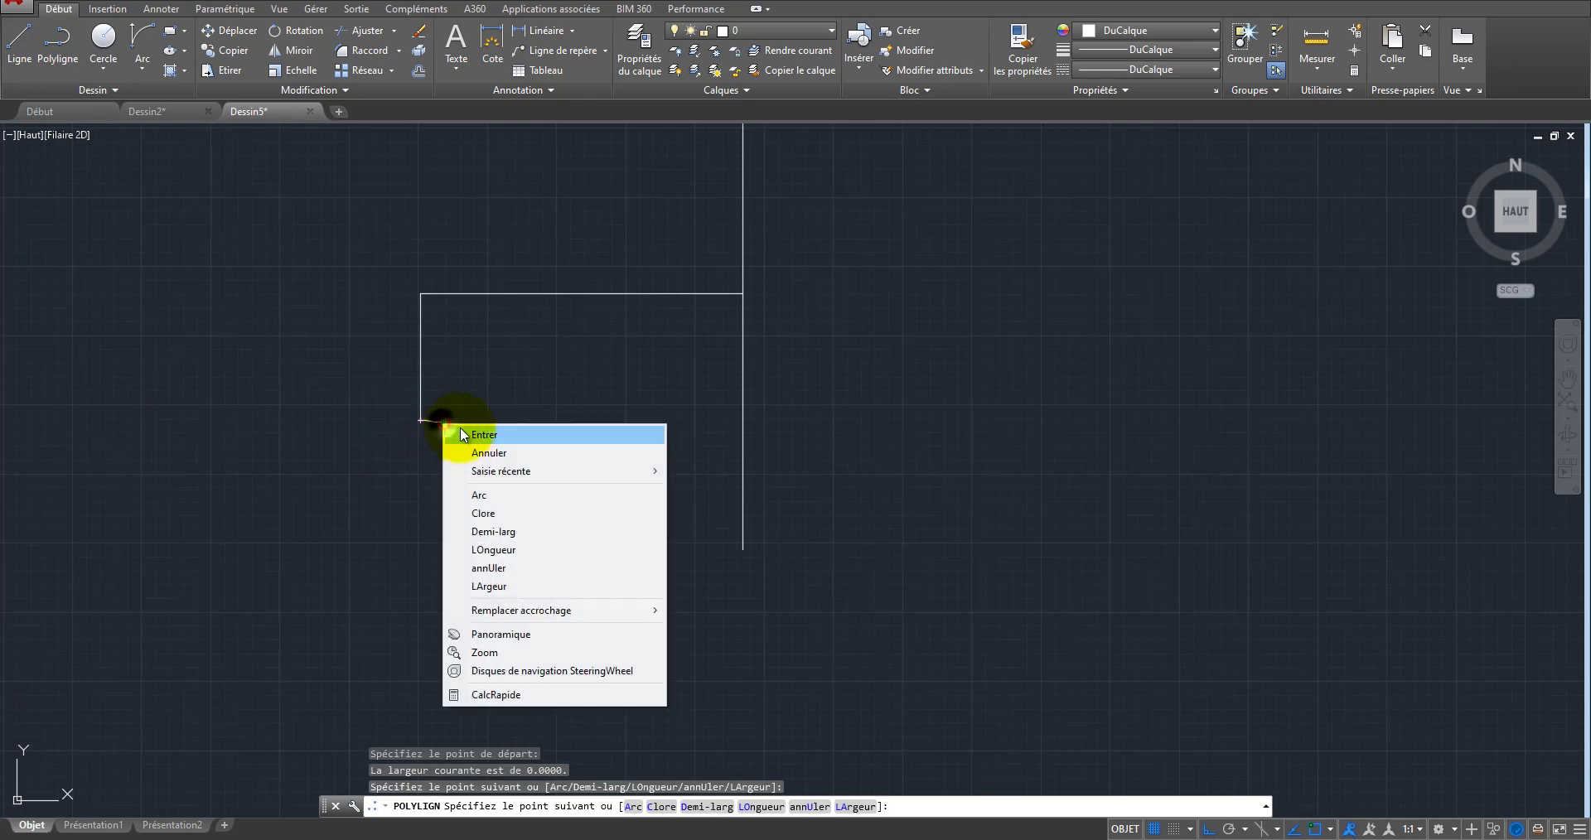
pyautogui.click(485, 435)
# Step: Mirror the short horizontal line about the branch's vertical line, keeping the source, to form a centred bar
pyautogui.click(479, 406)
pyautogui.click(438, 452)
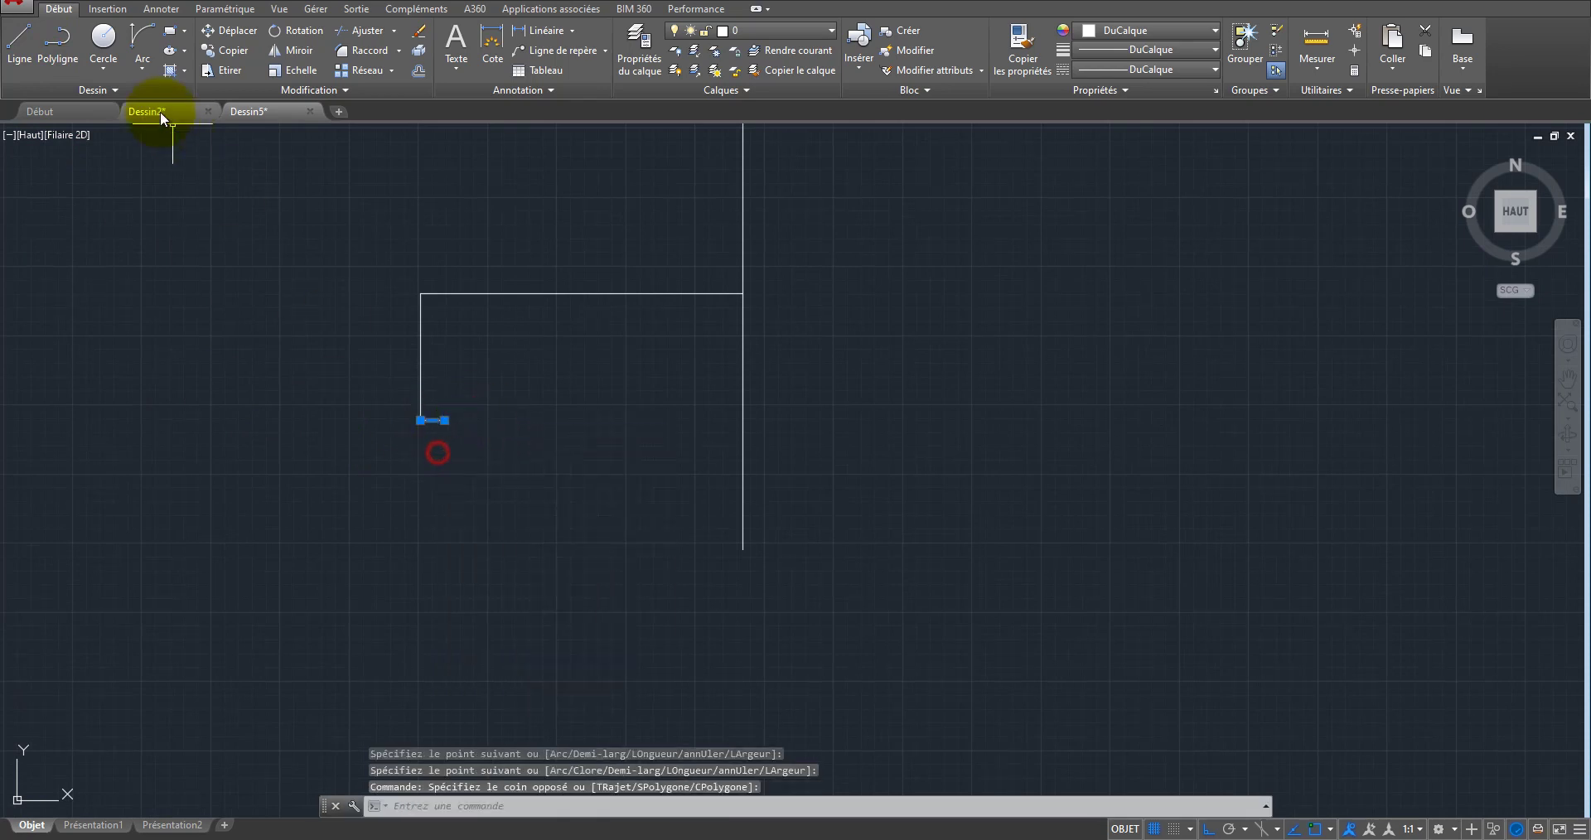
pyautogui.click(293, 50)
pyautogui.click(420, 421)
pyautogui.click(417, 242)
pyautogui.rightClick(426, 239)
pyautogui.click(464, 249)
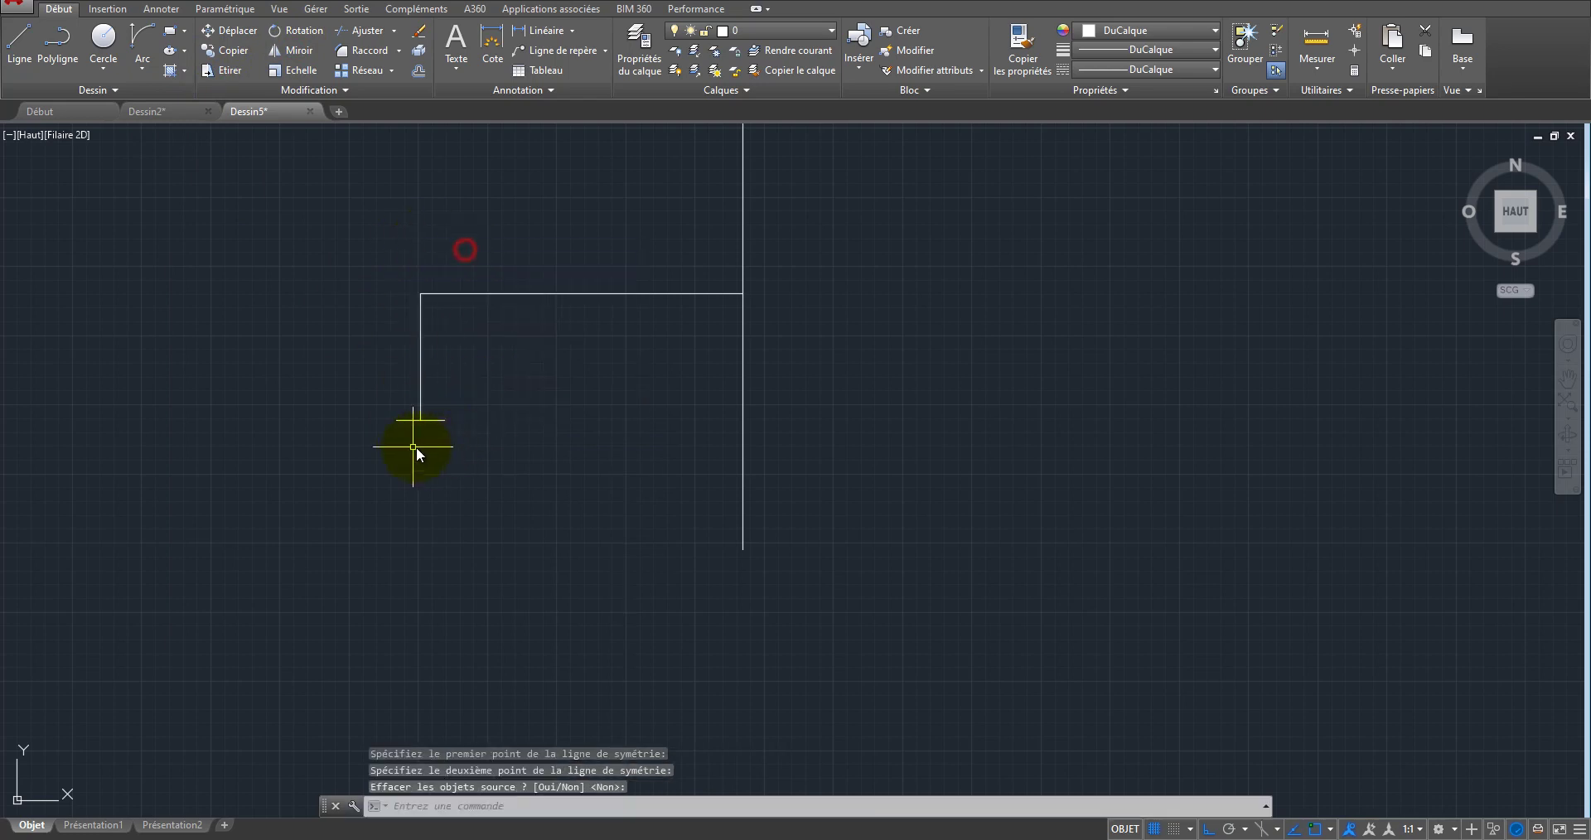
# Step: Mirror the centred bar downward about a horizontal axis just below it, keeping the source
pyautogui.click(345, 411)
pyautogui.click(498, 454)
pyautogui.click(291, 48)
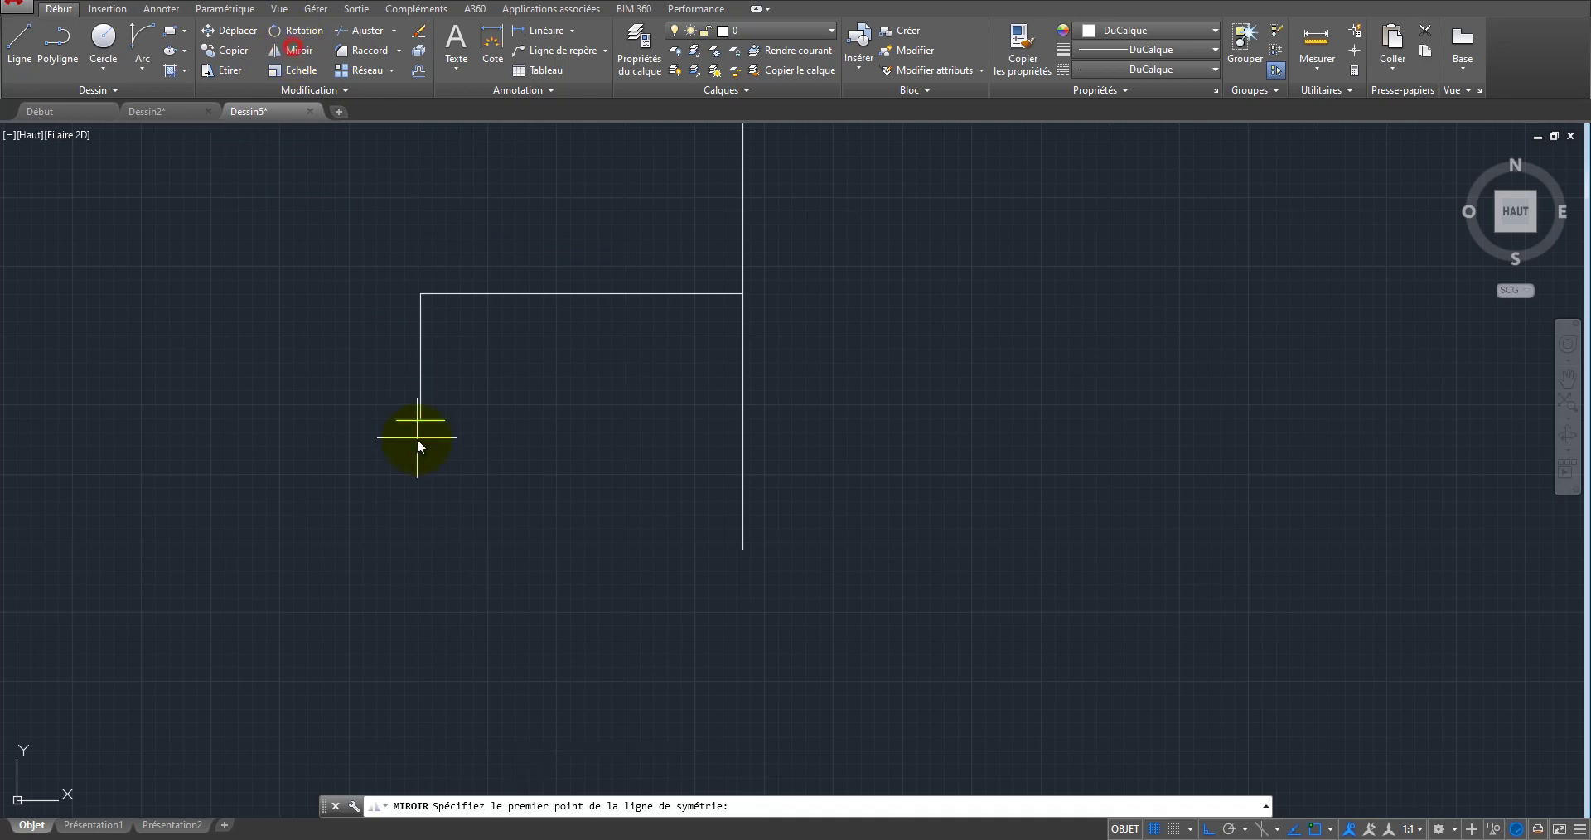
pyautogui.click(419, 436)
pyautogui.click(303, 437)
pyautogui.rightClick(303, 437)
pyautogui.click(371, 445)
# Step: Draw a horizontal polyline between the two bars, starting near their left ends and slightly shorter than them
pyautogui.scroll(1, 440, 438)
pyautogui.scroll(2, 440, 439)
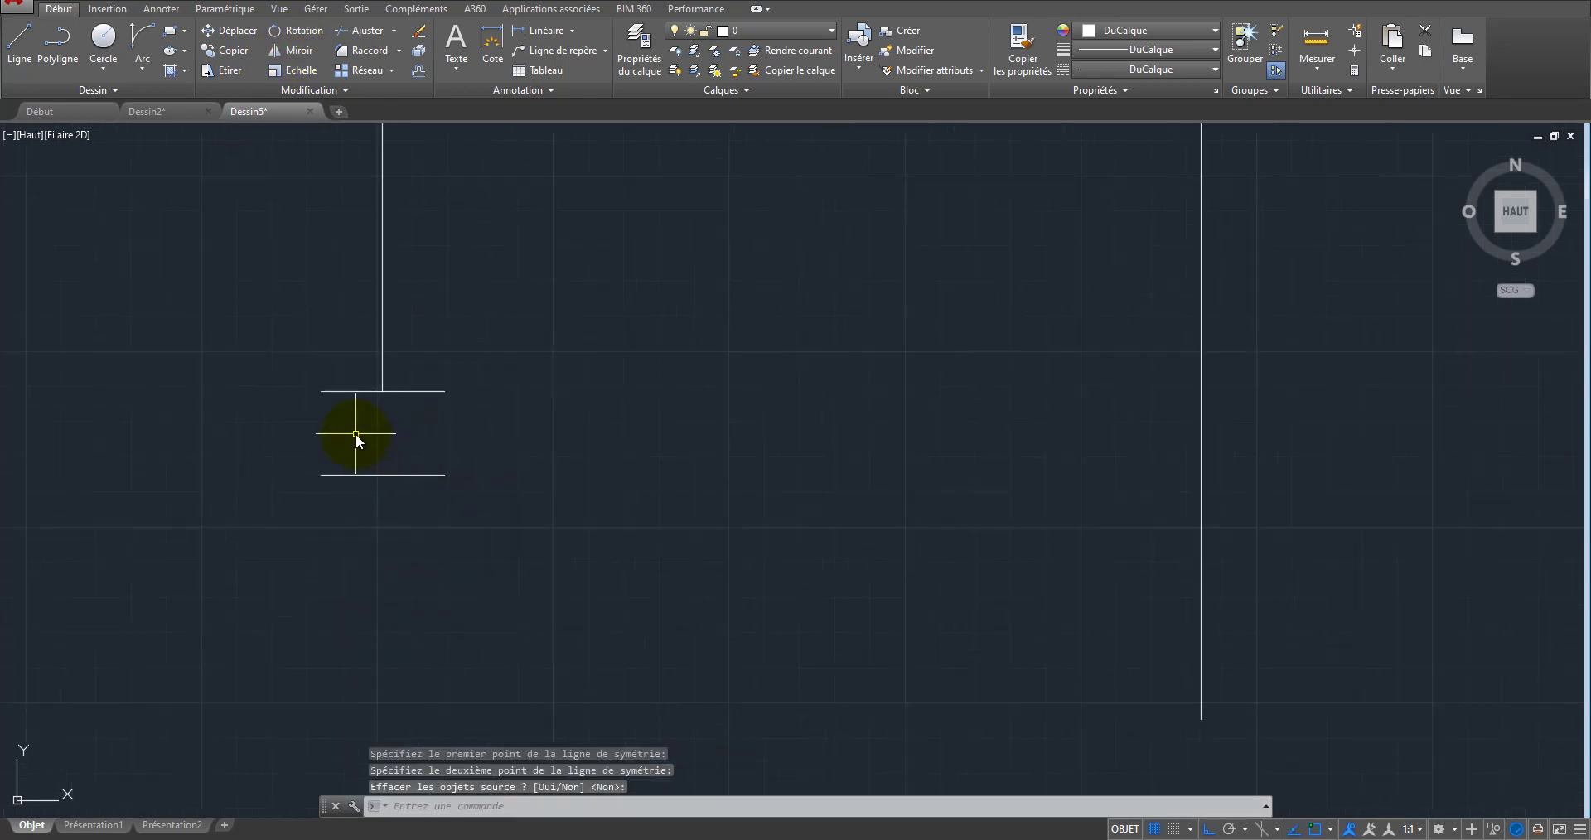
pyautogui.click(57, 46)
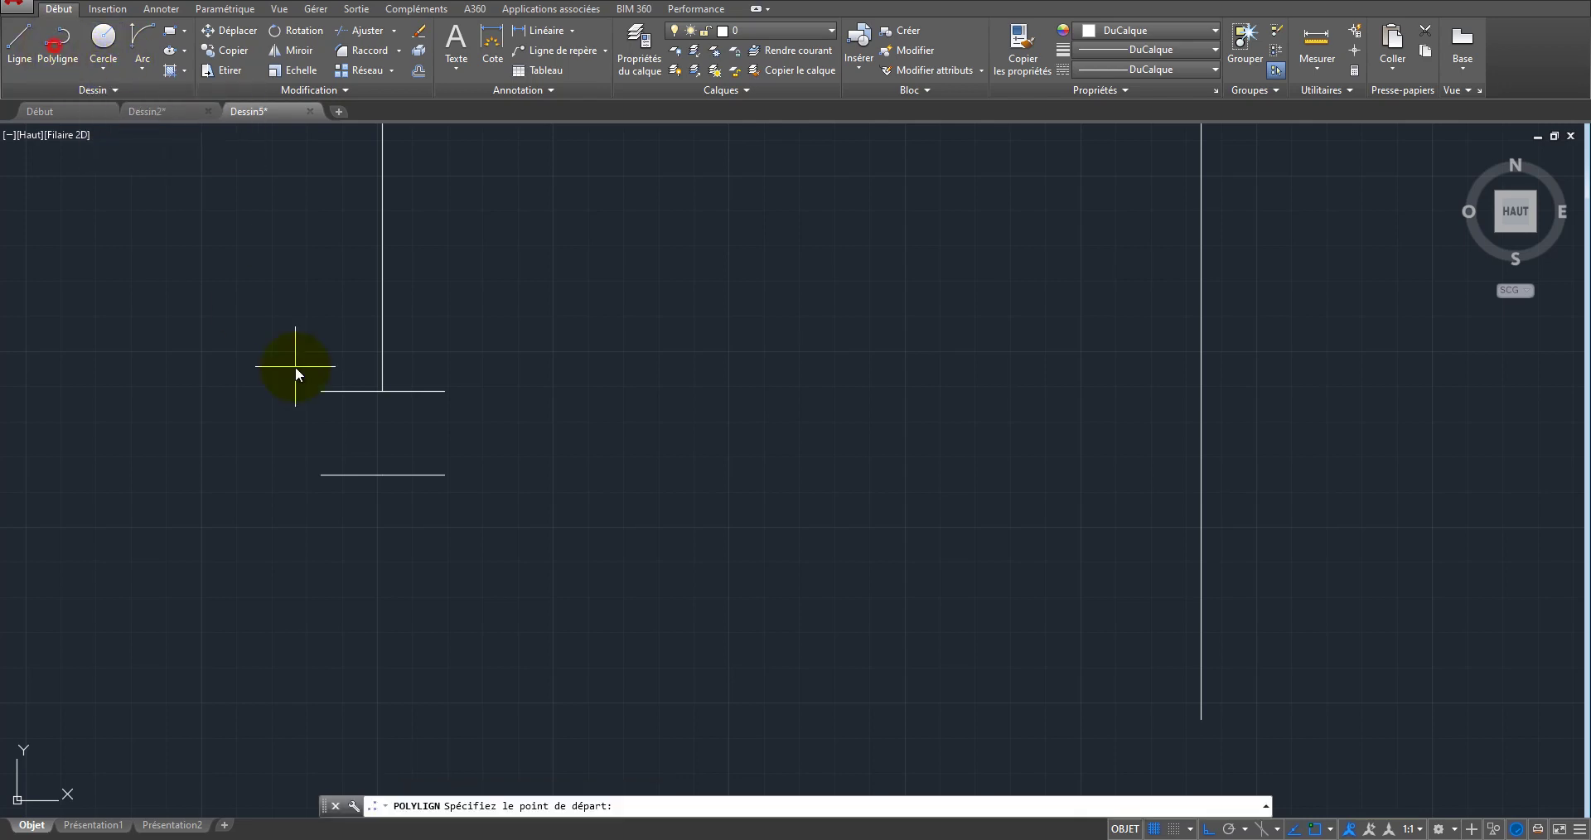
pyautogui.click(323, 411)
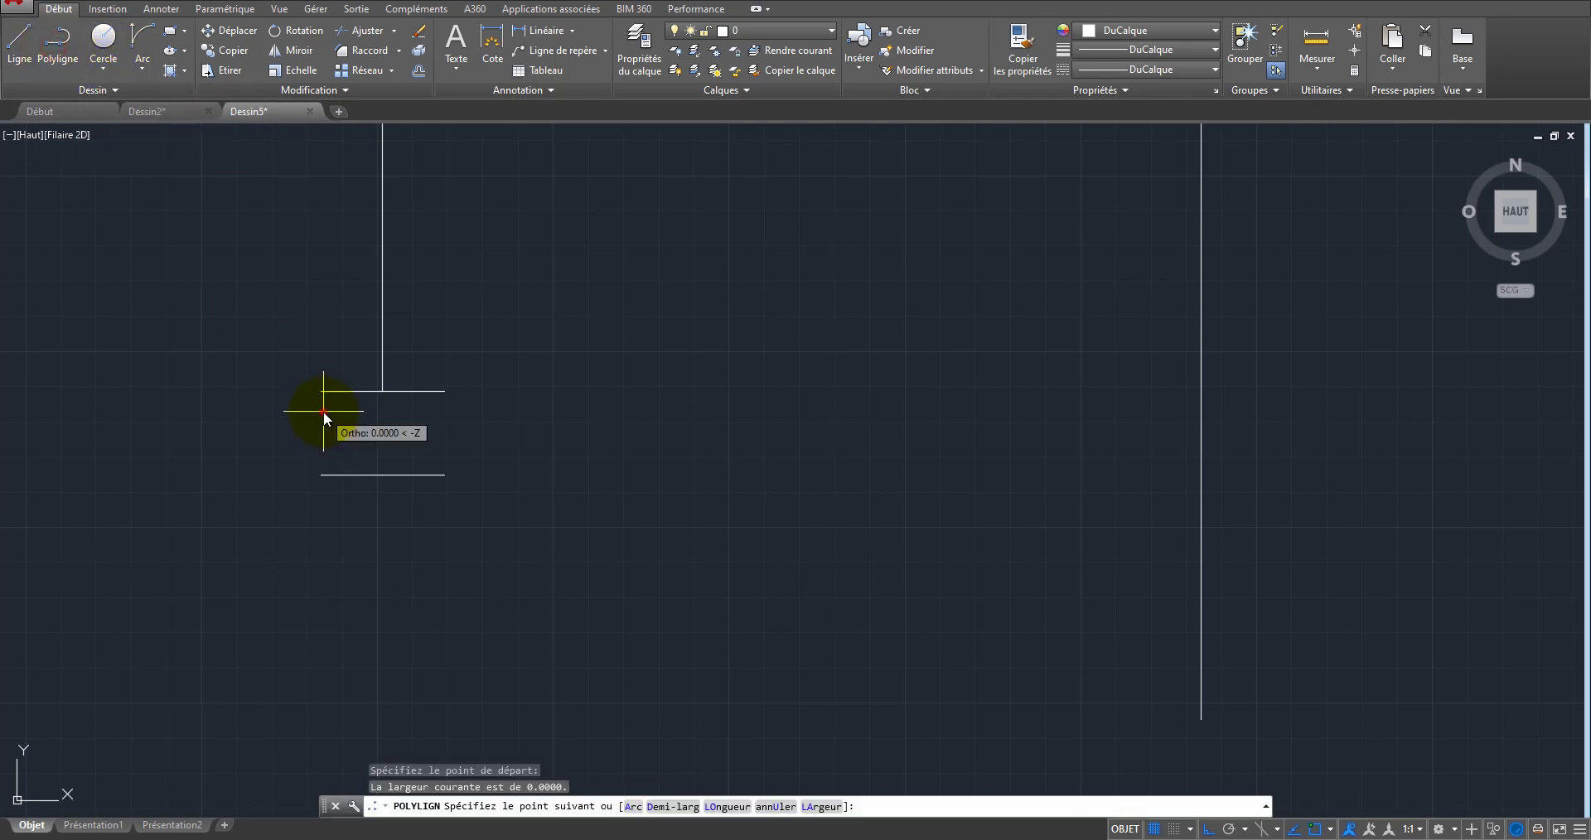
pyautogui.click(417, 424)
pyautogui.rightClick(417, 424)
pyautogui.click(443, 430)
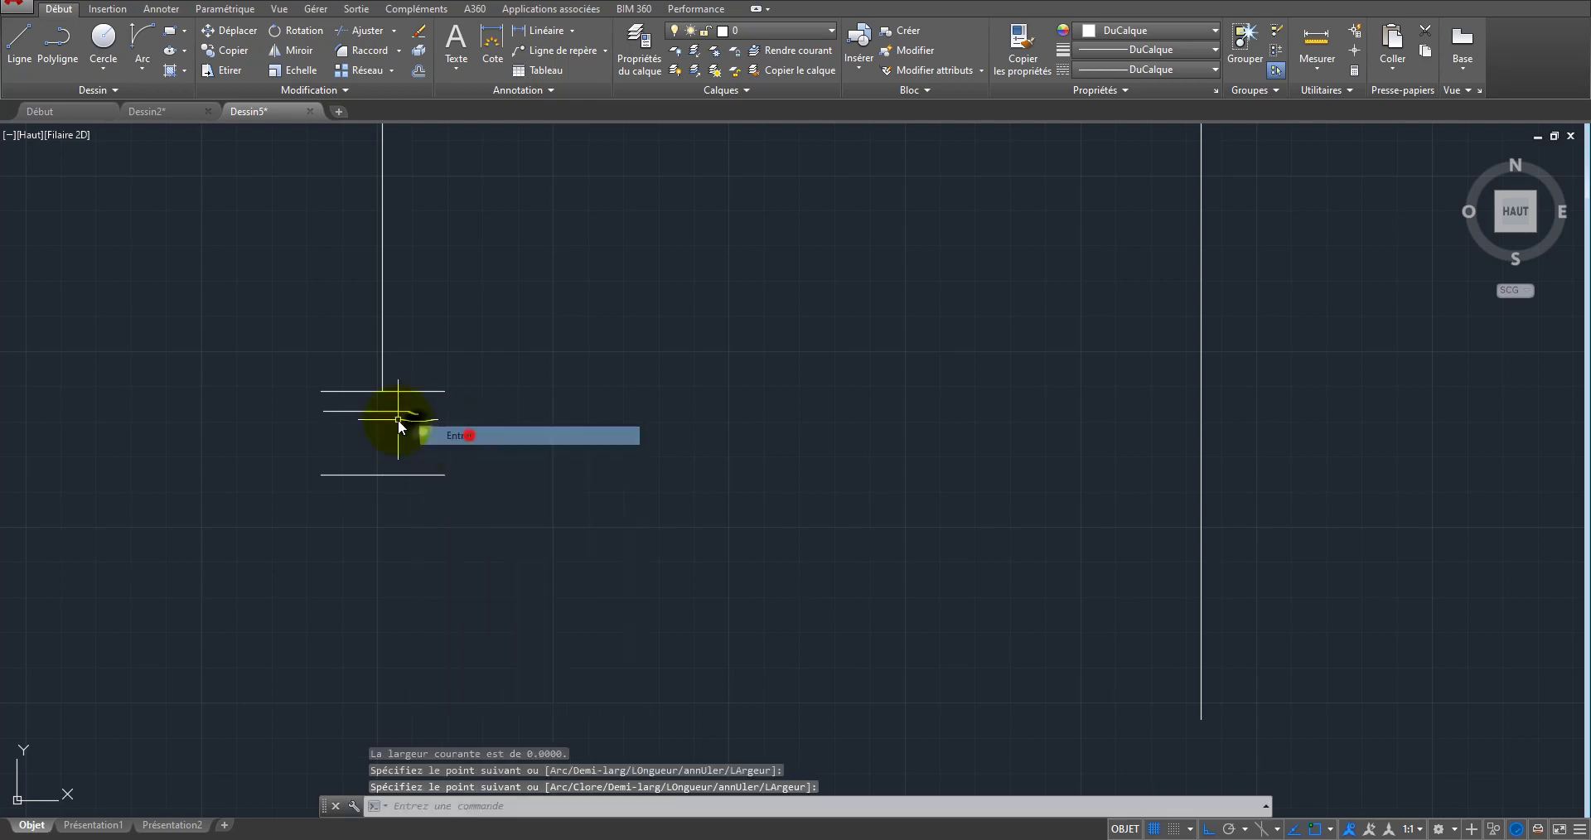
# Step: Rotate the line between the bars by -45° about its left endpoint
pyautogui.click(428, 406)
pyautogui.click(385, 411)
pyautogui.click(331, 64)
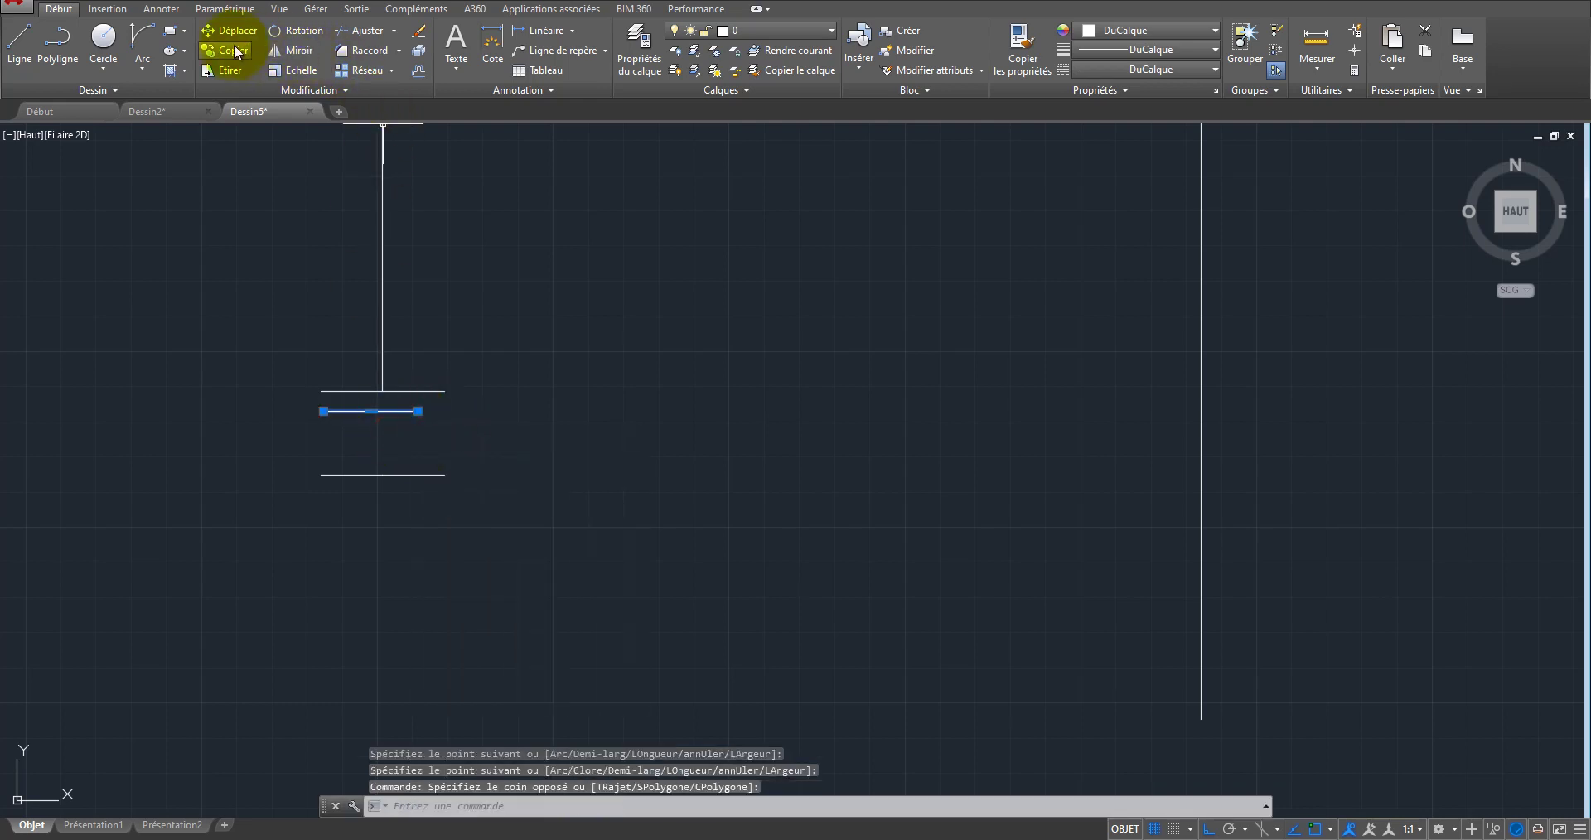
pyautogui.click(296, 30)
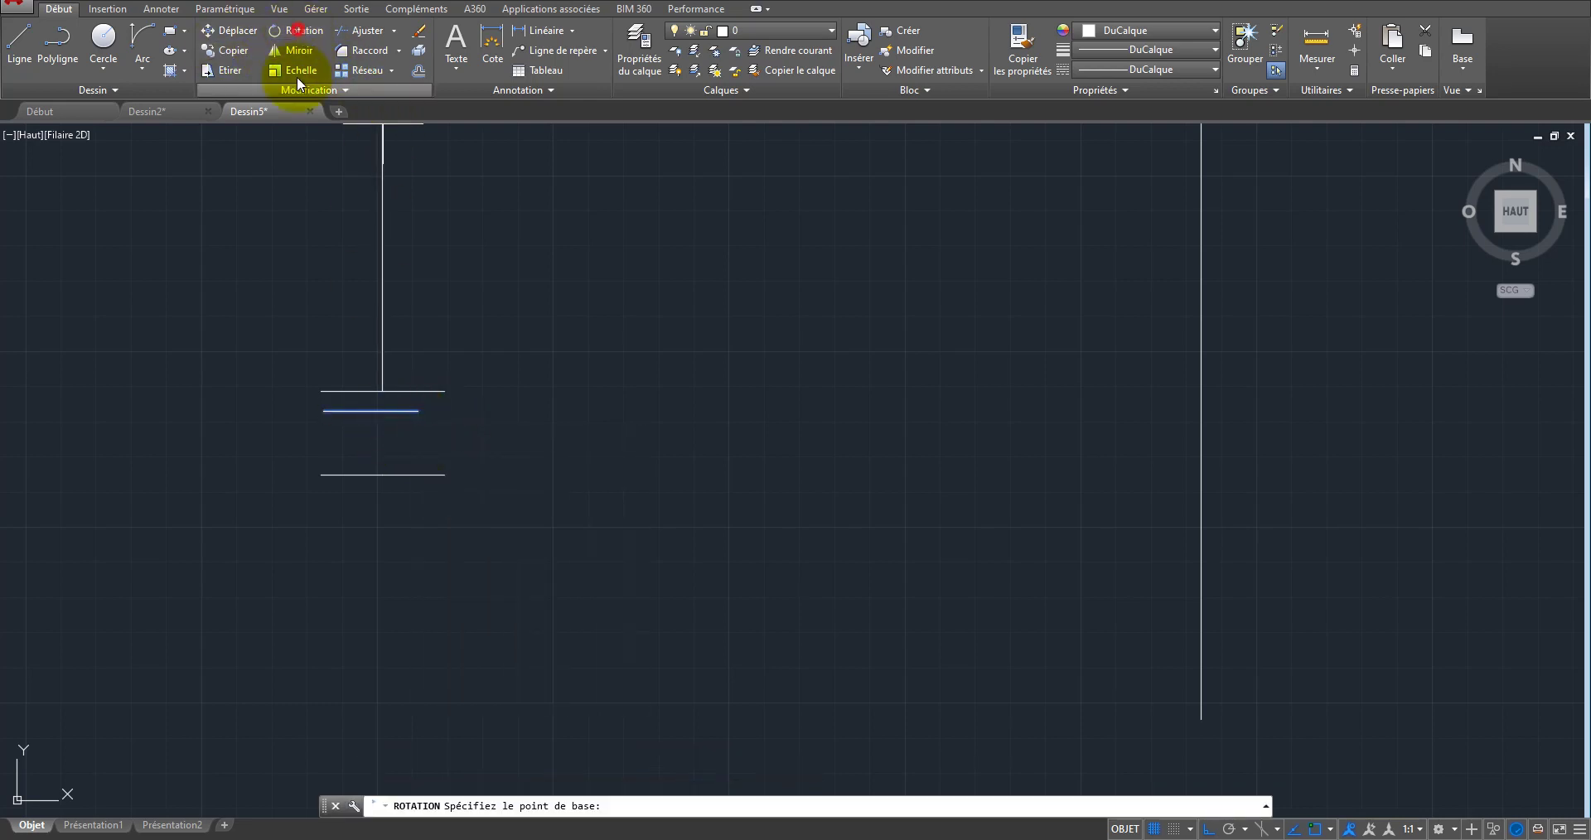
pyautogui.click(324, 410)
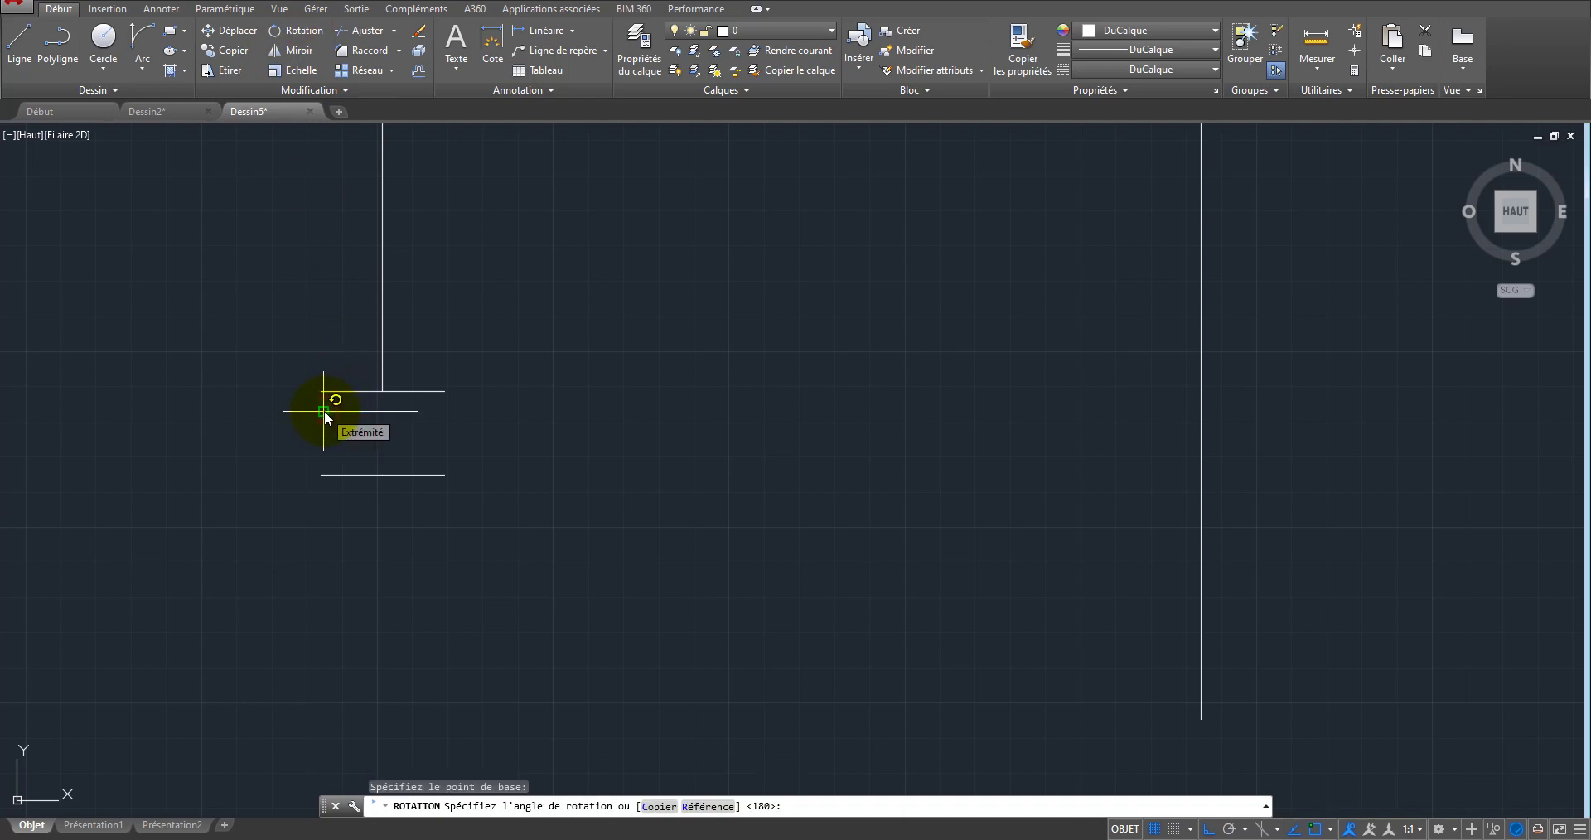
pyautogui.write('-45')
pyautogui.press('Return')
# Step: Move the diagonal line by its midpoint onto the midpoint of the lower bar
pyautogui.scroll(4, 357, 479)
pyautogui.click(420, 365)
pyautogui.click(336, 421)
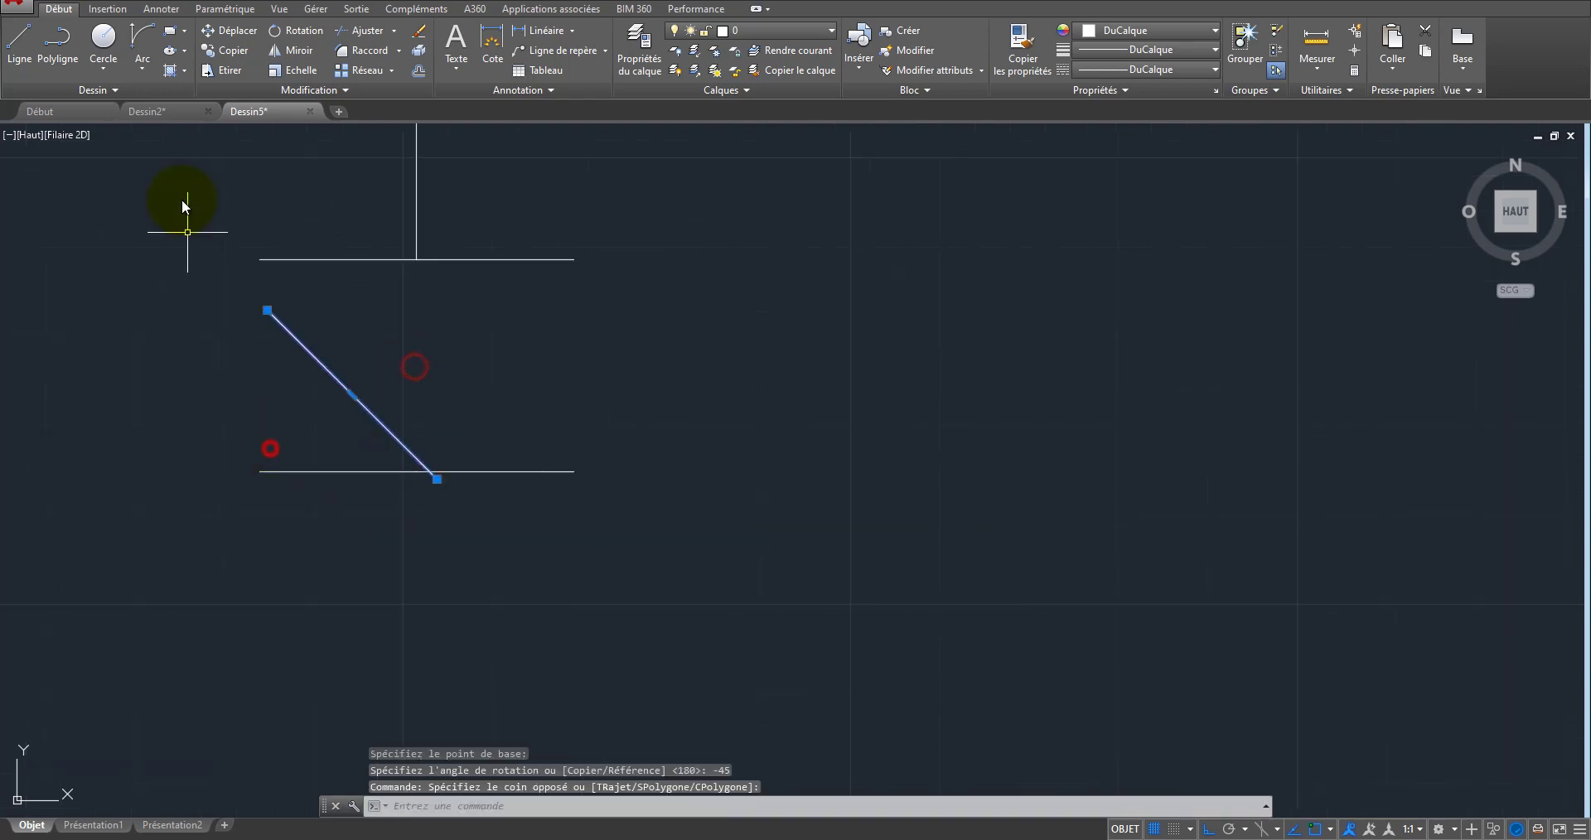
pyautogui.click(237, 31)
pyautogui.click(352, 394)
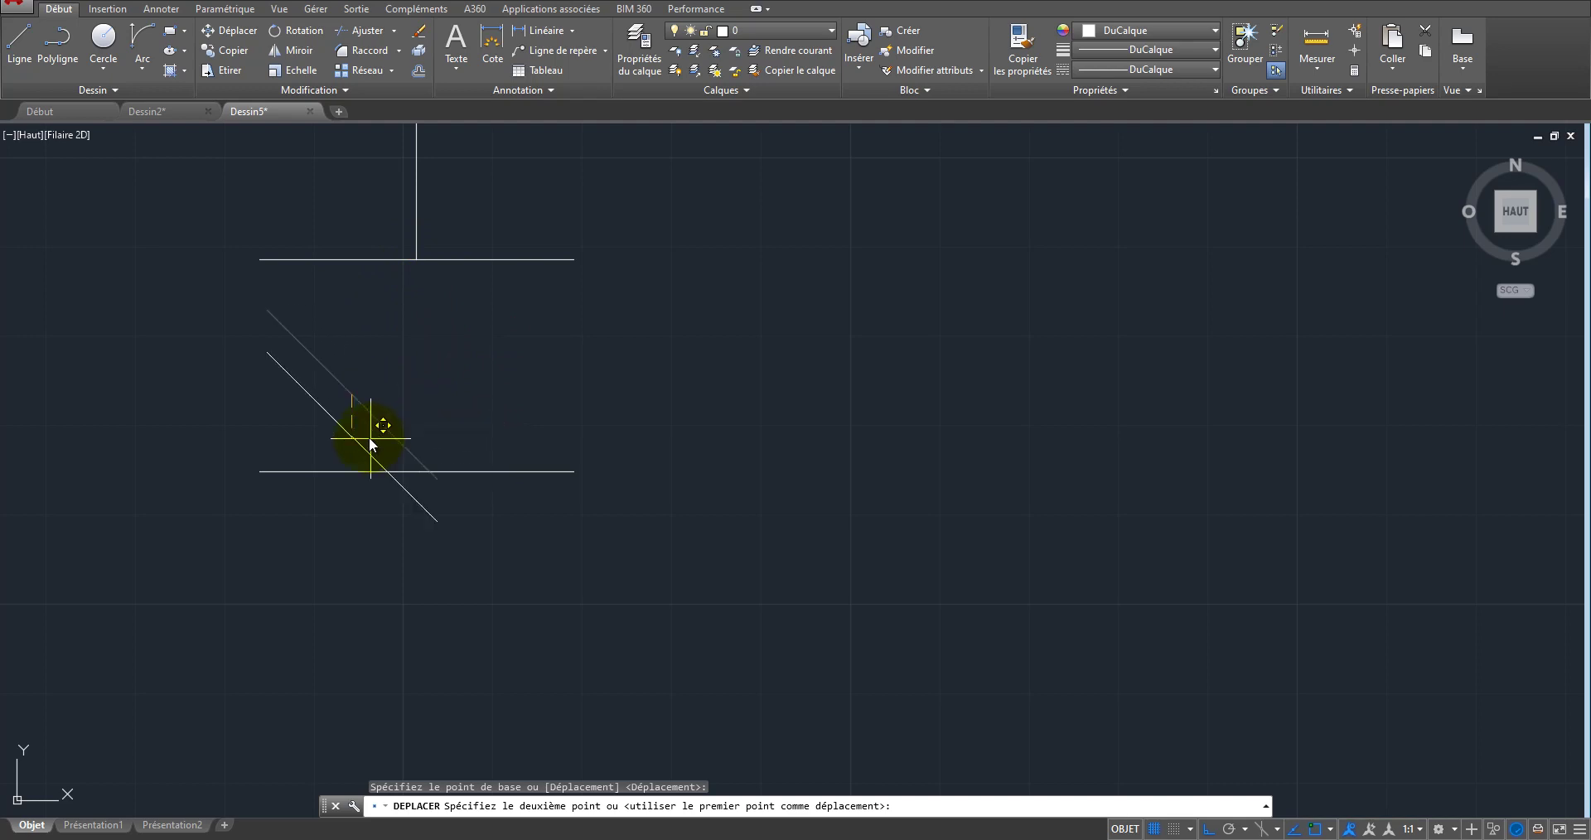
pyautogui.click(421, 474)
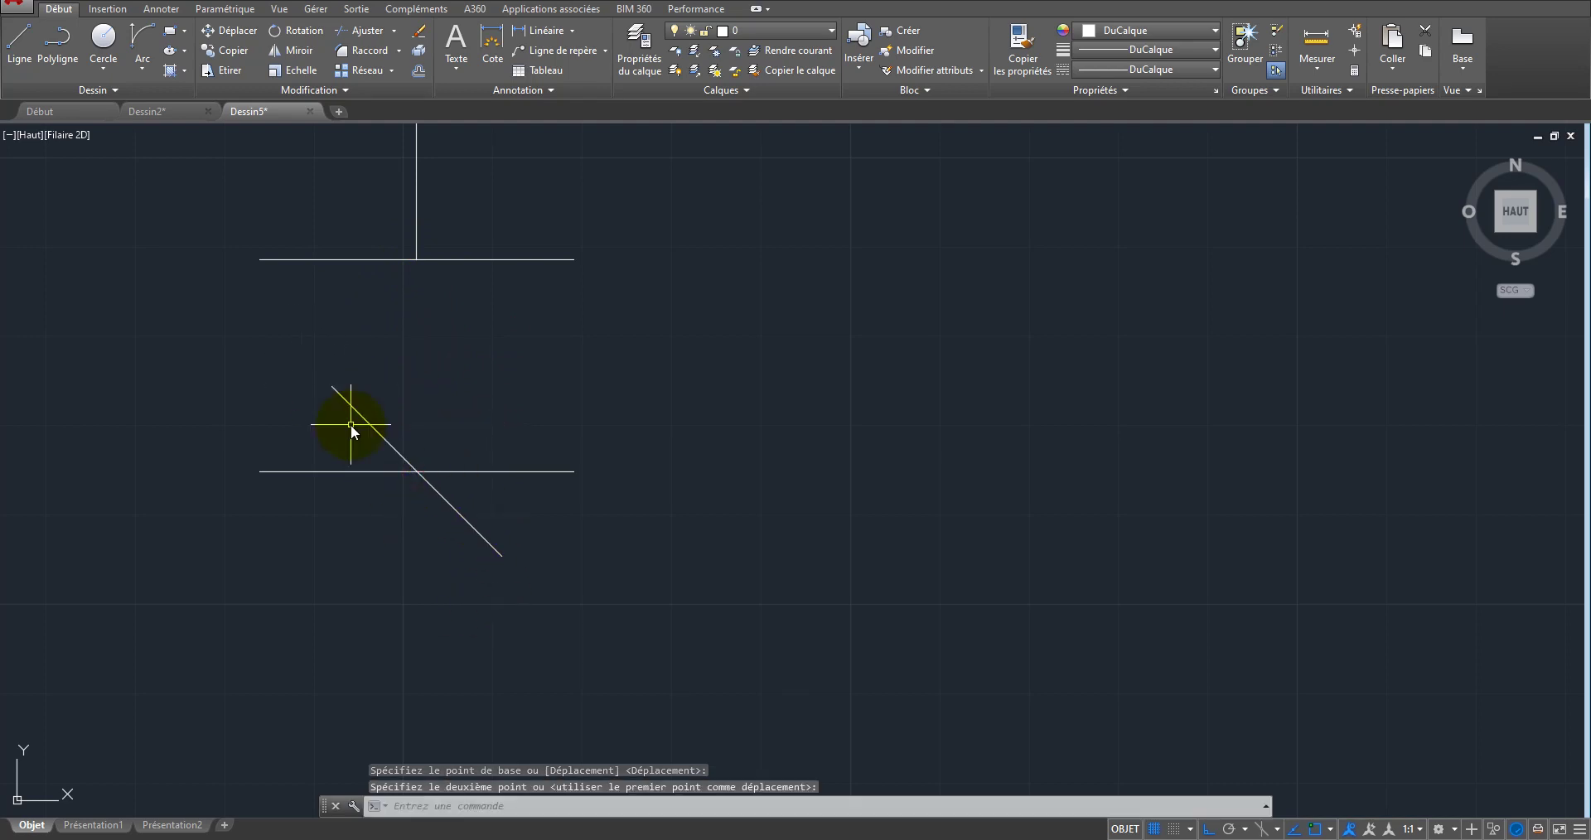
# Step: Move the diagonal line straight up from the lower bar's midpoint to halfway between the two bars
pyautogui.click(277, 351)
pyautogui.click(544, 560)
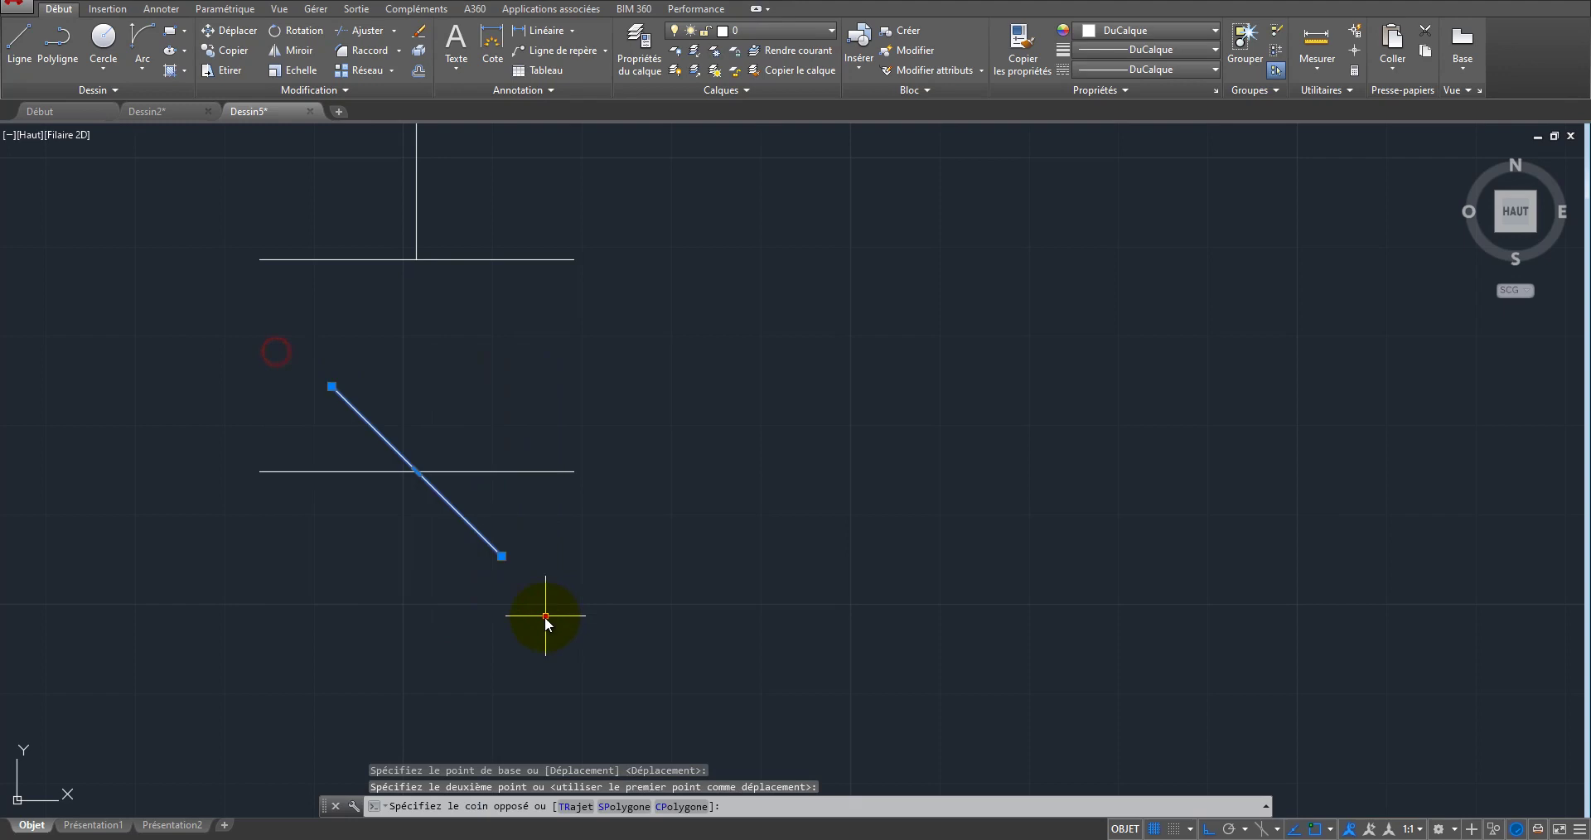
pyautogui.click(230, 33)
pyautogui.click(420, 471)
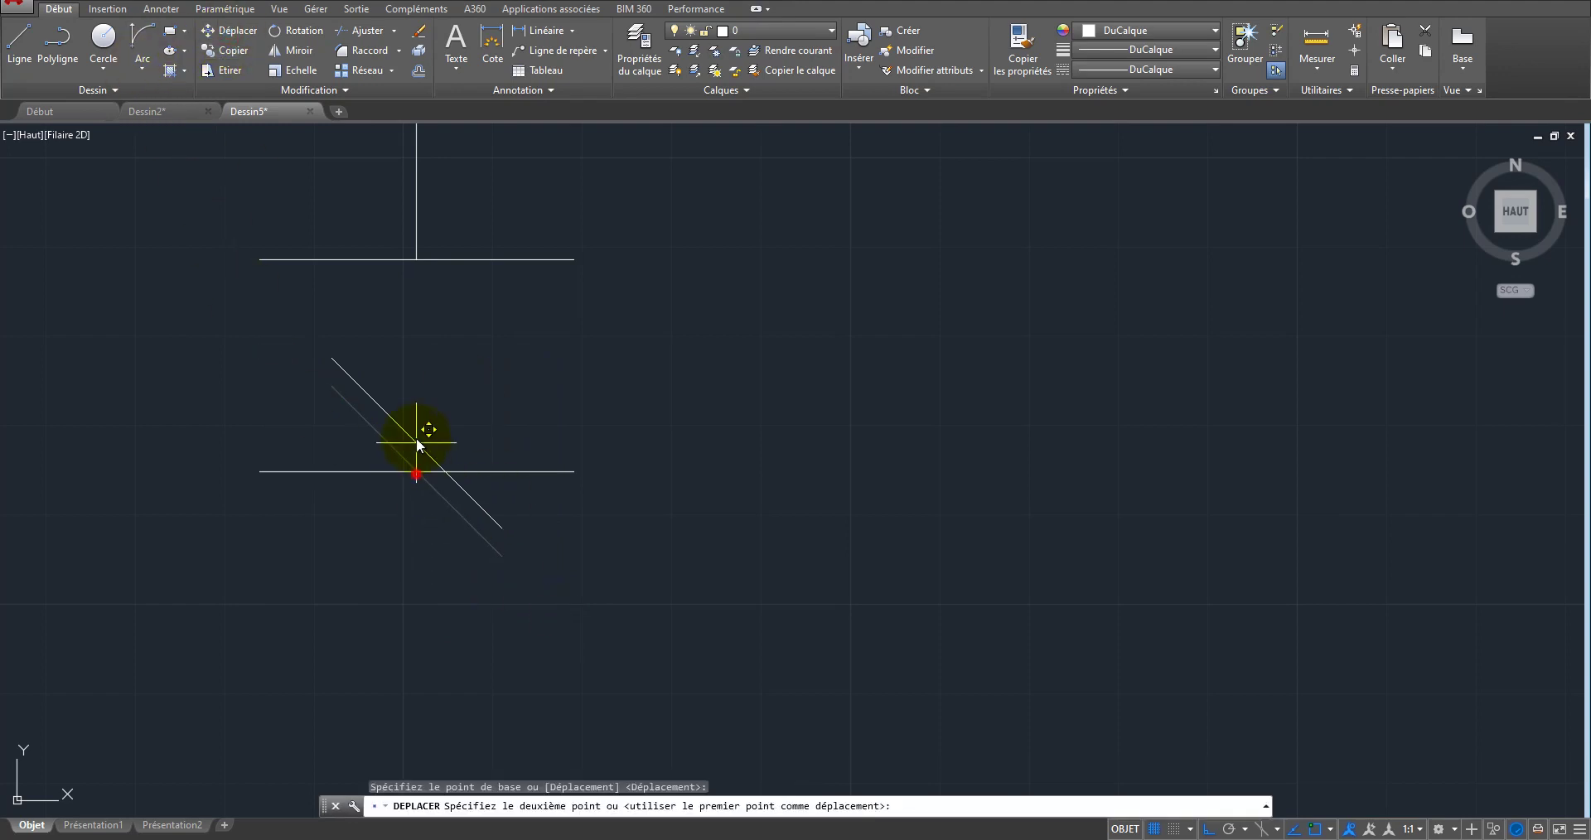
pyautogui.click(419, 364)
pyautogui.press('Escape')
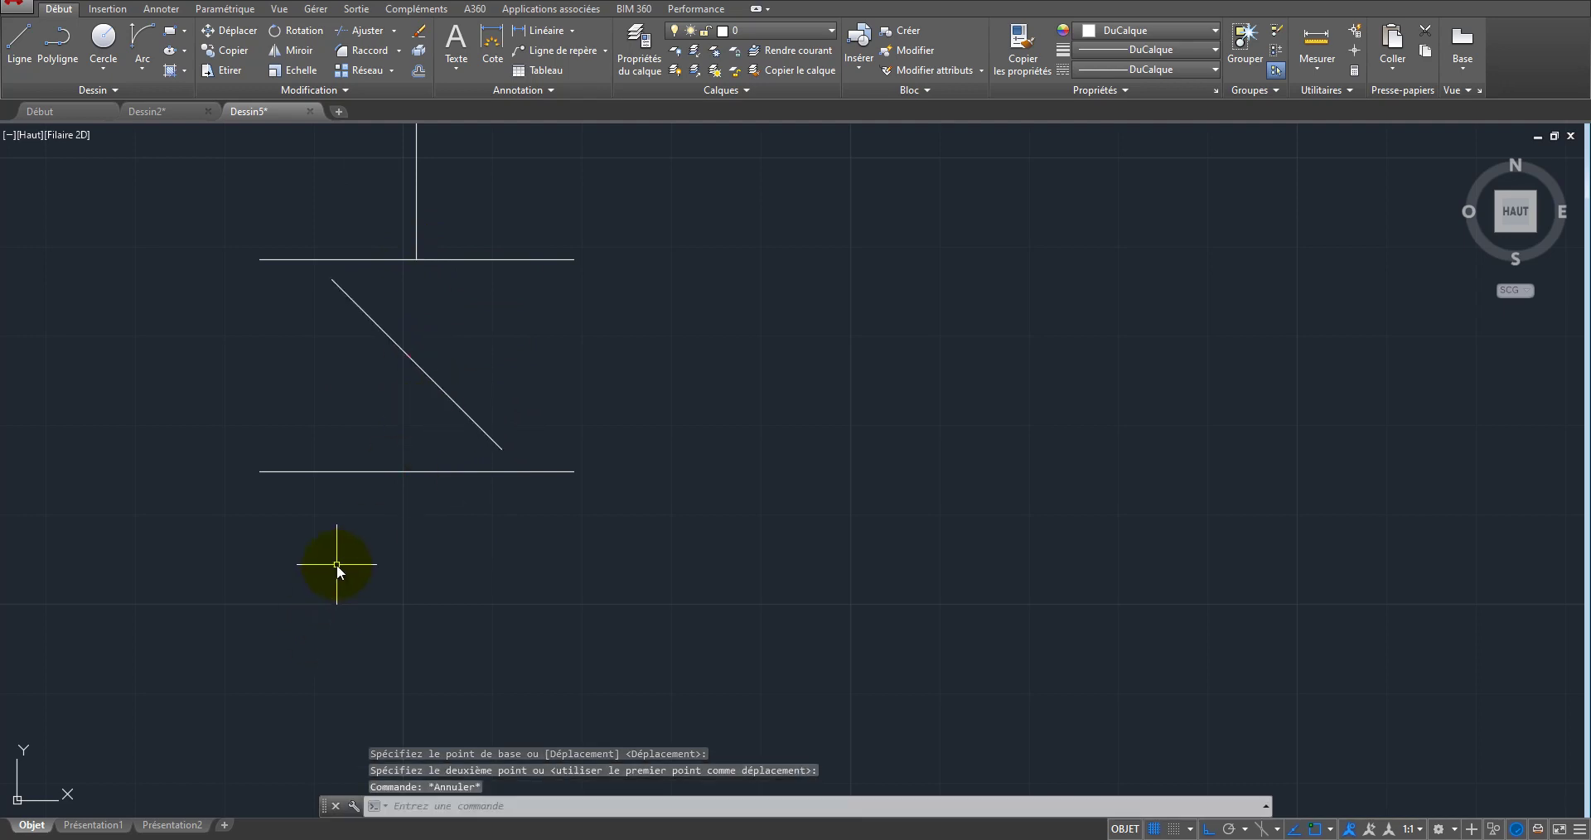
# Step: Draw a small circle centred on the diagonal line's midpoint, with object snap turned off for the radius
pyautogui.click(100, 46)
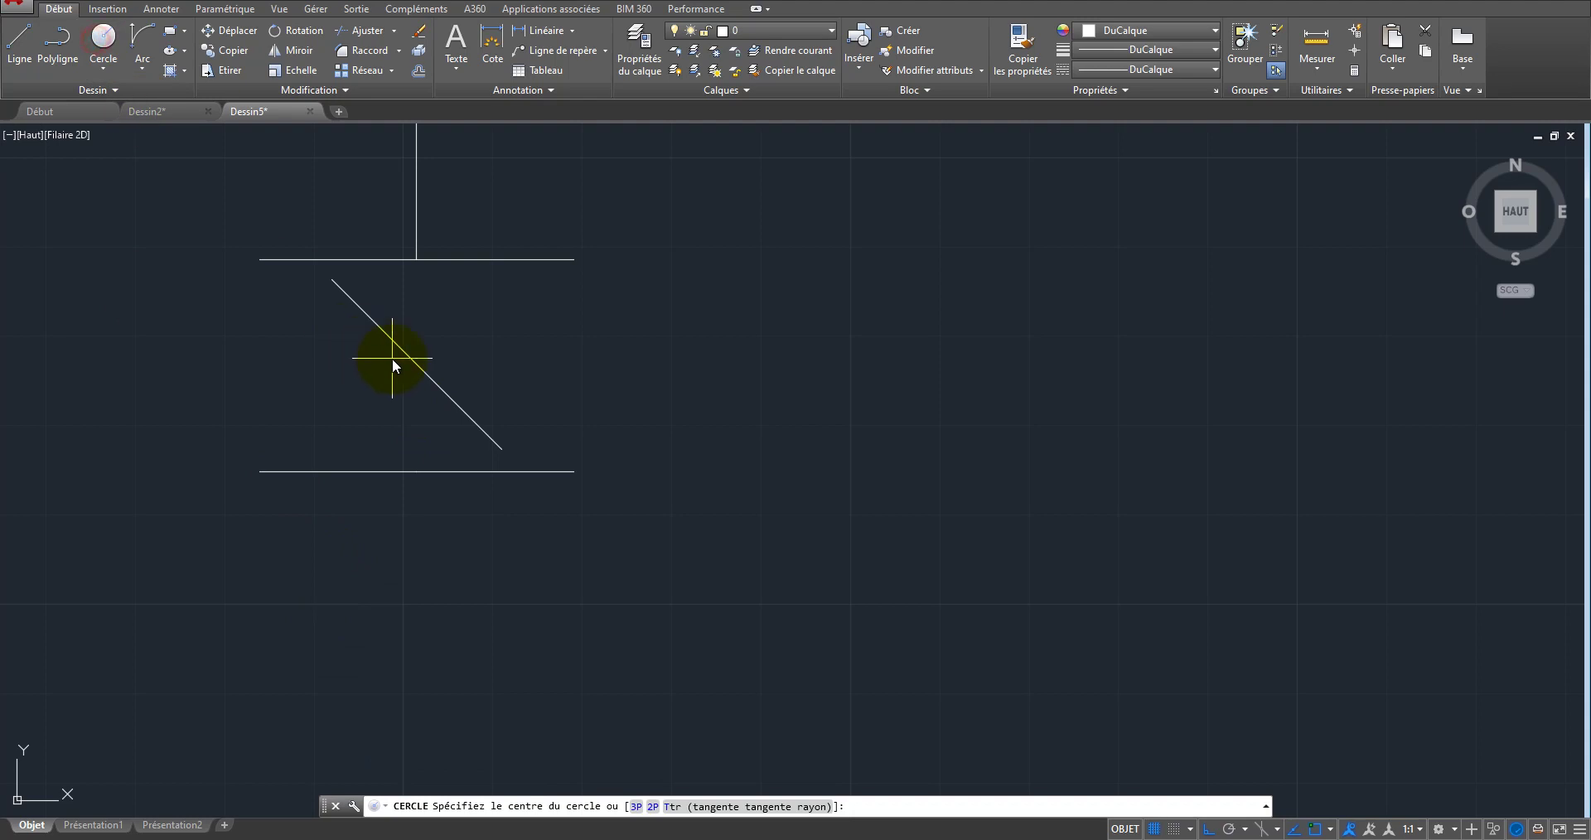
pyautogui.click(420, 369)
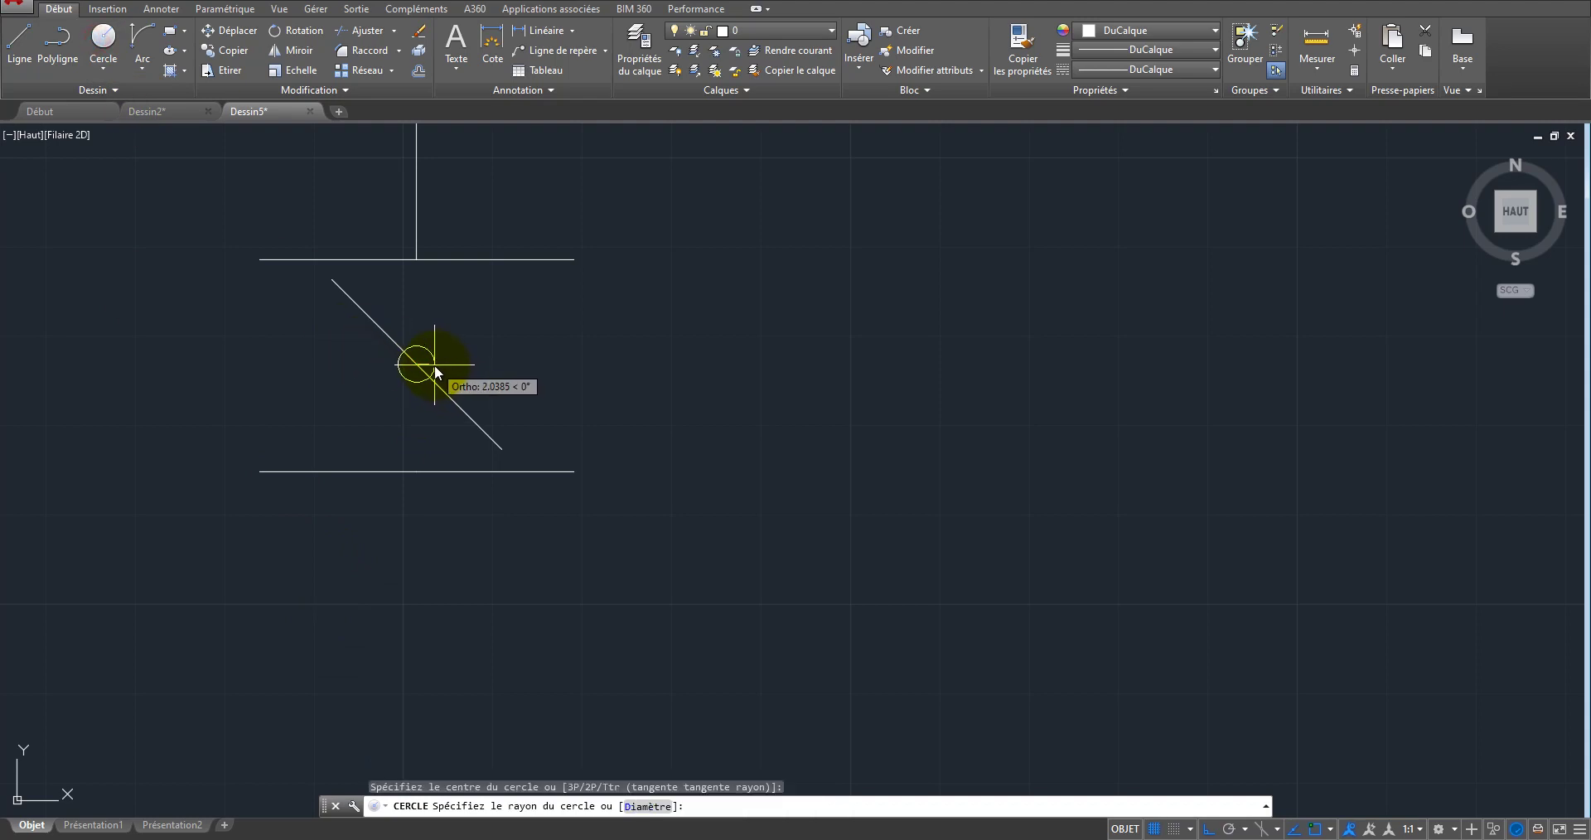
pyautogui.press('F3')
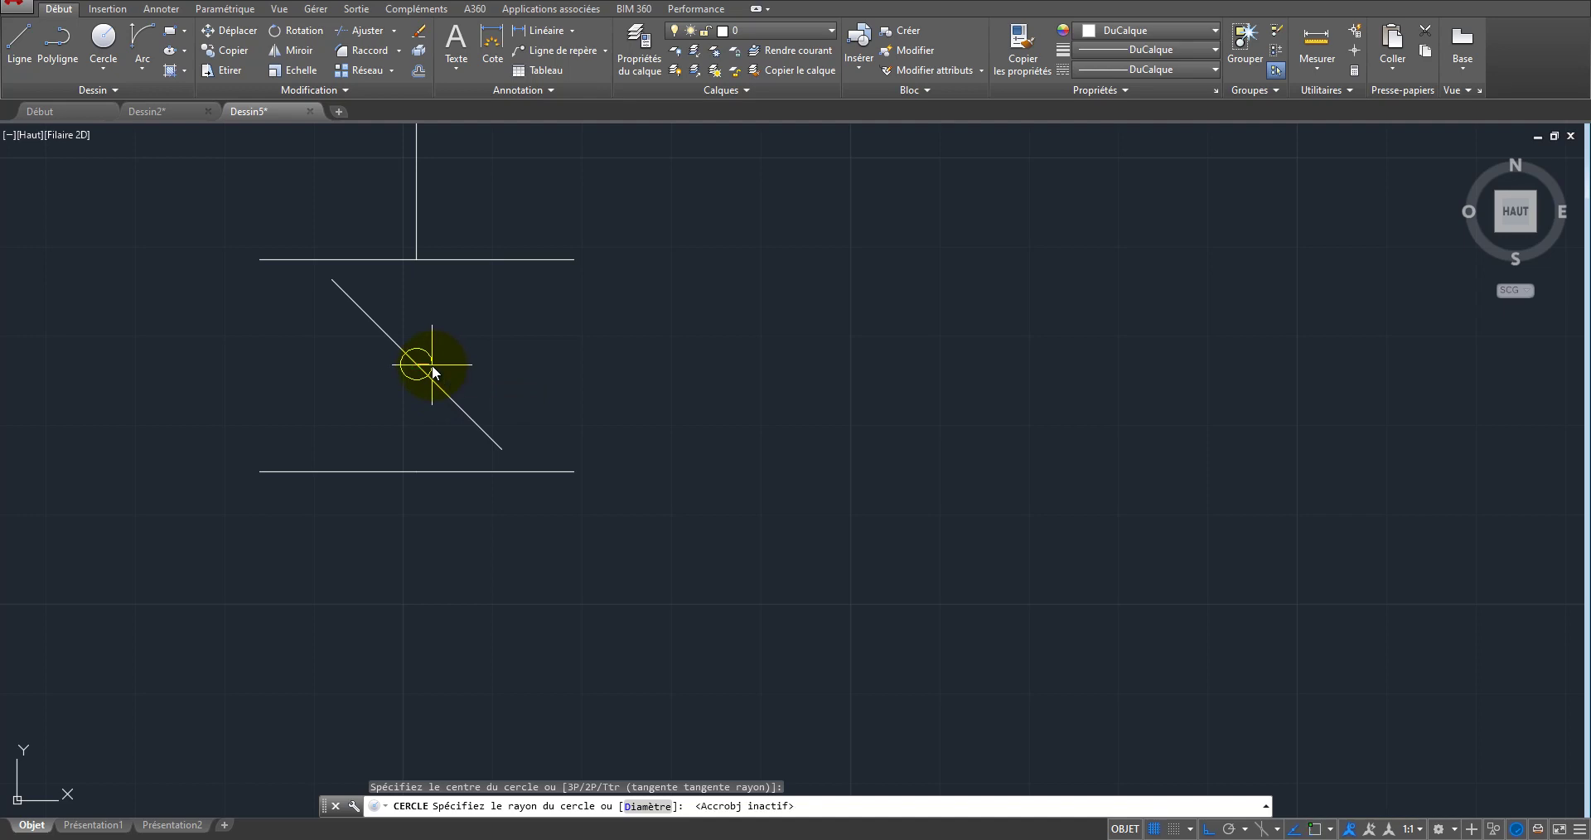
pyautogui.click(430, 365)
pyautogui.scroll(-5, 499, 395)
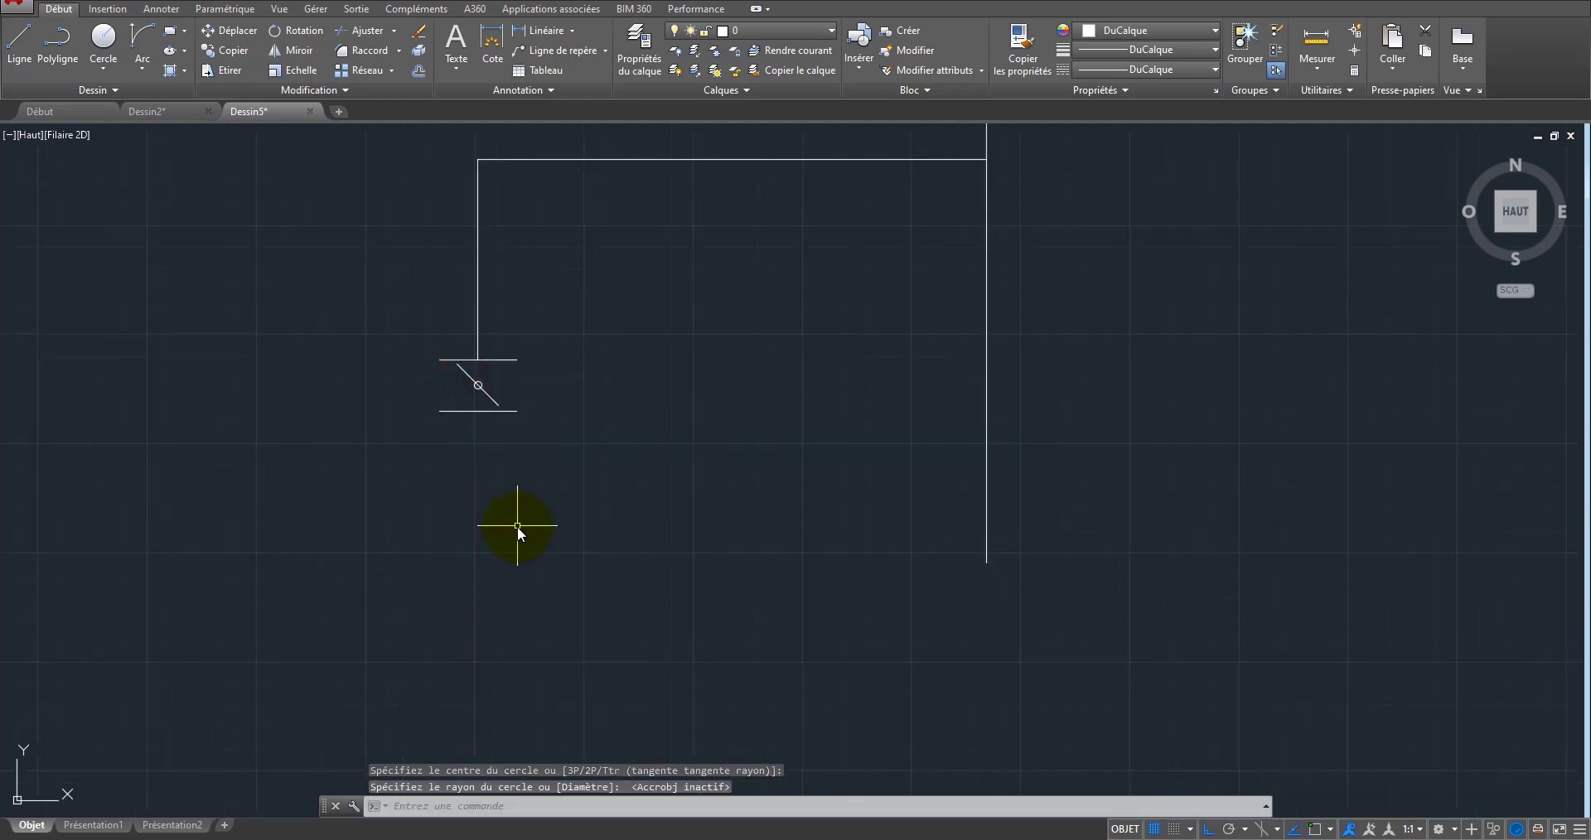
pyautogui.scroll(-6, 431, 475)
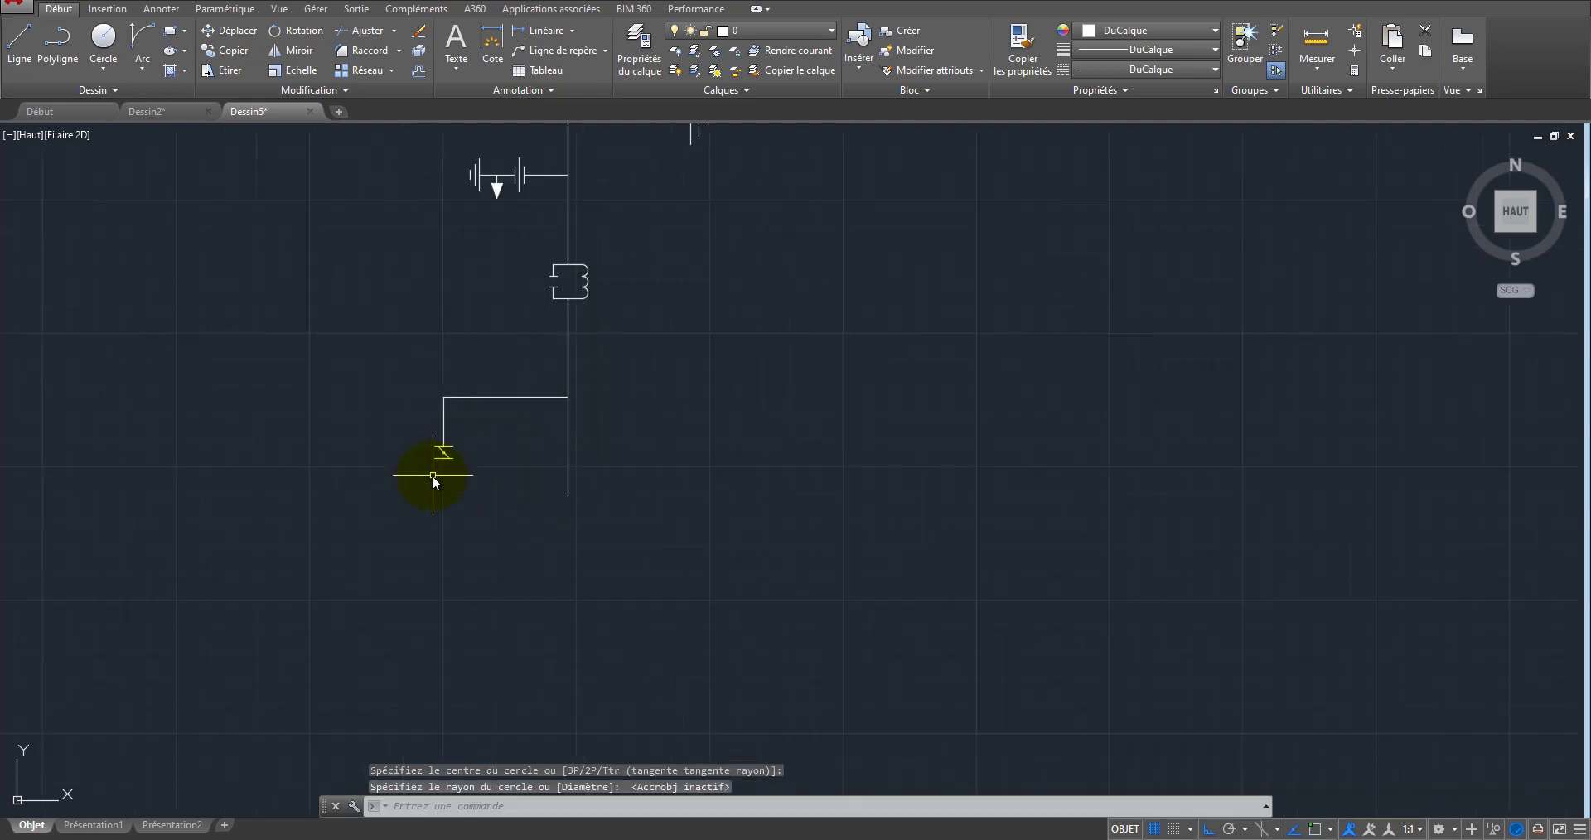
pyautogui.scroll(4, 445, 159)
pyautogui.click(468, 131)
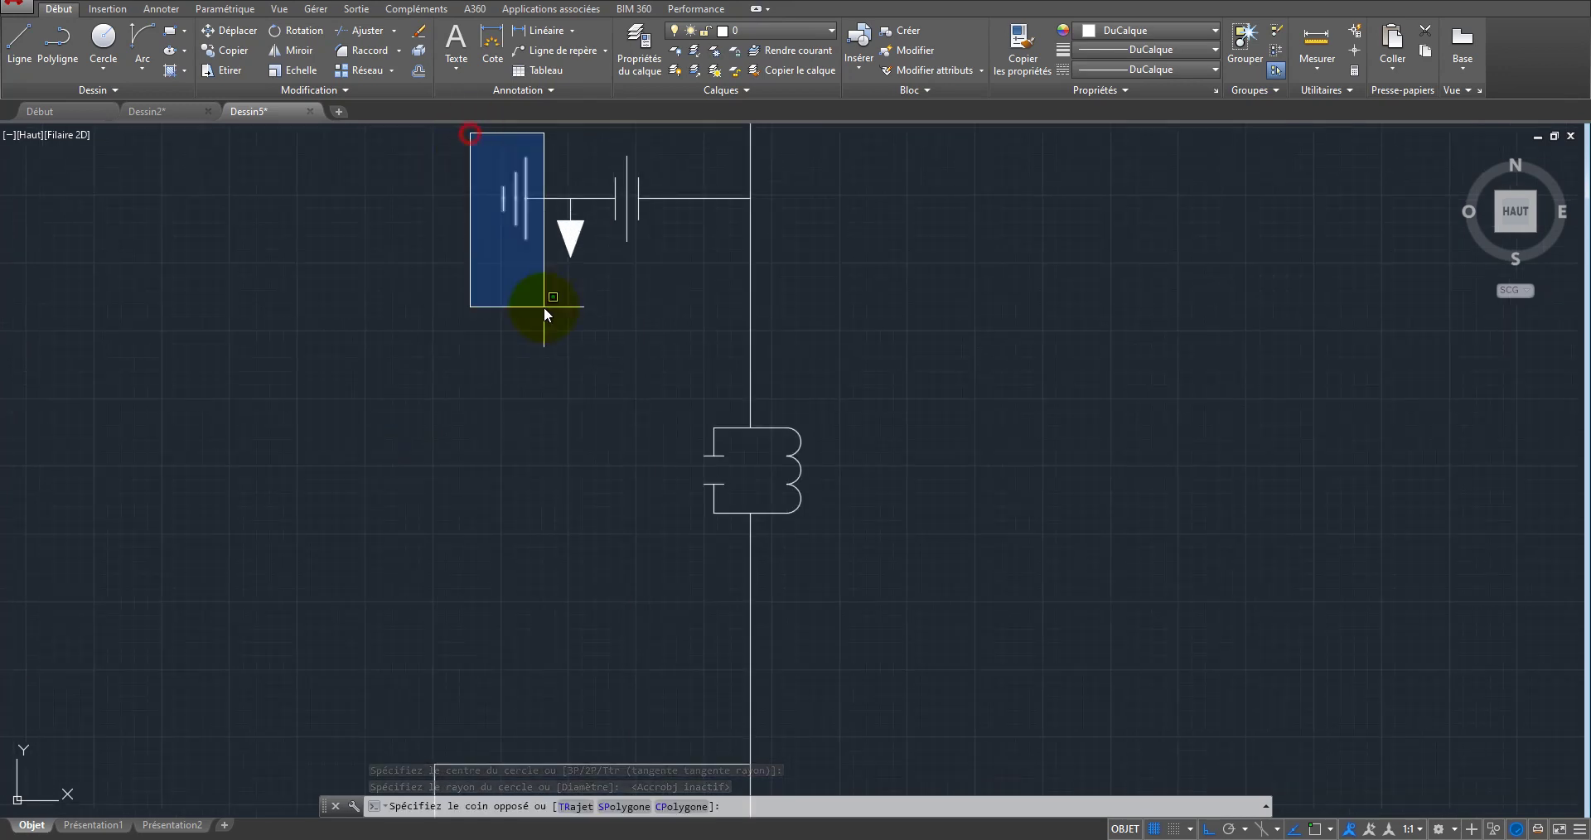
pyautogui.click(544, 308)
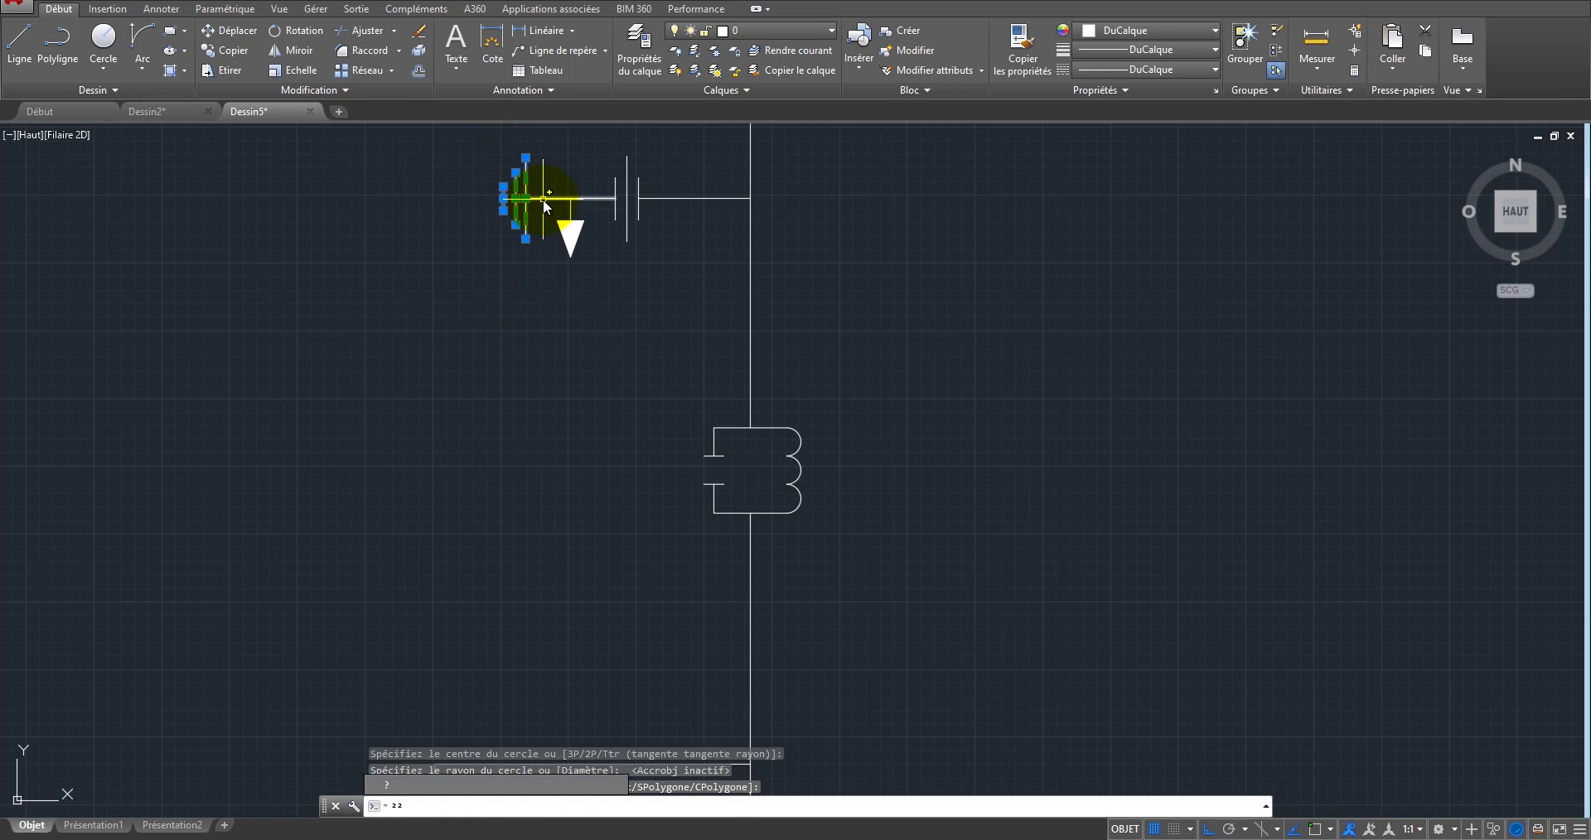
pyautogui.press('Escape')
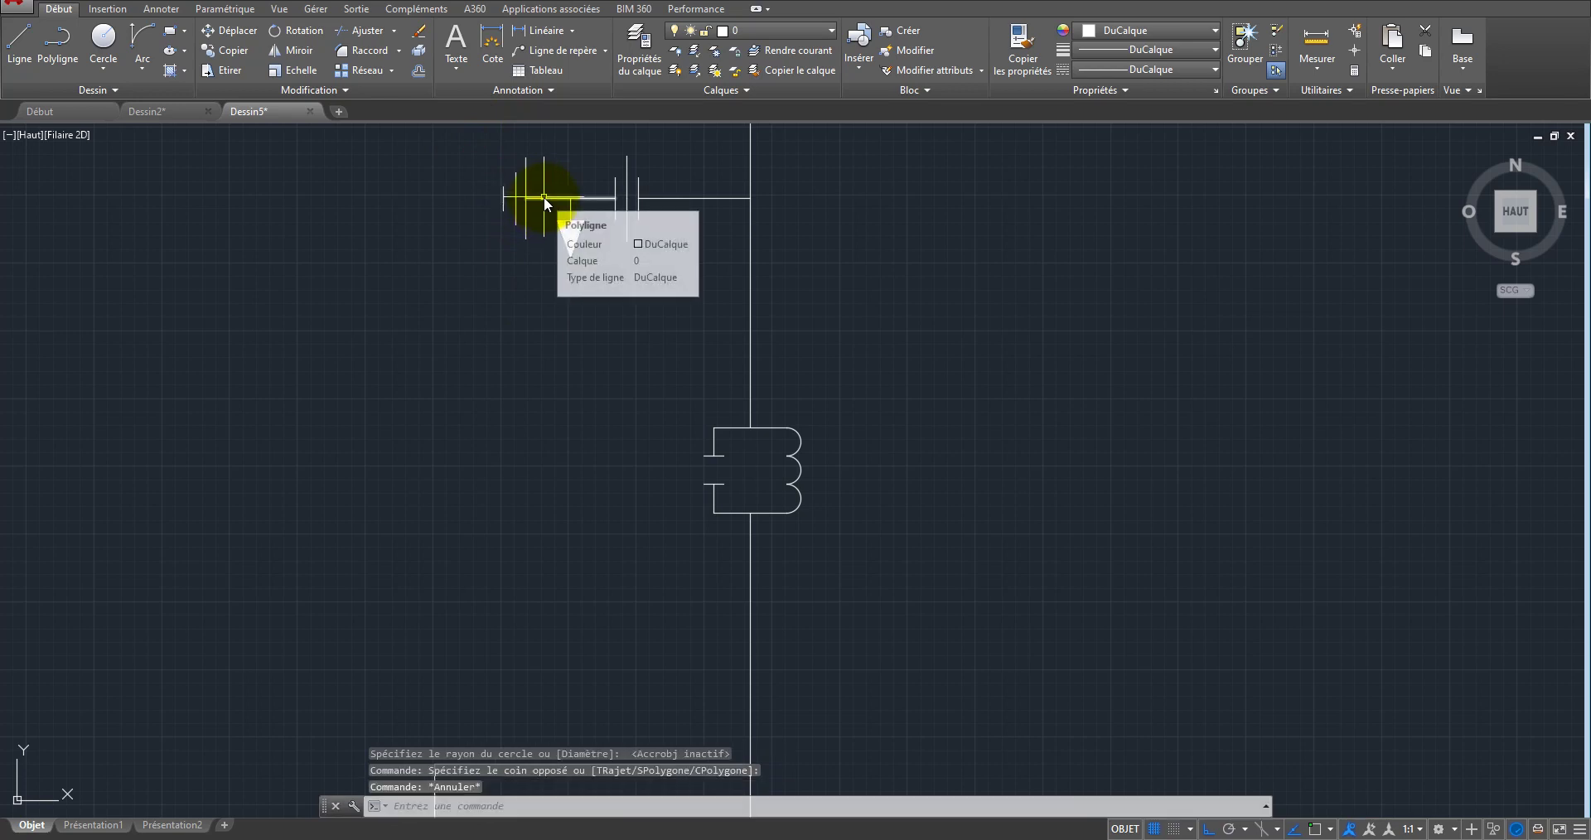
# Step: Start a block definition named Terre using the earth bars and the horizontal line attached to them
pyautogui.scroll(-2, 537, 237)
pyautogui.scroll(4, 537, 232)
pyautogui.scroll(-2, 539, 236)
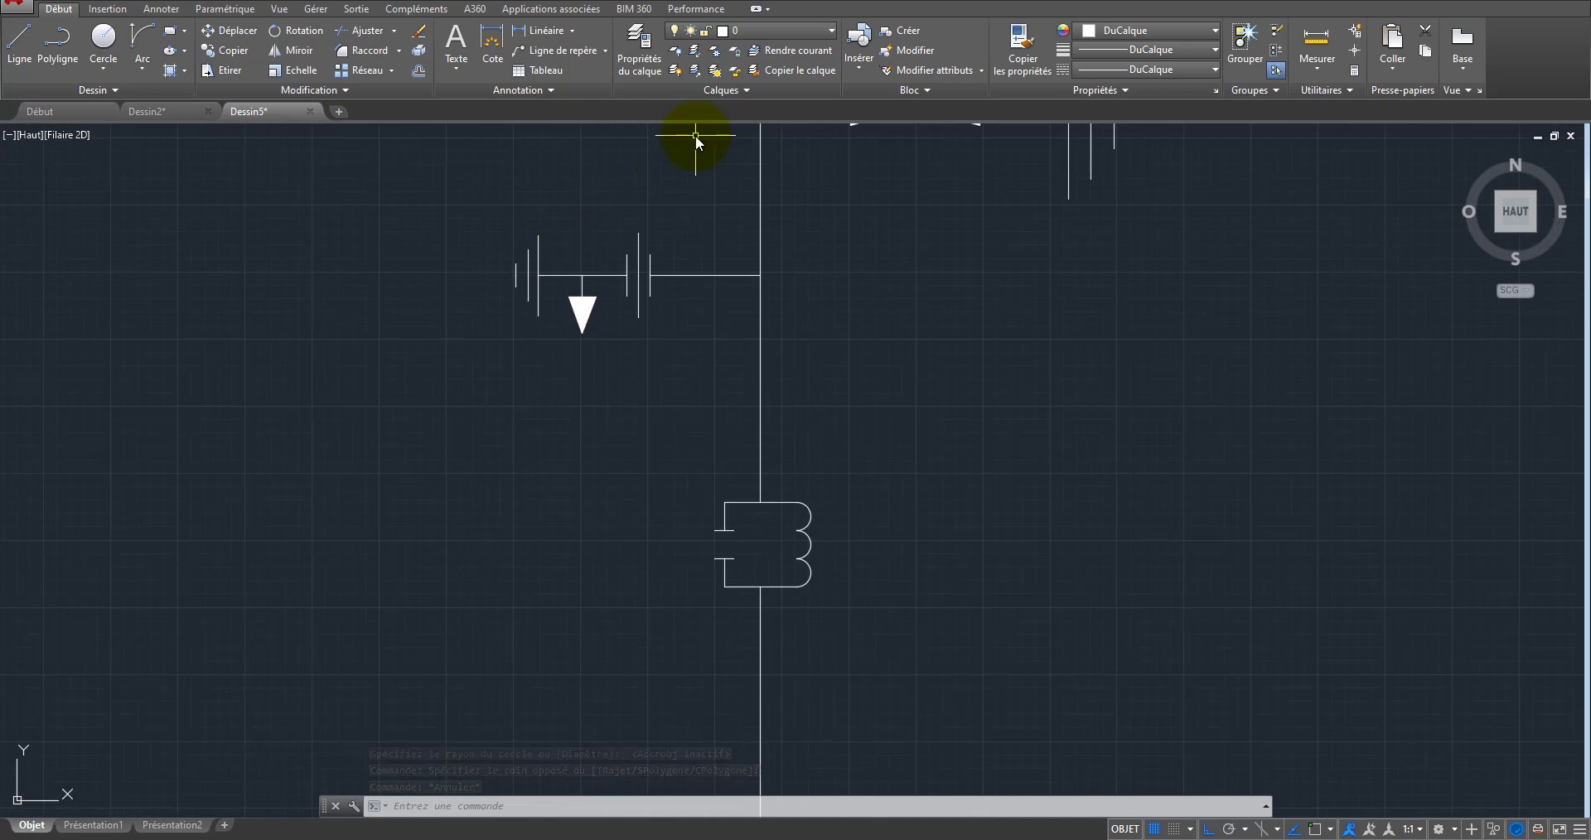
pyautogui.click(905, 34)
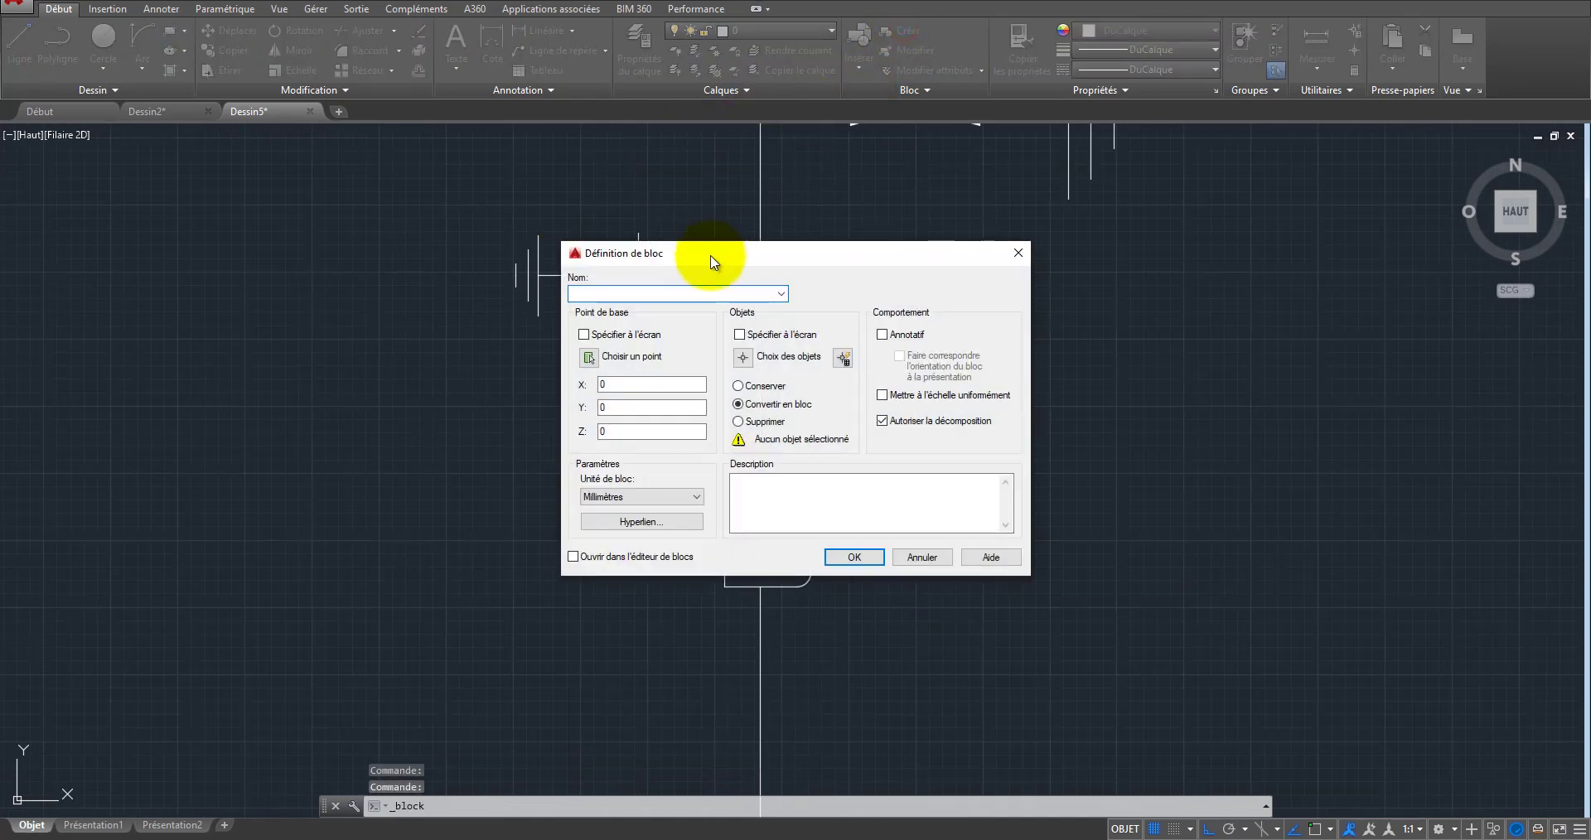
pyautogui.write('Terre')
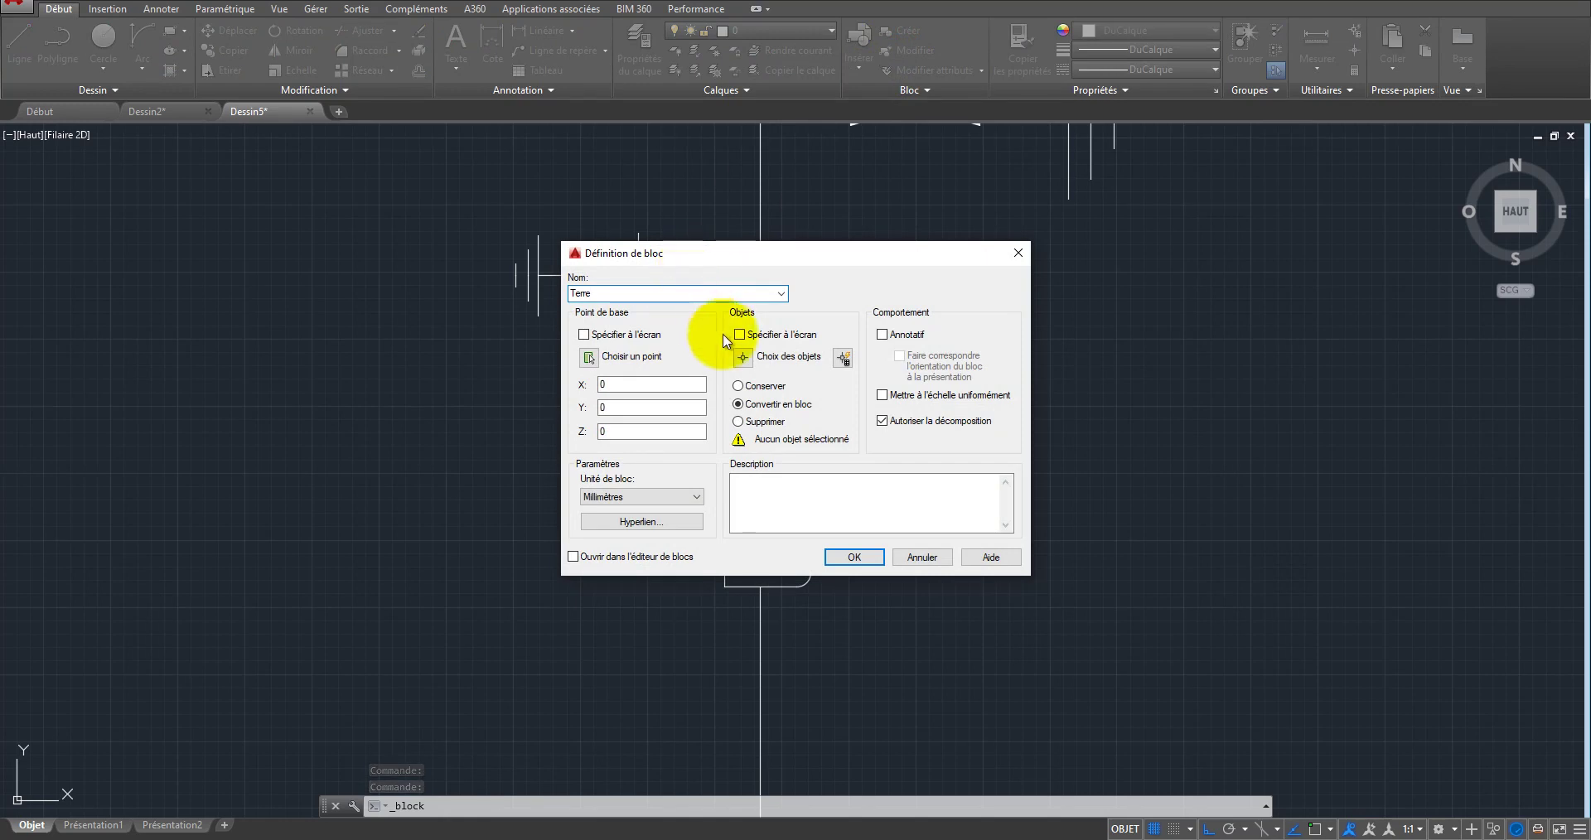
pyautogui.click(745, 357)
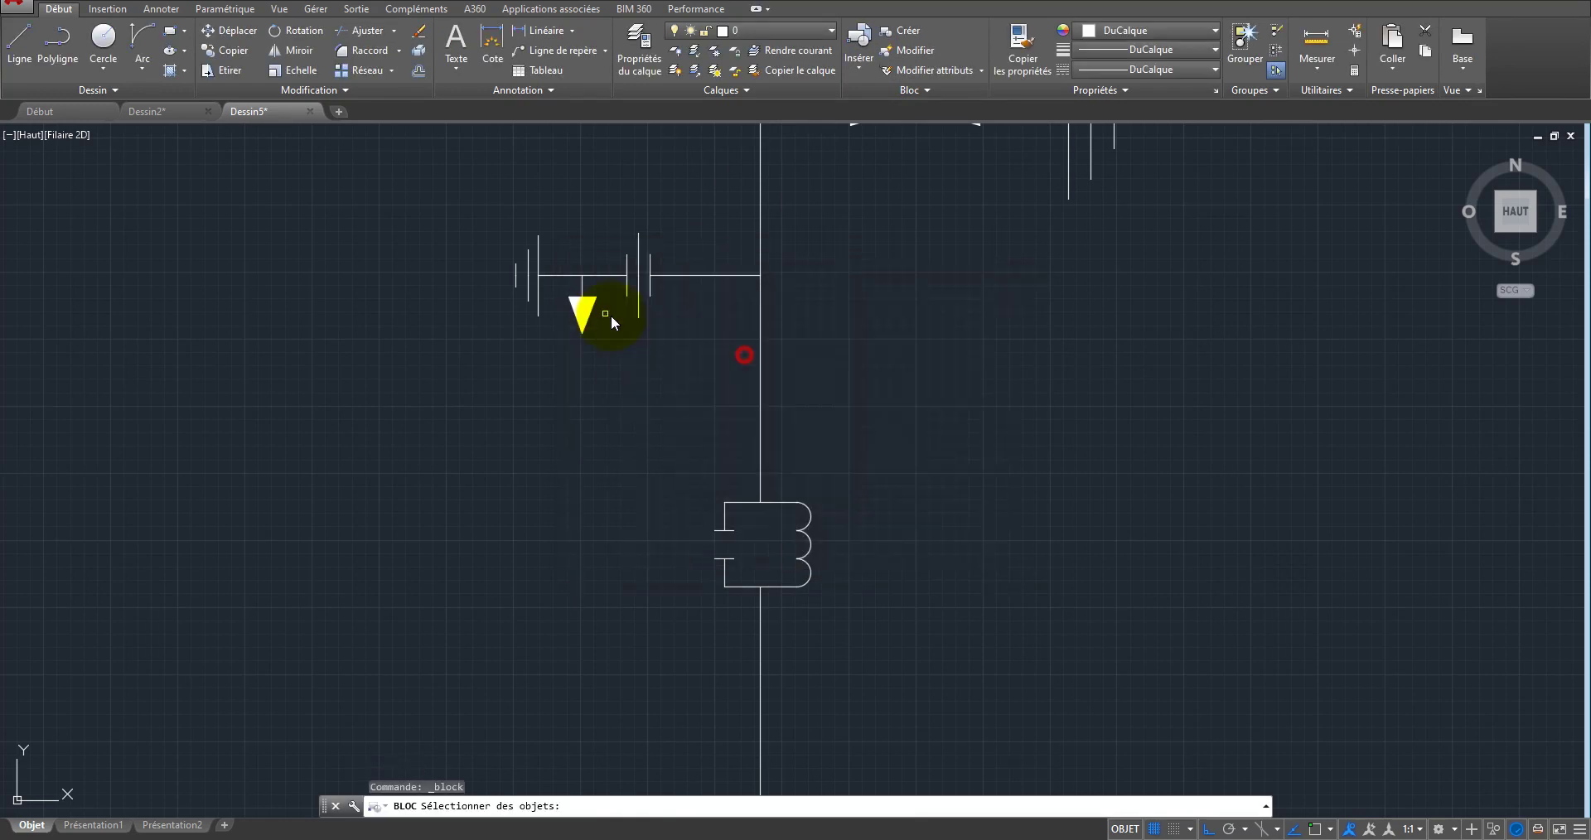
pyautogui.click(452, 218)
pyautogui.click(541, 360)
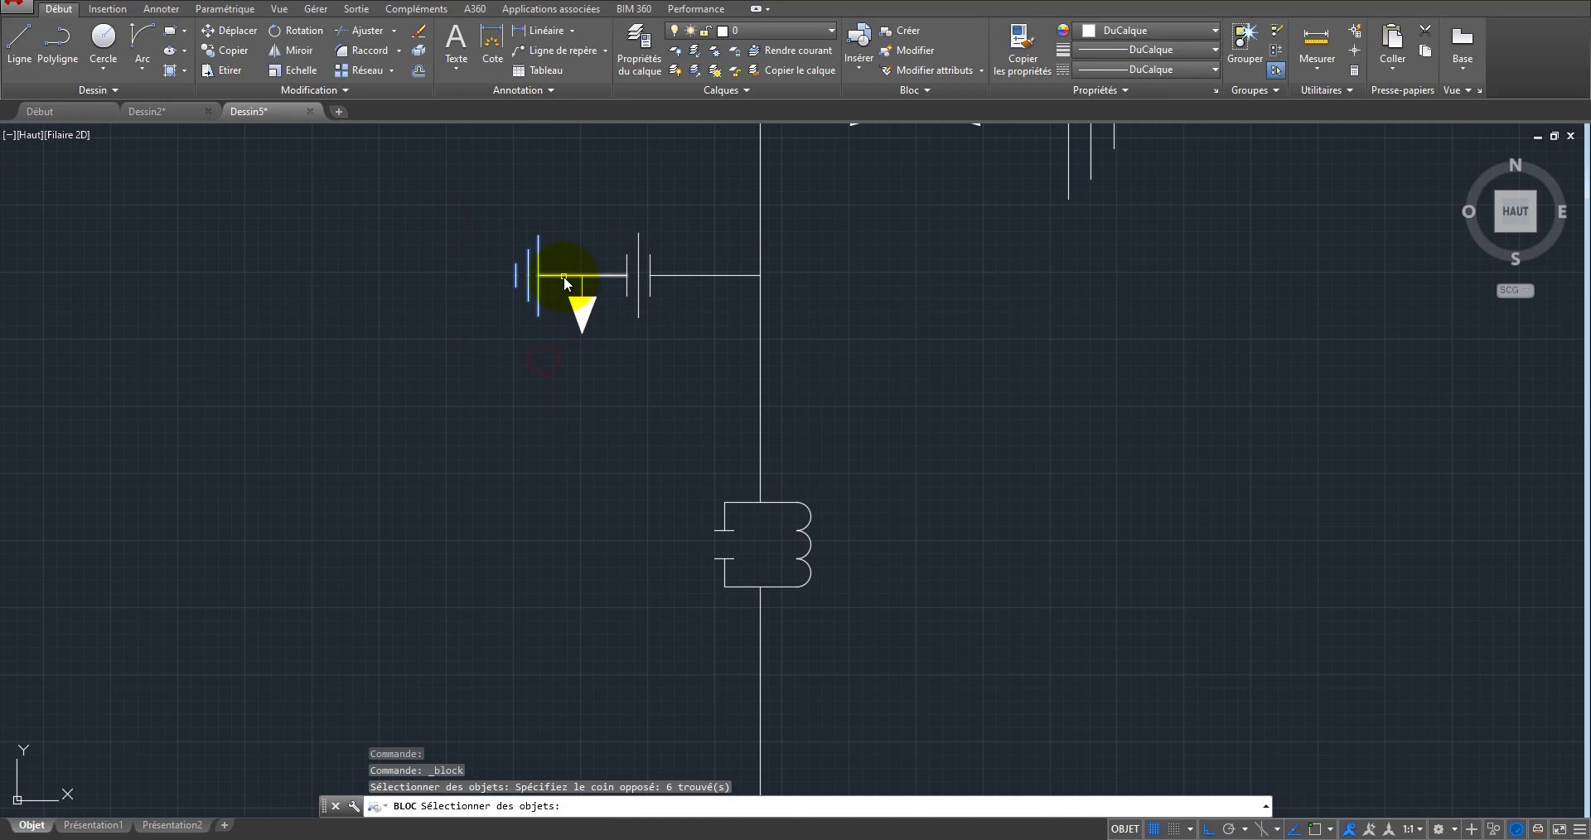
pyautogui.click(562, 275)
pyautogui.rightClick(968, 280)
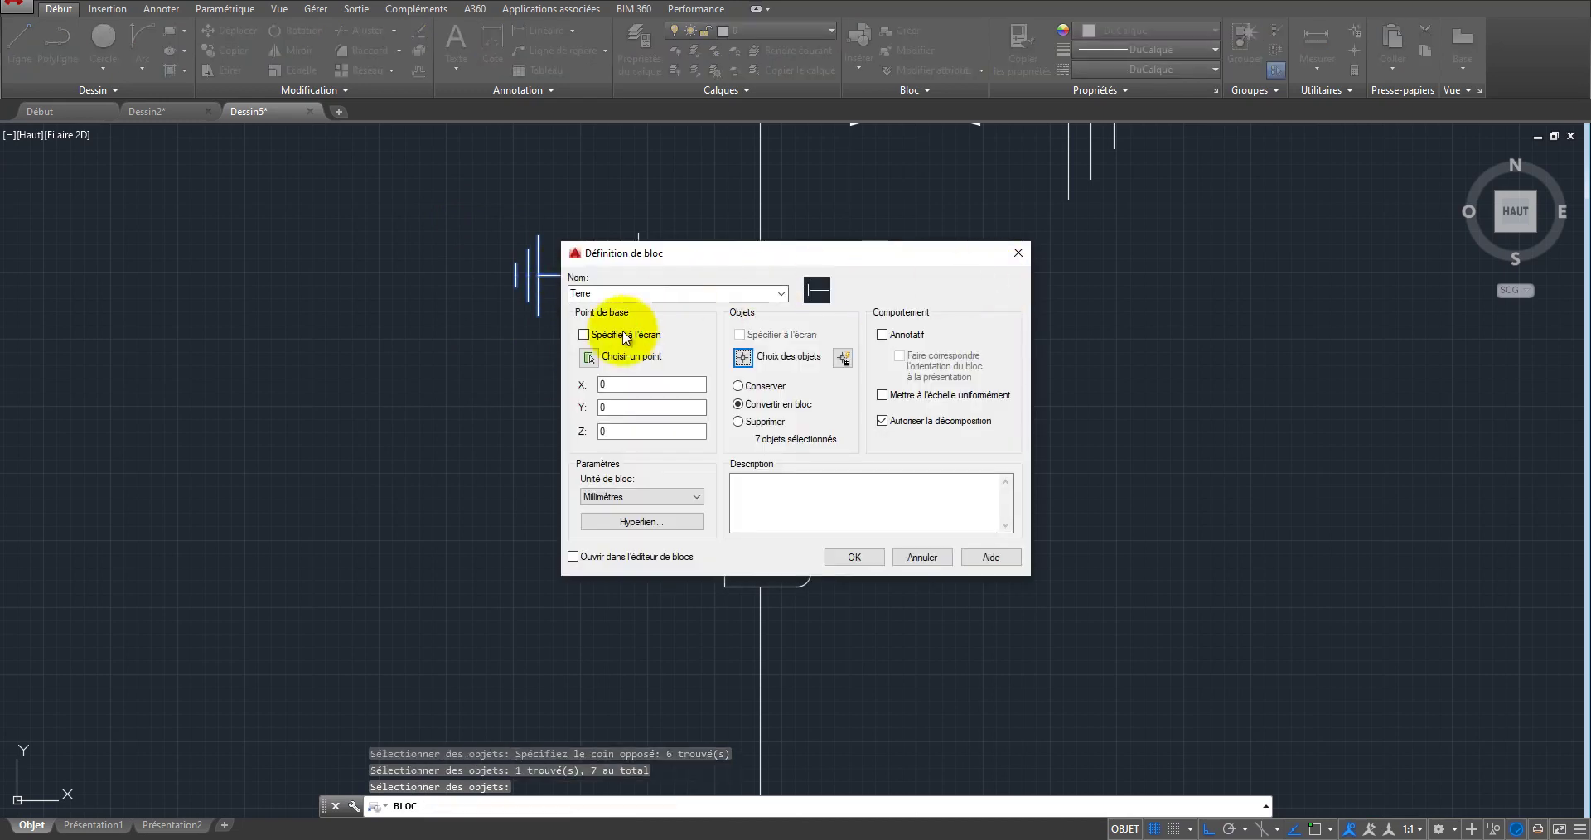
# Step: Set the Terre block's base point at the free end of its horizontal line and create the block
pyautogui.click(589, 358)
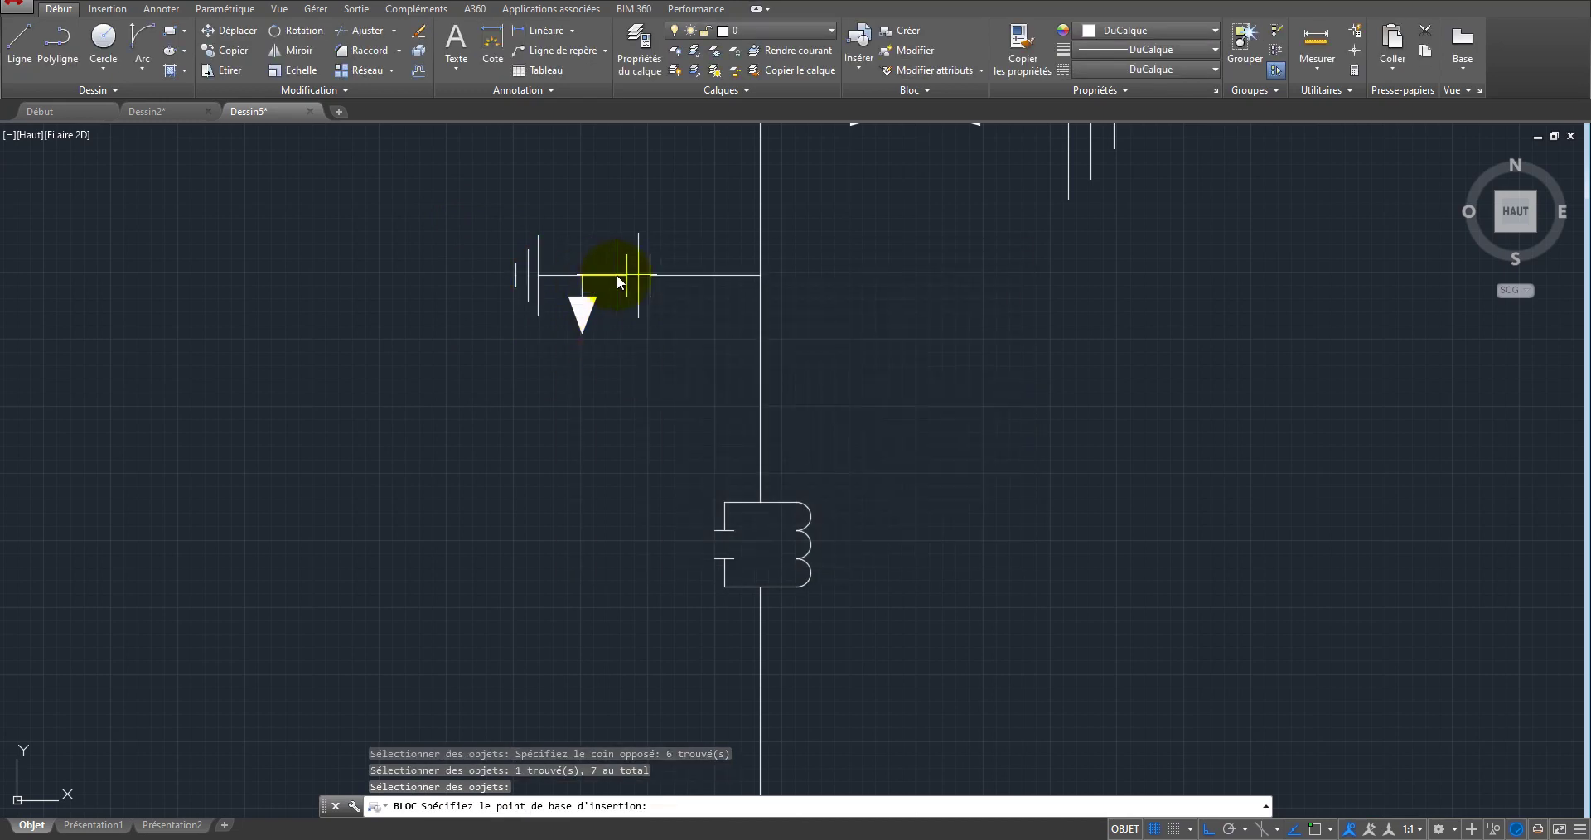
pyautogui.scroll(4, 628, 282)
pyautogui.press('F3')
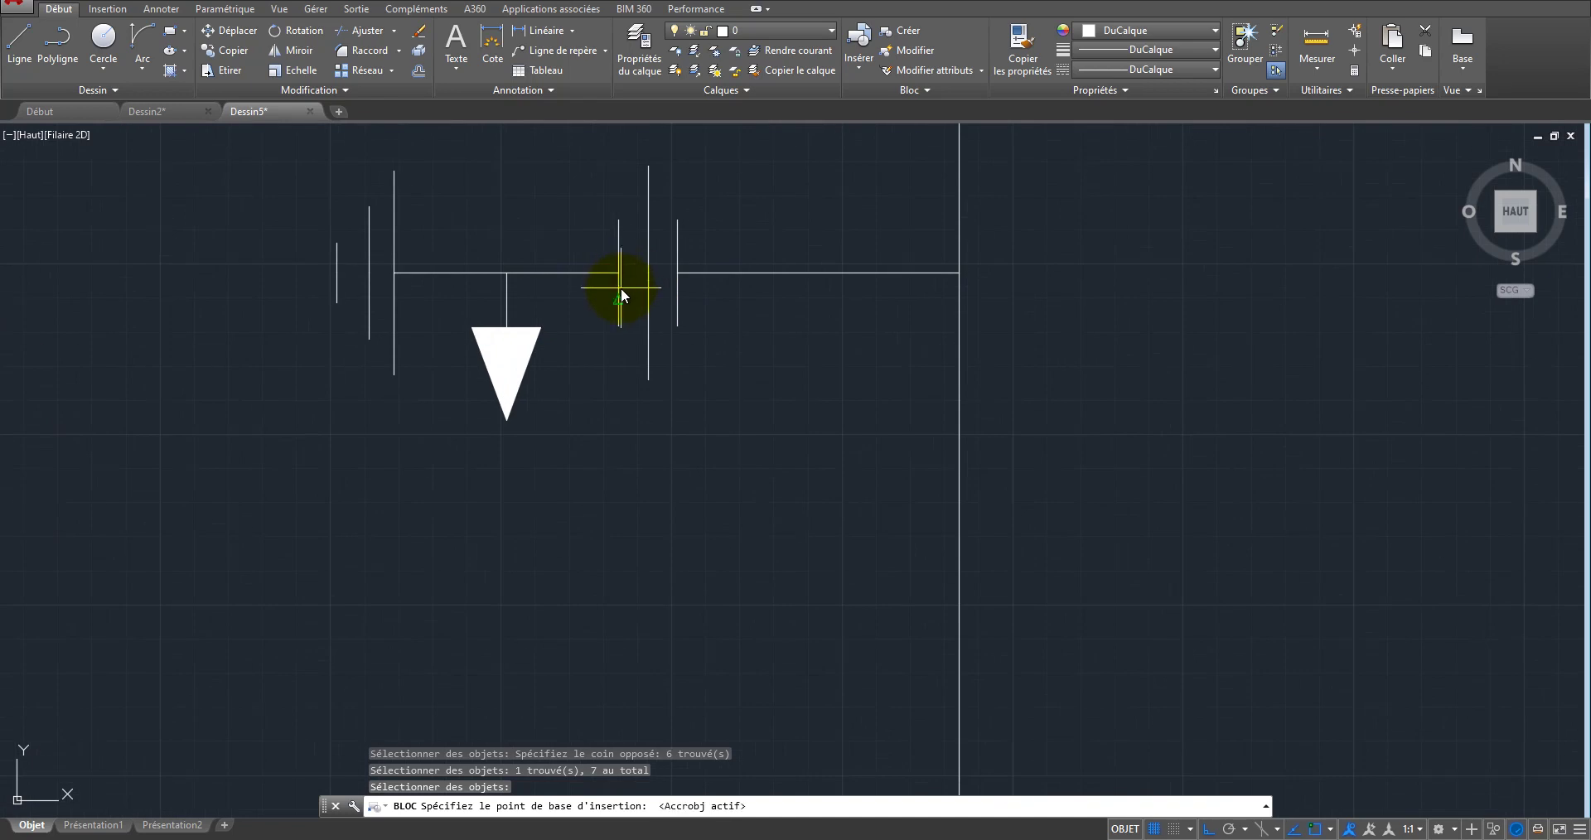
pyautogui.click(620, 275)
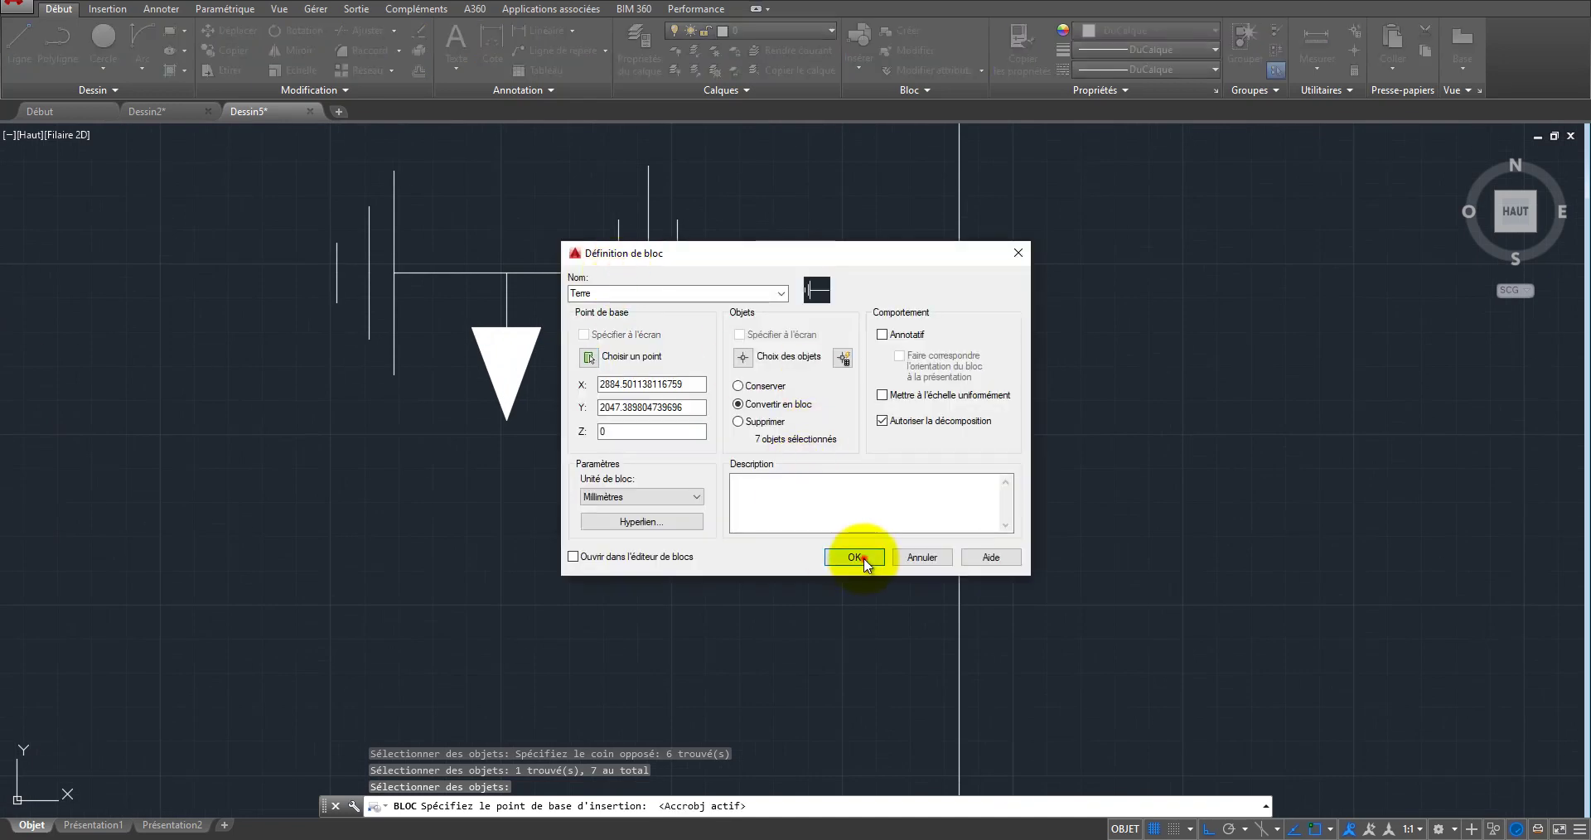
pyautogui.click(845, 556)
# Step: Insert the Terre block below and slightly left of the lower-left branch symbol
pyautogui.scroll(-6, 763, 311)
pyautogui.click(859, 59)
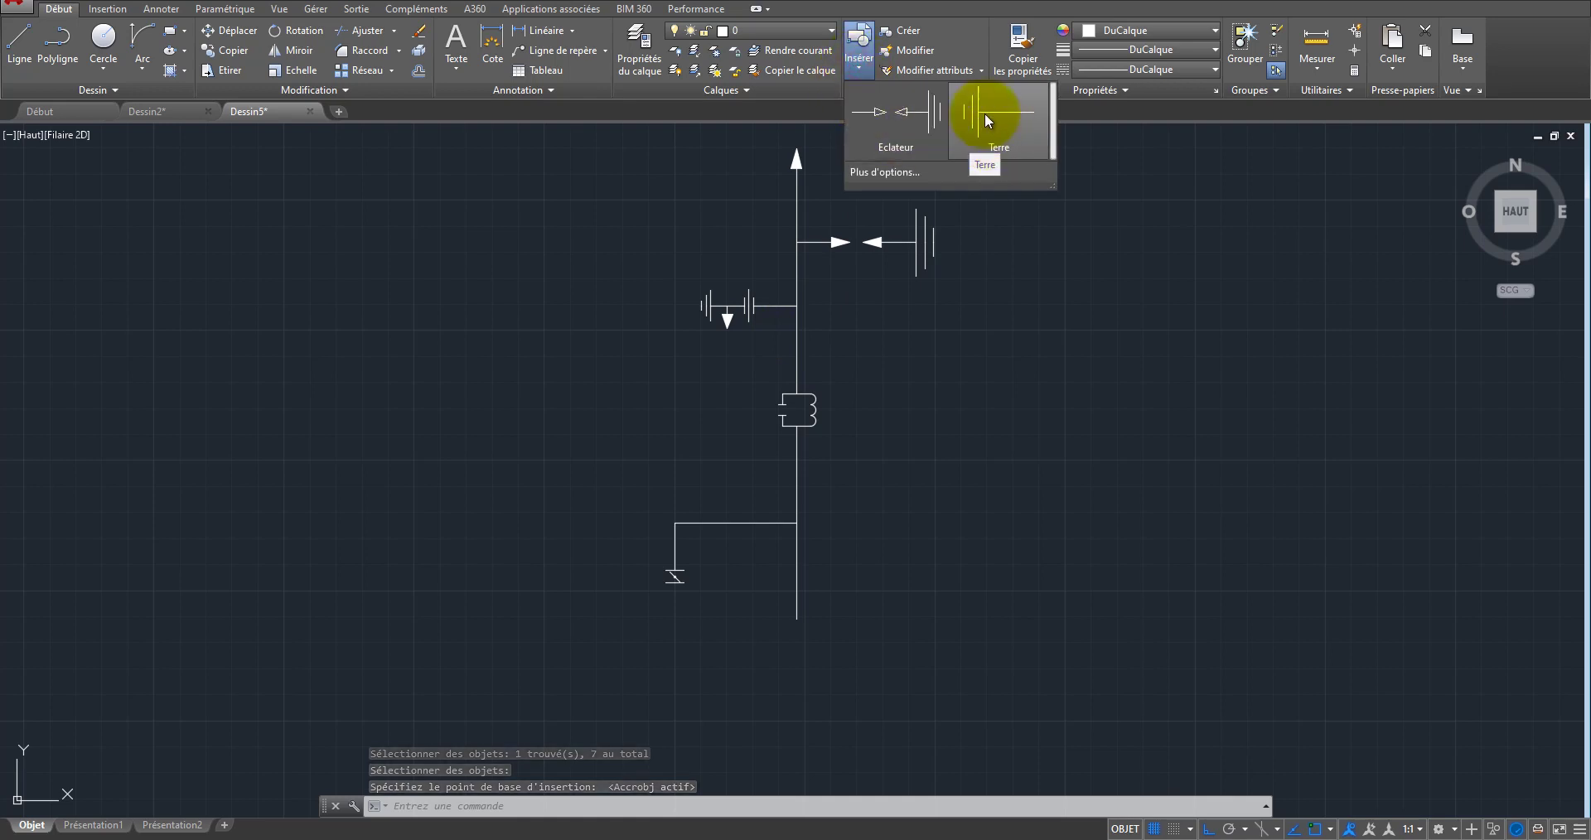
pyautogui.click(990, 133)
pyautogui.click(630, 657)
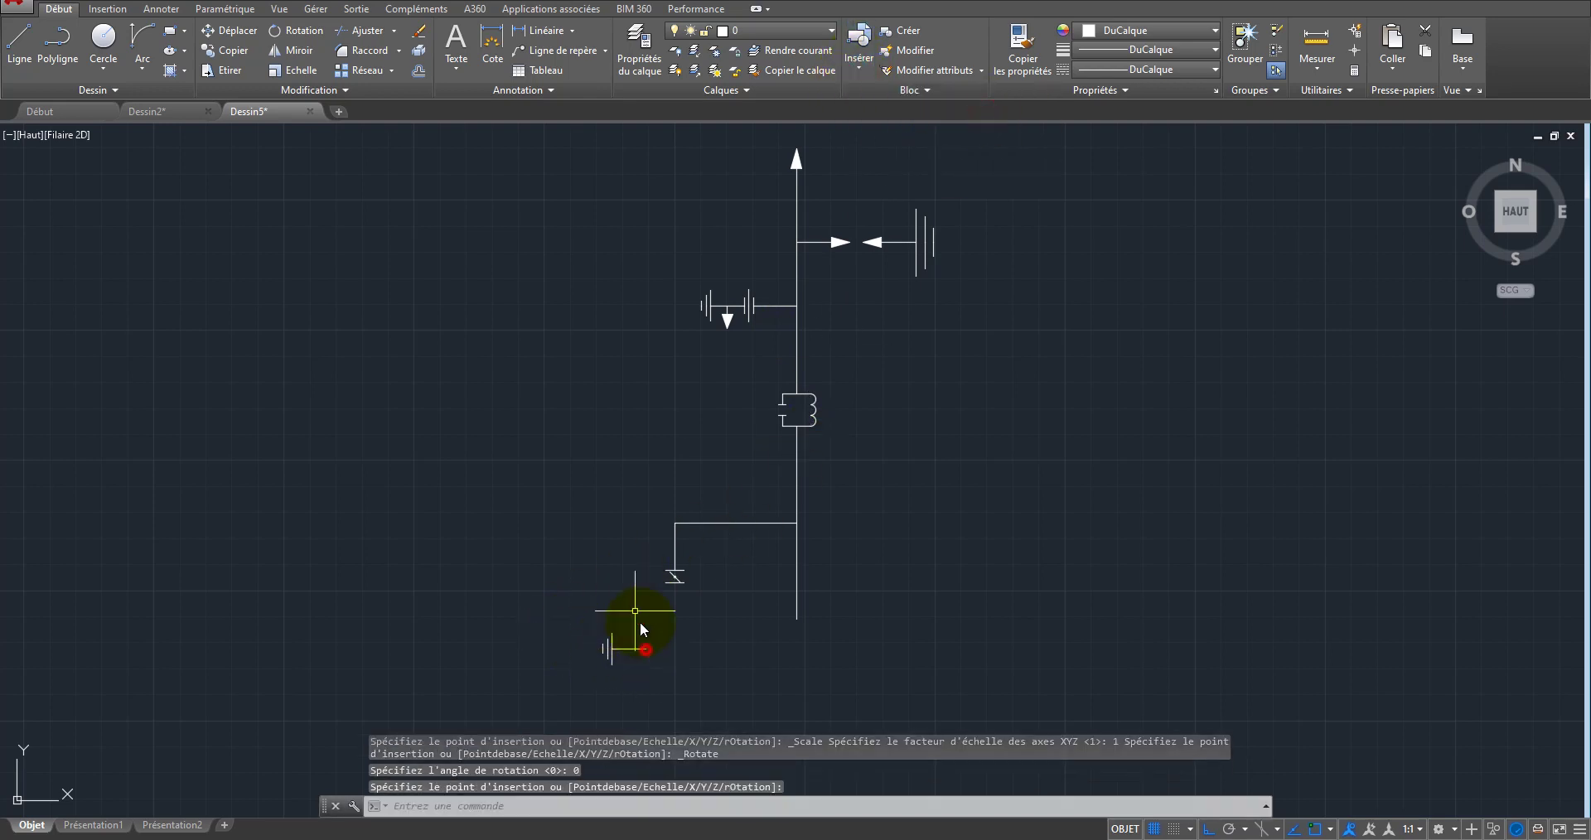
pyautogui.rightClick(584, 502)
pyautogui.moveTo(663, 543)
pyautogui.press('Escape')
# Step: Rotate the inserted Terre block by 90° about the free end of its line
pyautogui.click(632, 611)
pyautogui.click(576, 687)
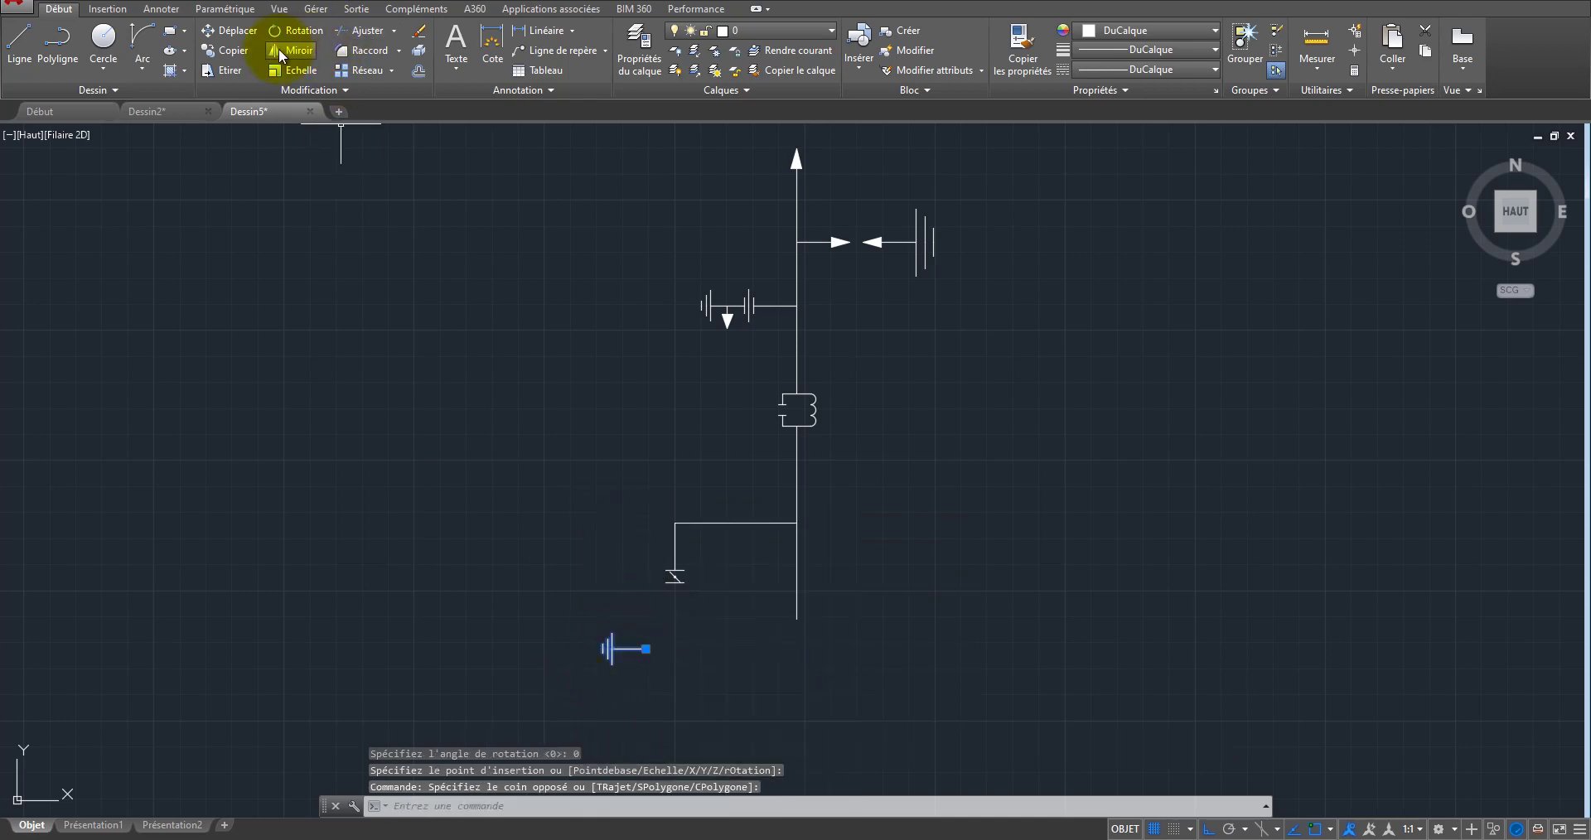
pyautogui.click(303, 31)
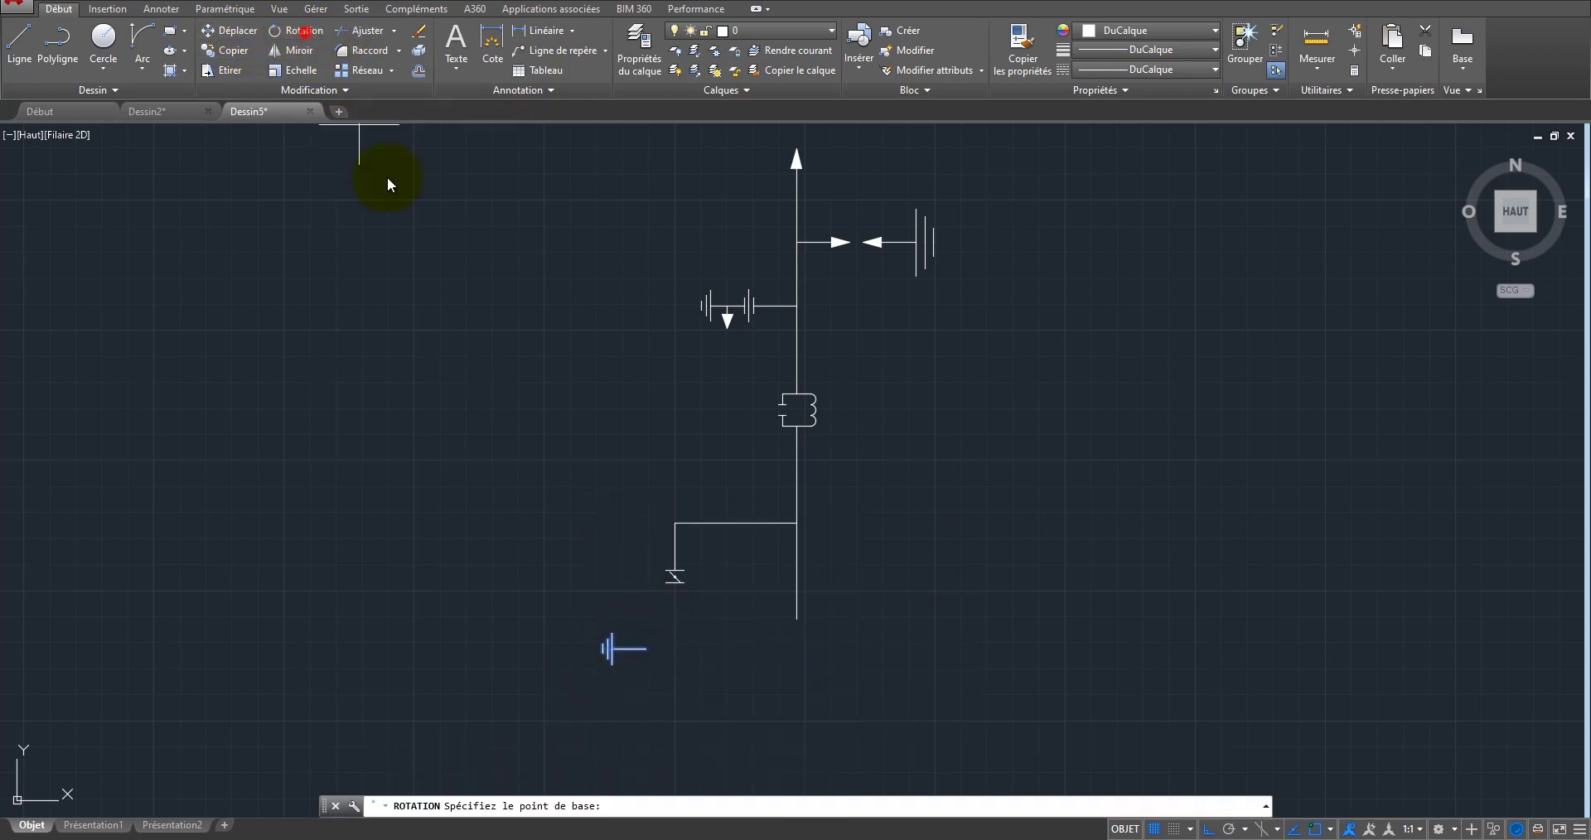
pyautogui.click(645, 647)
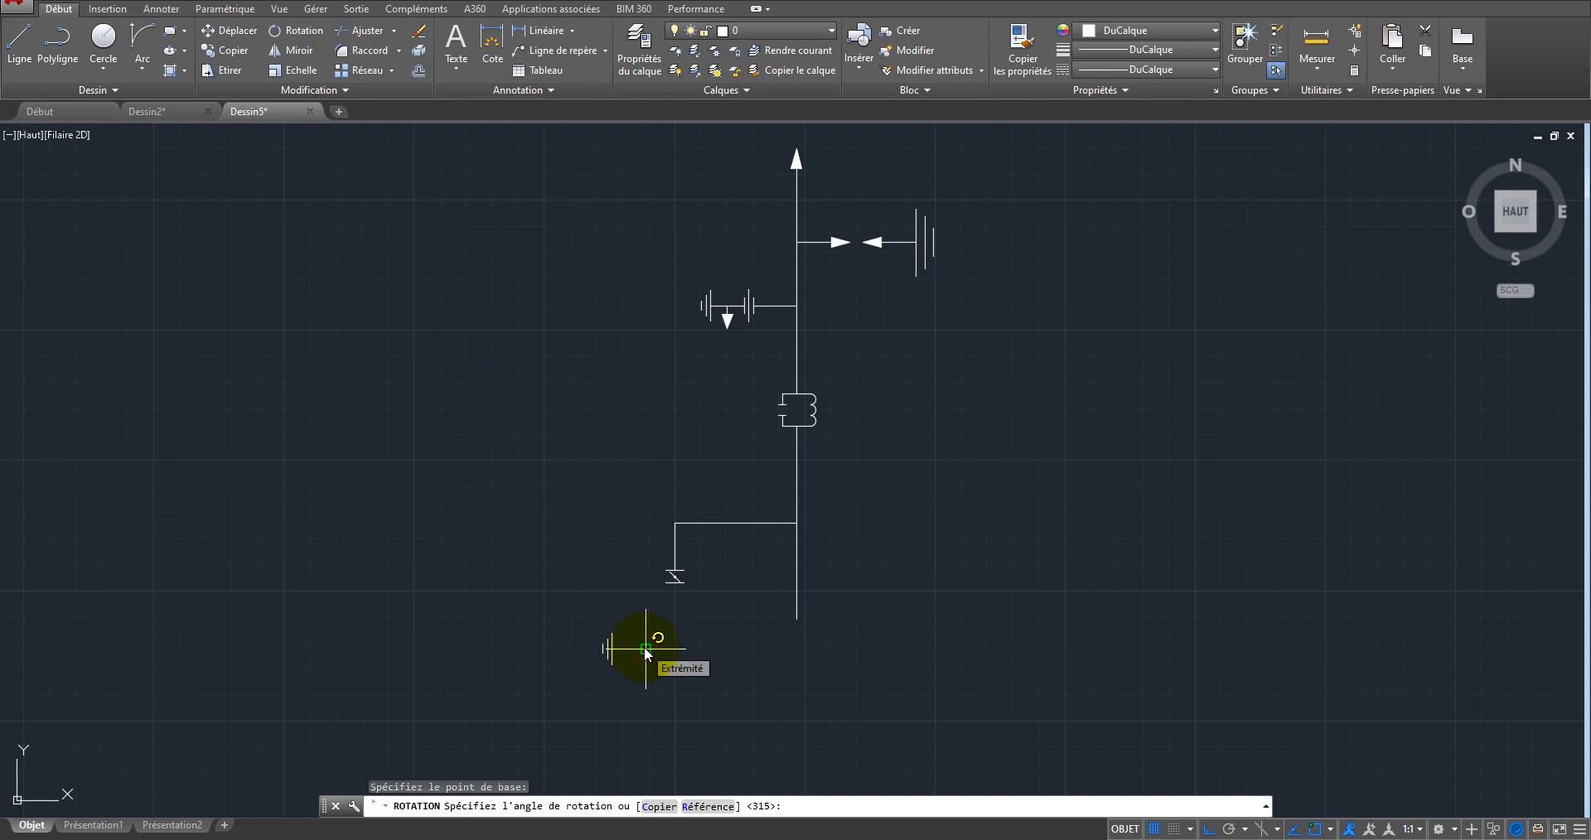
pyautogui.write('90')
pyautogui.press('Return')
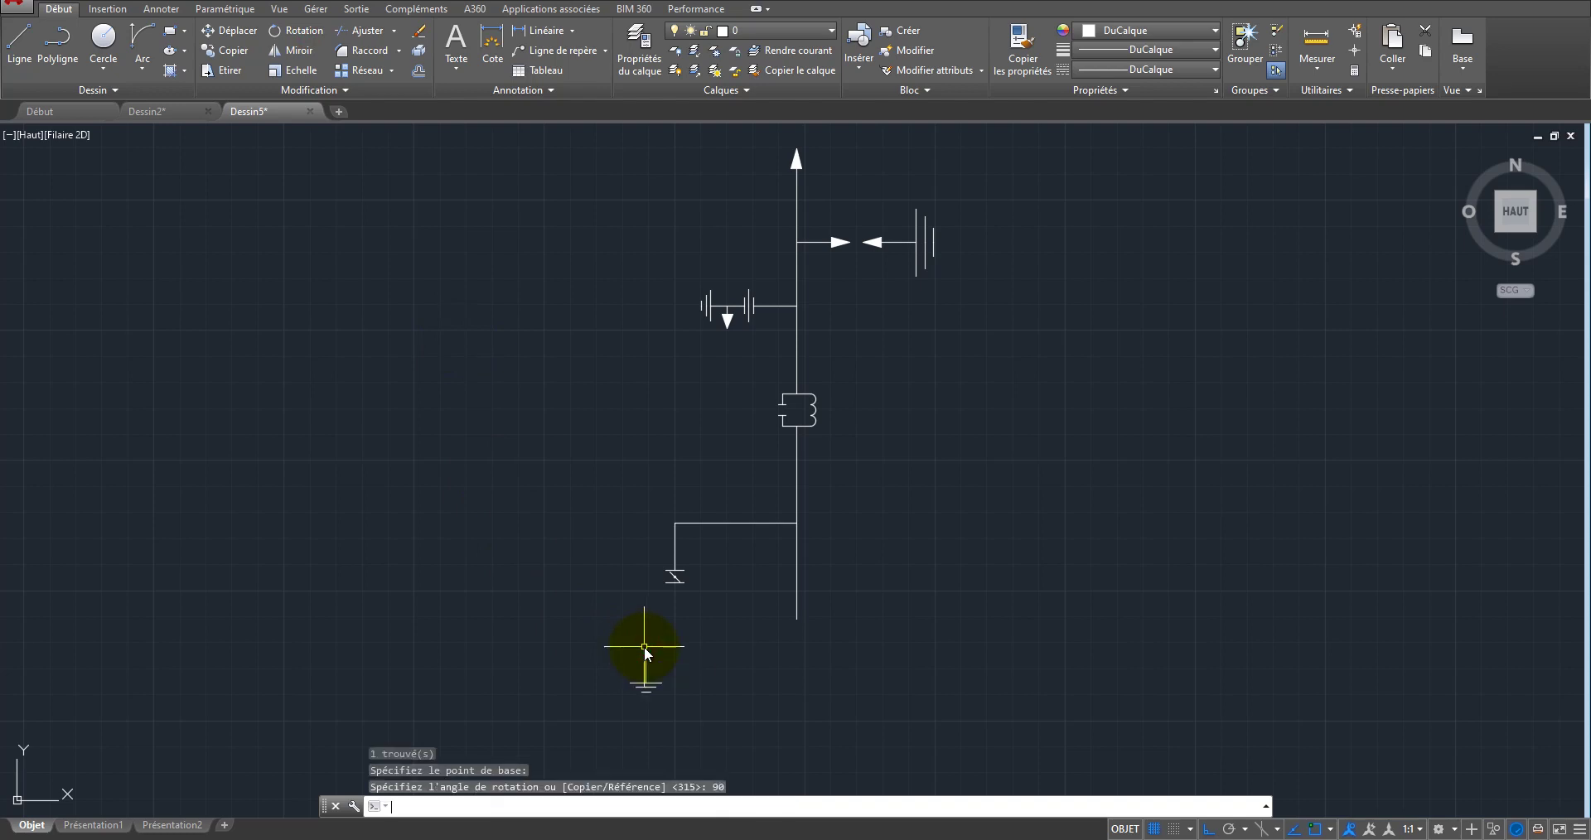
# Step: Move the Terre block by its upper endpoint onto the midpoint of the branch symbol's lower bar
pyautogui.click(699, 649)
pyautogui.click(623, 706)
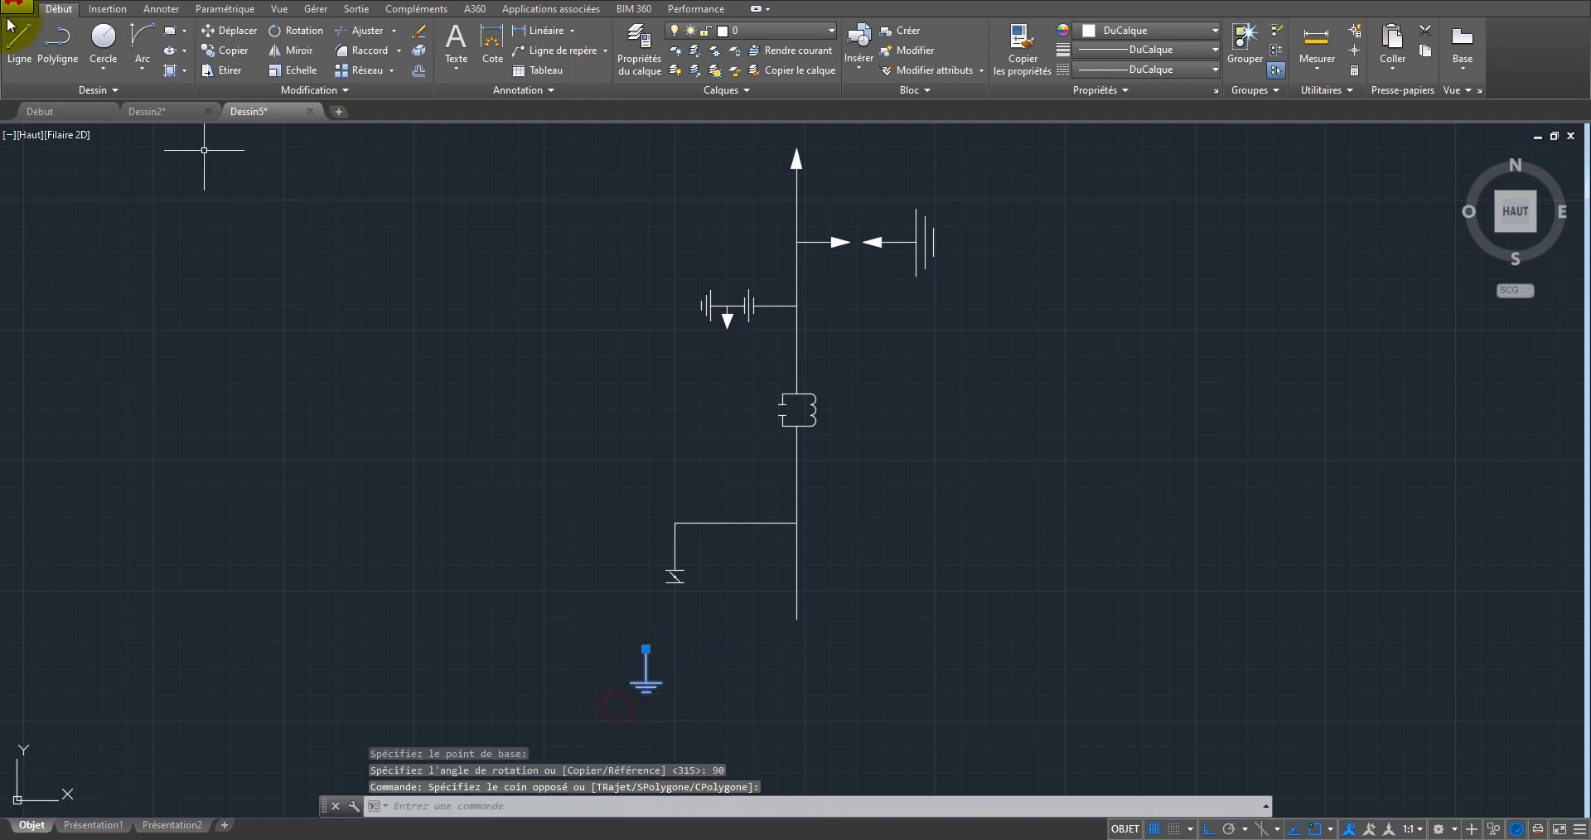
pyautogui.click(229, 31)
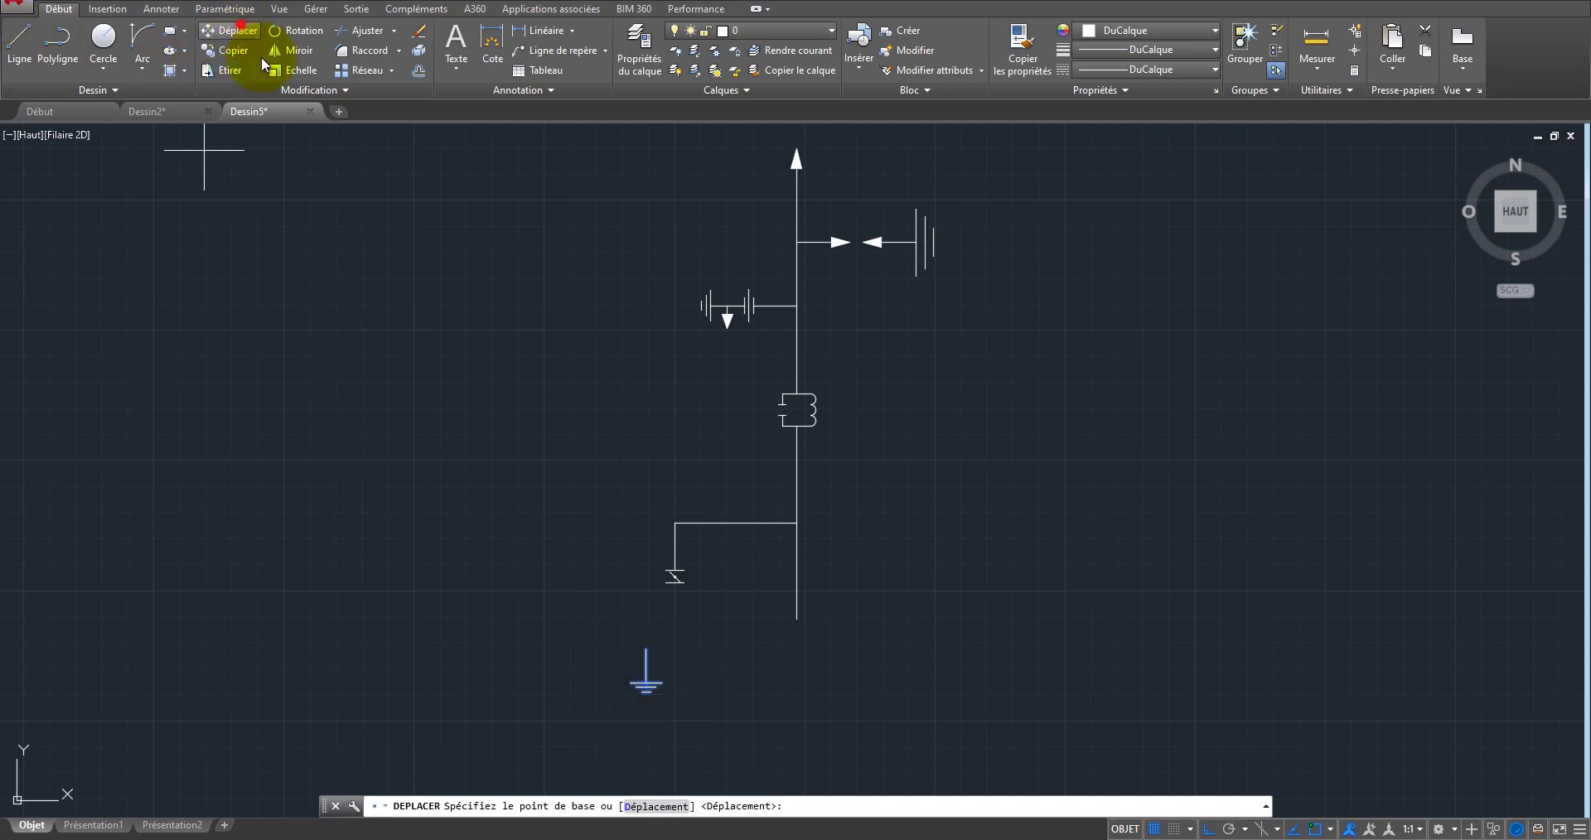
pyautogui.click(646, 649)
pyautogui.scroll(2, 658, 632)
pyautogui.scroll(4, 659, 630)
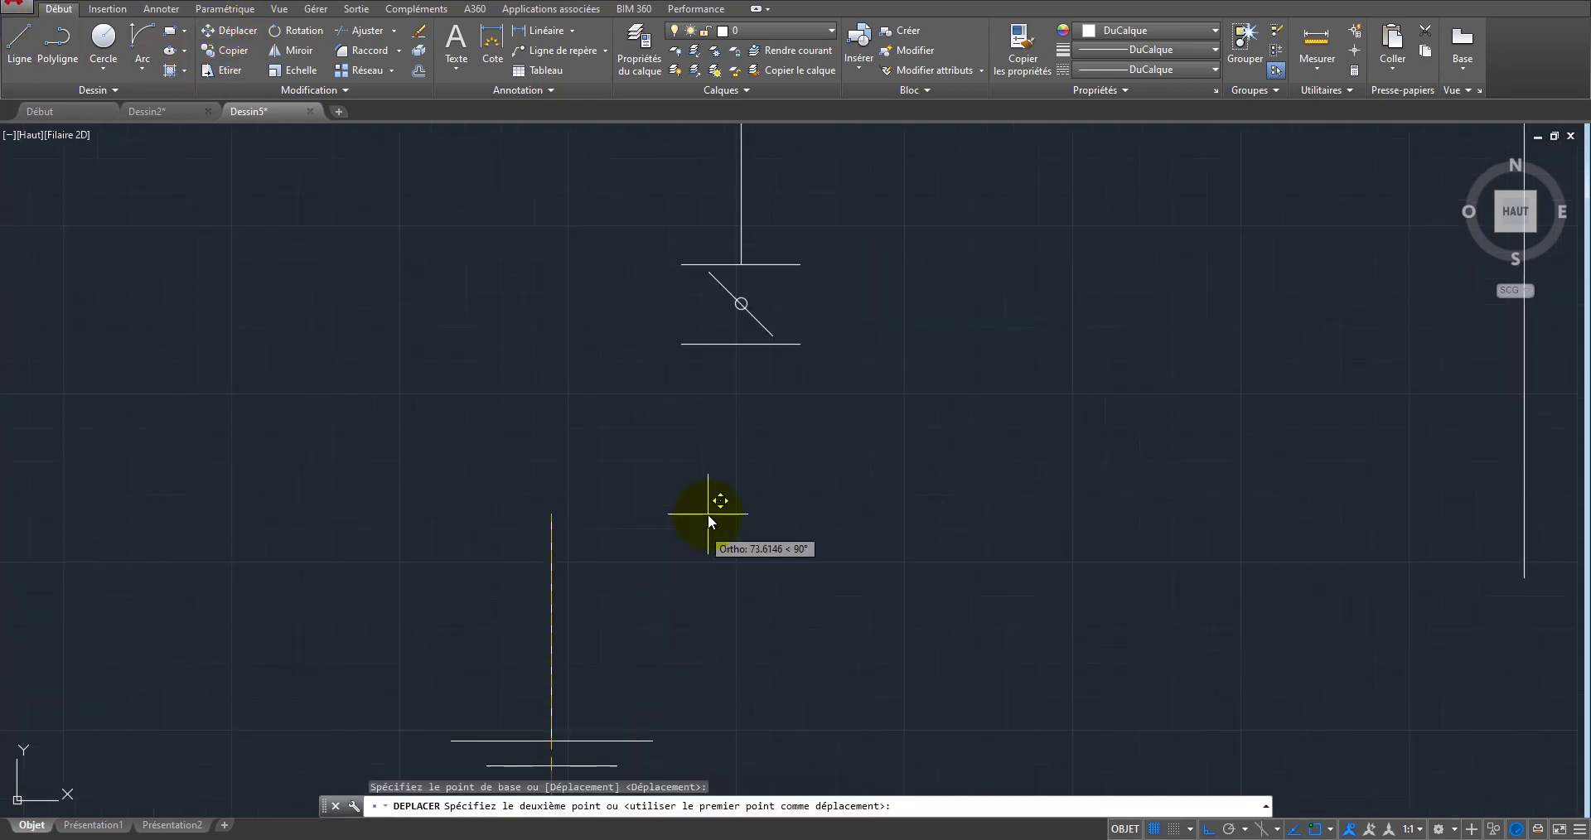
pyautogui.click(742, 343)
pyautogui.scroll(-5, 487, 346)
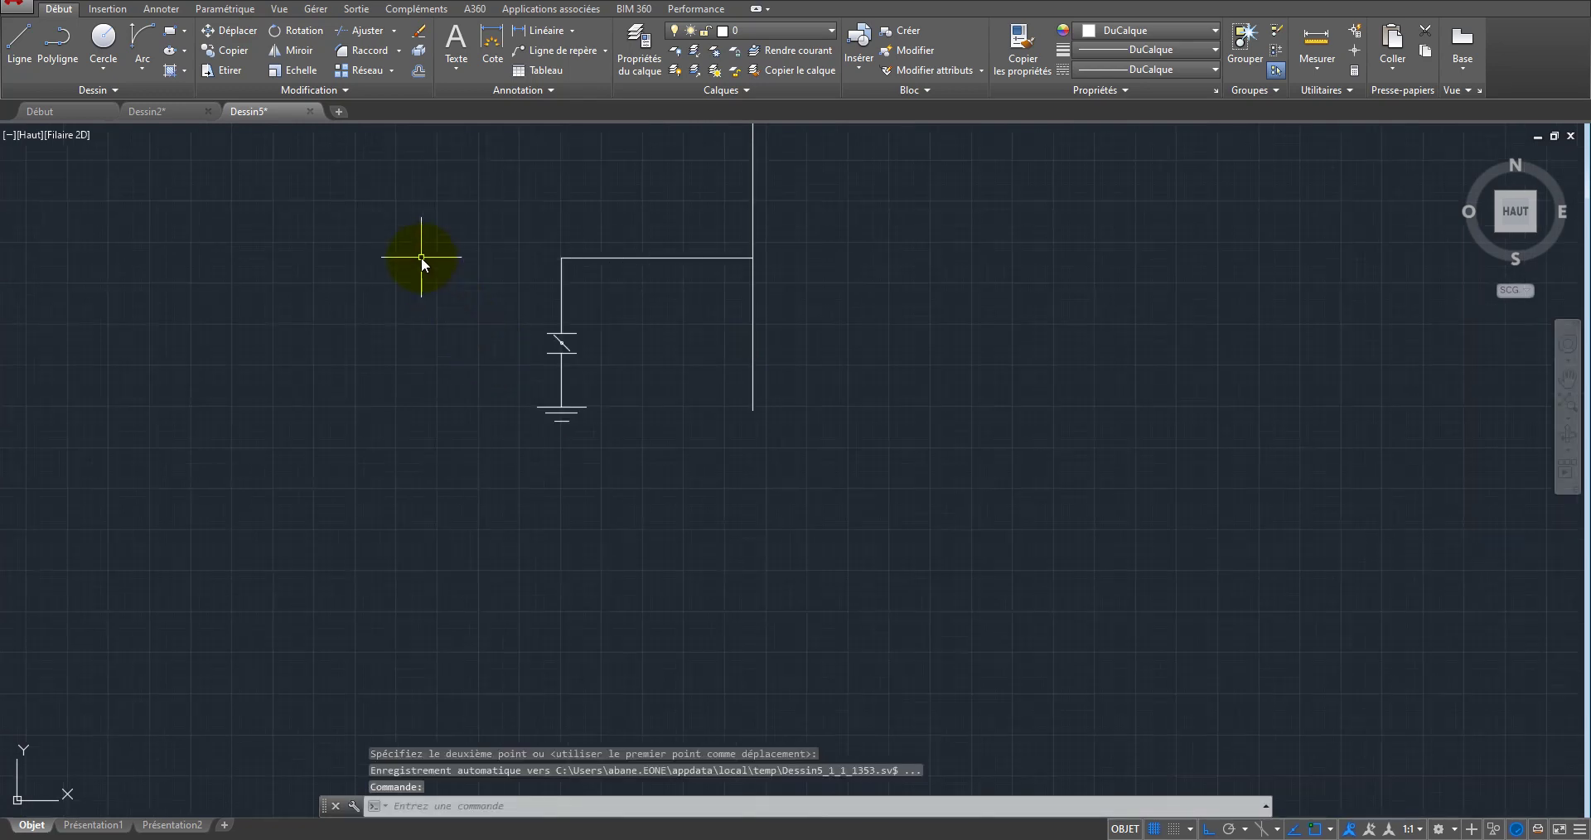
pyautogui.scroll(-2, 419, 264)
pyautogui.scroll(2, 580, 326)
pyautogui.scroll(2, 522, 311)
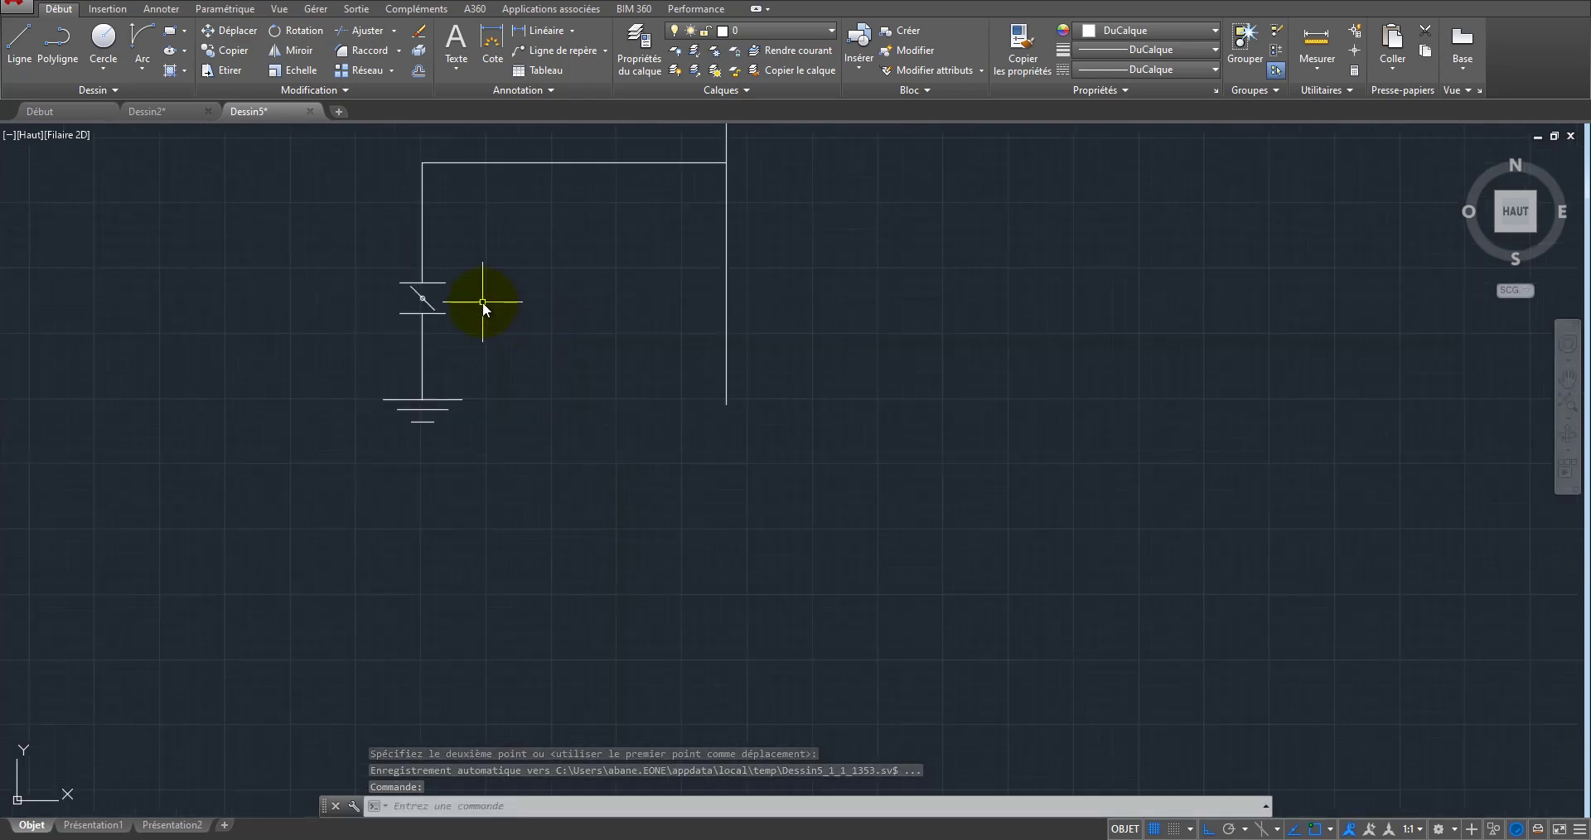
pyautogui.click(342, 255)
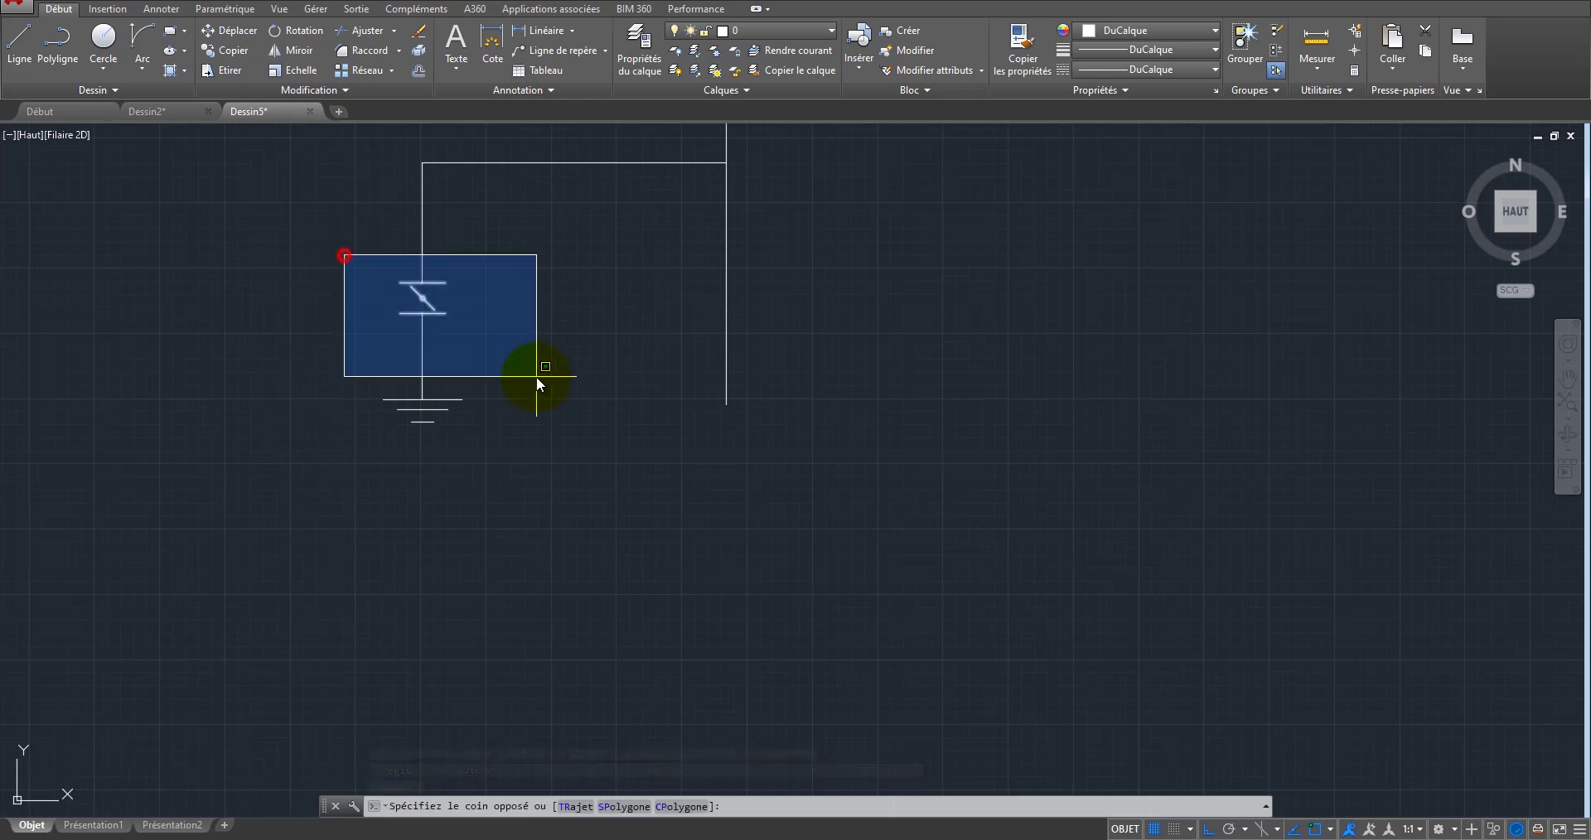
pyautogui.click(532, 364)
pyautogui.click(240, 52)
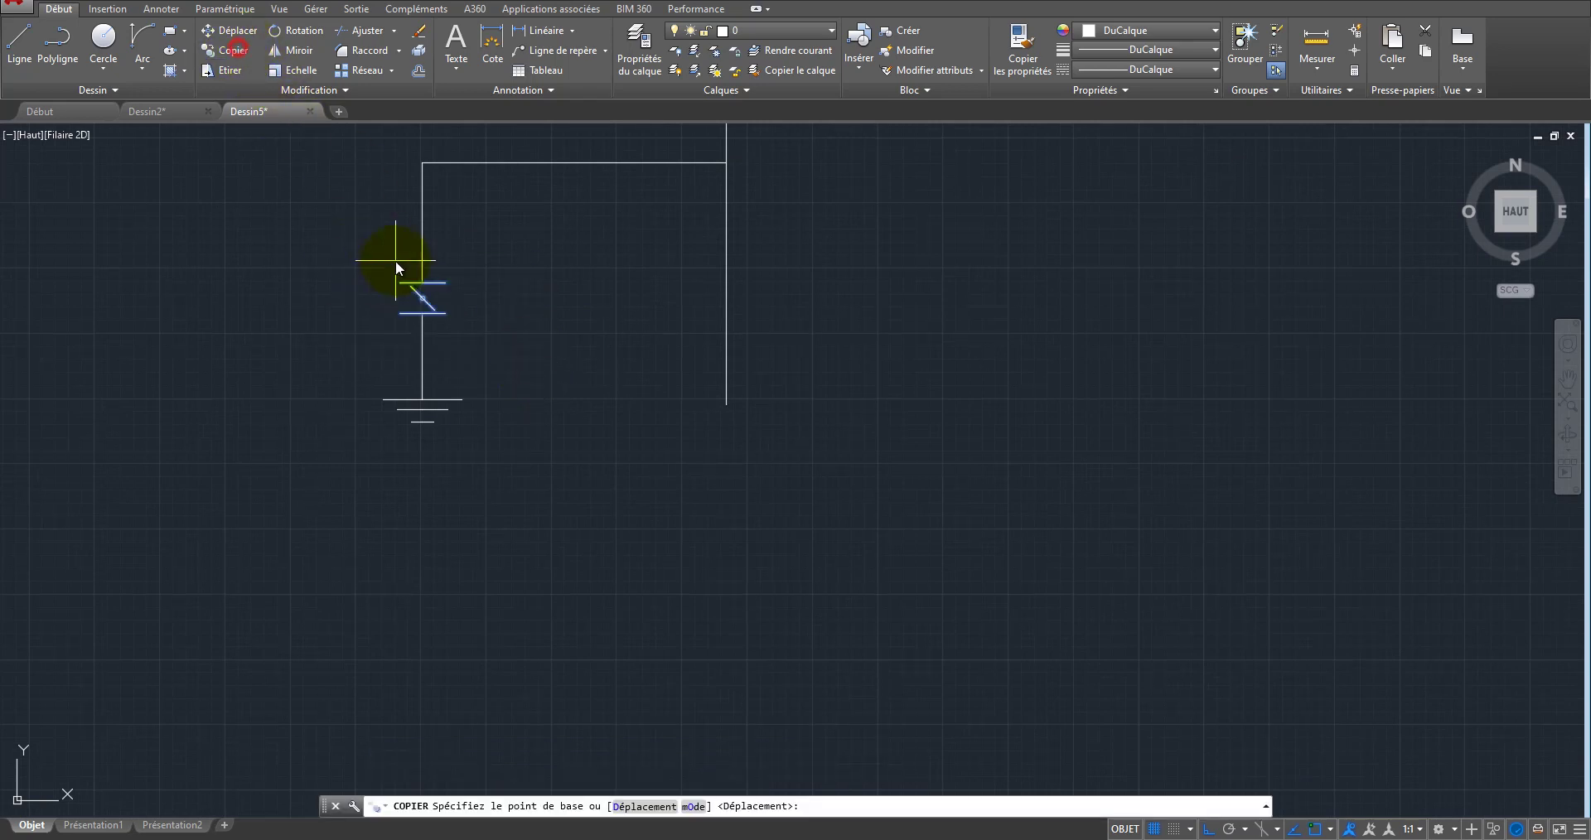
pyautogui.scroll(5, 429, 301)
pyautogui.click(395, 289)
pyautogui.scroll(-4, 349, 302)
pyautogui.scroll(5, 847, 306)
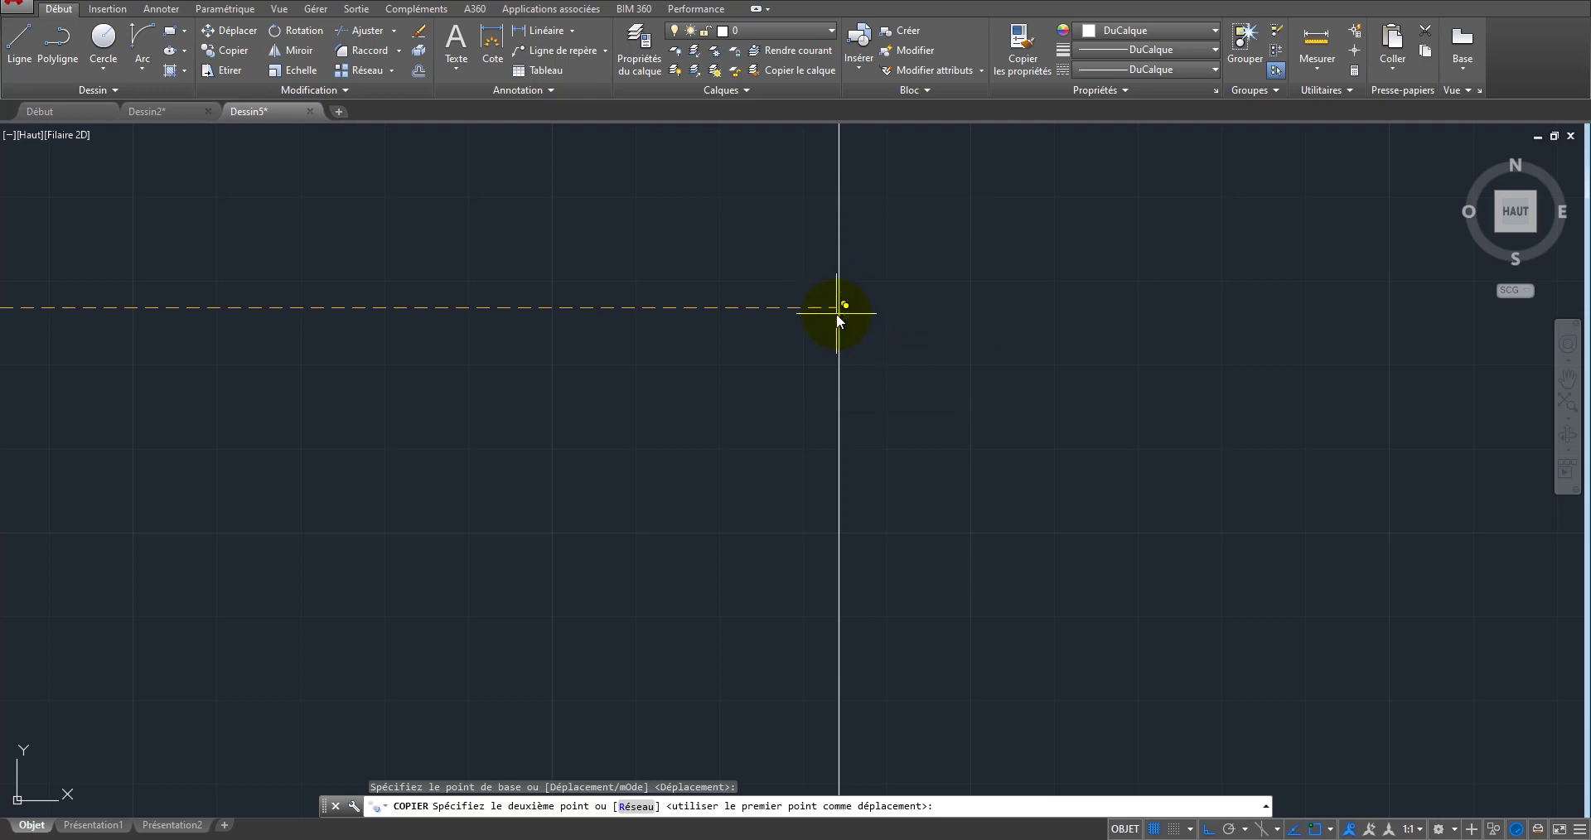
pyautogui.press('Escape')
# Step: Enable the Perpendicular (Perpendiculaire) object snap
pyautogui.scroll(-3, 1077, 638)
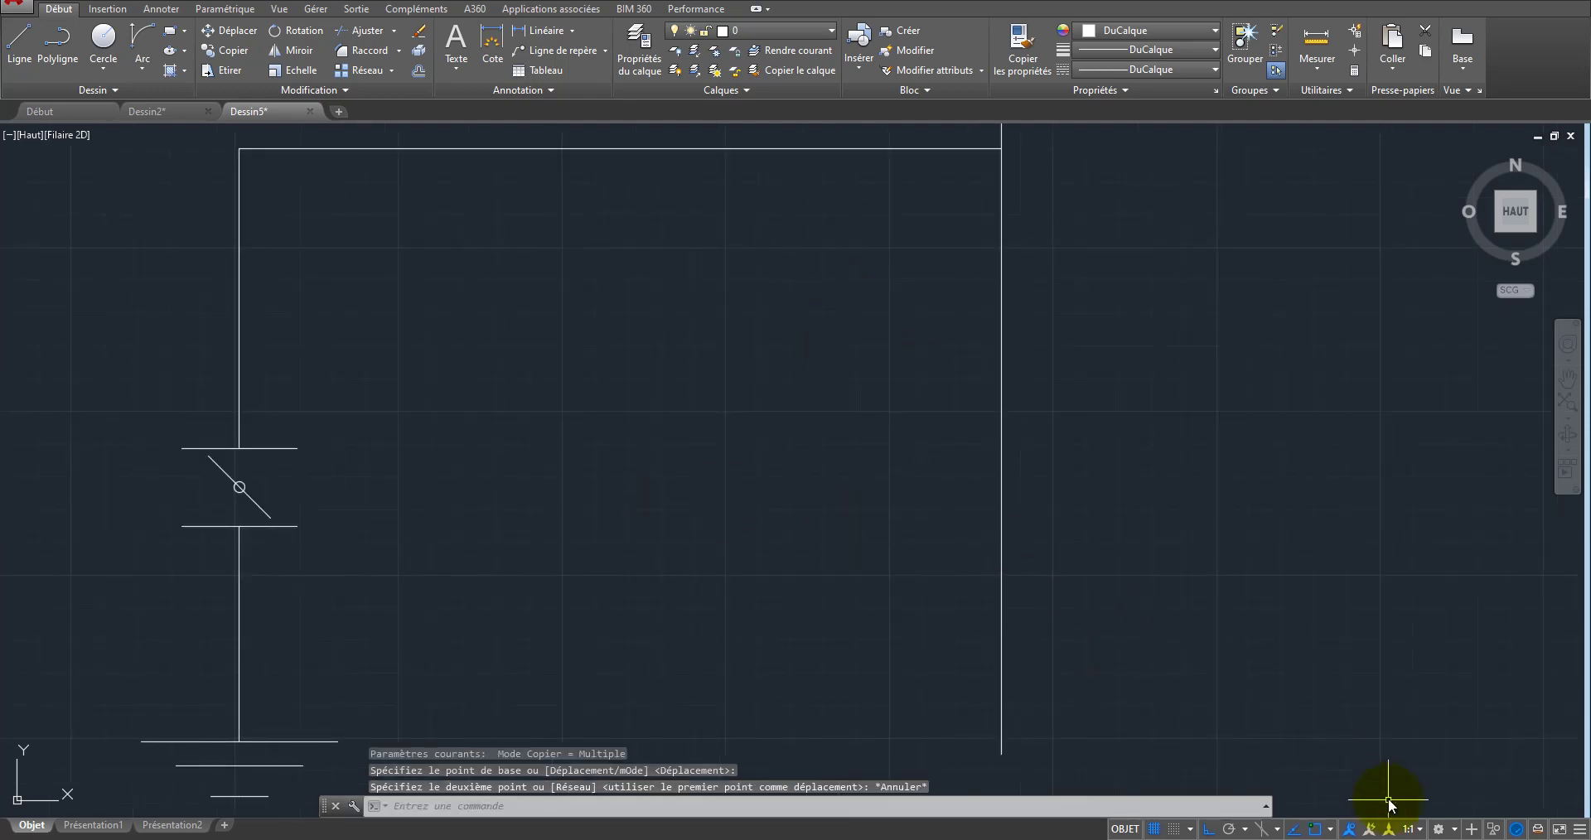
pyautogui.click(1330, 830)
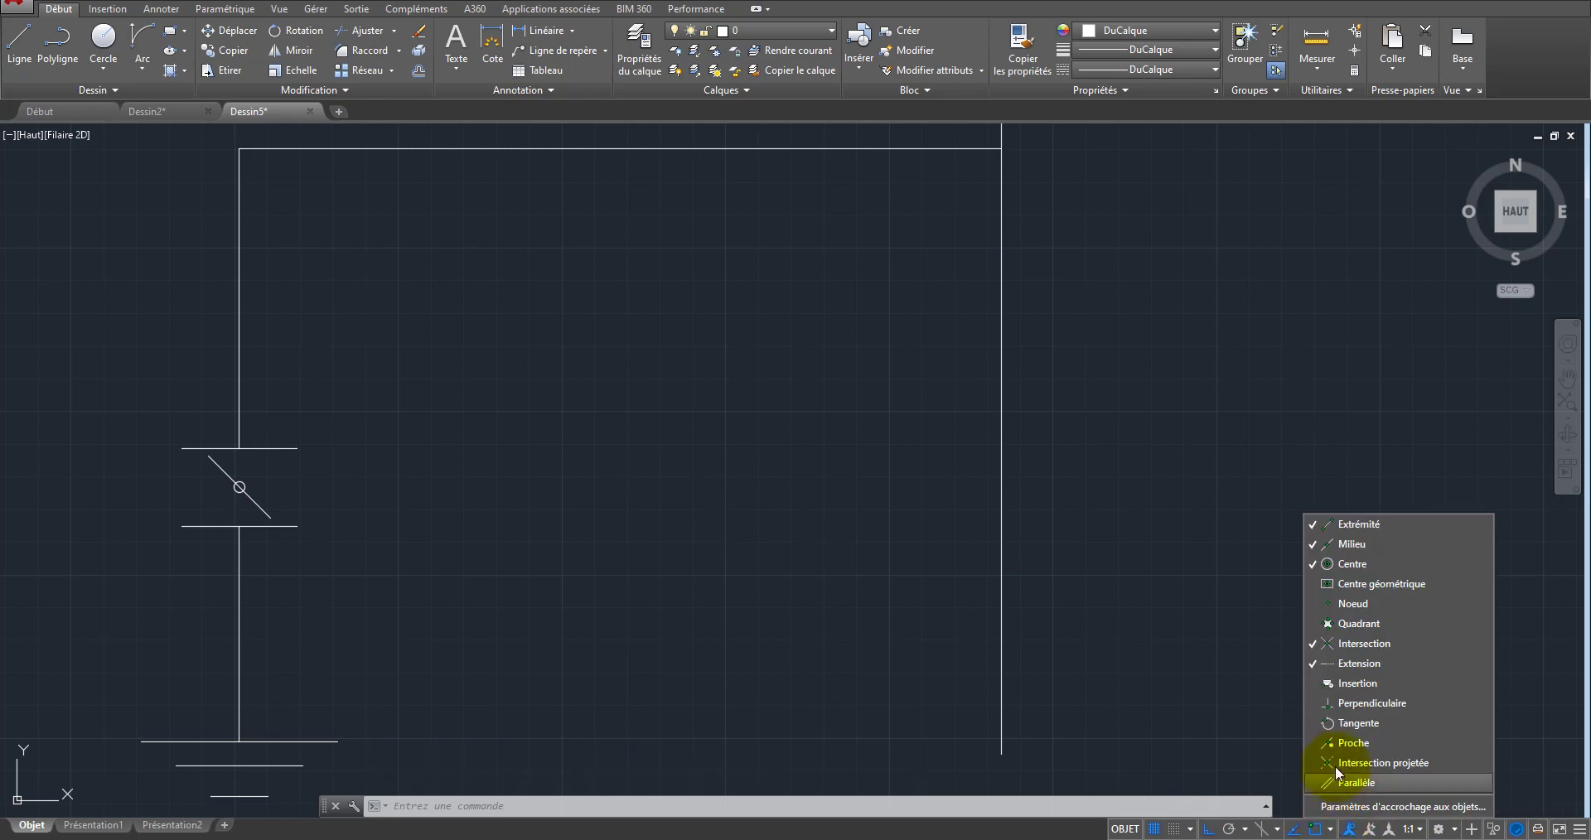
pyautogui.click(1334, 701)
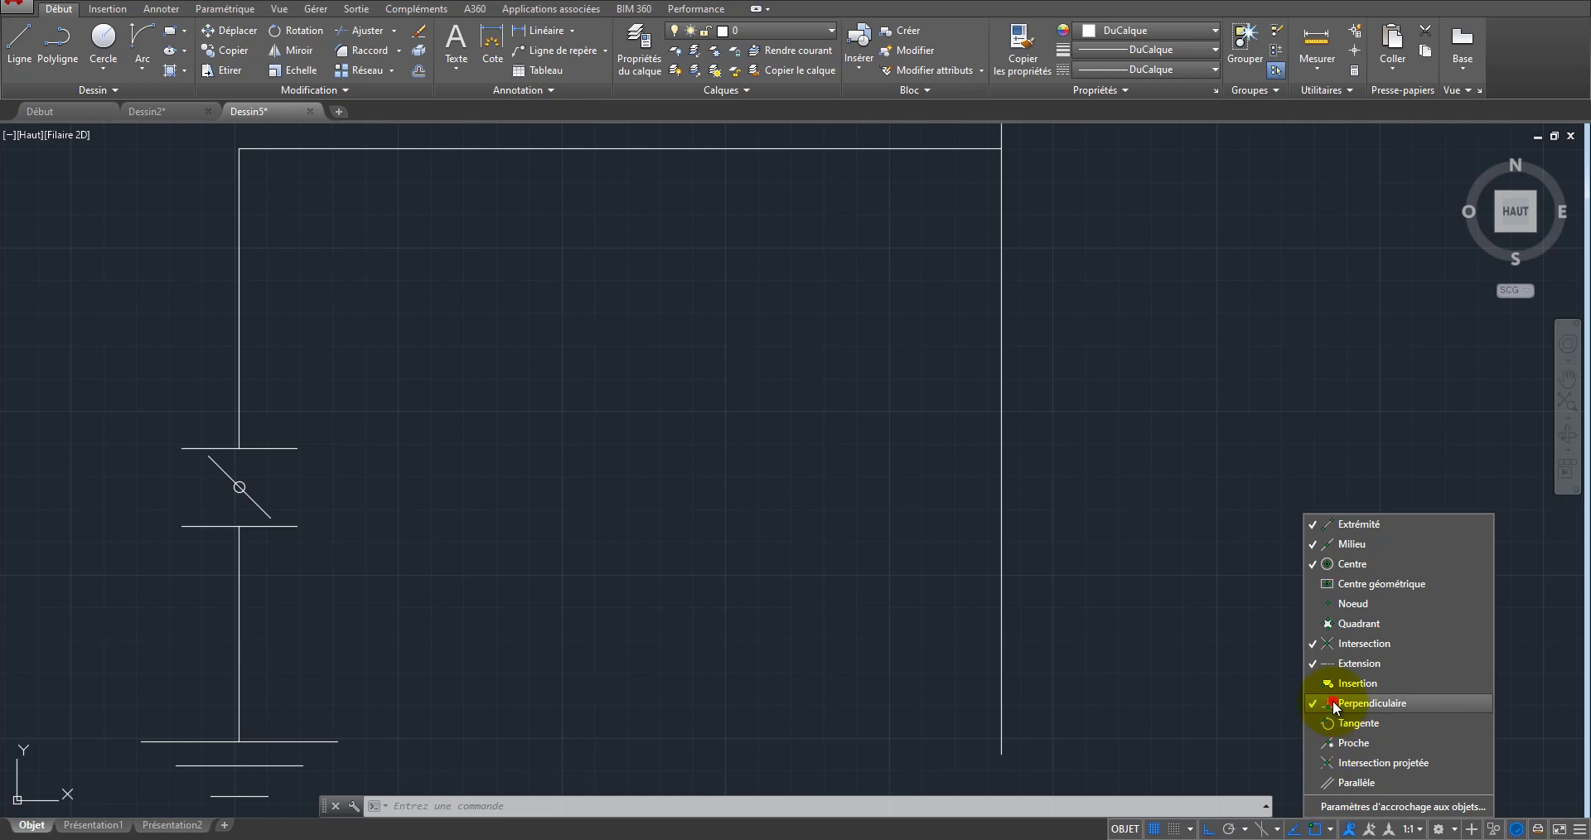
pyautogui.click(1200, 644)
pyautogui.press('Escape')
# Step: Copy the two bars, diagonal line and circle horizontally from the circle's centre onto the main vertical line
pyautogui.click(76, 406)
pyautogui.click(355, 569)
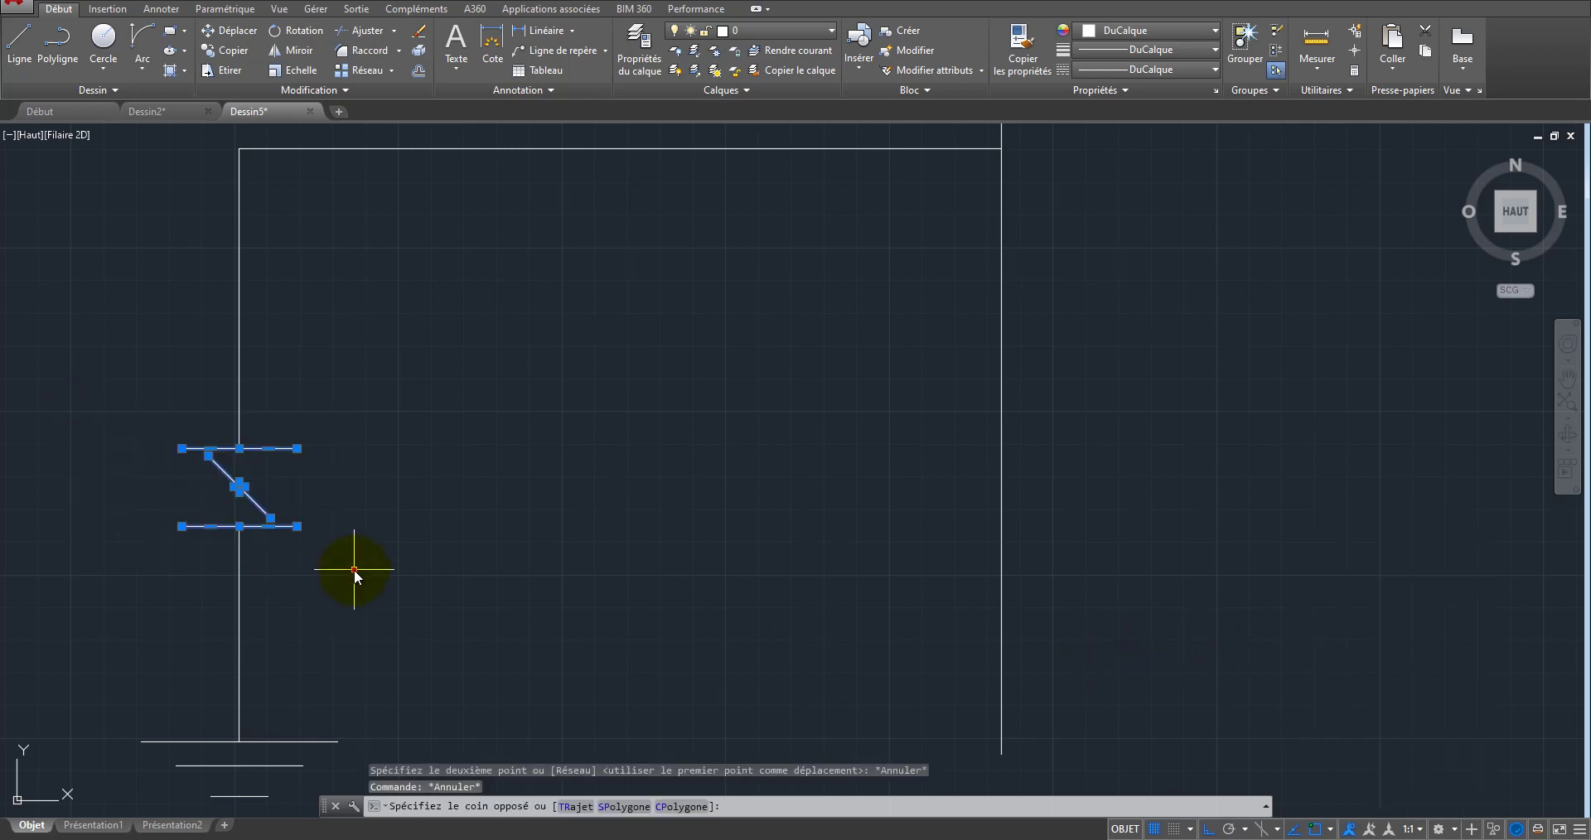
pyautogui.click(240, 50)
pyautogui.scroll(5, 235, 494)
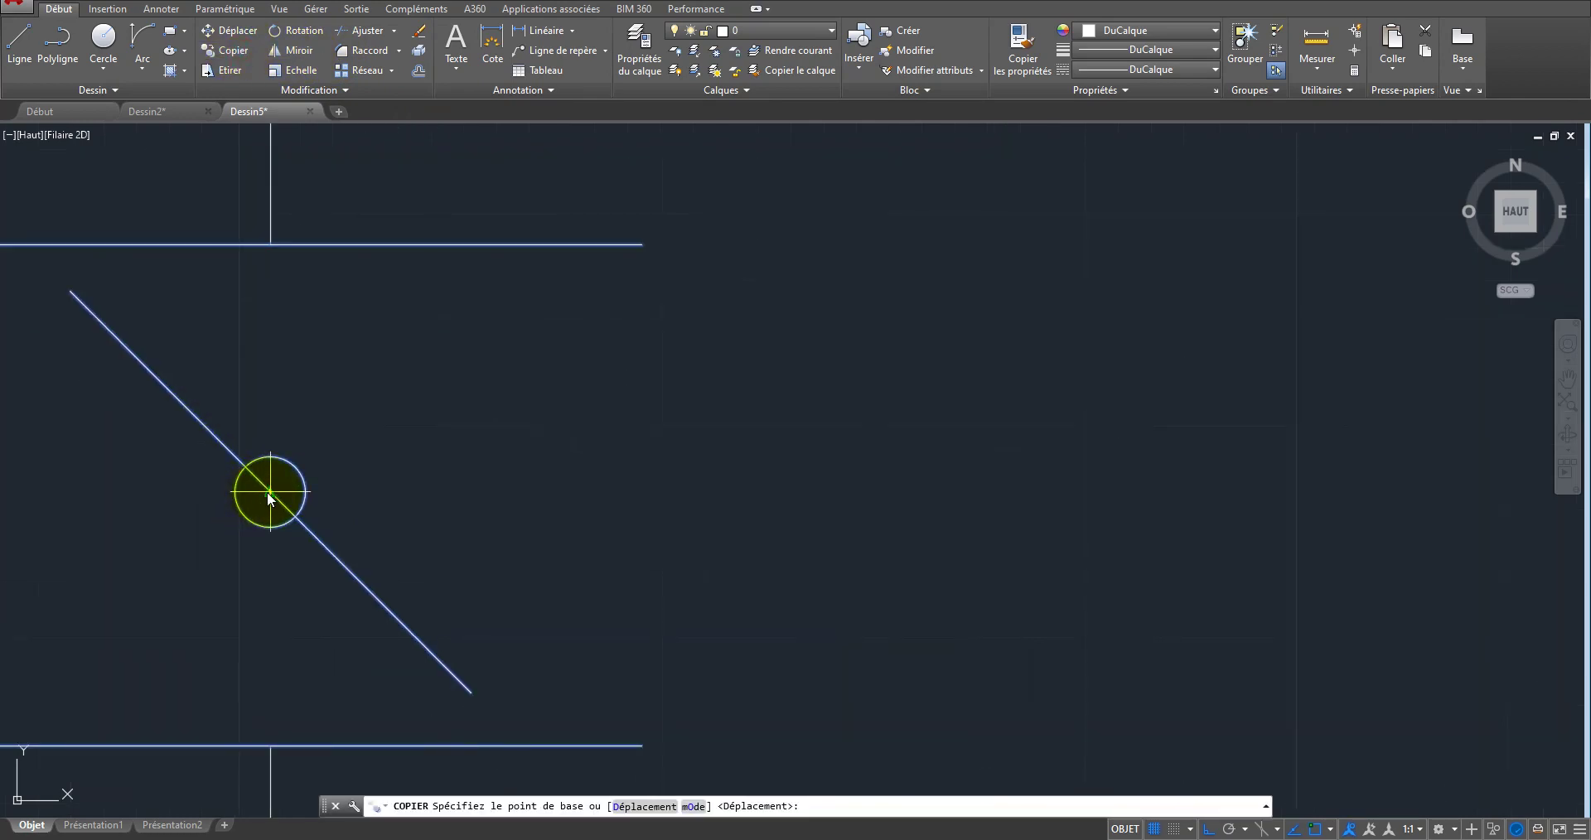
pyautogui.click(266, 492)
pyautogui.scroll(-5, 267, 494)
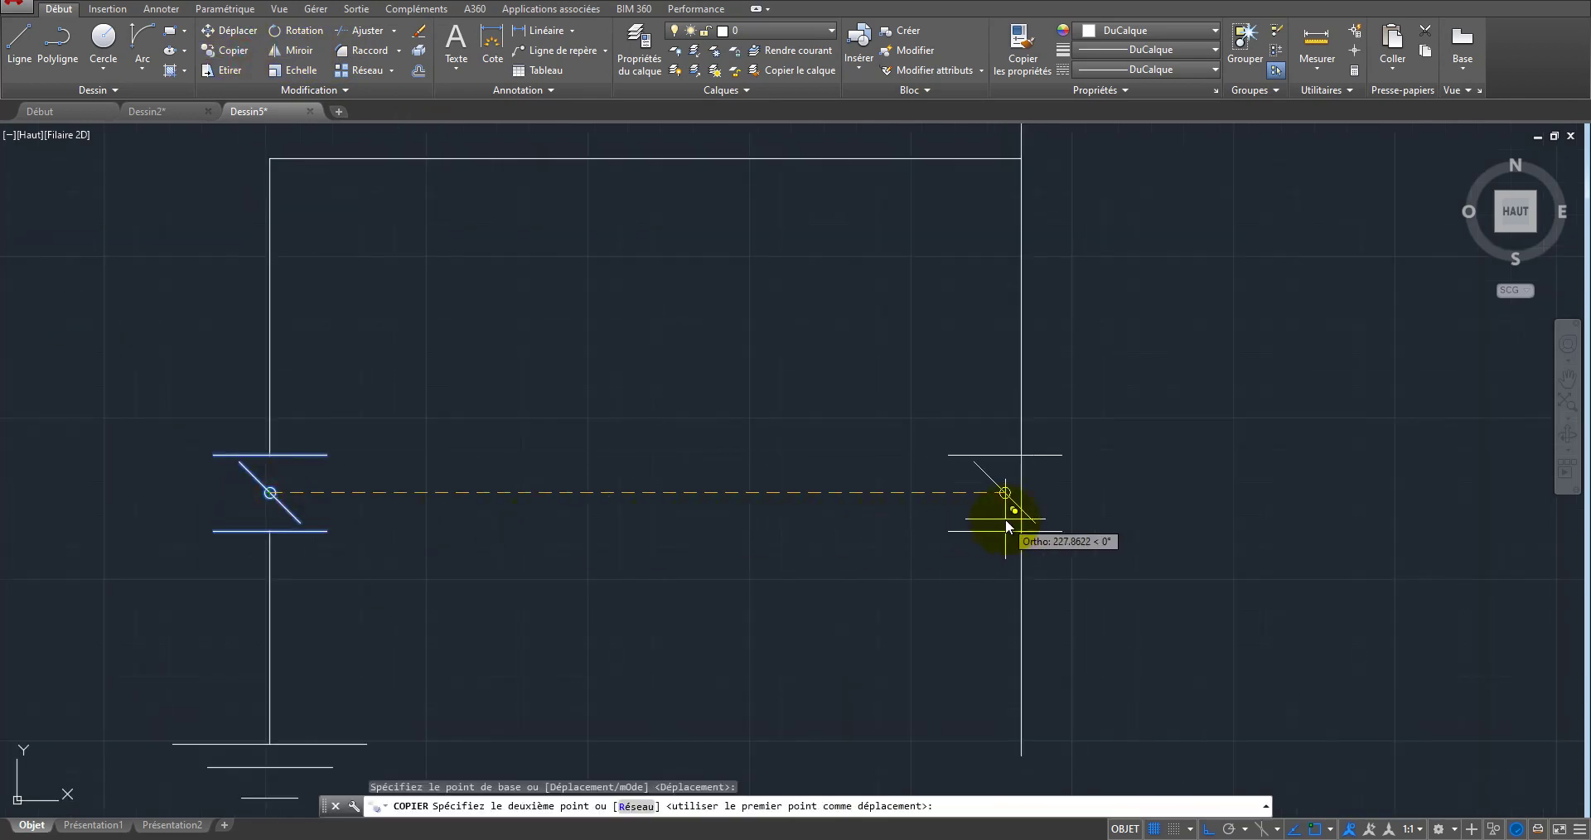
pyautogui.scroll(5, 1022, 499)
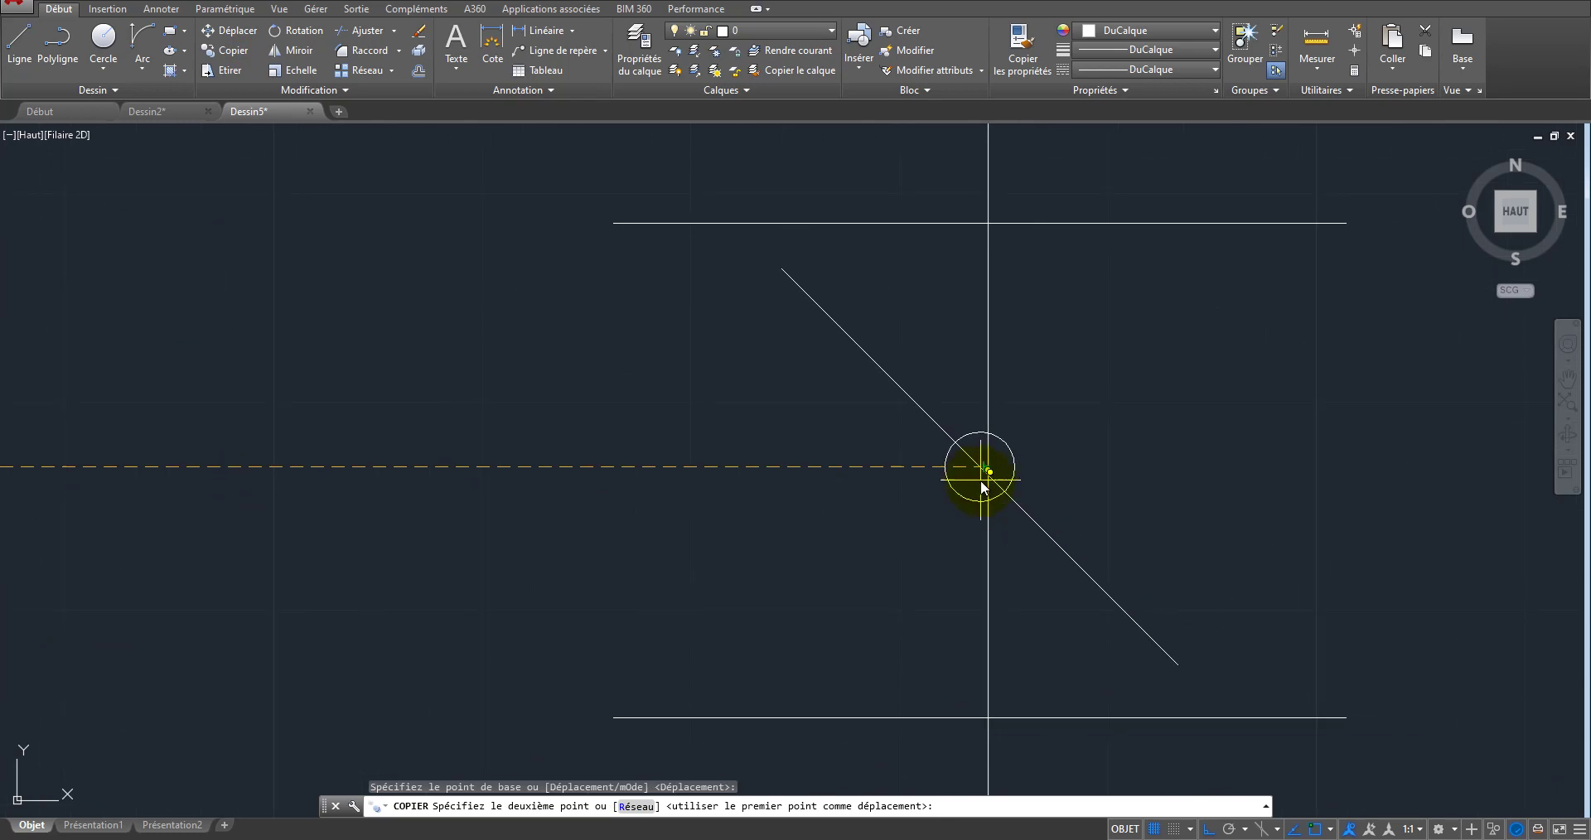
pyautogui.click(985, 487)
pyautogui.rightClick(691, 549)
pyautogui.click(742, 564)
# Step: Trim the main vertical line between each bar of the copied symbol and its circle
pyautogui.scroll(-2, 1037, 544)
pyautogui.scroll(-8, 1037, 543)
pyautogui.scroll(2, 1020, 620)
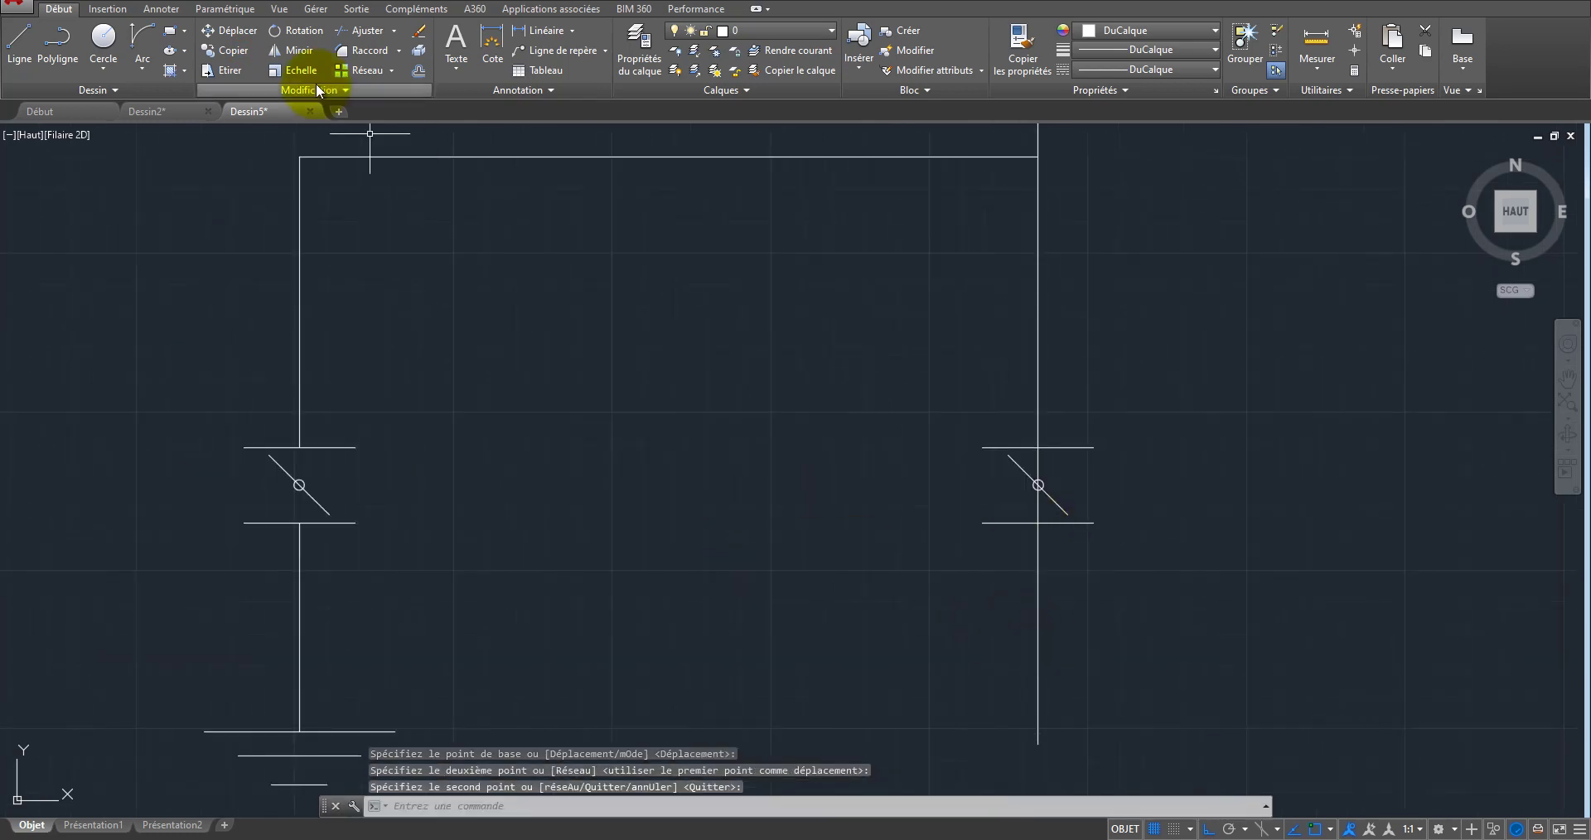
pyautogui.click(367, 31)
pyautogui.scroll(8, 1028, 478)
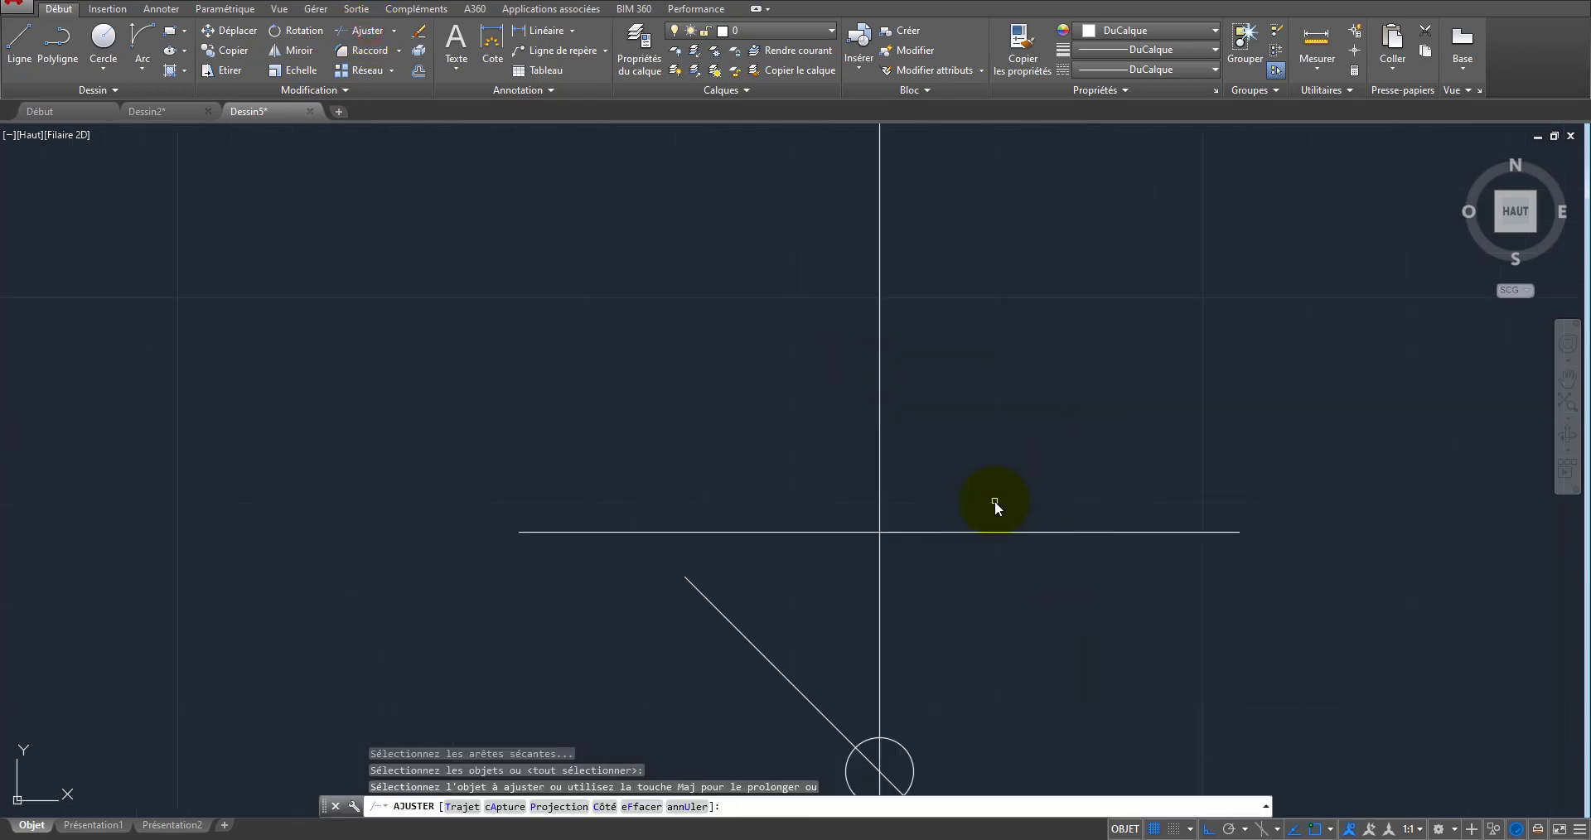
pyautogui.click(881, 582)
pyautogui.scroll(5, 885, 597)
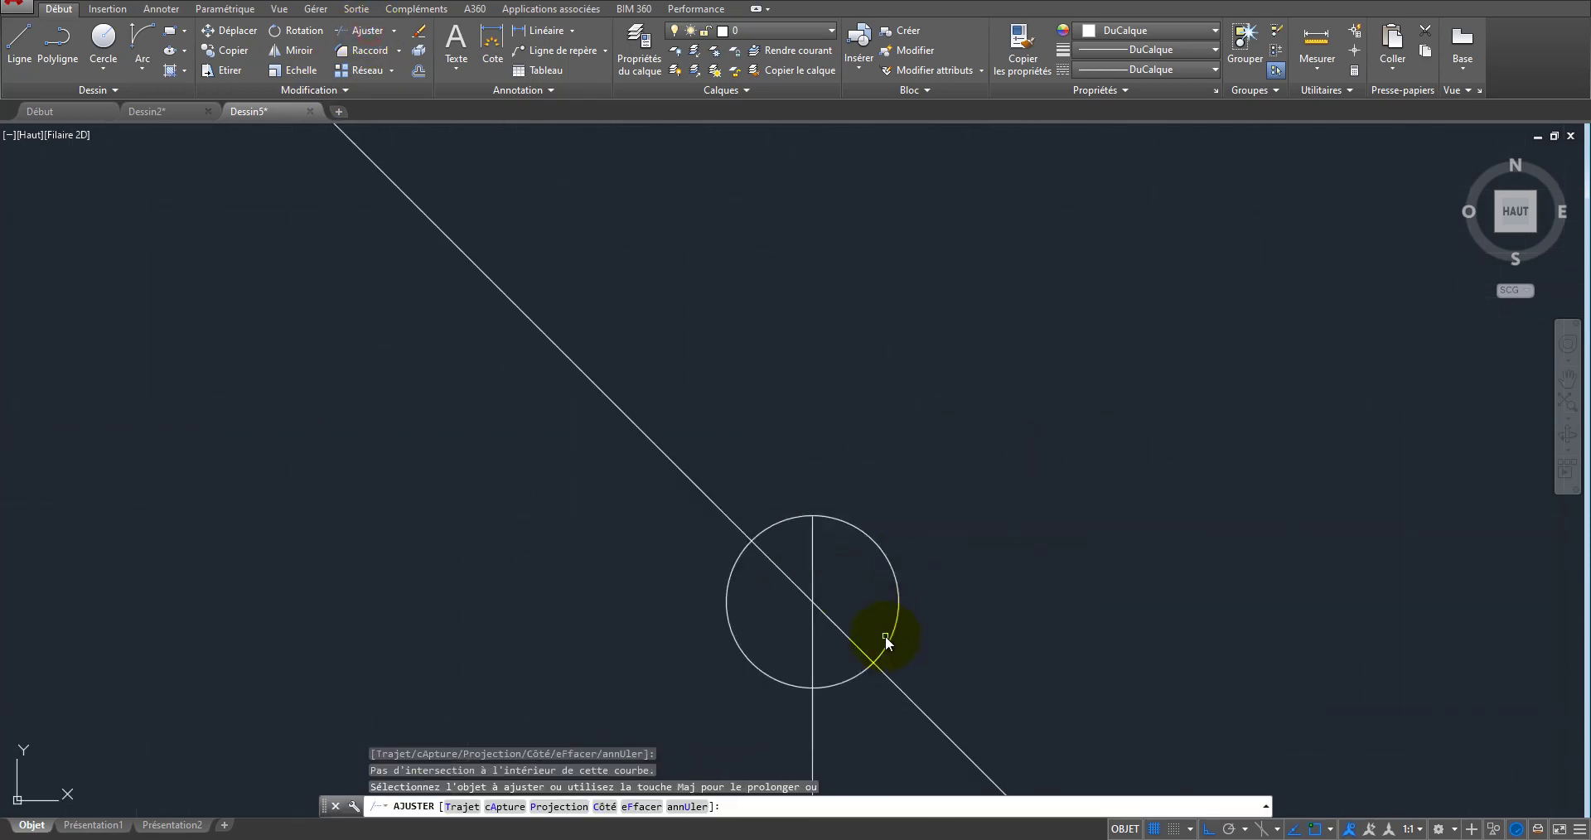
pyautogui.click(807, 747)
pyautogui.rightClick(1055, 333)
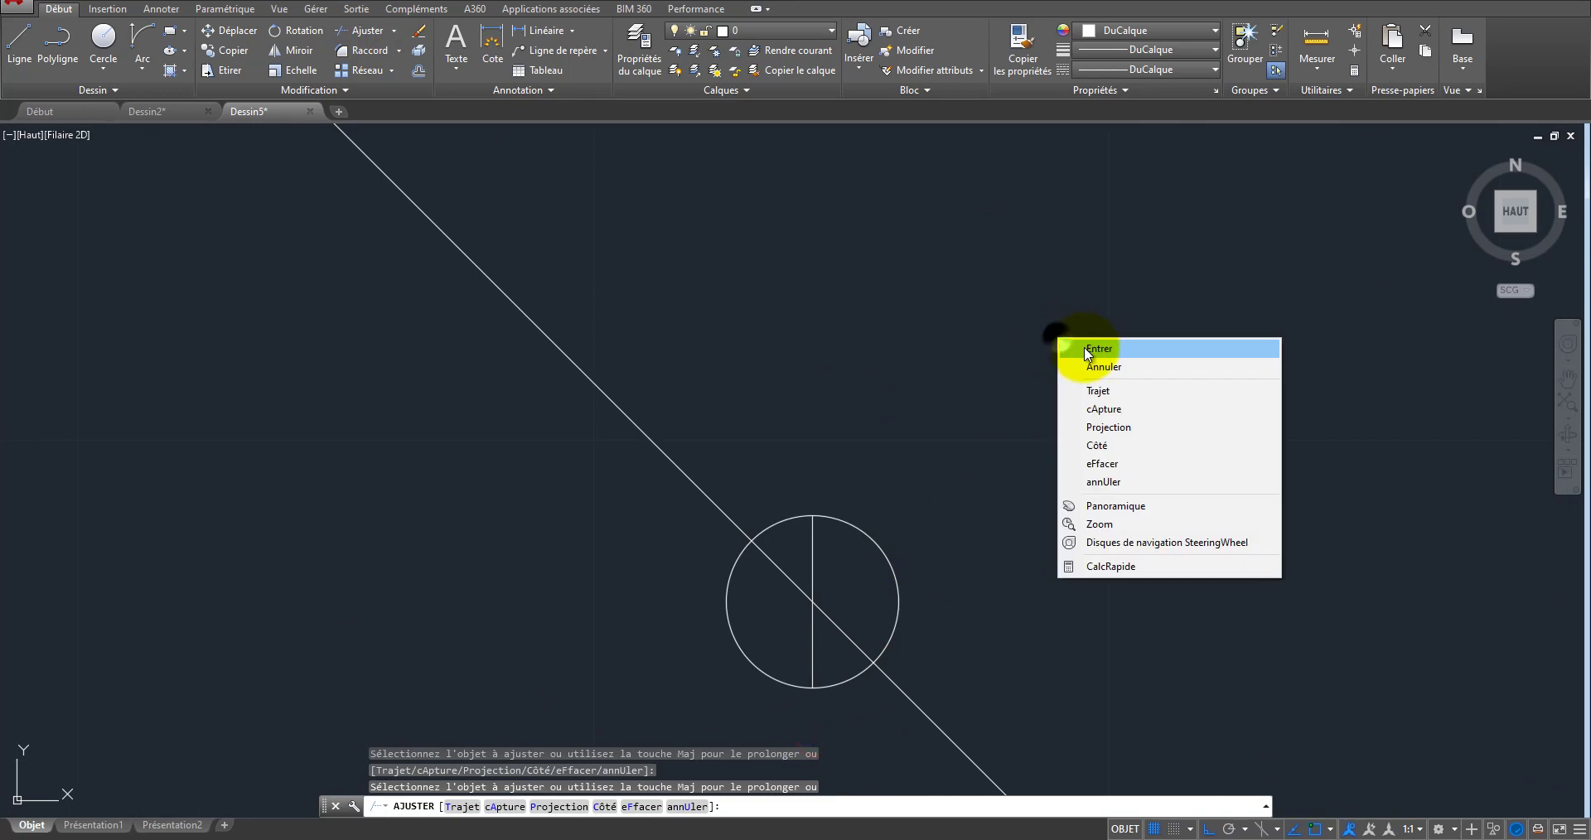
pyautogui.click(1084, 347)
# Step: Delete the leftover vertical line segment inside the copied symbol's circle
pyautogui.click(802, 558)
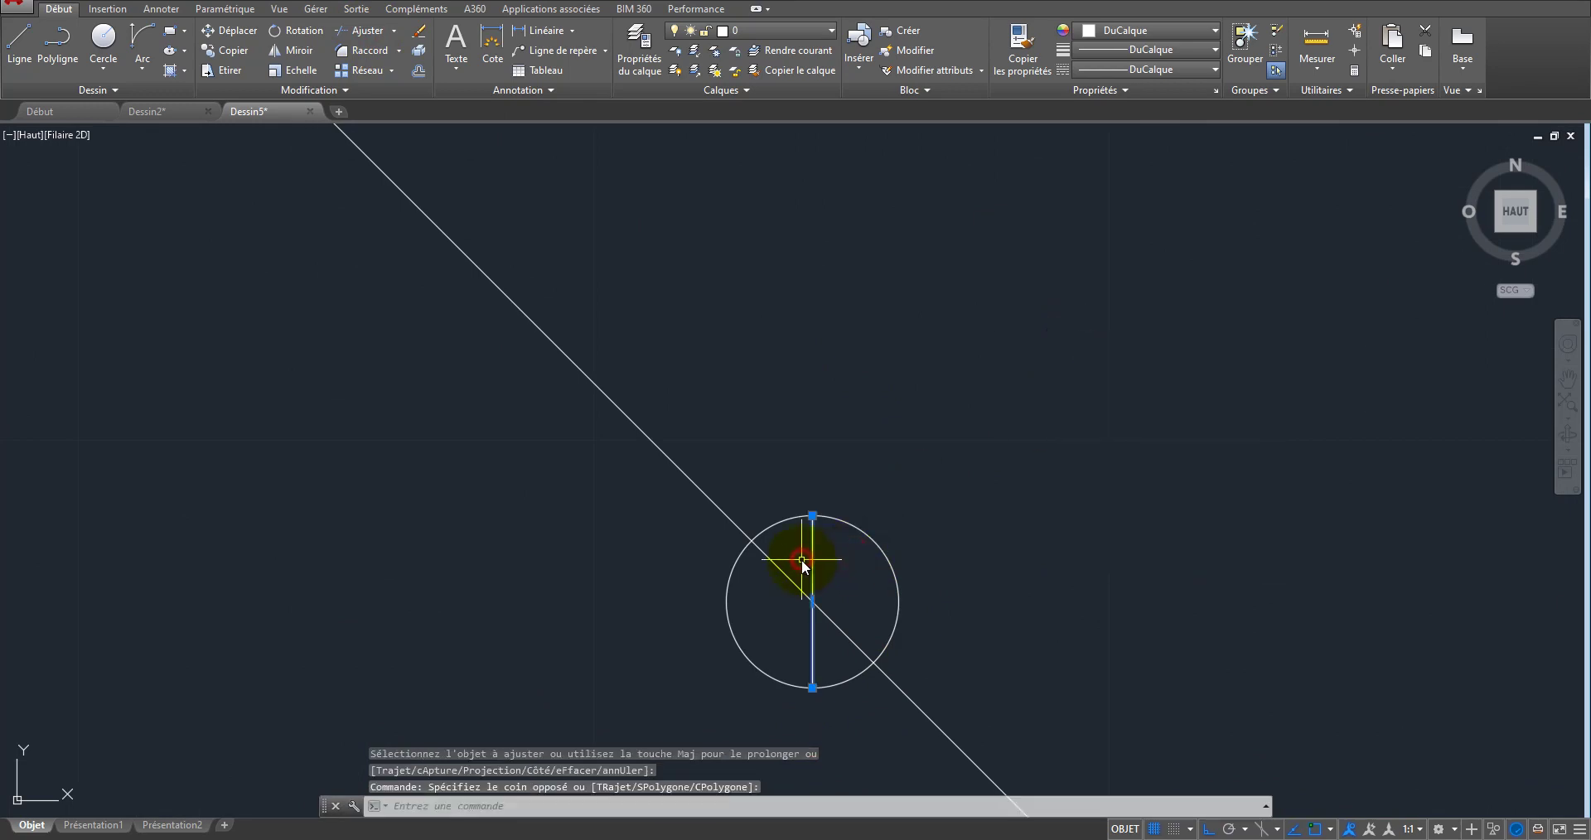
pyautogui.press('Delete')
# Step: Draw a vertical polyline straight down from the middle of the lower bar of the main-line symbol
pyautogui.scroll(-10, 835, 491)
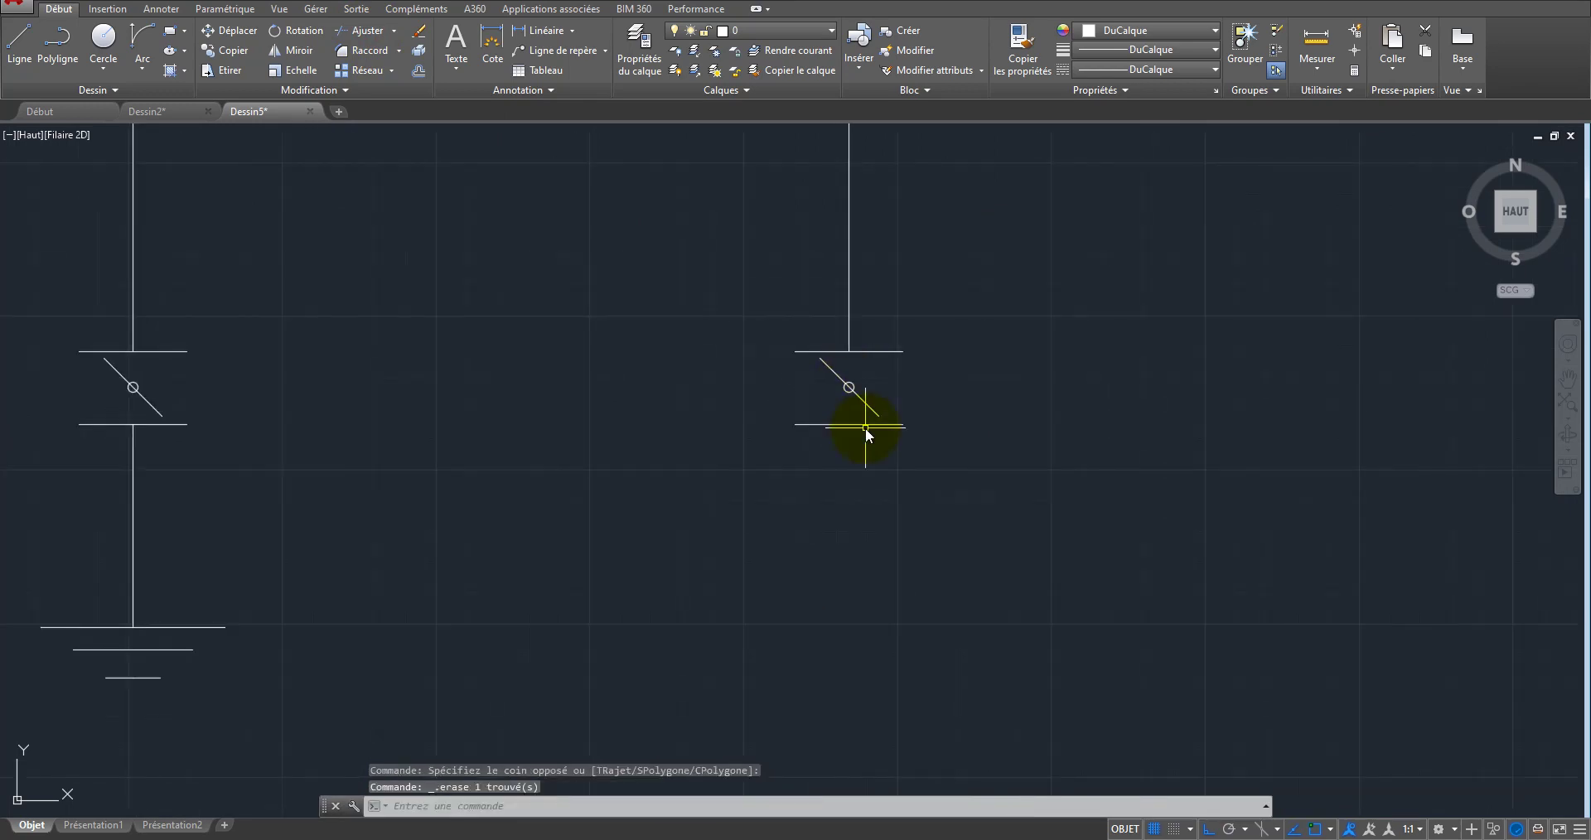
pyautogui.scroll(-2, 864, 411)
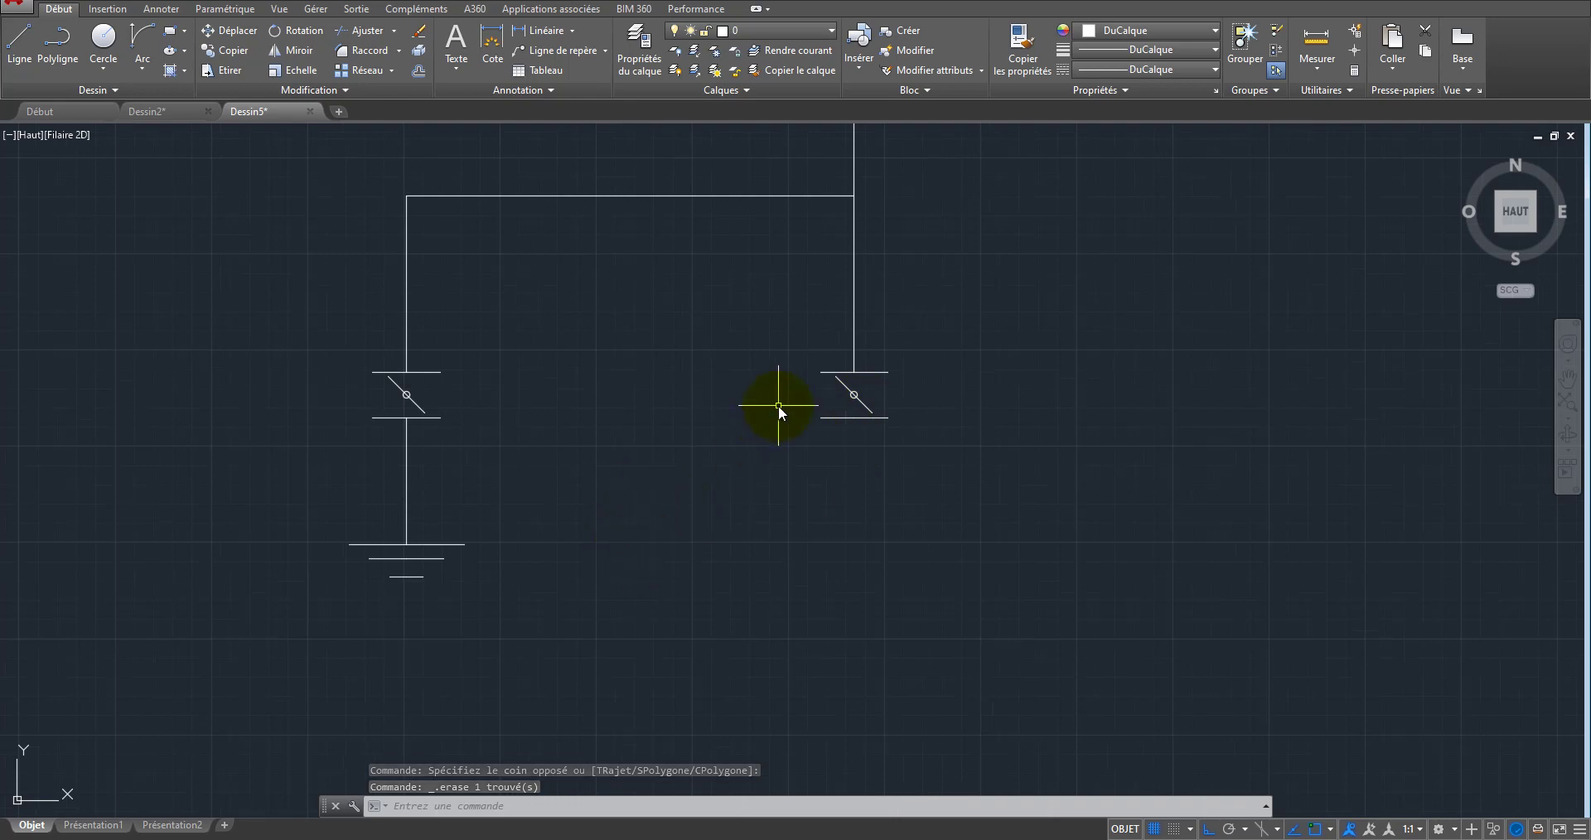
pyautogui.scroll(-2, 771, 318)
pyautogui.scroll(2, 831, 497)
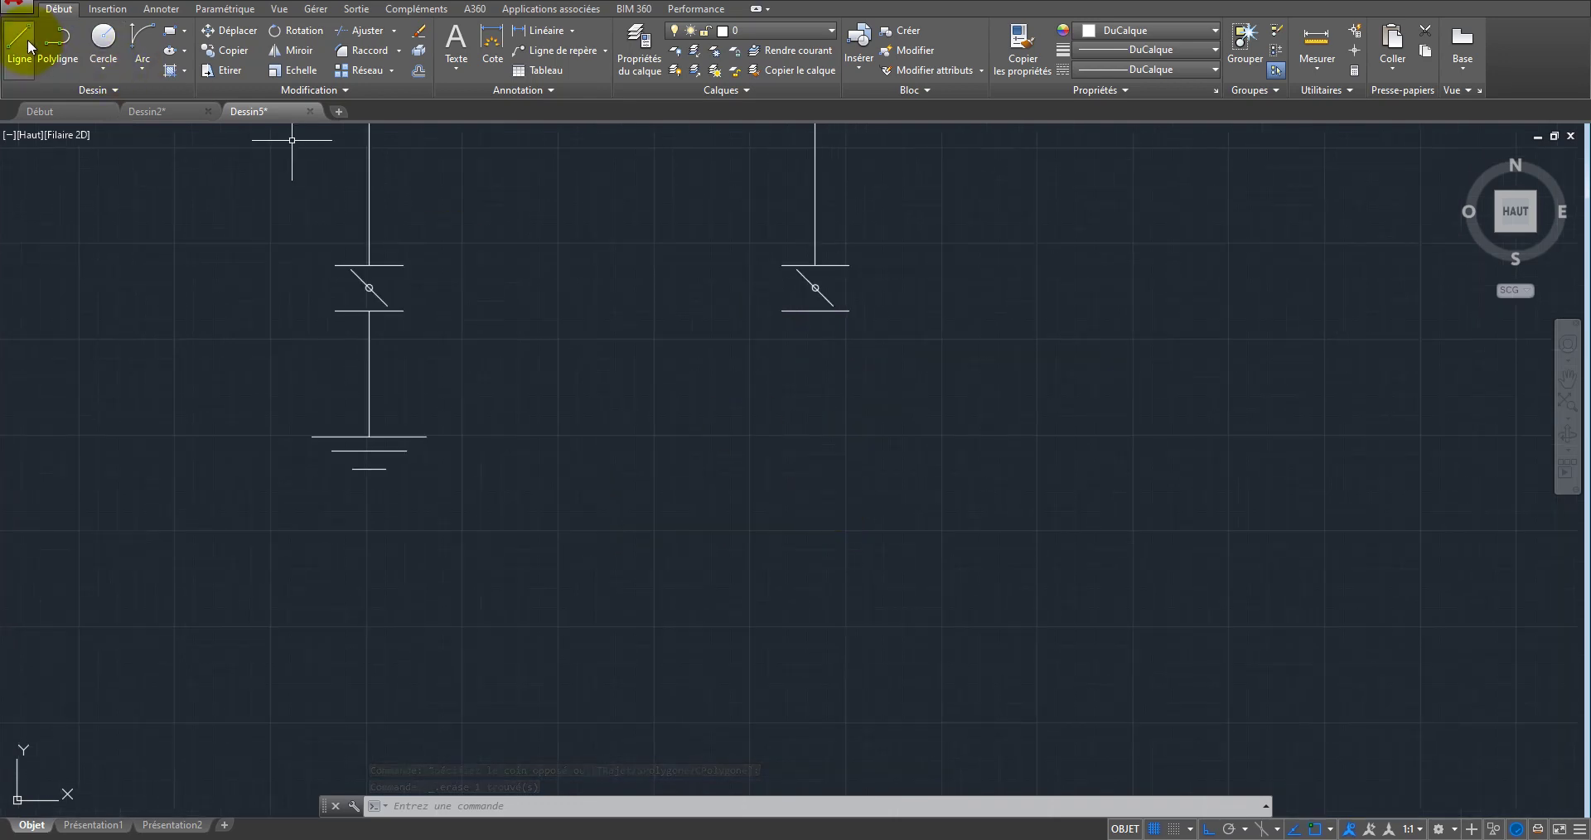
pyautogui.click(57, 41)
pyautogui.click(817, 310)
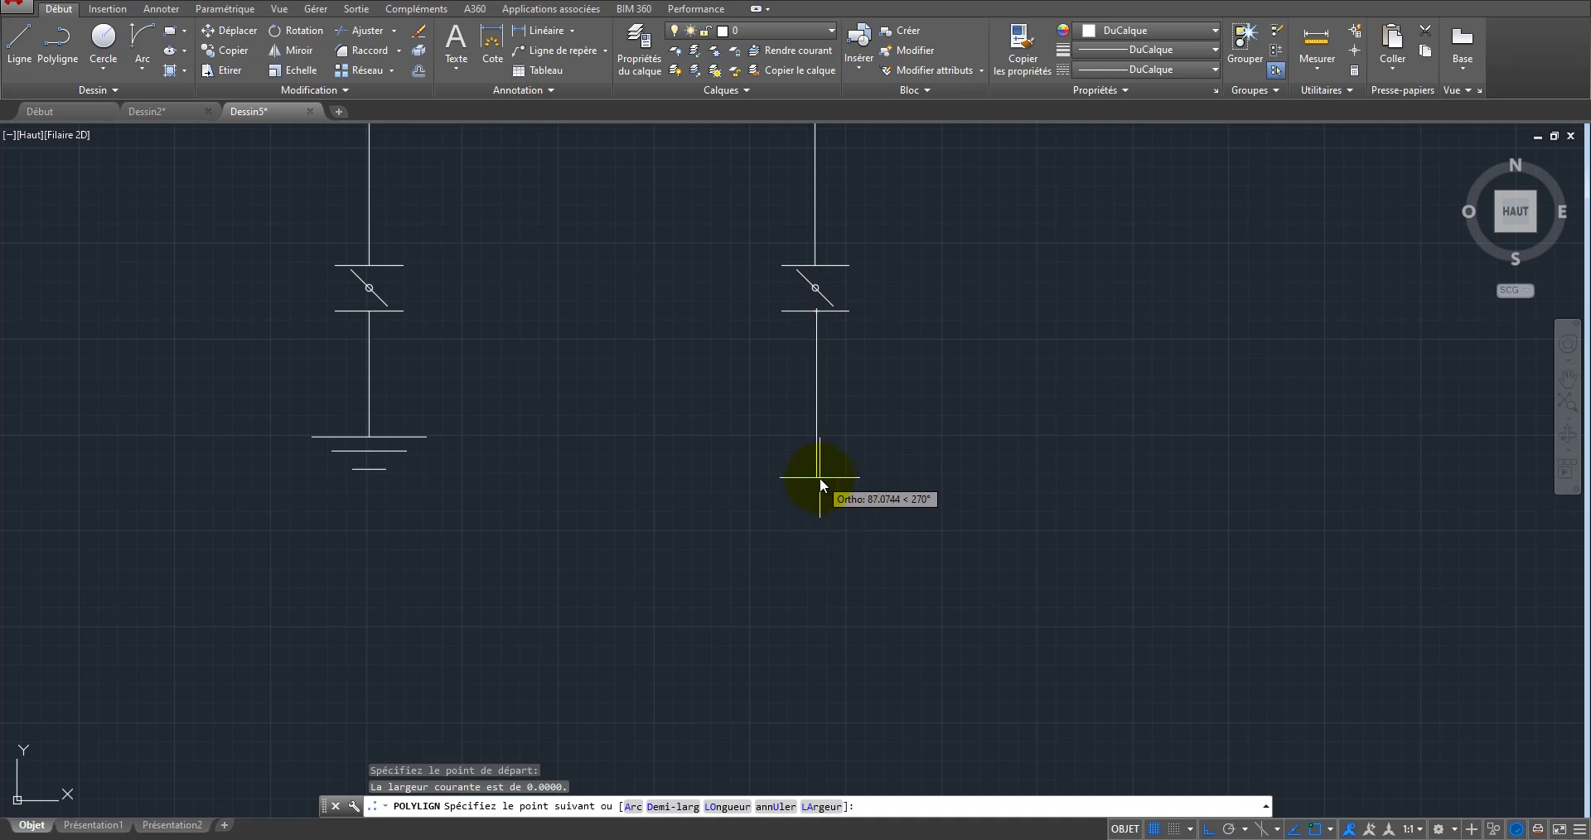
pyautogui.click(817, 534)
pyautogui.rightClick(817, 533)
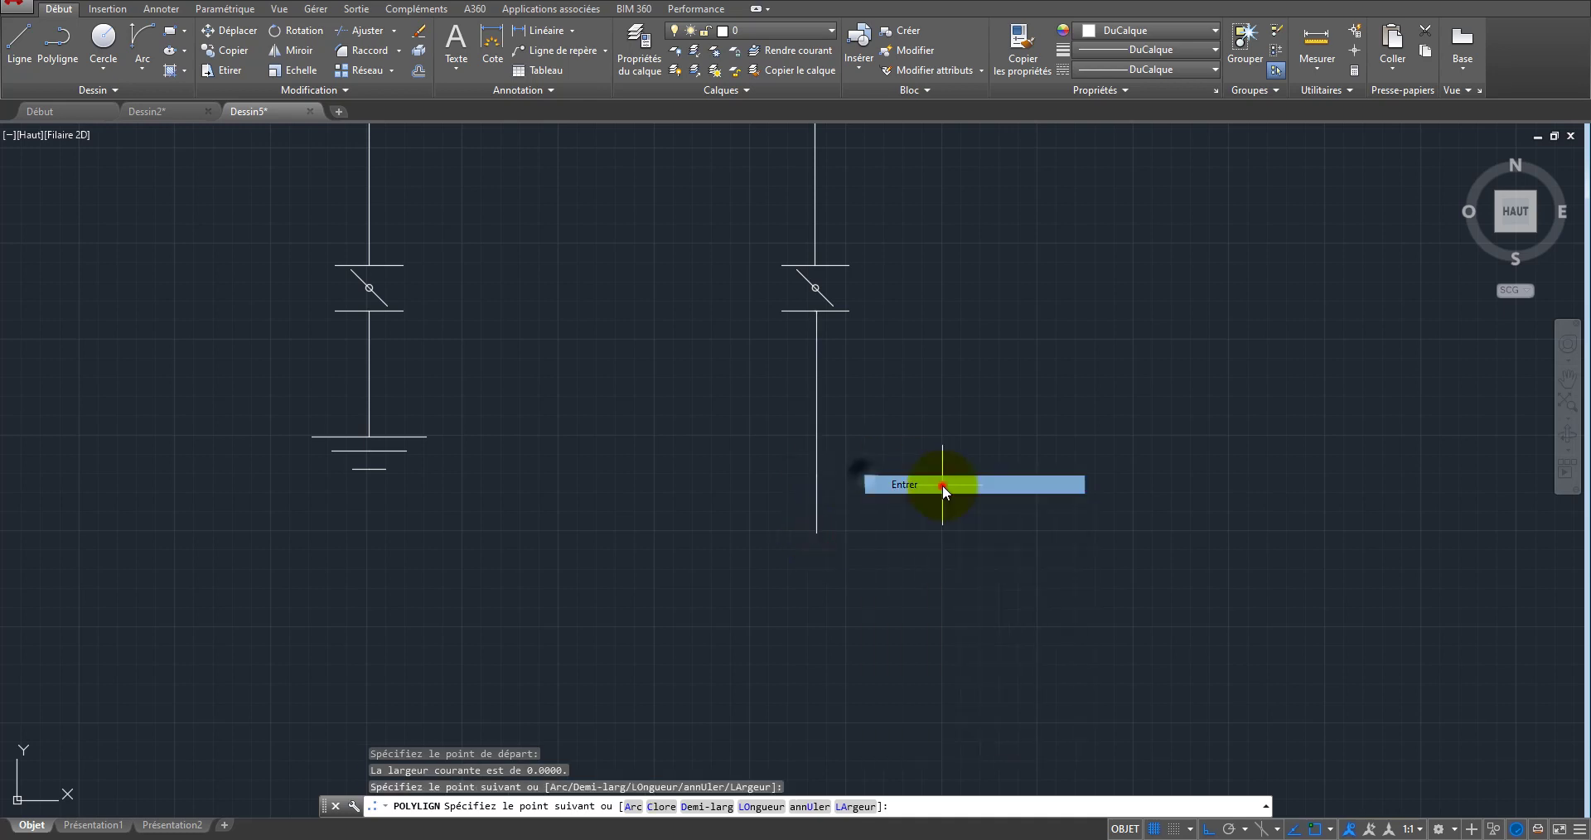
pyautogui.click(901, 485)
# Step: Draw a circle of radius about 13.7 centred on the midpoint of the new vertical line
pyautogui.click(104, 36)
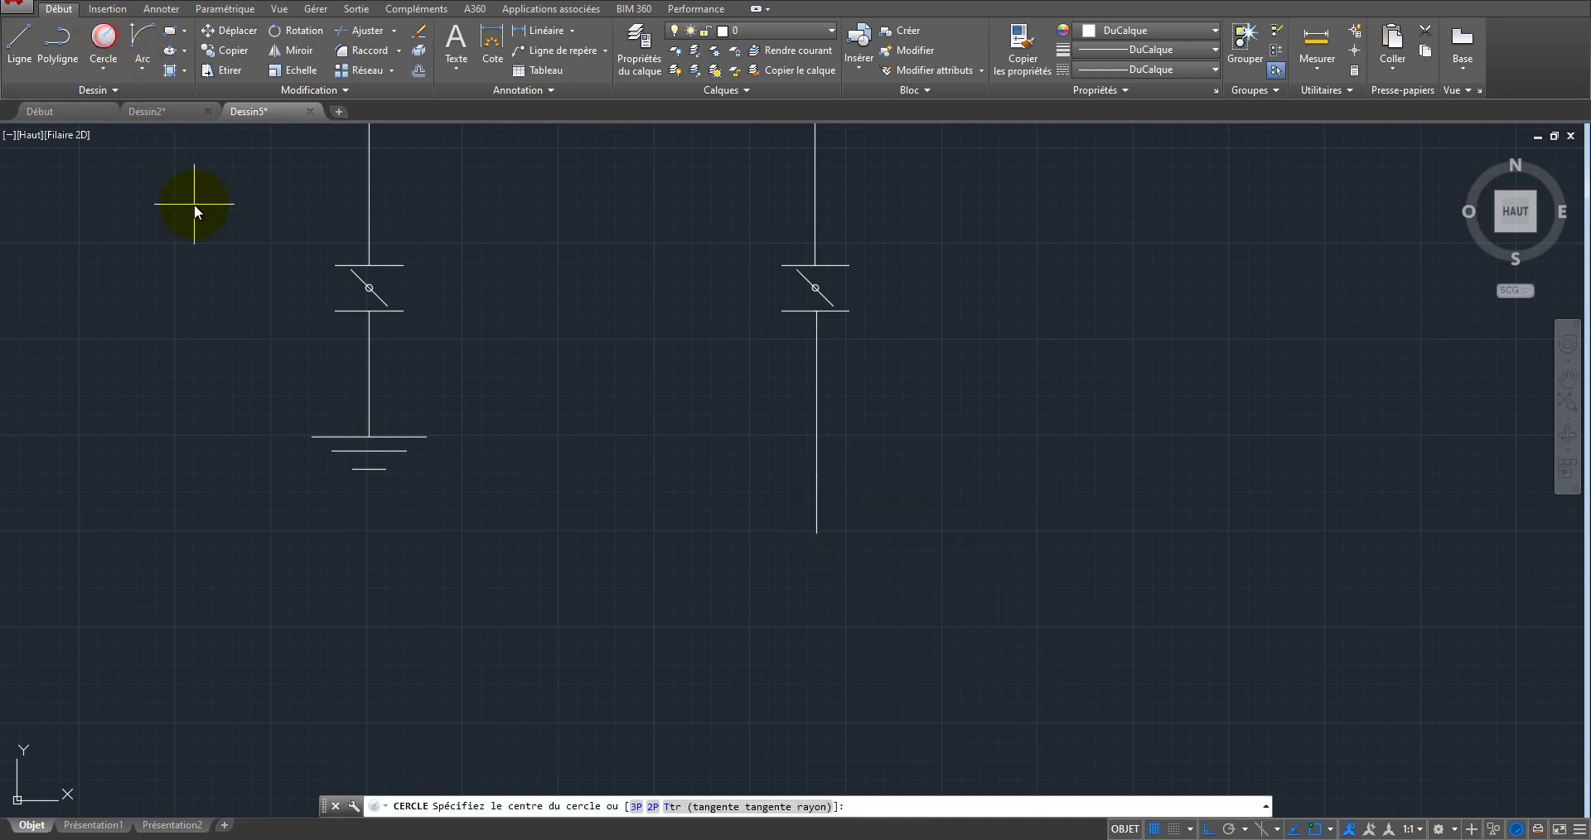
pyautogui.click(817, 422)
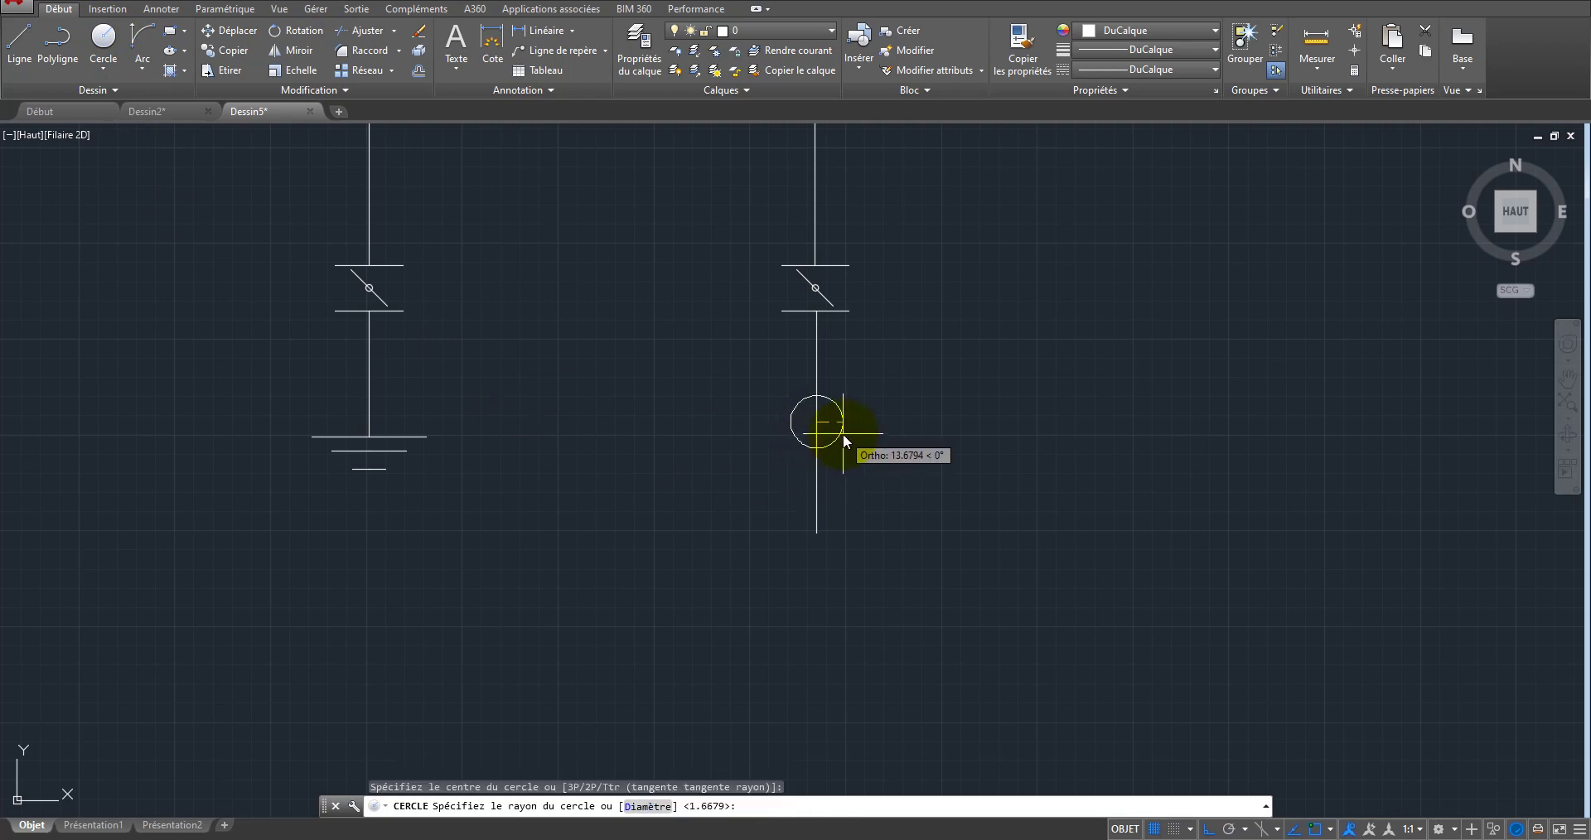
pyautogui.click(843, 434)
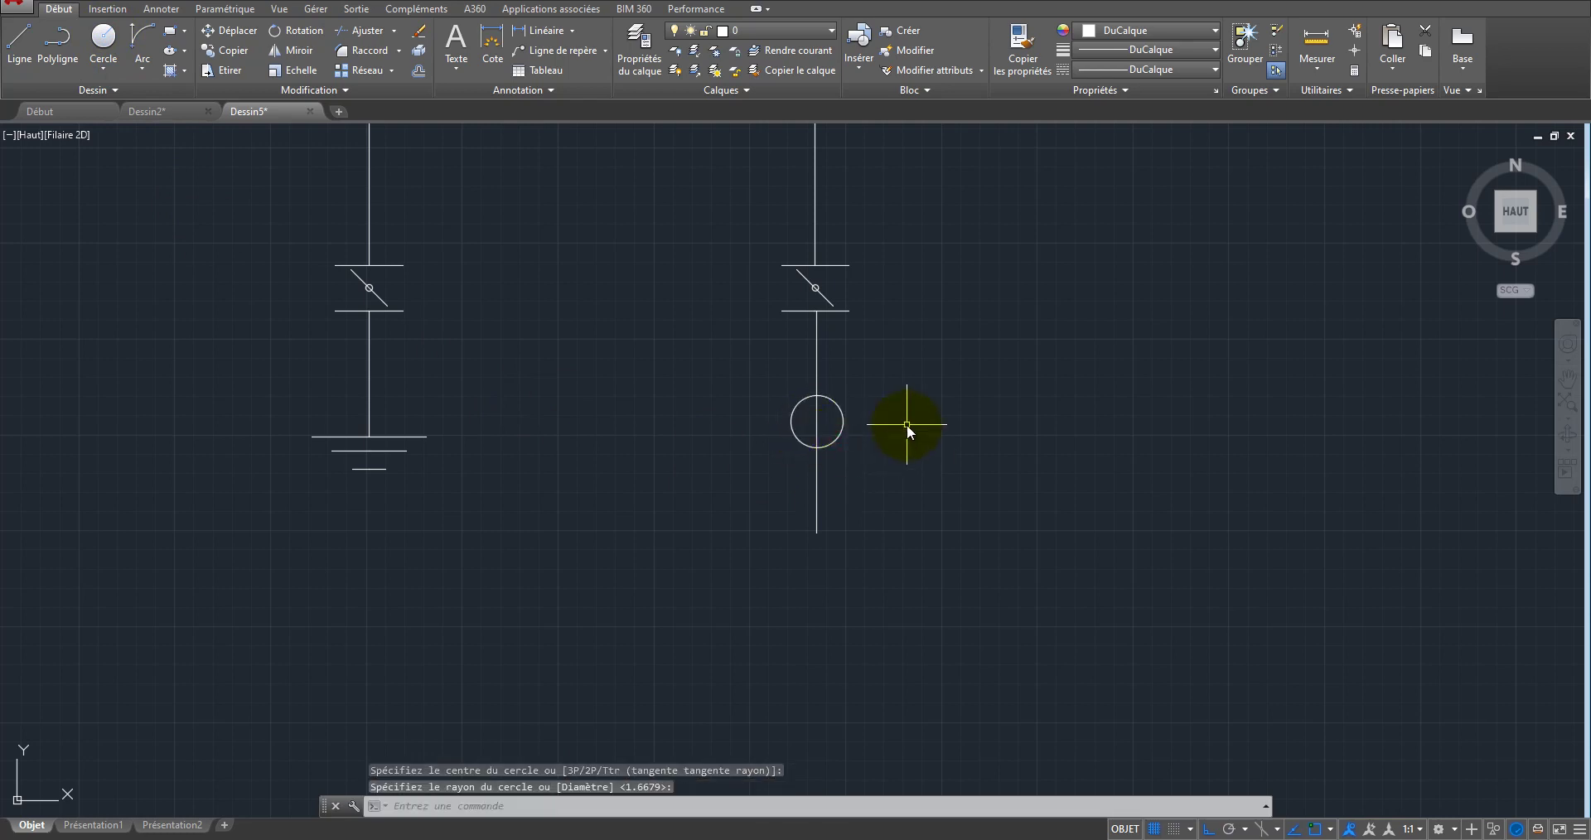
# Step: With object snap off, draw a horizontal polyline rightward from the vertical line, between the symbol's lower bar and the circle
pyautogui.click(53, 52)
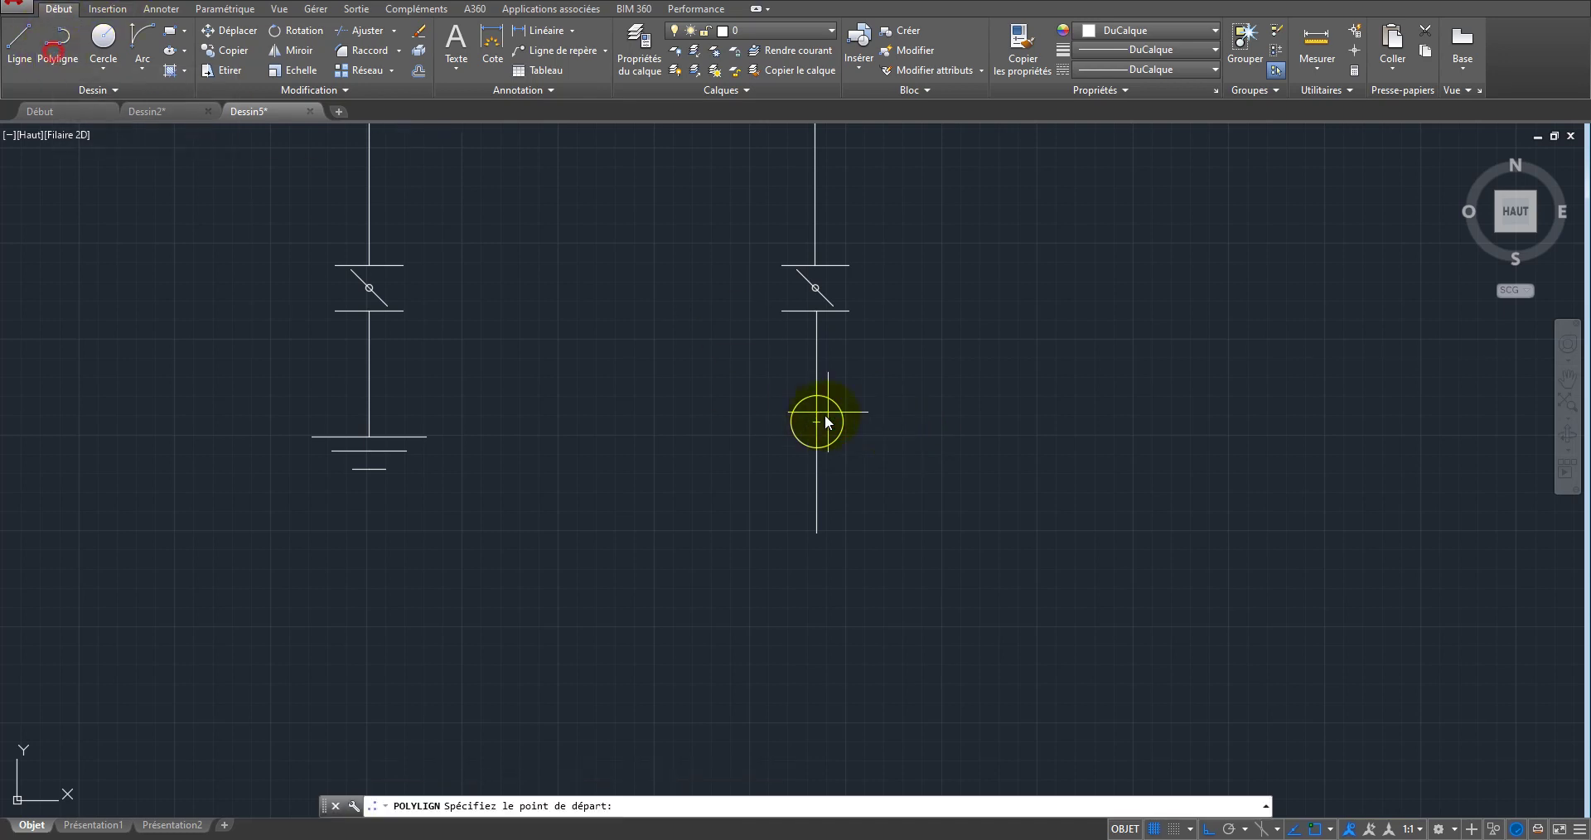
pyautogui.press('F3')
pyautogui.click(817, 362)
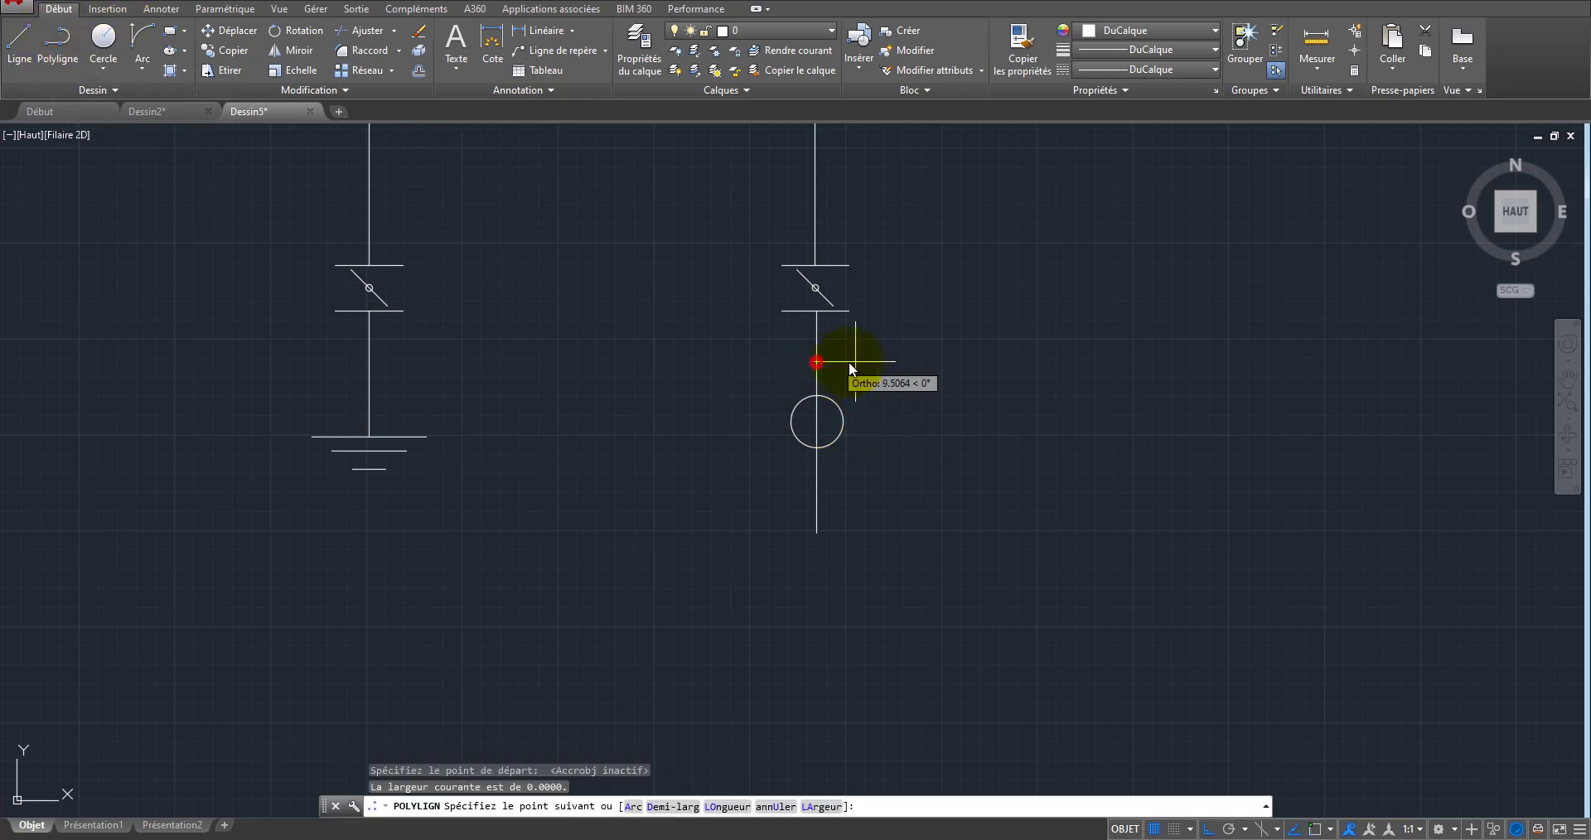
pyautogui.click(948, 374)
pyautogui.rightClick(992, 343)
pyautogui.click(1039, 354)
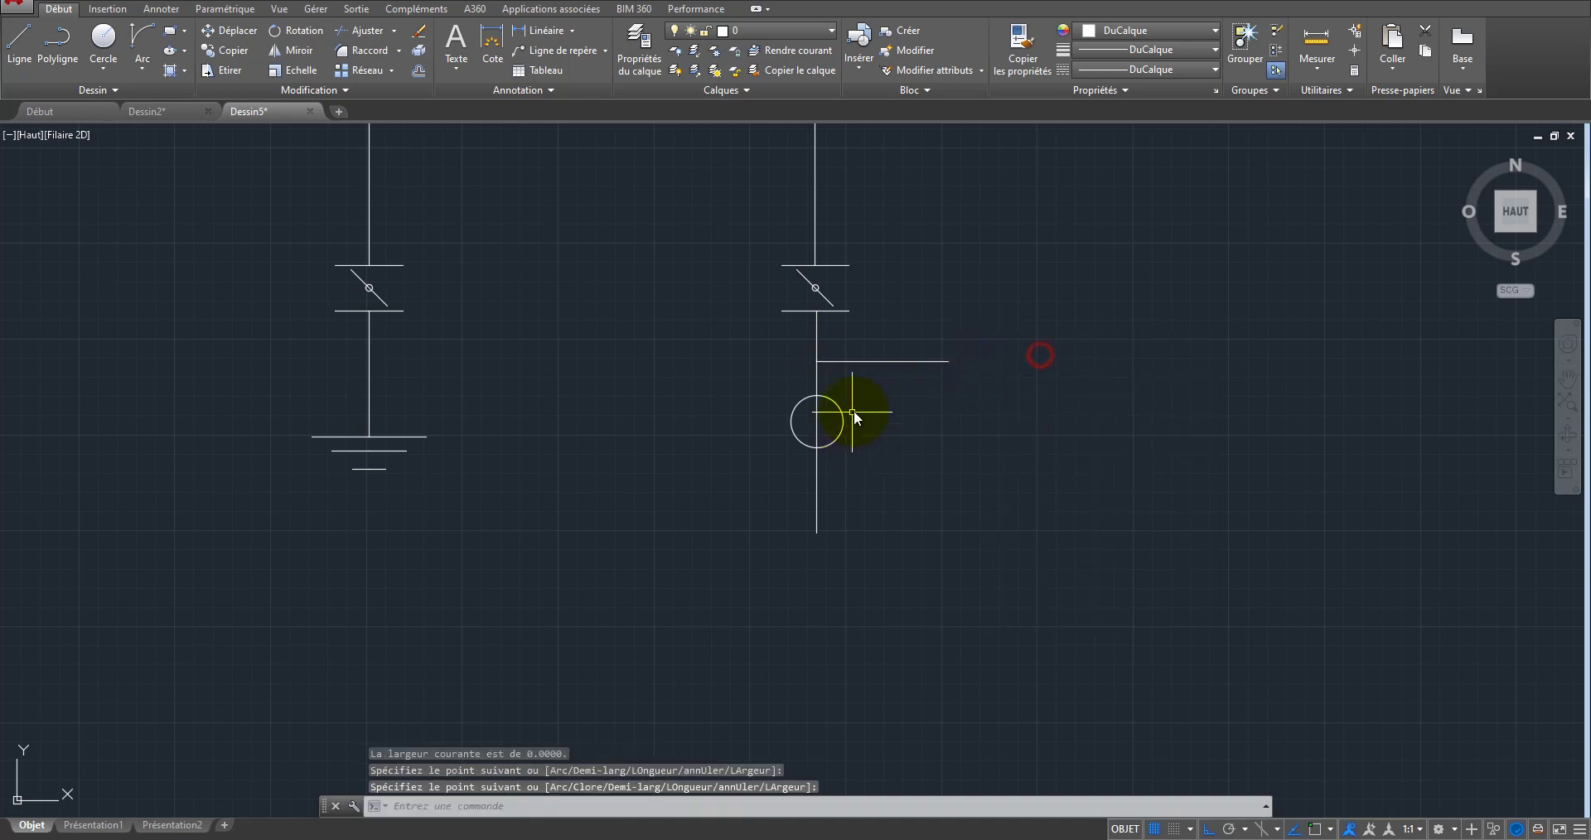
# Step: With object snap back on, copy the circle from its centre to the free end of the horizontal branch
pyautogui.click(831, 426)
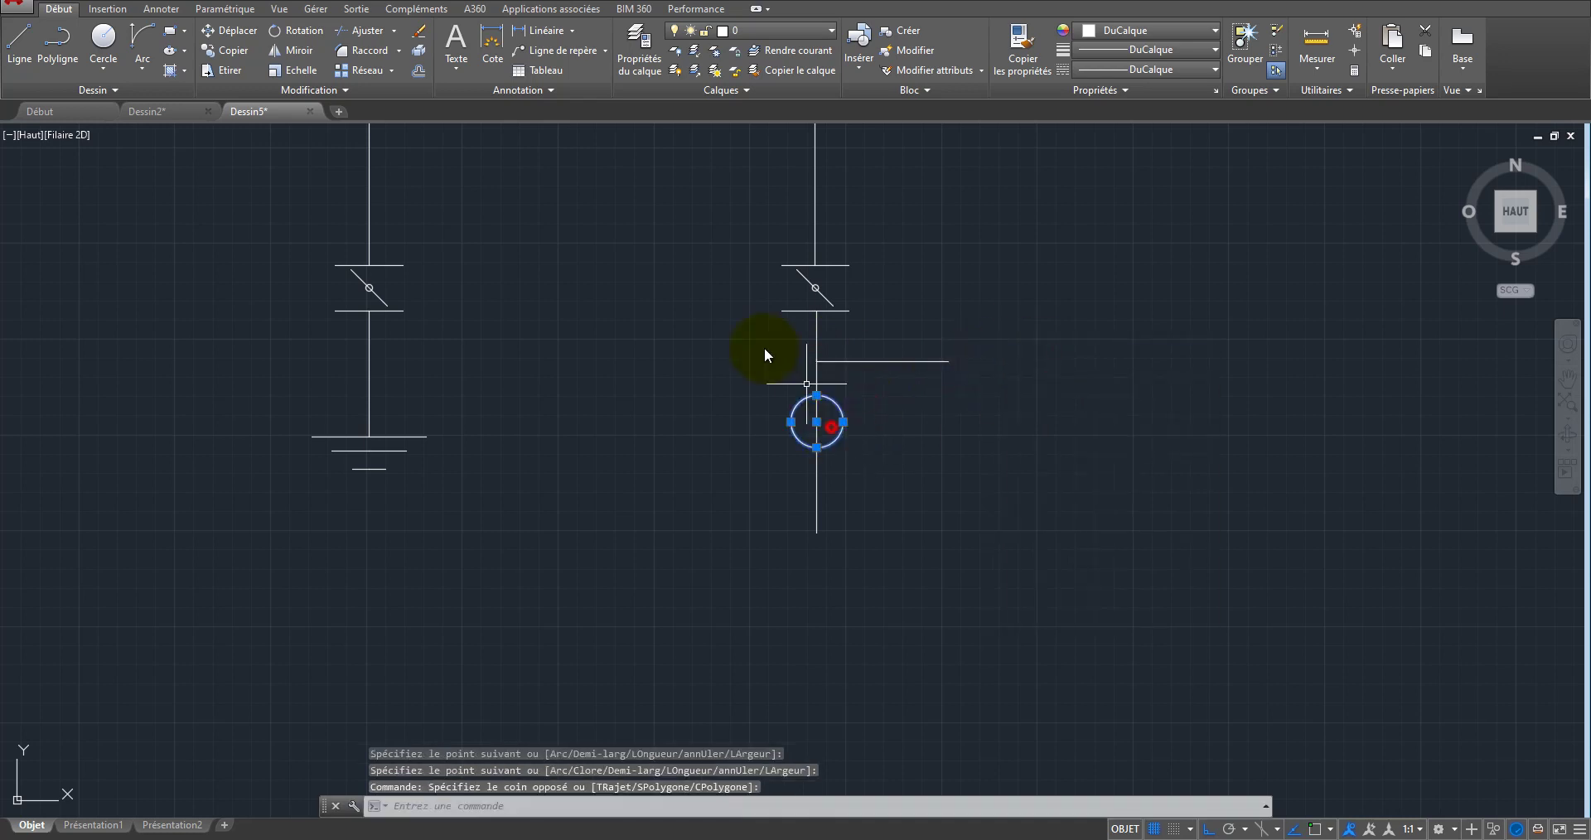
pyautogui.click(218, 53)
pyautogui.scroll(6, 838, 402)
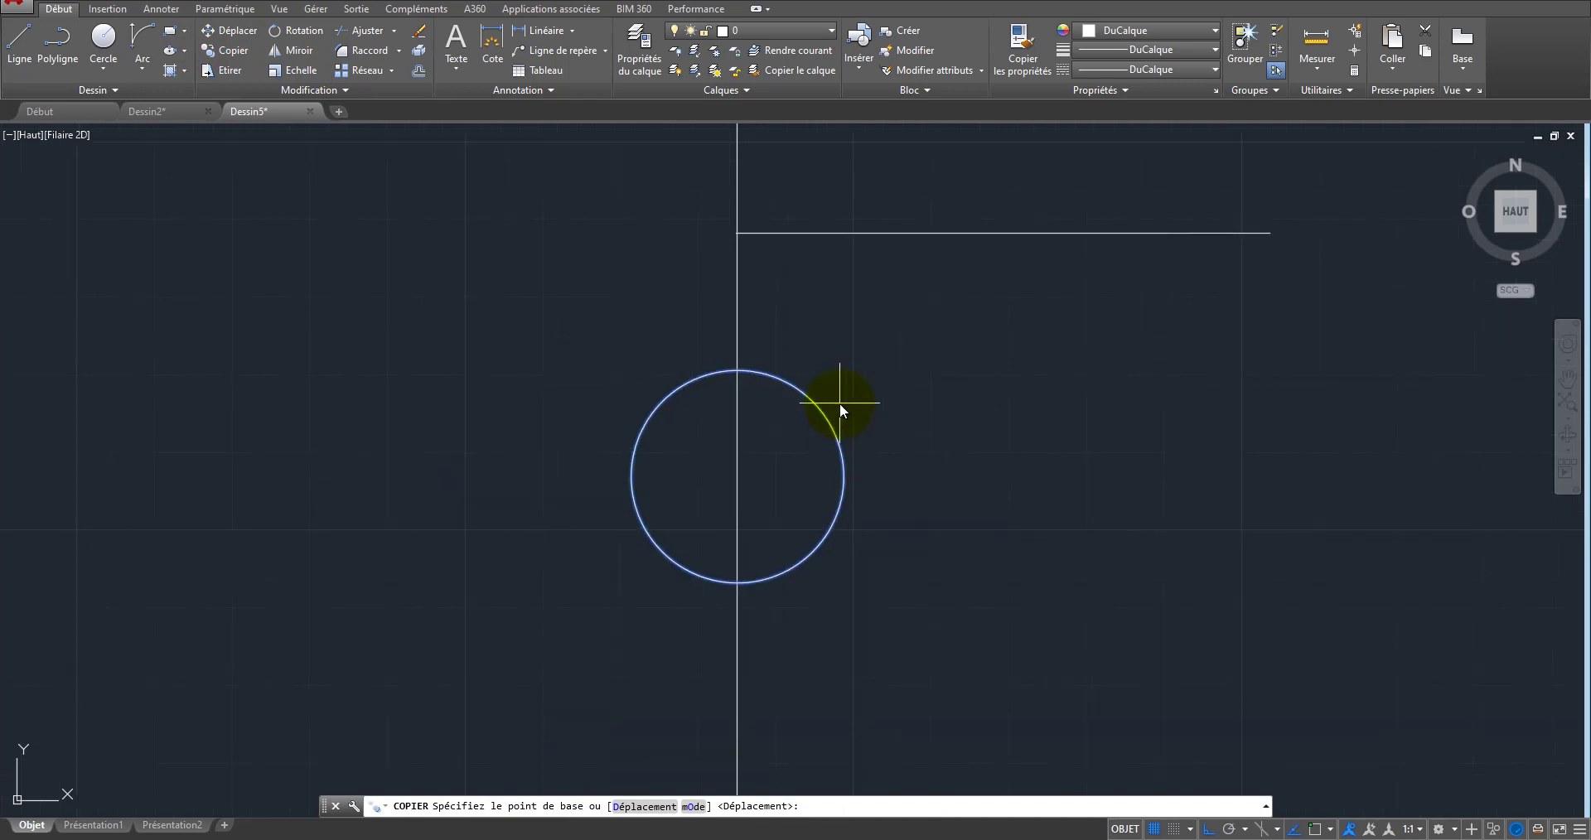
pyautogui.press('F3')
pyautogui.click(736, 476)
pyautogui.scroll(-5, 721, 468)
pyautogui.scroll(5, 814, 430)
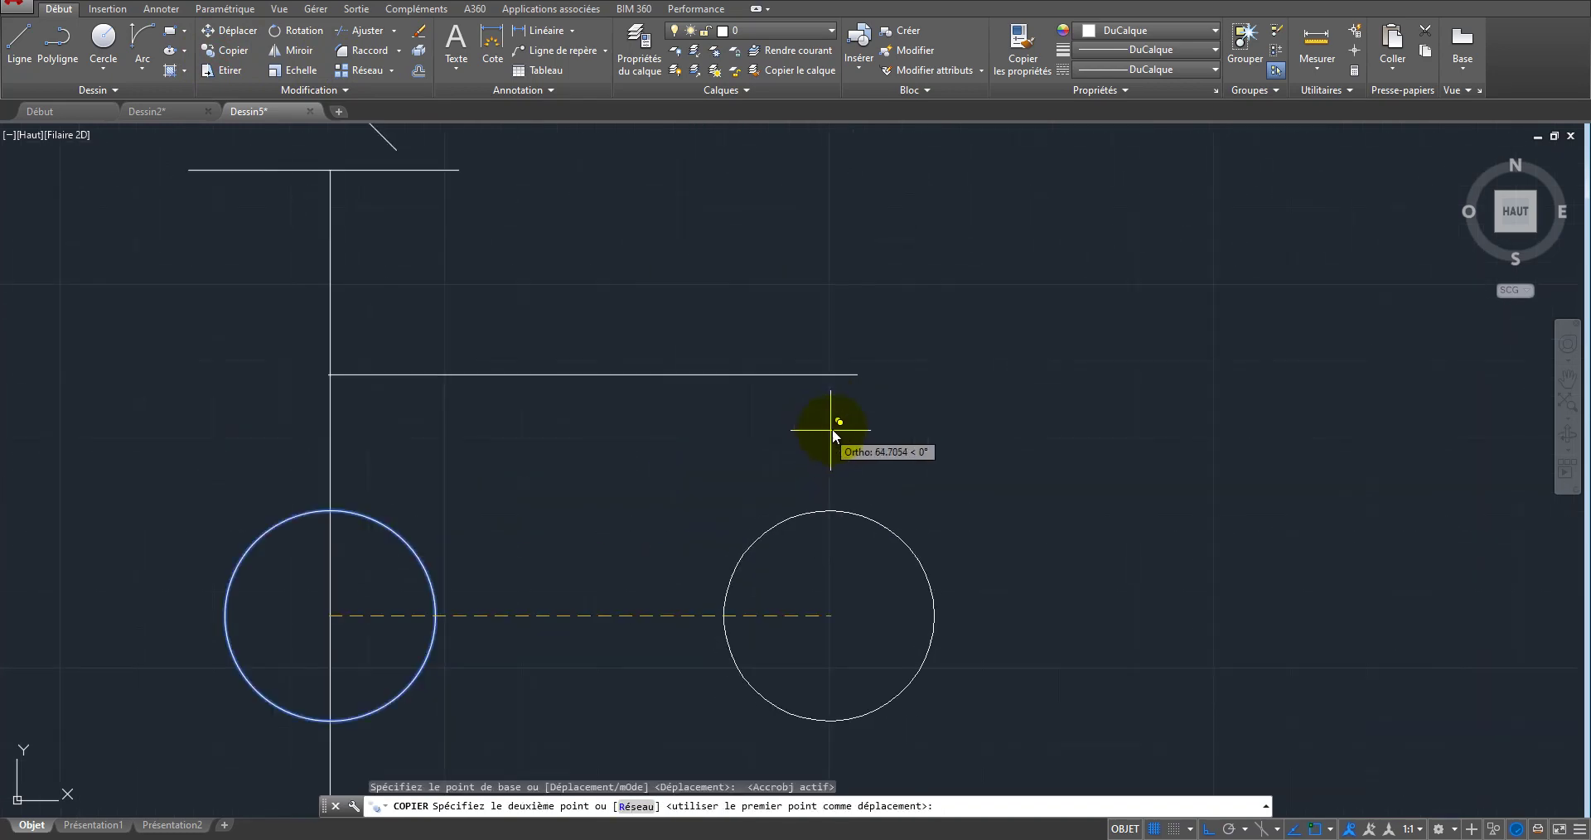
pyautogui.click(857, 374)
pyautogui.rightClick(746, 507)
pyautogui.click(779, 511)
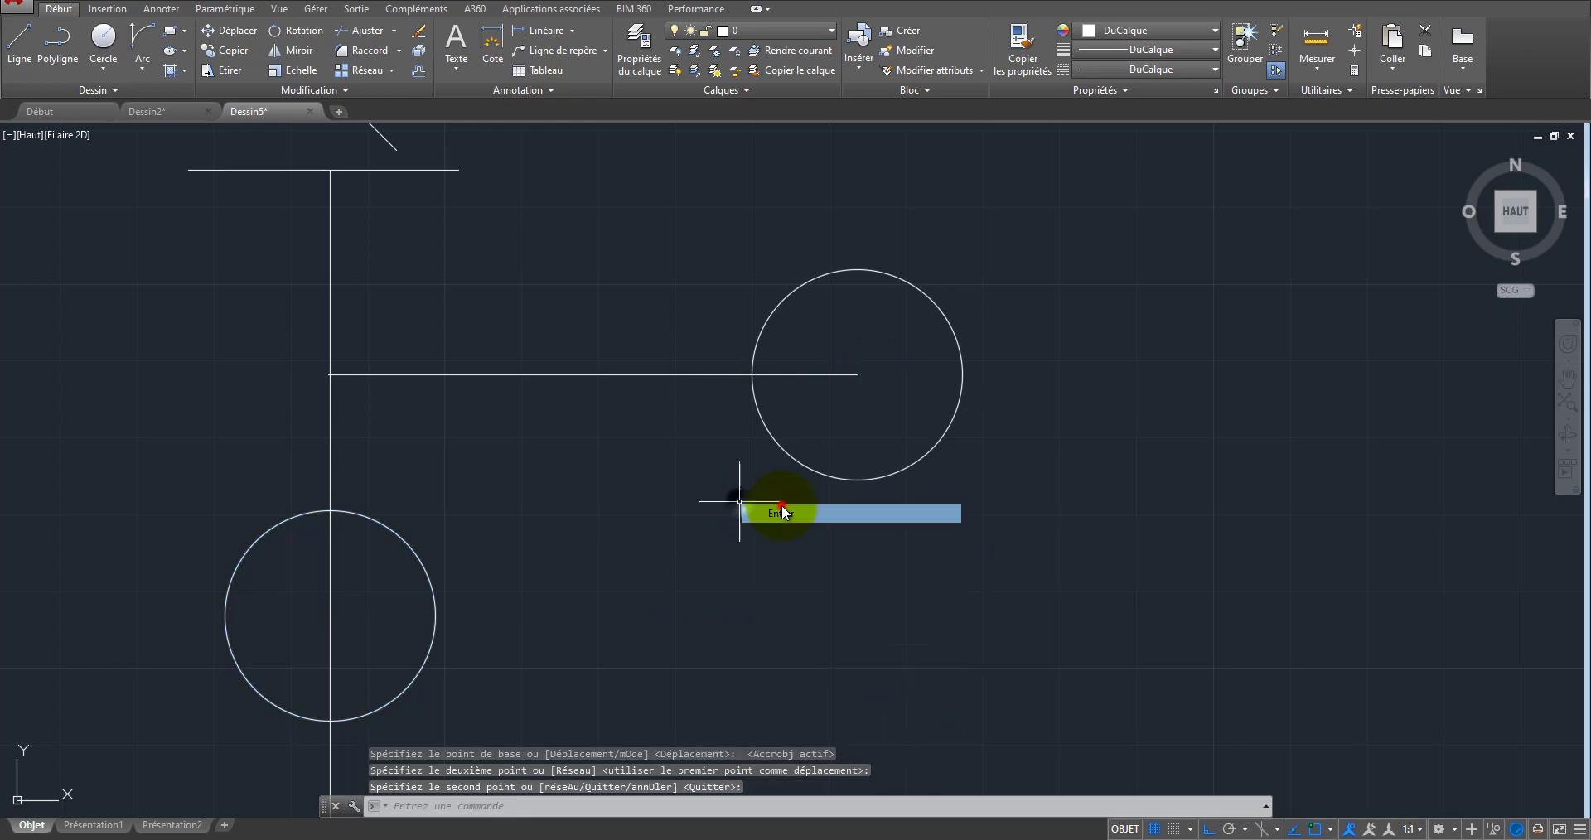
# Step: Copy the branch-end circle a short distance horizontally to the right so that the two circles overlap
pyautogui.click(974, 257)
pyautogui.click(904, 337)
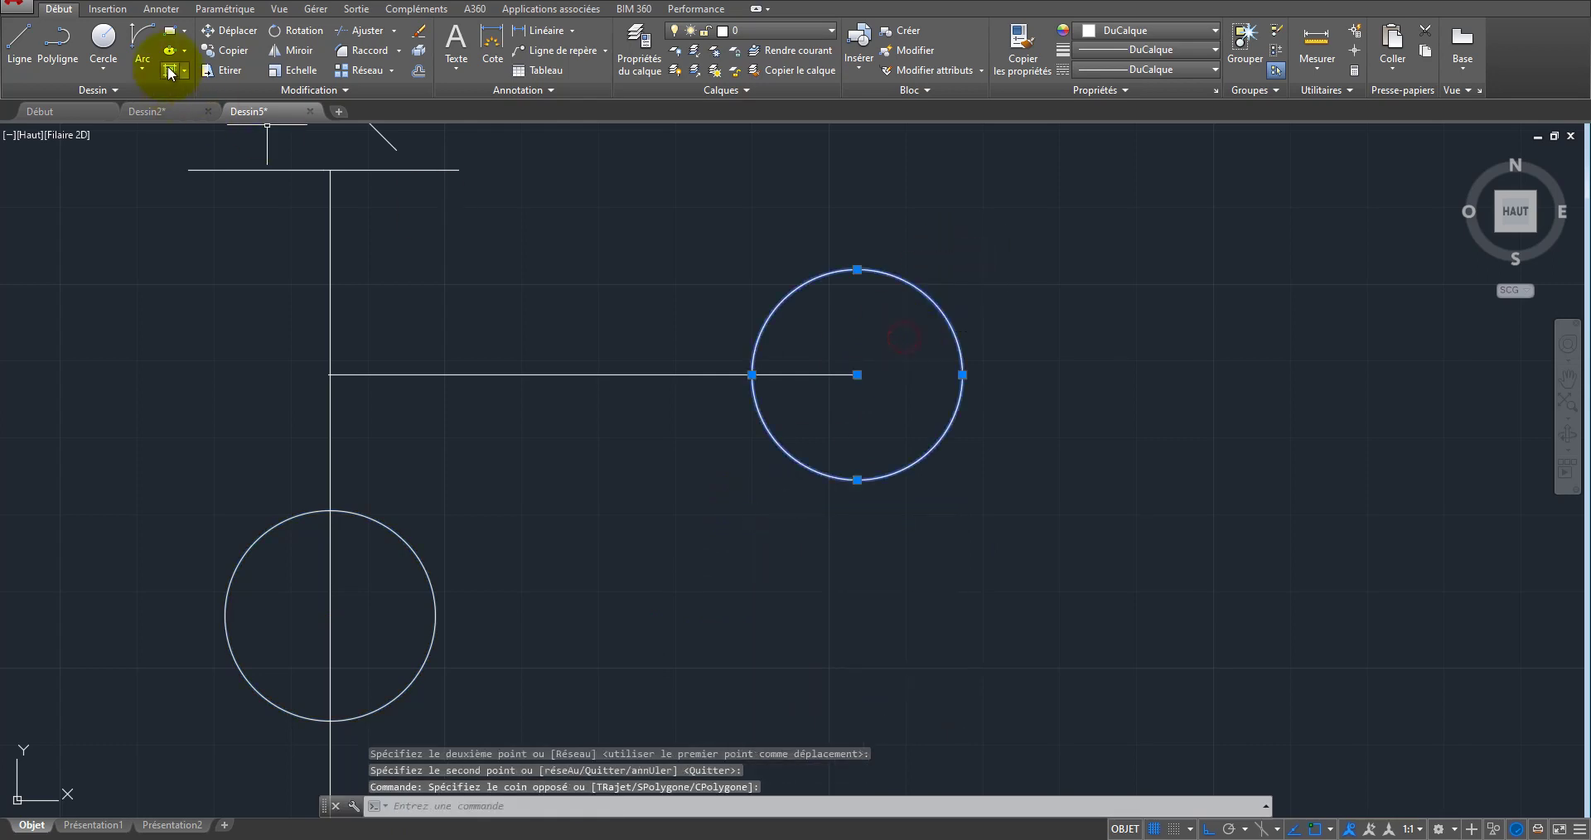
pyautogui.click(226, 51)
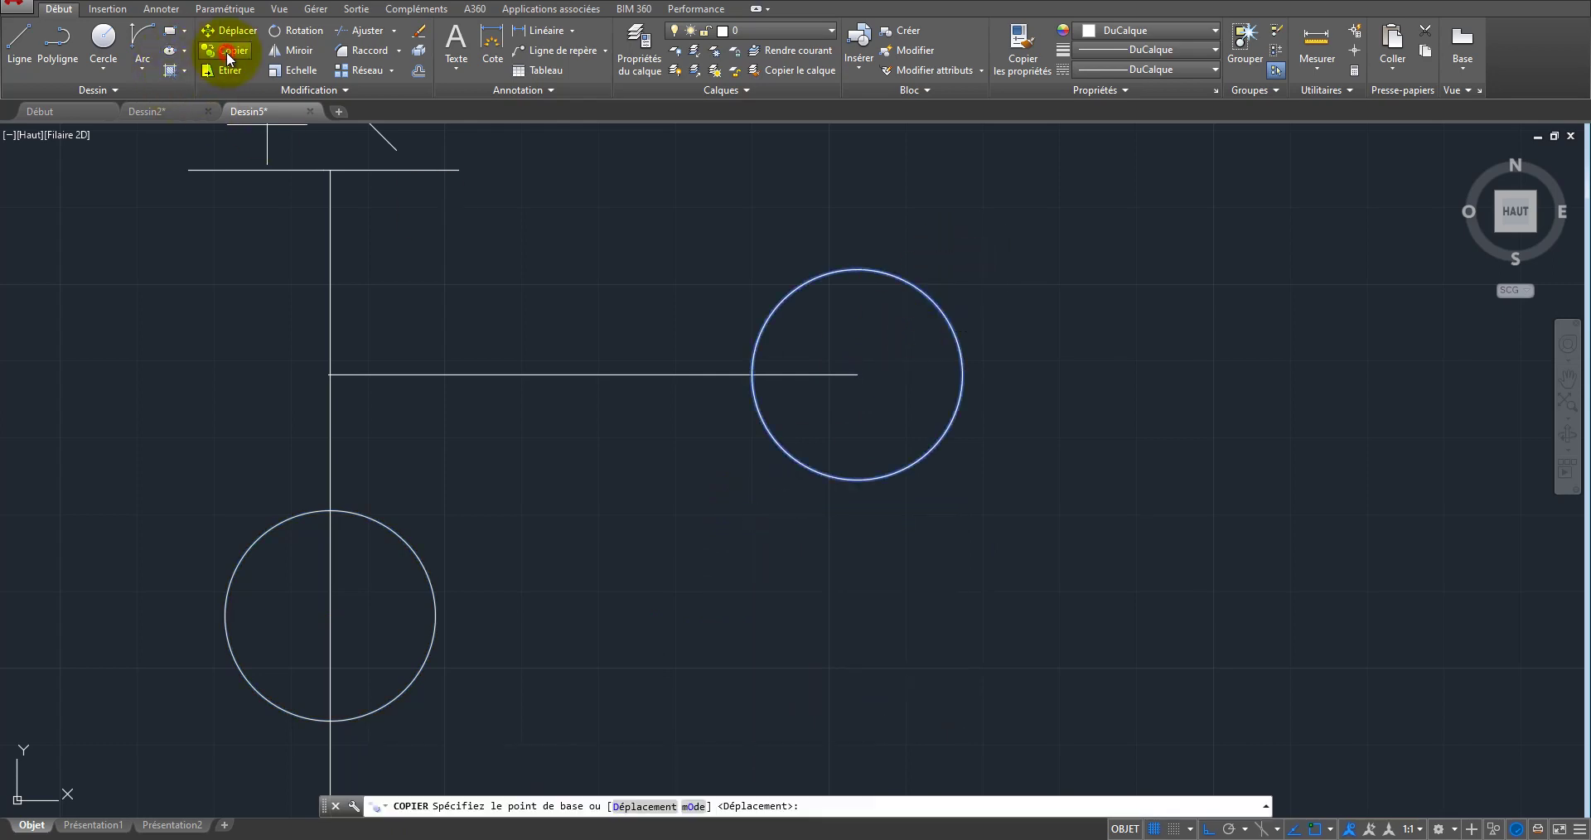
pyautogui.click(565, 269)
pyautogui.click(658, 275)
pyautogui.rightClick(658, 275)
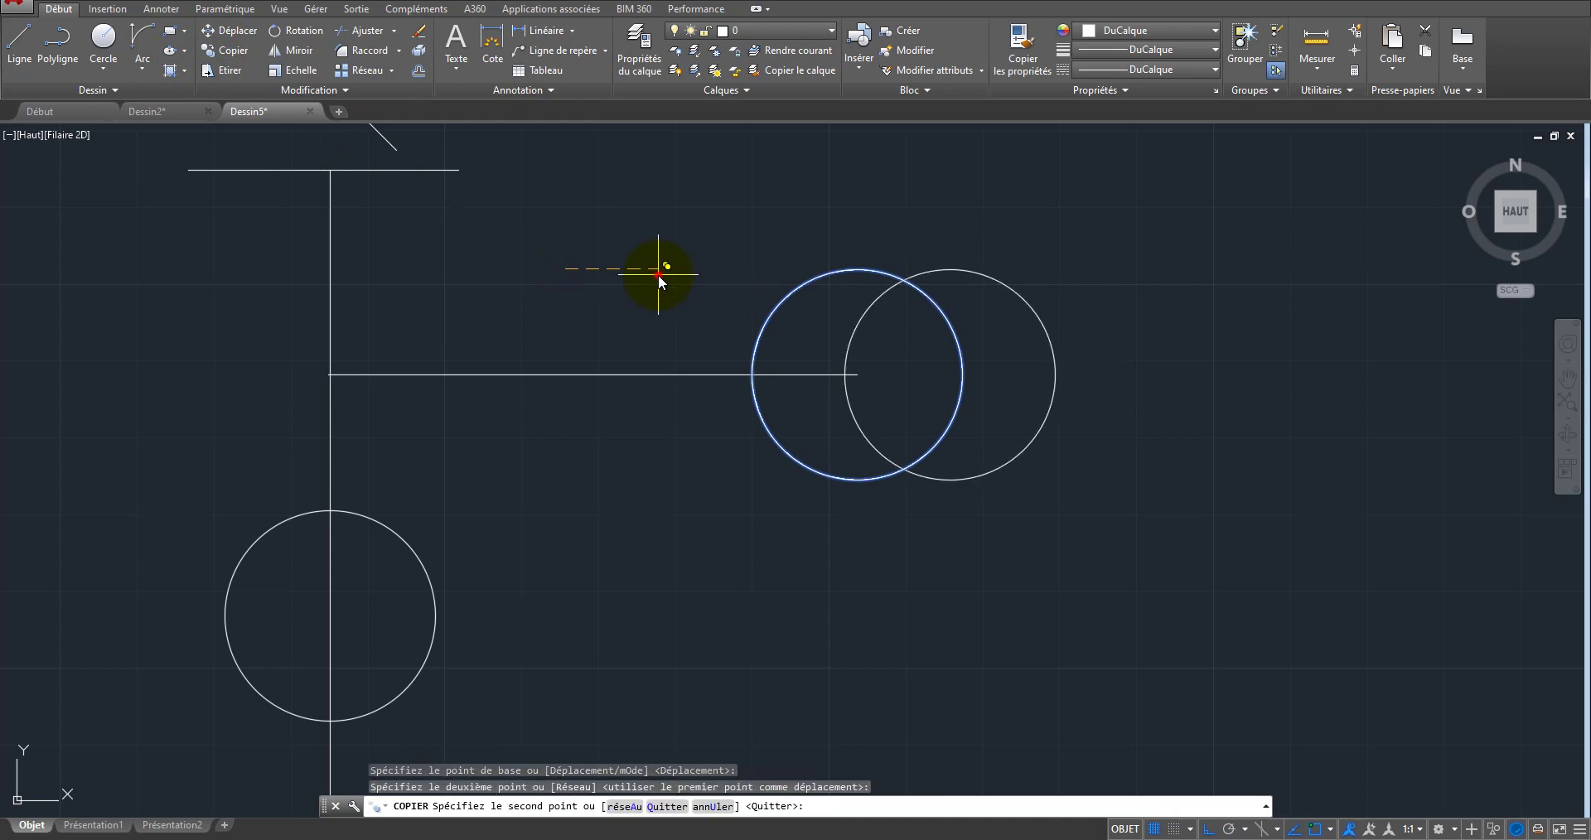
pyautogui.click(680, 284)
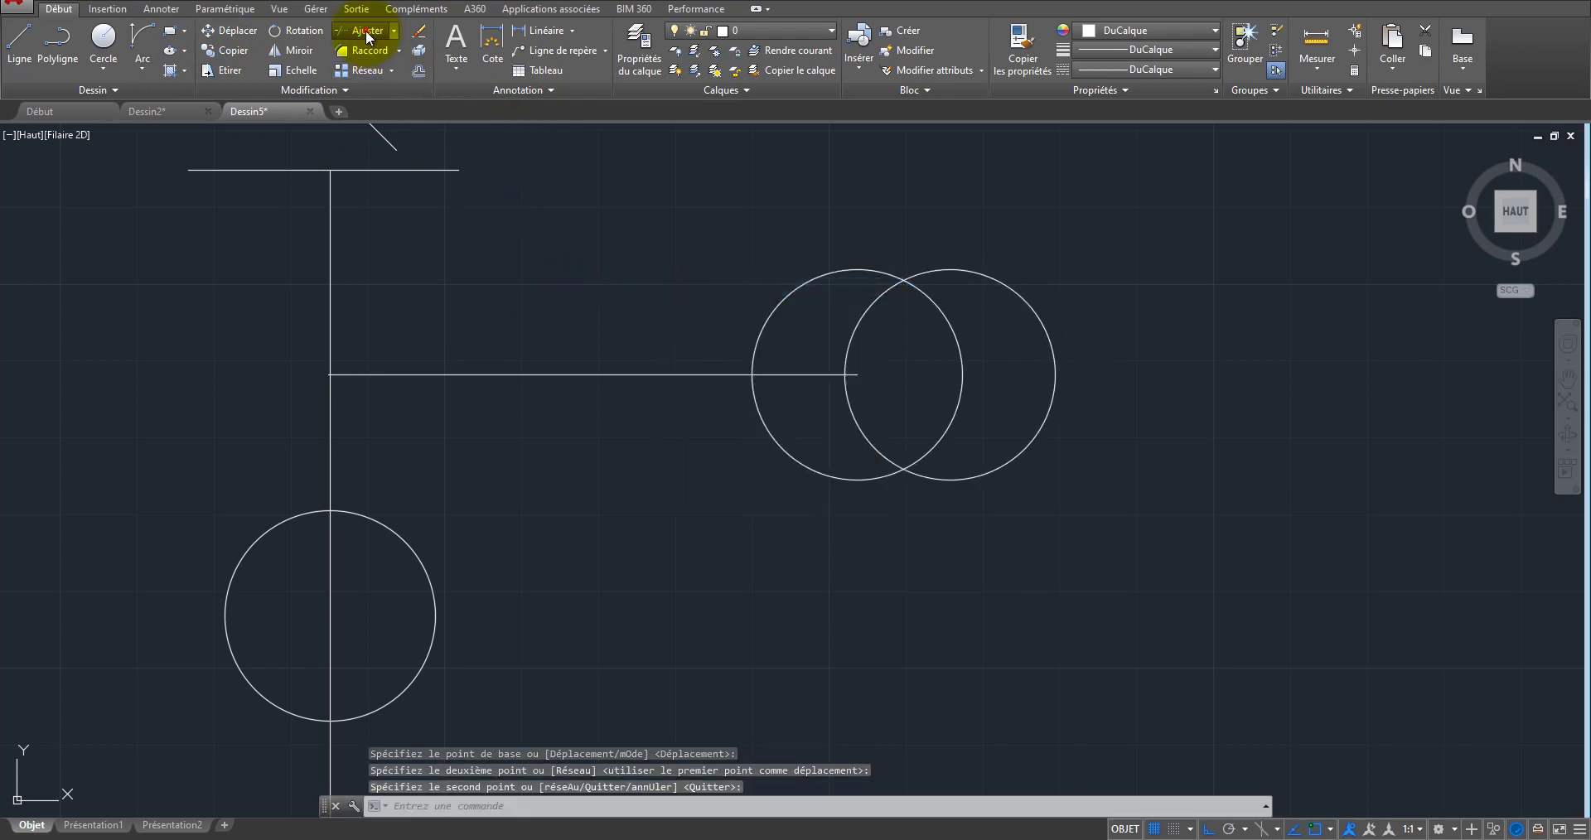
# Step: Trim the part of the horizontal branch line lying inside the overlapping circles
pyautogui.click(365, 30)
pyautogui.rightClick(674, 260)
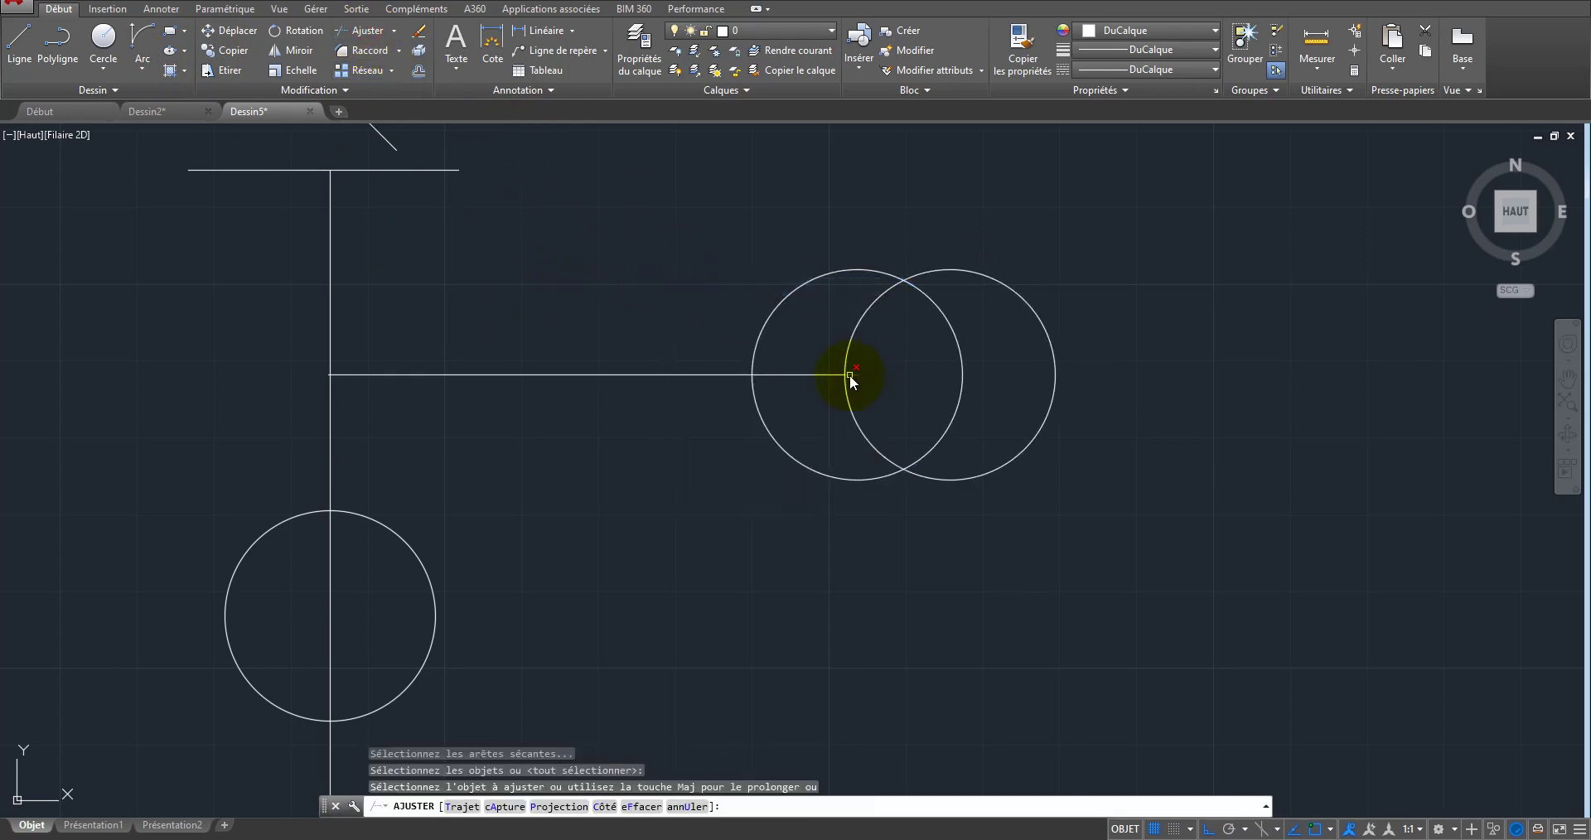
pyautogui.click(849, 375)
pyautogui.click(797, 375)
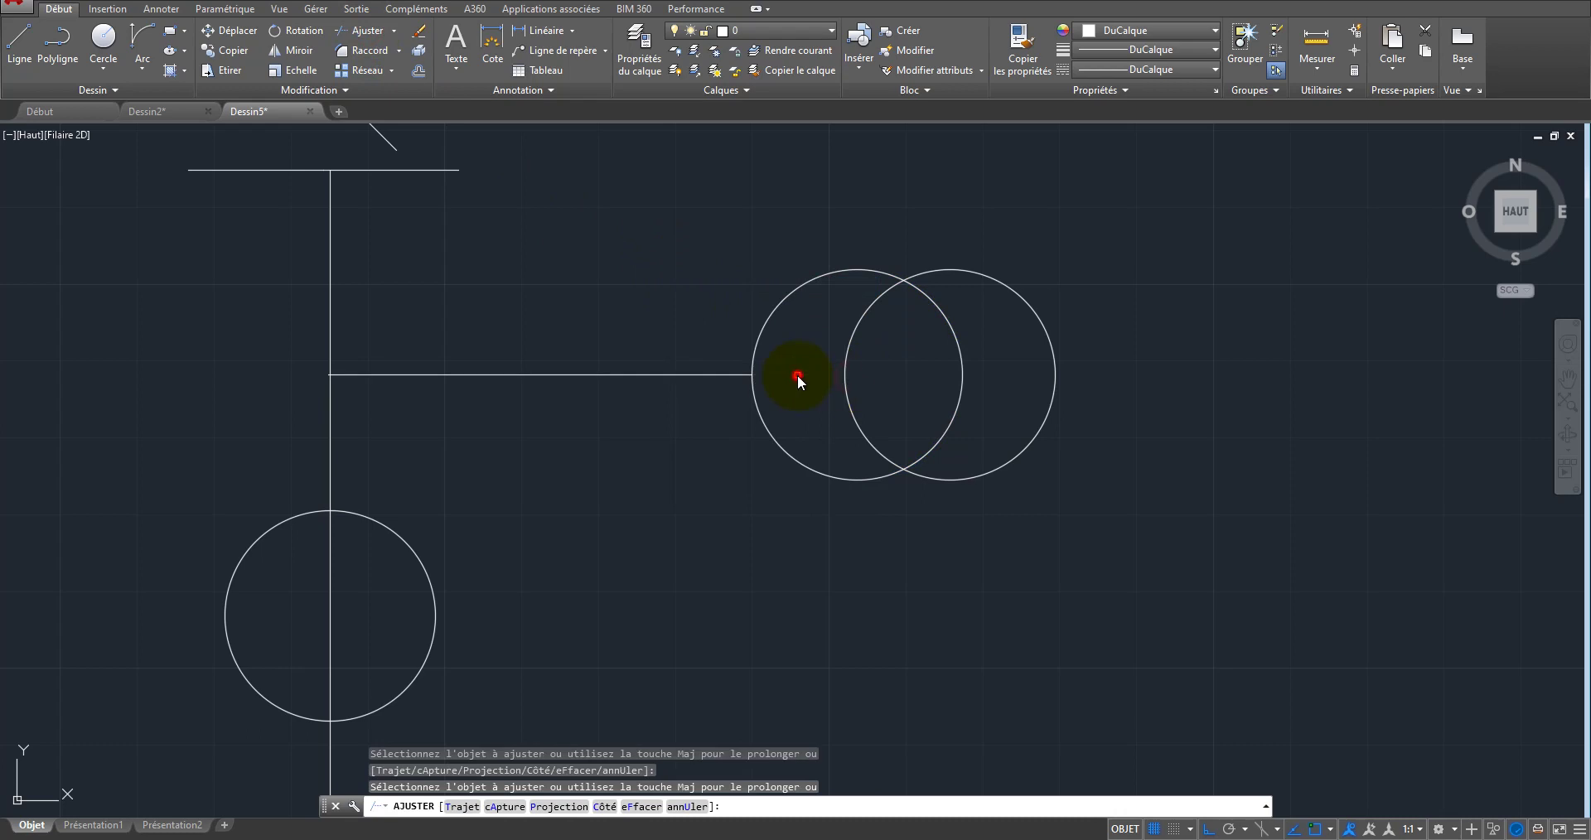
pyautogui.rightClick(583, 256)
pyautogui.click(613, 265)
# Step: Draw a short vertical polyline extending down from the lower end of the main line below the circle
pyautogui.scroll(-6, 611, 266)
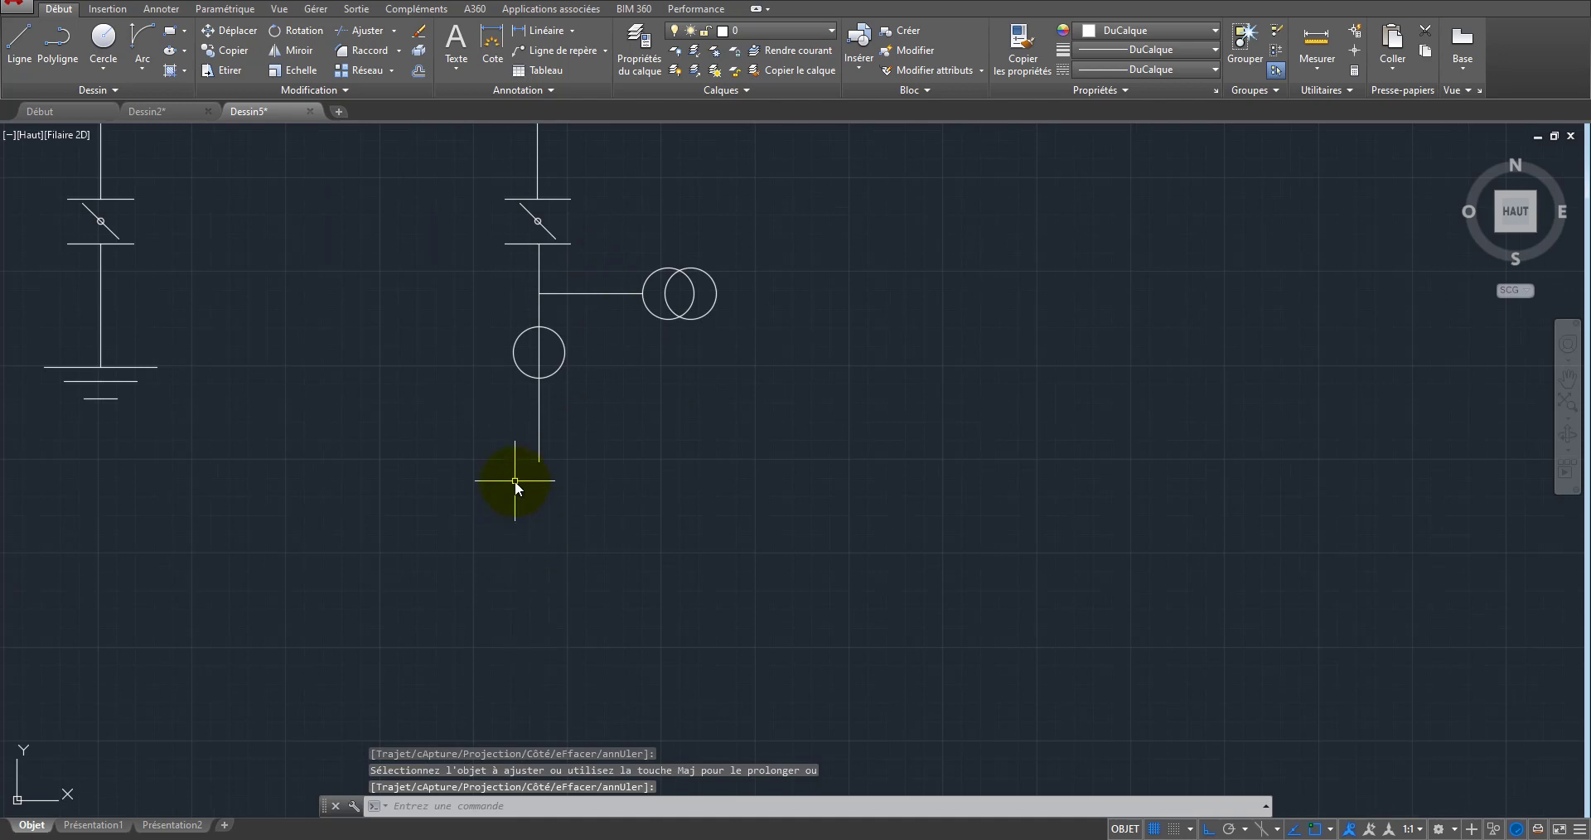
pyautogui.scroll(2, 522, 495)
pyautogui.click(58, 50)
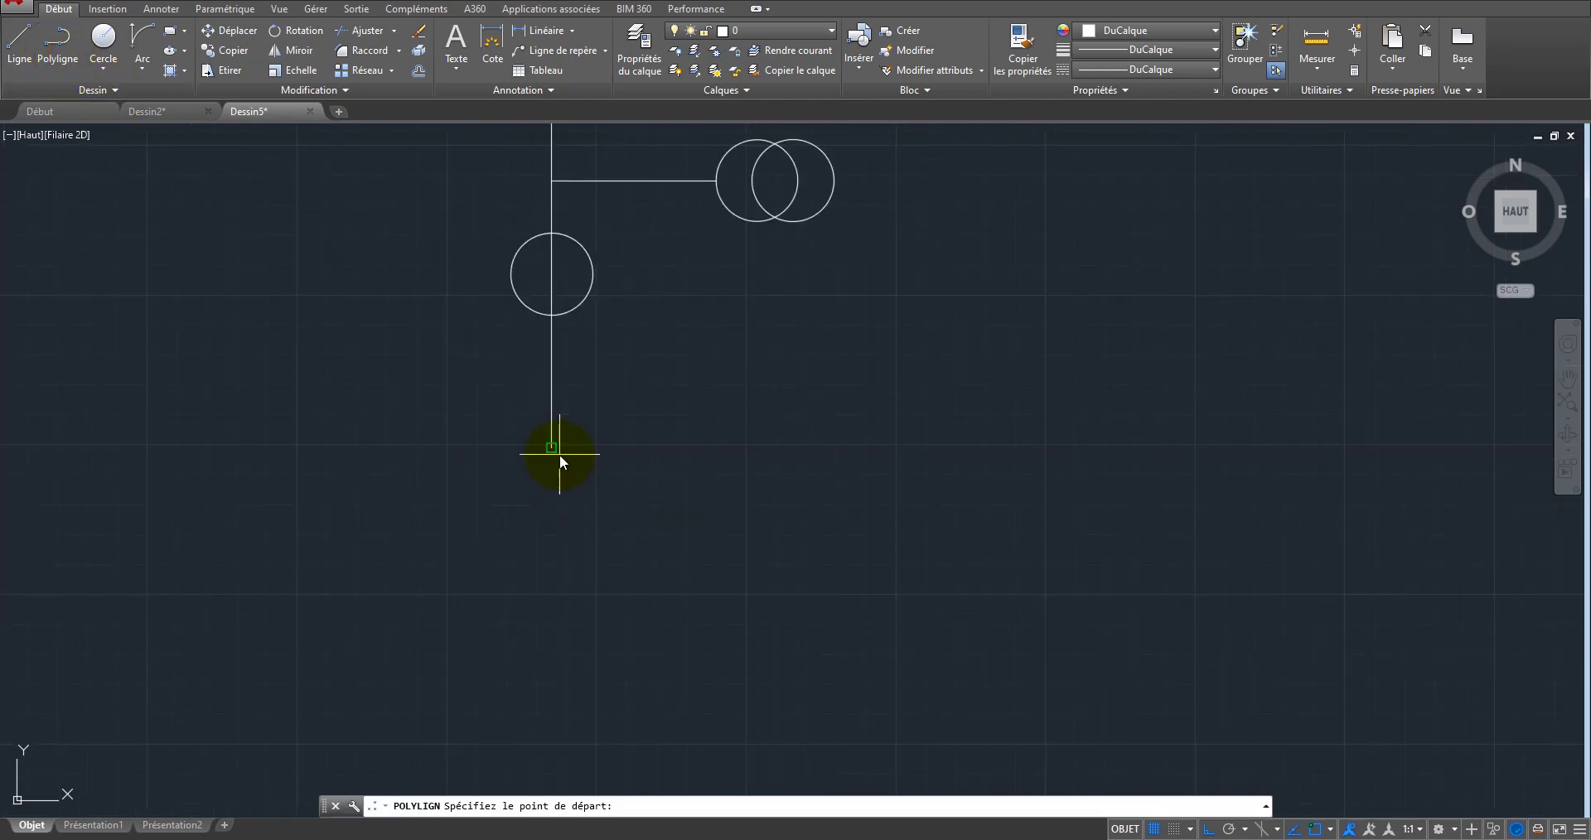
pyautogui.click(551, 447)
pyautogui.rightClick(550, 493)
pyautogui.click(622, 506)
# Step: Rotate the short segment by -45° about its upper endpoint
pyautogui.click(504, 504)
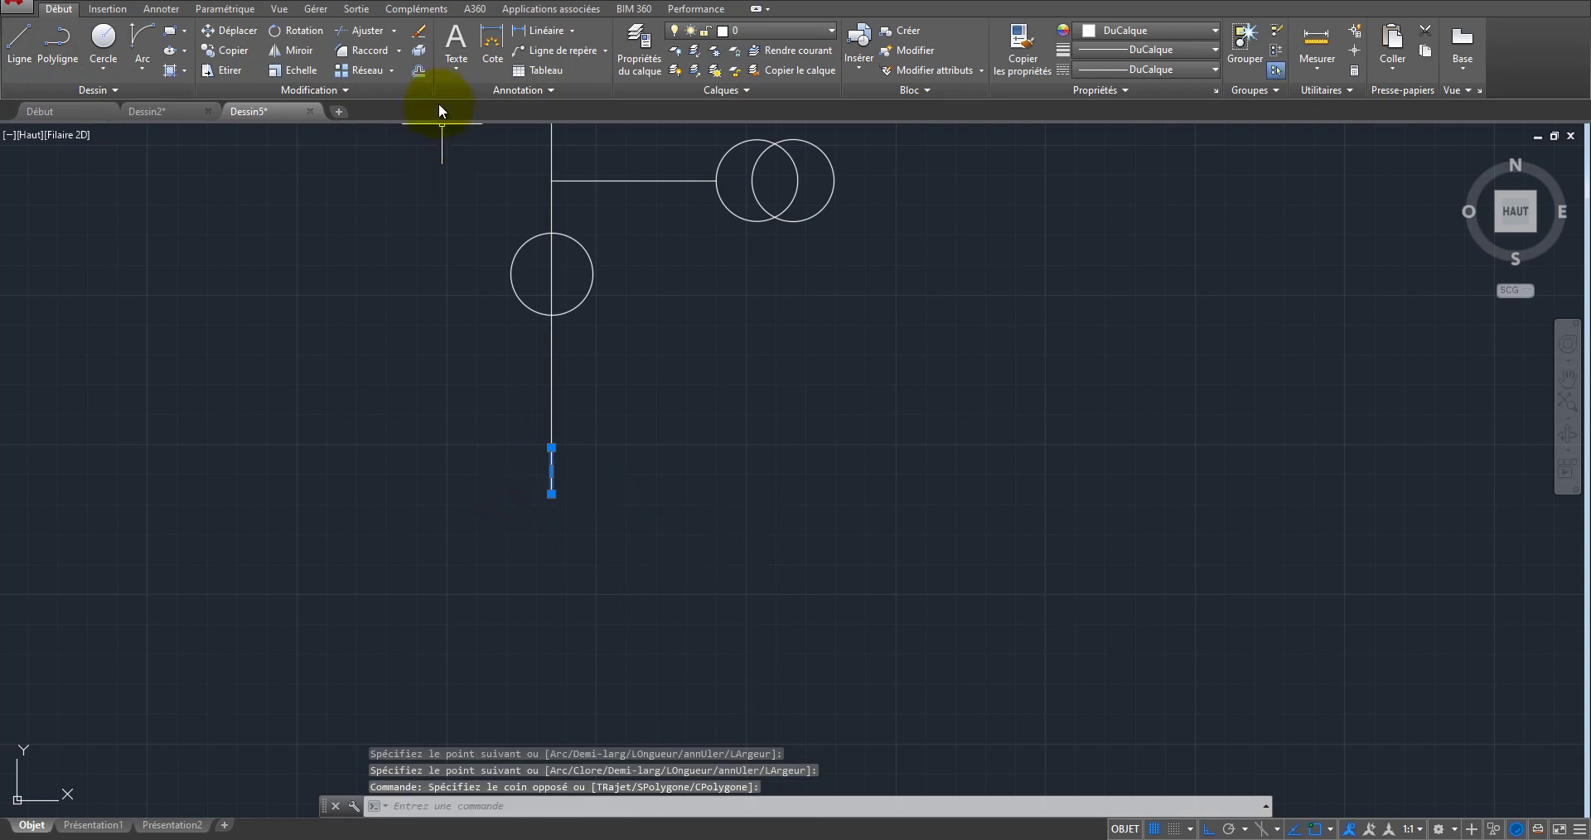
pyautogui.click(301, 33)
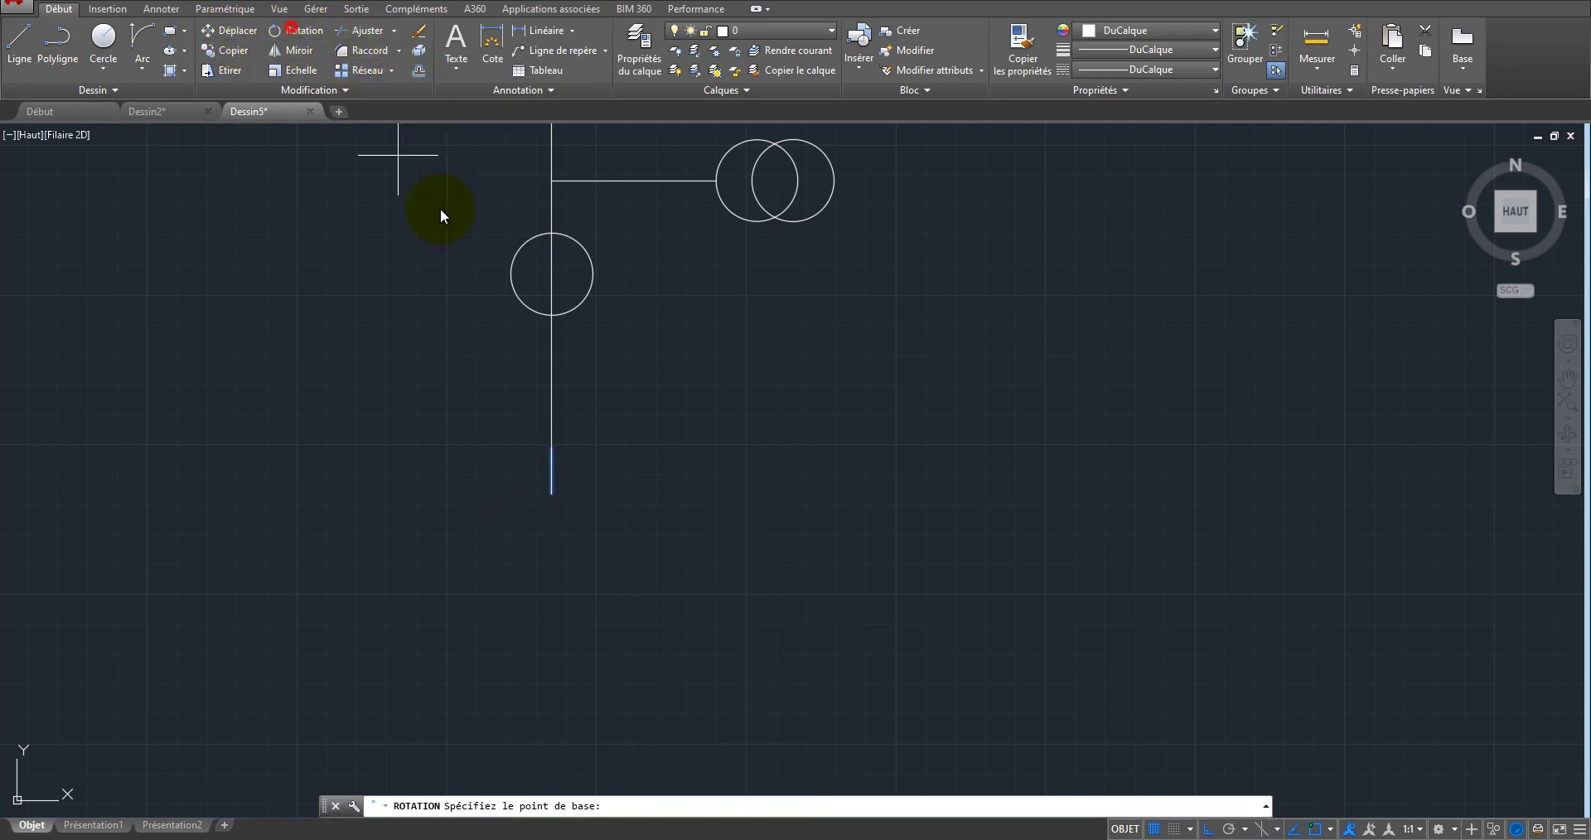
pyautogui.click(552, 447)
pyautogui.write('-4')
pyautogui.press('Return')
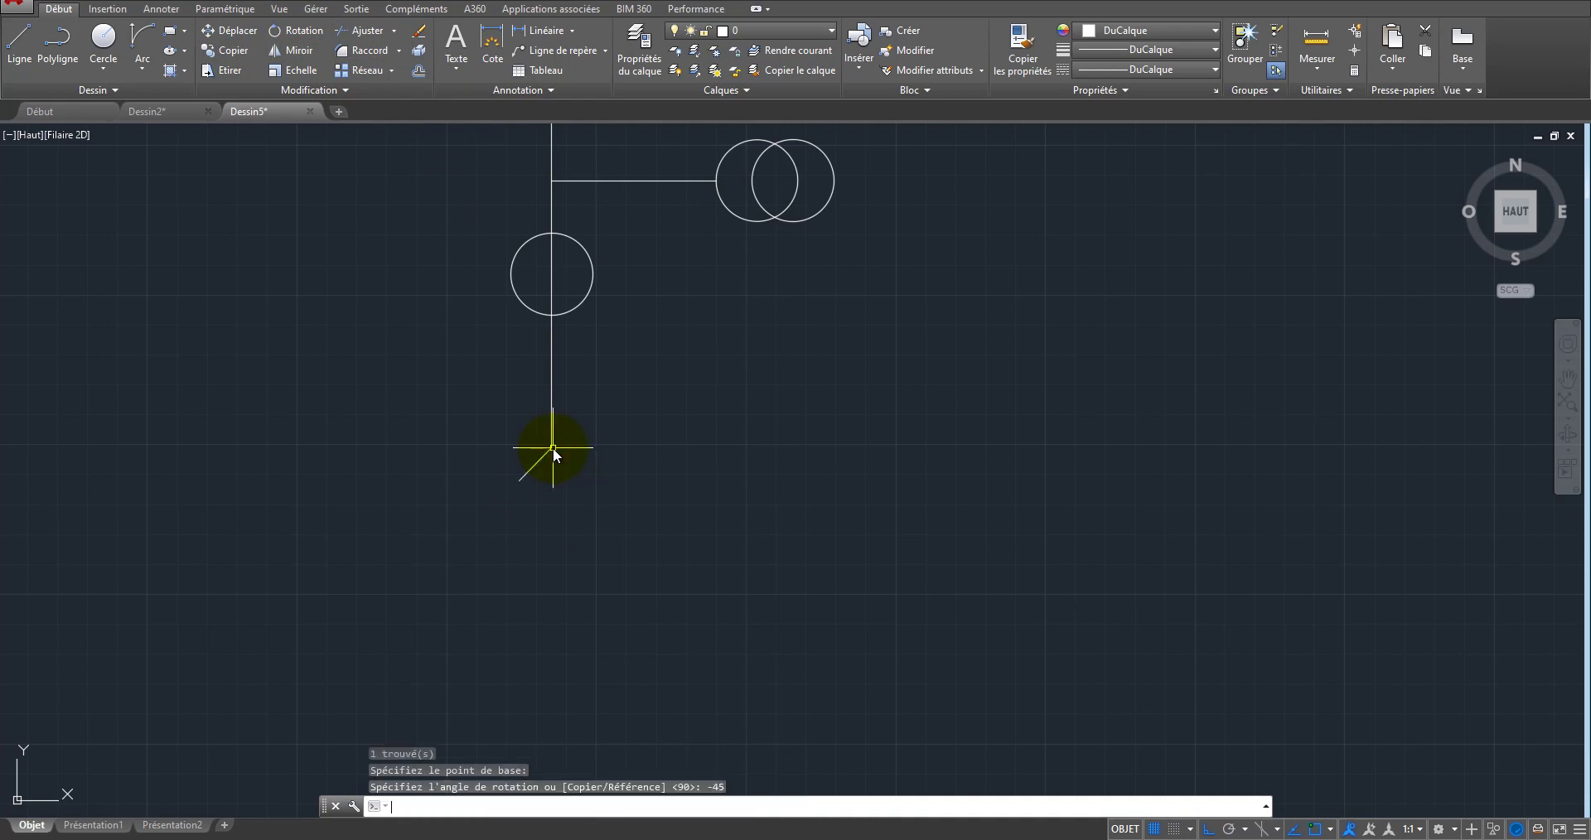
# Step: Draw a short vertical polyline downward in line with the main line, starting level with the diagonal's lower end
pyautogui.scroll(-4, 557, 395)
pyautogui.scroll(4, 550, 483)
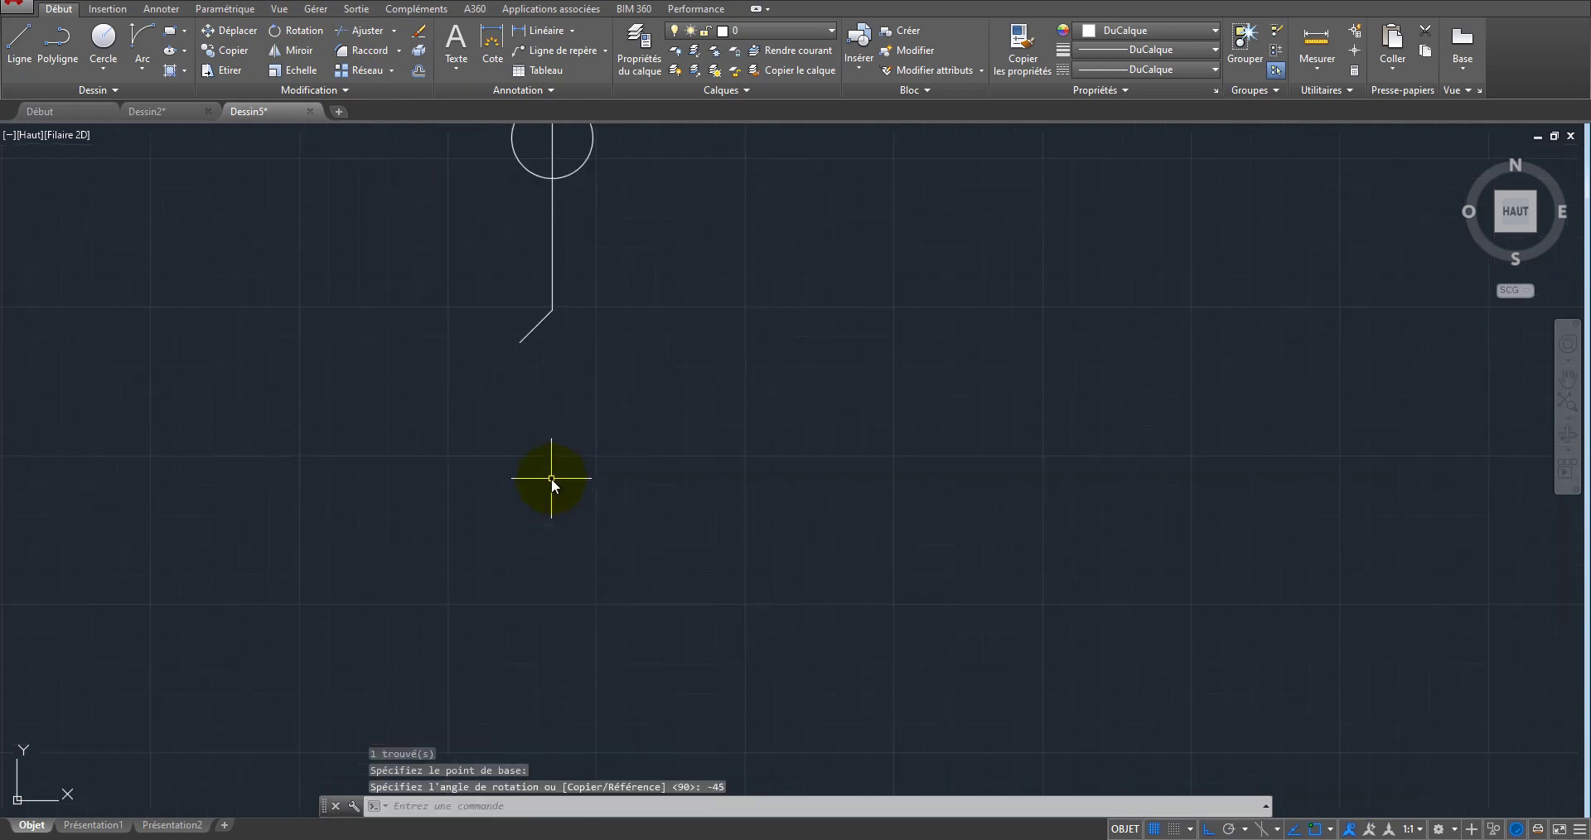
pyautogui.click(58, 41)
pyautogui.scroll(5, 512, 343)
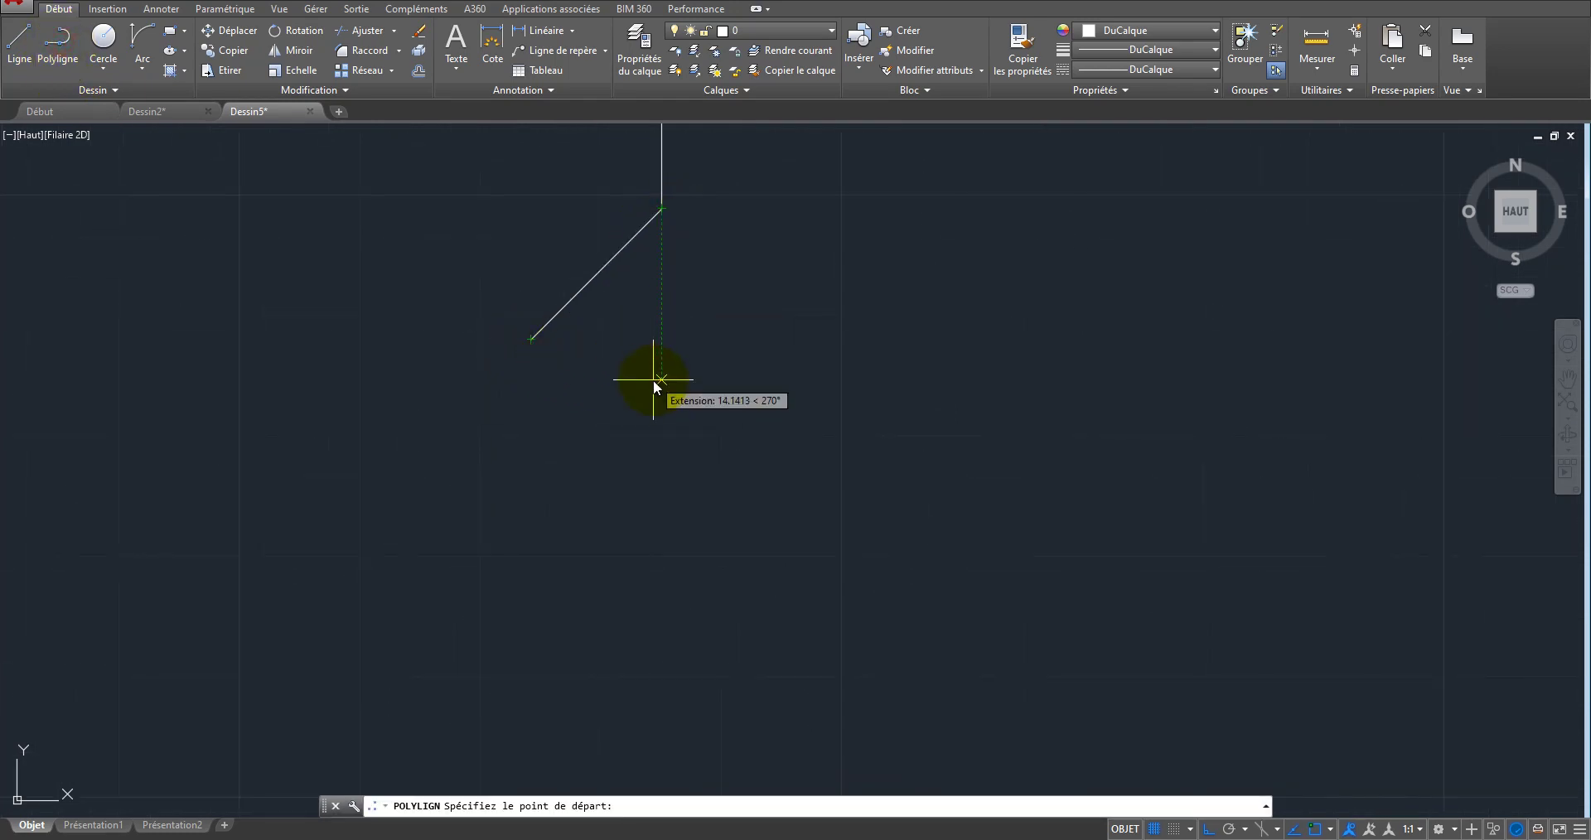
pyautogui.click(661, 339)
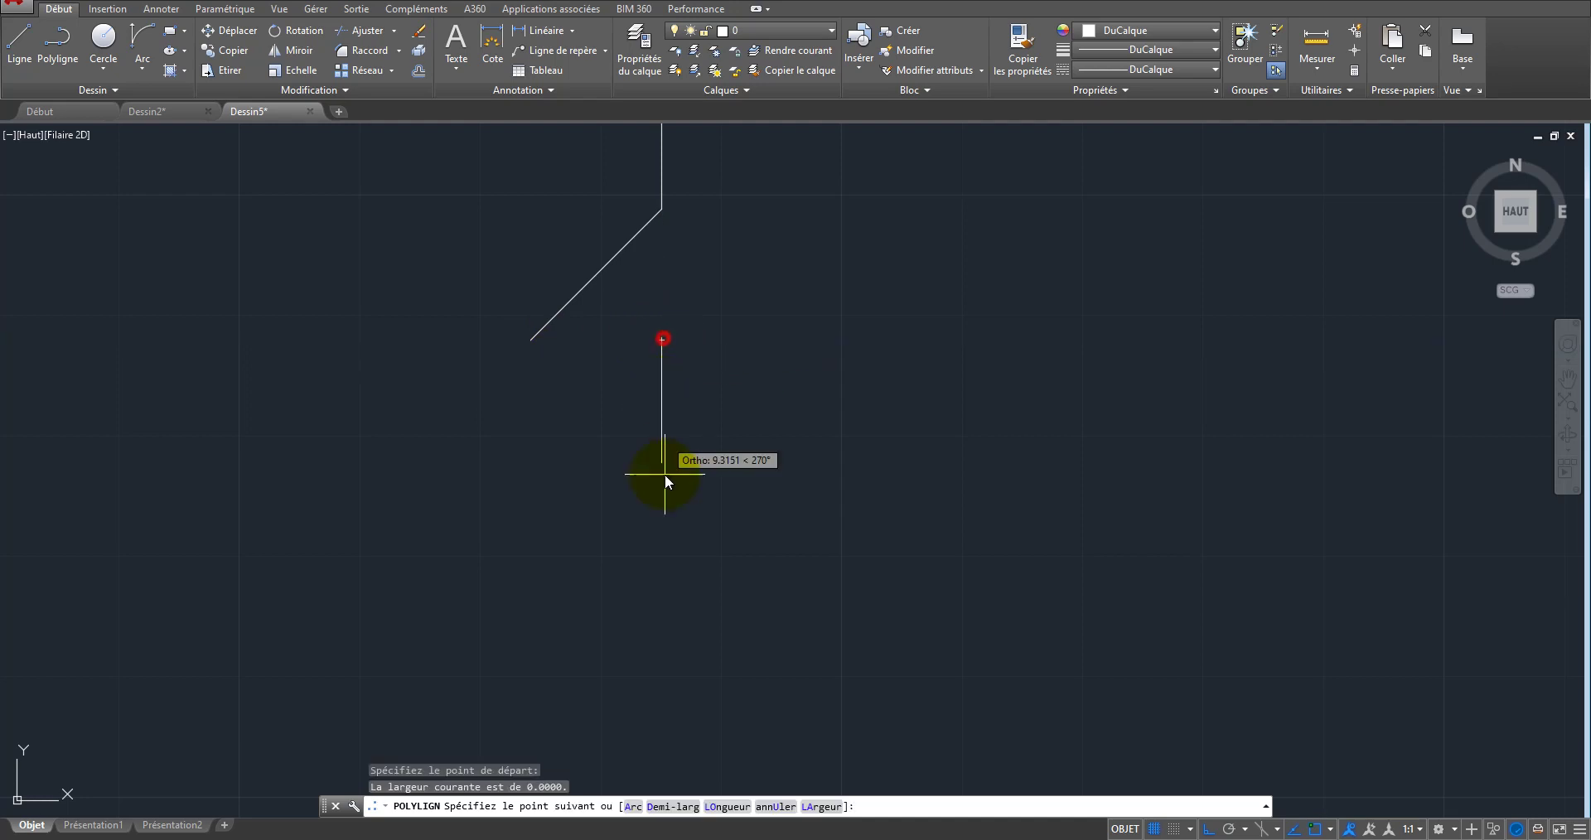
pyautogui.click(666, 543)
pyautogui.rightClick(666, 546)
pyautogui.click(703, 557)
# Step: Copy the earthed branch's two-bar symbol with diagonal and circle from its upper bar's midpoint to the short line's lower end
pyautogui.scroll(-5, 702, 423)
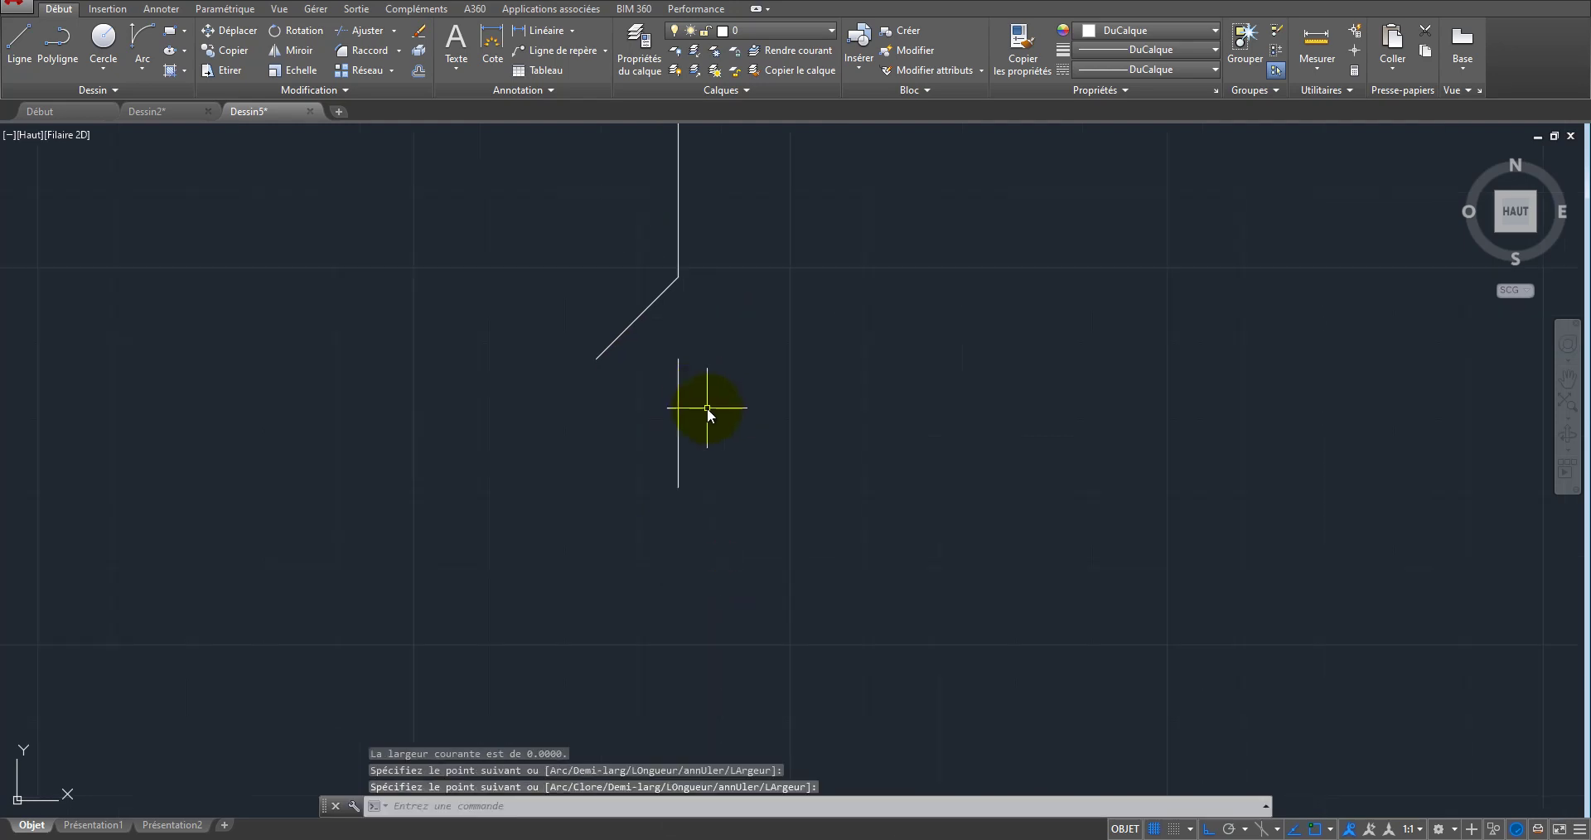
pyautogui.click(425, 294)
pyautogui.click(564, 356)
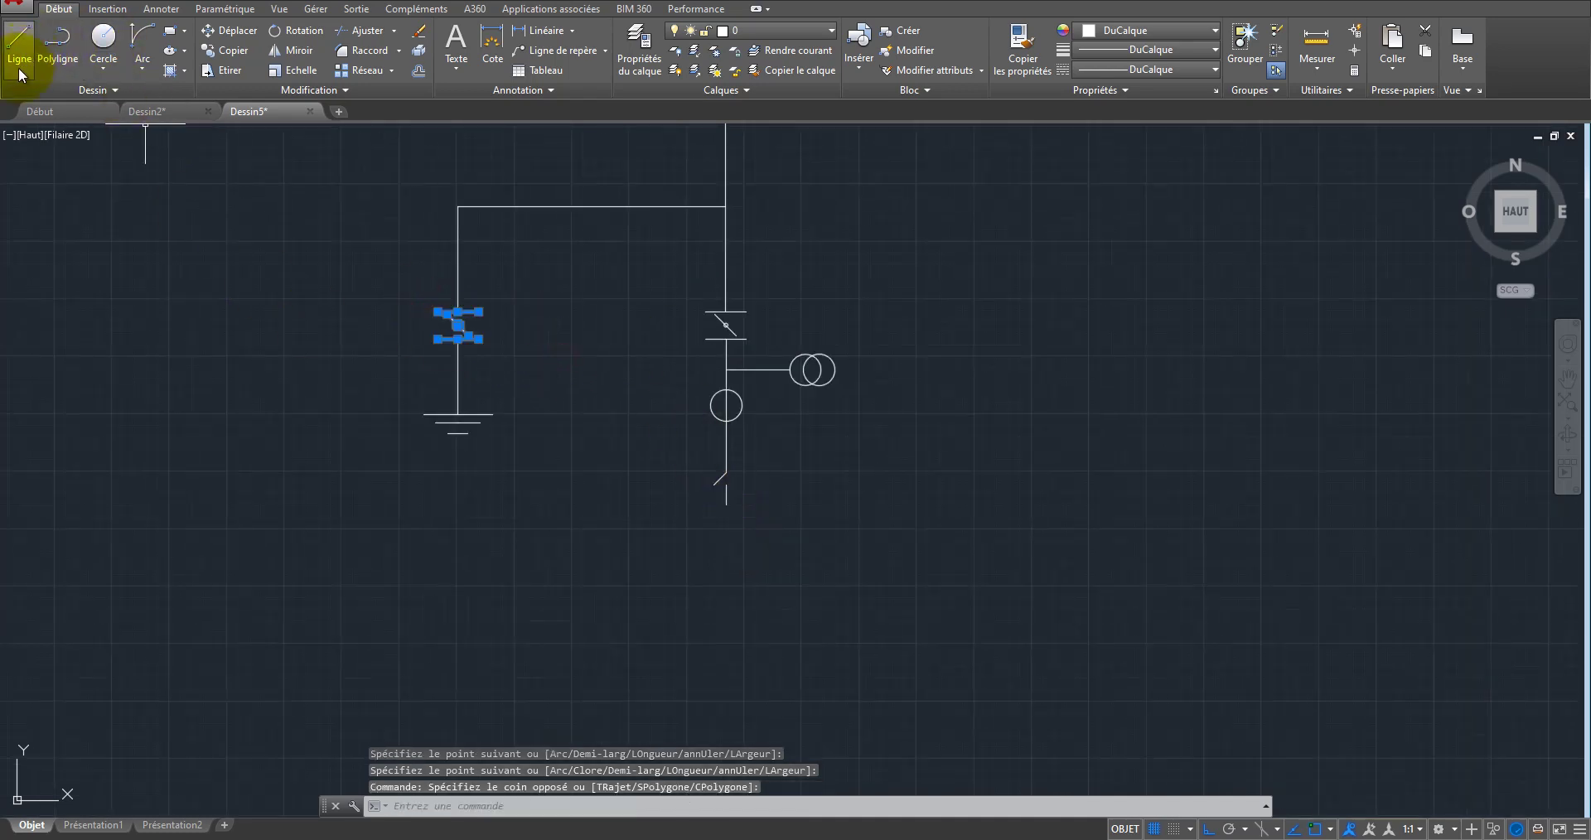
pyautogui.click(233, 49)
pyautogui.scroll(4, 441, 321)
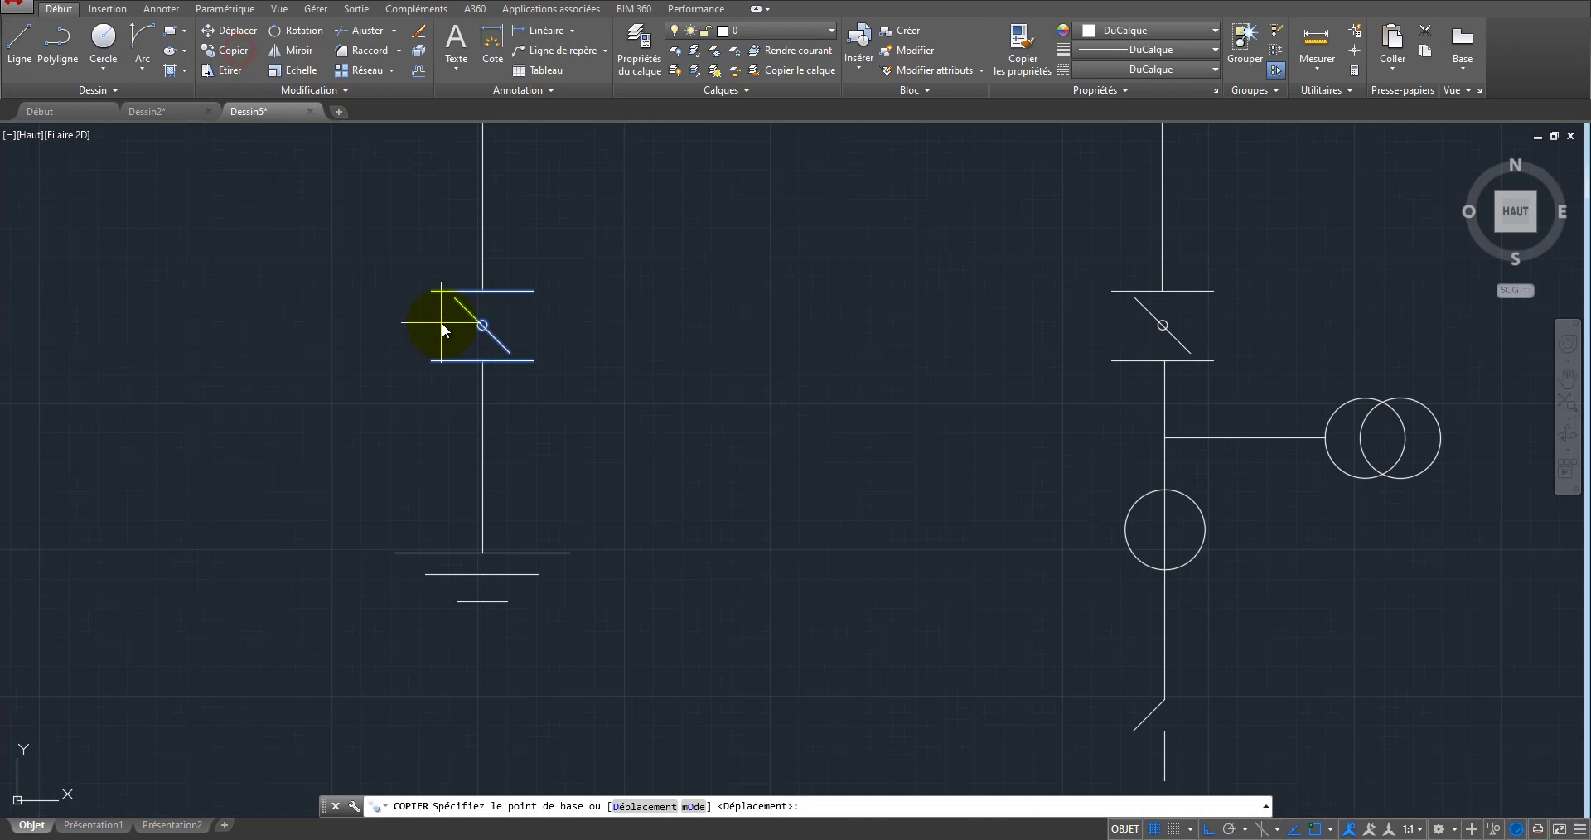
pyautogui.click(482, 291)
pyautogui.scroll(-3, 410, 257)
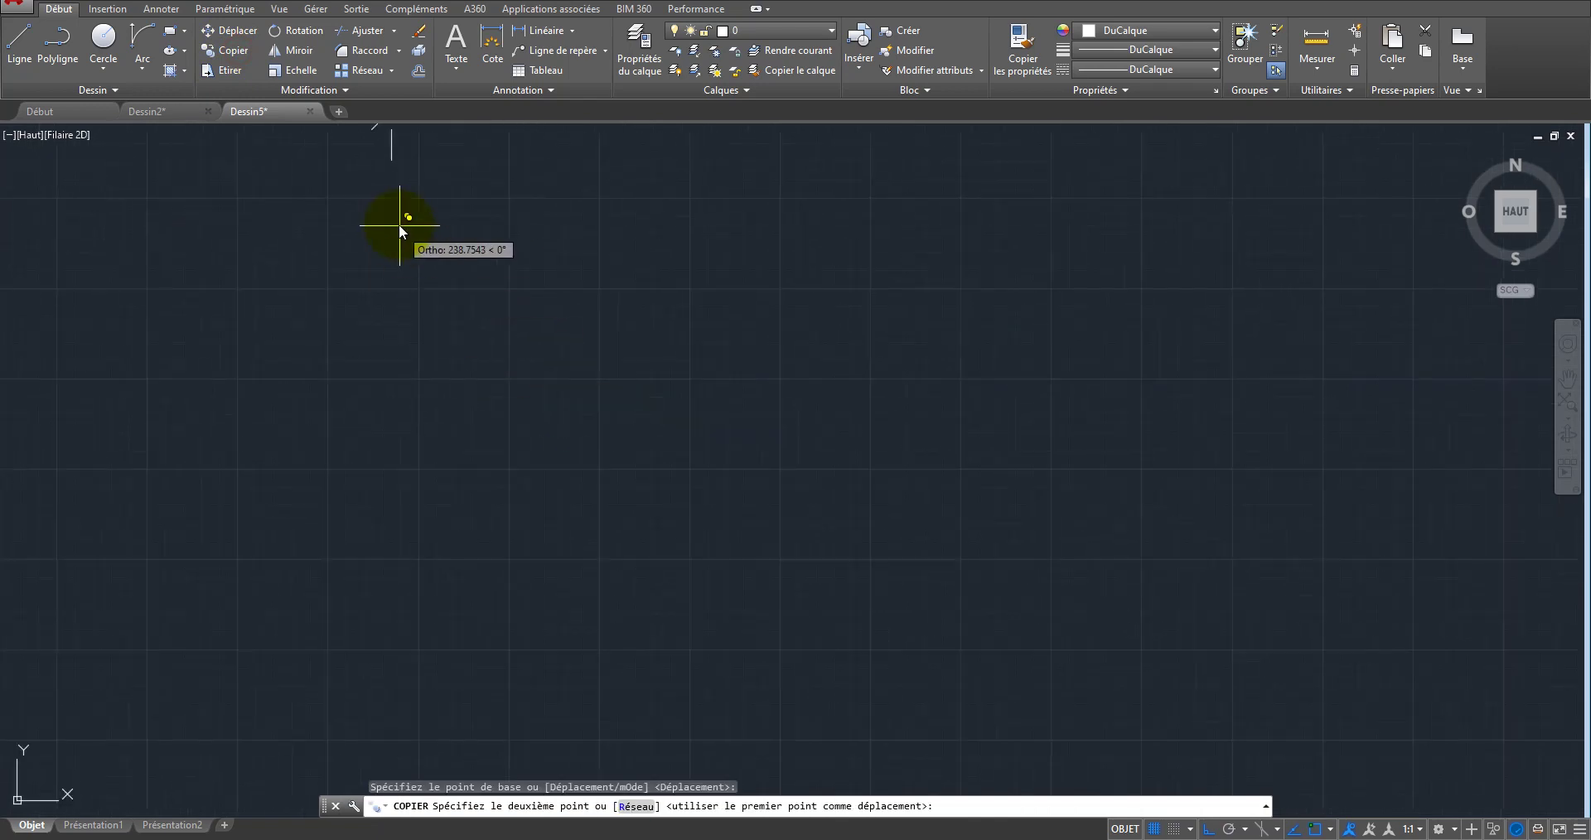
pyautogui.click(391, 164)
pyautogui.rightClick(494, 301)
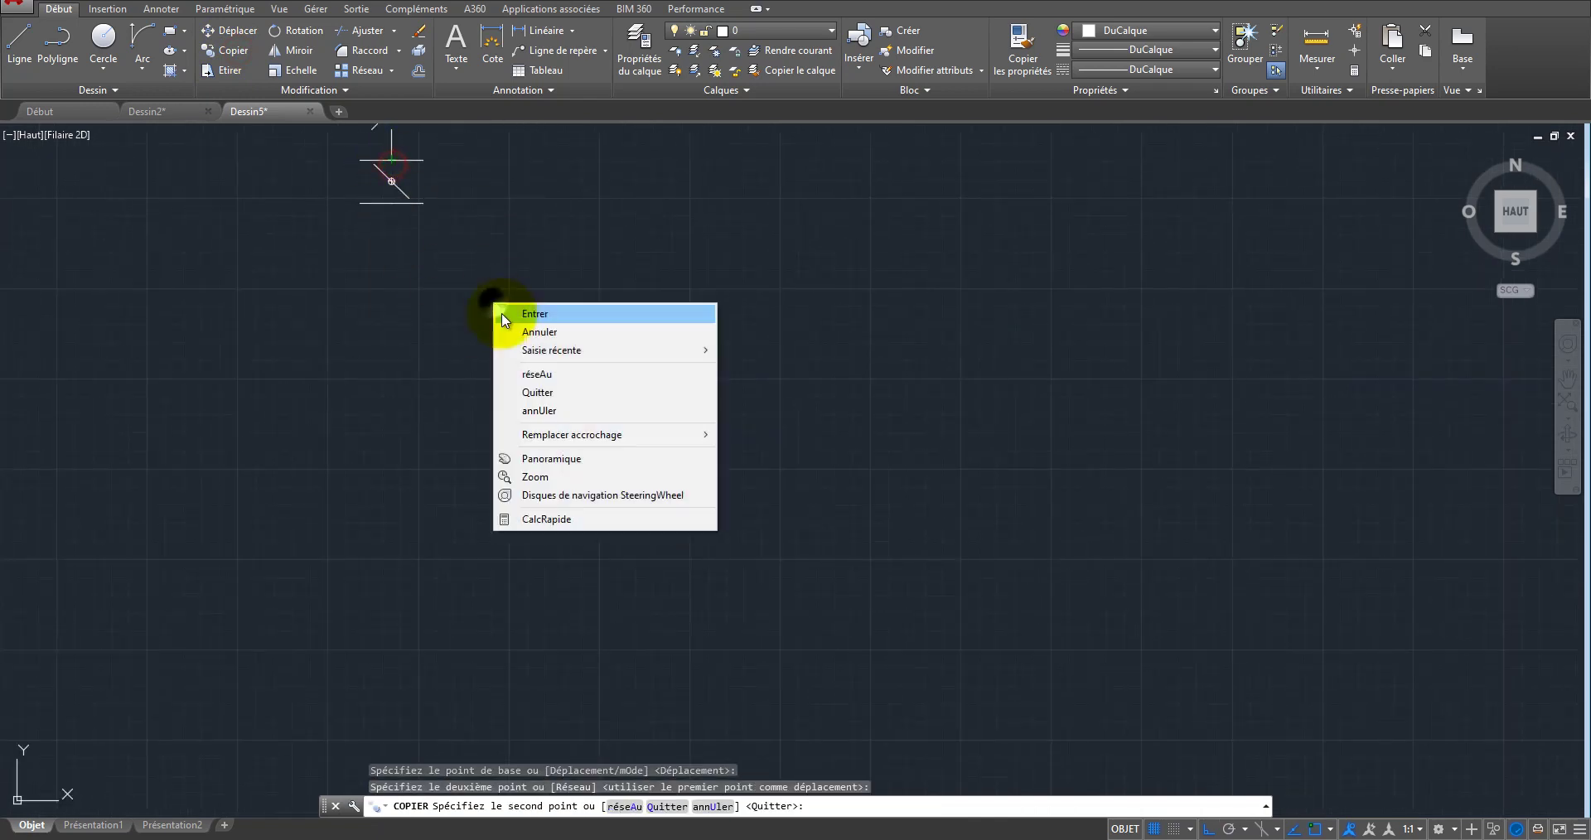
# Step: Draw a vertical polyline about 47 units long downward from the midpoint of the copied symbol's lower bar
pyautogui.click(539, 314)
pyautogui.scroll(-4, 608, 562)
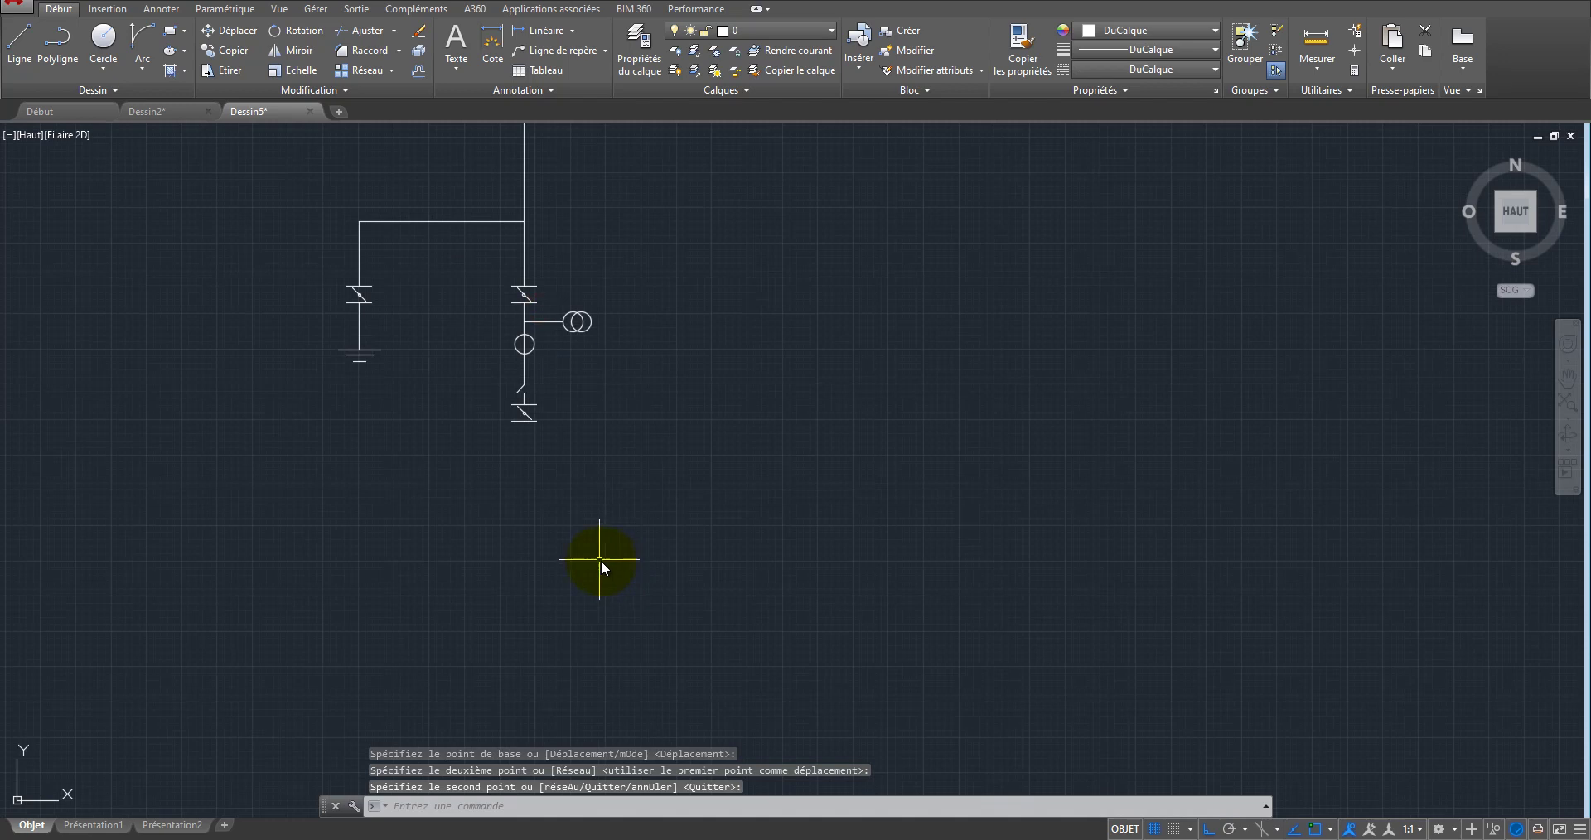
pyautogui.scroll(4, 513, 503)
pyautogui.click(57, 42)
pyautogui.click(542, 414)
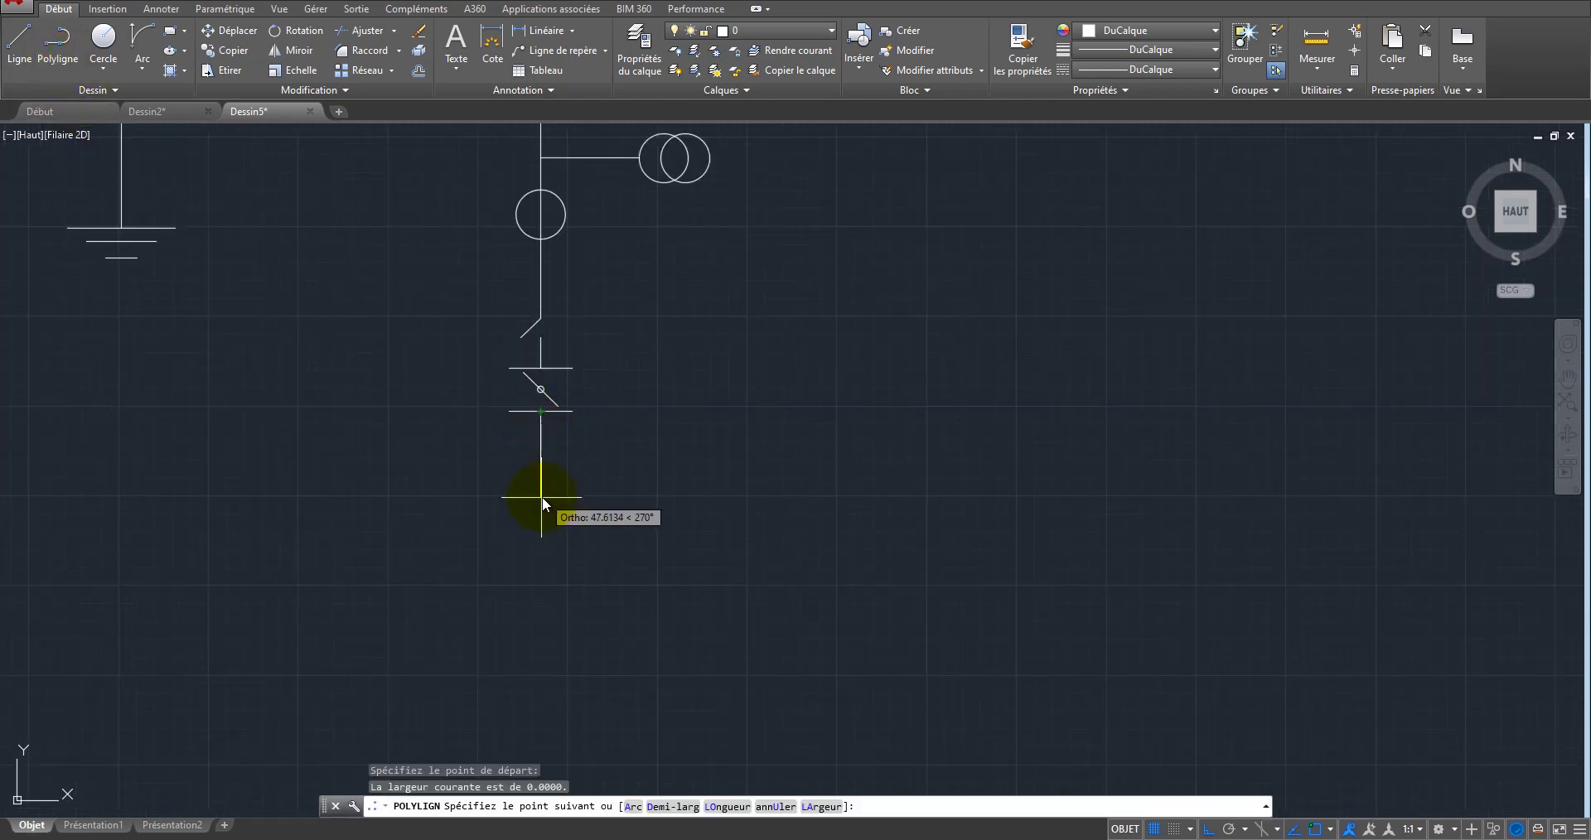
pyautogui.click(539, 496)
pyautogui.rightClick(604, 455)
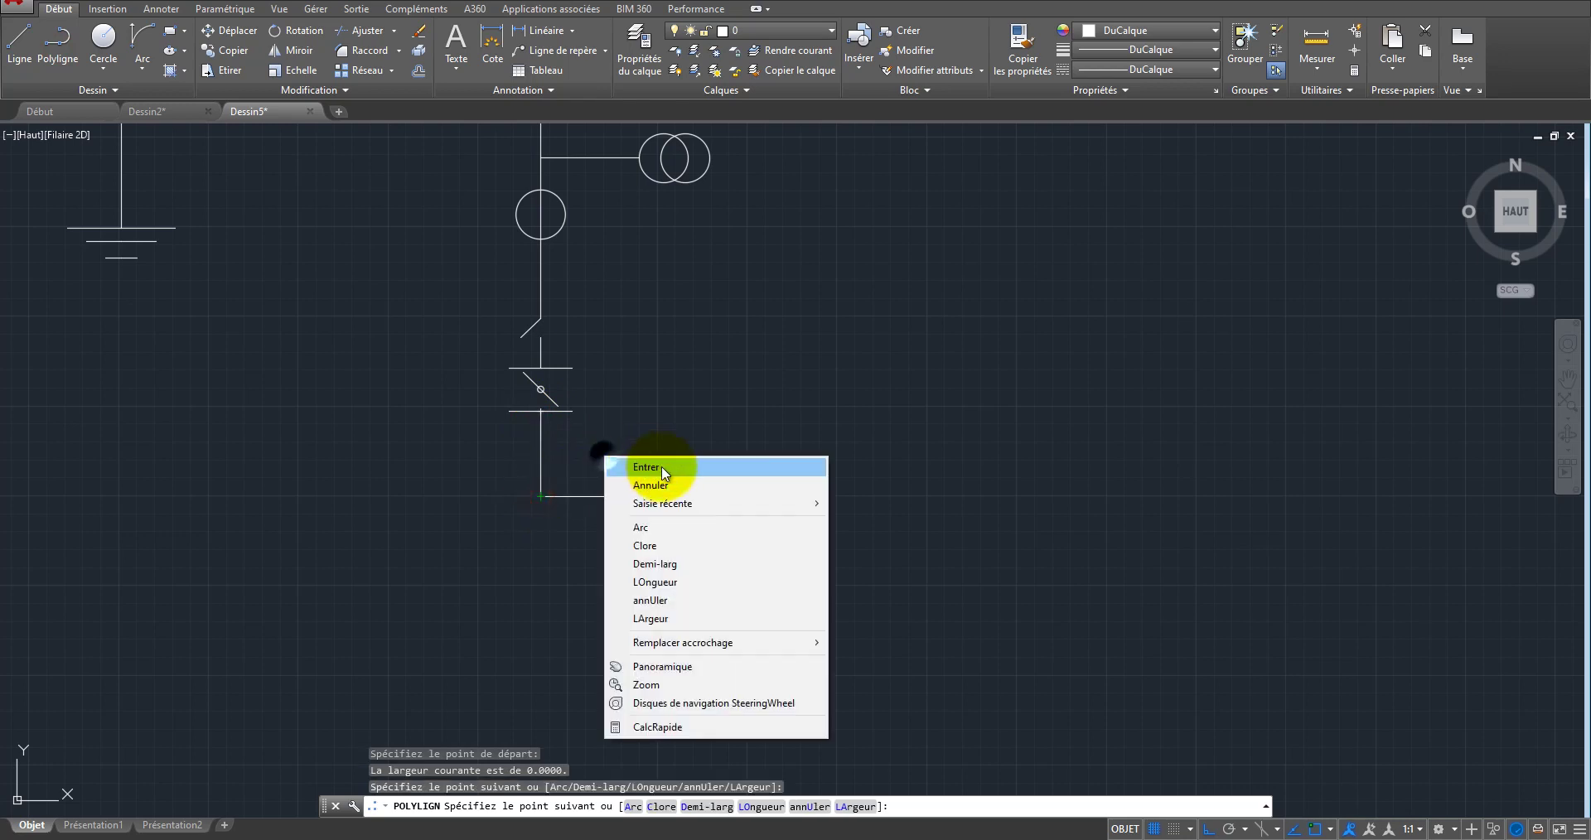
pyautogui.click(642, 455)
# Step: Draw a long horizontal polyline to the right from the lower end of the main vertical line
pyautogui.press('Return')
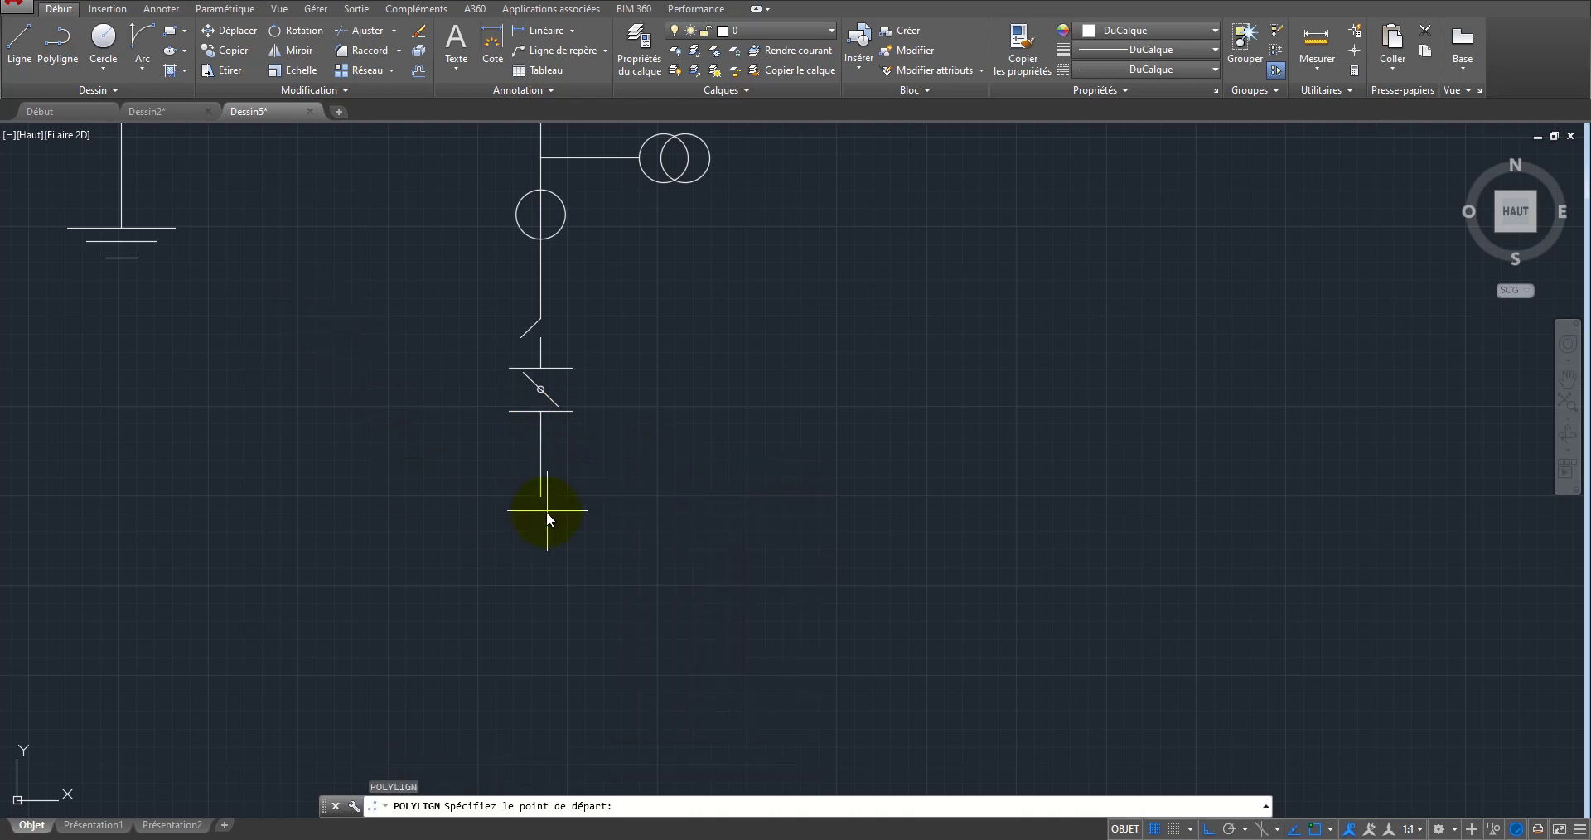
pyautogui.click(541, 497)
pyautogui.scroll(-3, 877, 529)
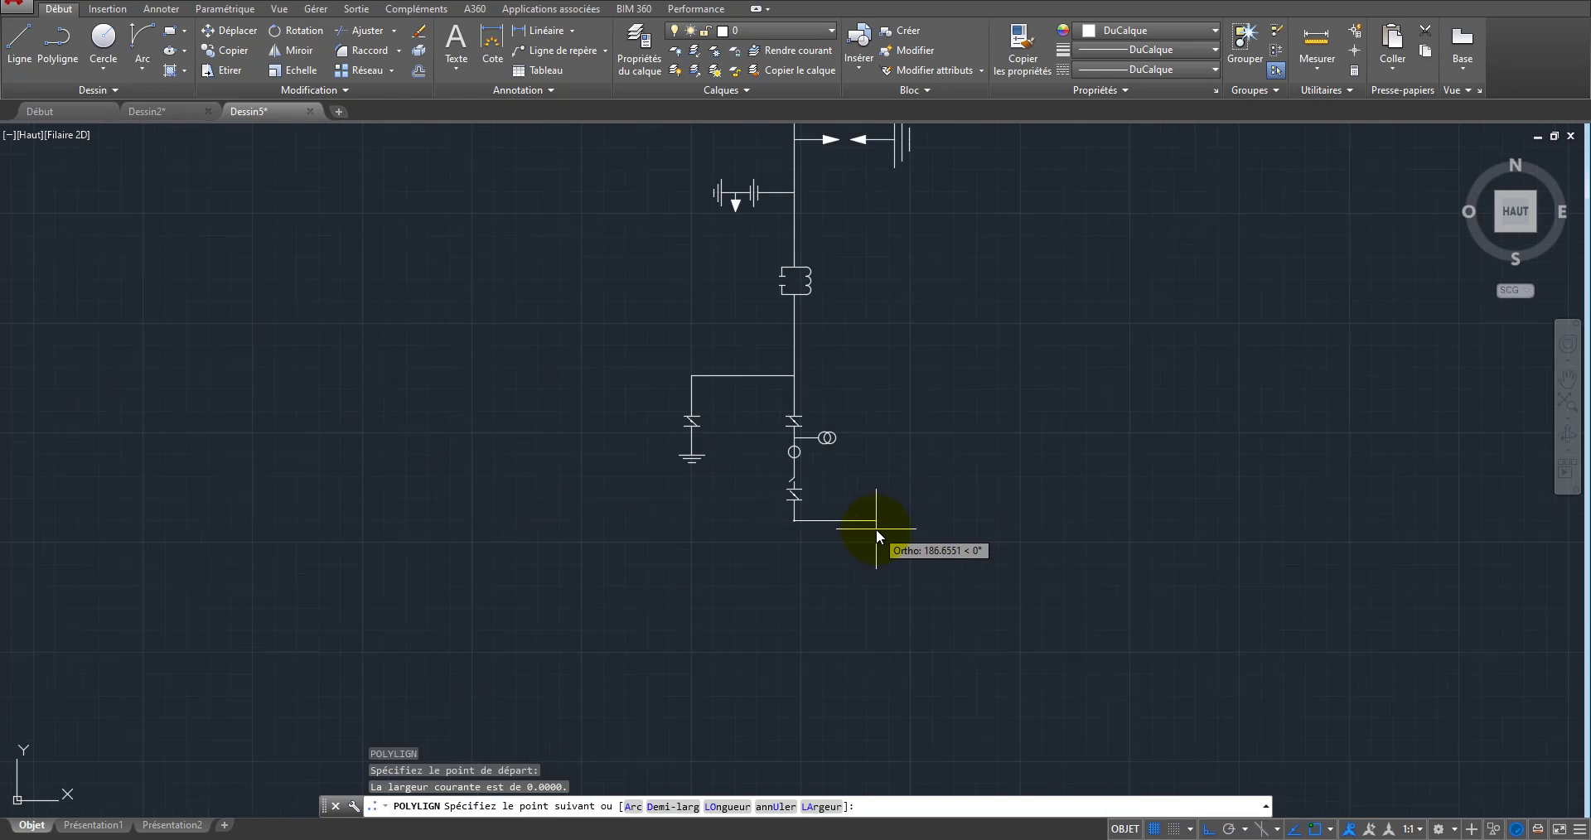
pyautogui.moveTo(877, 529); pyautogui.dragTo(926, 530, button='middle')
pyautogui.click(982, 531)
pyautogui.rightClick(982, 530)
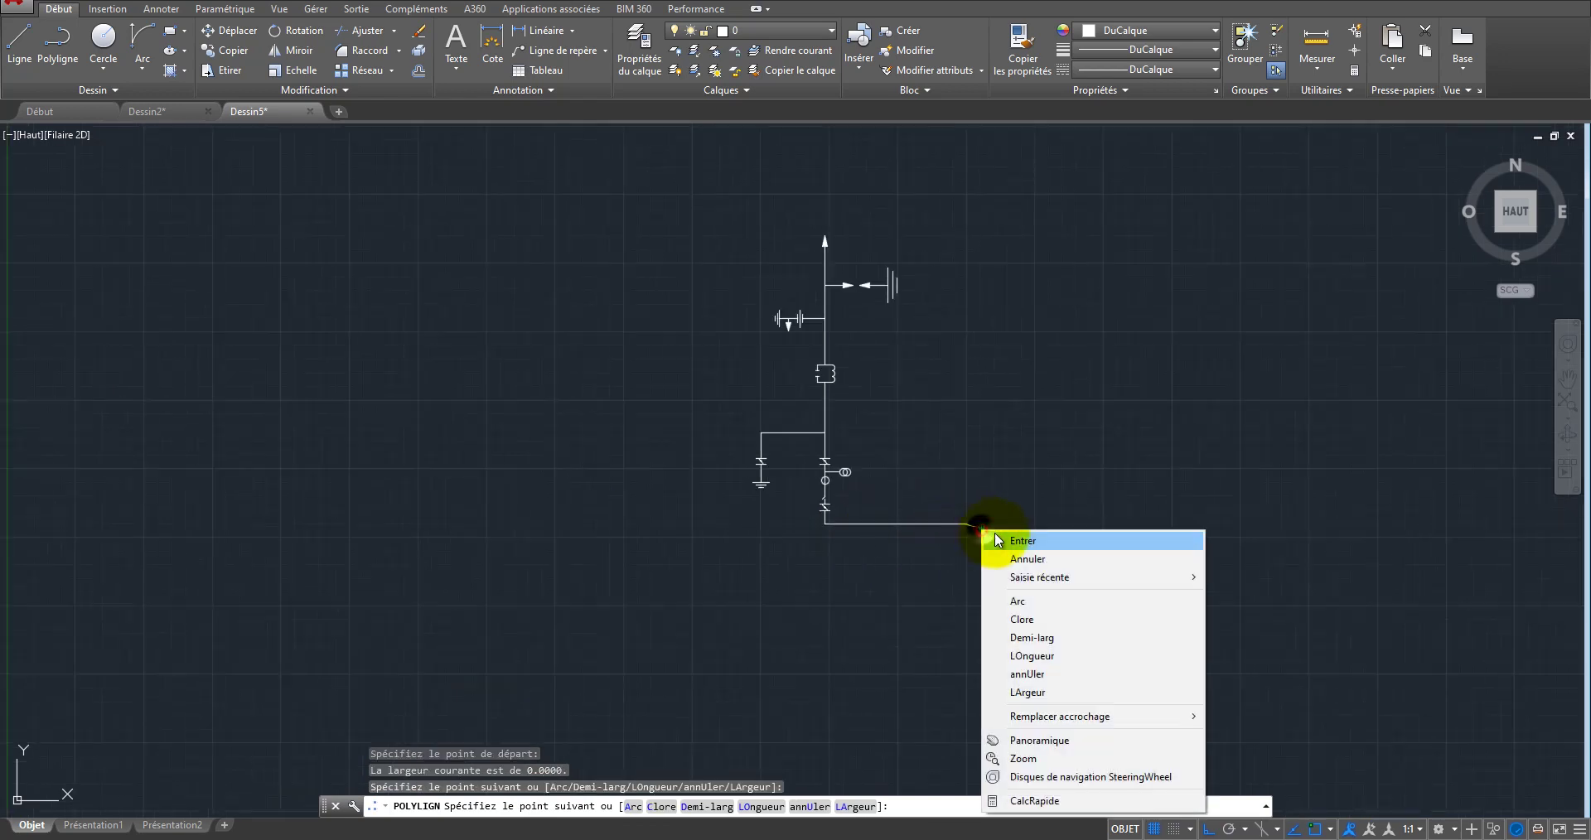
pyautogui.click(1016, 539)
# Step: Mirror the horizontal line about a vertical axis through its left end, keeping the source object
pyautogui.click(994, 505)
pyautogui.click(930, 551)
pyautogui.click(292, 49)
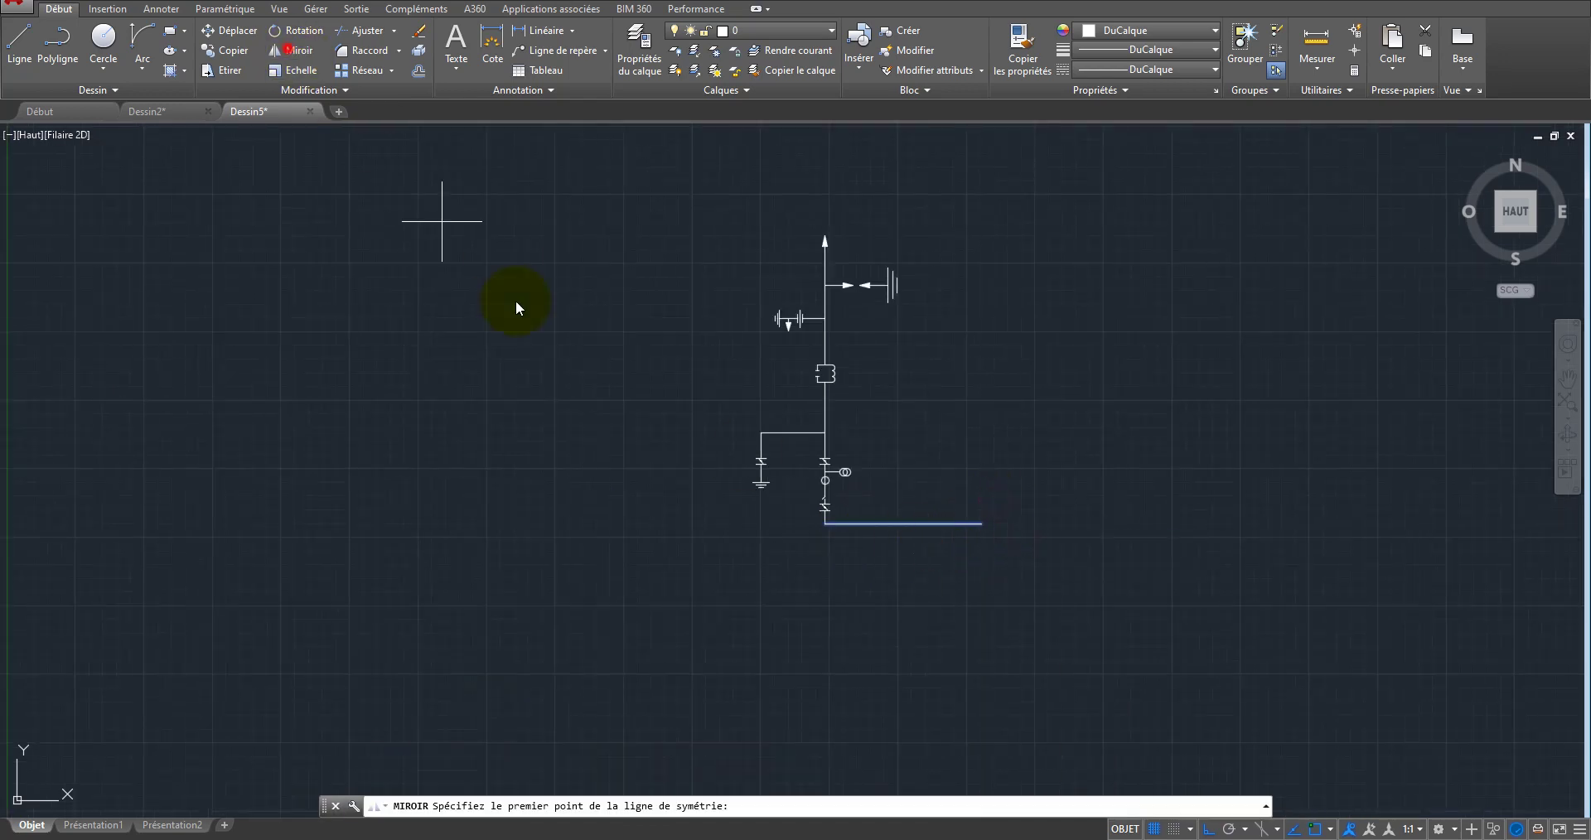
pyautogui.click(825, 523)
pyautogui.click(827, 654)
pyautogui.rightClick(827, 654)
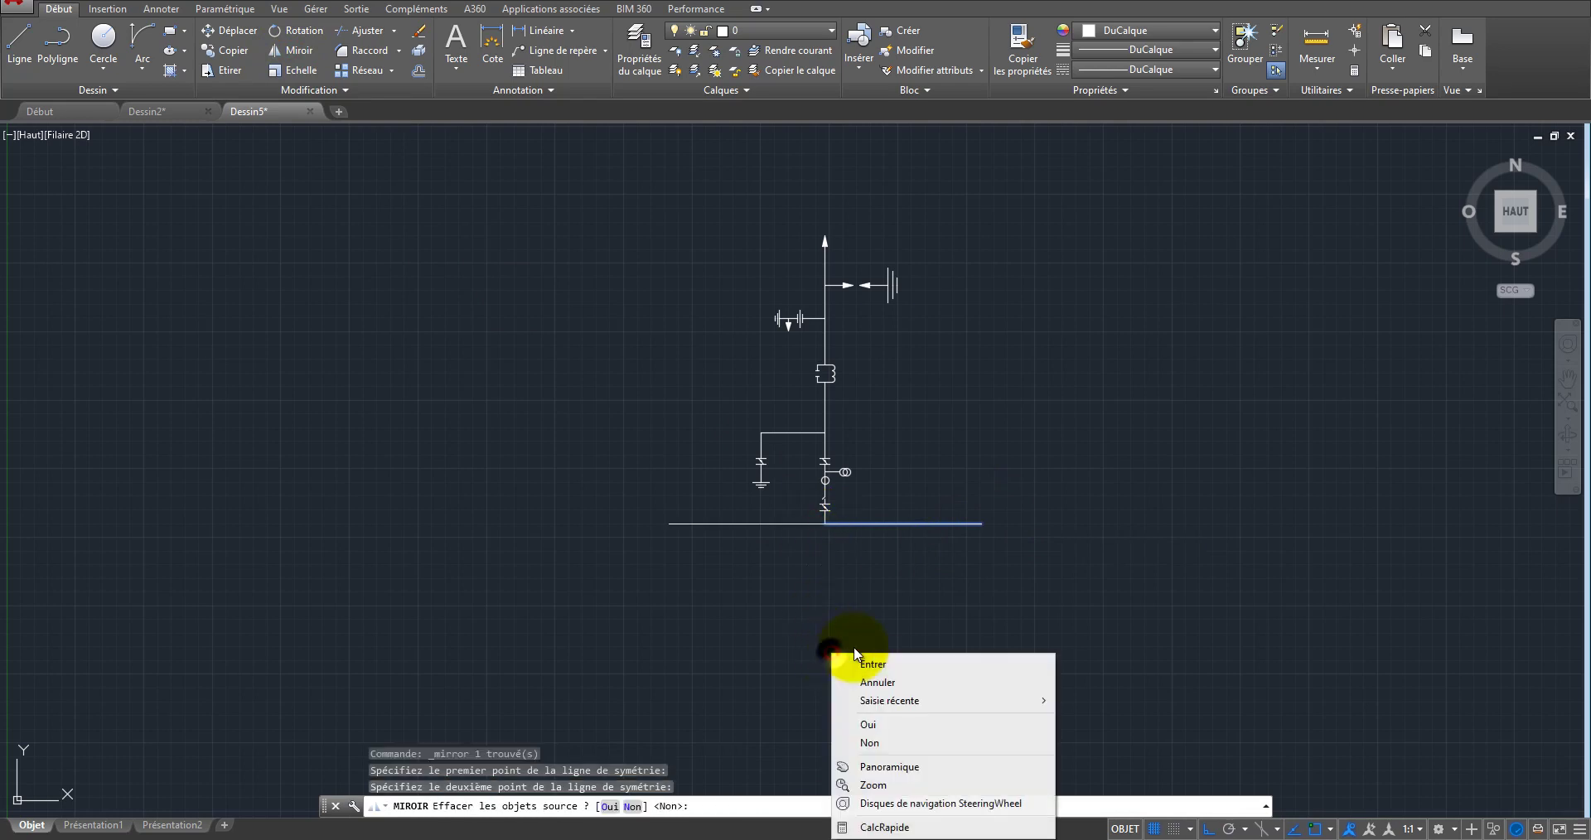
pyautogui.click(895, 671)
pyautogui.scroll(2, 841, 486)
pyautogui.scroll(-2, 728, 455)
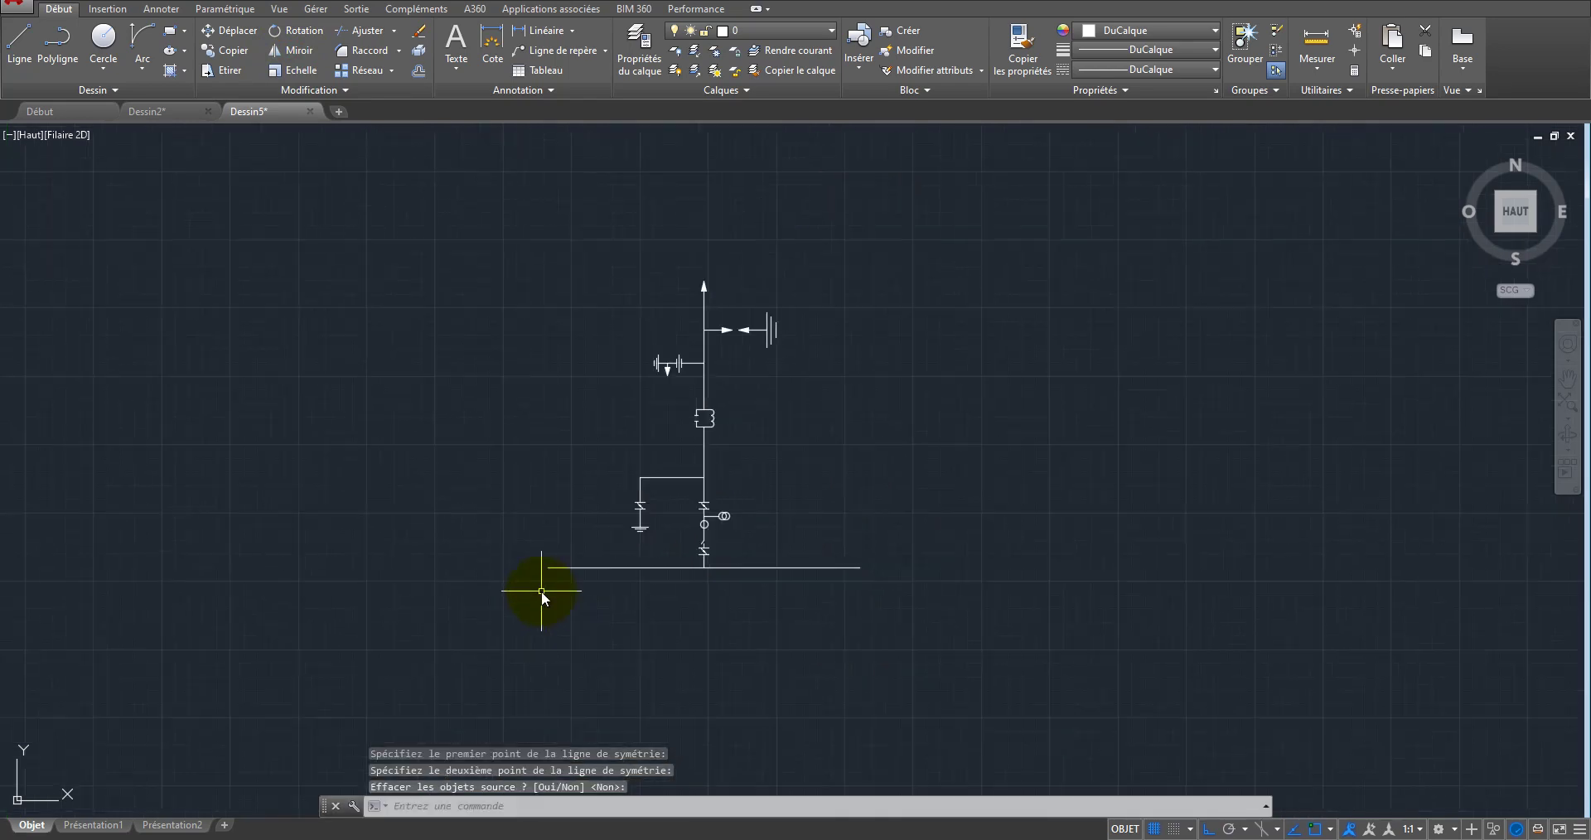
pyautogui.scroll(4, 721, 452)
pyautogui.scroll(-2, 623, 515)
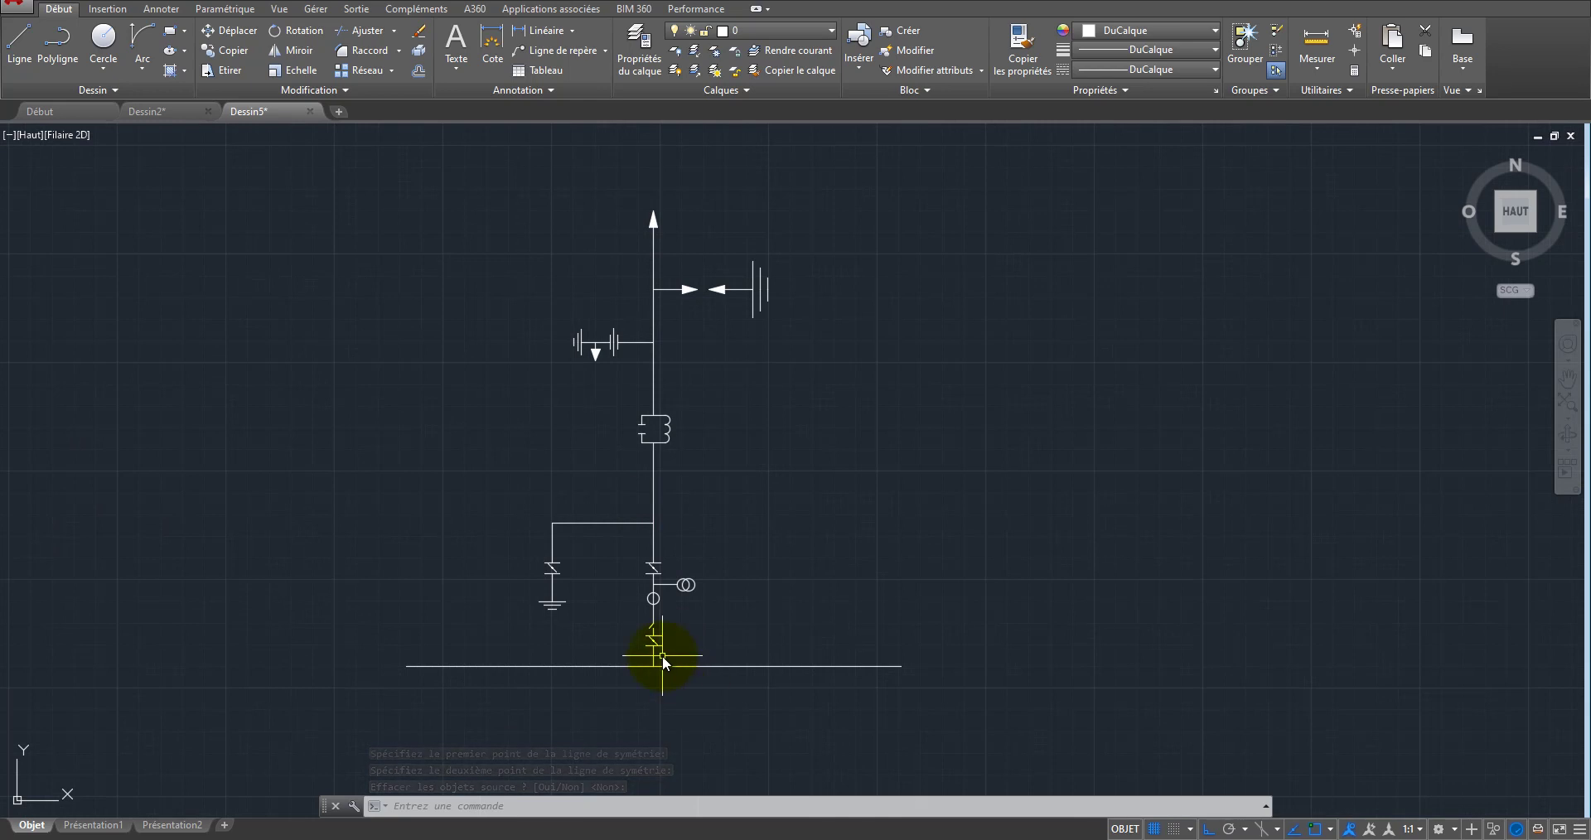
# Step: Draw a small rectangle up and to the left from the open switch diagonal's free lower end
pyautogui.scroll(5, 648, 663)
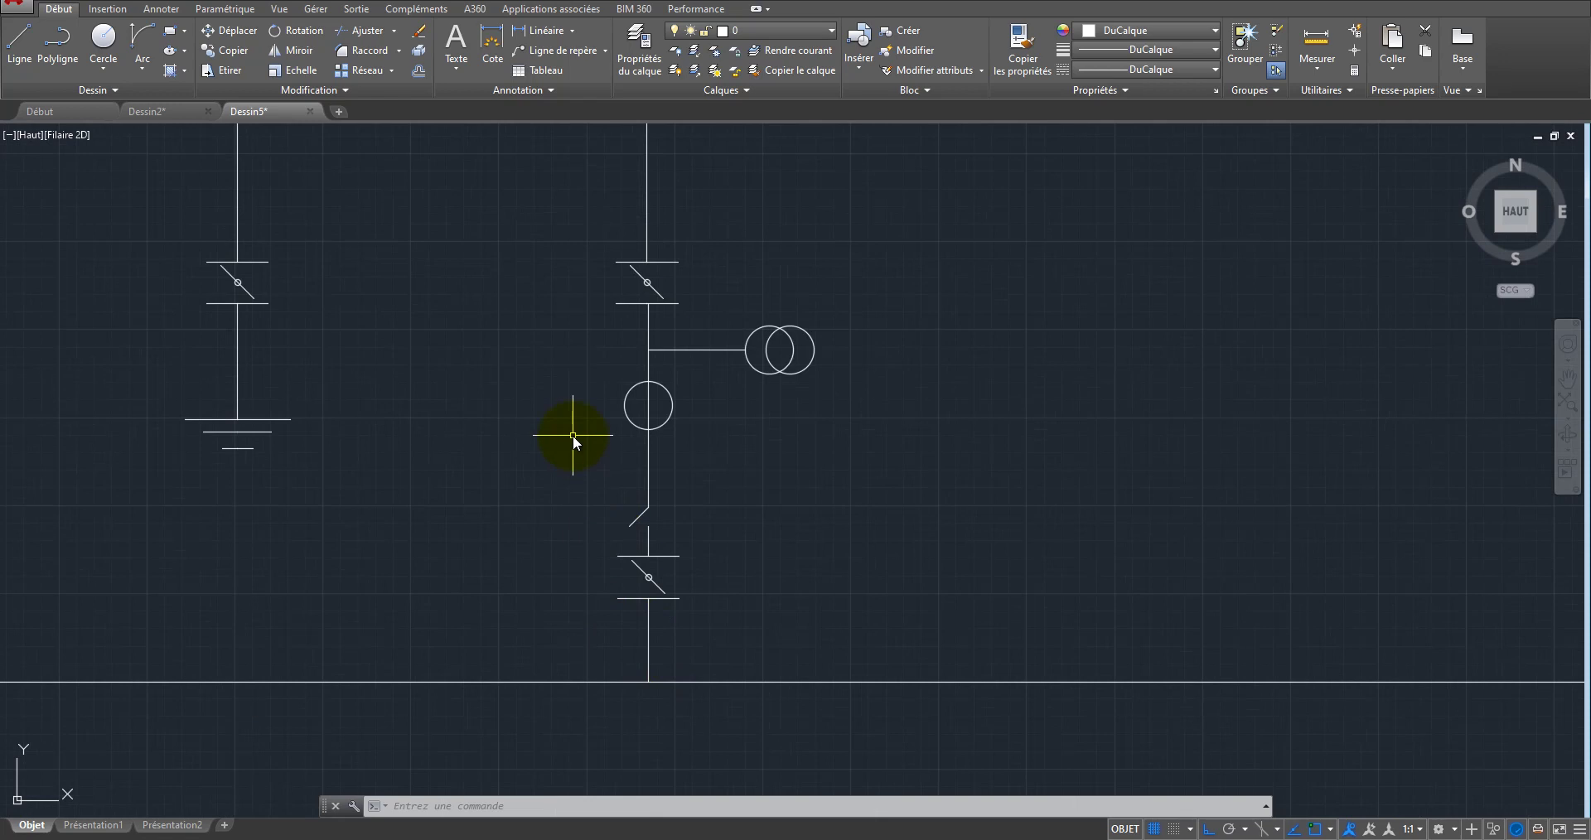
pyautogui.click(172, 29)
pyautogui.scroll(4, 613, 527)
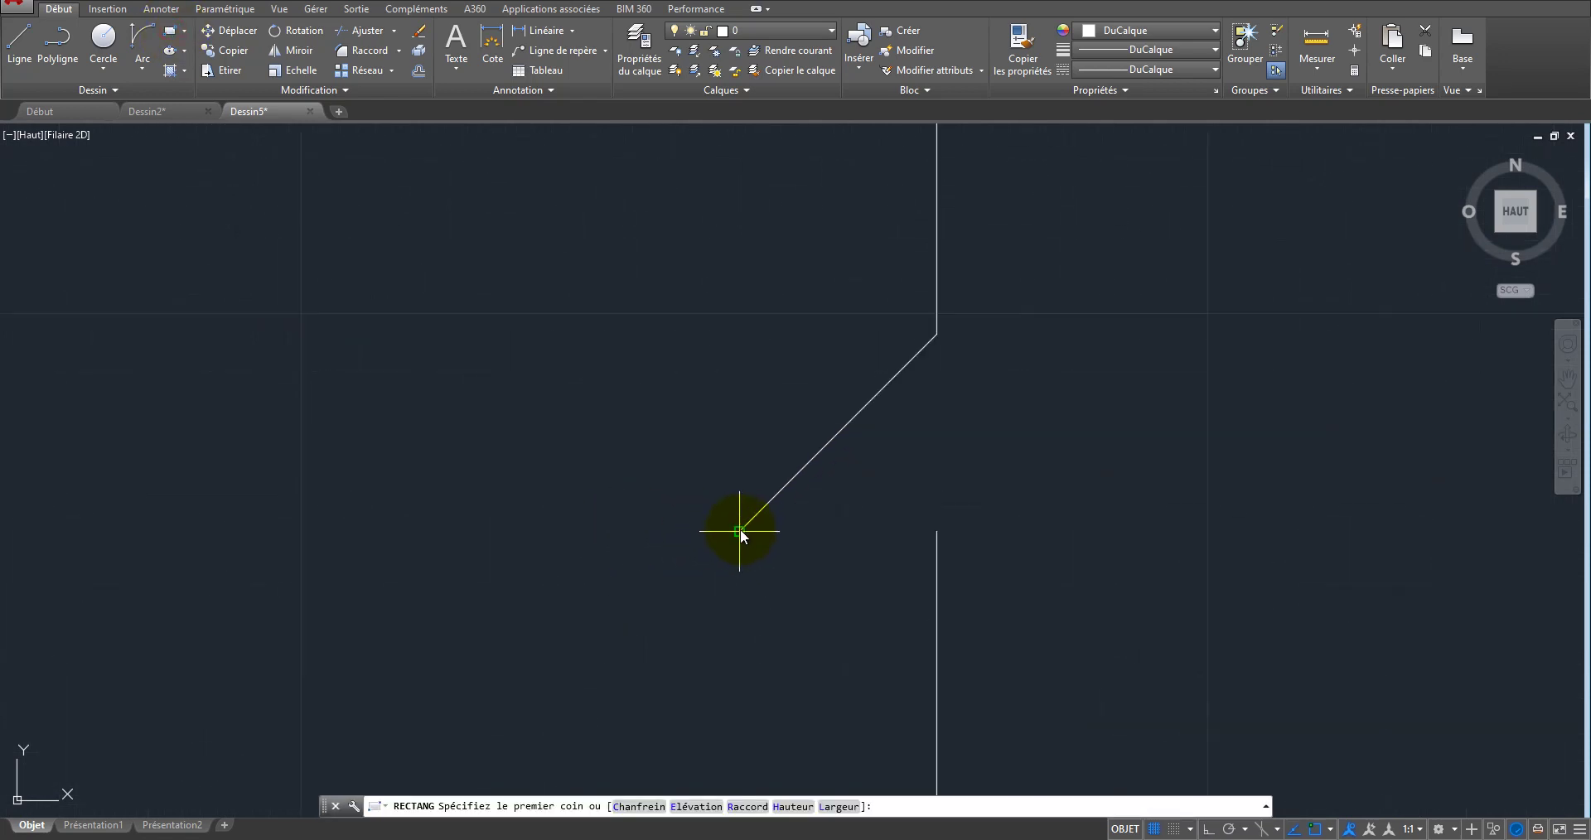
pyautogui.click(739, 531)
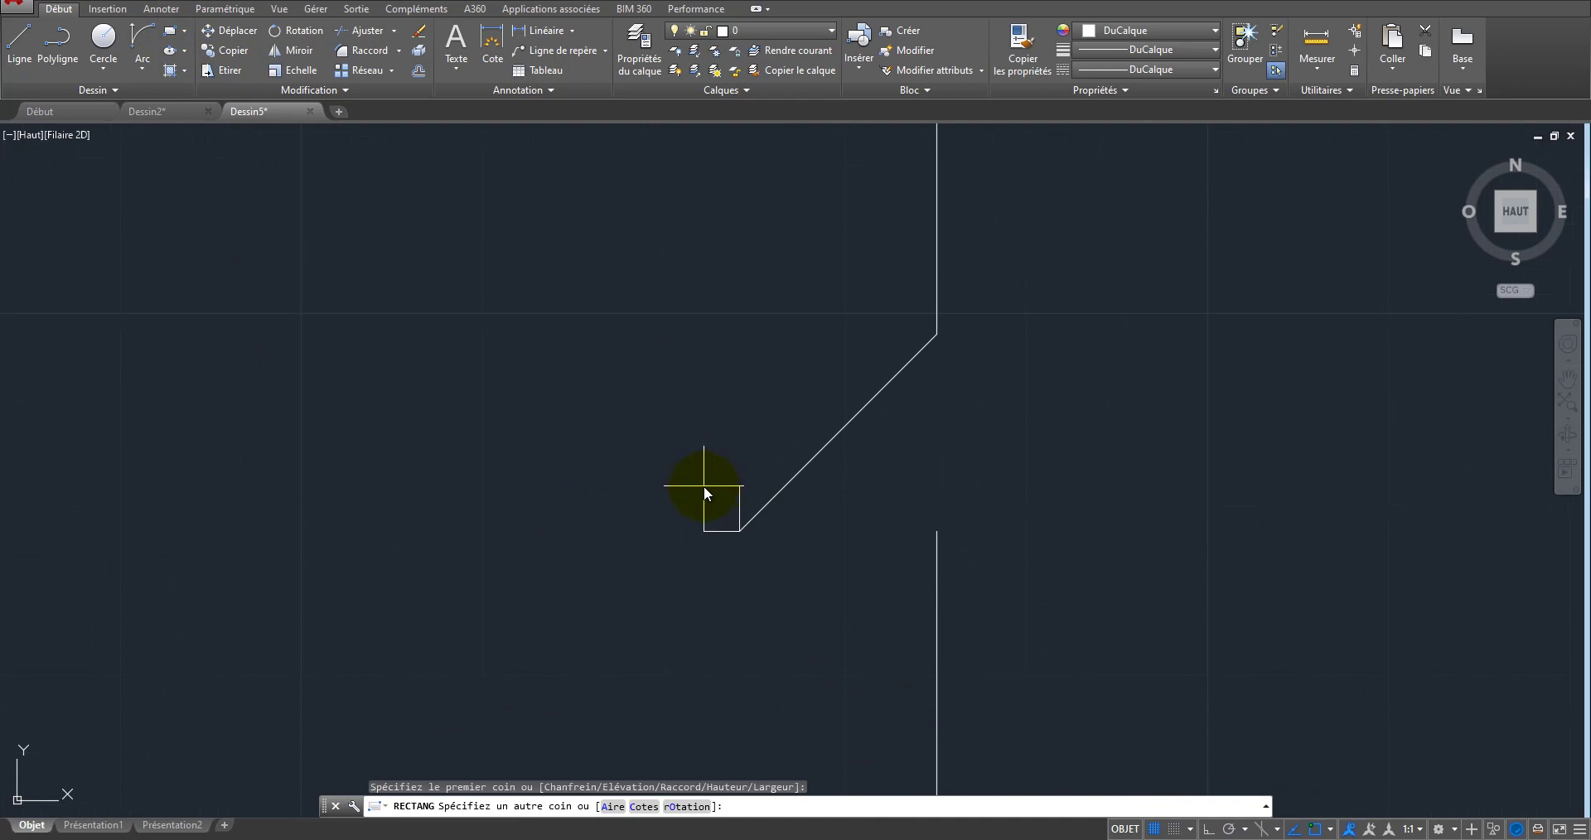
pyautogui.click(706, 486)
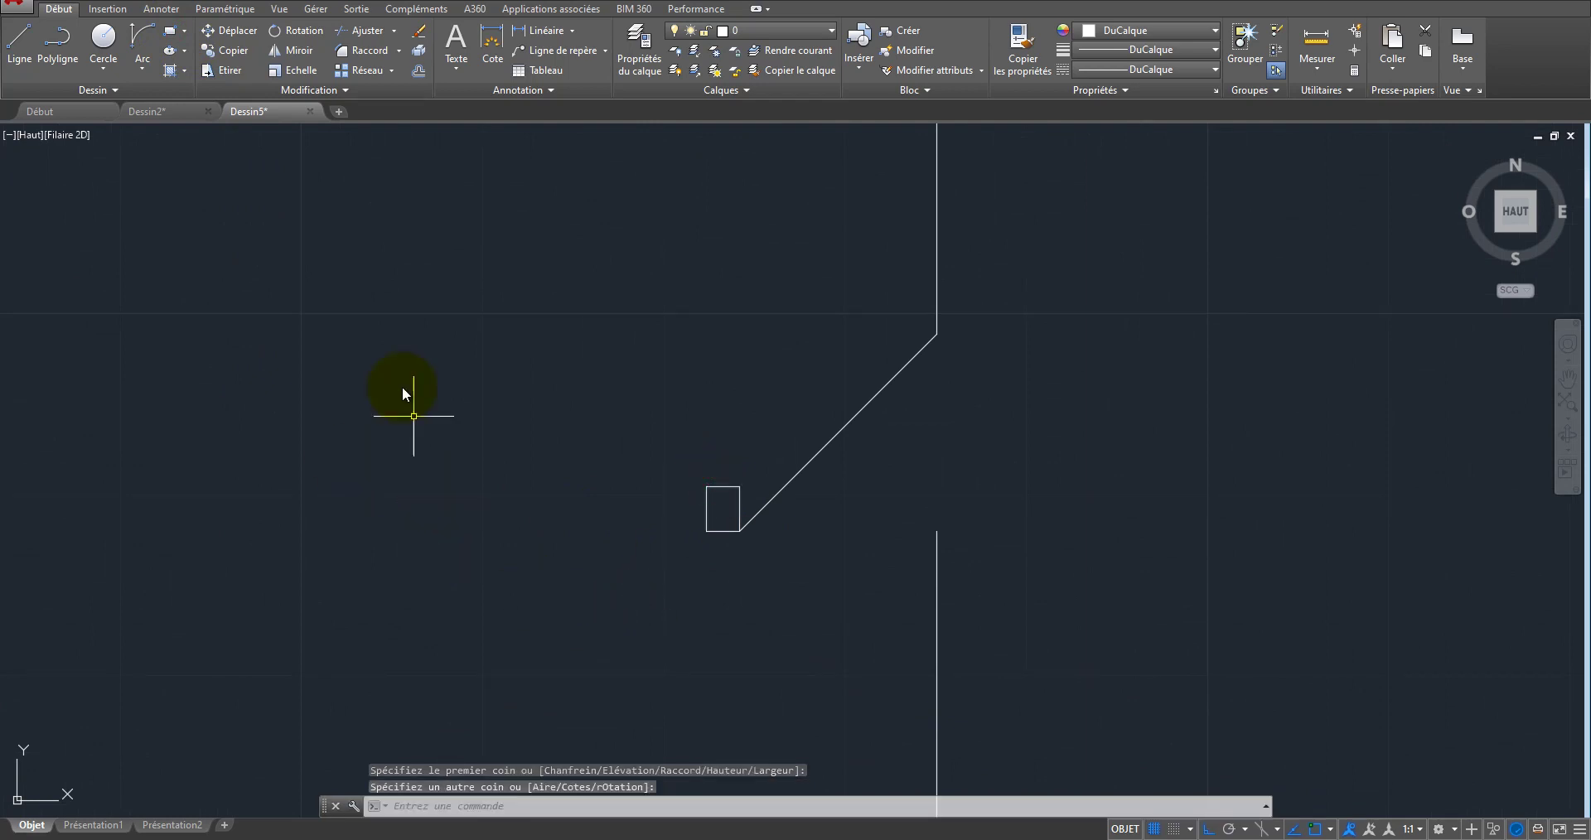
# Step: Rotate the small rectangle by -45° about its corner at the diagonal's lower end
pyautogui.click(745, 452)
pyautogui.click(674, 494)
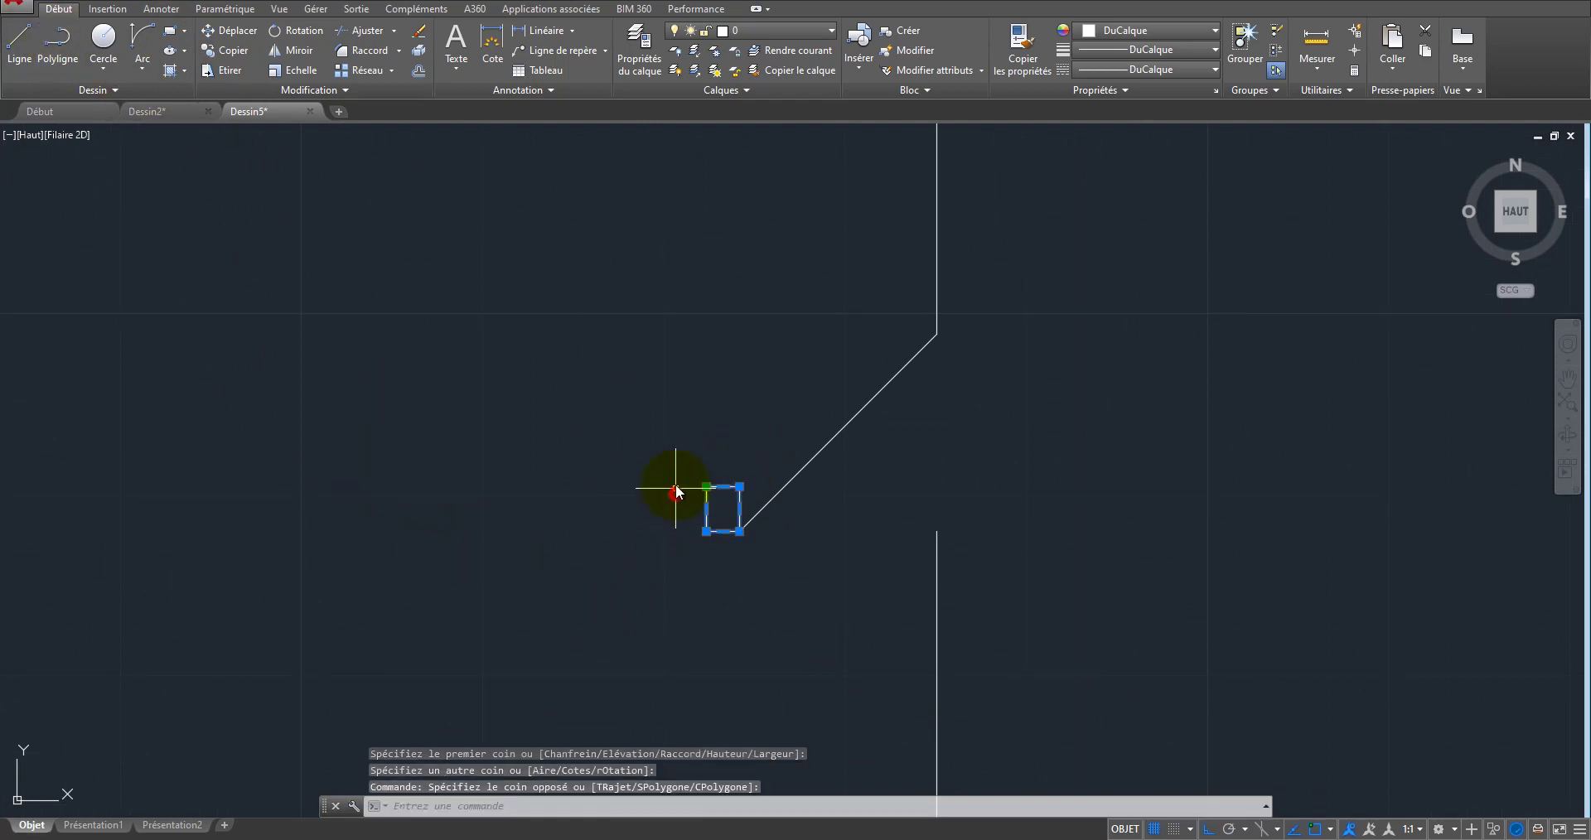
pyautogui.click(276, 32)
pyautogui.click(739, 530)
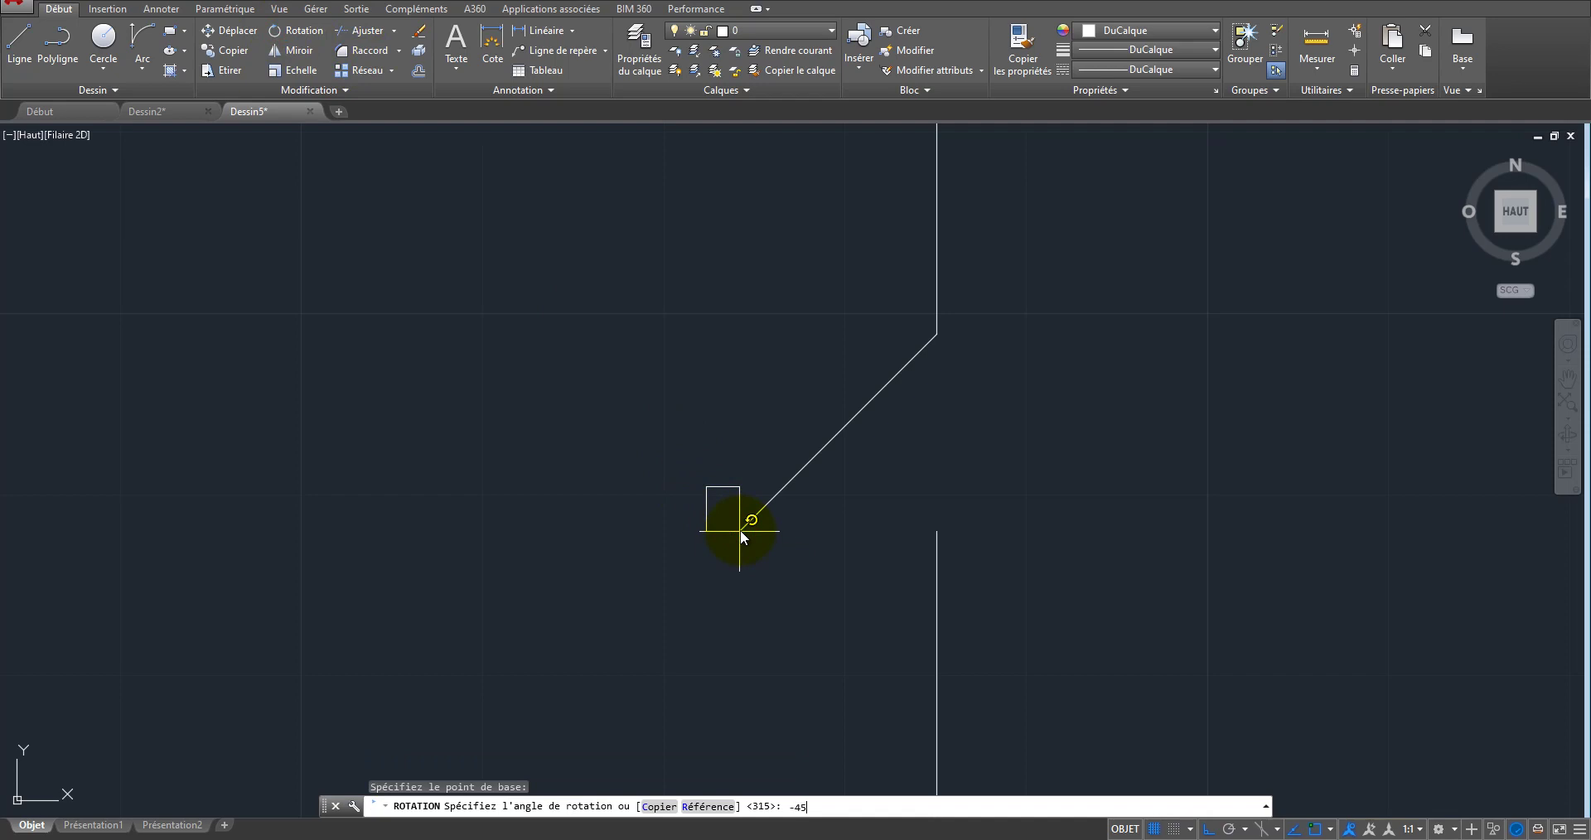
pyautogui.press('Return')
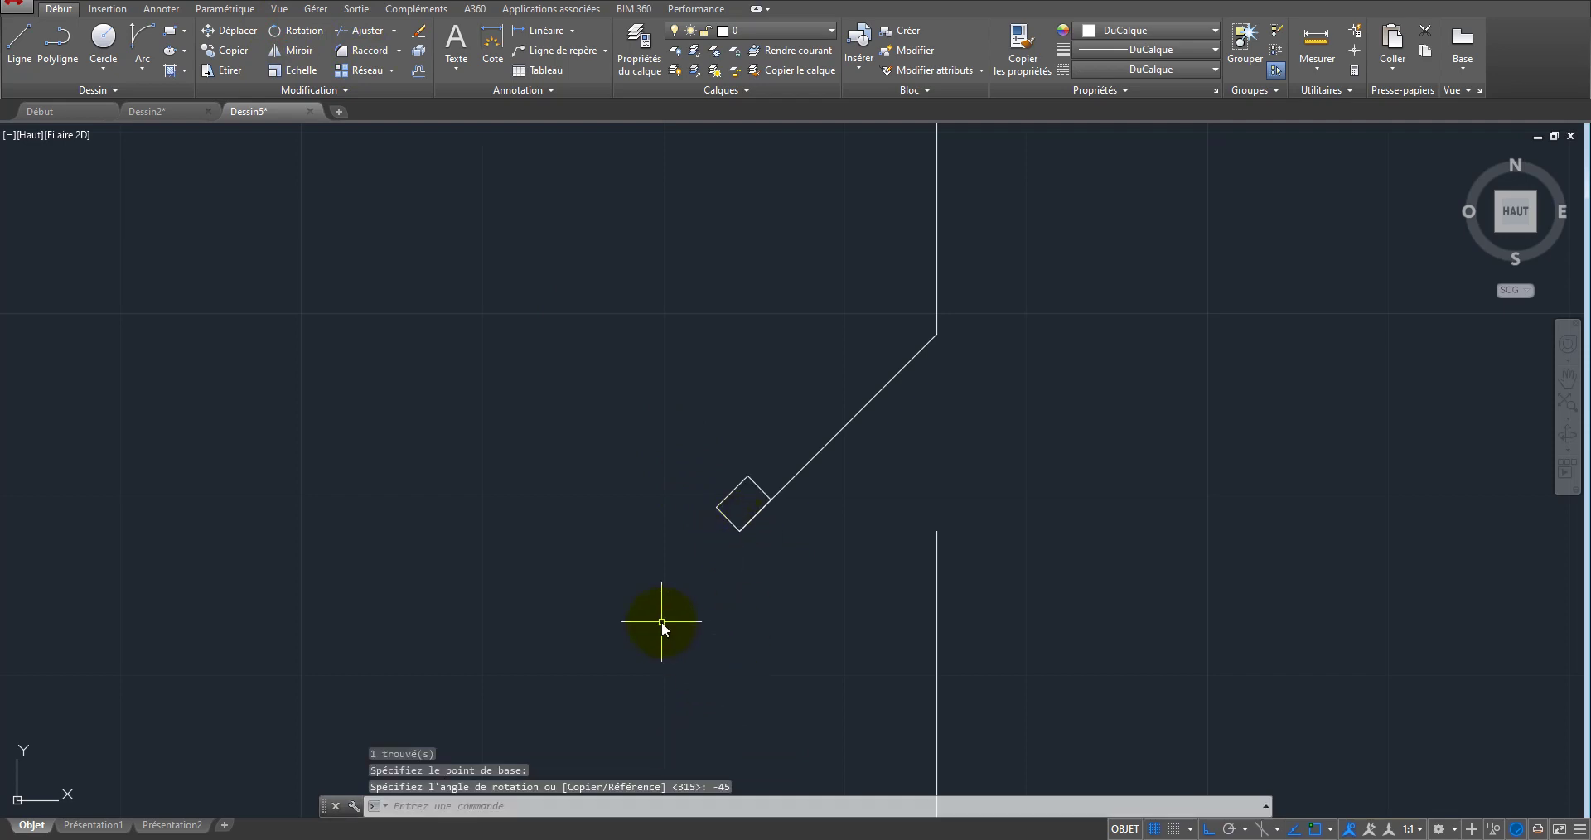
# Step: Fill the rotated rectangle at the switch's tip with a SOLID hatch
pyautogui.scroll(2, 769, 542)
pyautogui.click(745, 428)
pyautogui.click(710, 464)
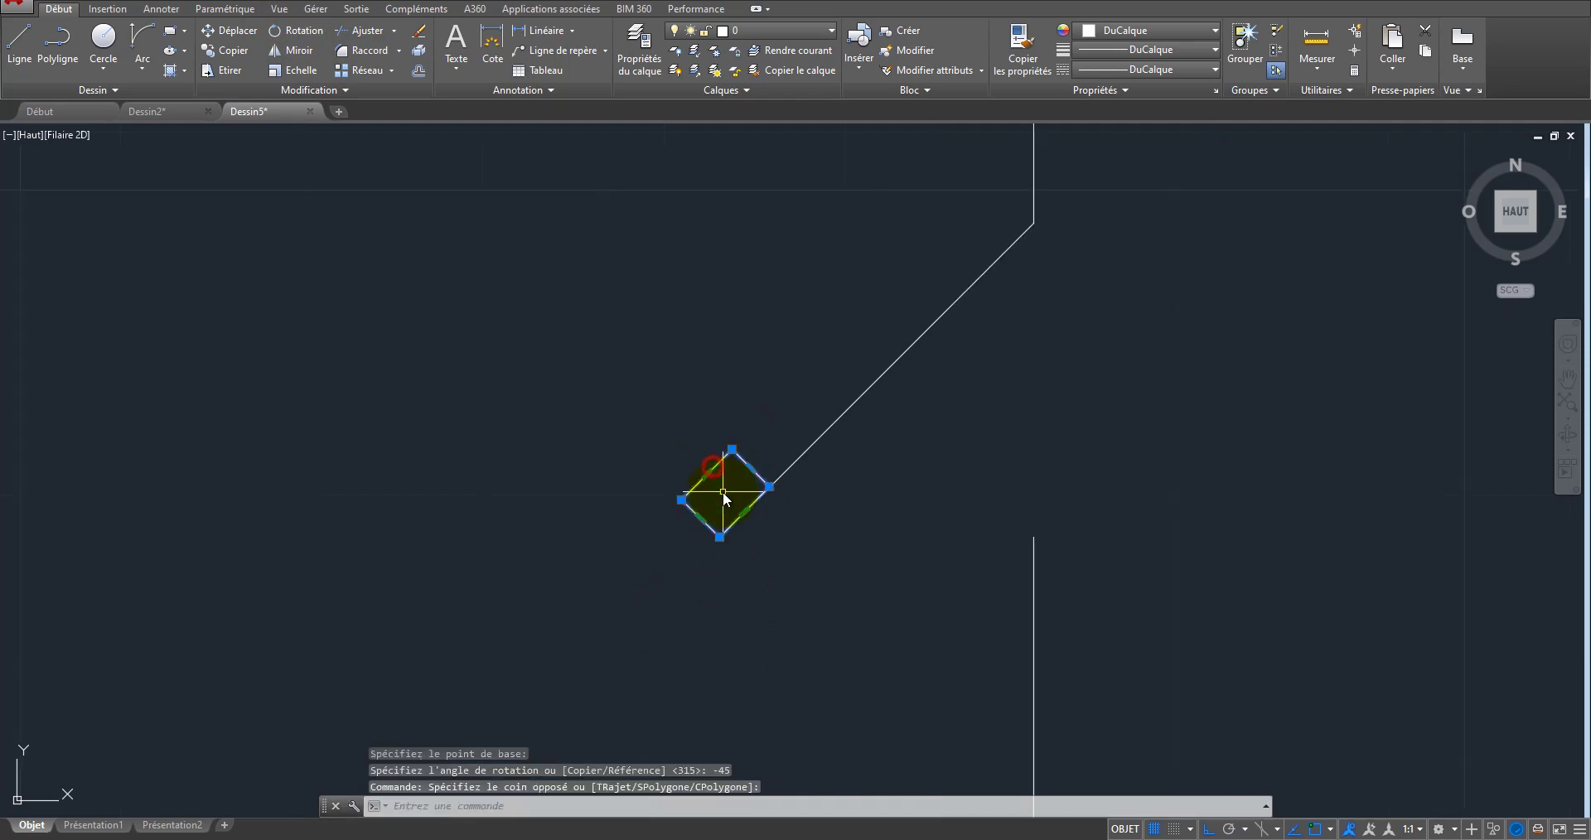
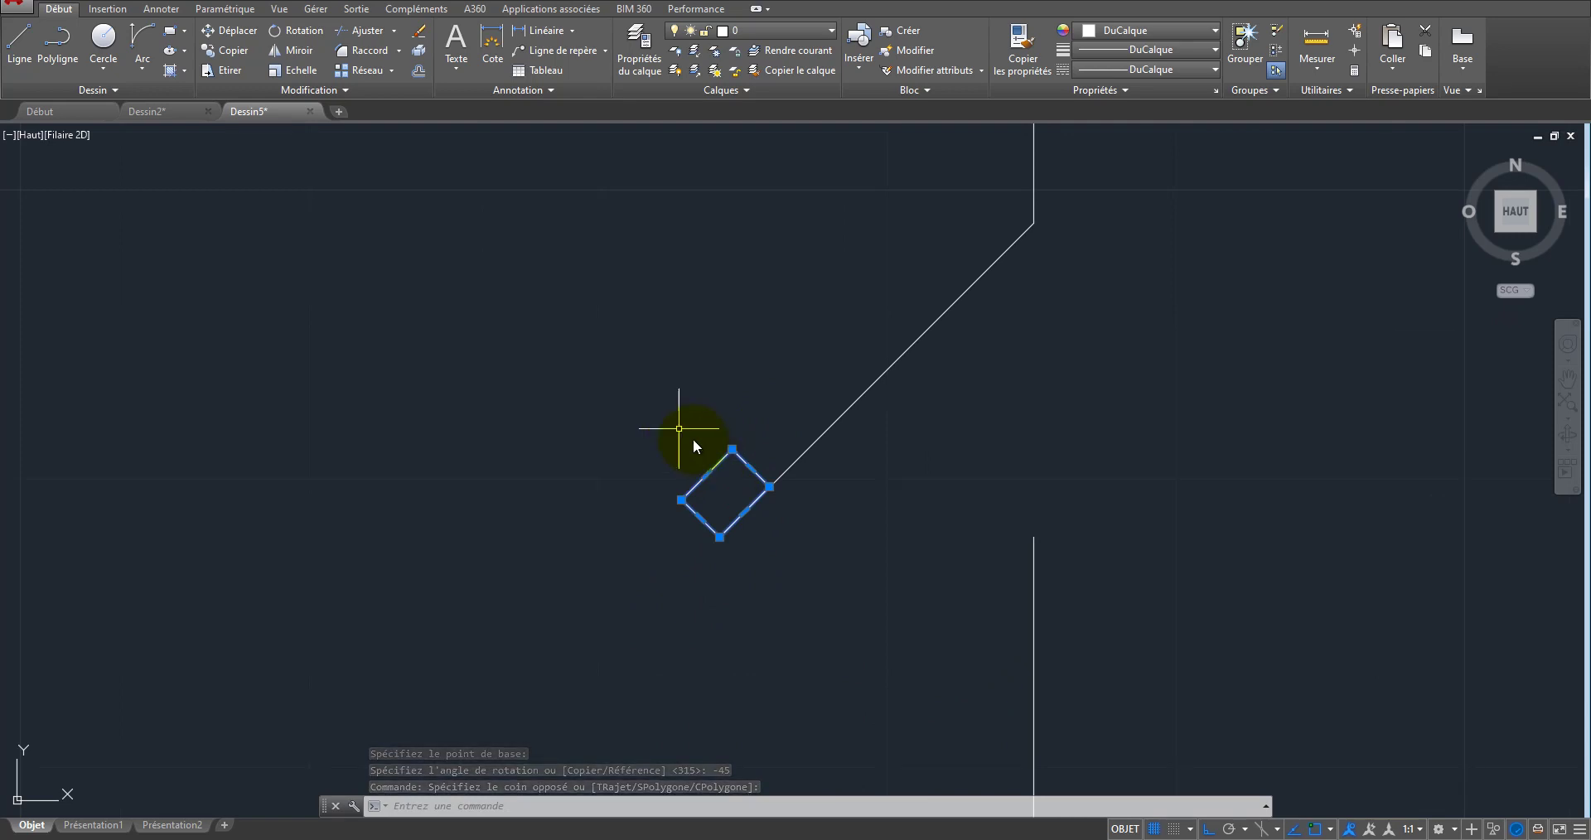
pyautogui.click(169, 71)
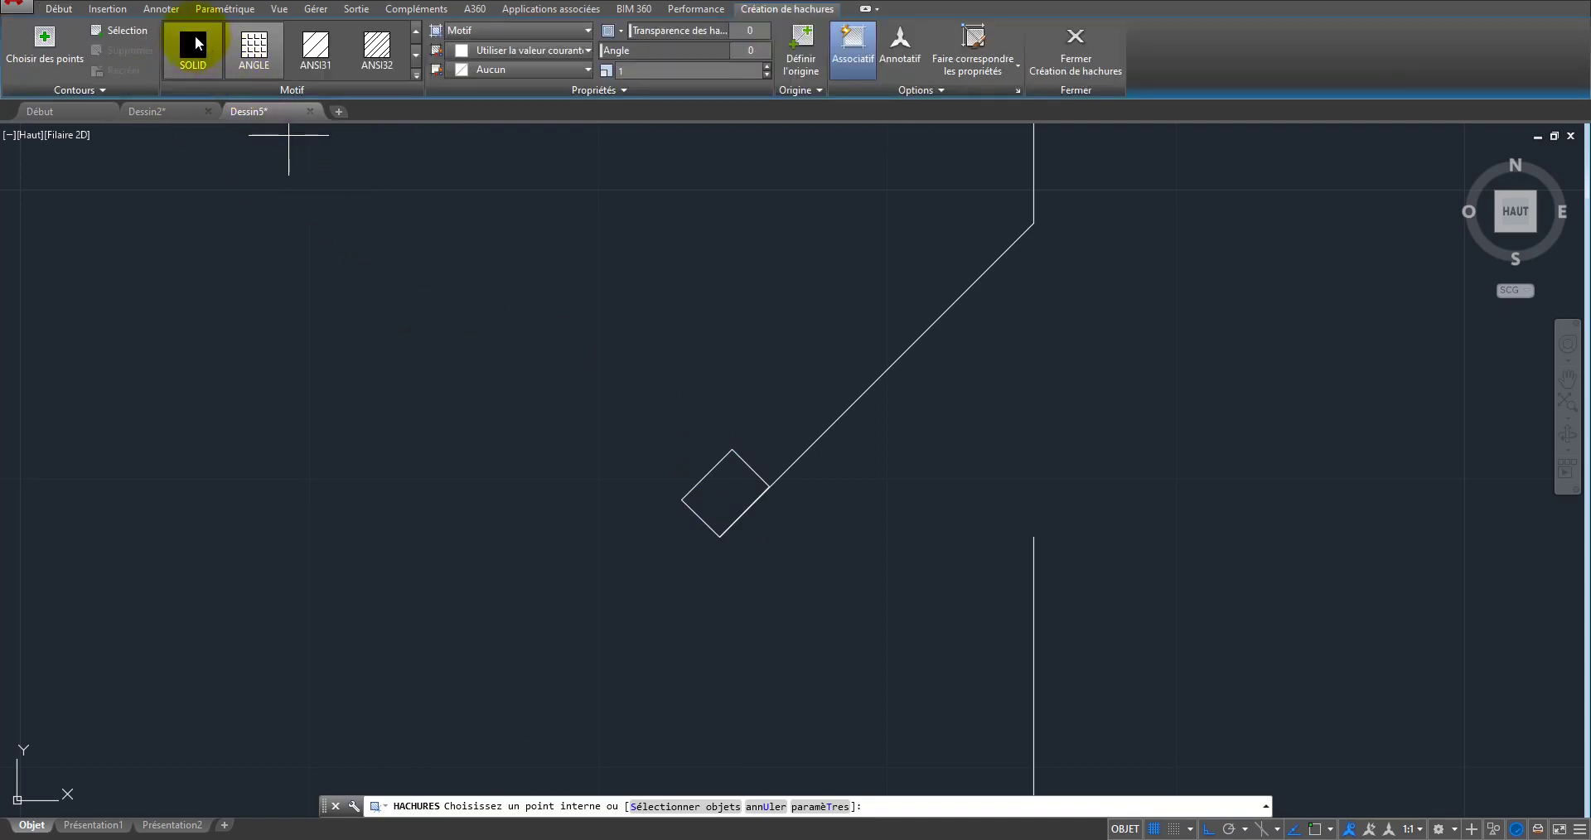
pyautogui.click(194, 45)
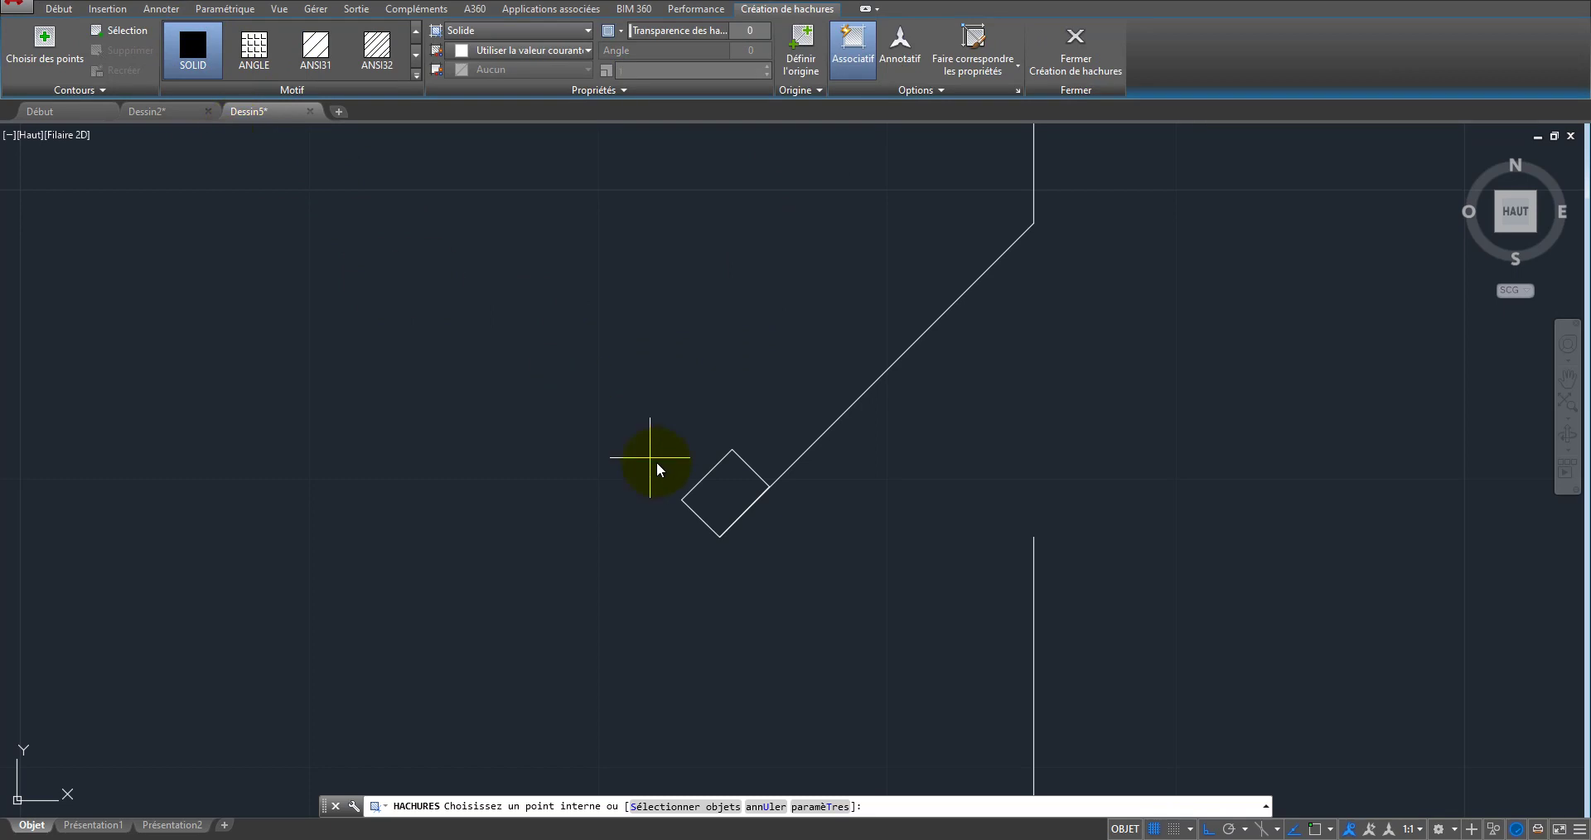
pyautogui.click(750, 480)
pyautogui.rightClick(747, 359)
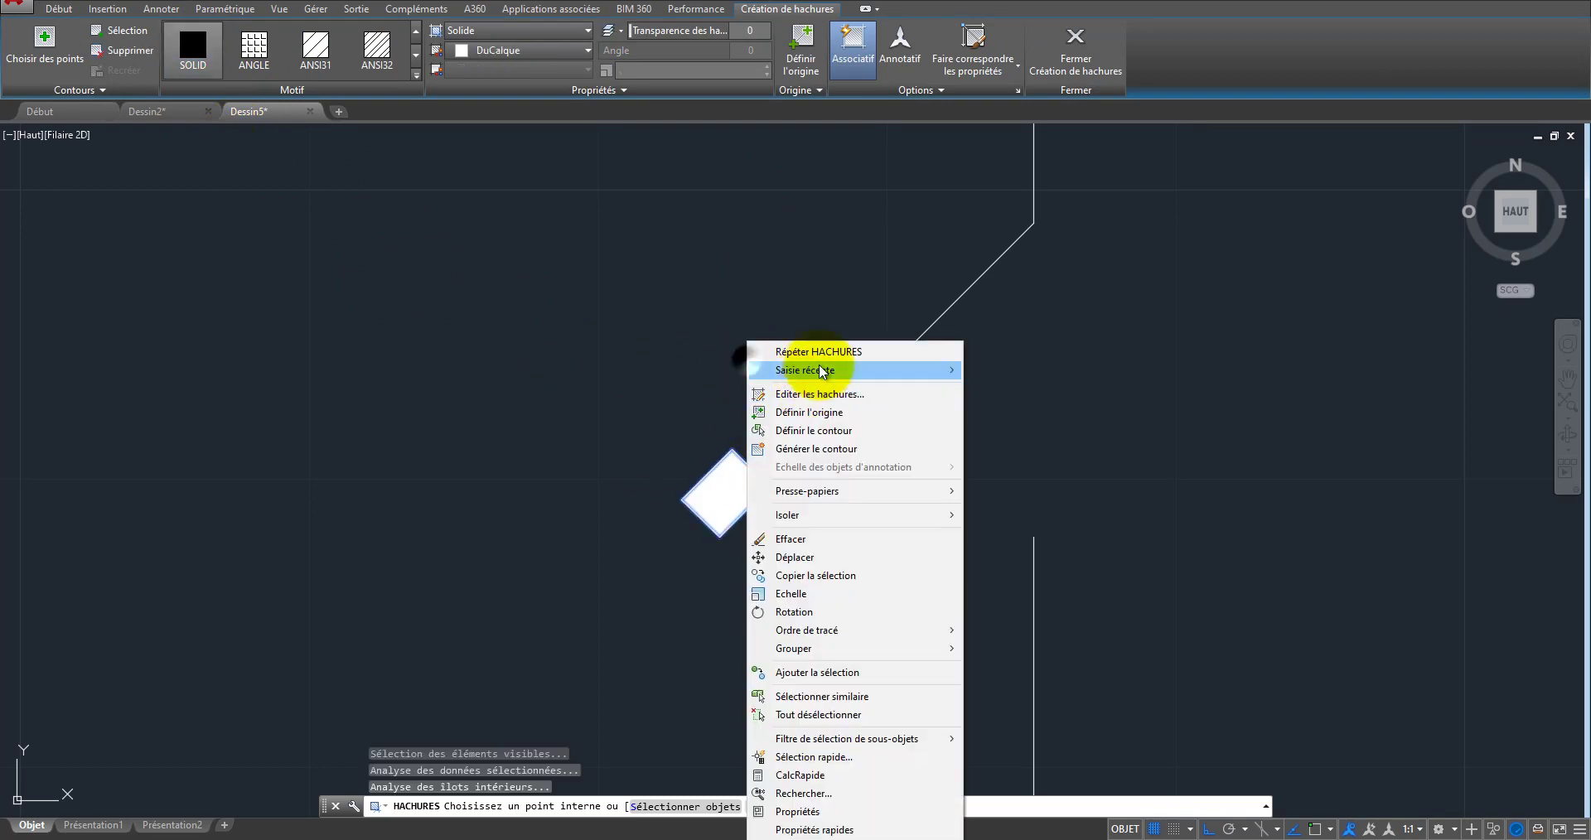
pyautogui.click(820, 349)
pyautogui.scroll(-8, 888, 535)
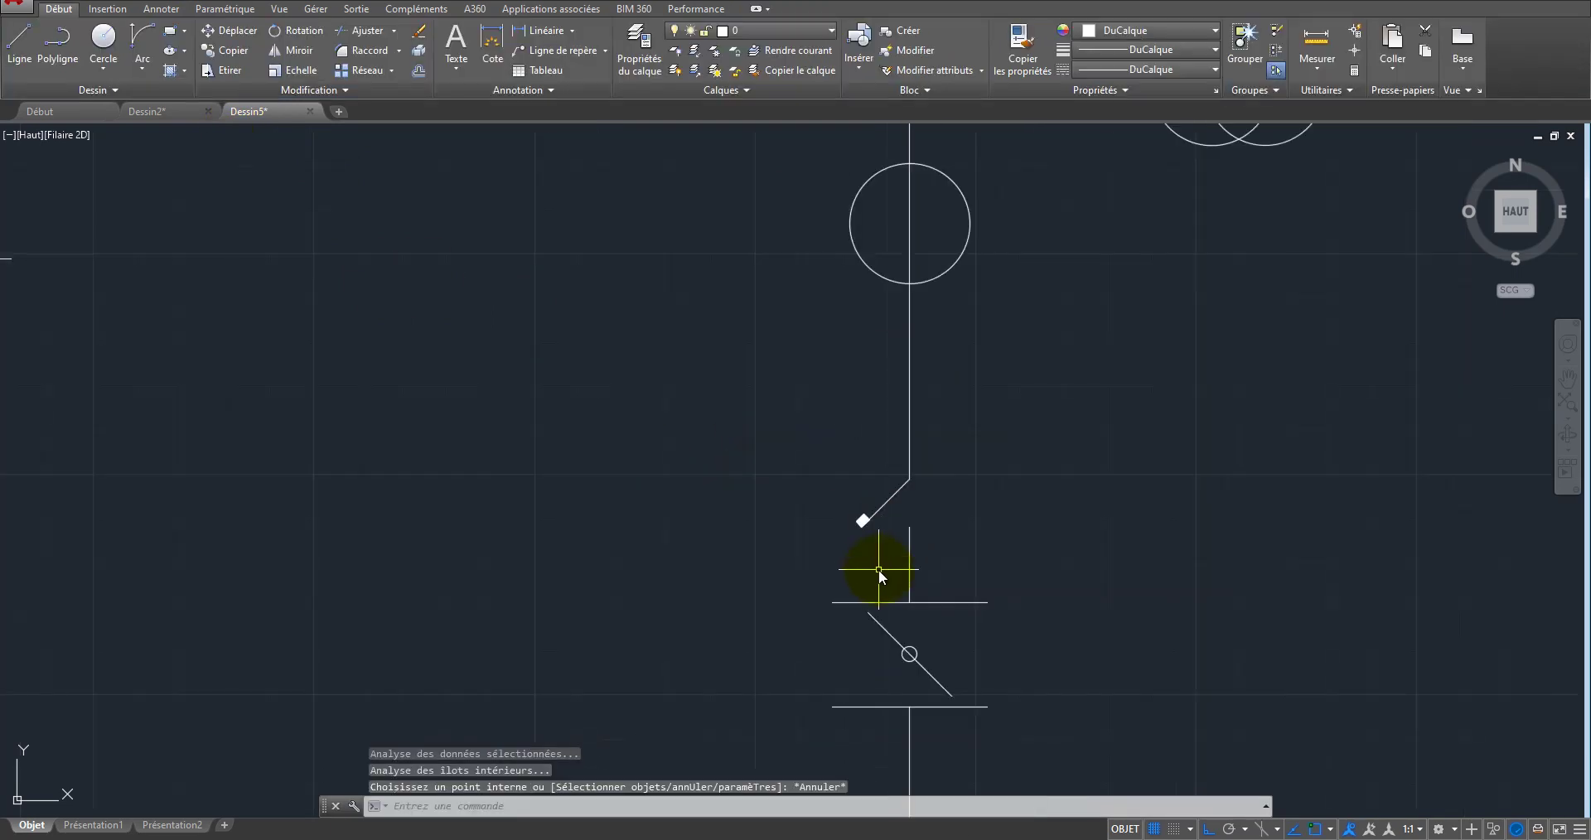
# Step: Draw a short slanted polyline, with ortho off, across the upper-right edge of the circle on the main line
pyautogui.scroll(-4, 918, 427)
pyautogui.scroll(4, 928, 555)
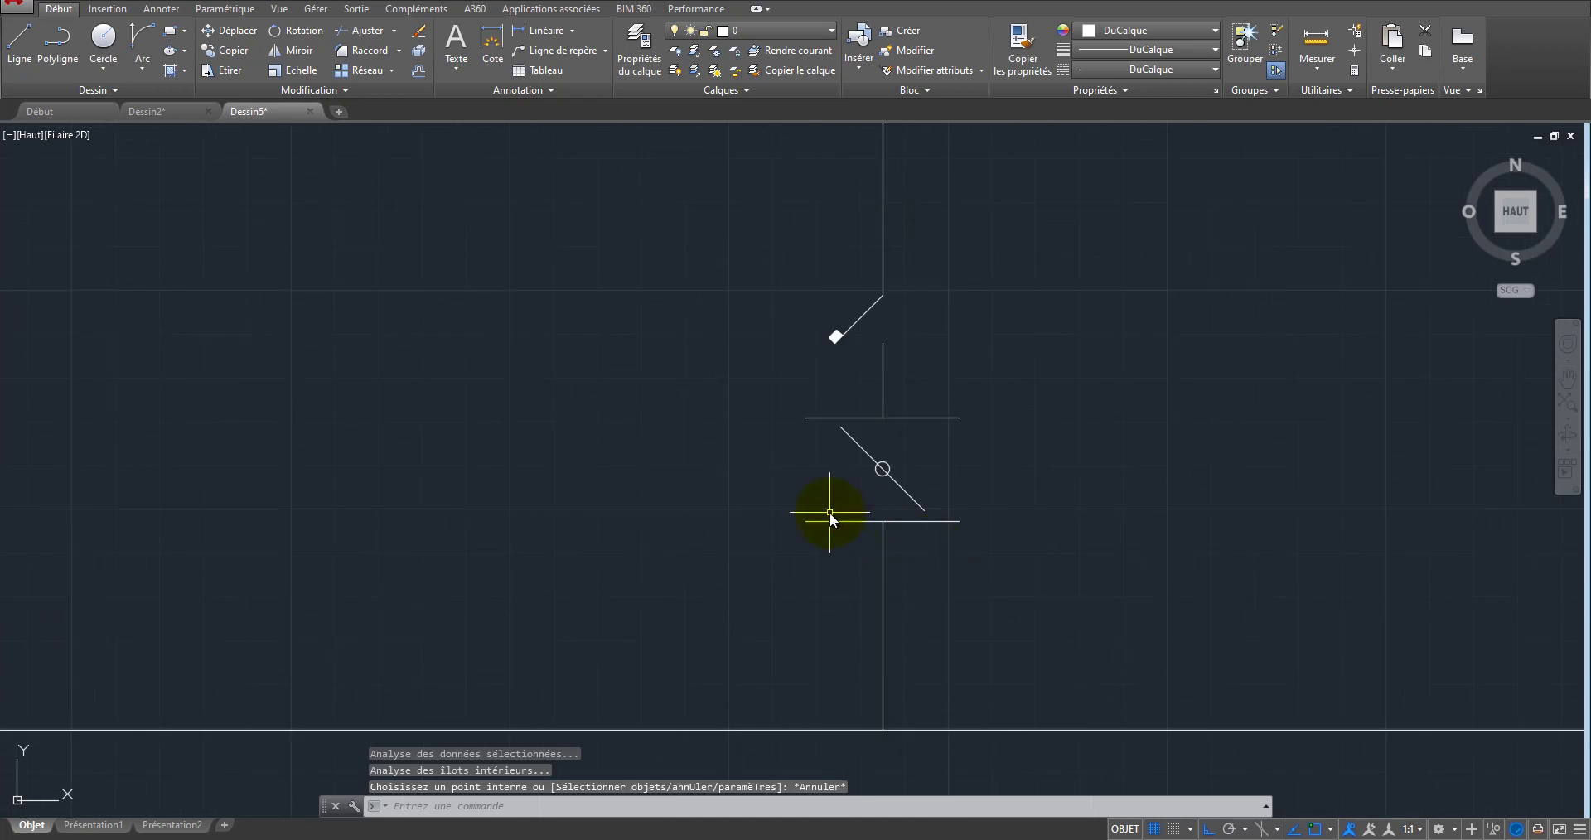
pyautogui.scroll(-4, 887, 468)
pyautogui.scroll(5, 878, 353)
pyautogui.click(64, 56)
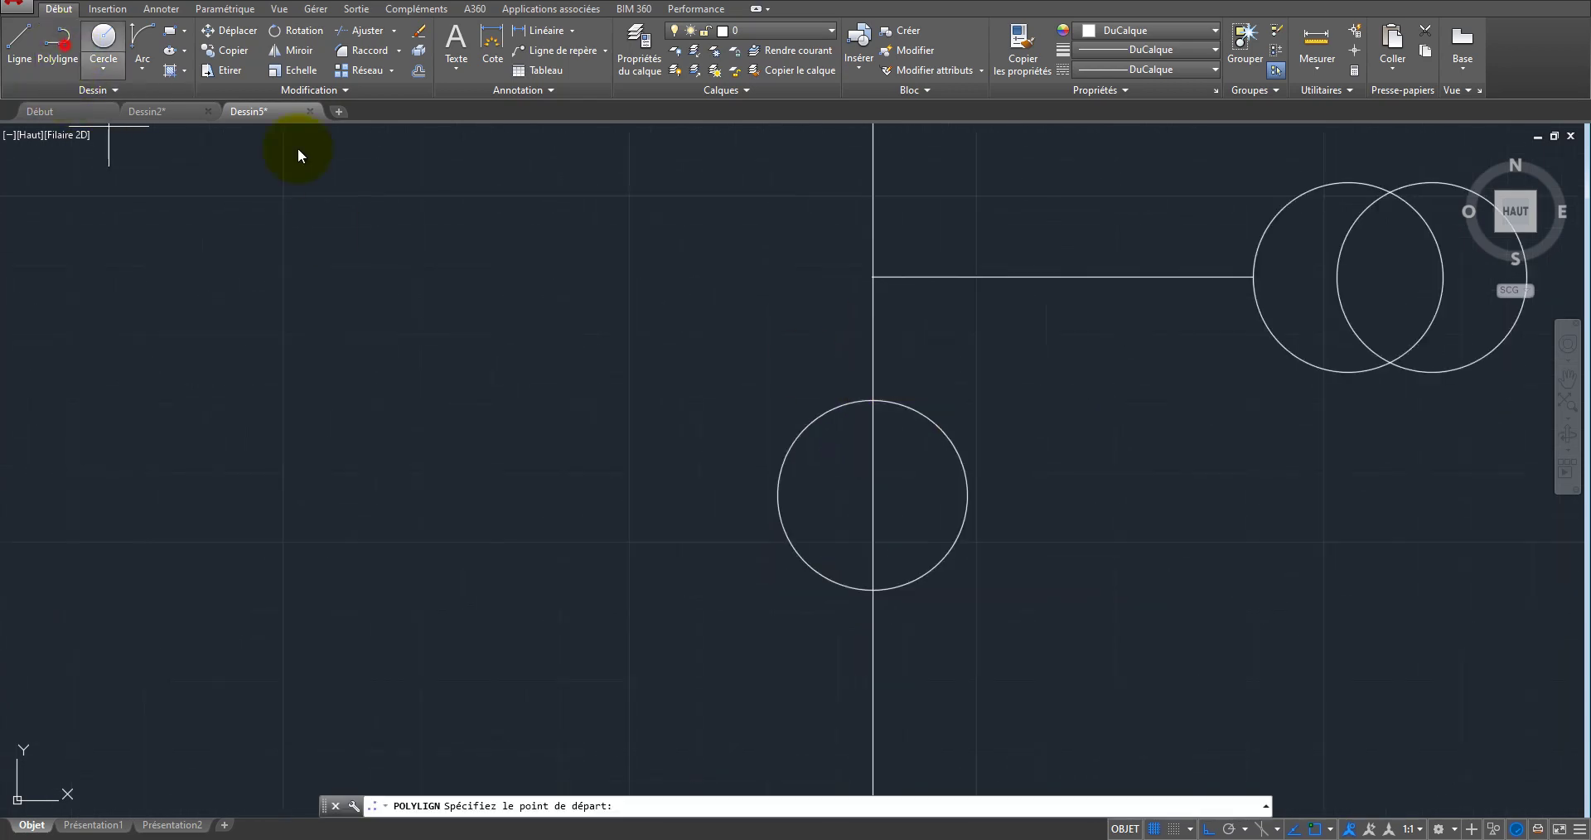
pyautogui.click(909, 437)
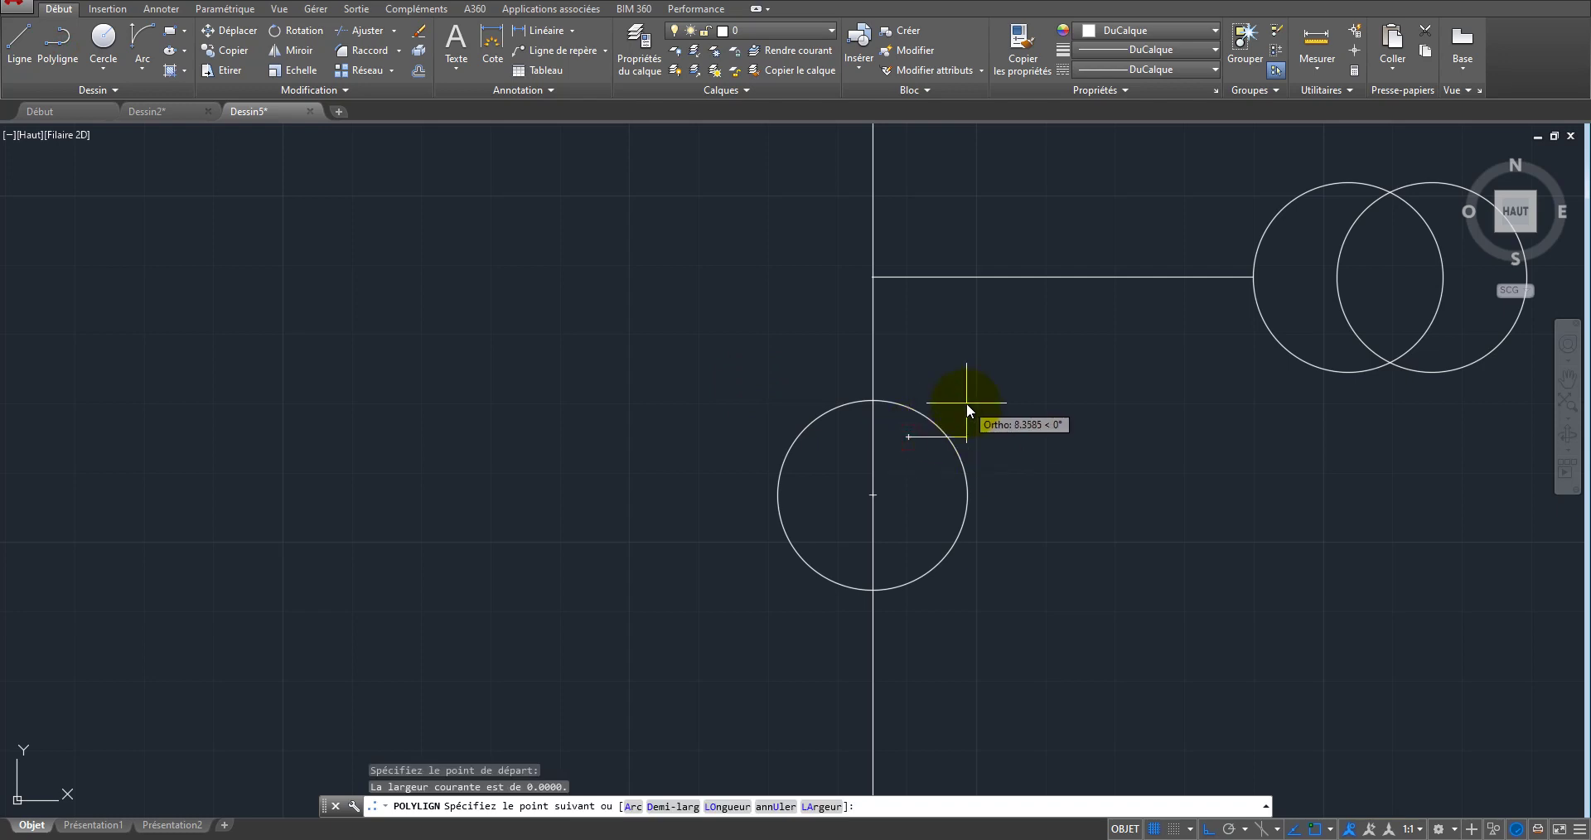
pyautogui.press('F8')
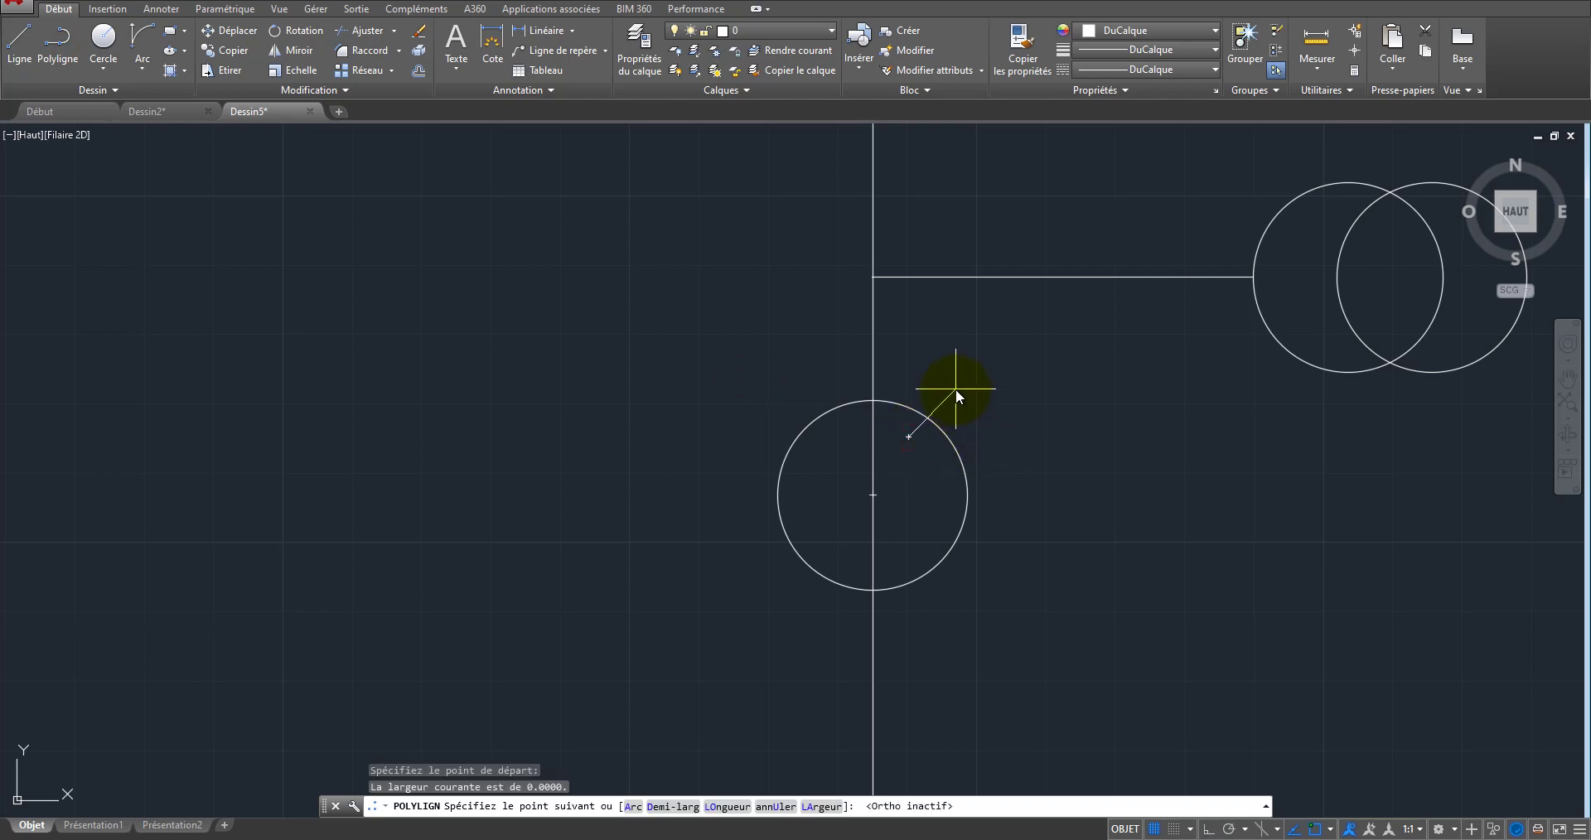
pyautogui.click(956, 389)
pyautogui.rightClick(1006, 377)
pyautogui.click(1025, 398)
# Step: Copy the short slanted line twice toward the lower right, making three parallel strokes across the circle's edge
pyautogui.click(995, 368)
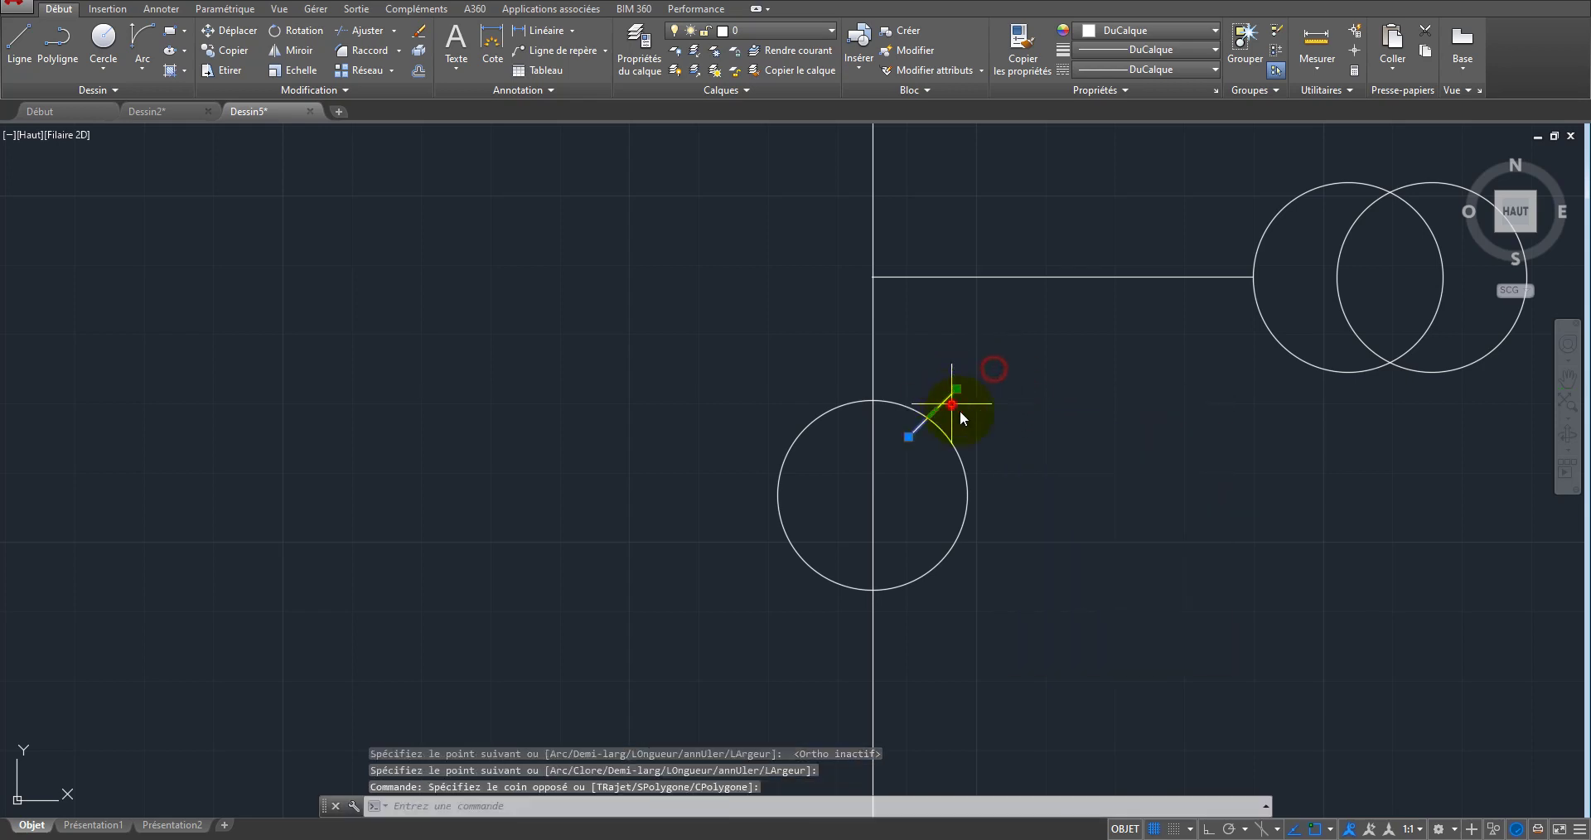
pyautogui.click(234, 50)
pyautogui.click(1031, 383)
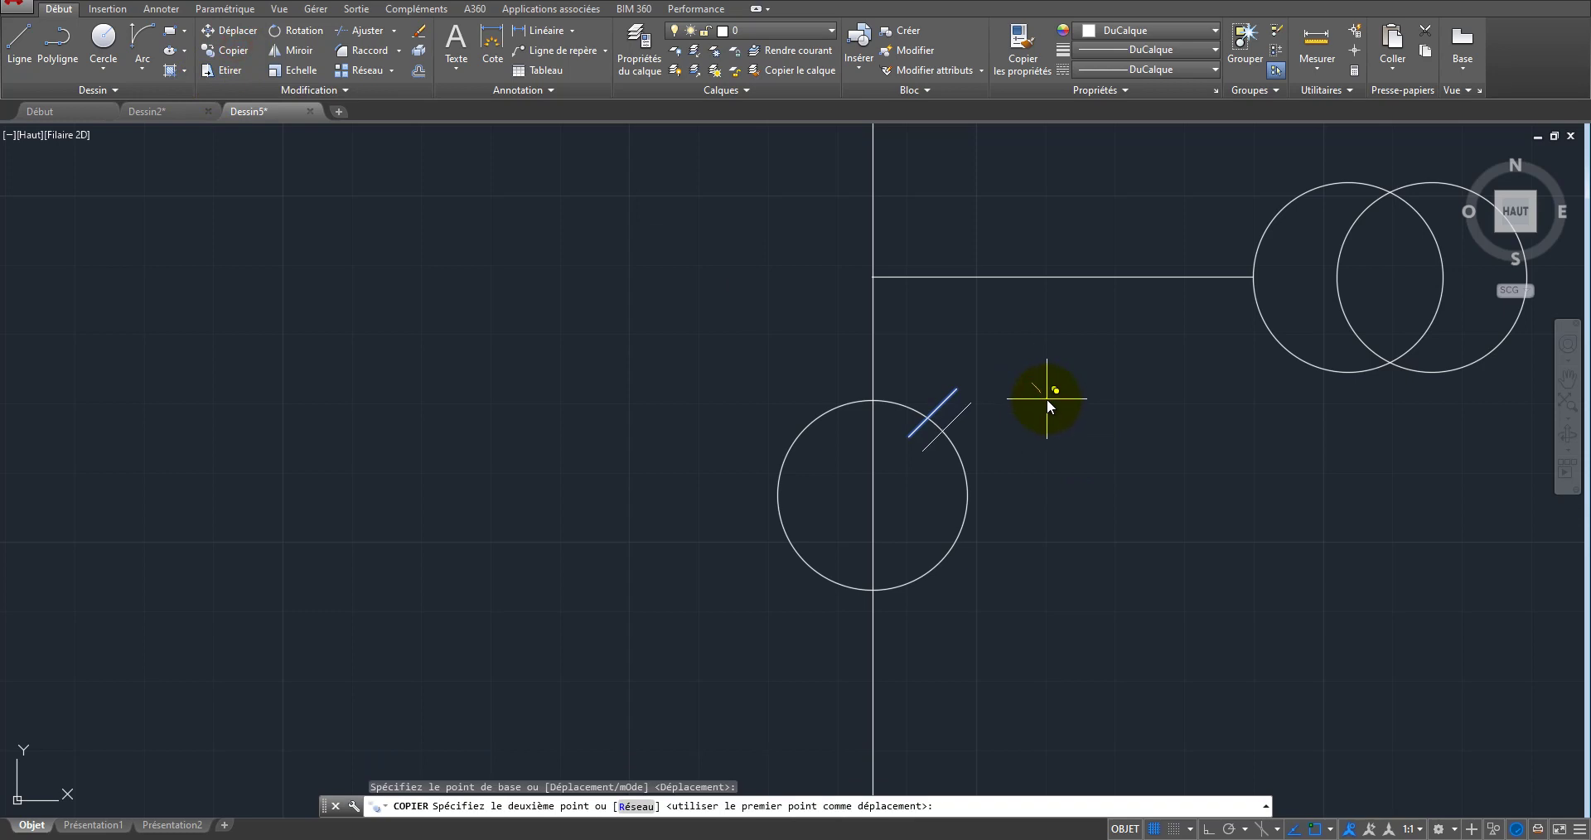
pyautogui.click(1048, 400)
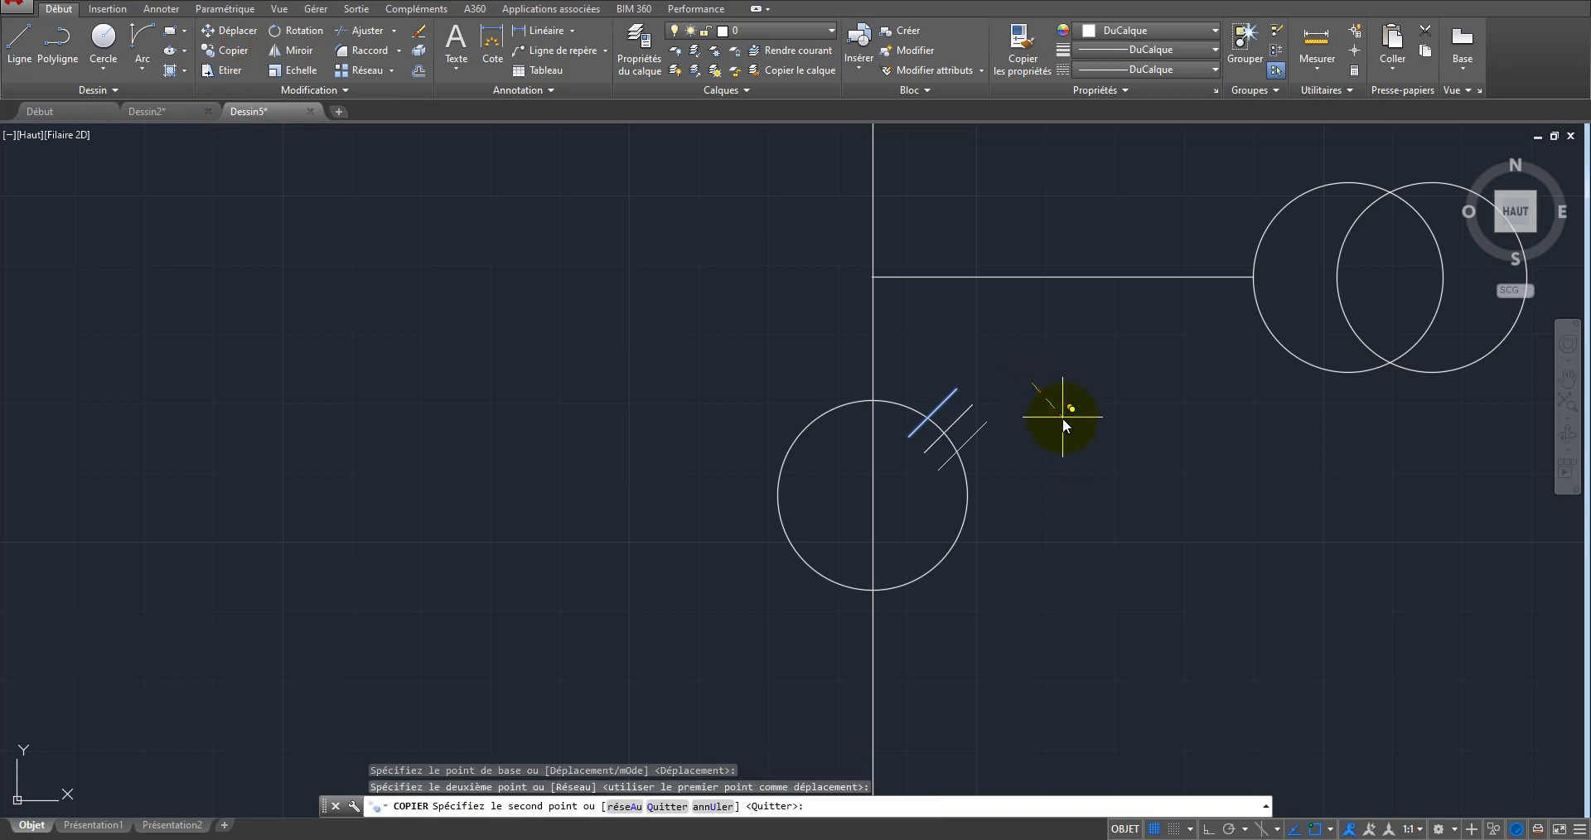
pyautogui.rightClick(1065, 424)
pyautogui.click(1087, 425)
pyautogui.scroll(-5, 649, 451)
pyautogui.scroll(-2, 663, 537)
pyautogui.scroll(-2, 655, 540)
pyautogui.scroll(8, 693, 517)
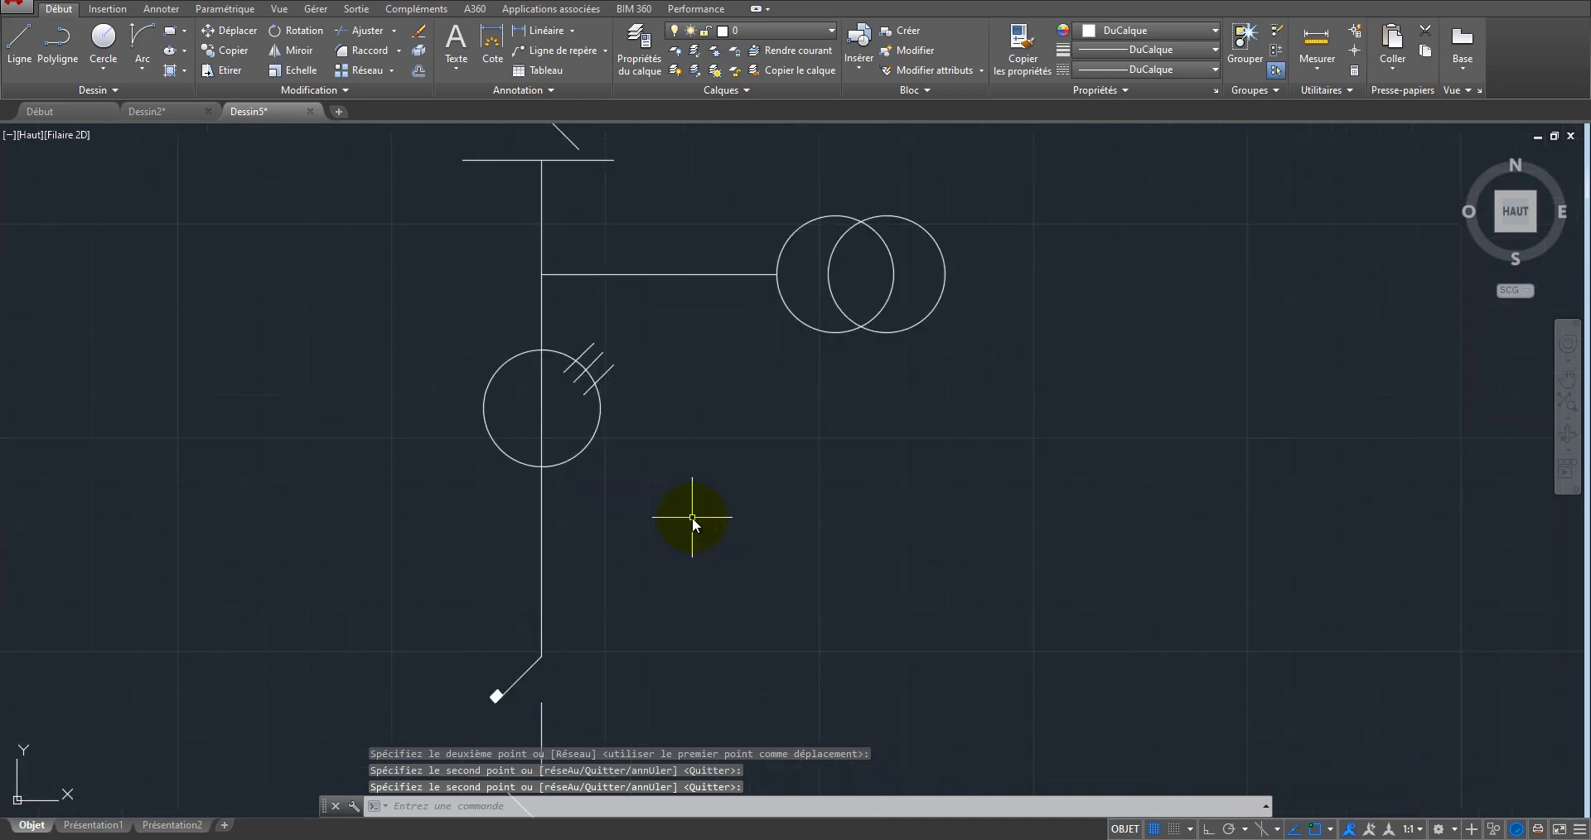
# Step: Delete the lowest of the three slanted strokes on the circle
pyautogui.scroll(5, 585, 347)
pyautogui.click(634, 275)
pyautogui.click(597, 341)
pyautogui.press('Delete')
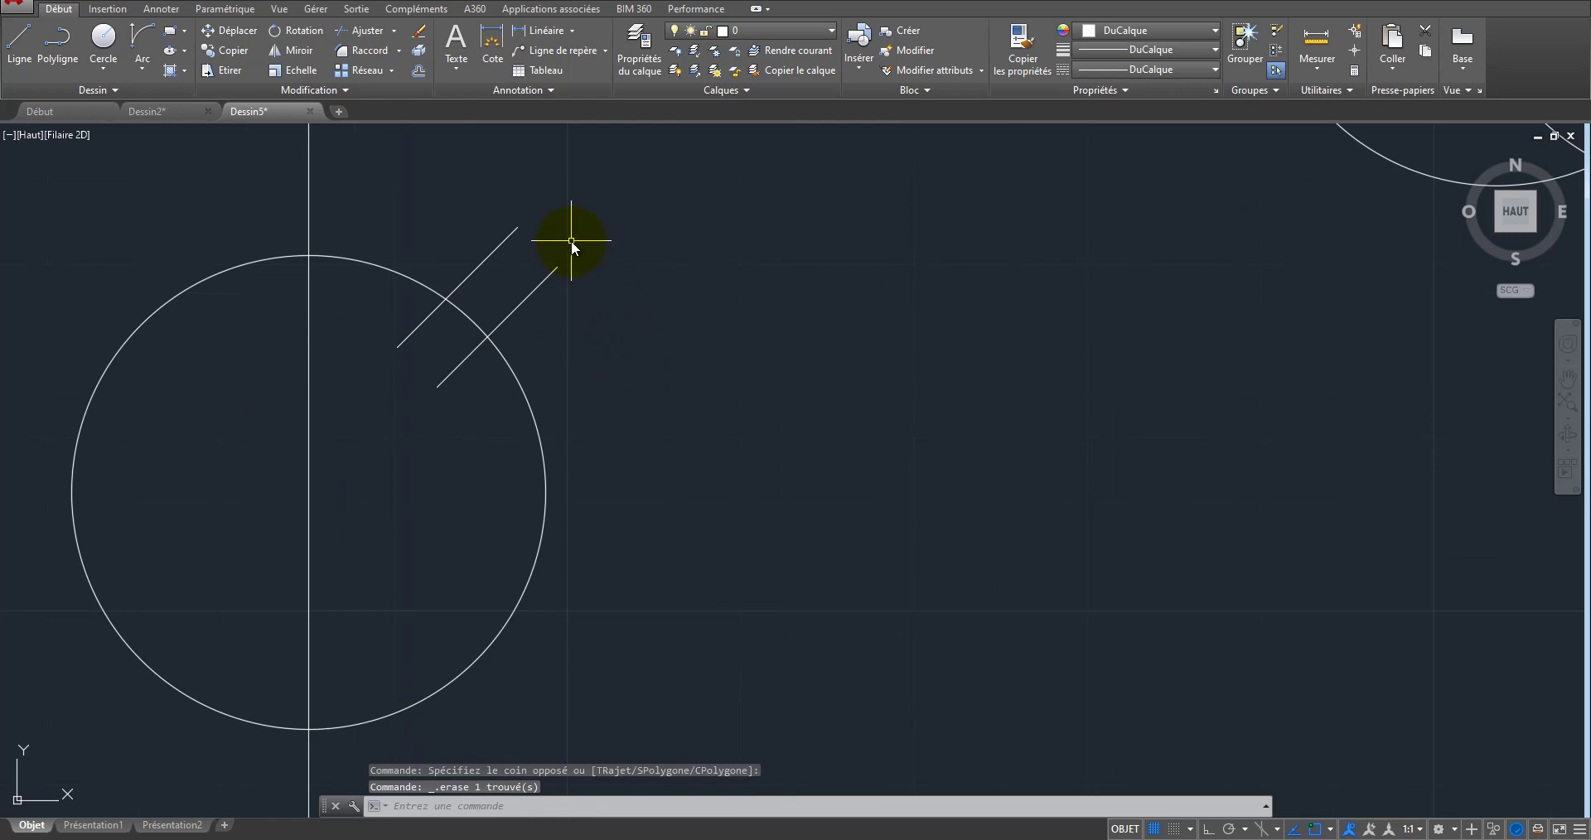
# Step: Copy the lower slanted stroke toward the lower right by the existing spacing, making three parallel strokes across the circle's edge
pyautogui.click(571, 246)
pyautogui.click(539, 284)
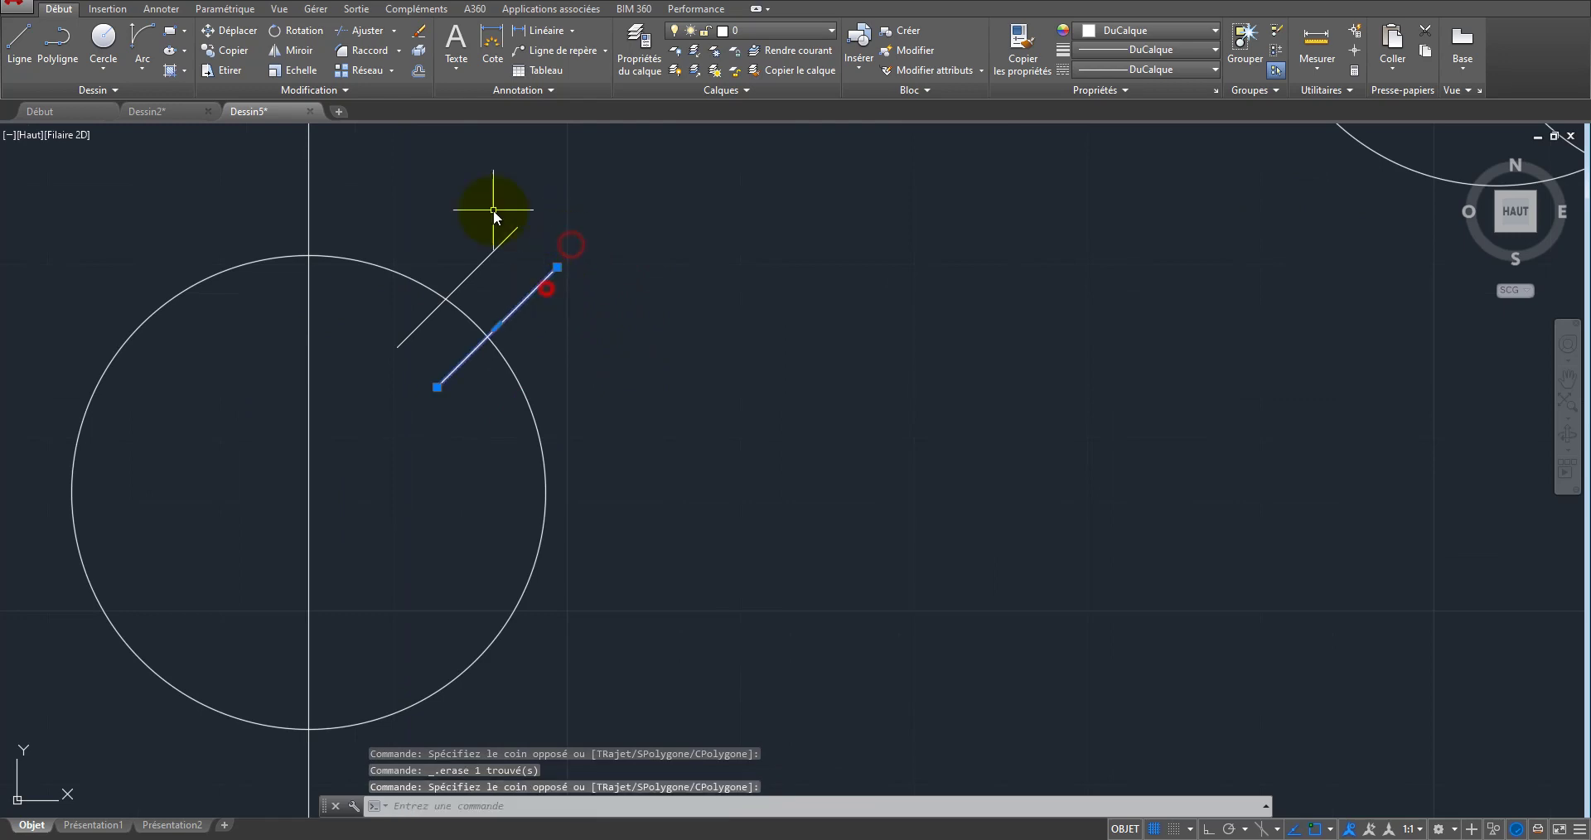
pyautogui.click(230, 51)
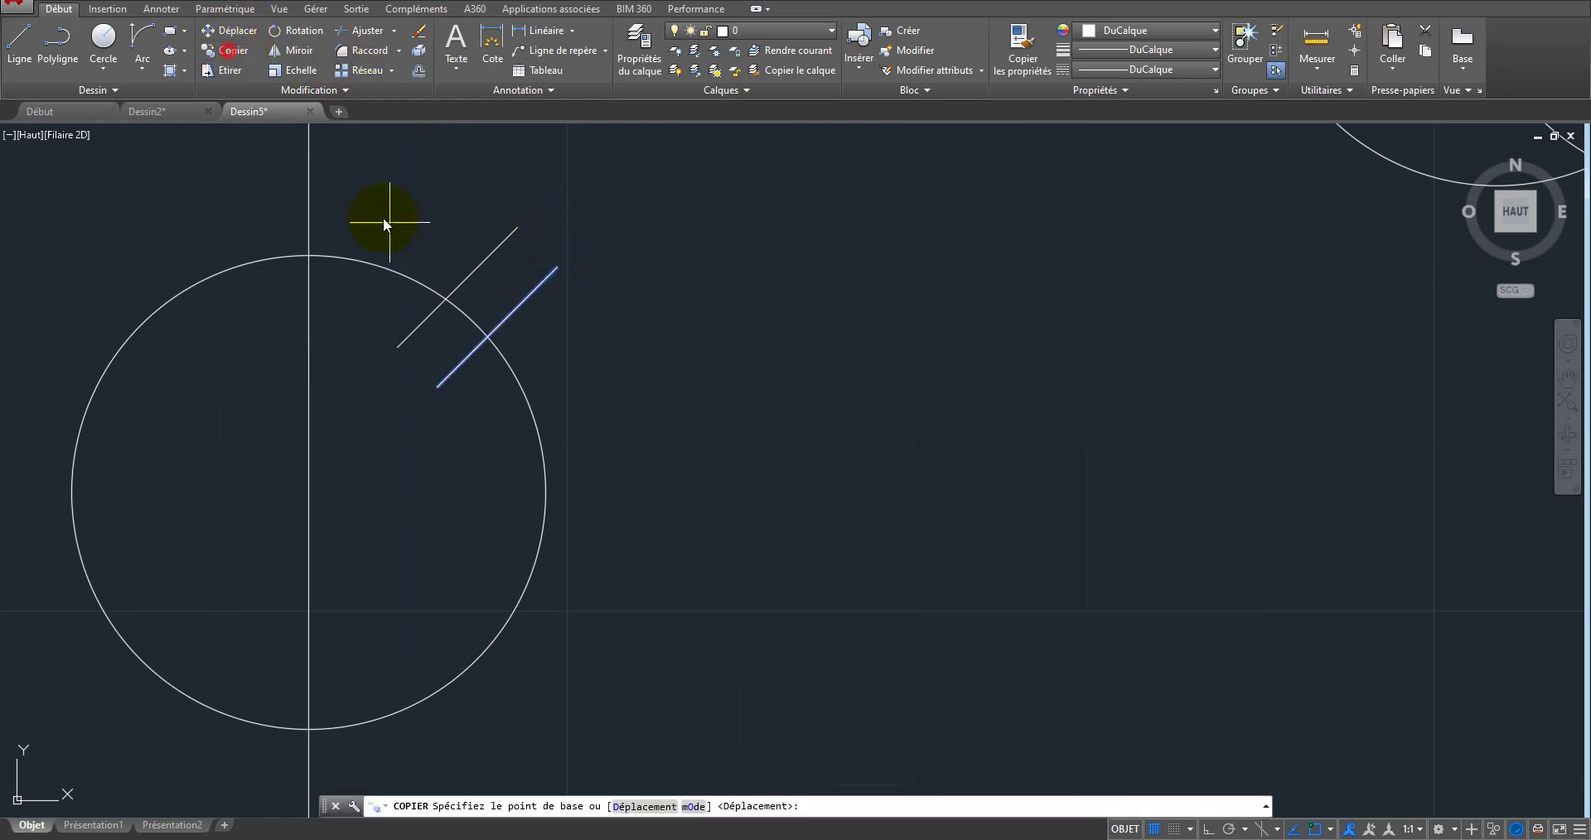
pyautogui.click(522, 231)
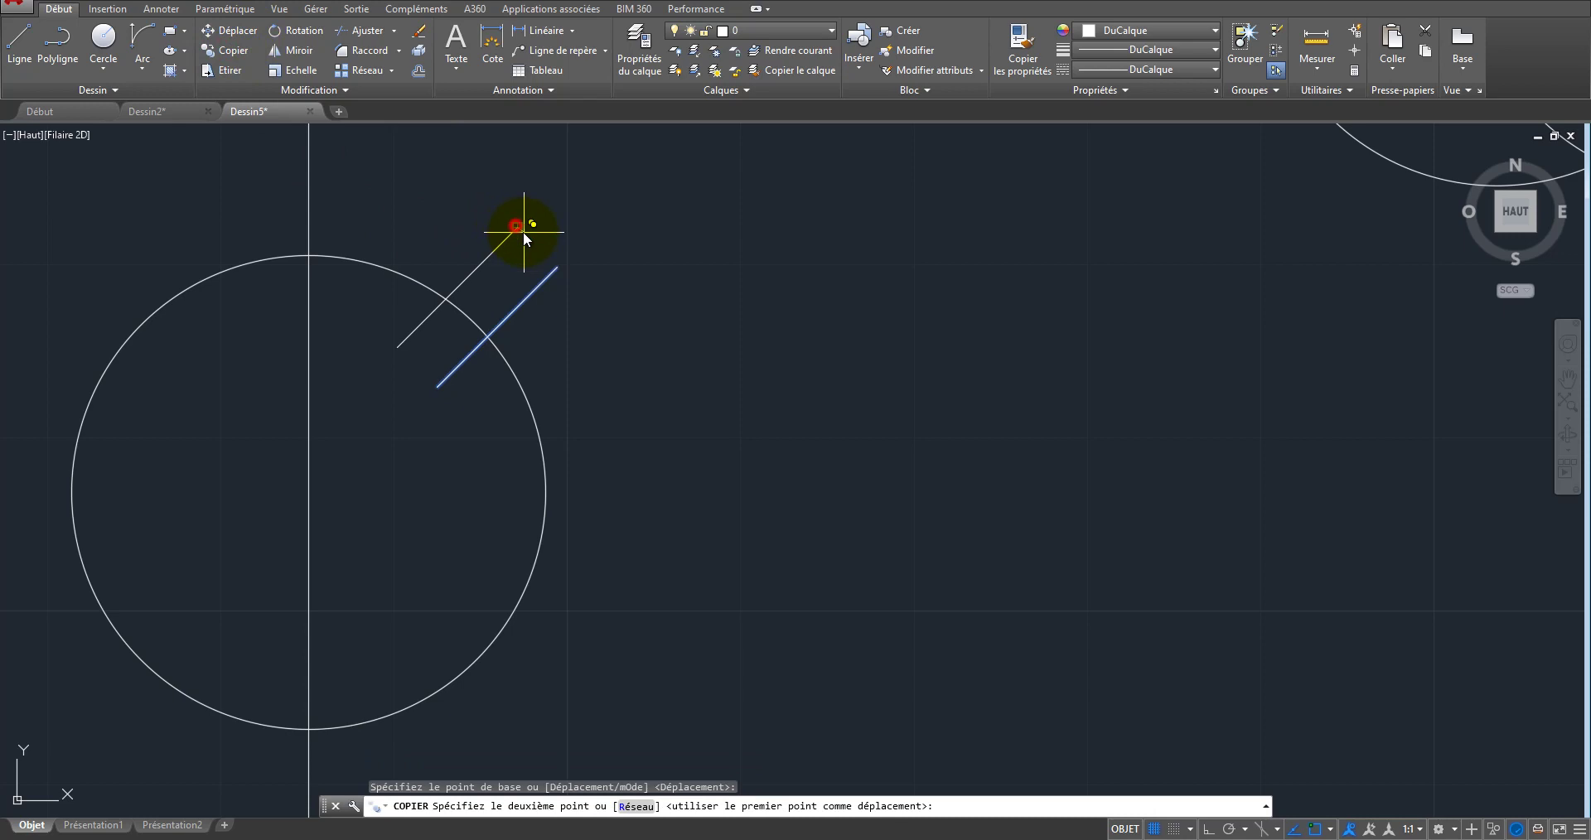
pyautogui.click(557, 262)
pyautogui.rightClick(709, 255)
pyautogui.click(745, 267)
# Step: Draw a horizontal polyline linking the small circle centres of the two upper disconnectors
pyautogui.scroll(-8, 835, 419)
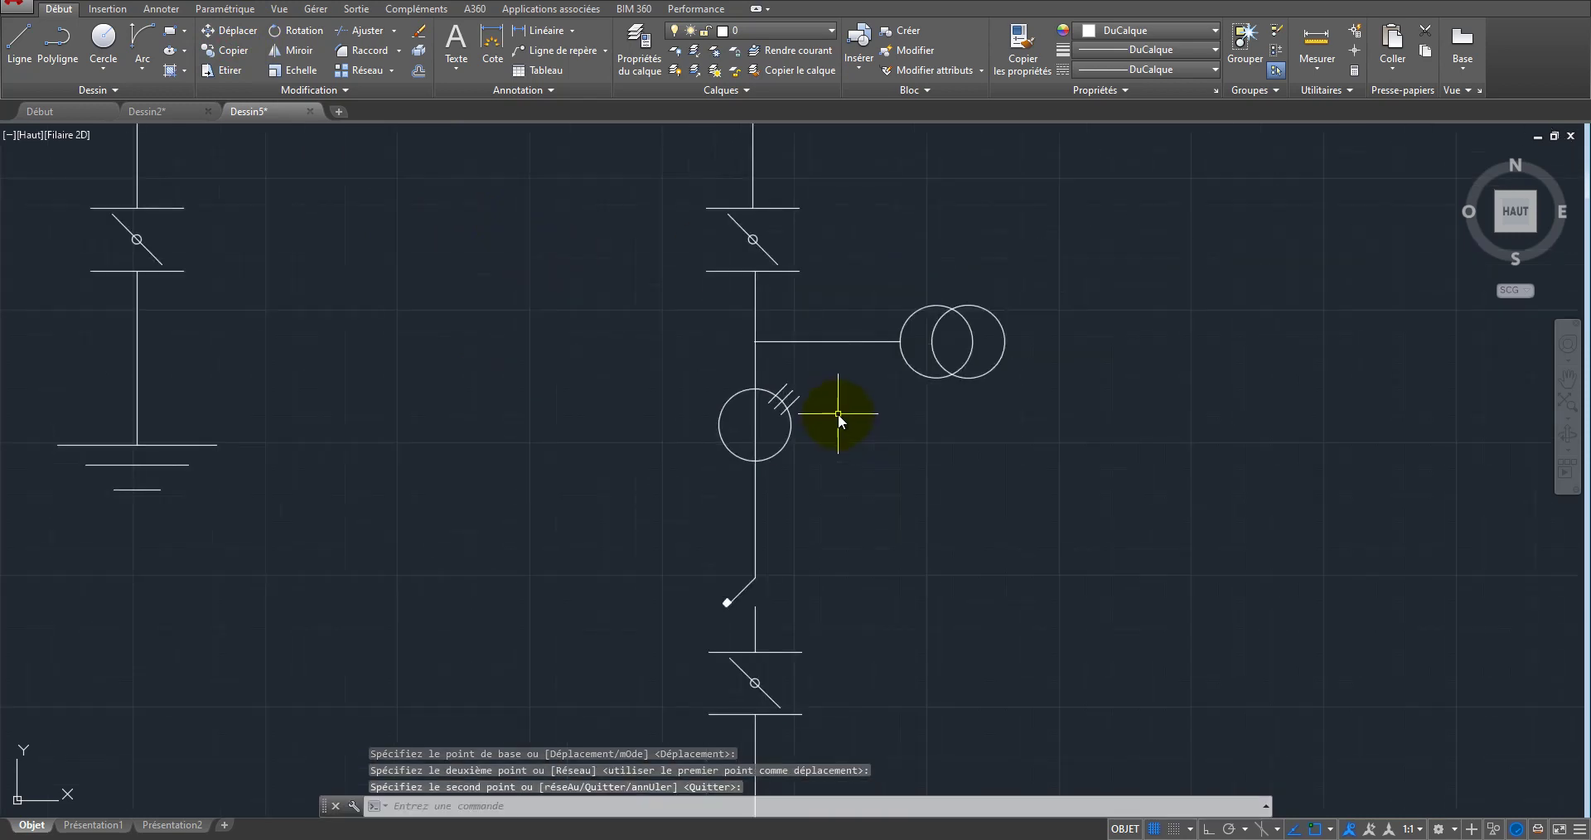
pyautogui.scroll(-2, 826, 466)
pyautogui.scroll(4, 431, 242)
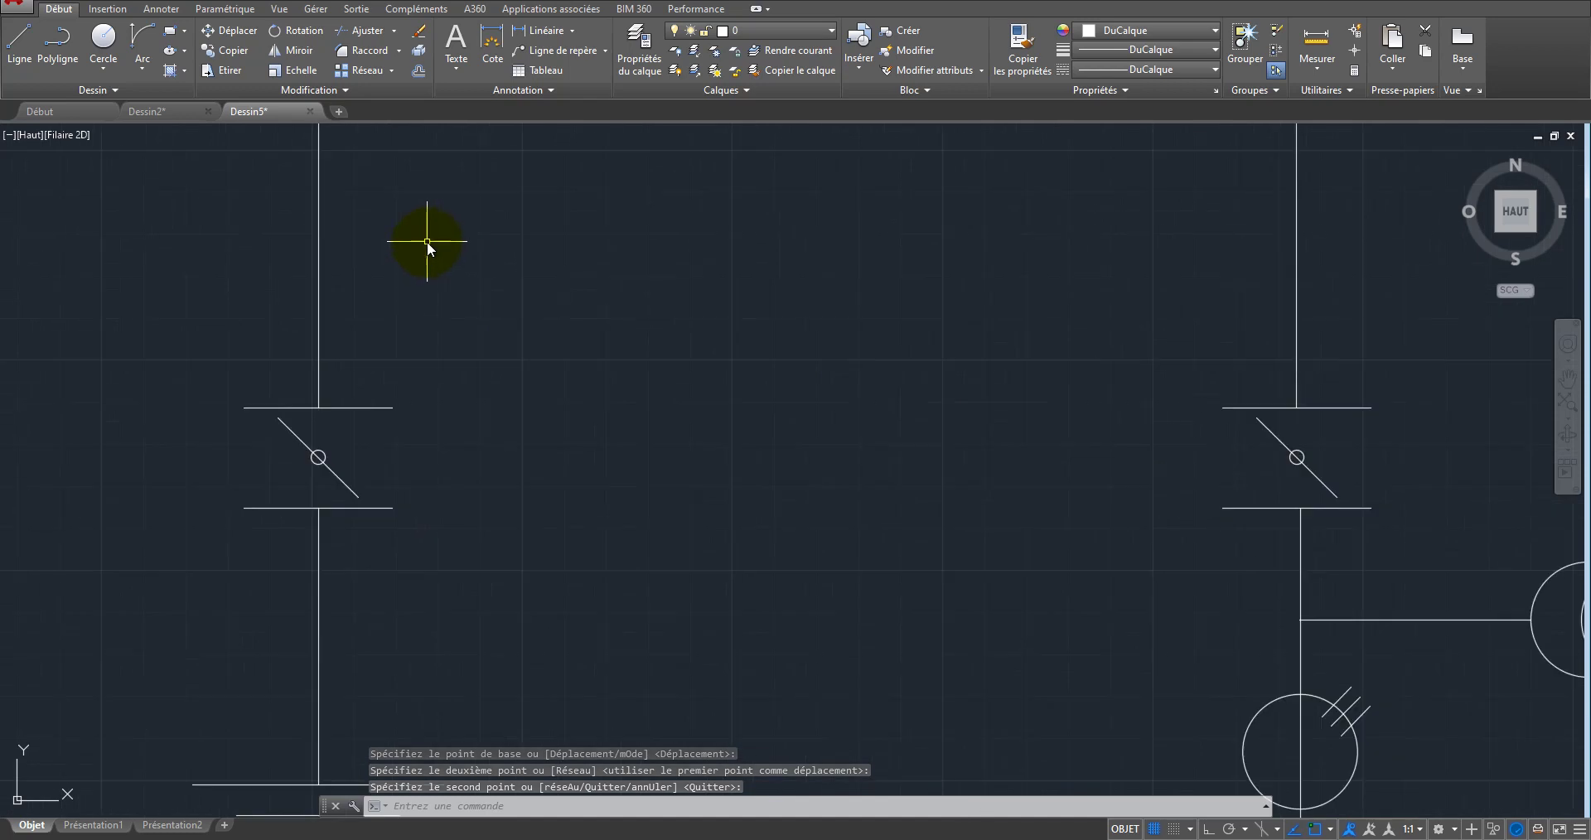
pyautogui.click(51, 48)
pyautogui.scroll(4, 312, 455)
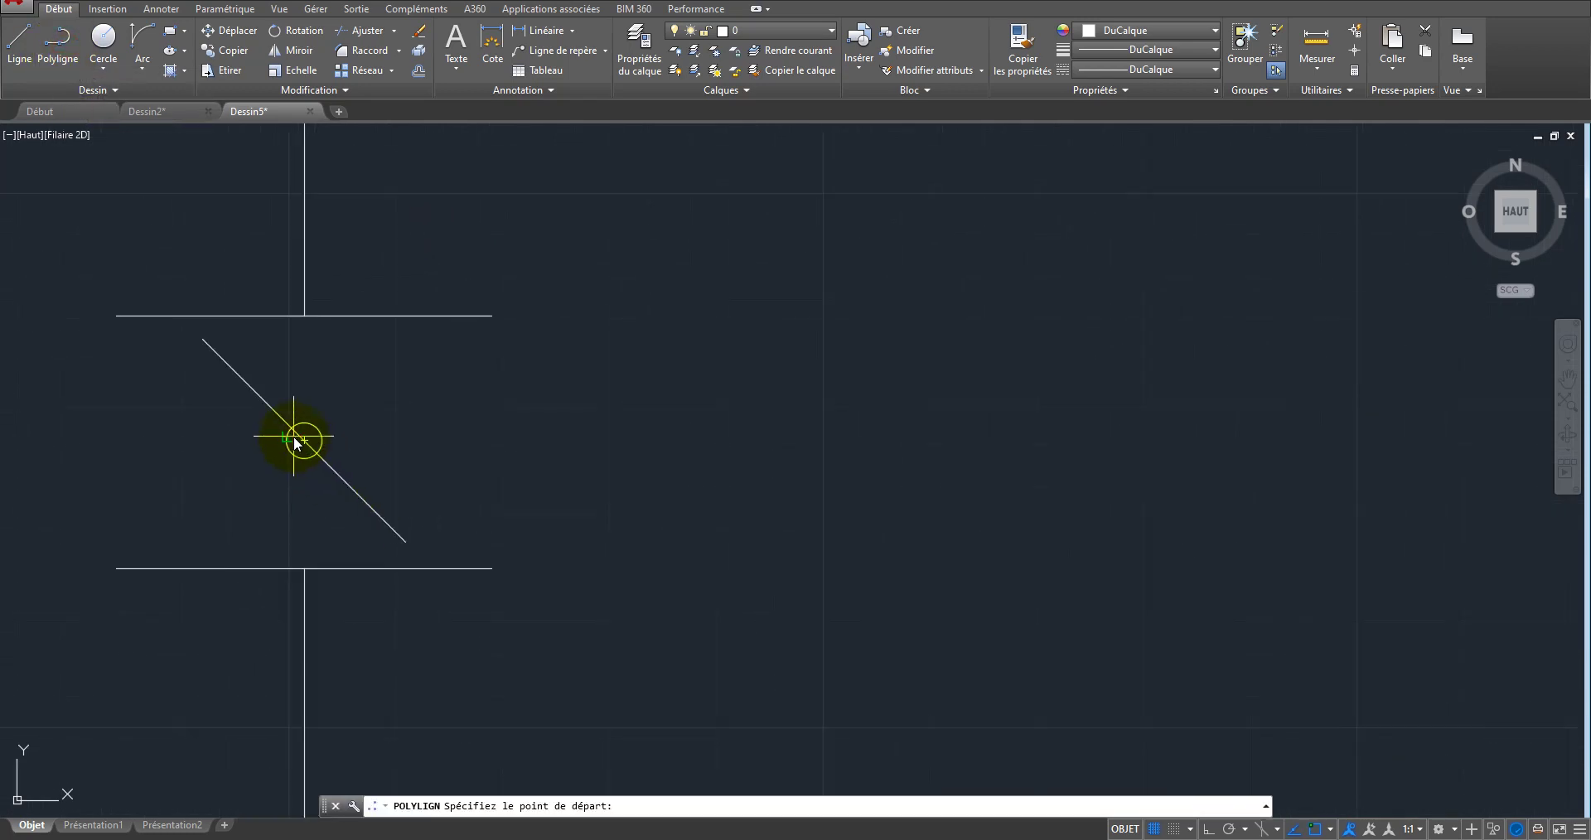
pyautogui.click(306, 441)
pyautogui.scroll(-4, 277, 454)
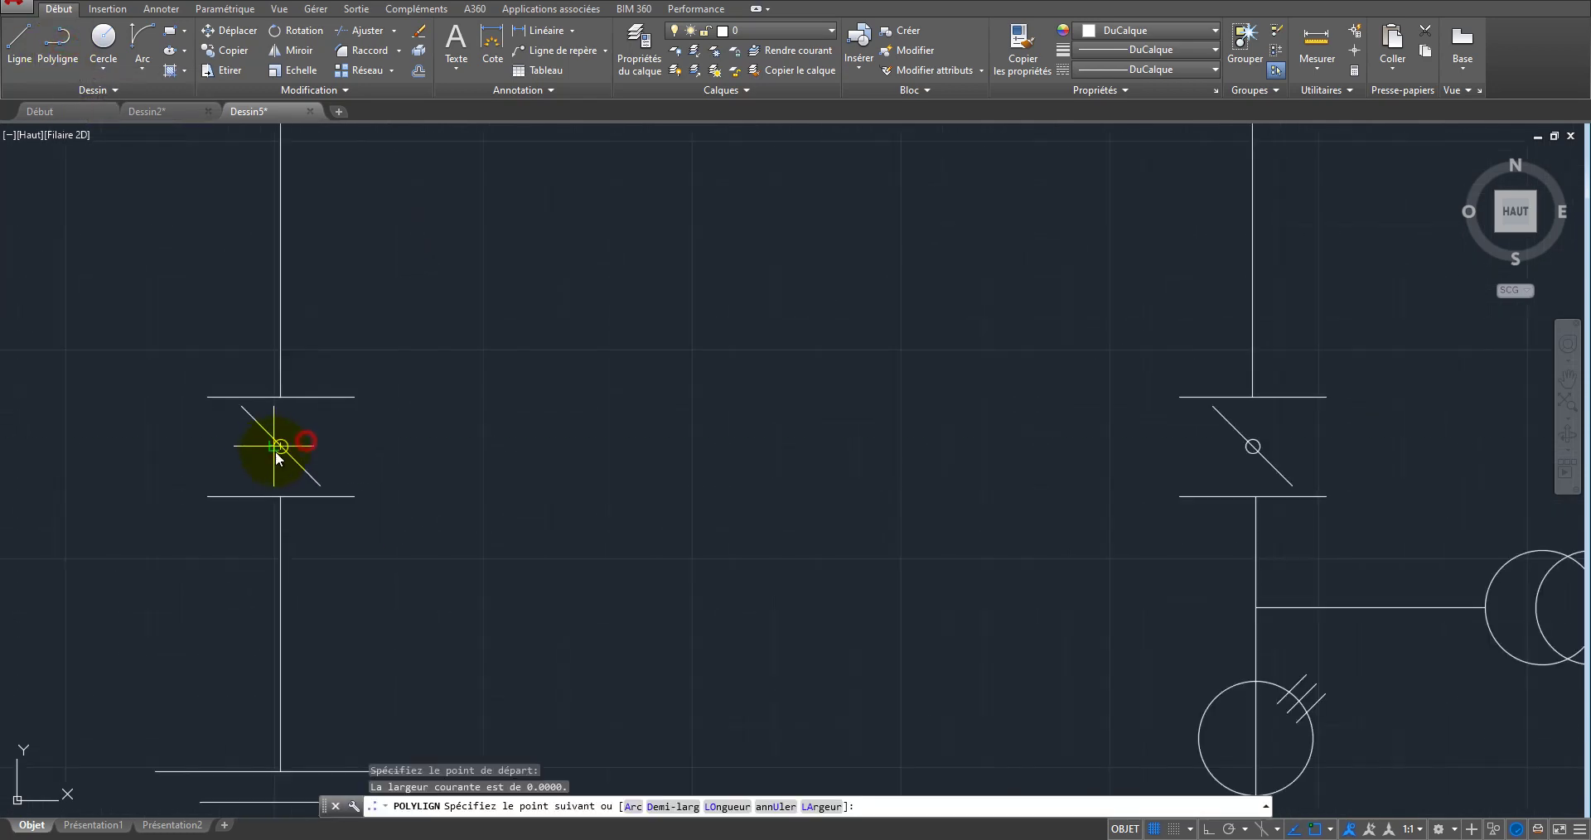
pyautogui.click(1253, 447)
pyautogui.rightClick(852, 340)
pyautogui.click(902, 350)
# Step: Select the horizontal line linking the two disconnectors and open the linetype manager
pyautogui.click(899, 356)
pyautogui.click(788, 524)
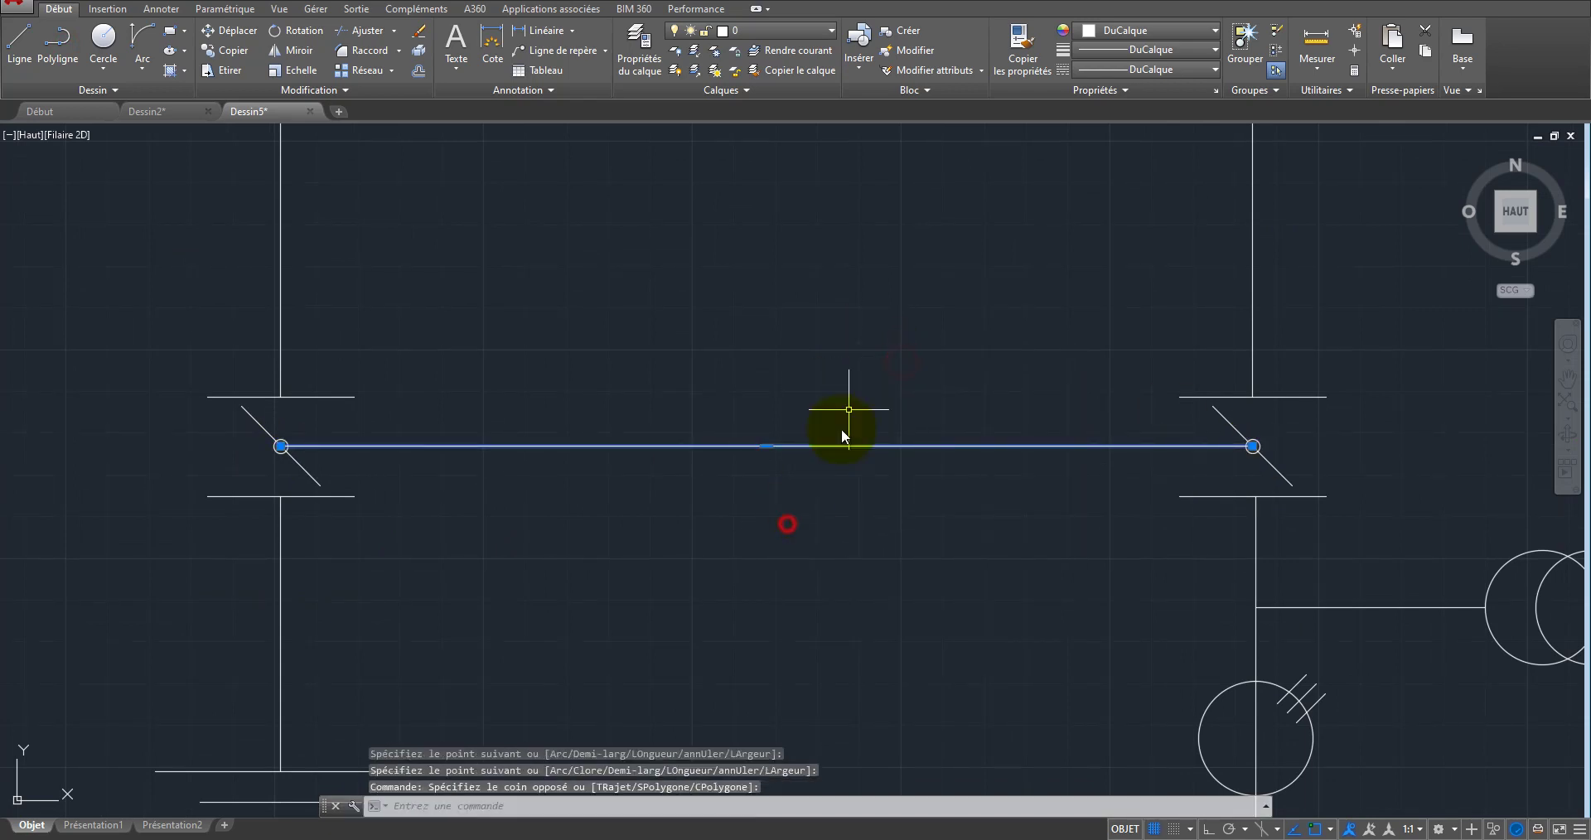
pyautogui.click(1143, 47)
pyautogui.click(1144, 47)
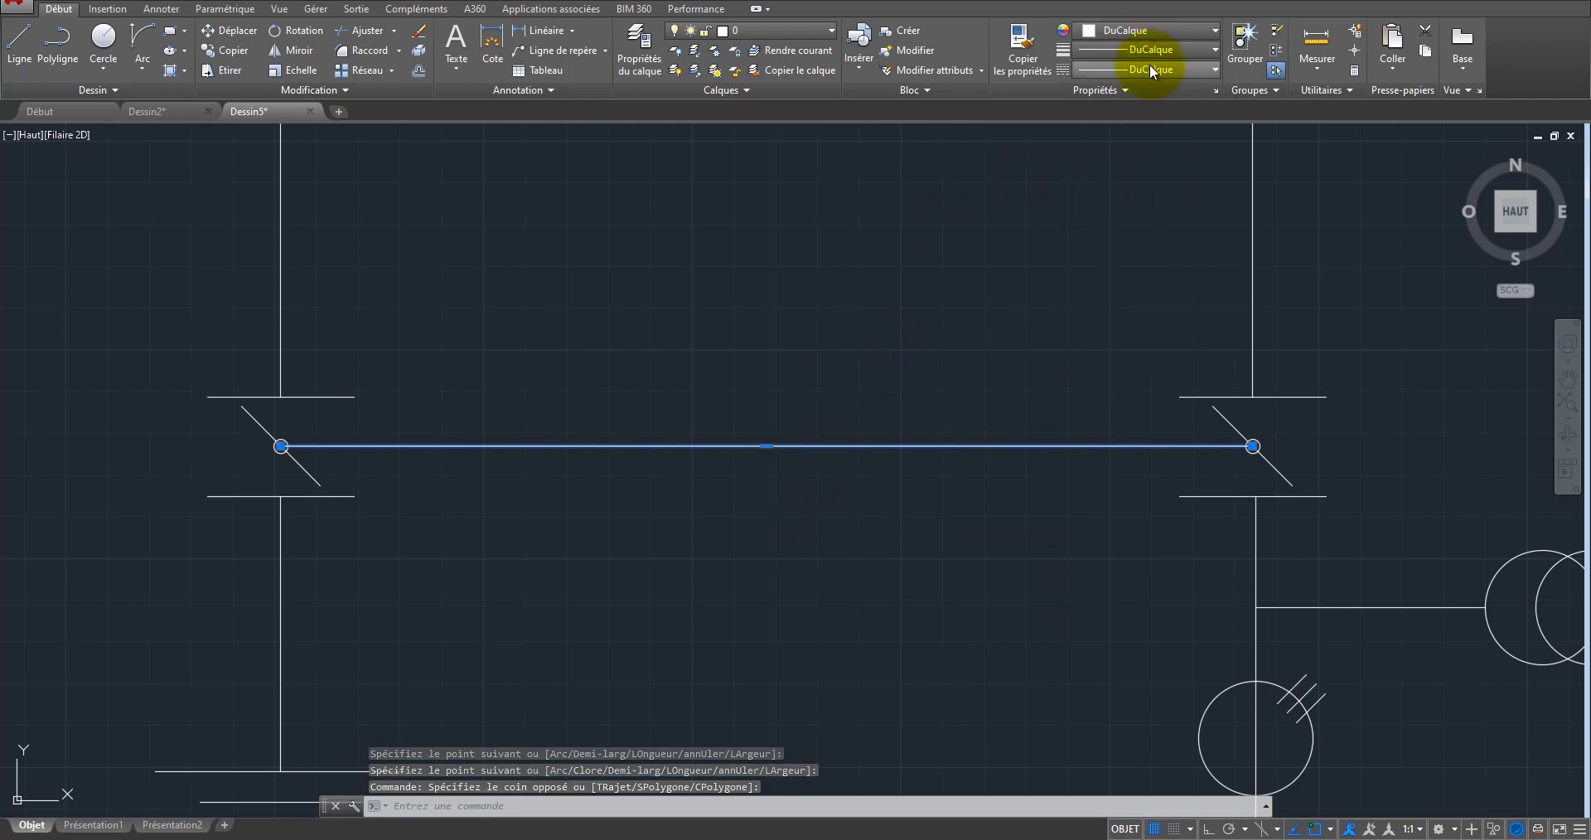
pyautogui.click(1152, 69)
pyautogui.click(1152, 69)
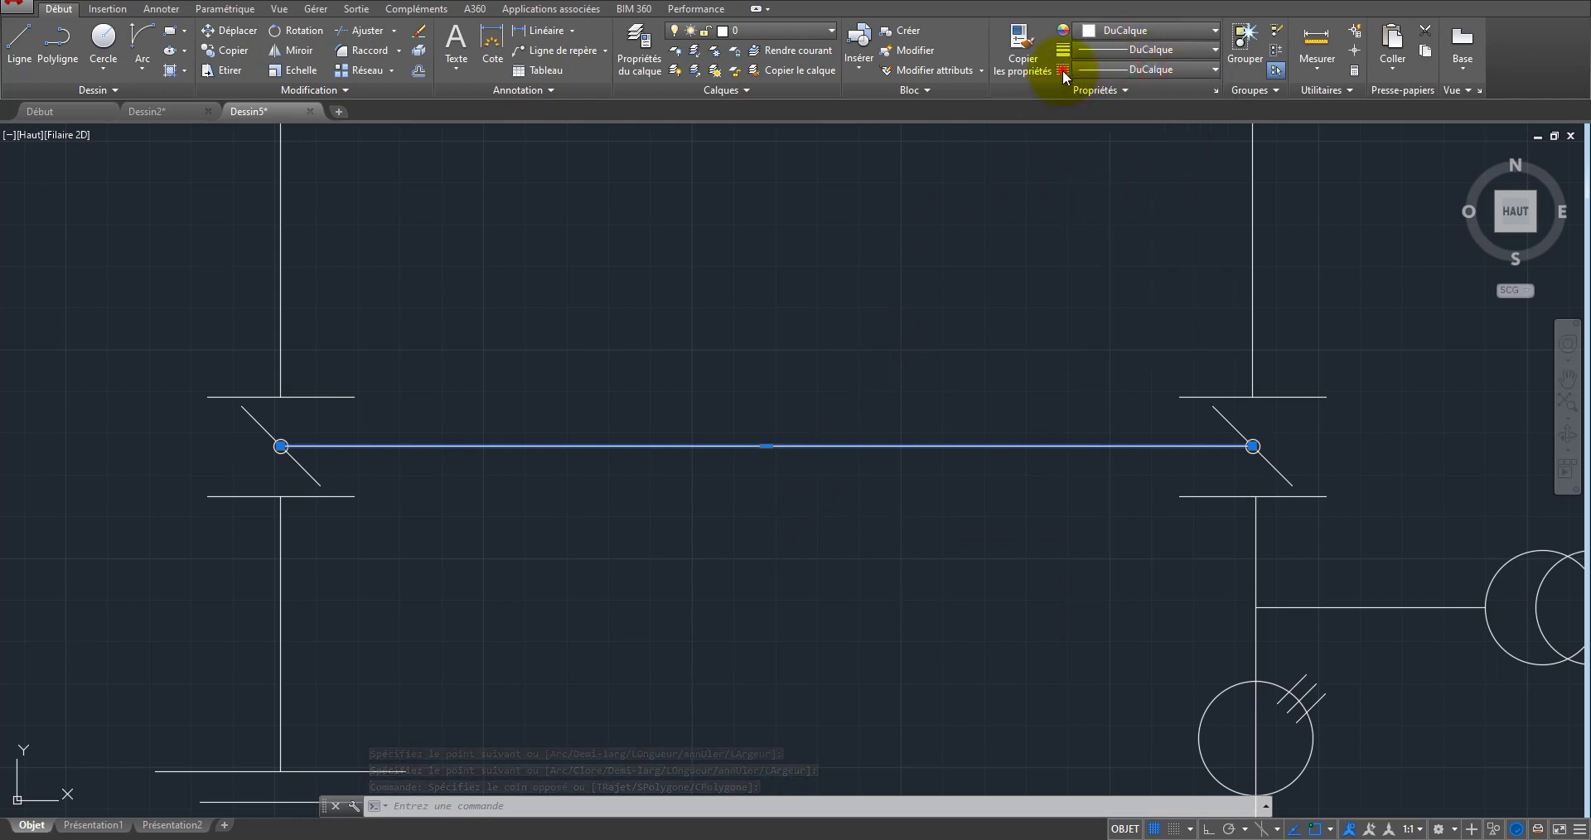
pyautogui.click(1118, 68)
pyautogui.click(1108, 155)
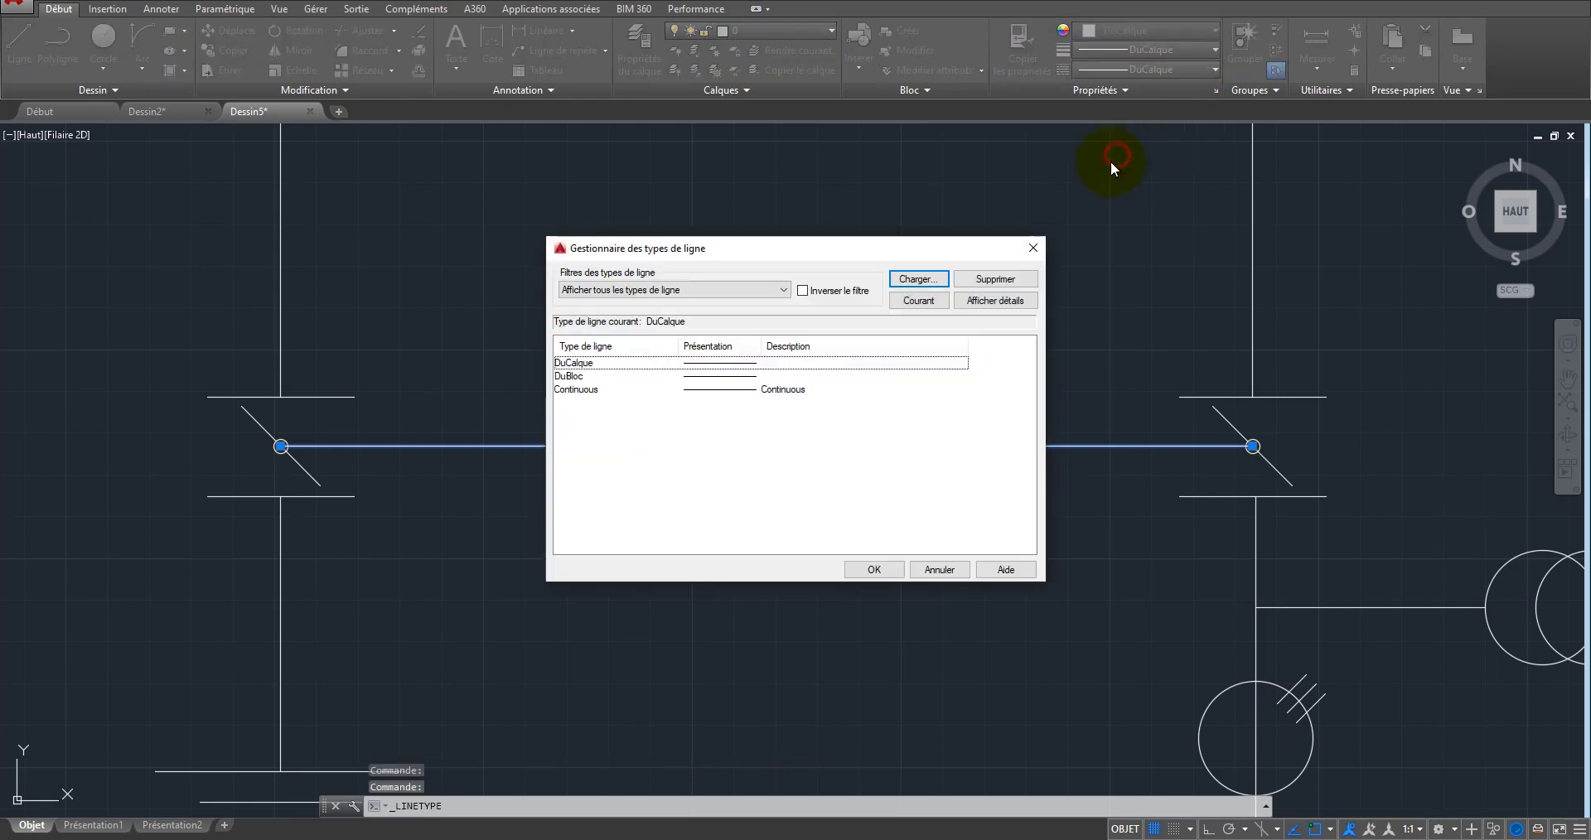
# Step: Try the linetype filters for used and xref-dependent linetypes, and return to showing all linetypes
pyautogui.click(779, 292)
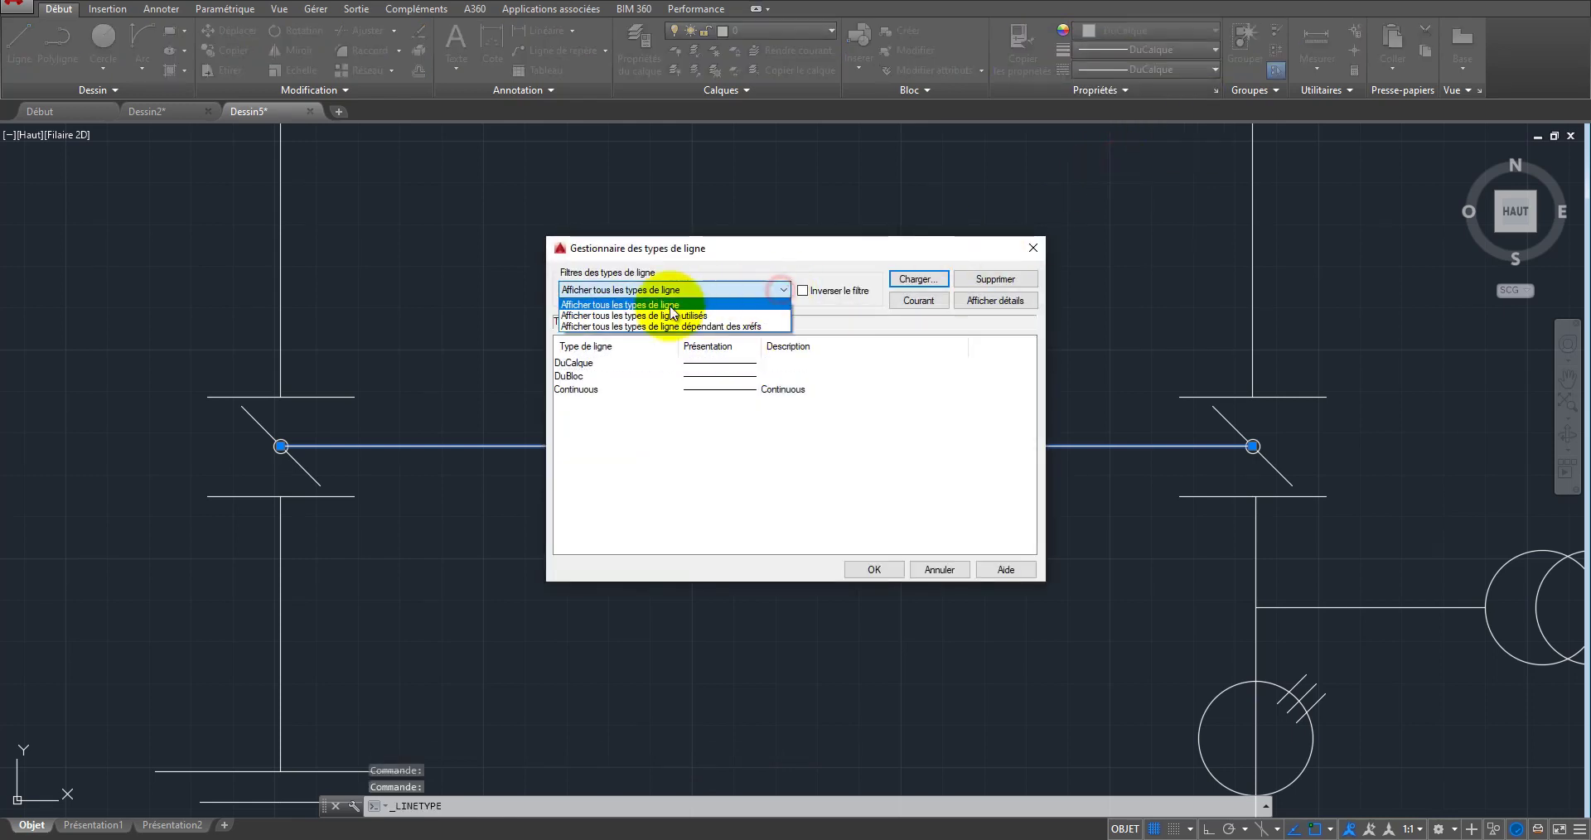
pyautogui.click(657, 315)
pyautogui.click(780, 290)
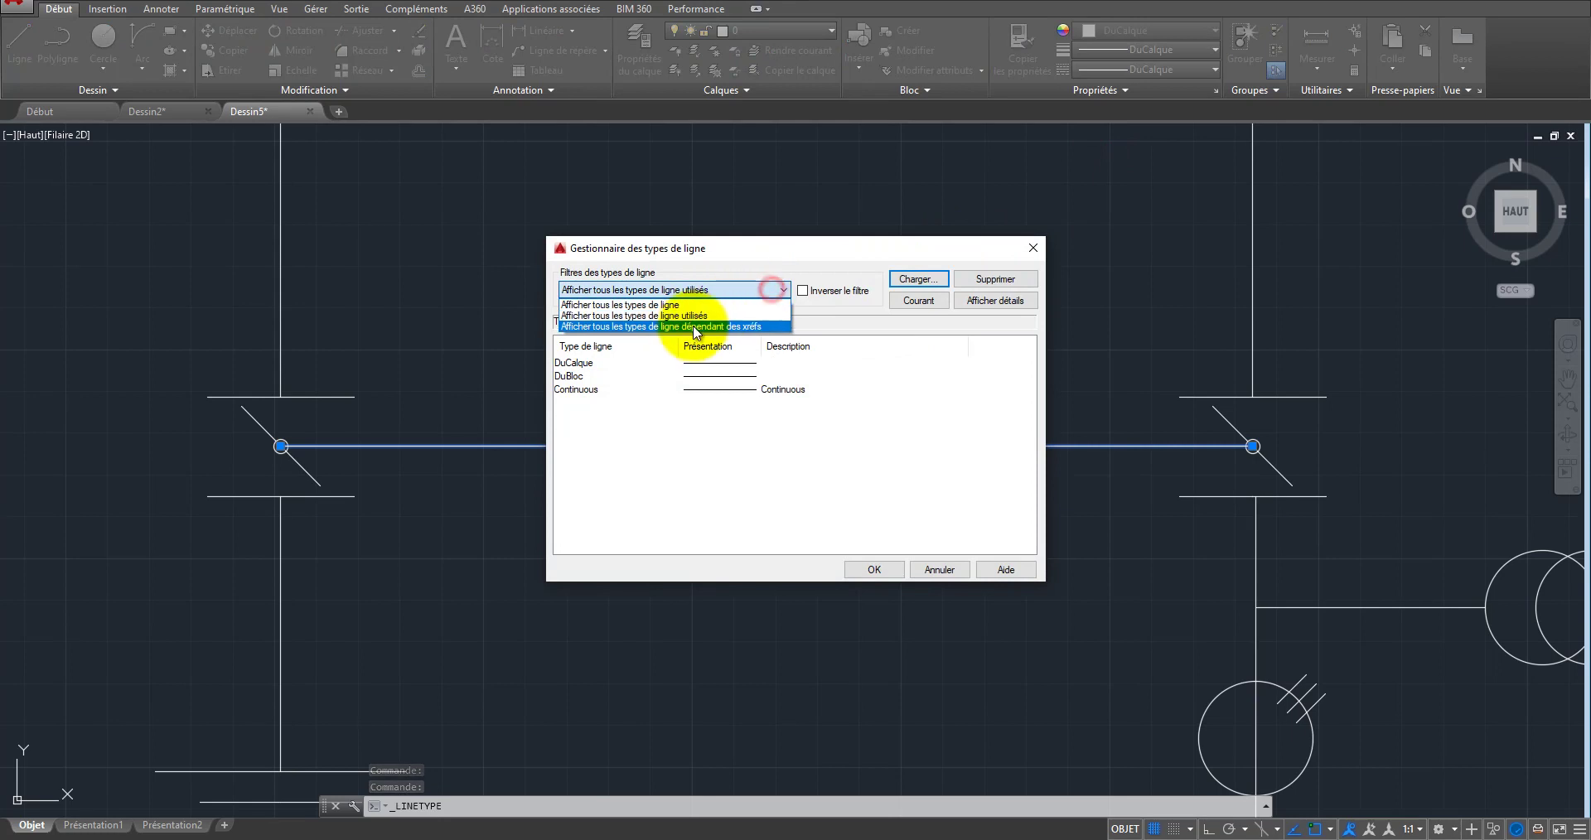
pyautogui.click(686, 327)
pyautogui.click(779, 290)
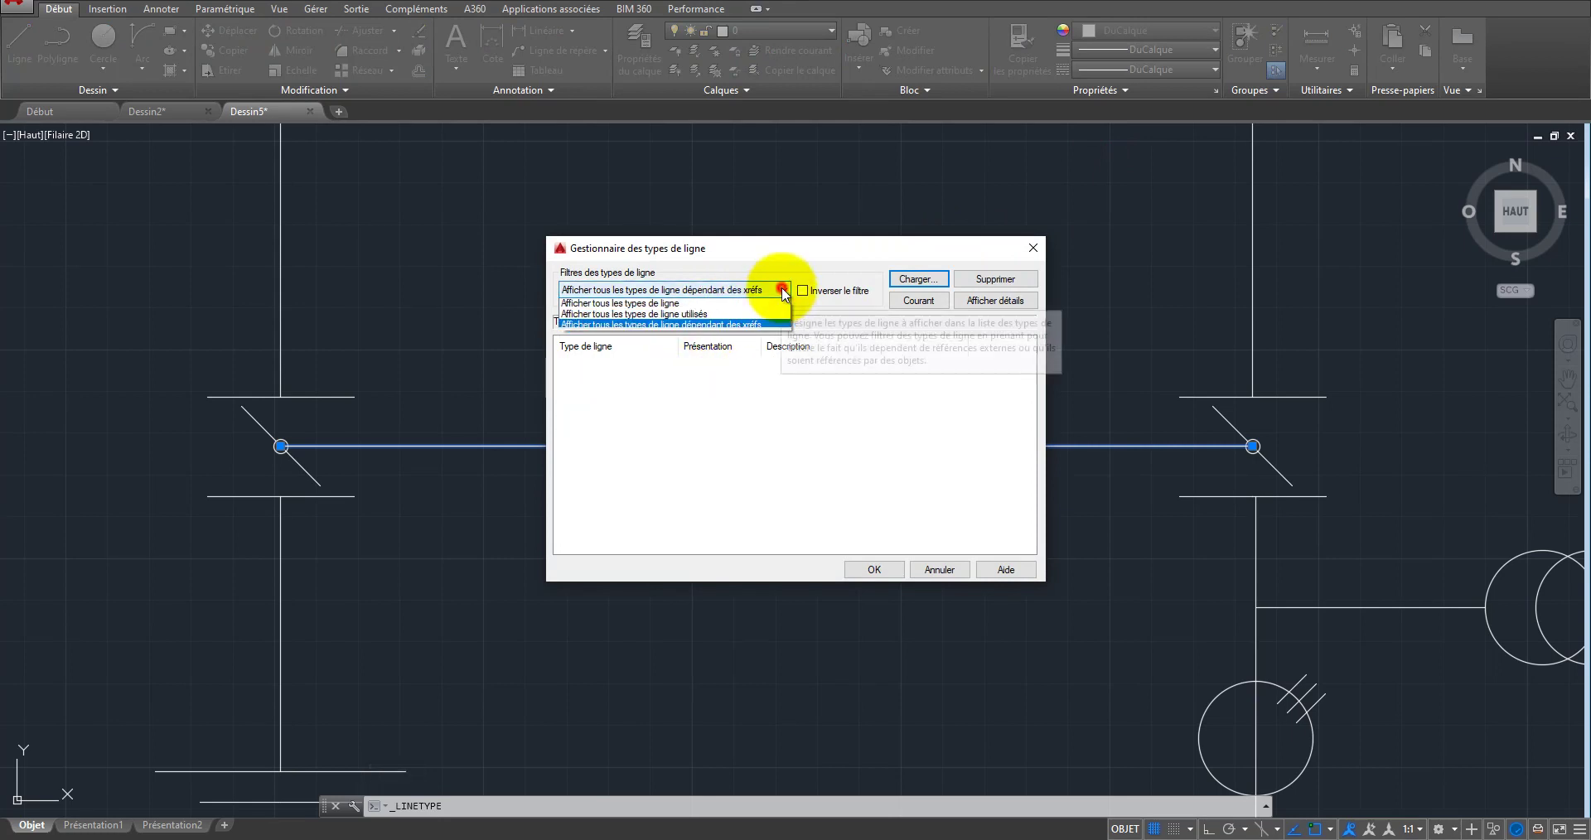
pyautogui.click(769, 305)
# Step: Load the dashed linetype ACAD_ISO03W100 into the drawing and close the linetype manager
pyautogui.click(918, 279)
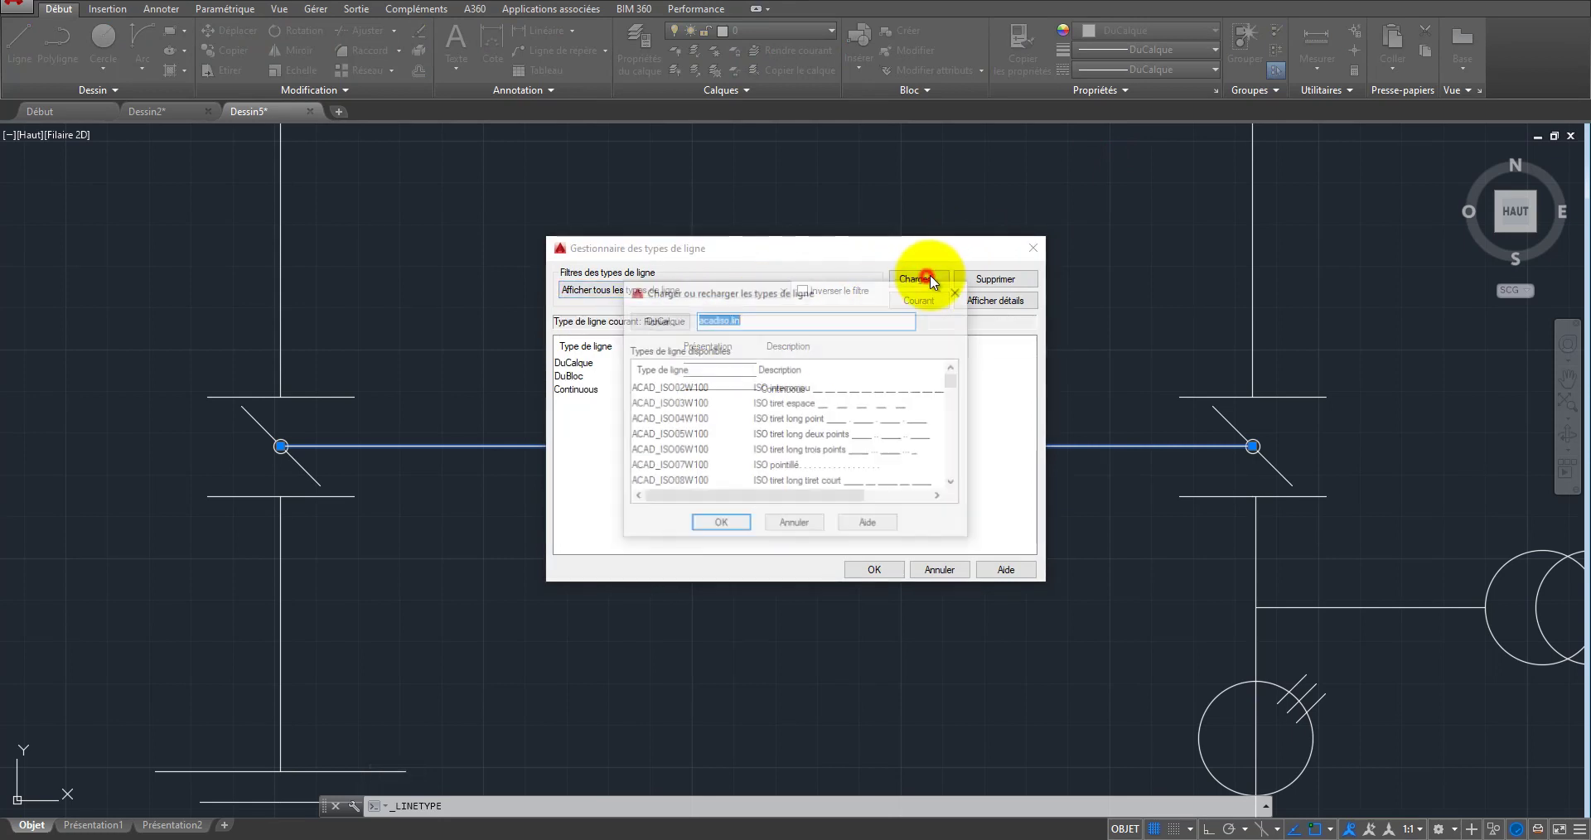
pyautogui.click(876, 405)
pyautogui.click(720, 526)
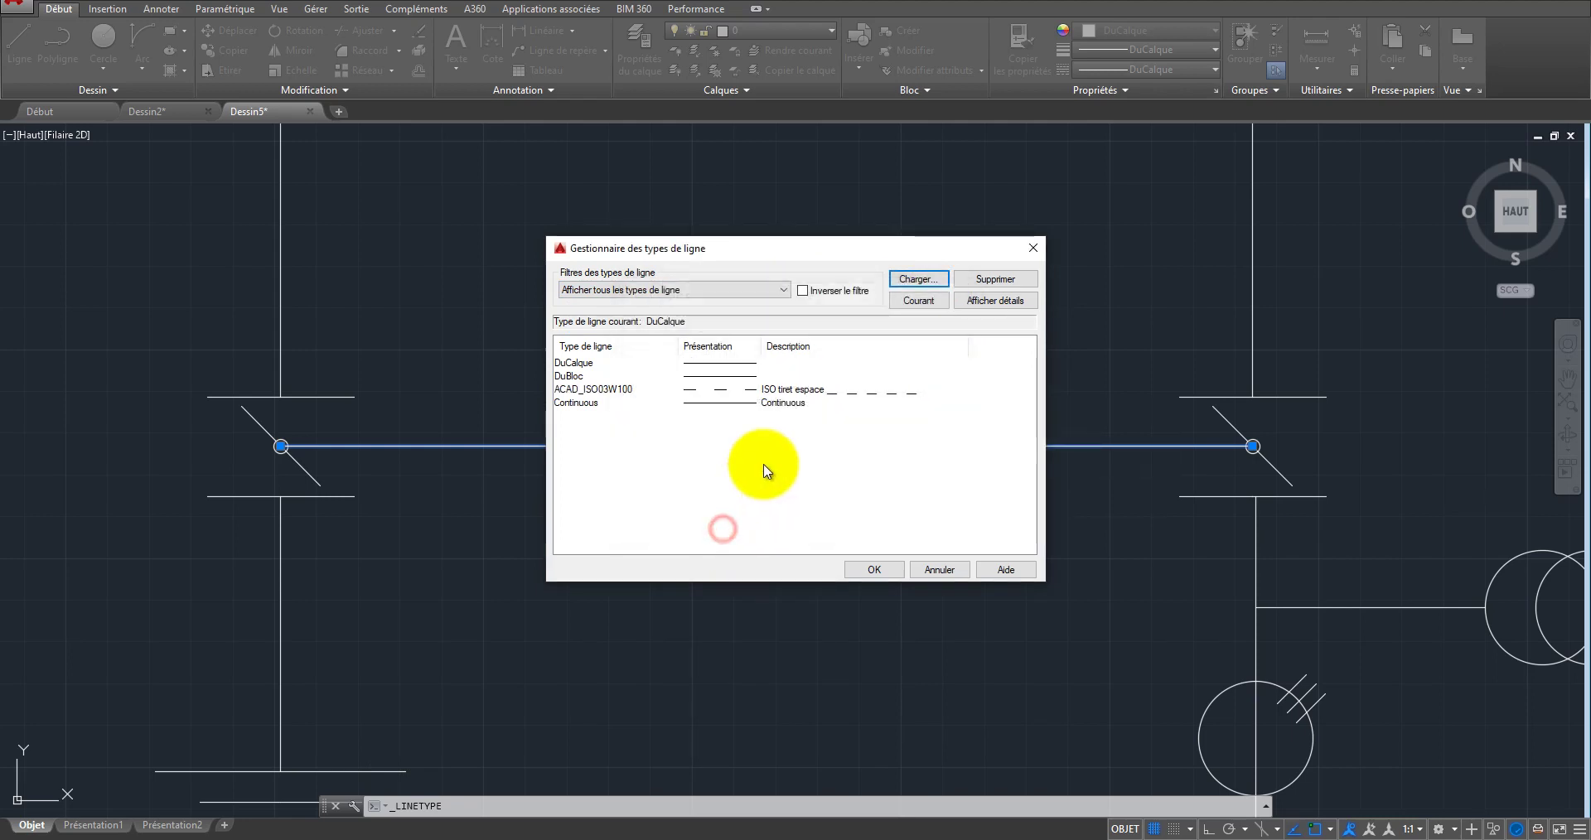
pyautogui.click(698, 389)
pyautogui.click(872, 570)
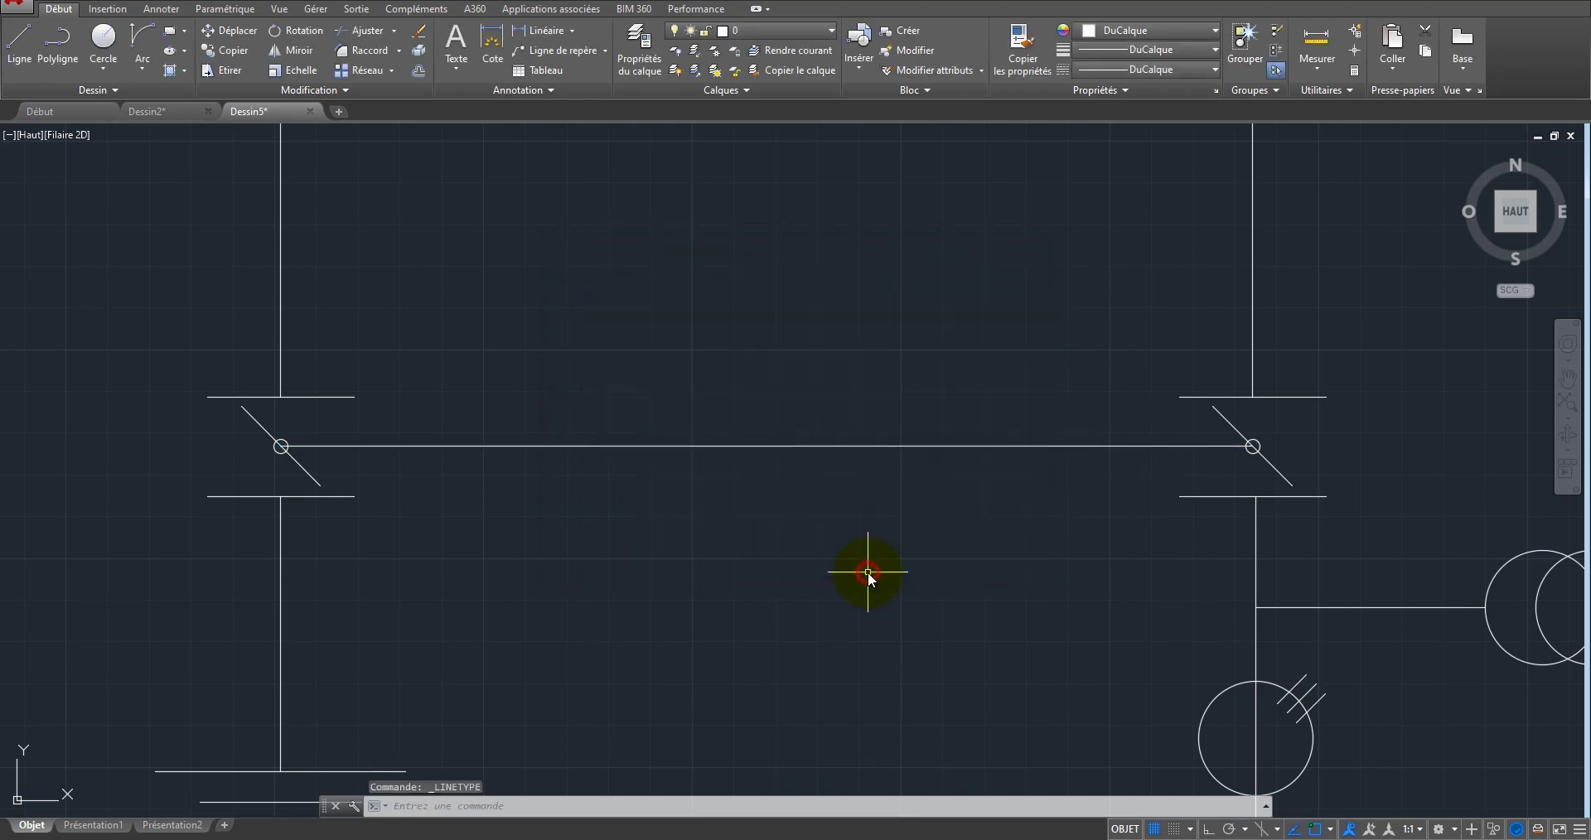
# Step: Apply the ACAD_ISO03W100 linetype to the horizontal line linking the two disconnectors and clear the selection
pyautogui.click(810, 383)
pyautogui.click(1175, 47)
pyautogui.click(1174, 48)
pyautogui.click(1140, 73)
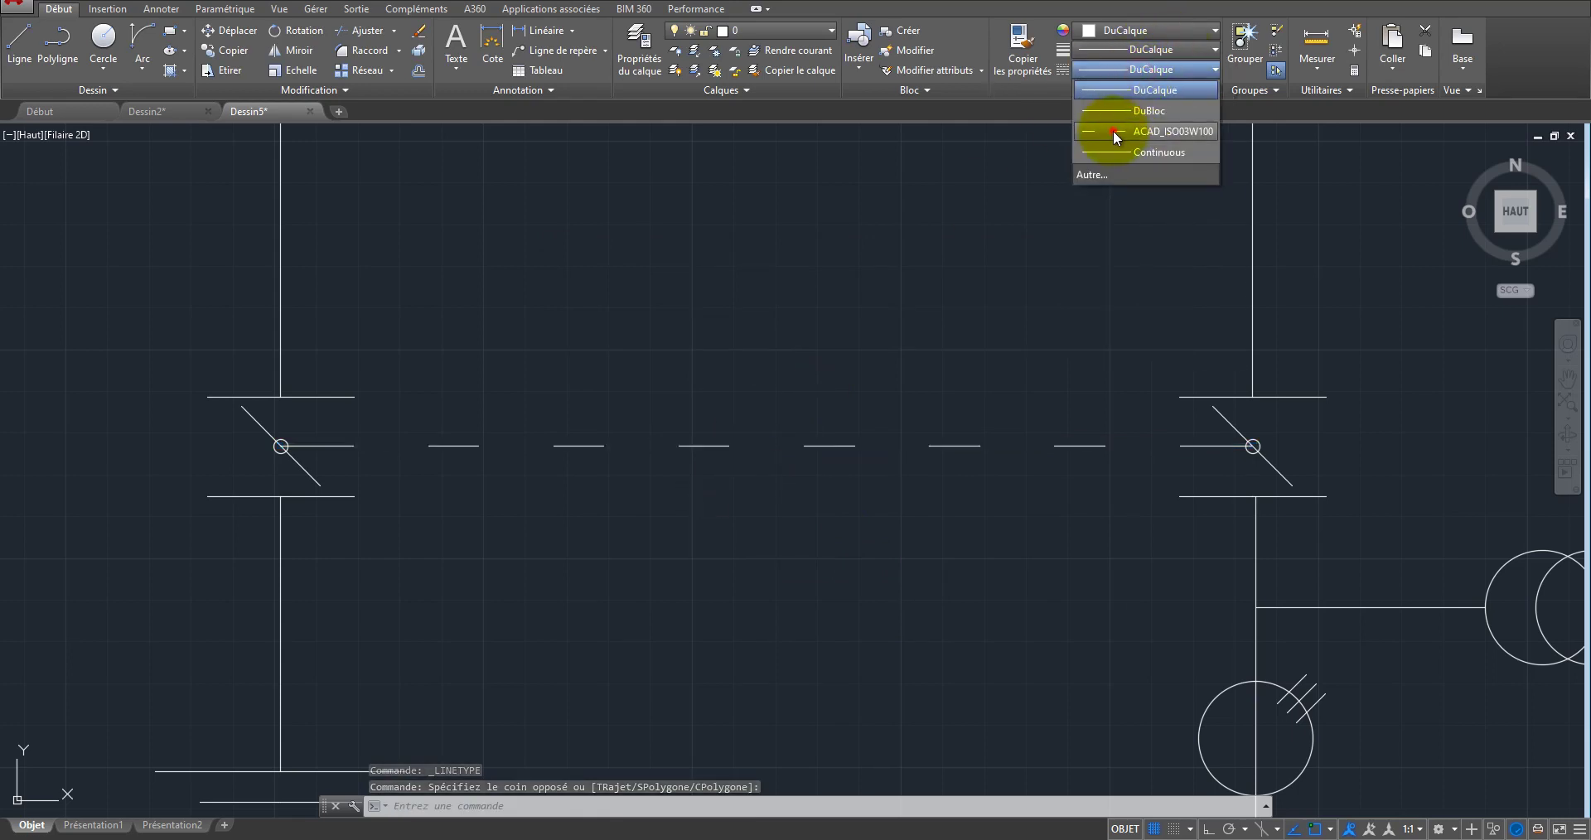
pyautogui.click(1112, 131)
pyautogui.press('Escape')
pyautogui.press('Escape')
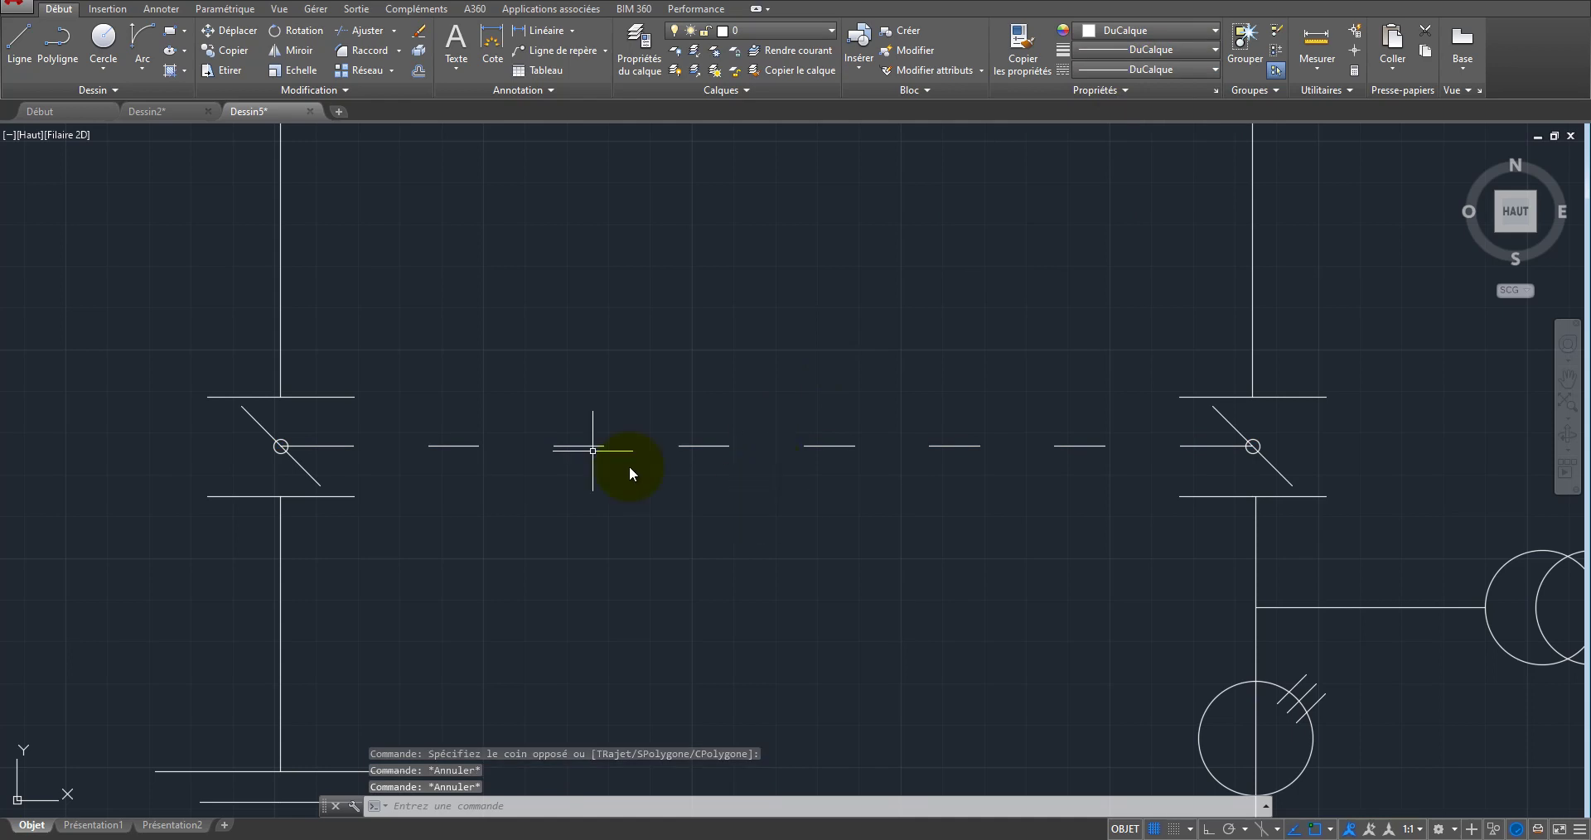
# Step: Draw a downward-pointing triangle polyline about 17 units high across the middle of the dashed line, switching ortho off for the slanted sides
pyautogui.click(66, 51)
pyautogui.click(738, 397)
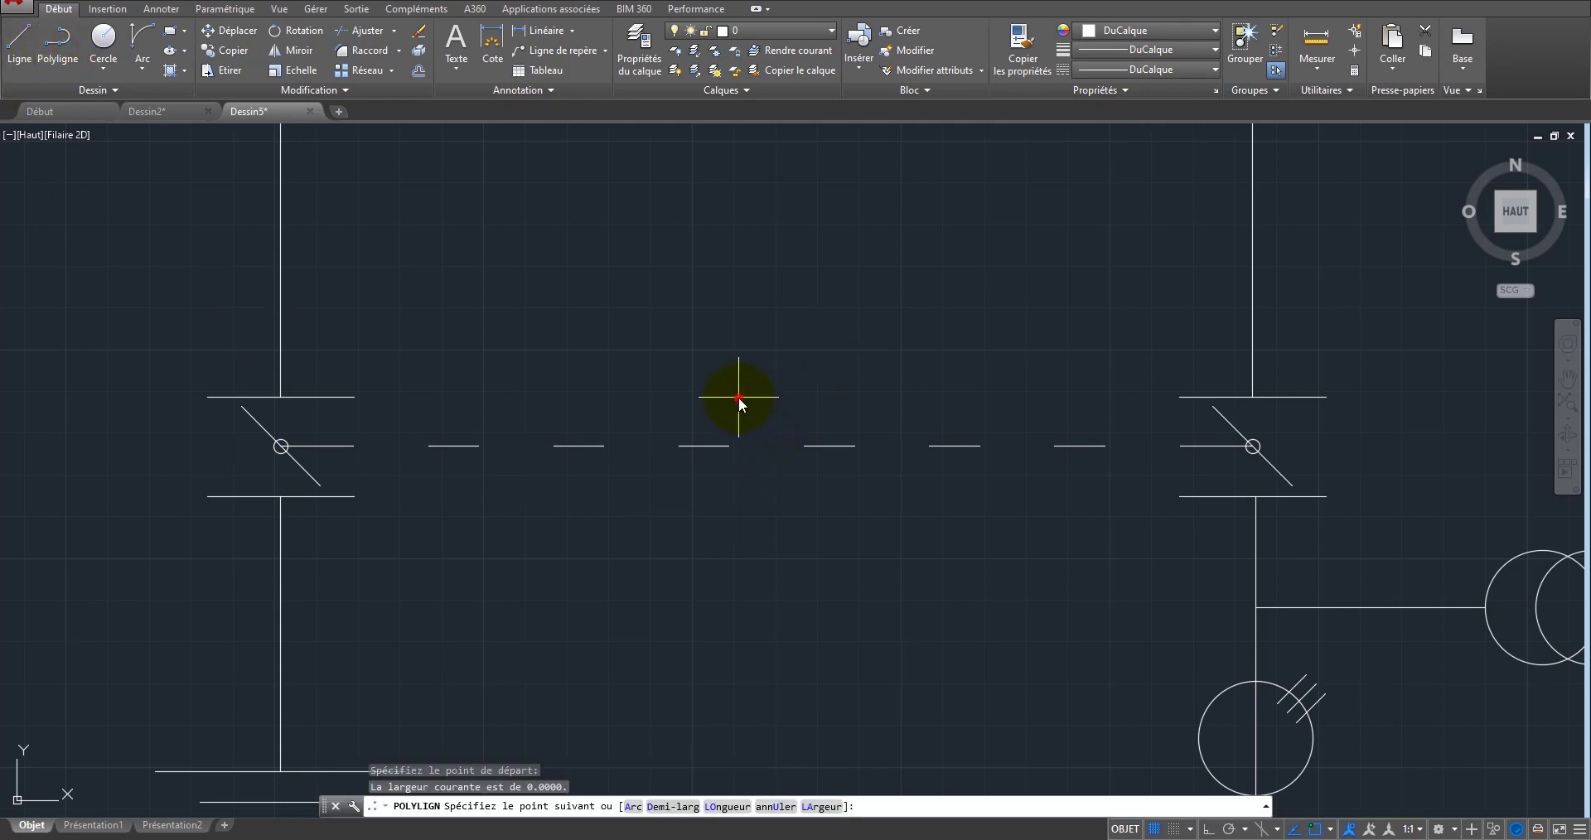
pyautogui.click(812, 399)
pyautogui.press('F8')
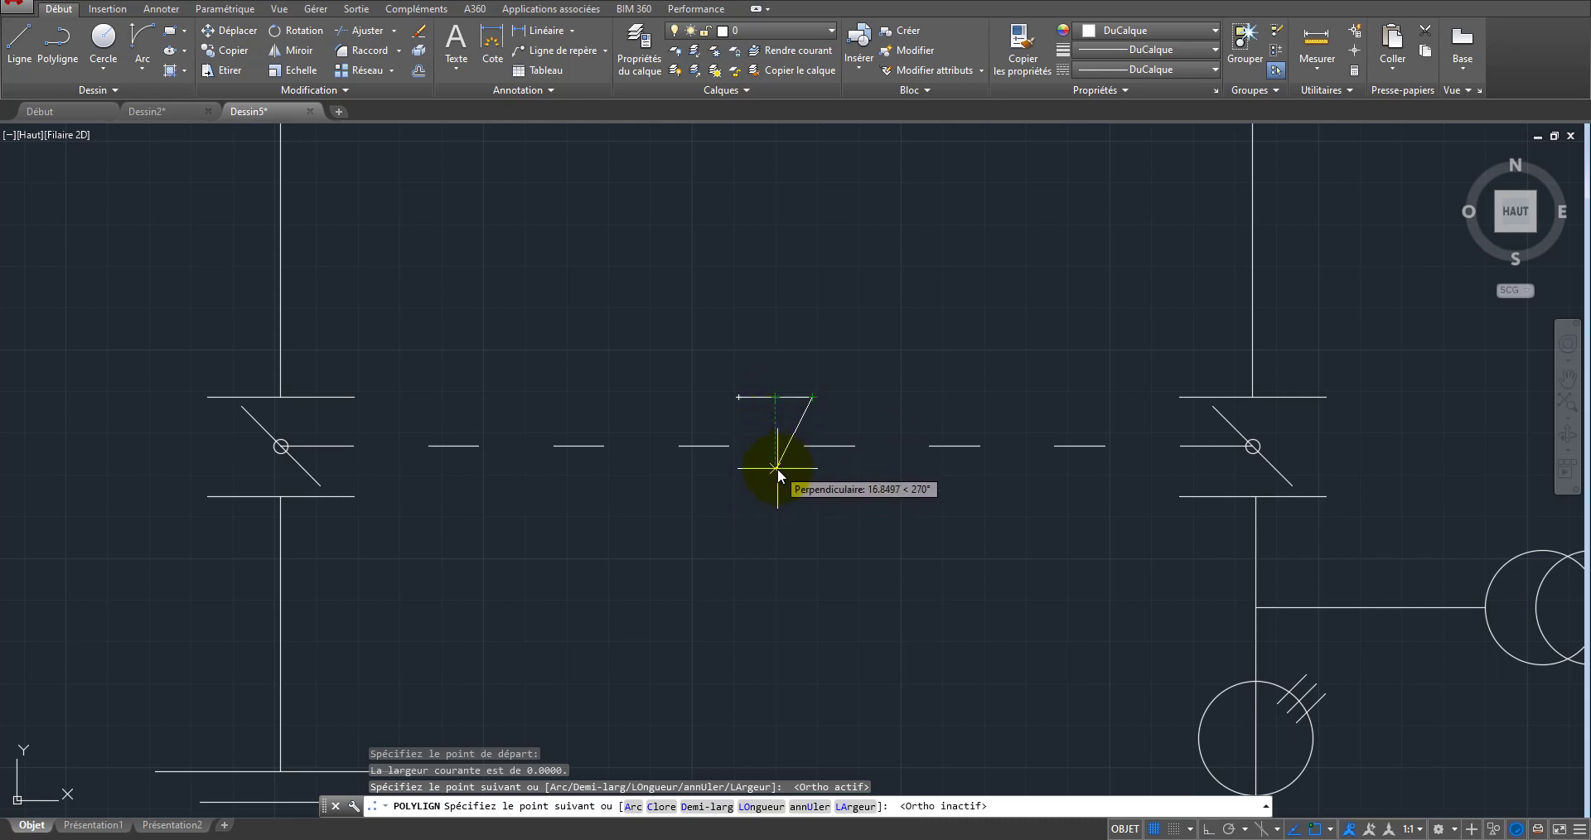
pyautogui.click(778, 465)
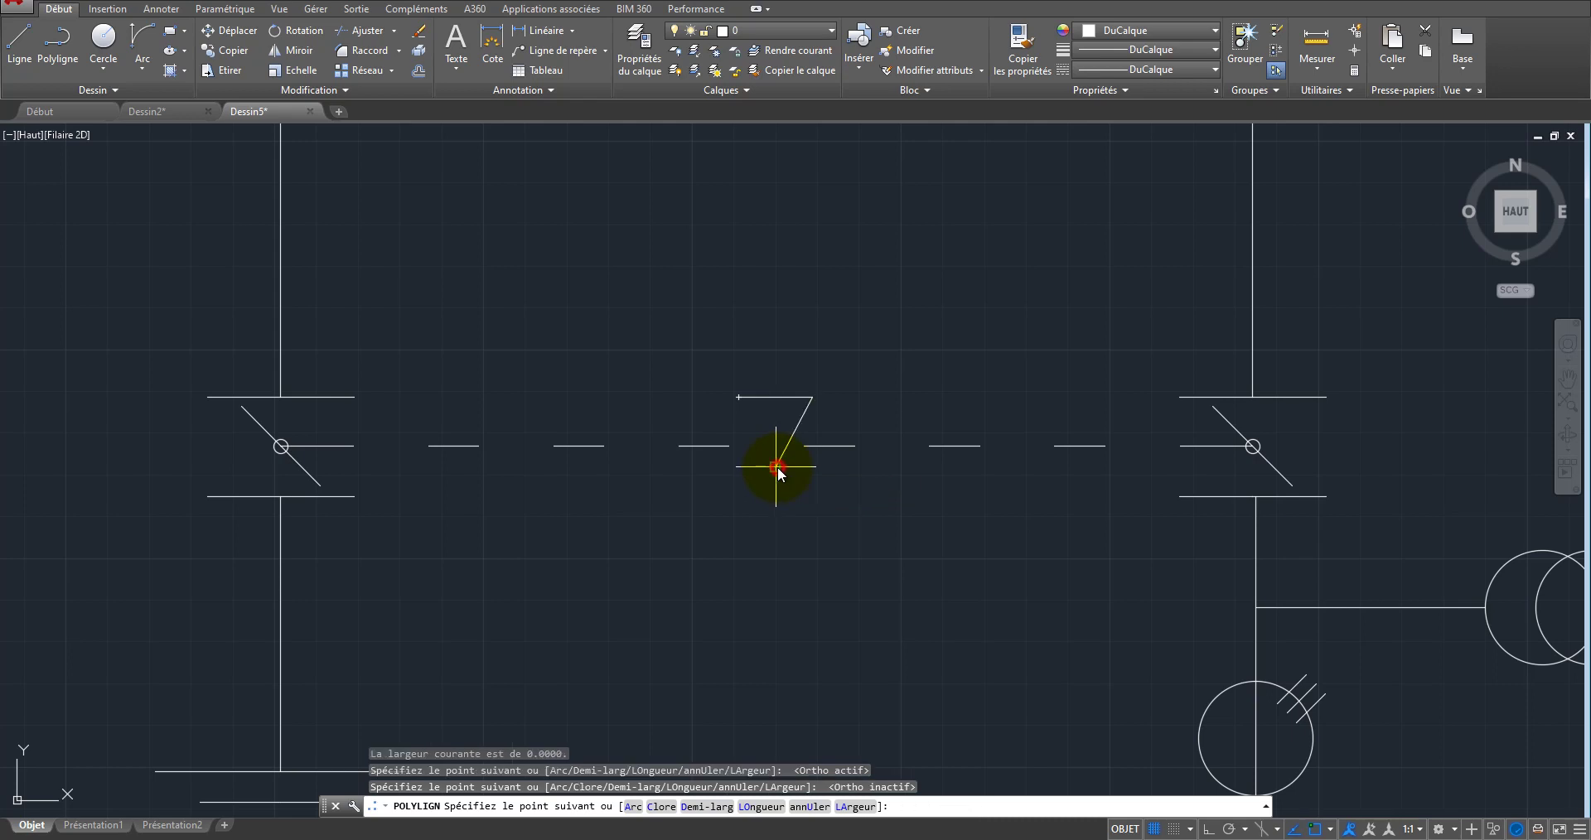
pyautogui.click(738, 398)
pyautogui.rightClick(761, 336)
# Step: Move the triangle straight down about 5.6 units with ortho on
pyautogui.click(843, 345)
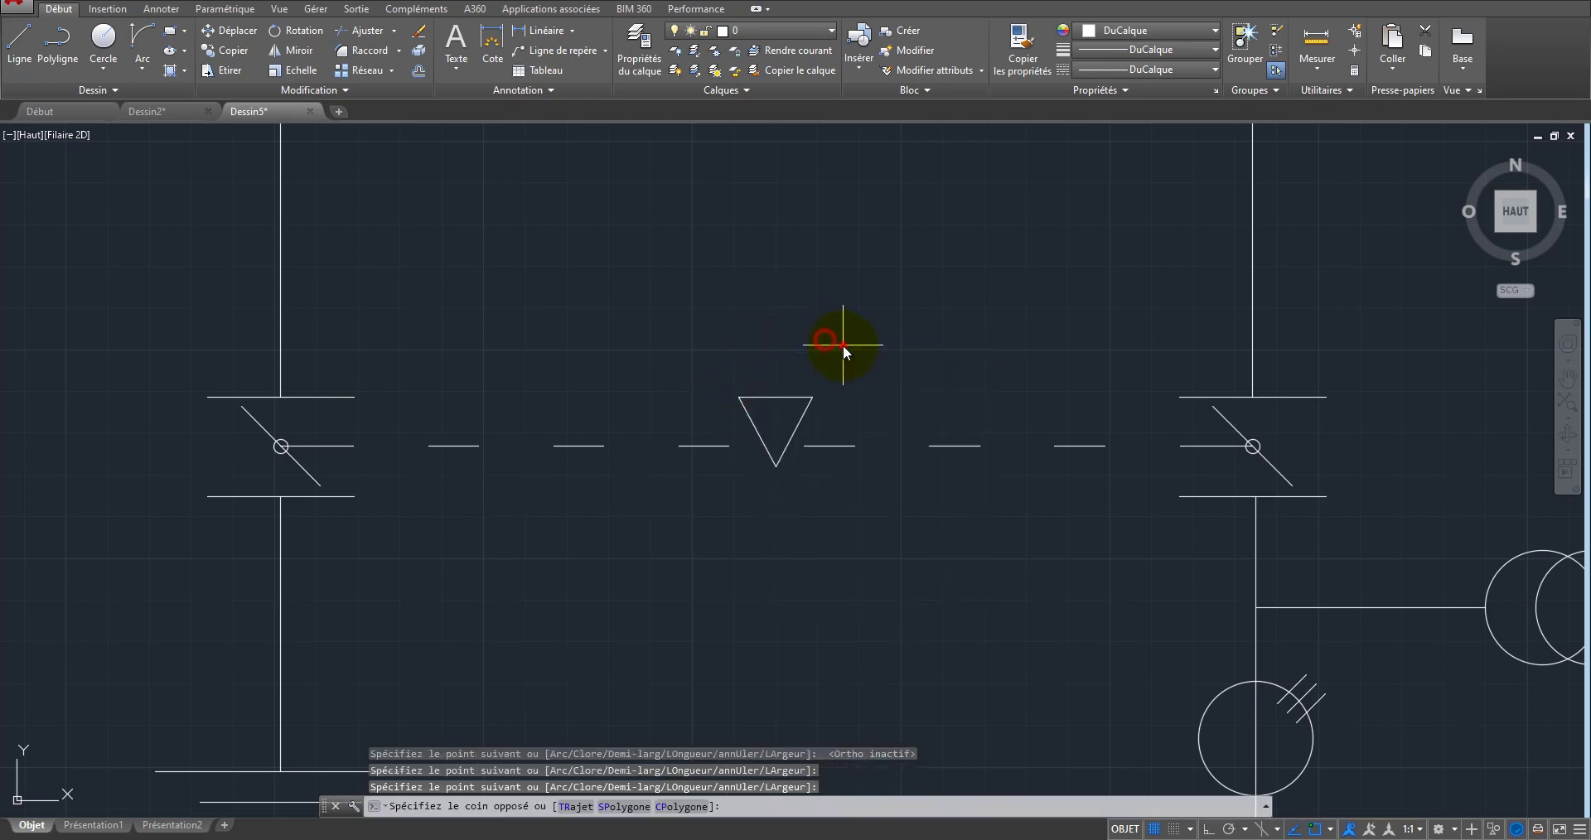
pyautogui.click(768, 404)
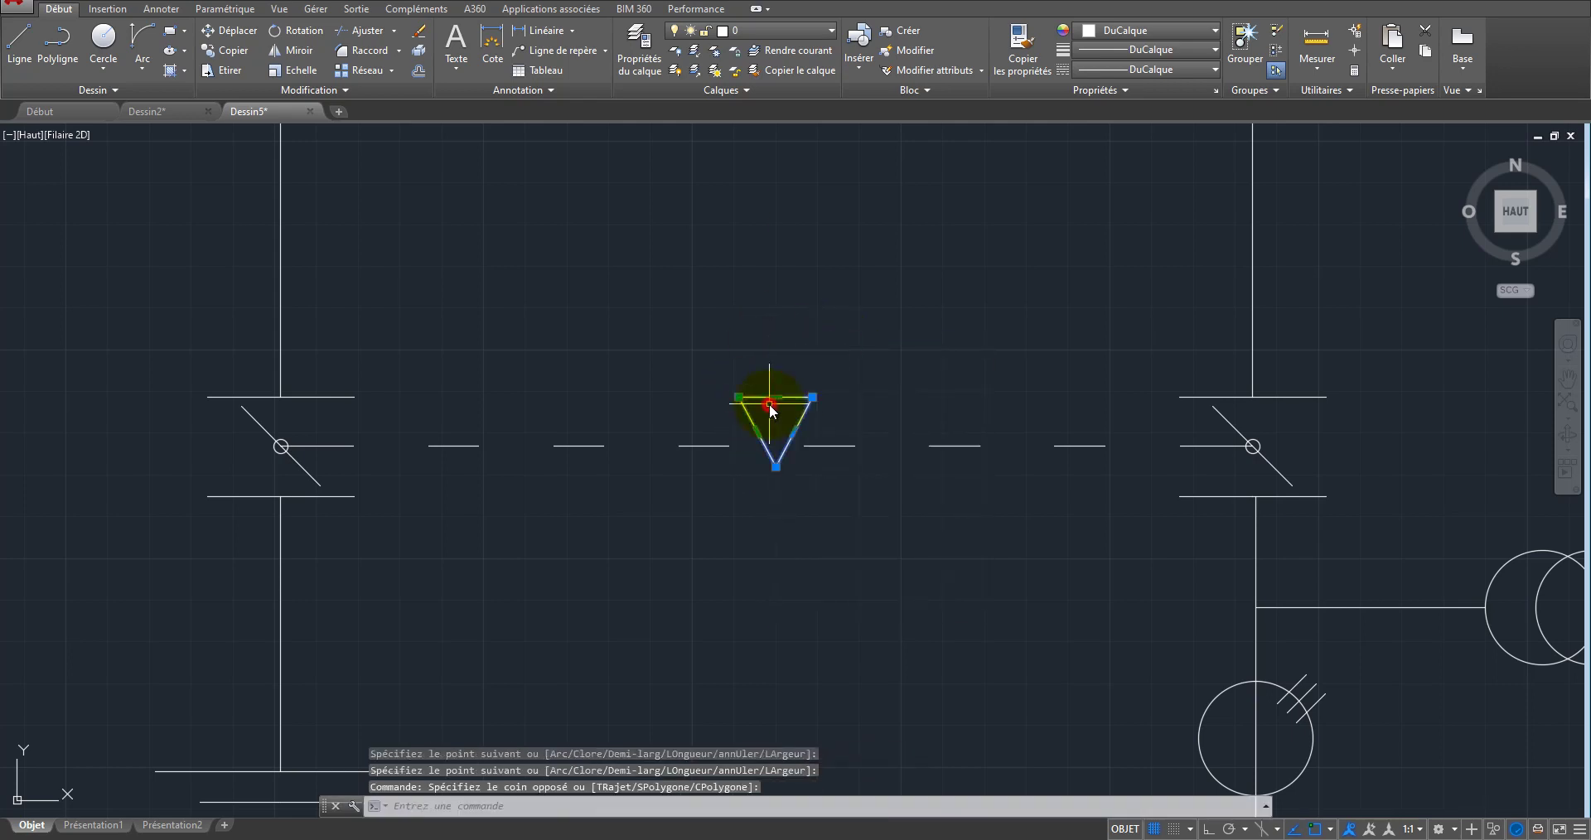
pyautogui.click(226, 37)
pyautogui.click(787, 343)
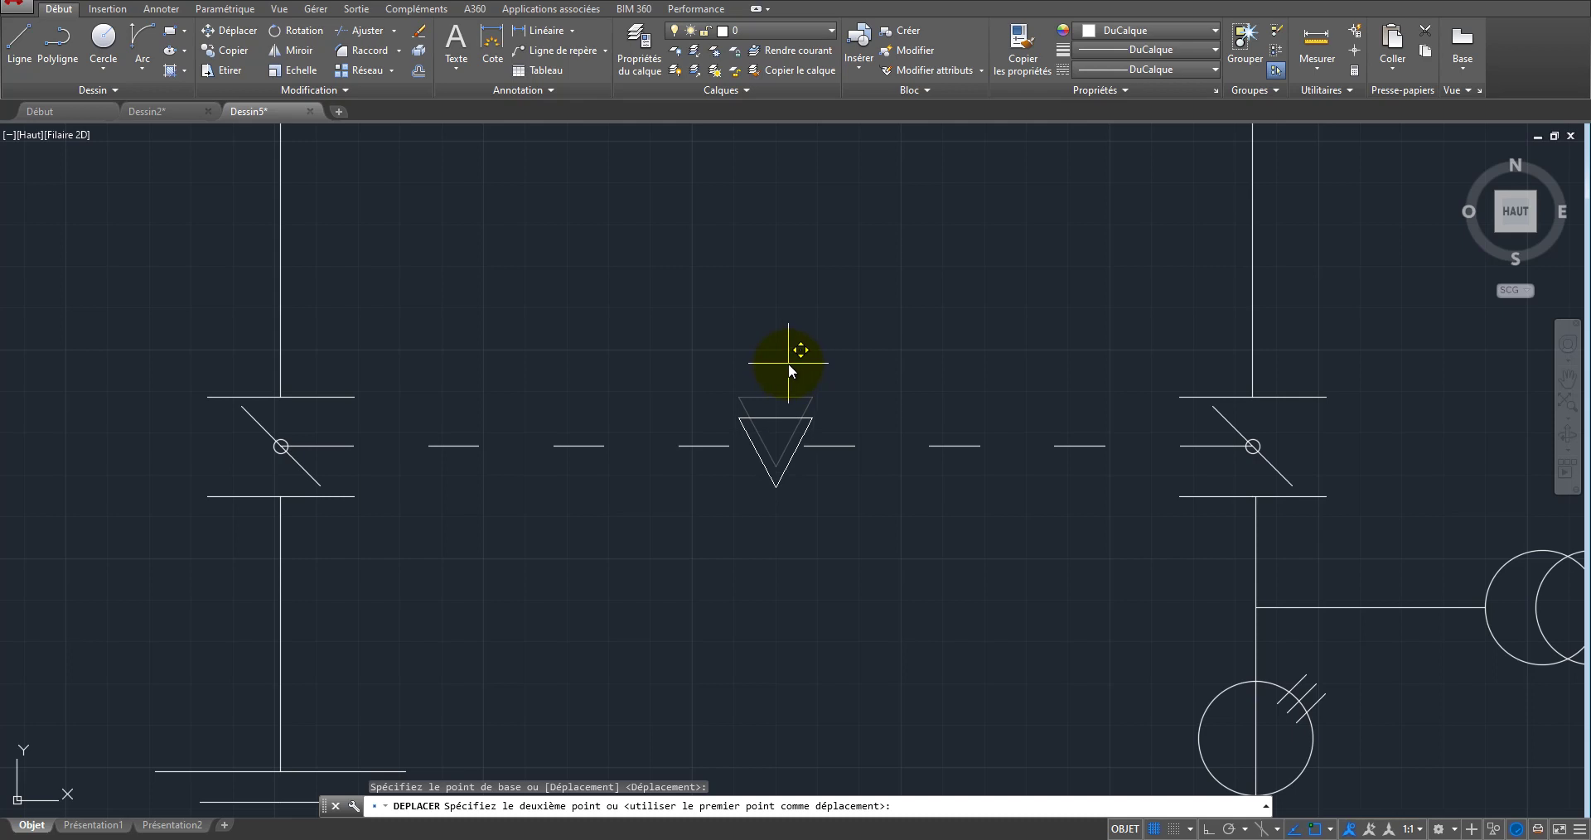
pyautogui.press('F8')
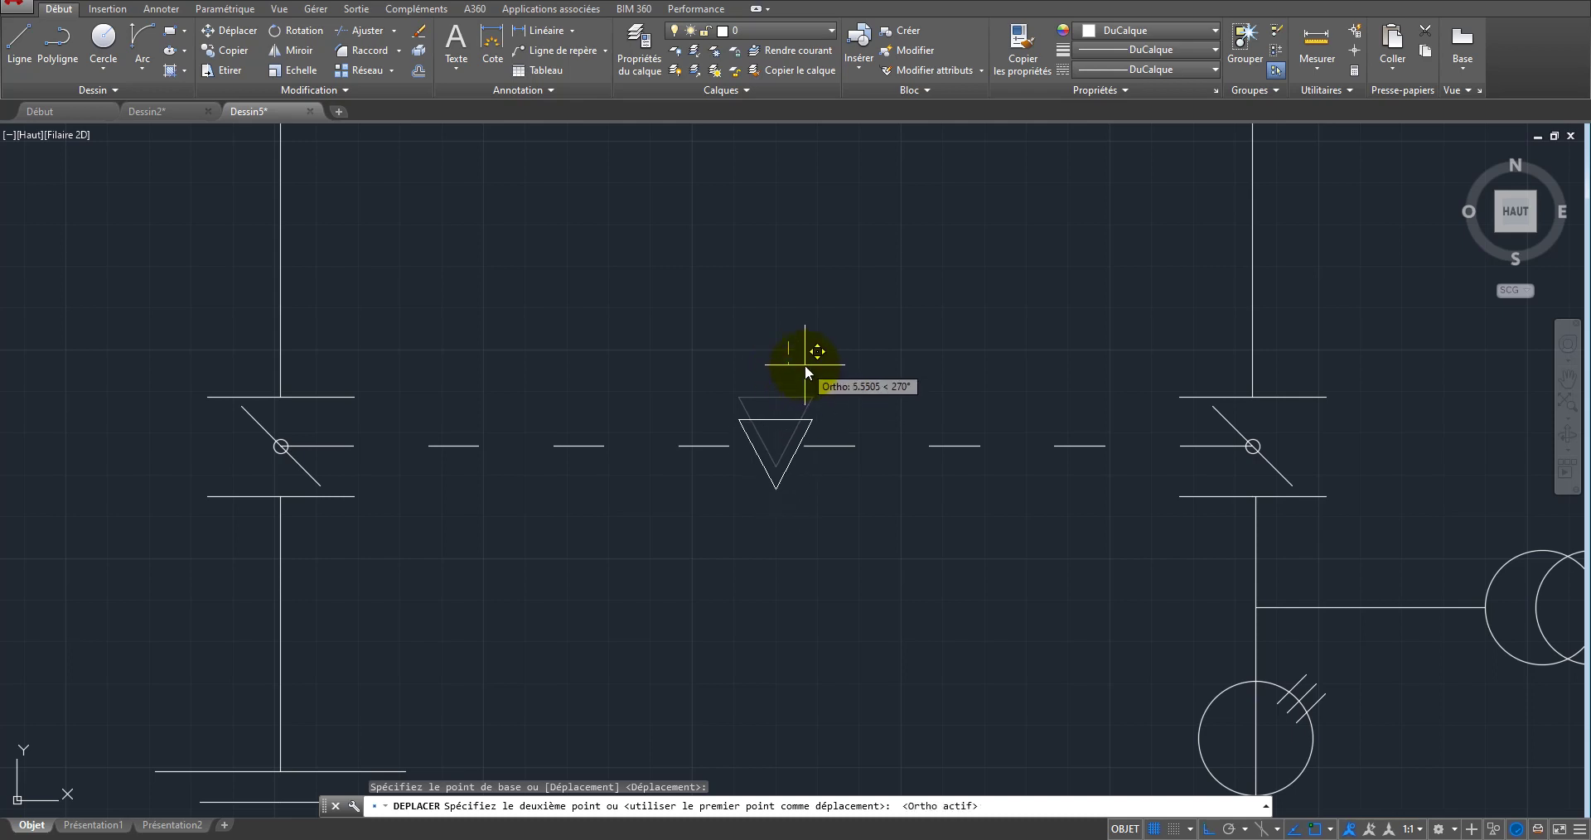
pyautogui.click(804, 365)
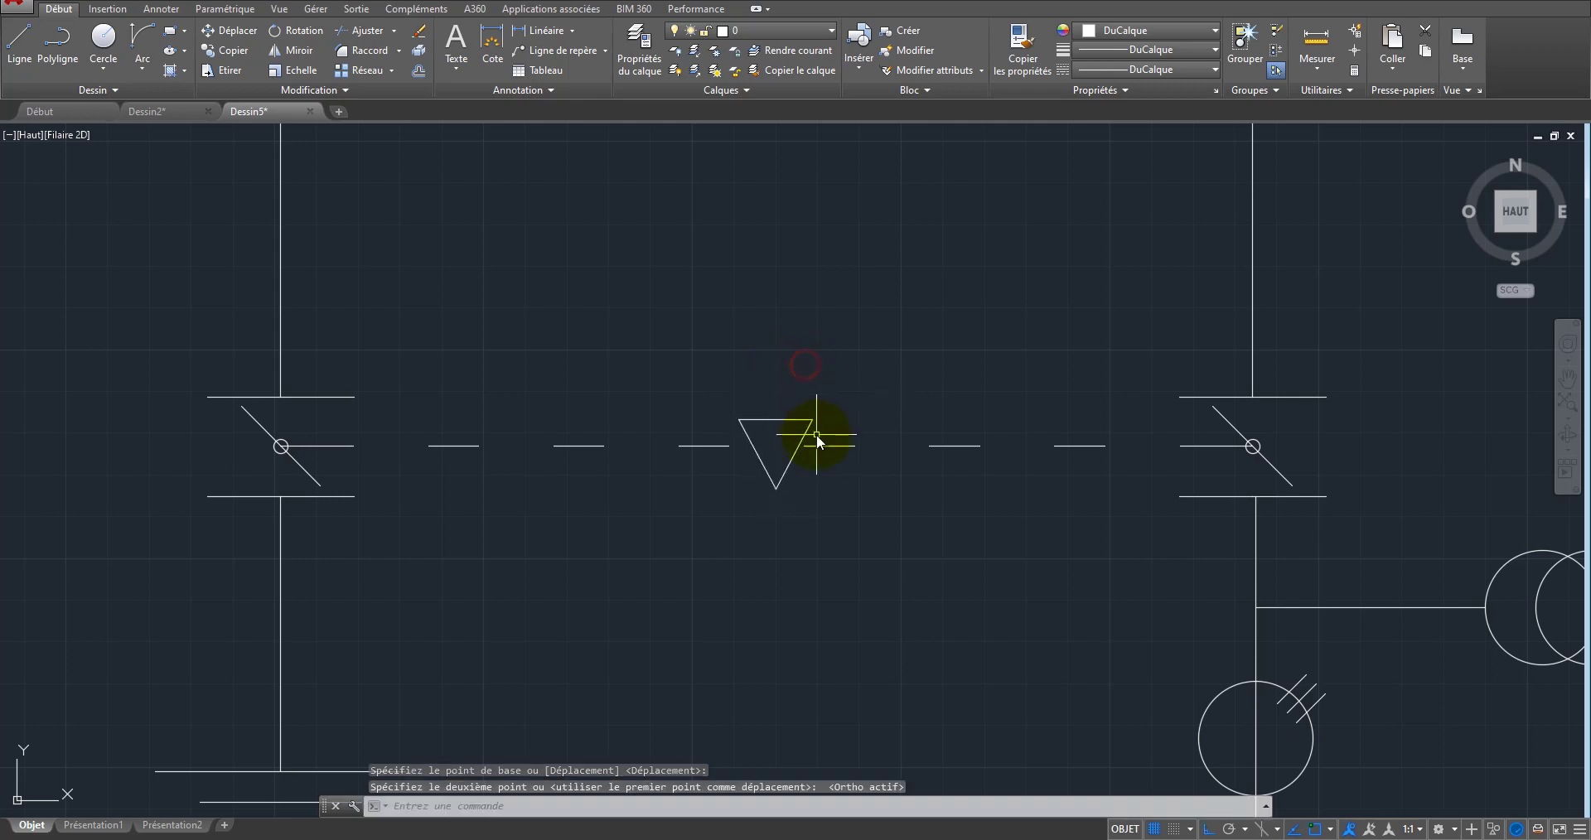
# Step: Scale the triangle by a factor of 1.3 from the midpoint of its upper edge
pyautogui.click(698, 387)
pyautogui.click(838, 524)
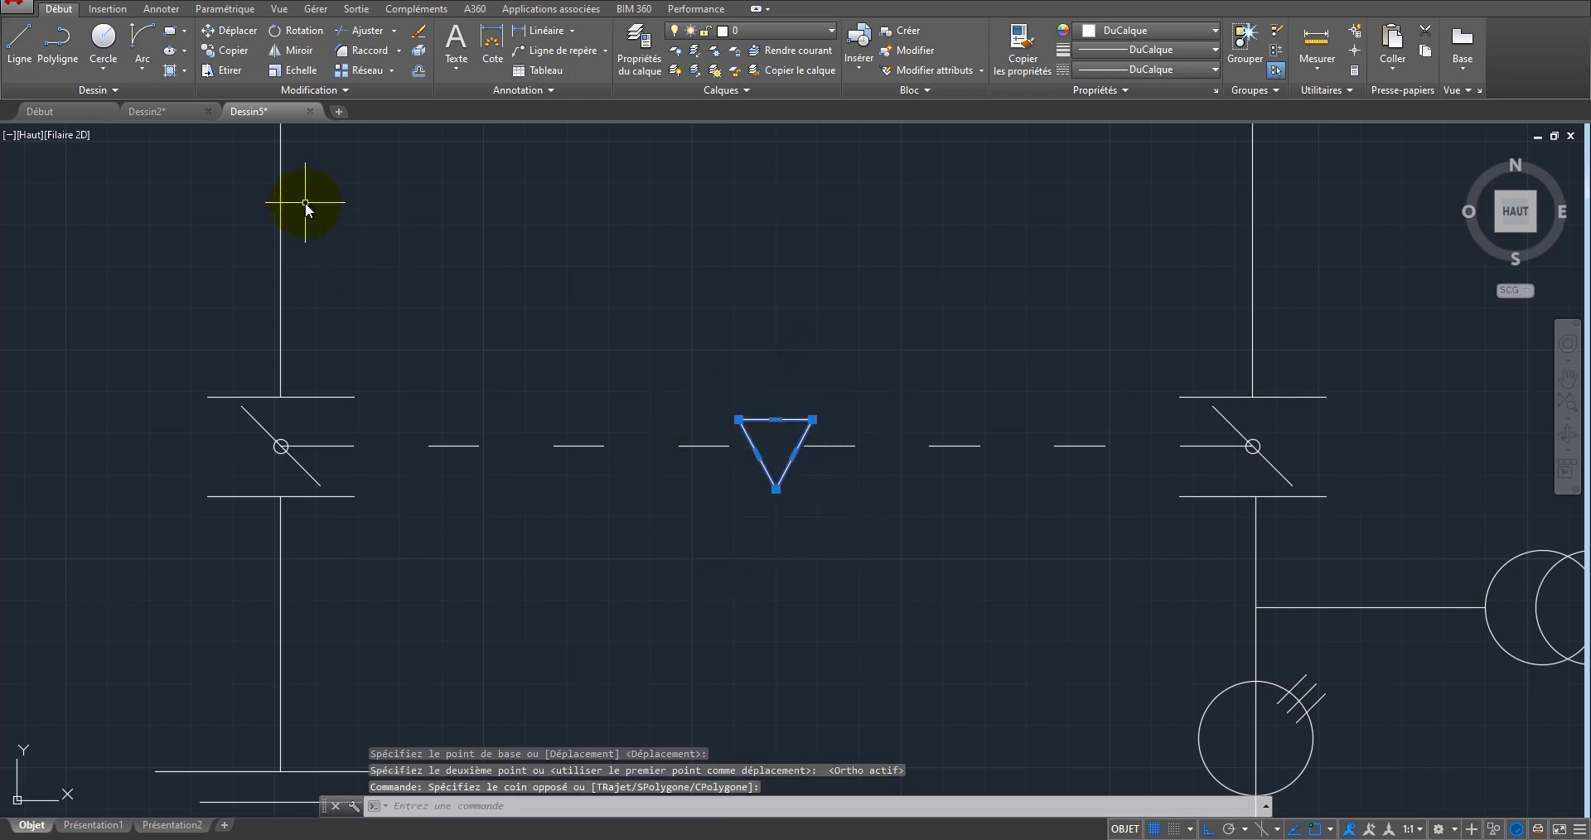
pyautogui.click(300, 71)
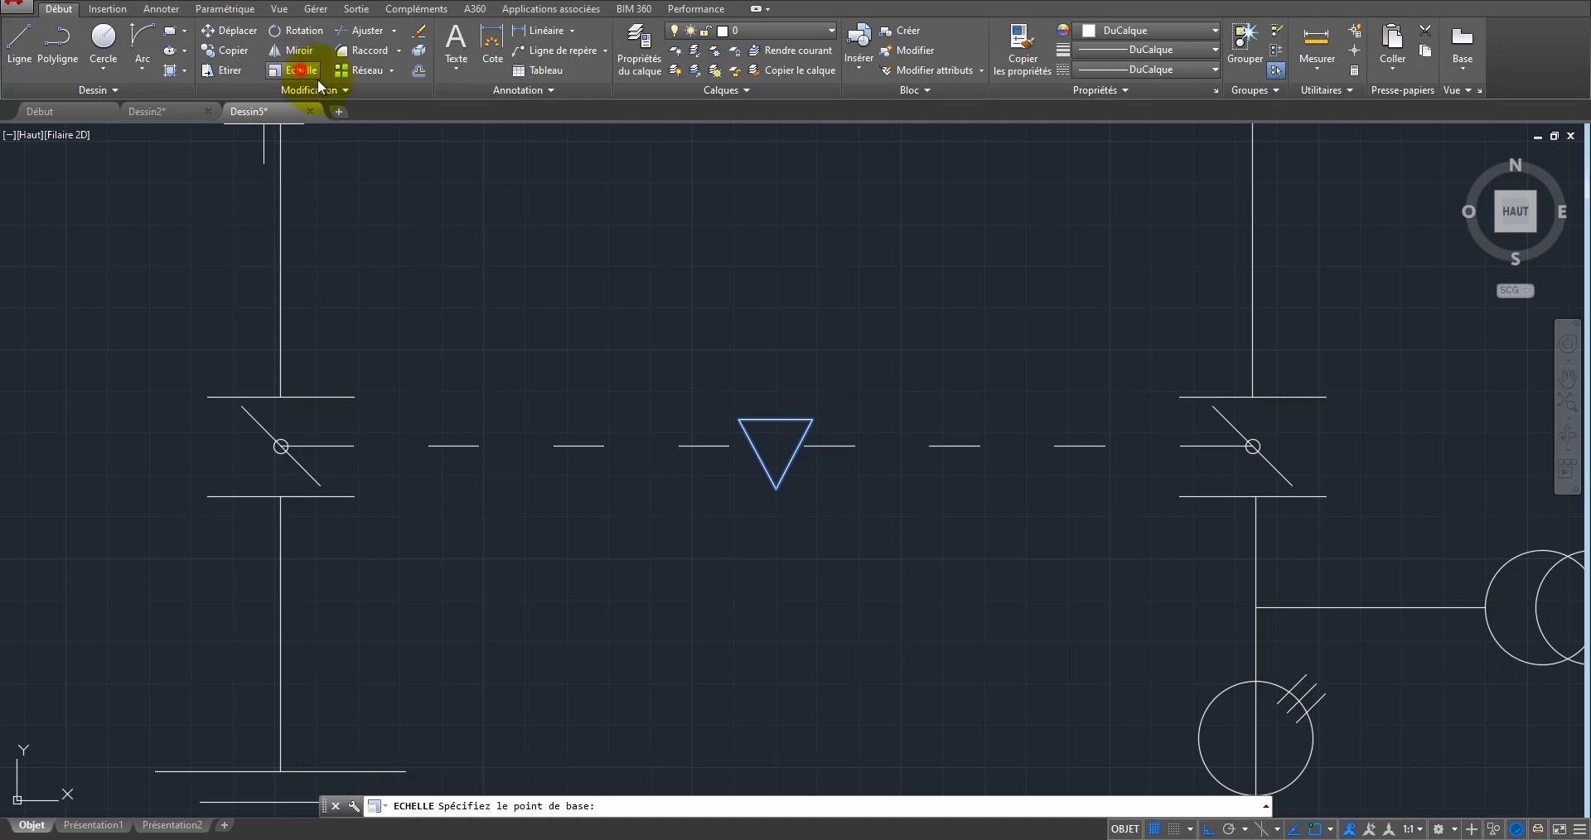
pyautogui.click(778, 420)
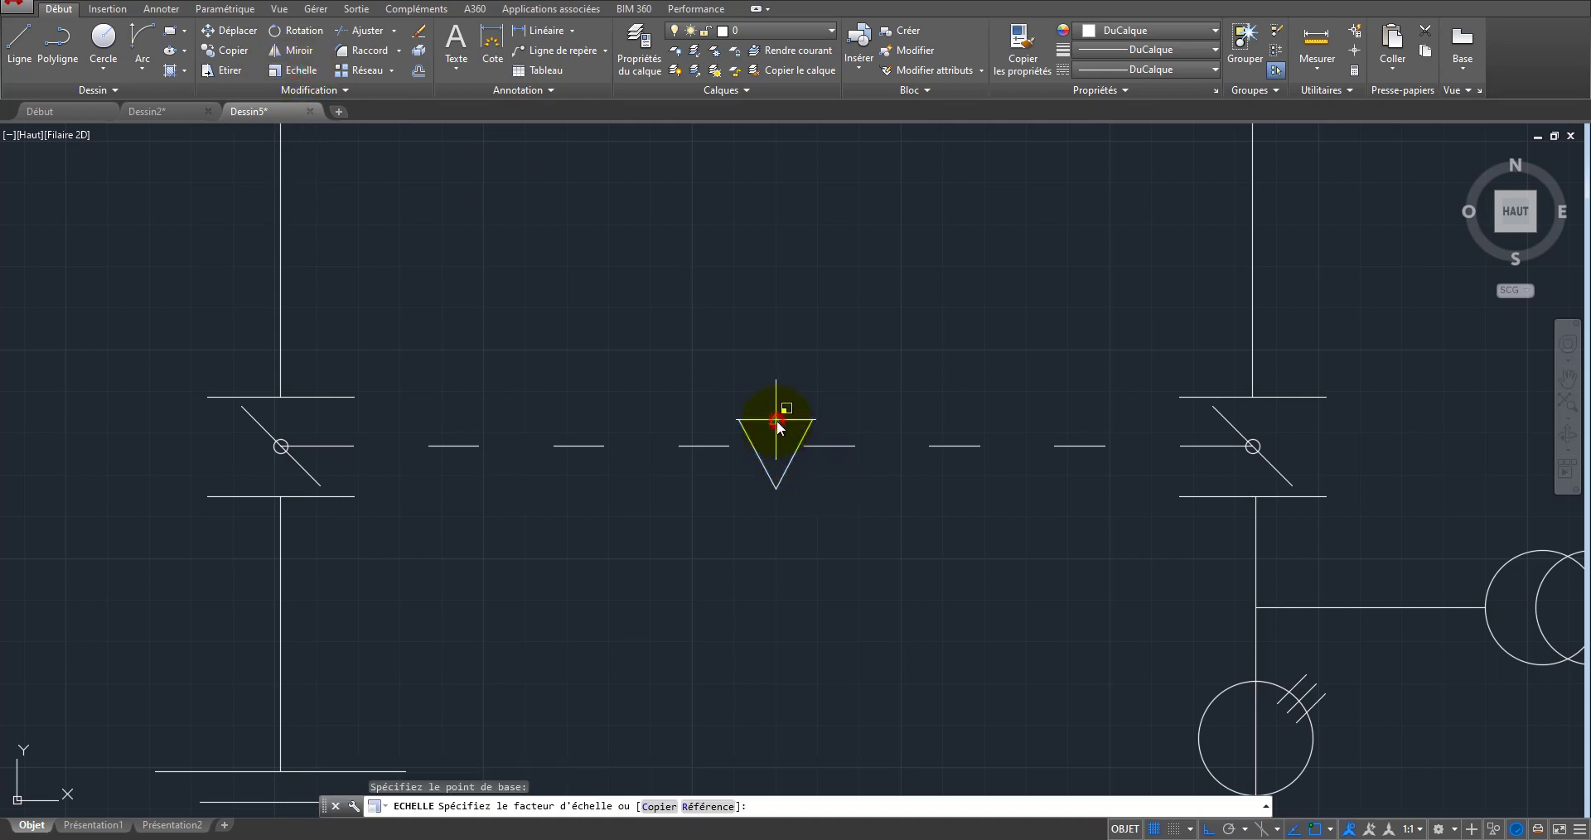
pyautogui.write('1.3')
pyautogui.press('Return')
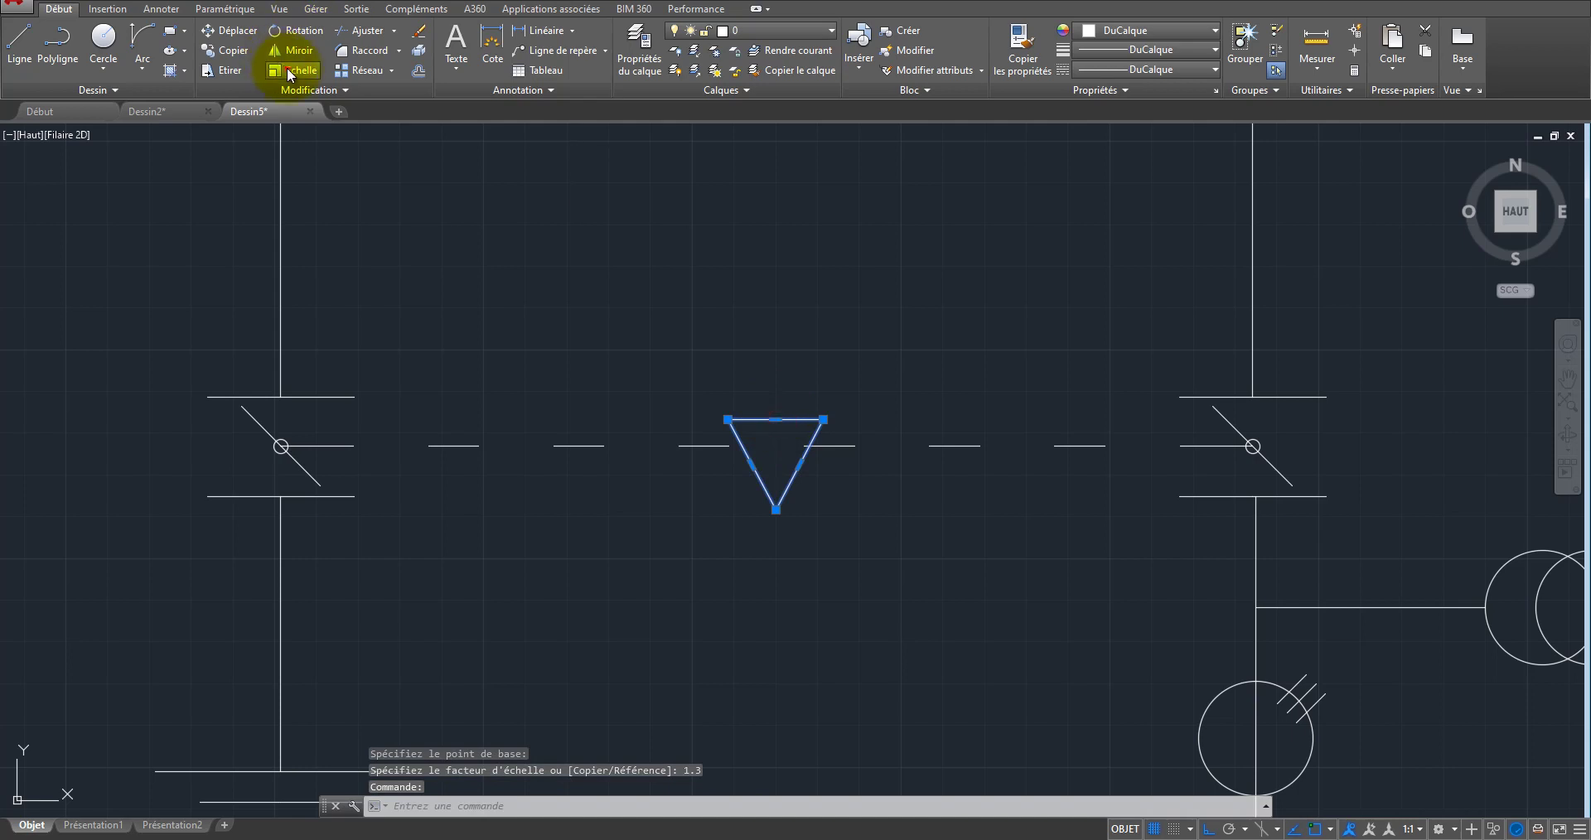
# Step: Enlarge the triangle again by a factor of 1.5 from its upper edge's midpoint
pyautogui.click(286, 69)
pyautogui.click(775, 420)
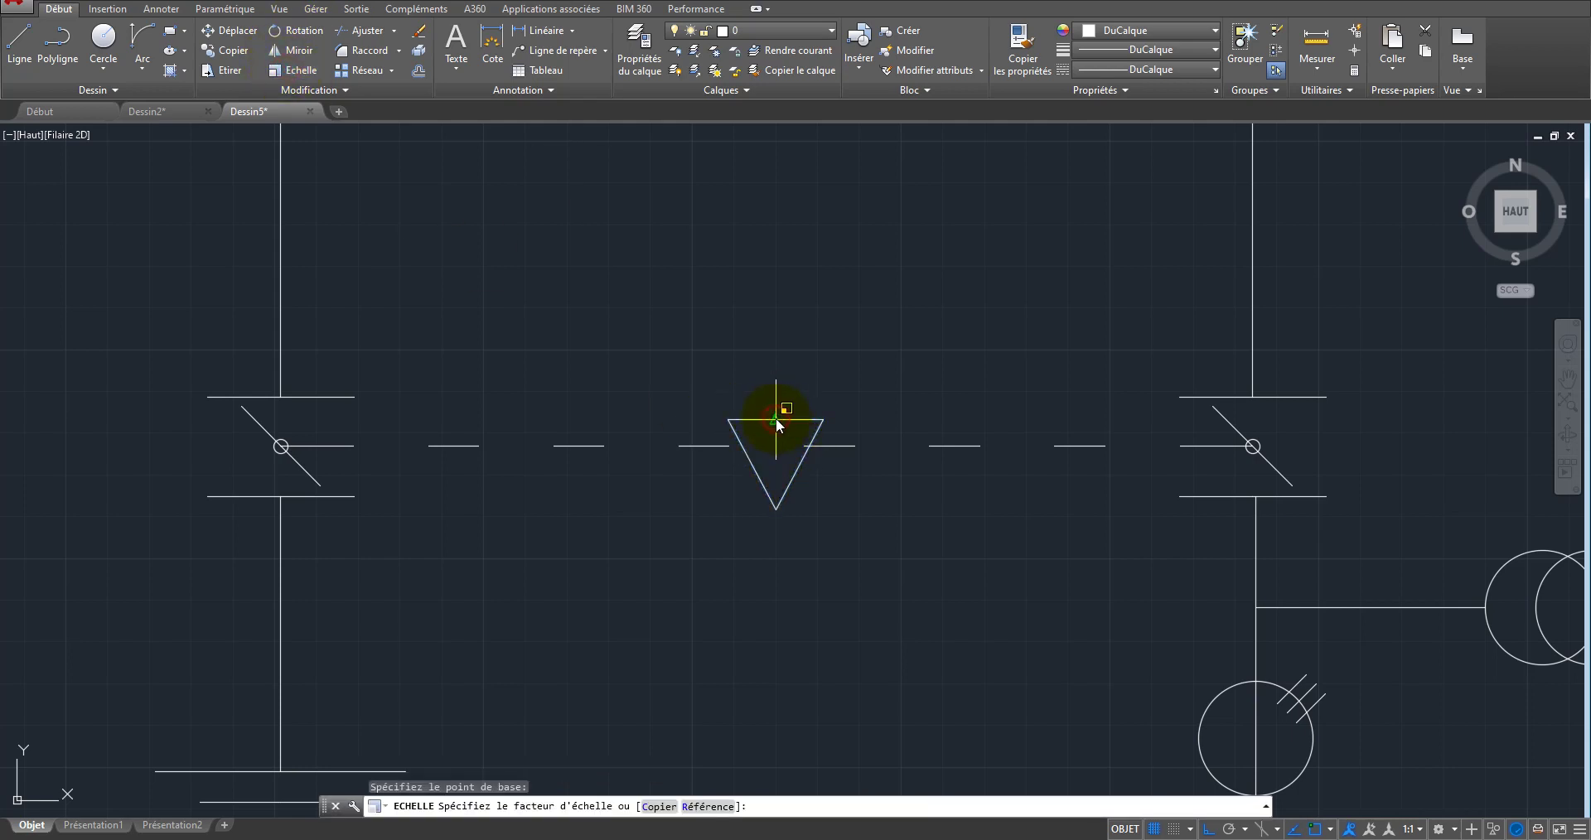
pyautogui.write('1.5')
pyautogui.press('Return')
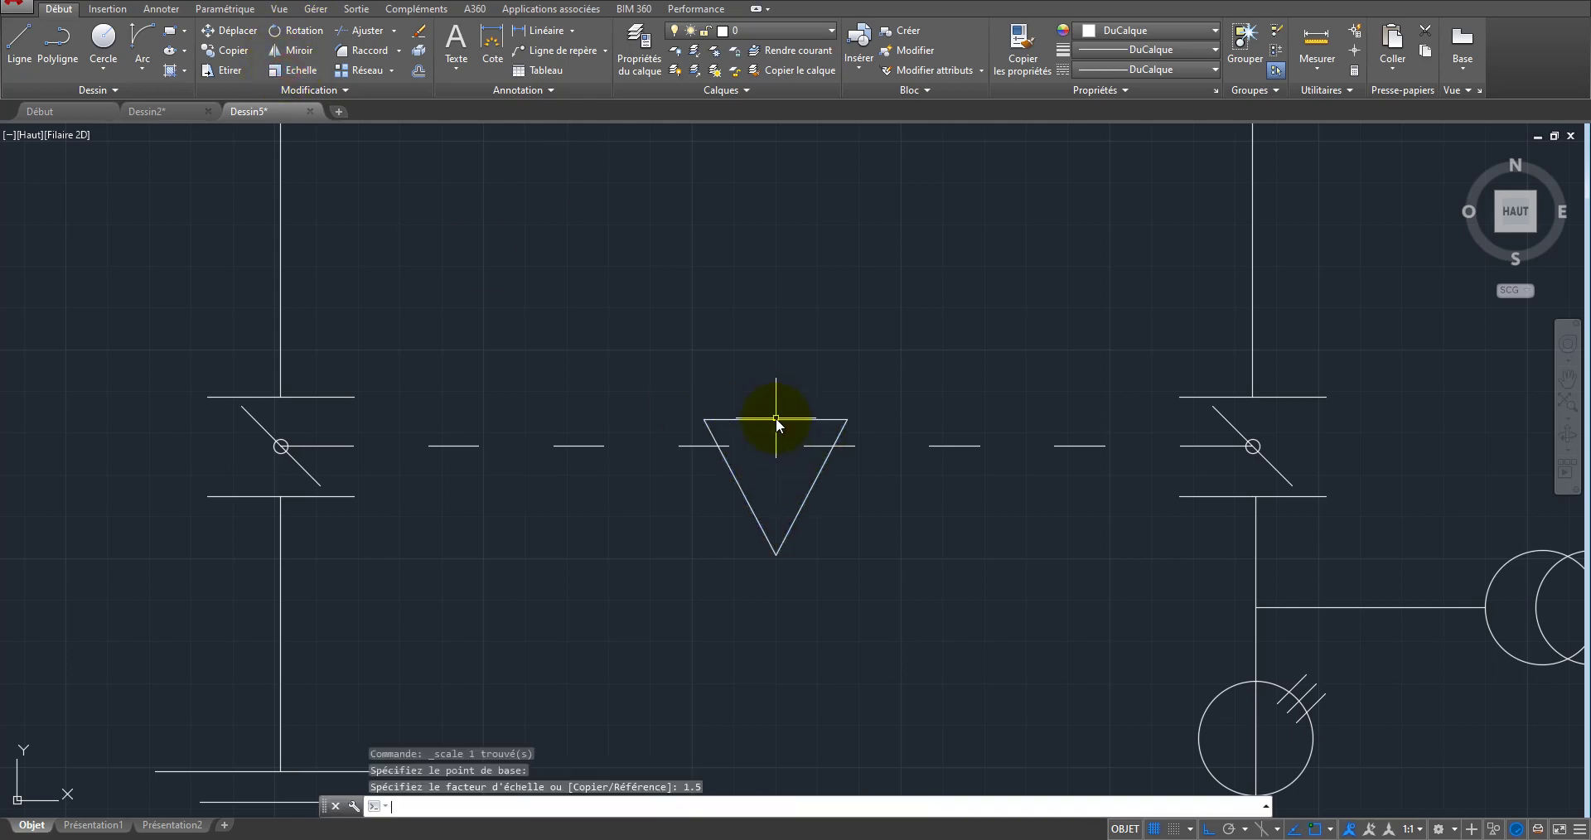
# Step: Move the triangle straight up about 7 units so it straddles the dashed interlock line
pyautogui.click(667, 373)
pyautogui.click(927, 656)
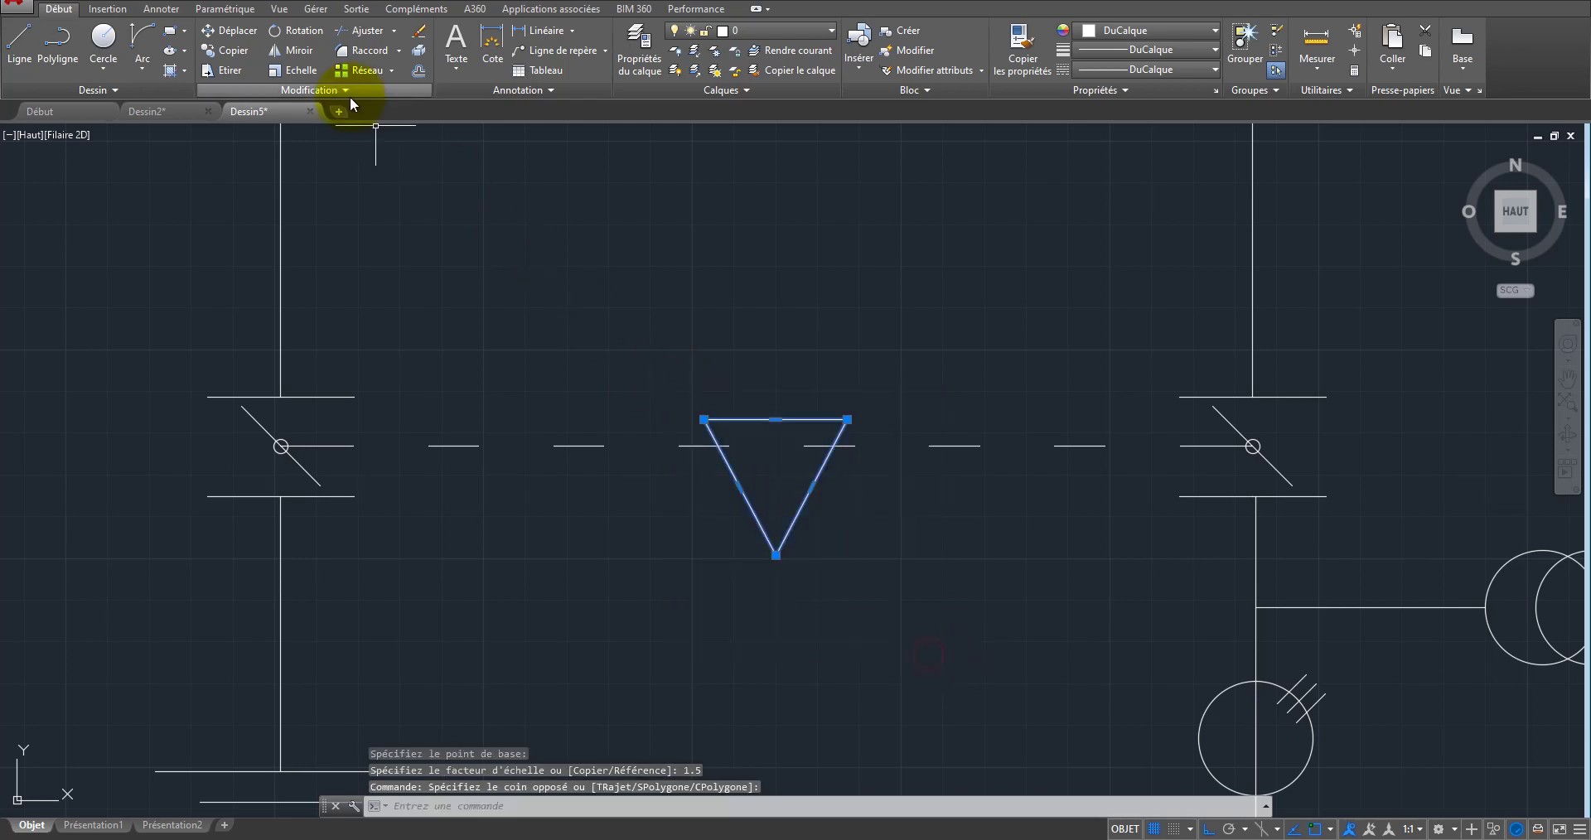
pyautogui.click(212, 35)
pyautogui.click(863, 668)
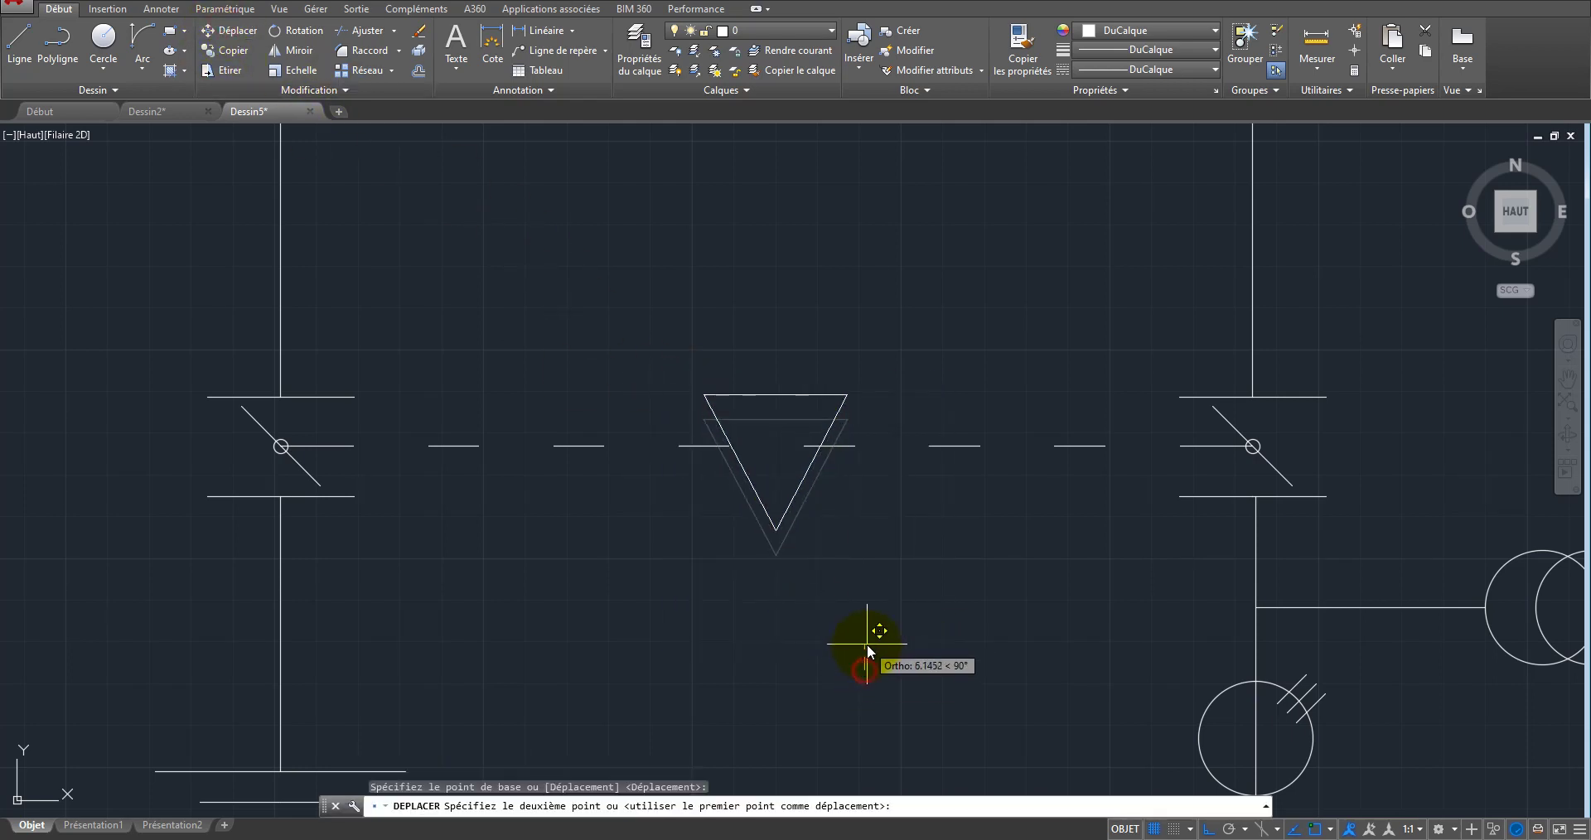
pyautogui.click(867, 640)
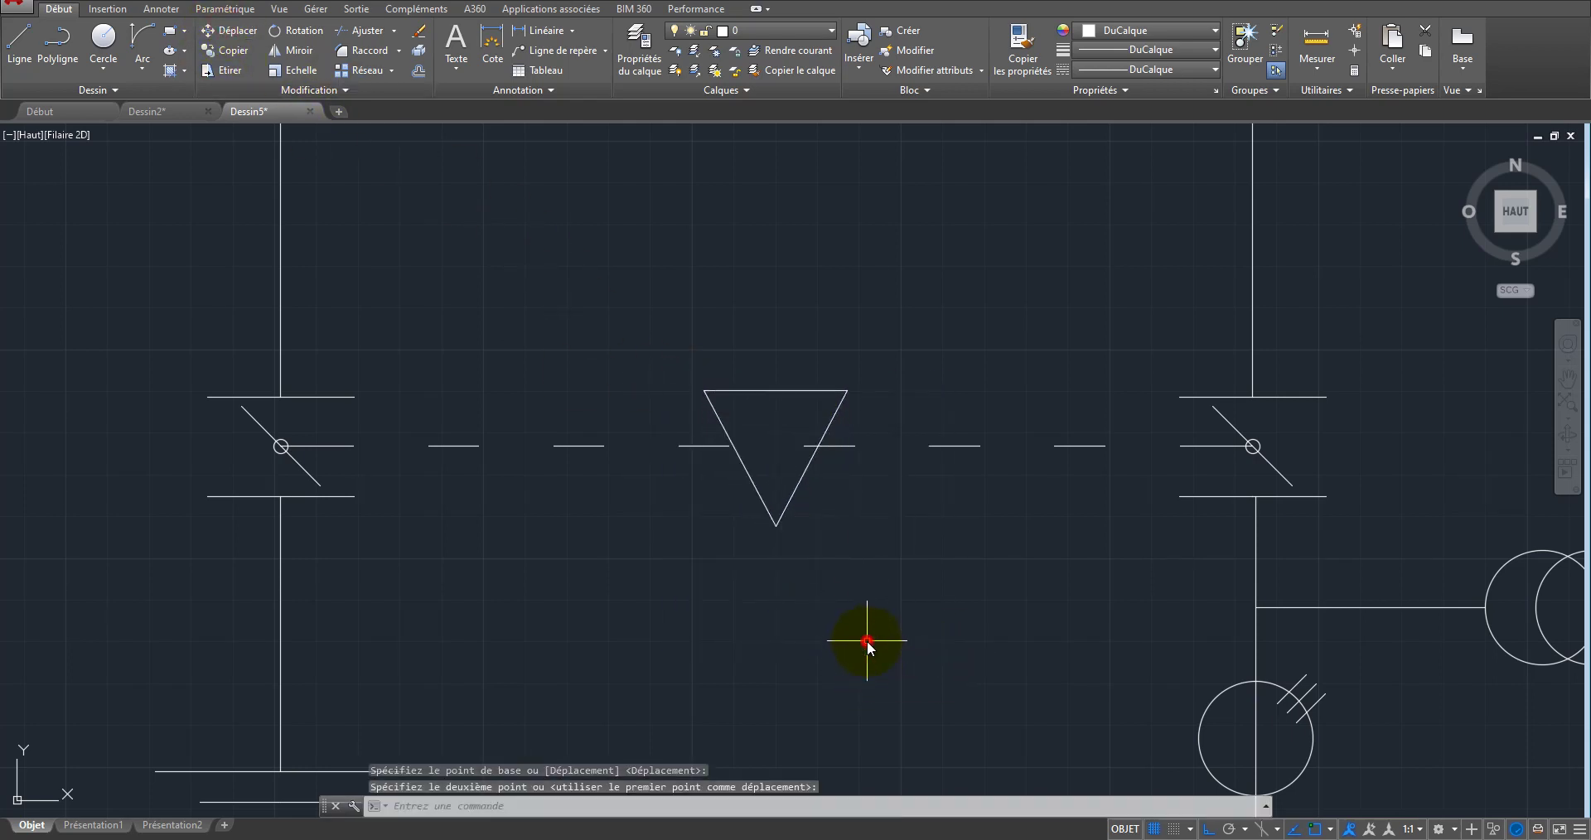
# Step: Shift the triangle horizontally about 4 units toward the earthed branch, centring it between the two linked disconnectors
pyautogui.click(833, 340)
pyautogui.click(787, 405)
pyautogui.press('Return')
pyautogui.click(943, 306)
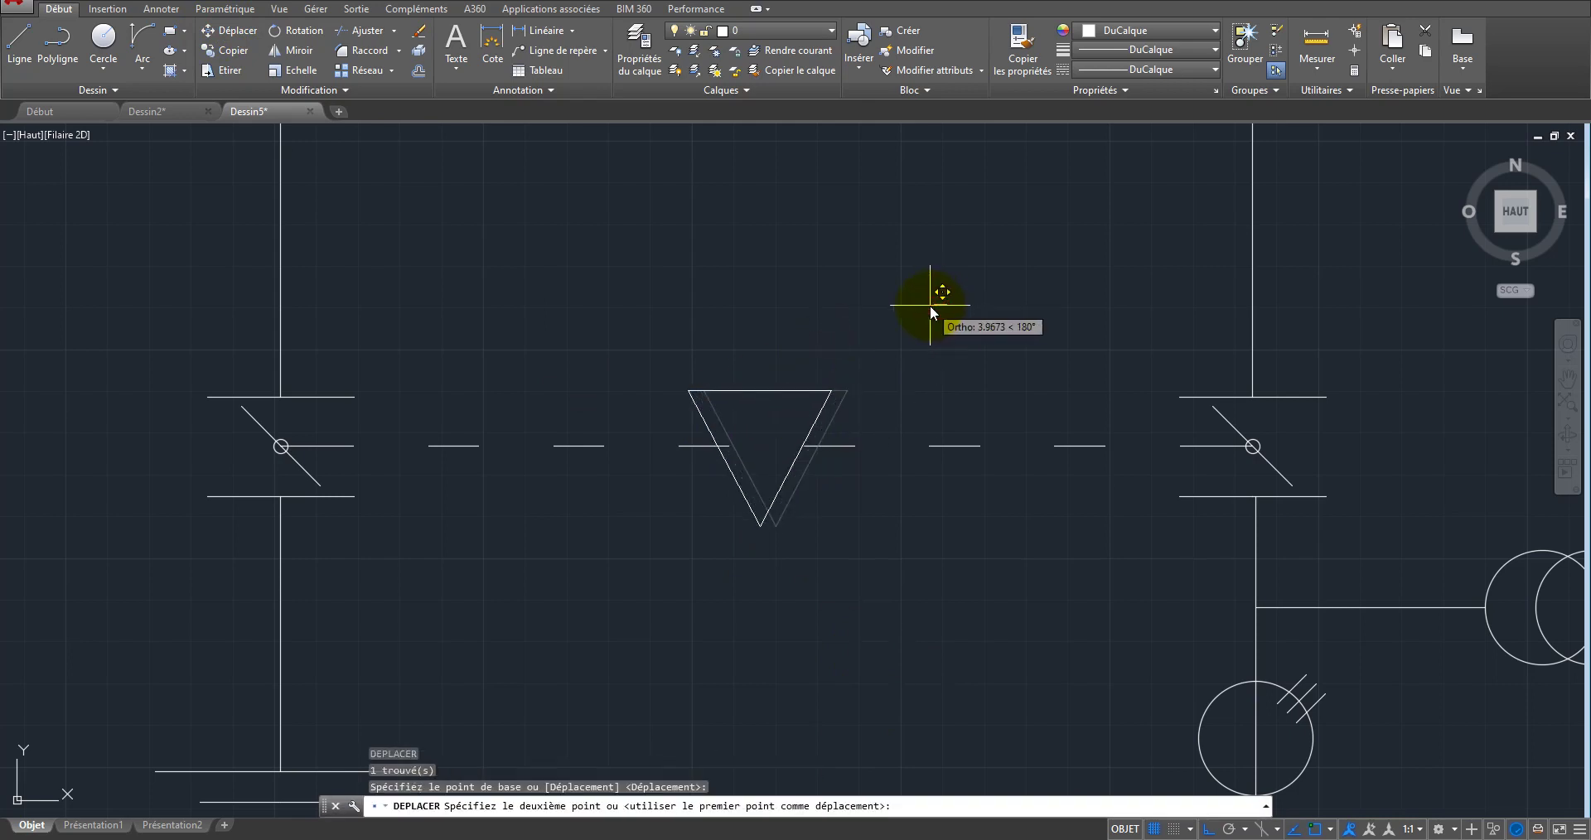
pyautogui.click(933, 307)
pyautogui.scroll(-5, 757, 318)
pyautogui.scroll(-2, 663, 485)
pyautogui.scroll(-3, 655, 512)
pyautogui.scroll(2, 677, 391)
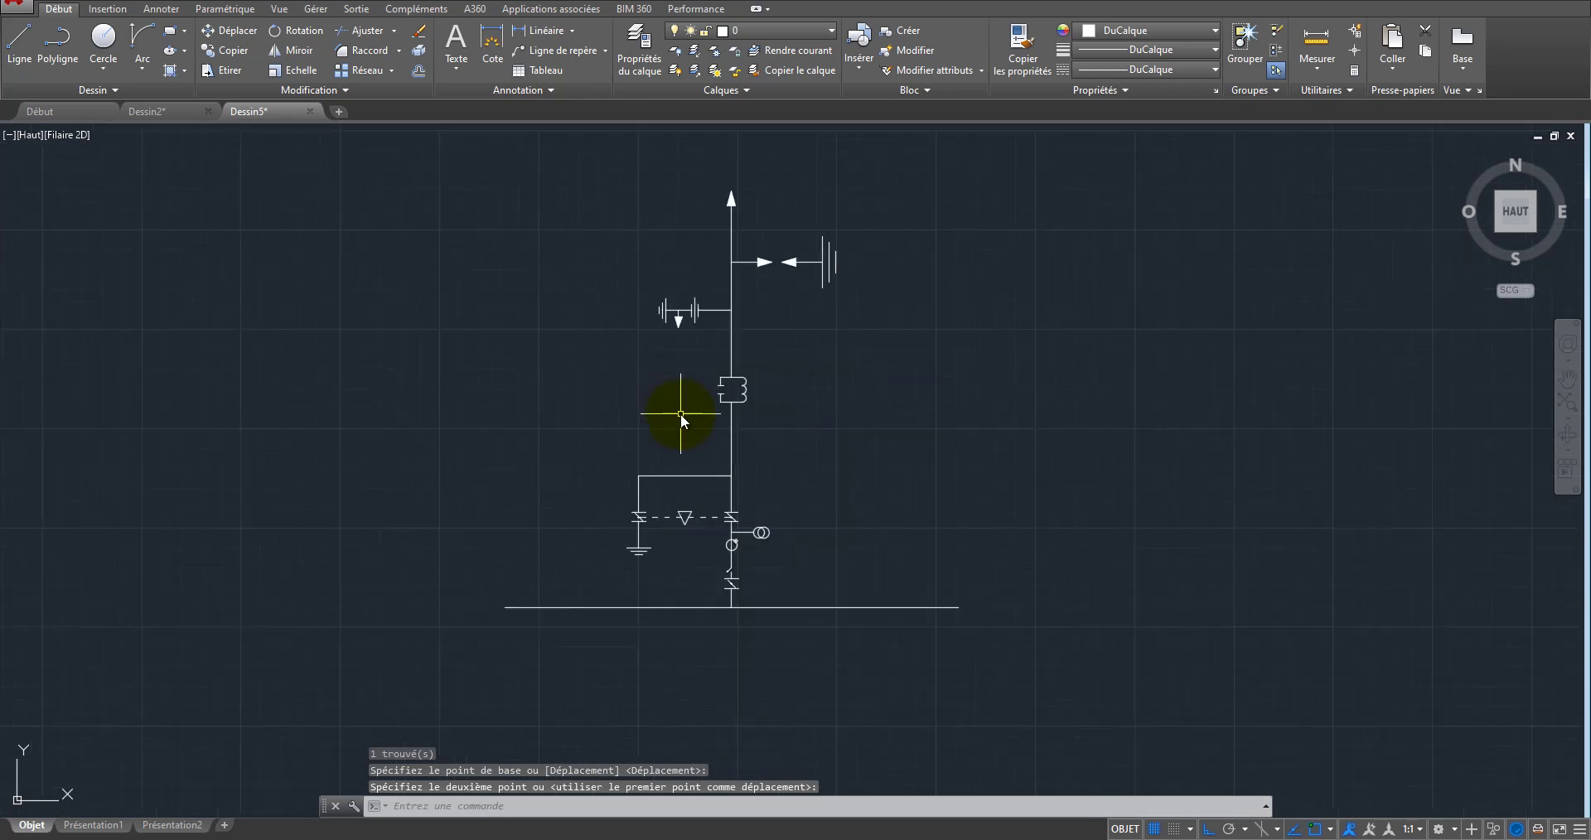
pyautogui.click(1515, 210)
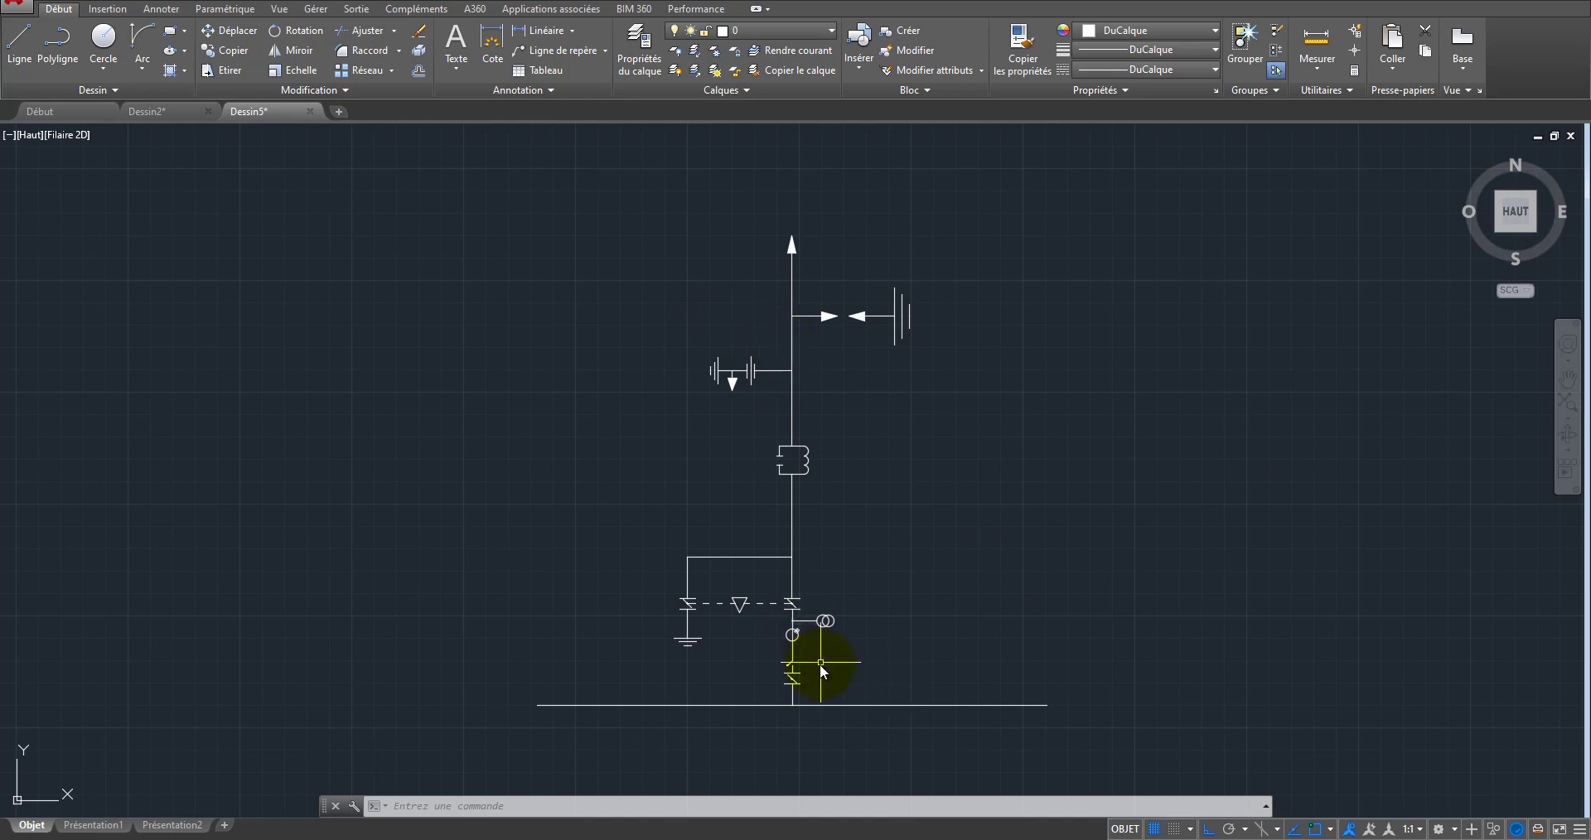
# Step: Copy the small pivot circle of the main line's upper disconnector to the top of the measuring circle, using its centre and turning ortho off
pyautogui.scroll(10, 812, 658)
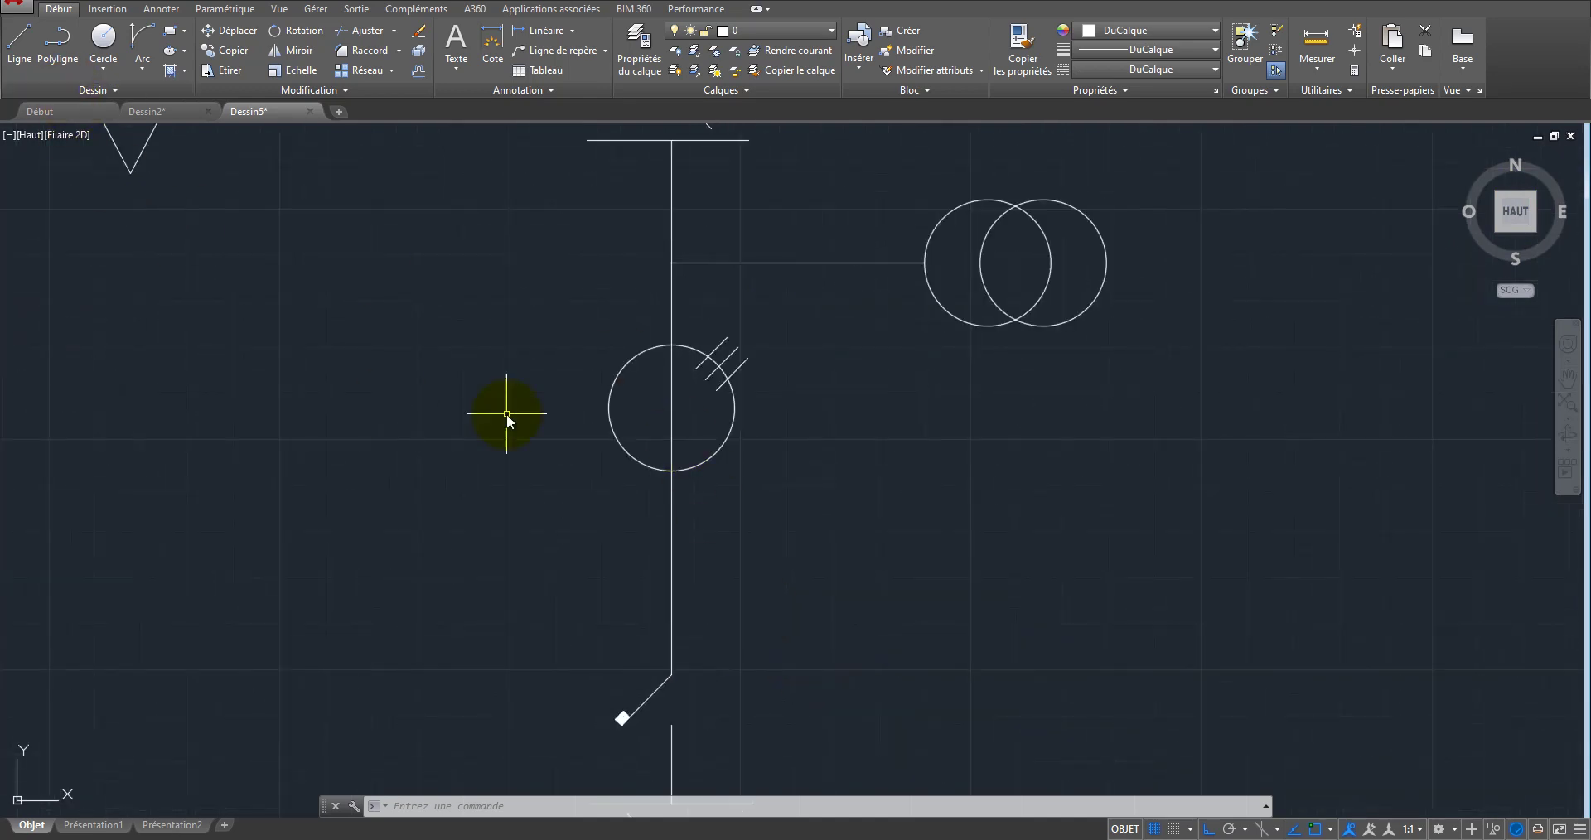
pyautogui.scroll(-4, 514, 385)
pyautogui.scroll(6, 564, 251)
pyautogui.click(607, 304)
pyautogui.click(660, 370)
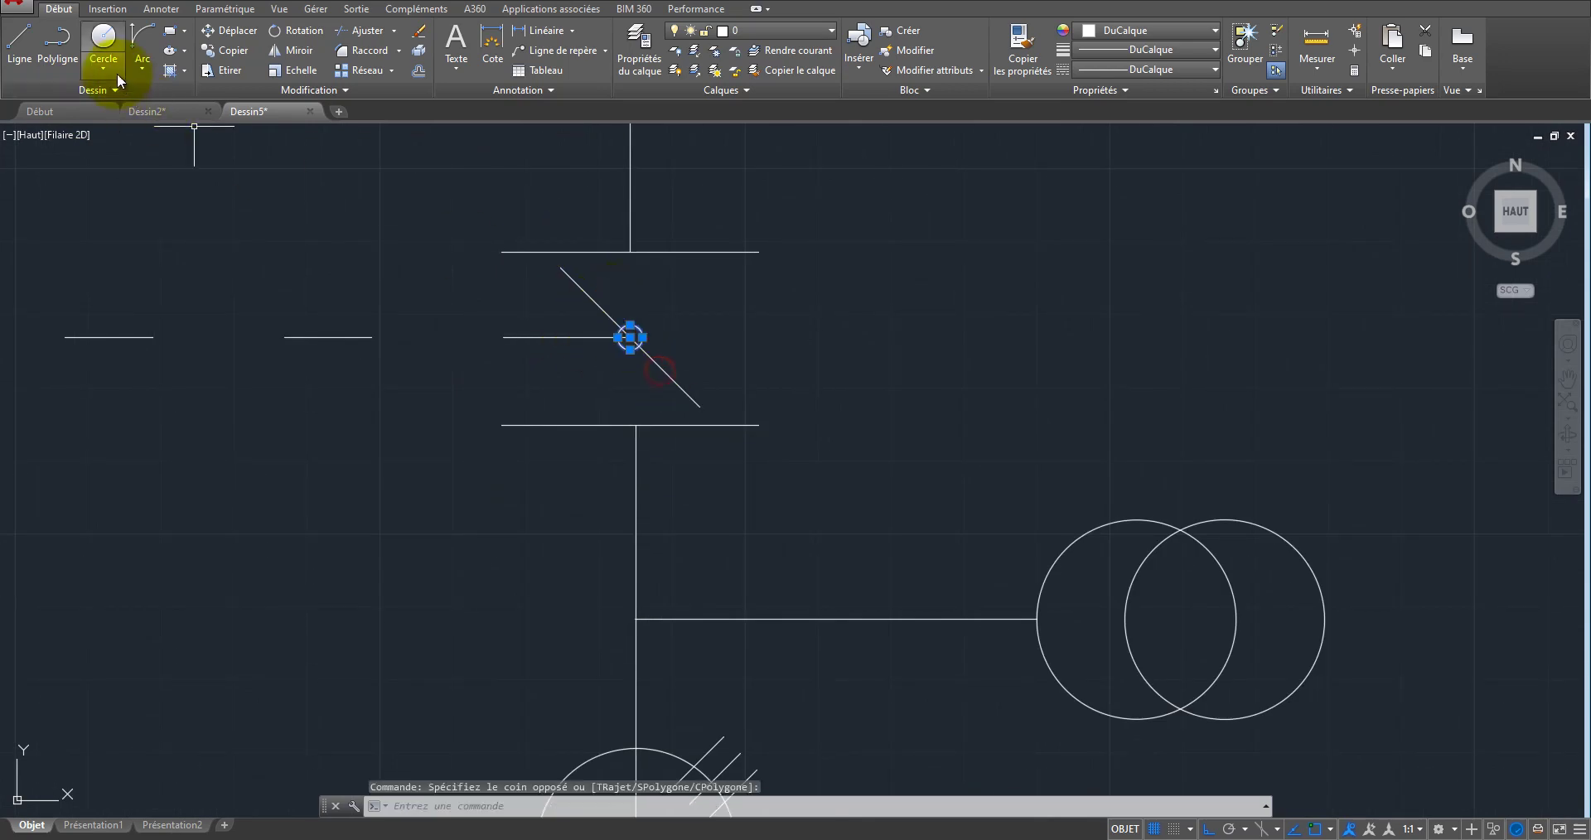
pyautogui.click(230, 48)
pyautogui.scroll(4, 572, 348)
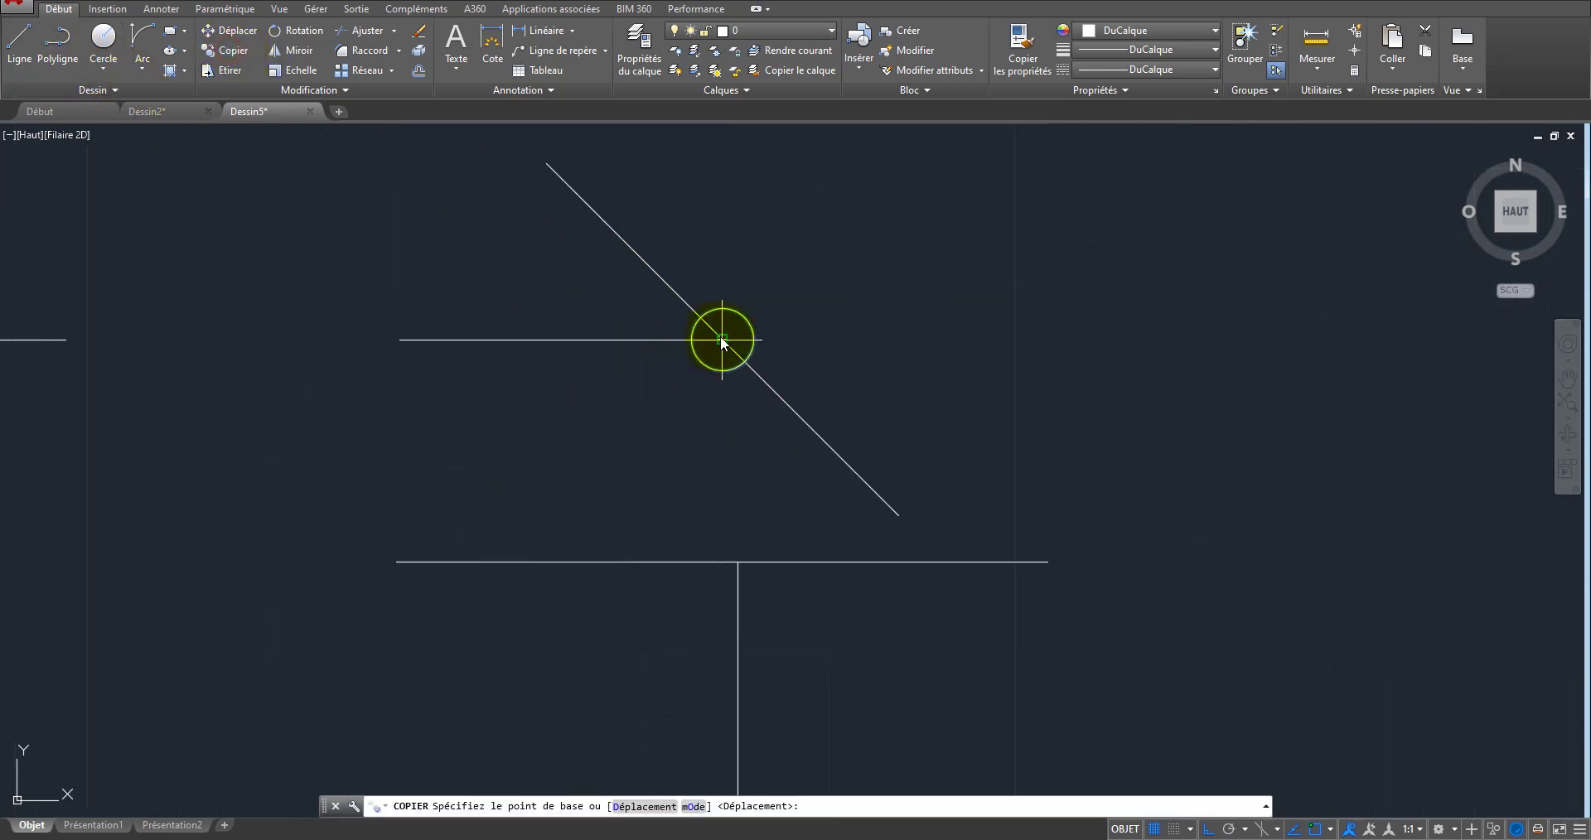
pyautogui.click(719, 336)
pyautogui.scroll(-6, 721, 331)
pyautogui.scroll(4, 728, 562)
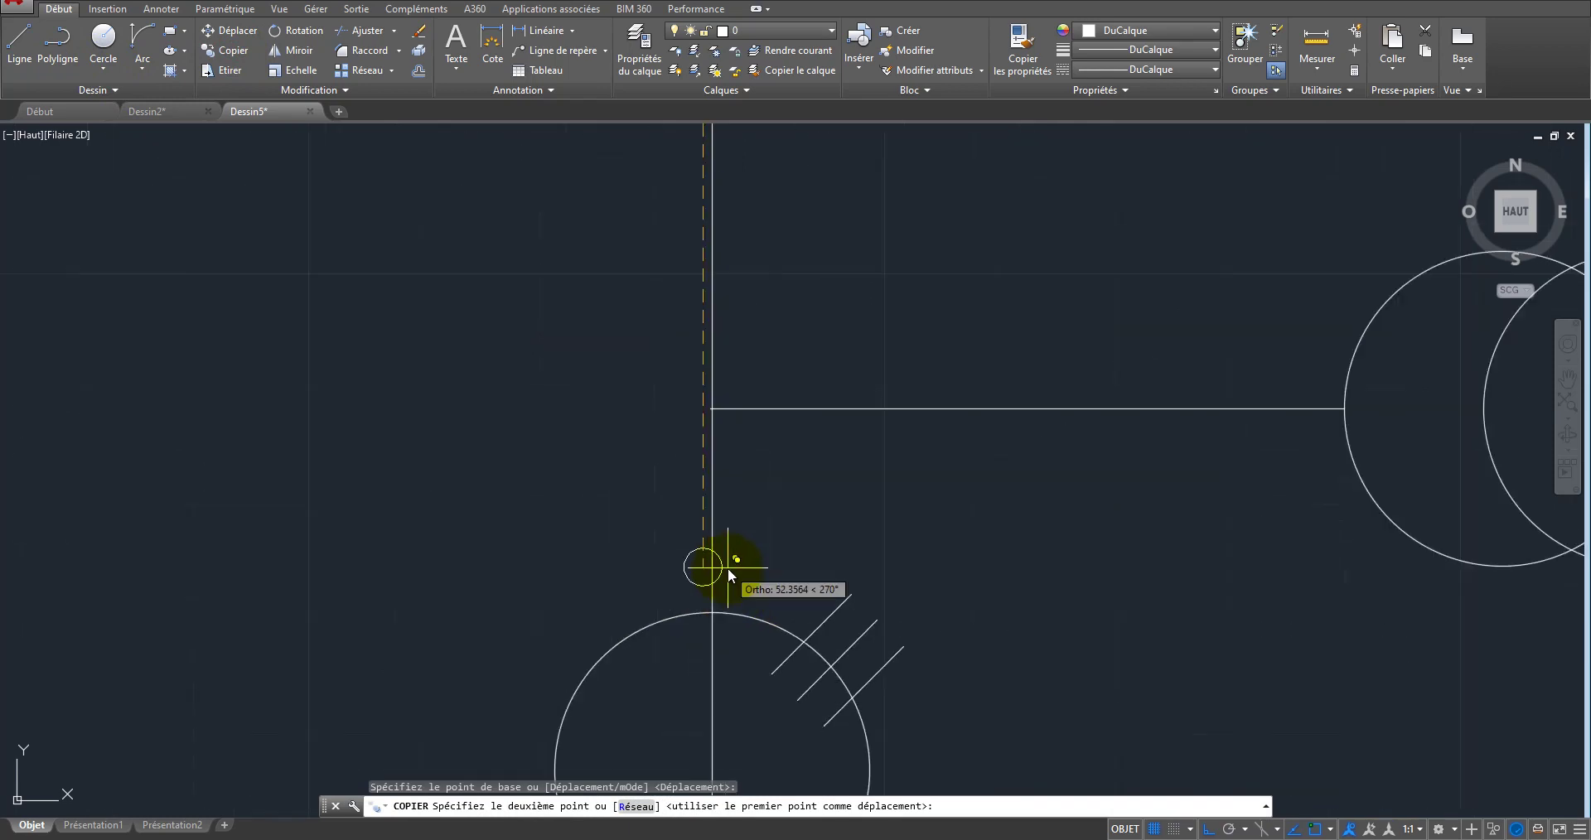
pyautogui.scroll(-2, 729, 563)
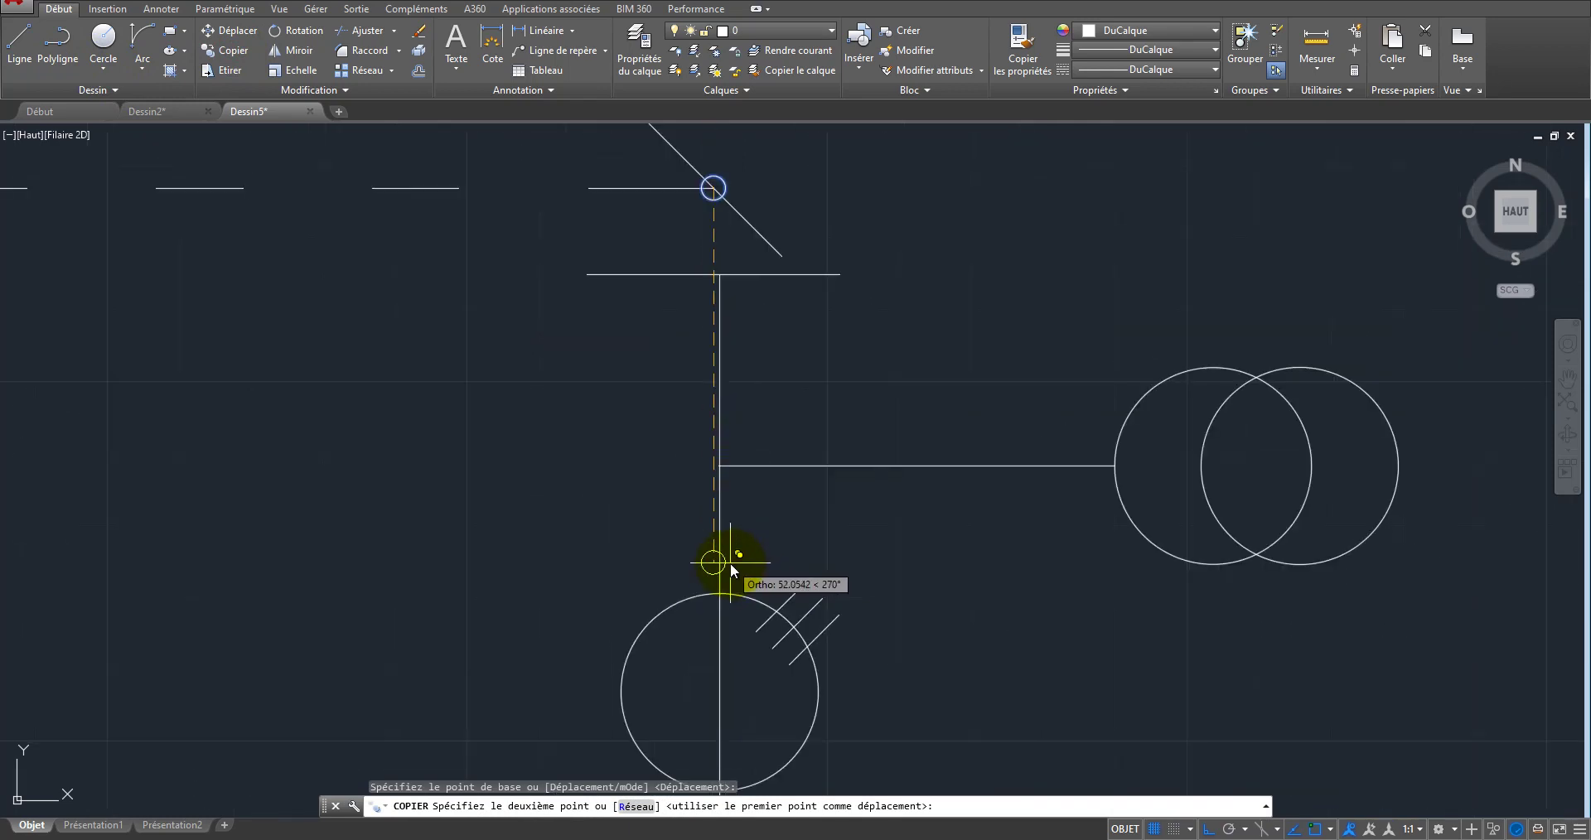
pyautogui.press('F8')
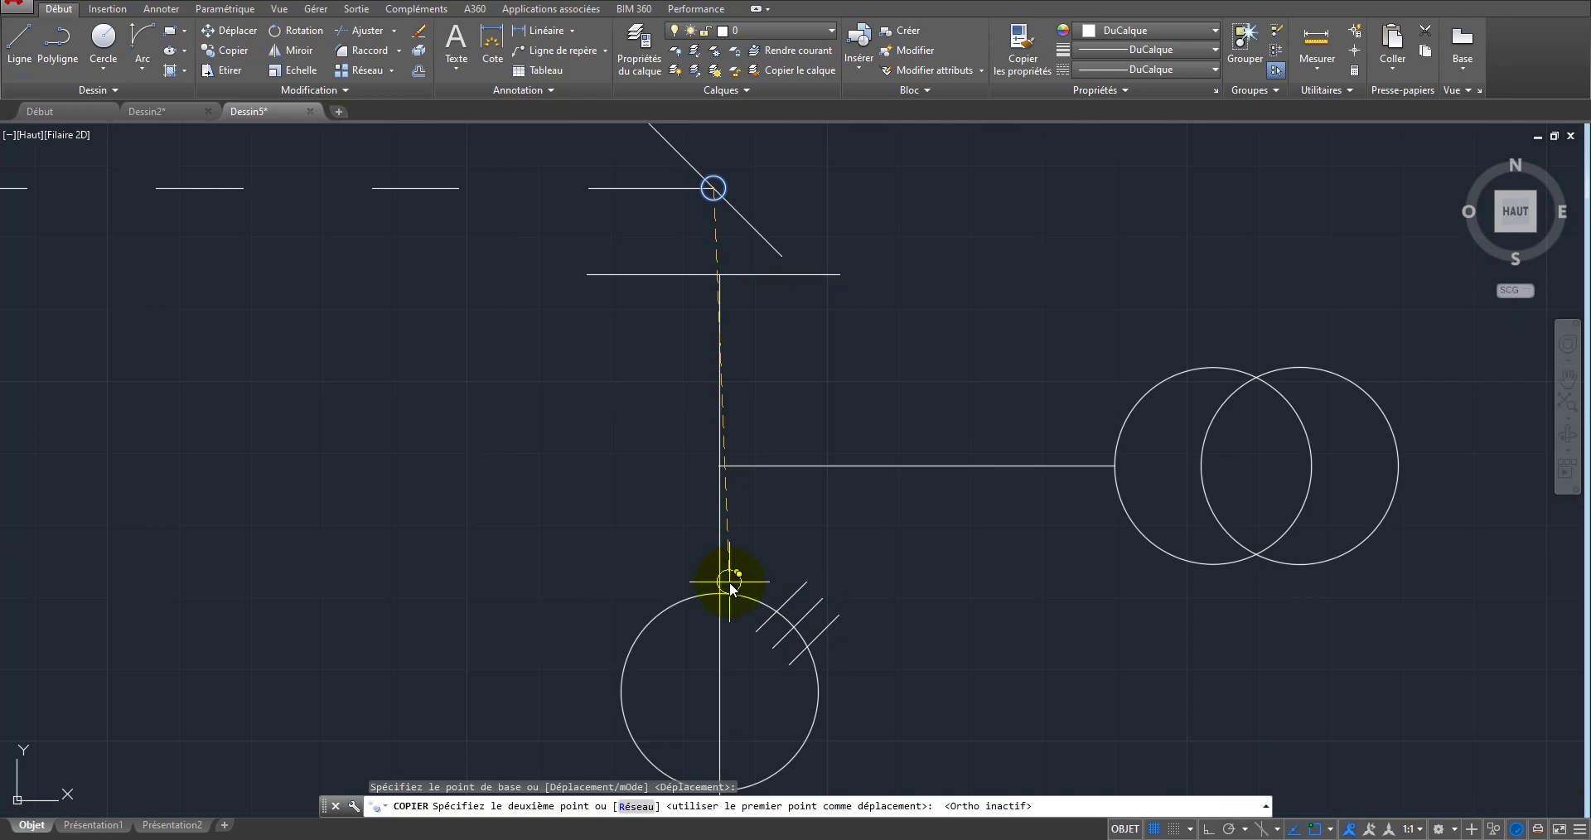
pyautogui.scroll(2, 718, 594)
pyautogui.click(718, 593)
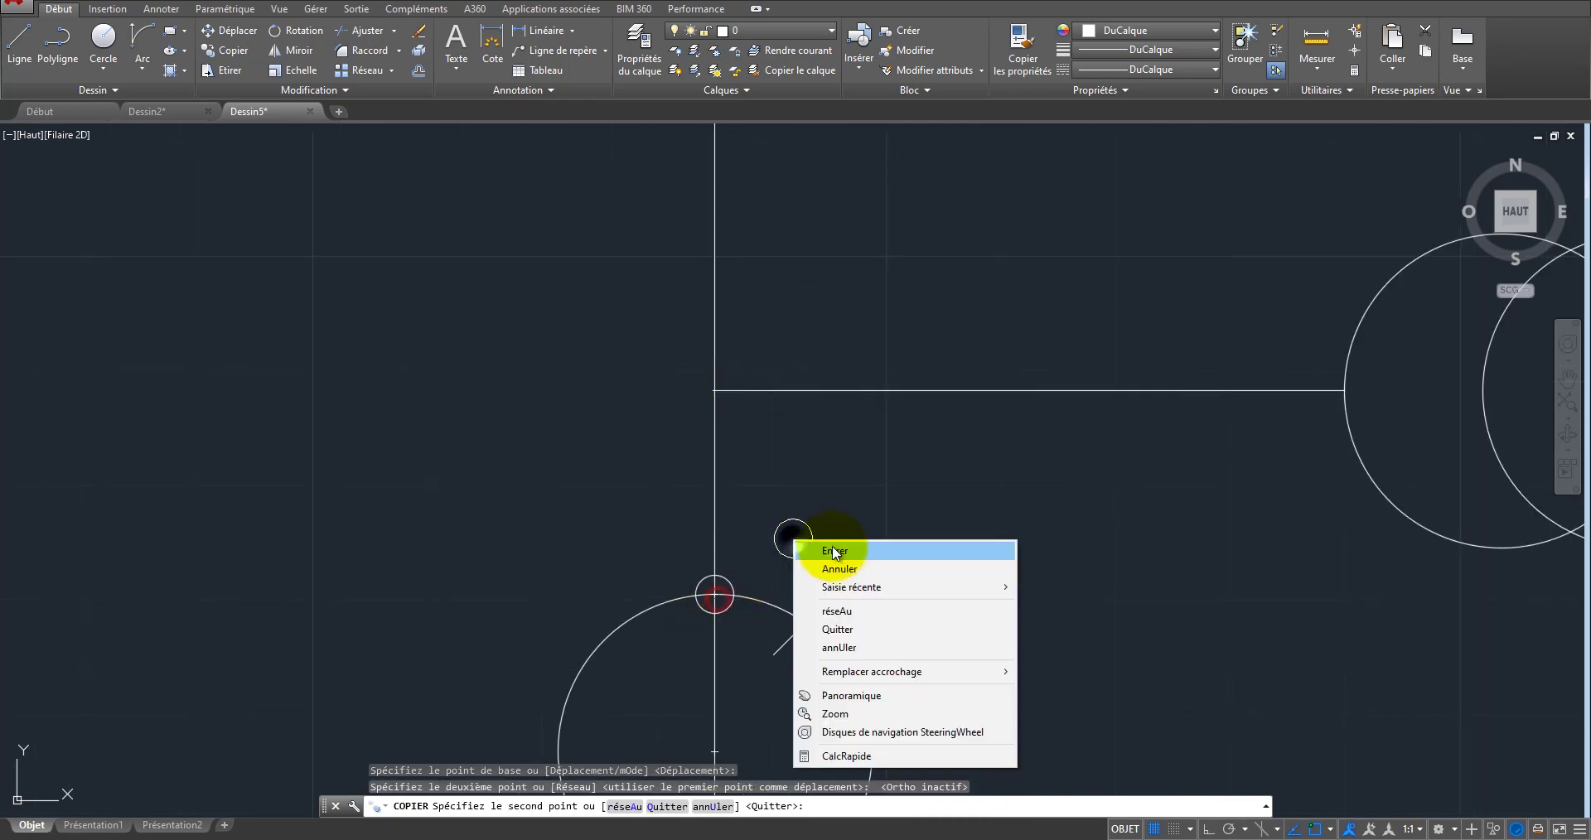
pyautogui.press('Return')
# Step: Move the copied small circle straight up with ortho on, to just above the double-circle transformer's branch
pyautogui.click(633, 545)
pyautogui.click(745, 630)
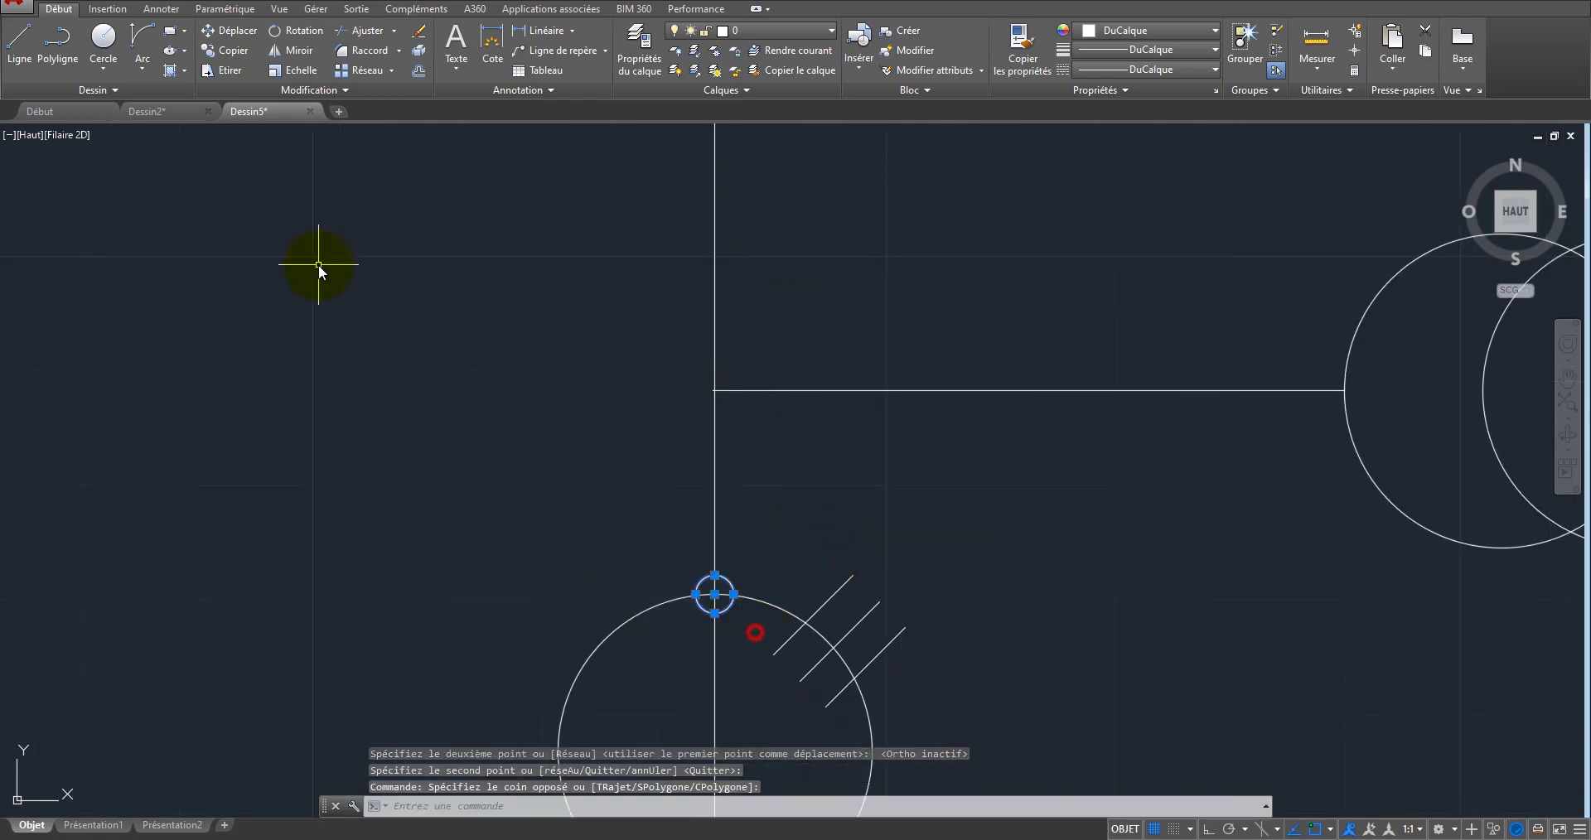
pyautogui.click(238, 30)
pyautogui.click(1099, 672)
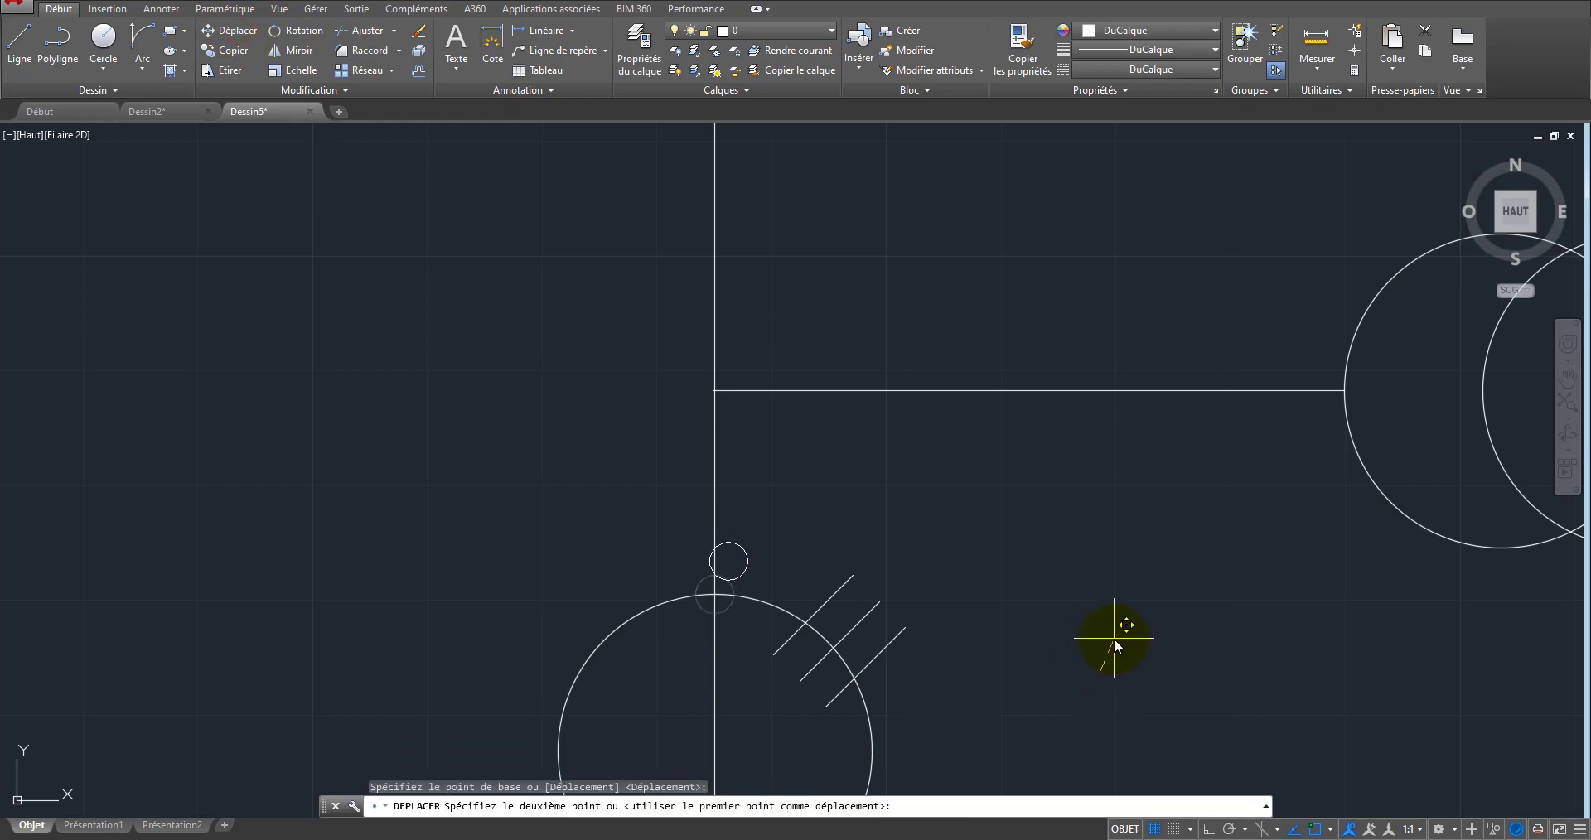
pyautogui.press('F8')
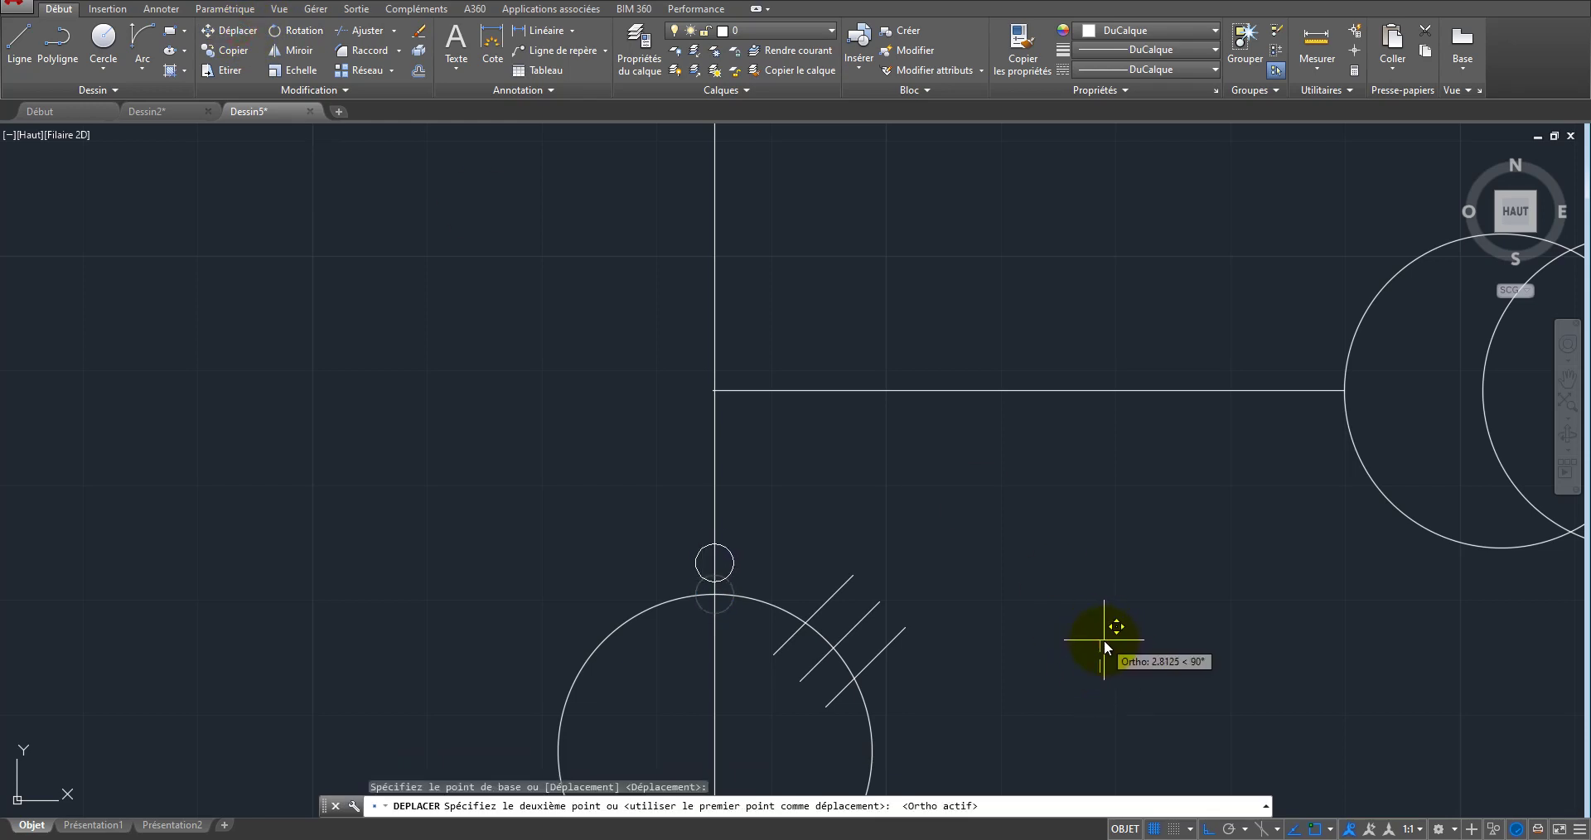
pyautogui.click(1102, 374)
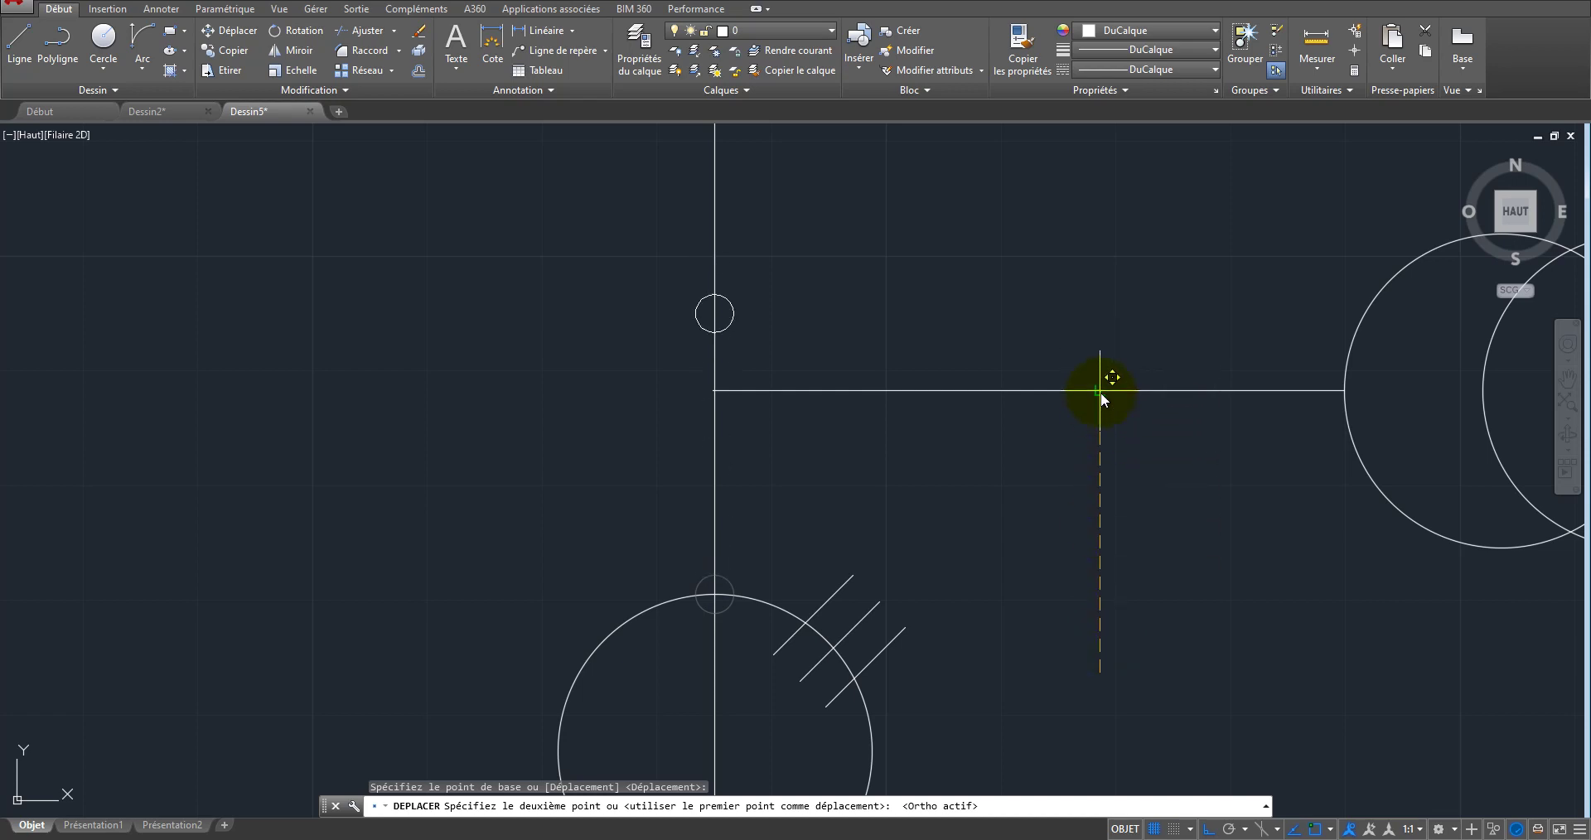
pyautogui.scroll(-3, 1060, 480)
# Step: Copy the small circle above the transformer branch straight down the main line to just below the measuring circle
pyautogui.click(908, 406)
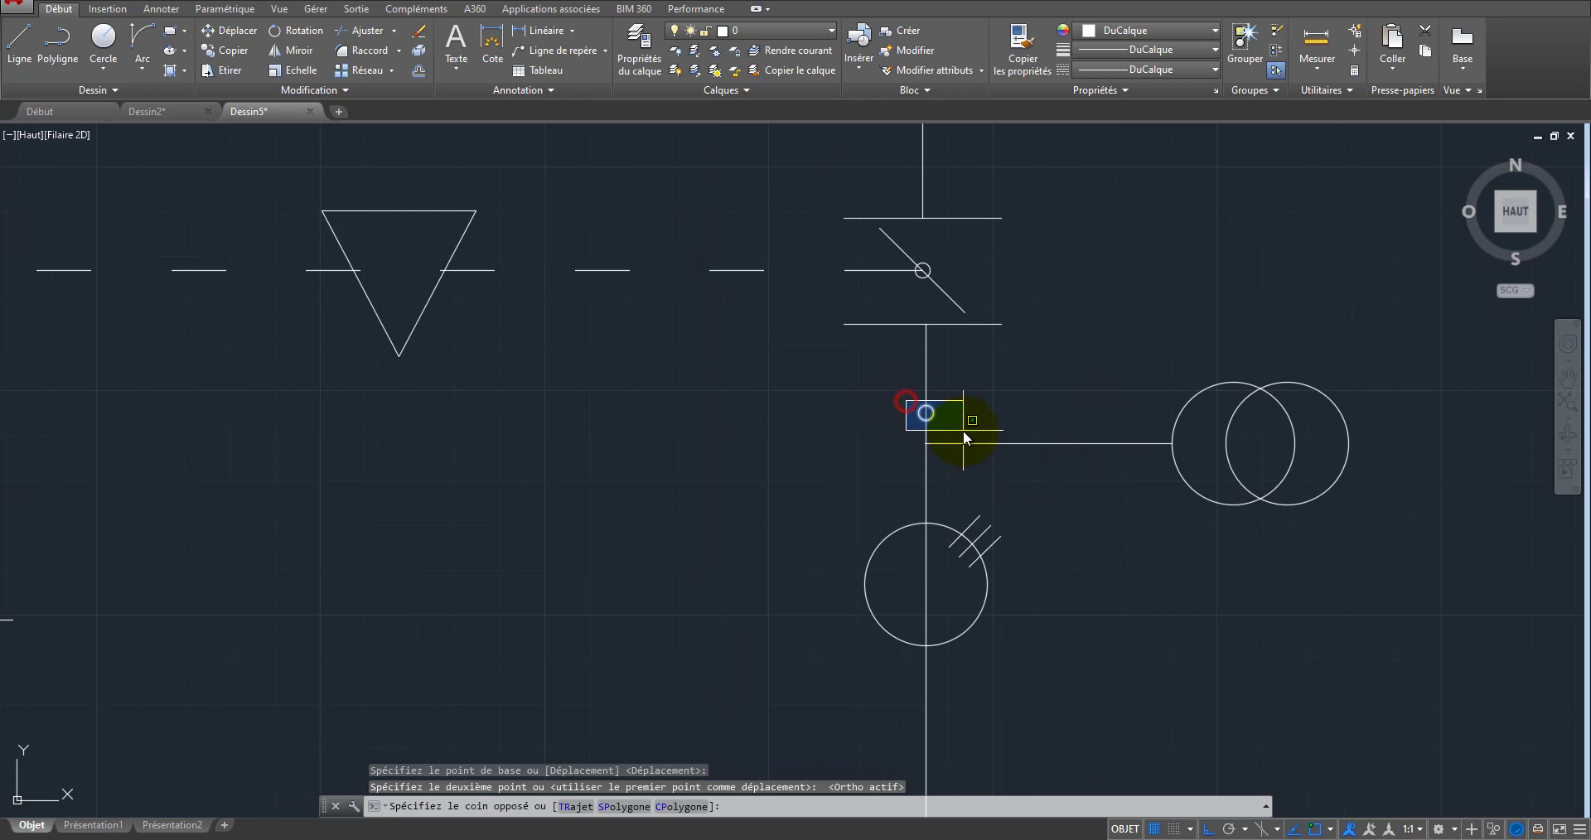
pyautogui.click(941, 425)
pyautogui.click(226, 48)
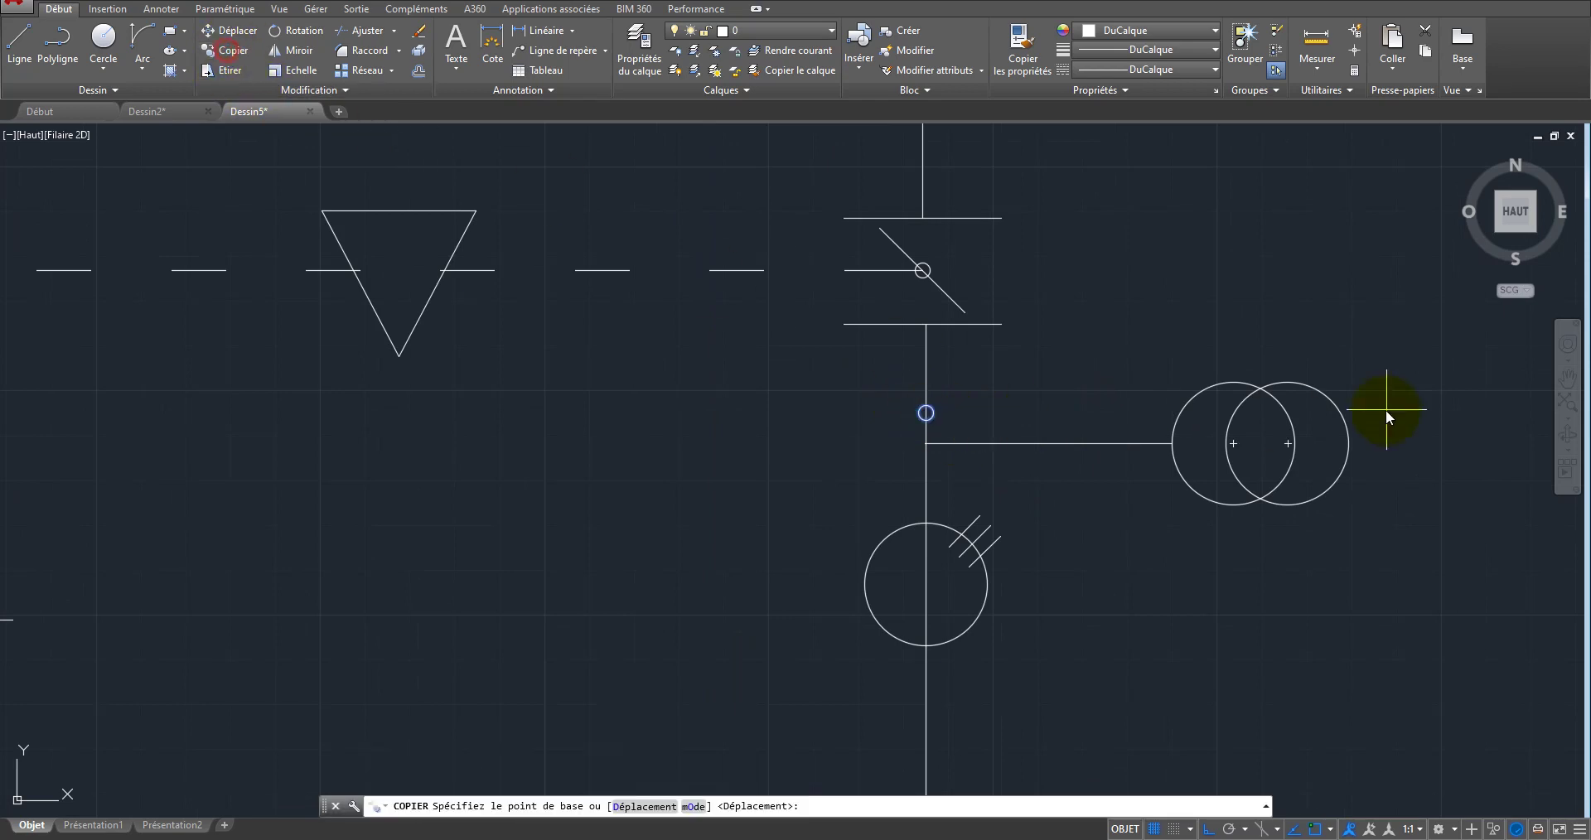
pyautogui.scroll(-3, 795, 426)
pyautogui.click(1036, 414)
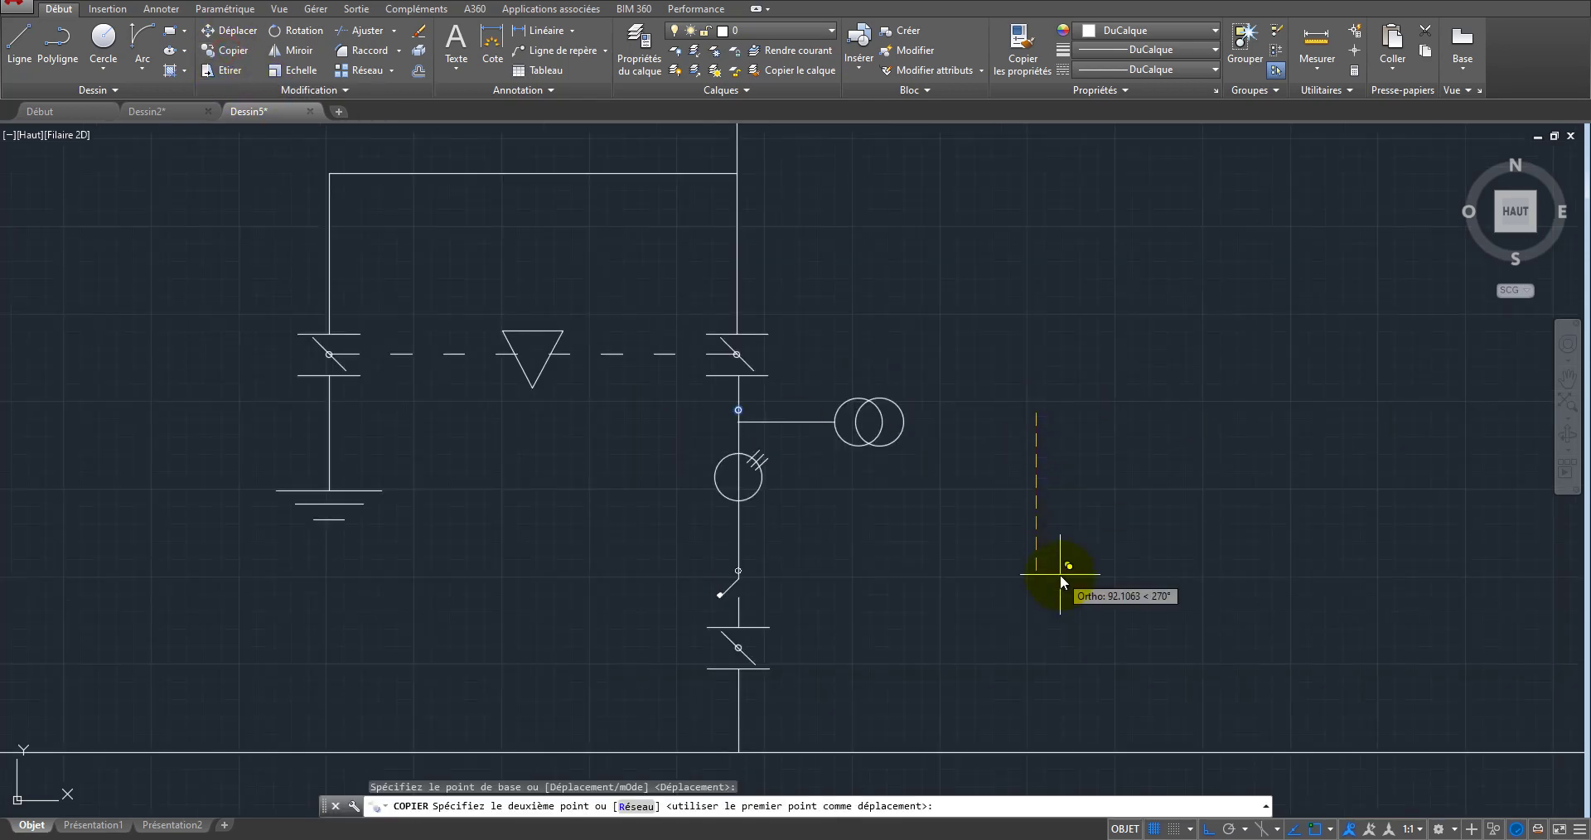
pyautogui.click(1063, 520)
pyautogui.rightClick(1063, 520)
pyautogui.click(1100, 531)
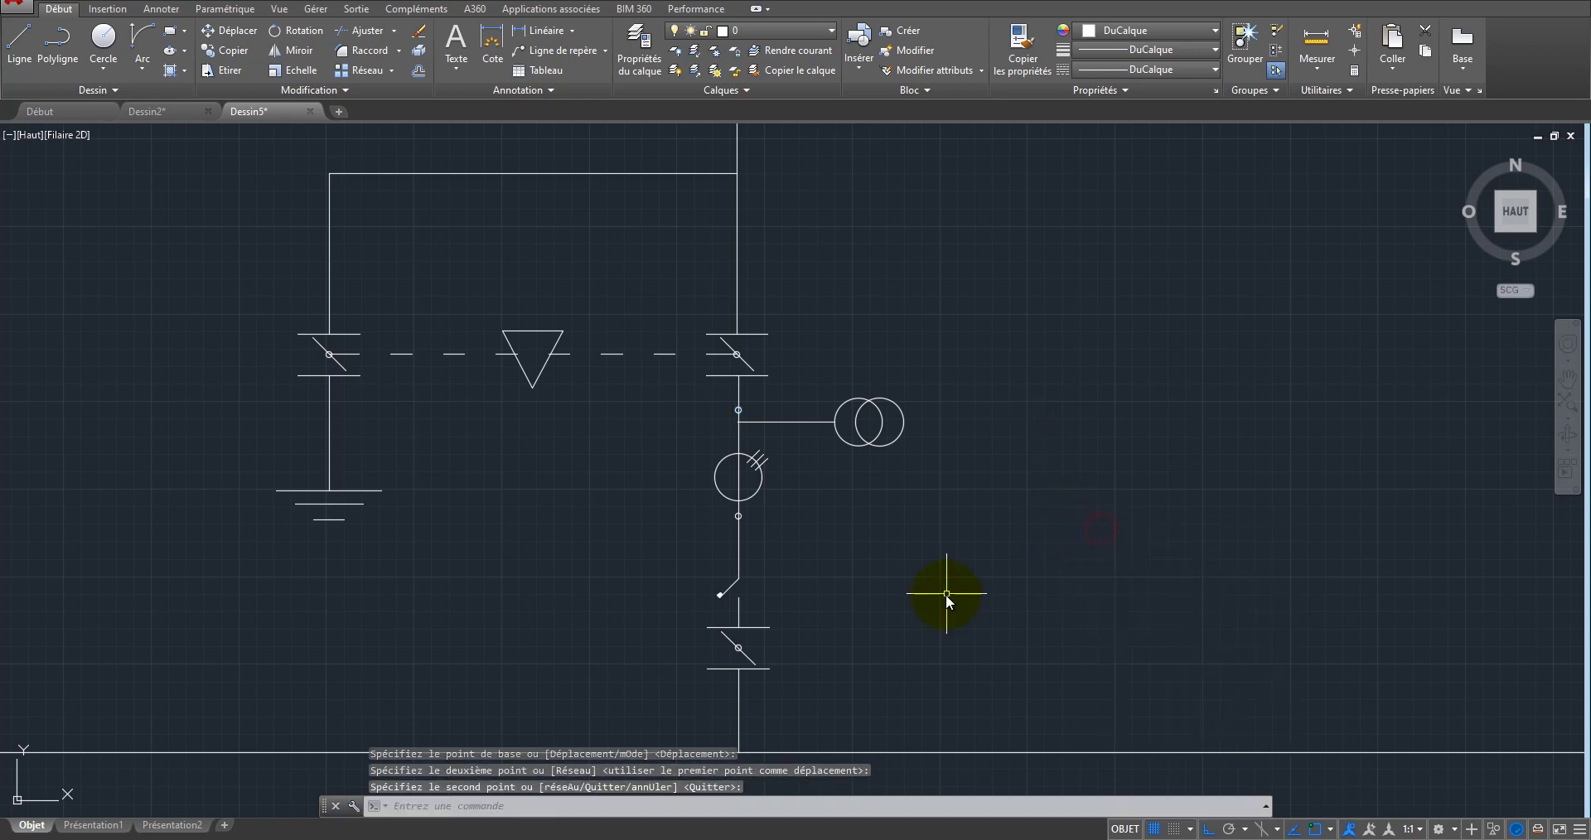
# Step: Set the lineweight of the double-circle transformer's inner circle, nearest the main line, to 0.30 mm
pyautogui.scroll(-3, 788, 597)
pyautogui.scroll(5, 792, 579)
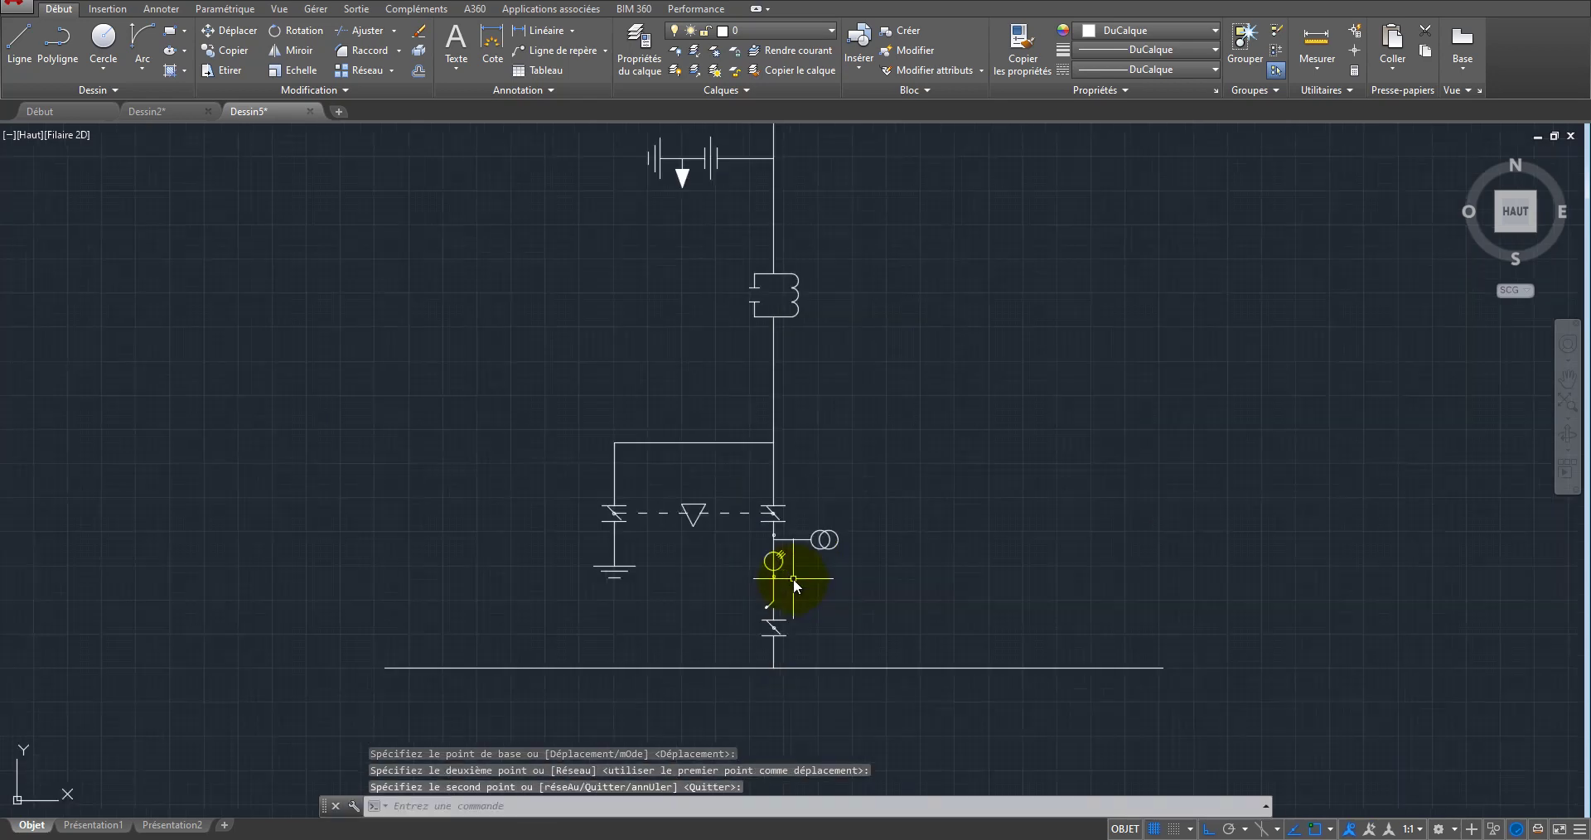
pyautogui.moveTo(911, 427); pyautogui.dragTo(977, 383)
pyautogui.click(1155, 48)
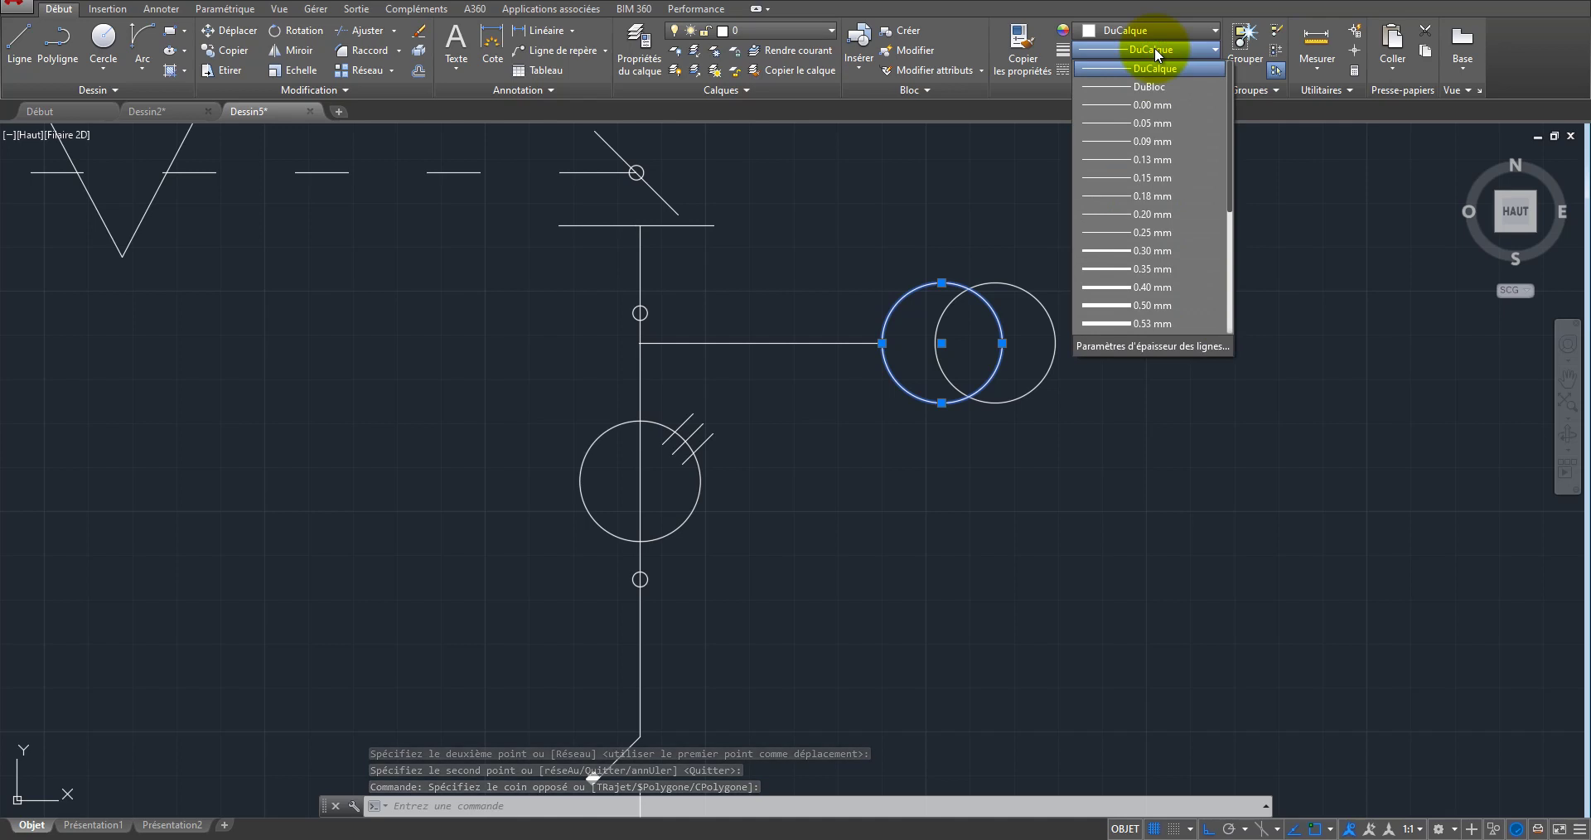
pyautogui.click(1116, 250)
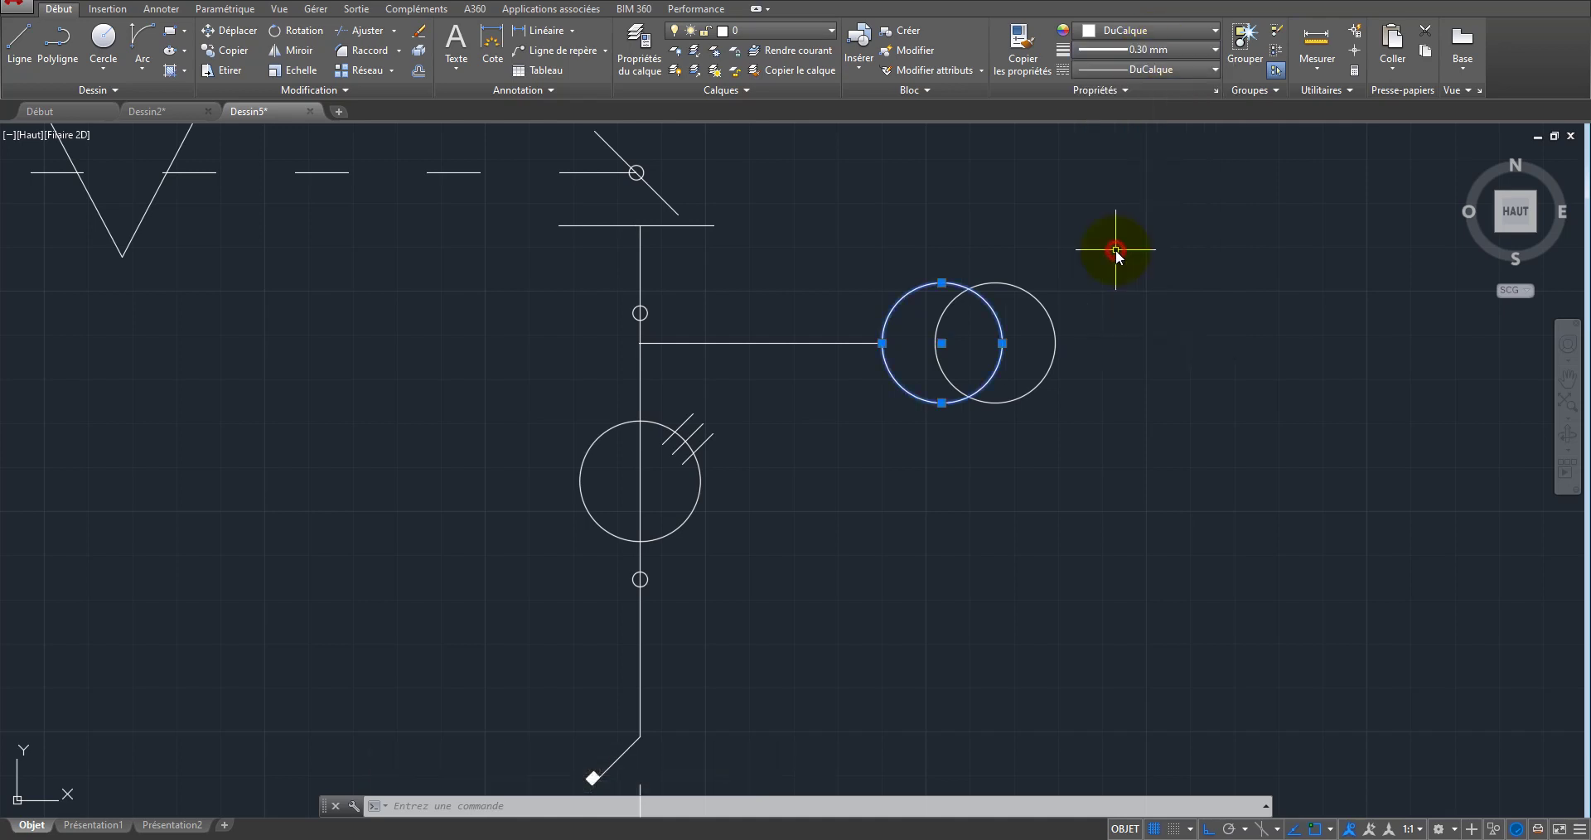
pyautogui.click(1138, 346)
pyautogui.press('Escape')
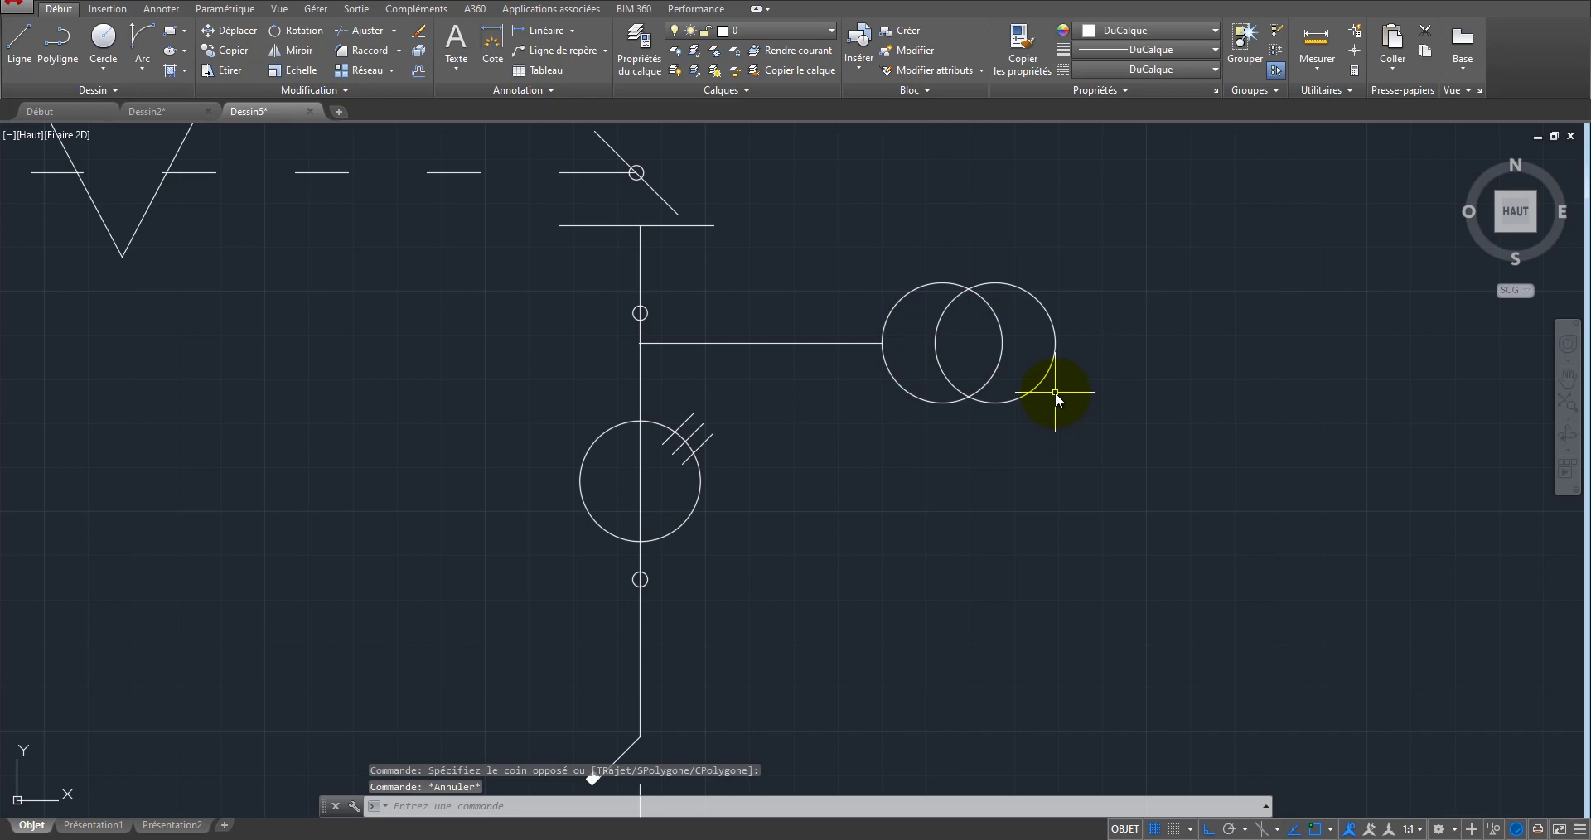
# Step: Open the plot settings for the whole diagram and choose Microsoft Print to PDF as the plotter
pyautogui.scroll(-2, 1056, 391)
pyautogui.scroll(-4, 1056, 391)
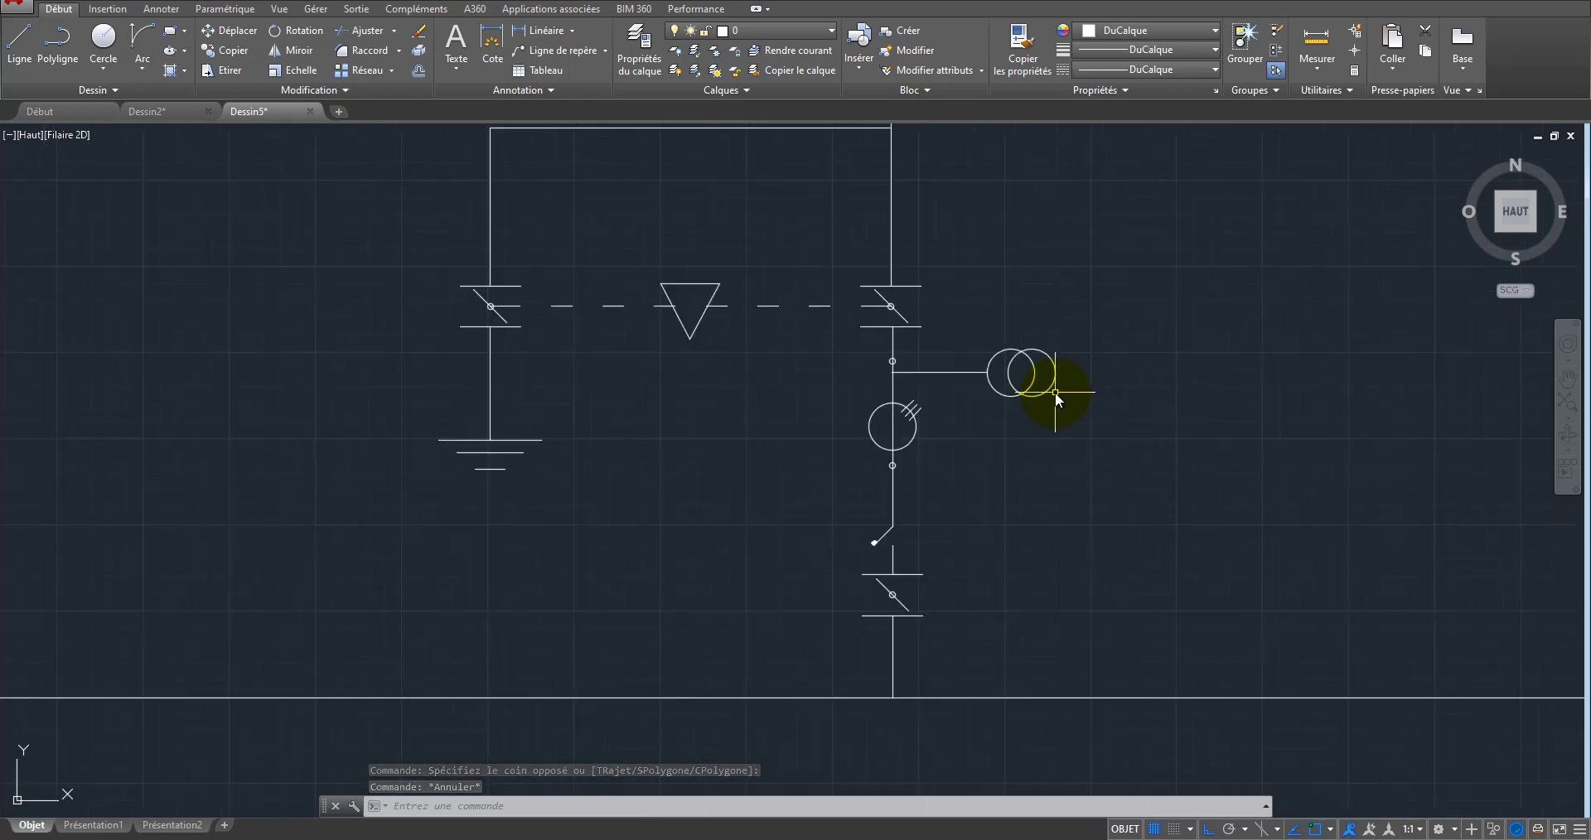
pyautogui.click(1514, 208)
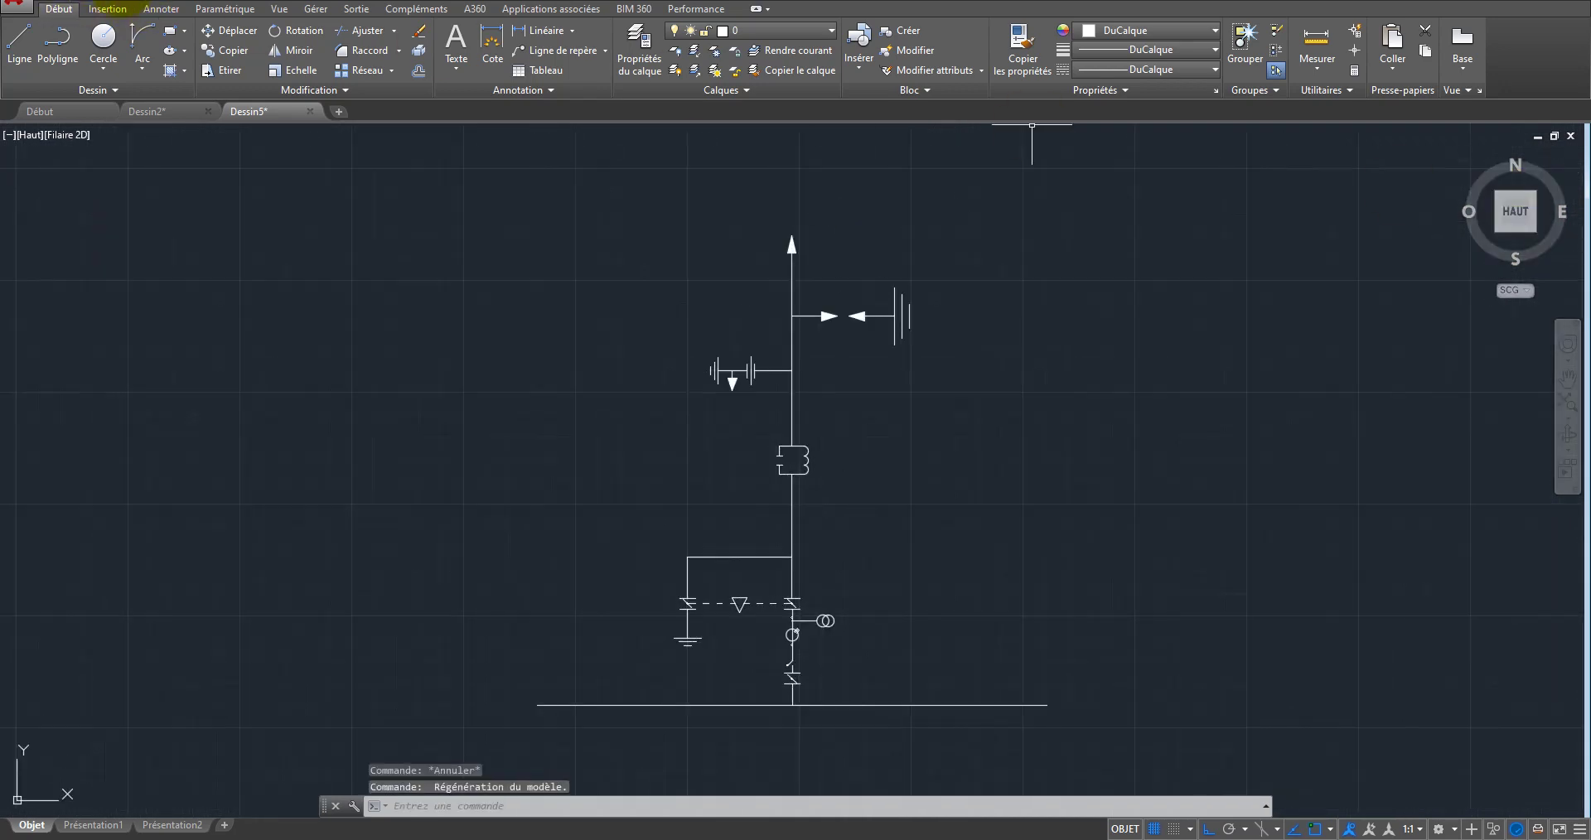
pyautogui.click(108, 3)
pyautogui.click(657, 245)
pyautogui.click(657, 246)
pyautogui.click(634, 294)
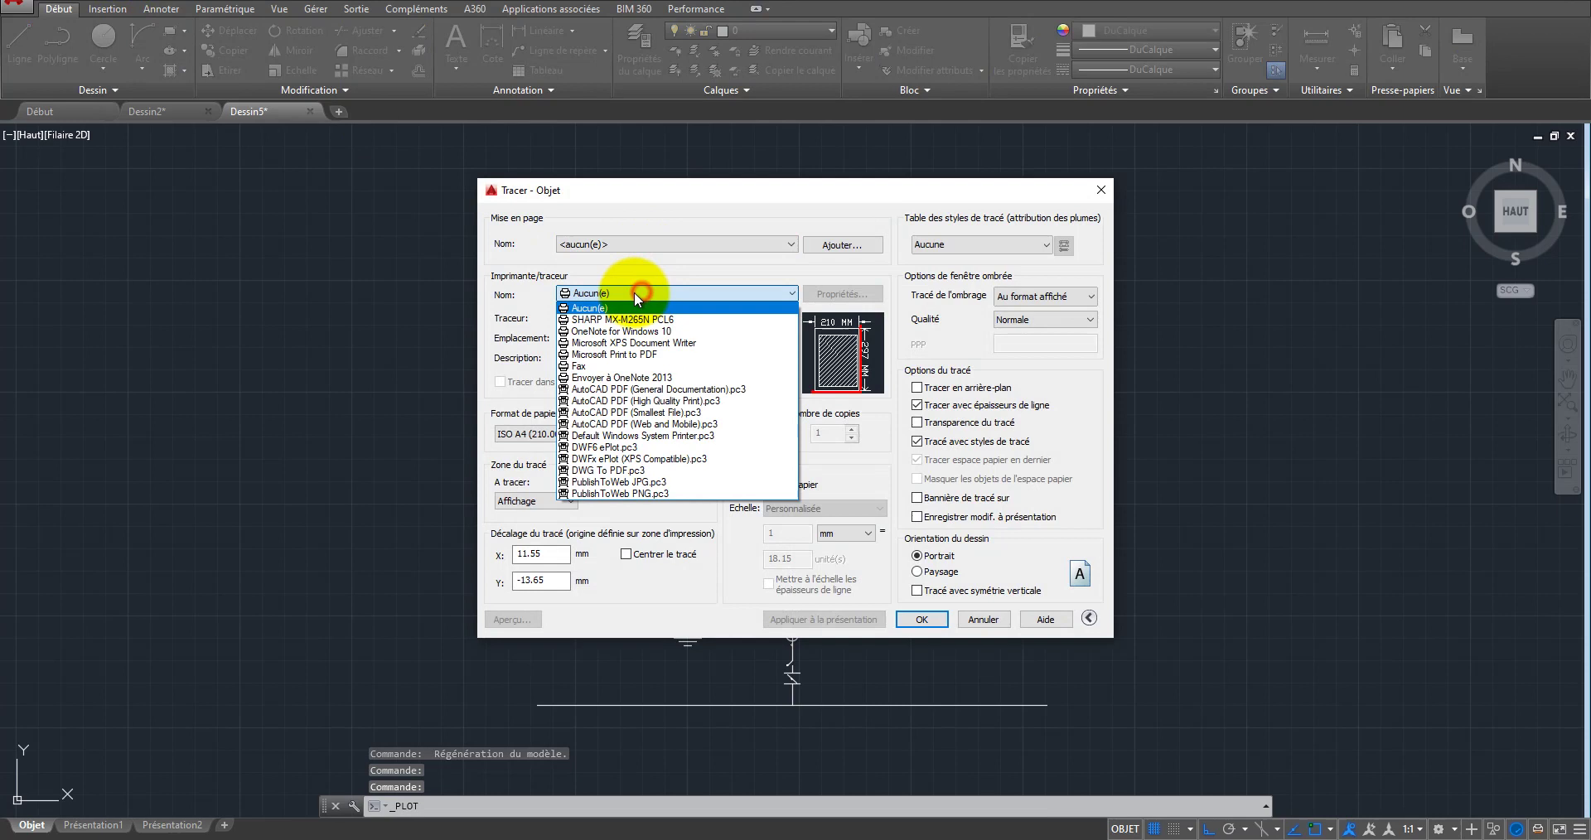
pyautogui.click(622, 353)
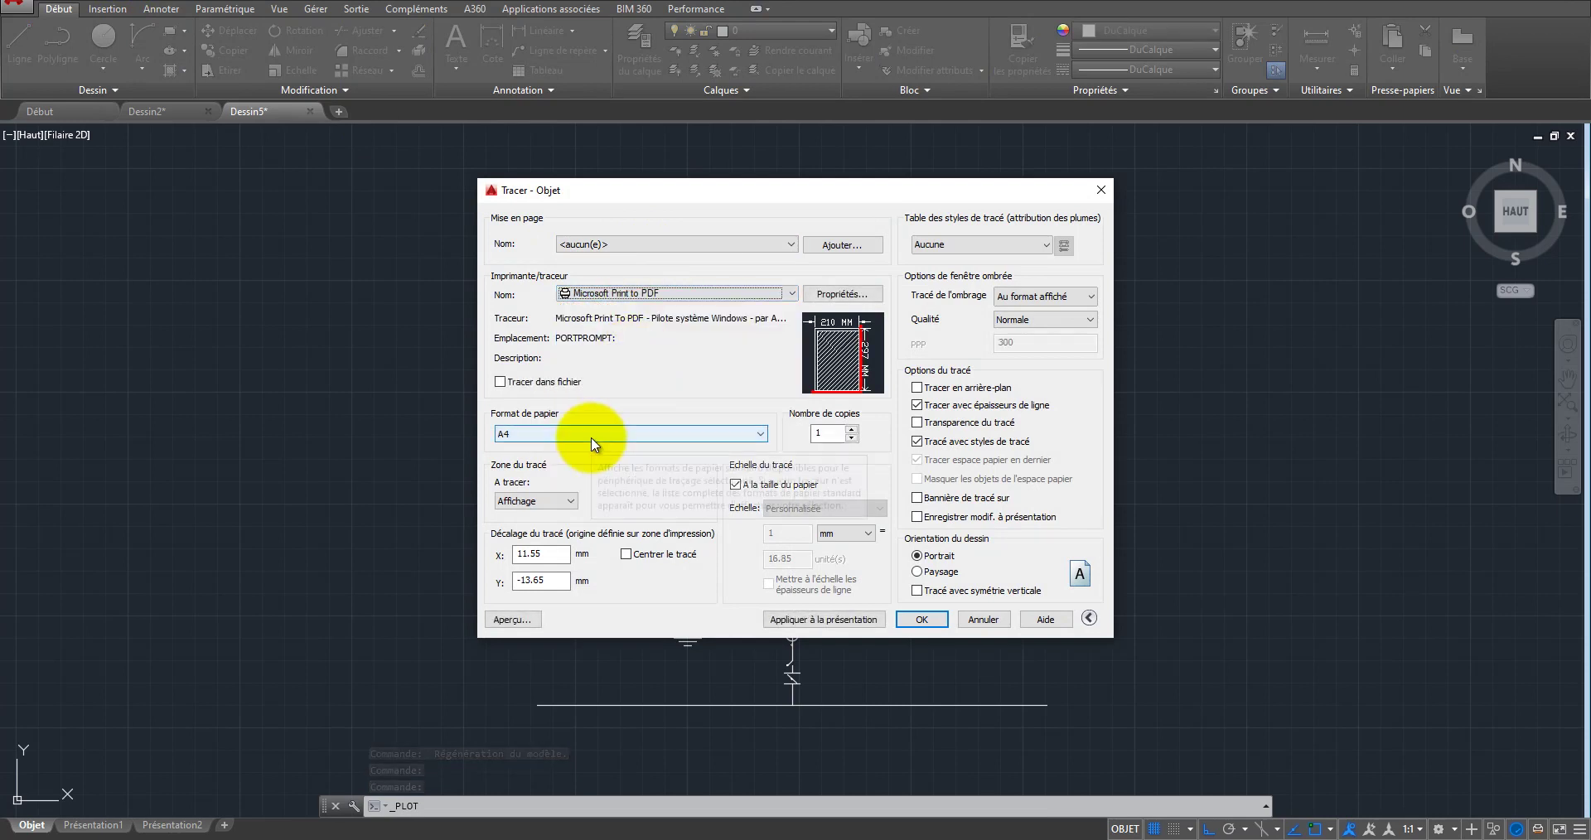
# Step: Define the plot area as a window enclosing the whole diagram and centre the plot on the sheet
pyautogui.click(534, 501)
pyautogui.click(530, 539)
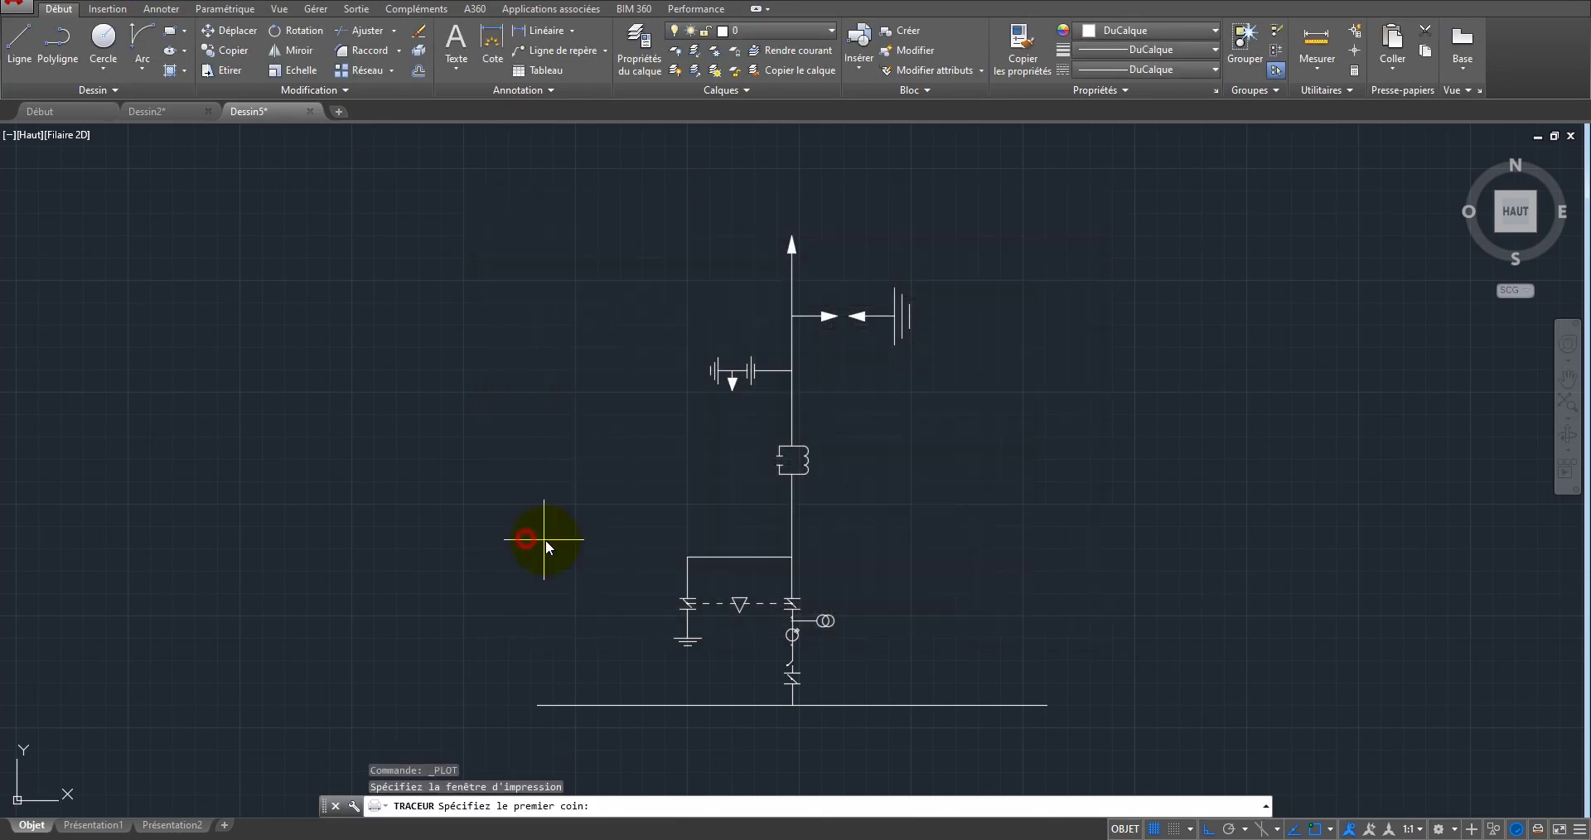
pyautogui.click(1090, 727)
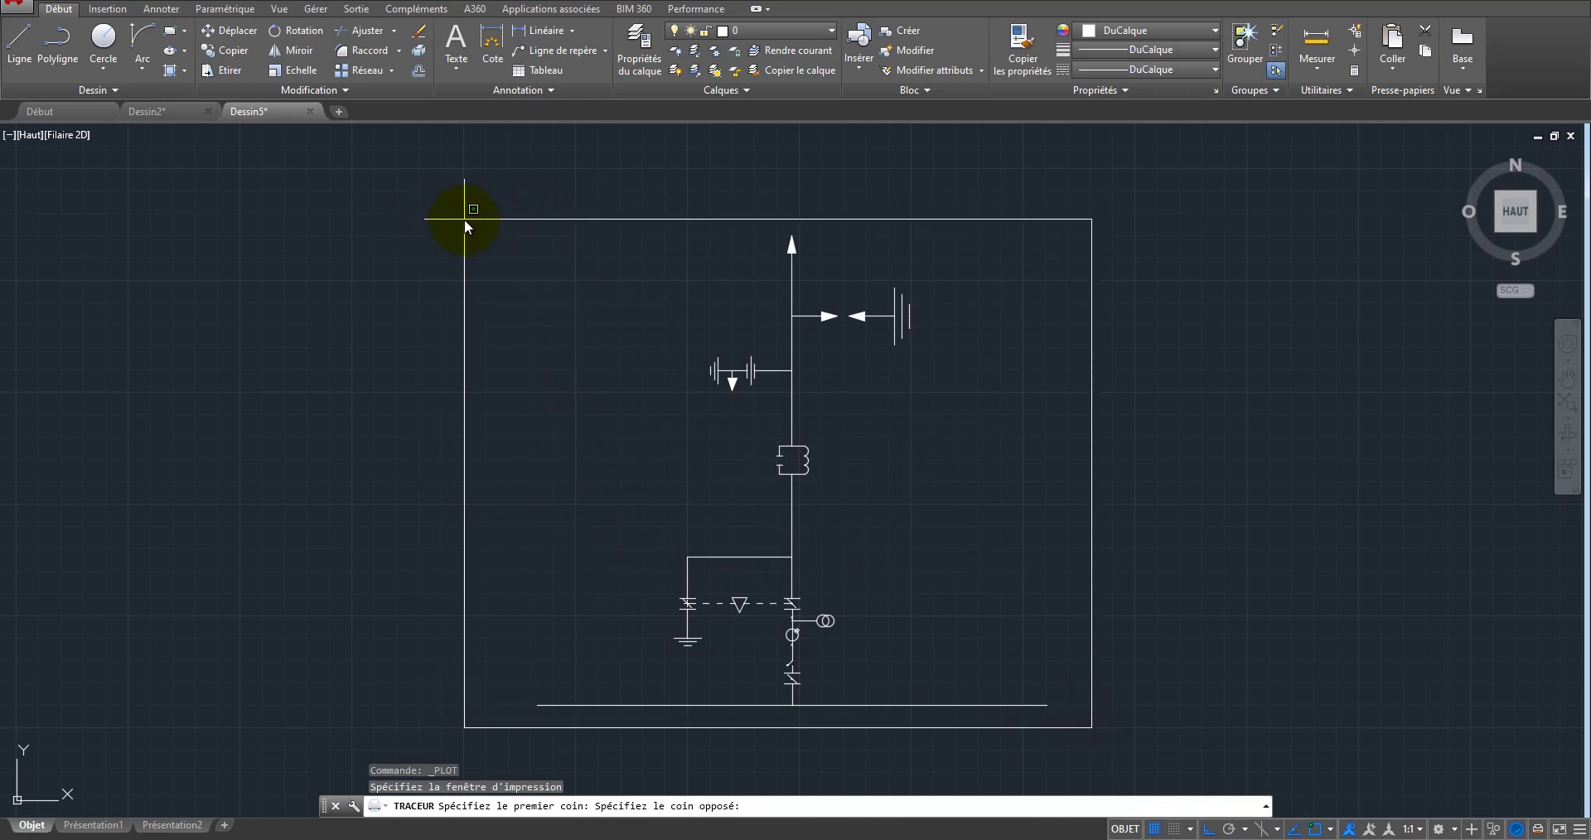
pyautogui.click(503, 218)
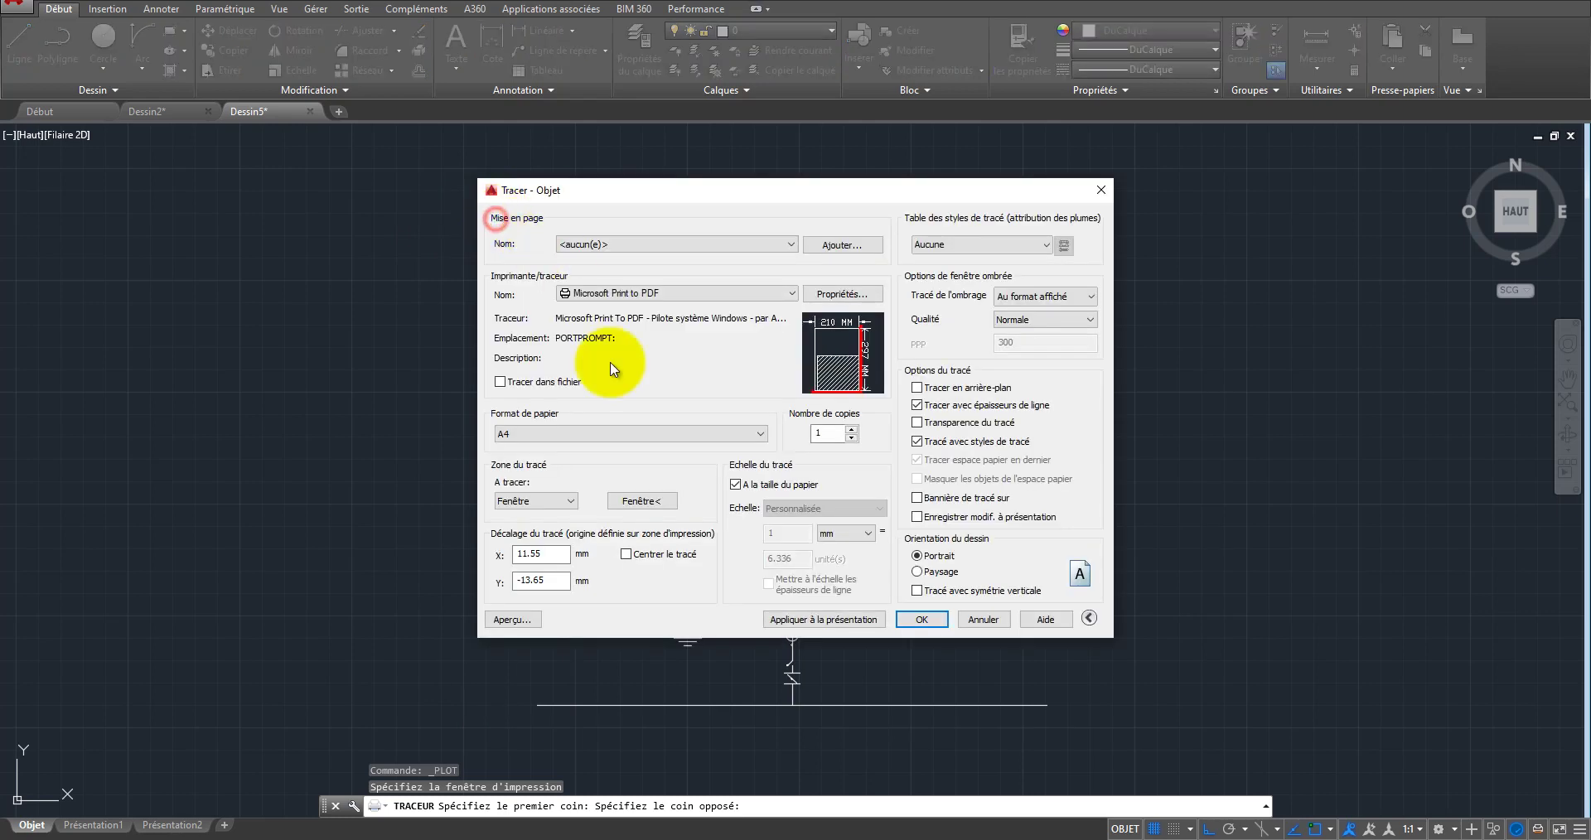
pyautogui.click(626, 555)
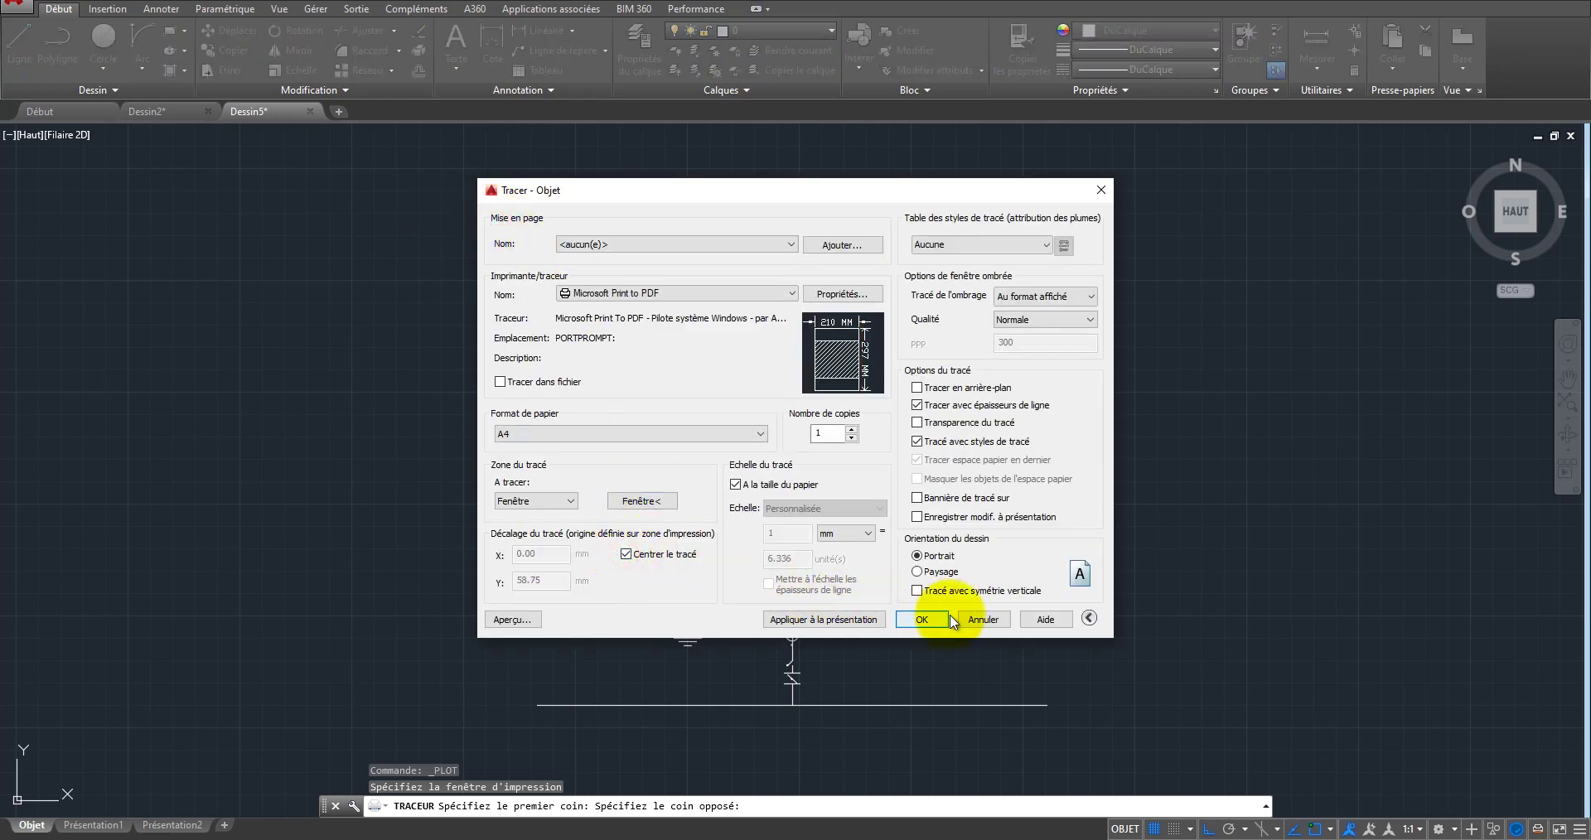
# Step: Preview the plot, inspect the interlocked disconnectors and transformer branch up close, and leave the plot without printing
pyautogui.click(522, 619)
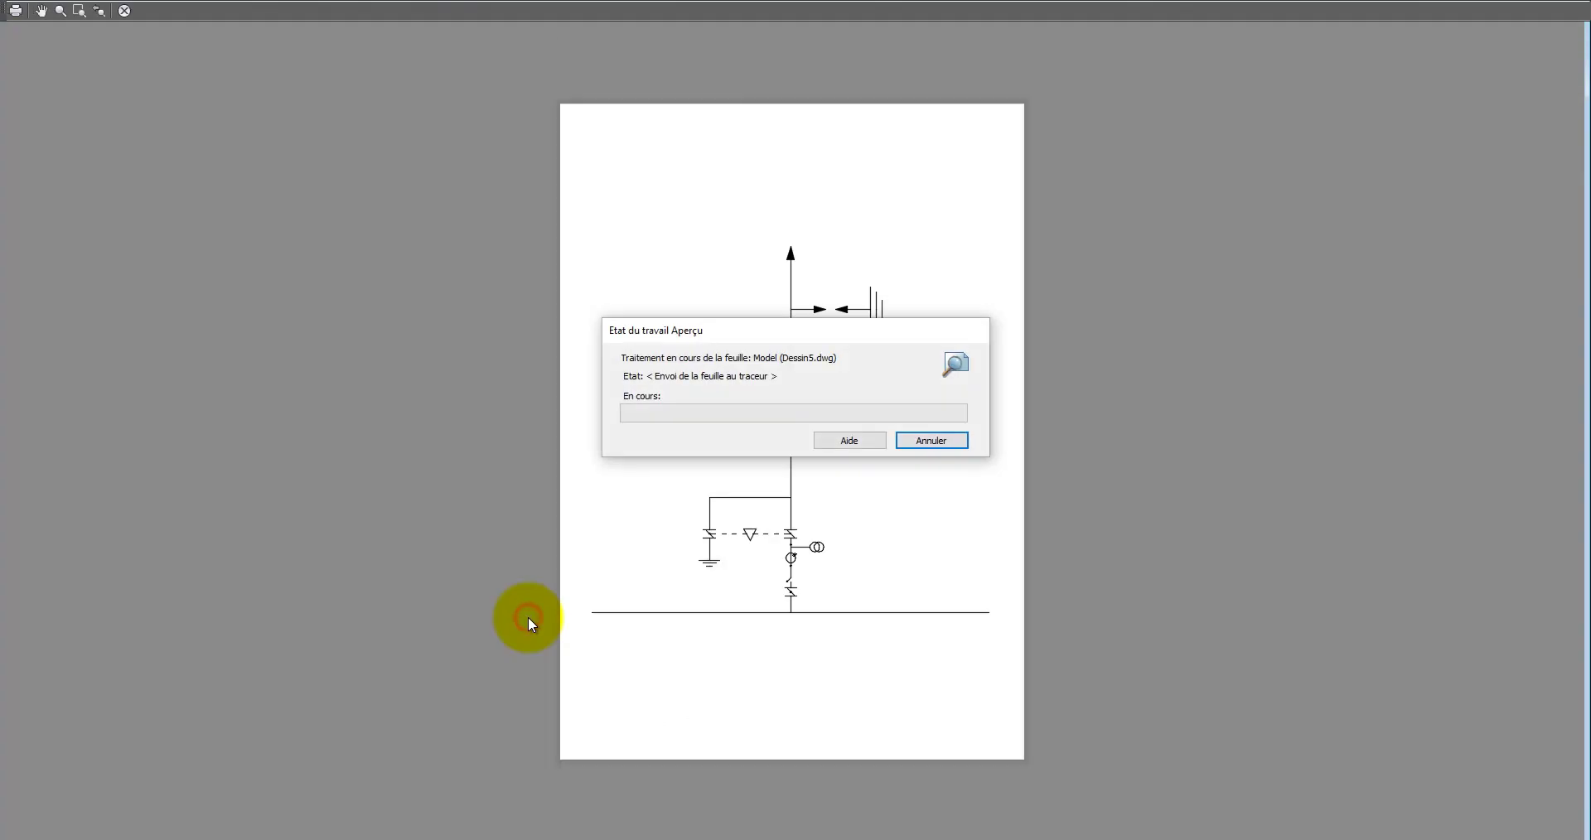
pyautogui.scroll(8, 793, 571)
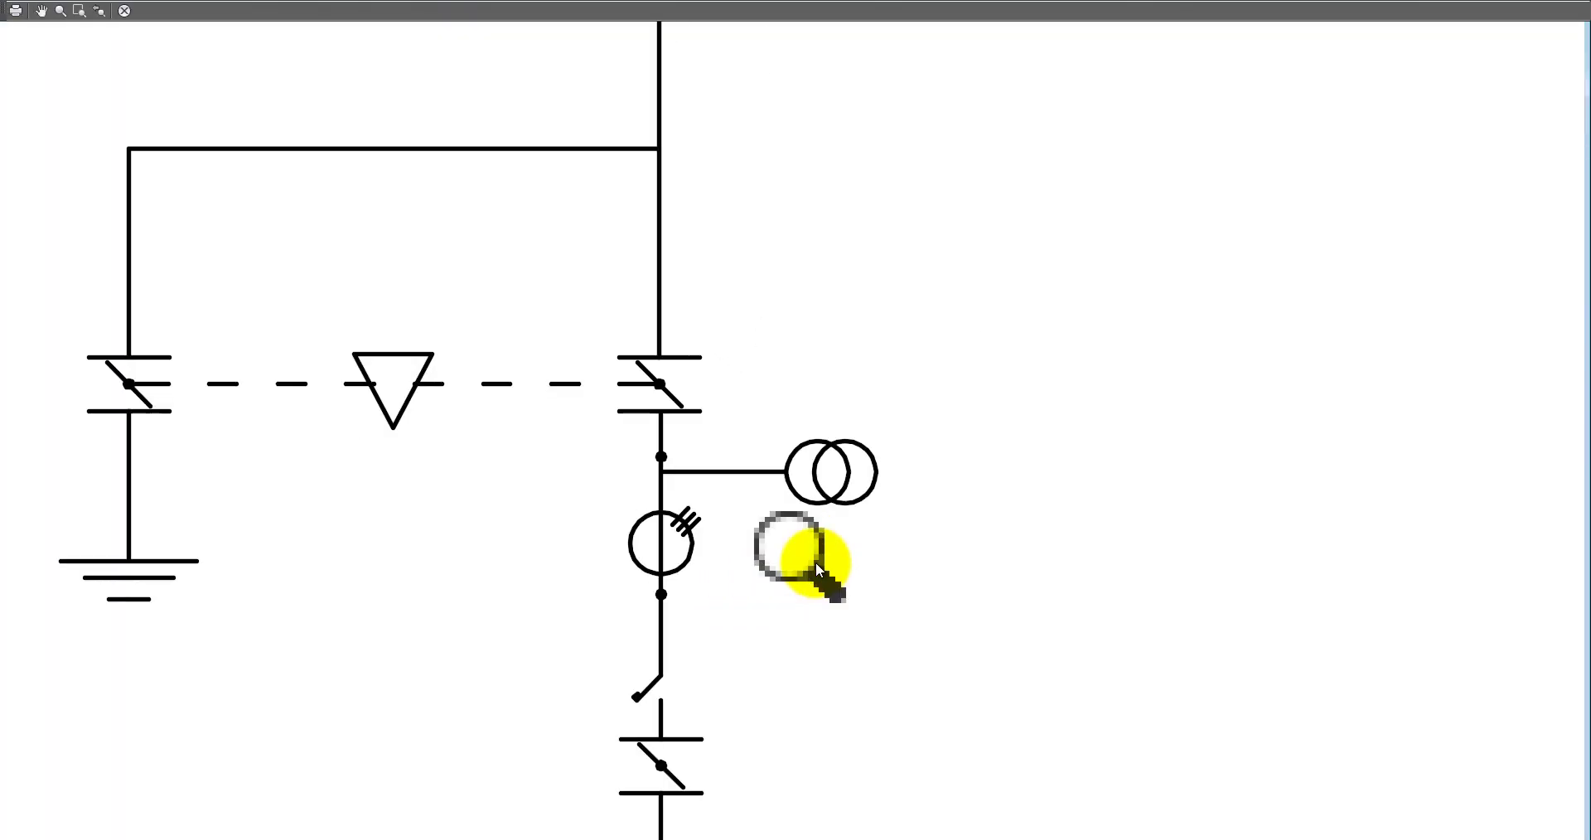
pyautogui.scroll(-2, 811, 557)
pyautogui.scroll(-1, 902, 598)
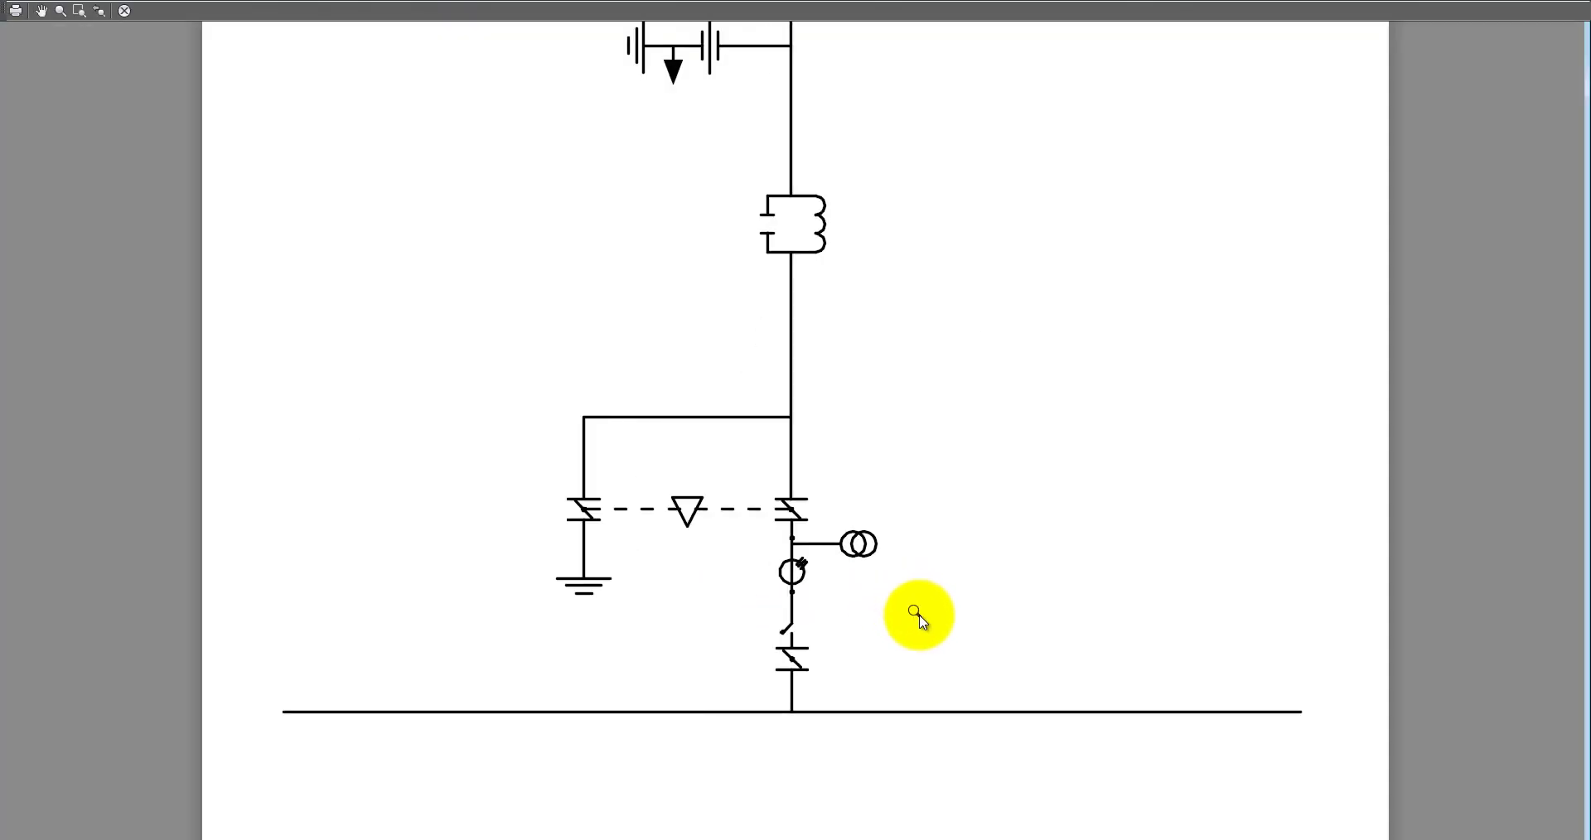
pyautogui.scroll(-1, 918, 616)
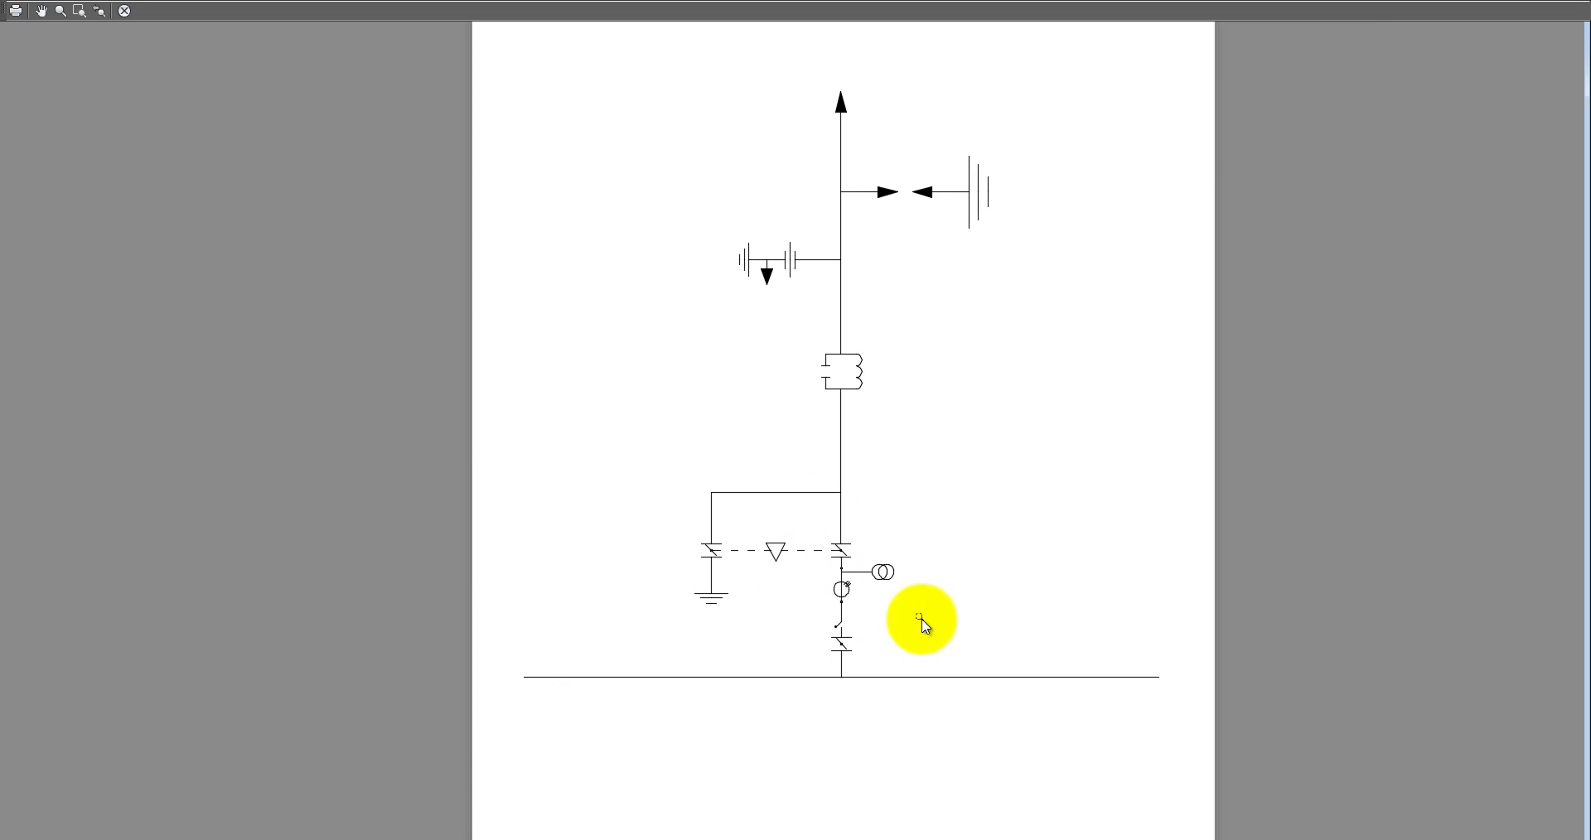
pyautogui.press('Escape')
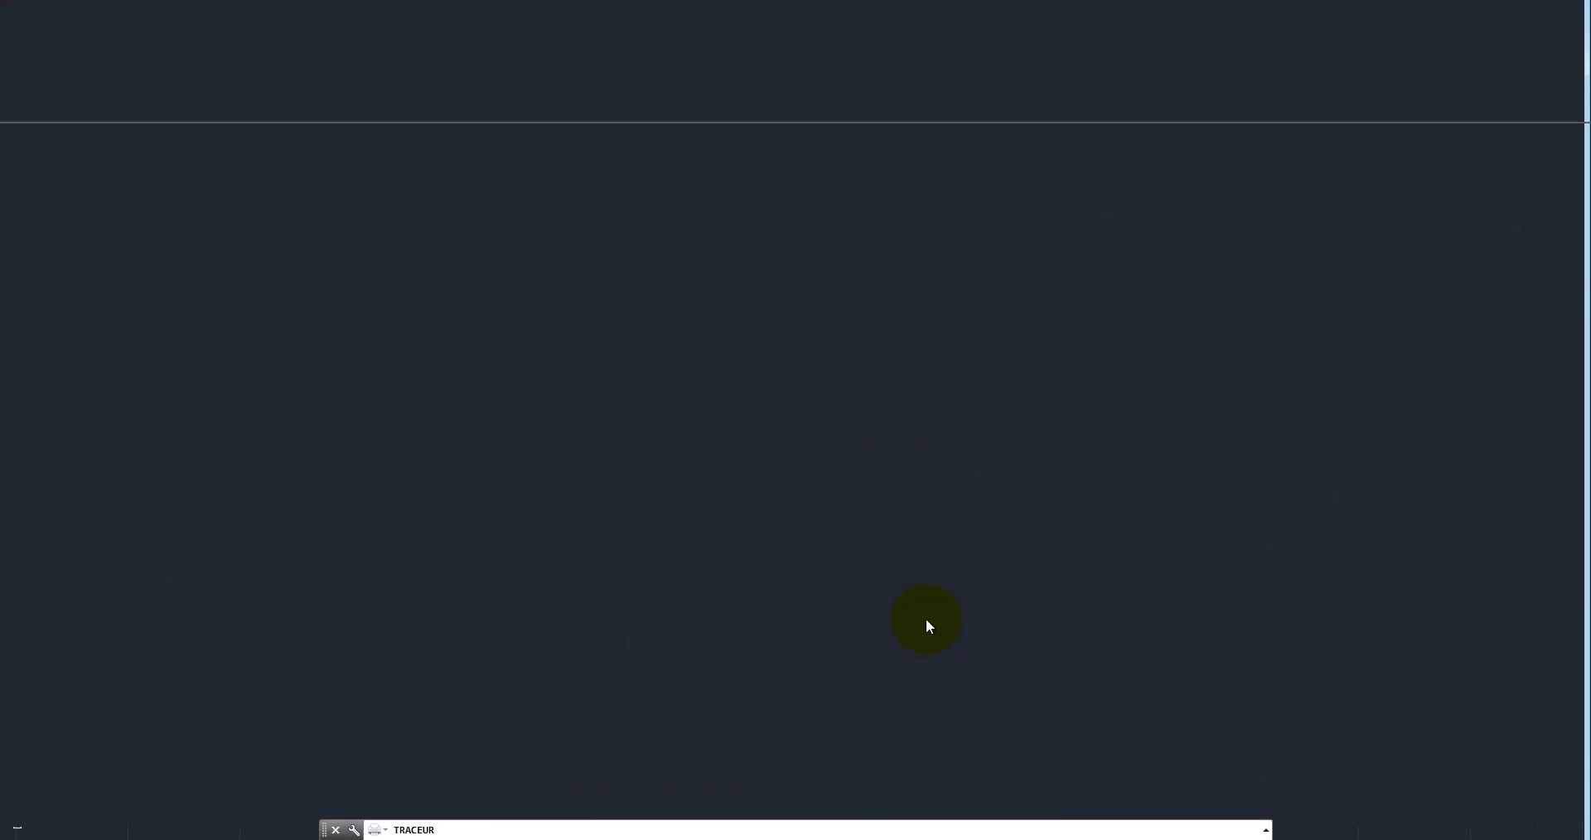
pyautogui.press('Escape')
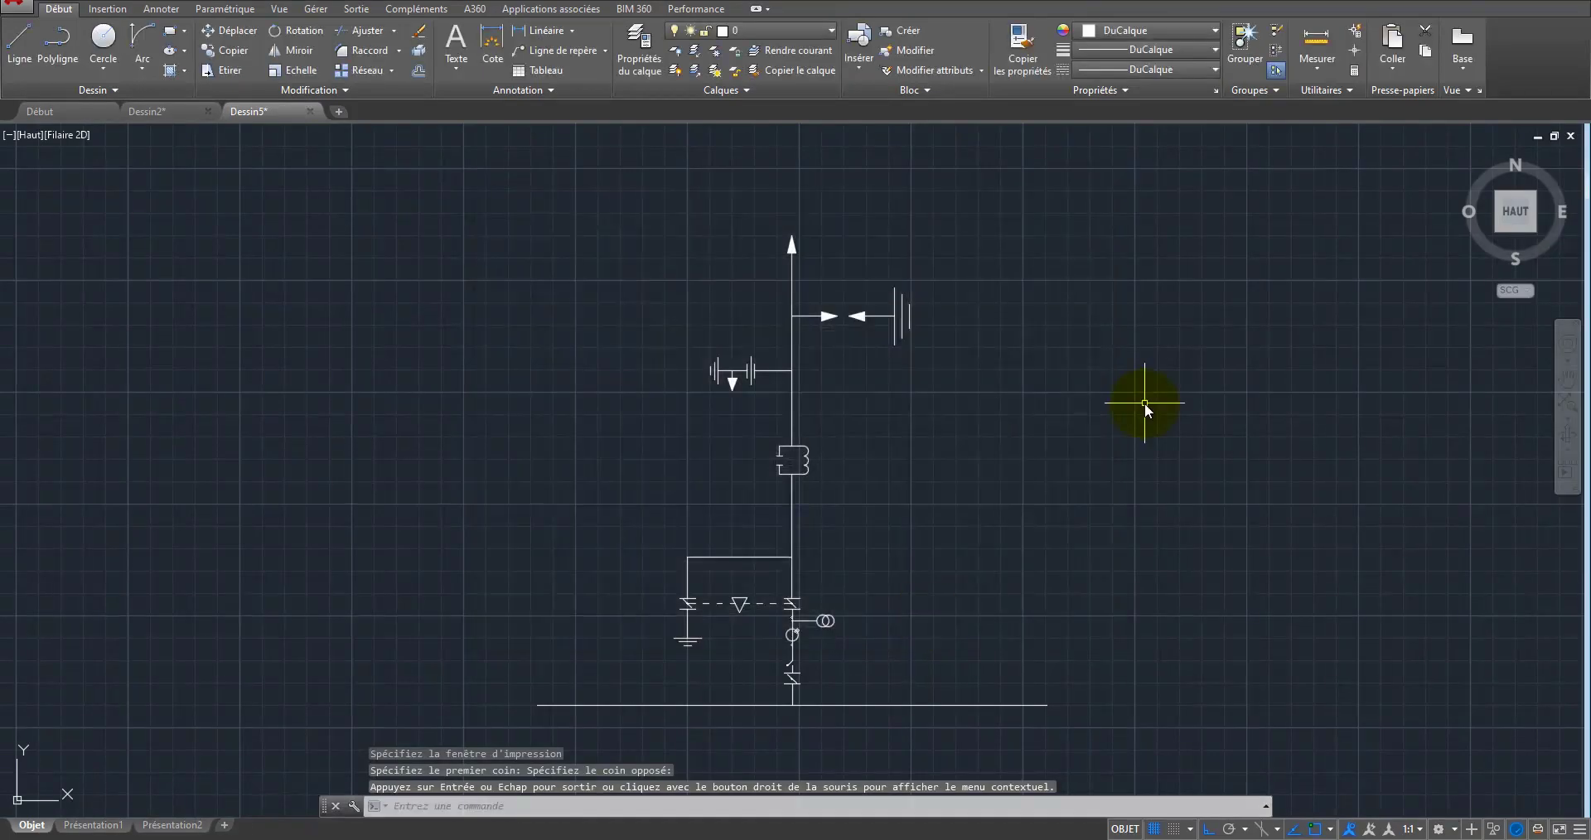